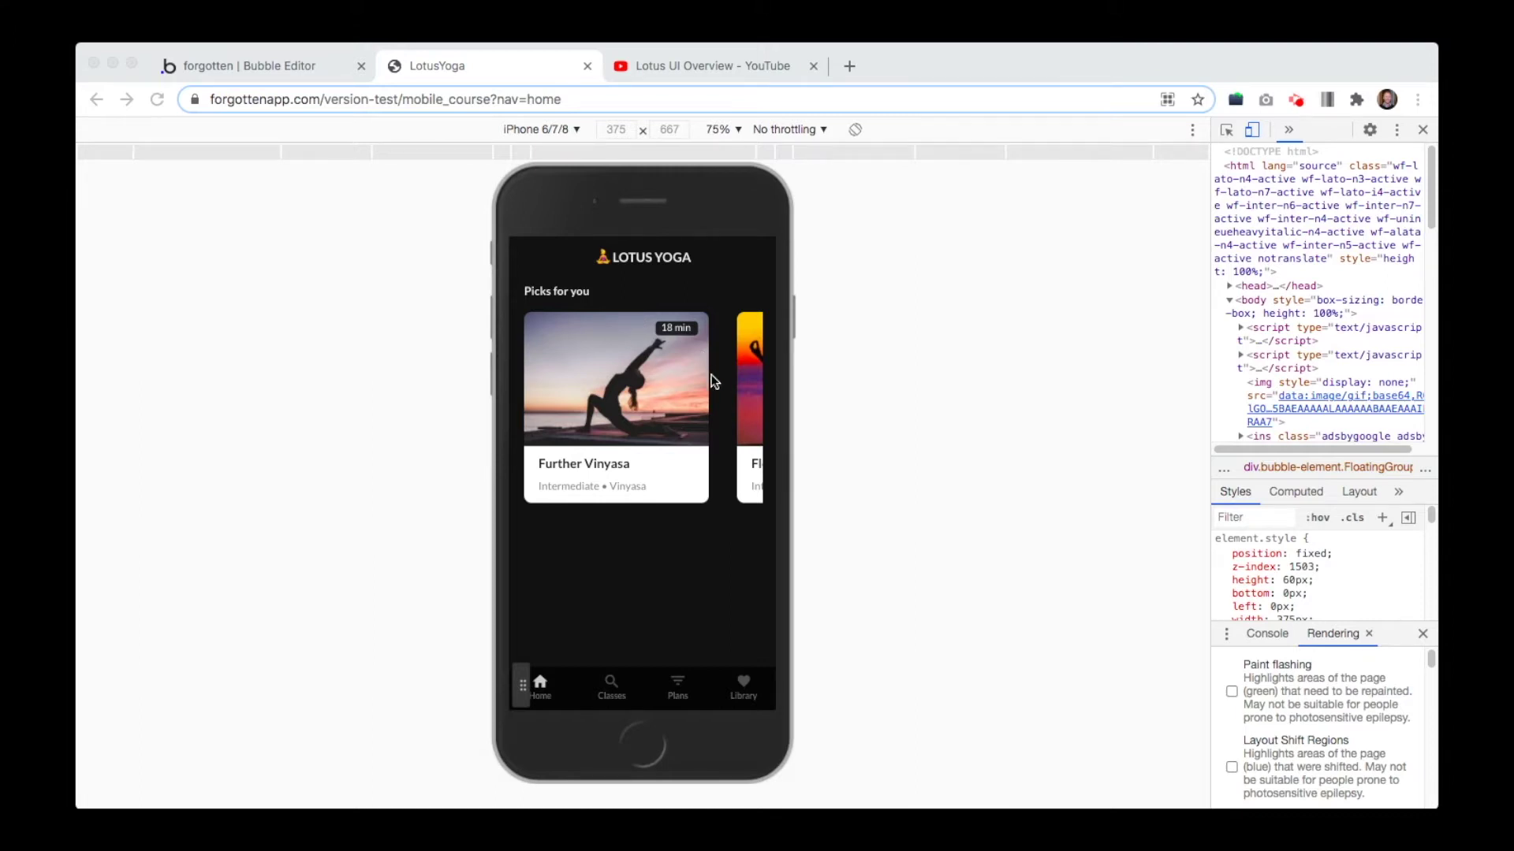
Switch to the Lotus UI Overview video on YouTube and play its opening seconds to examine the reference home screen
{"action": "left_click", "coordinate": [692, 66]}
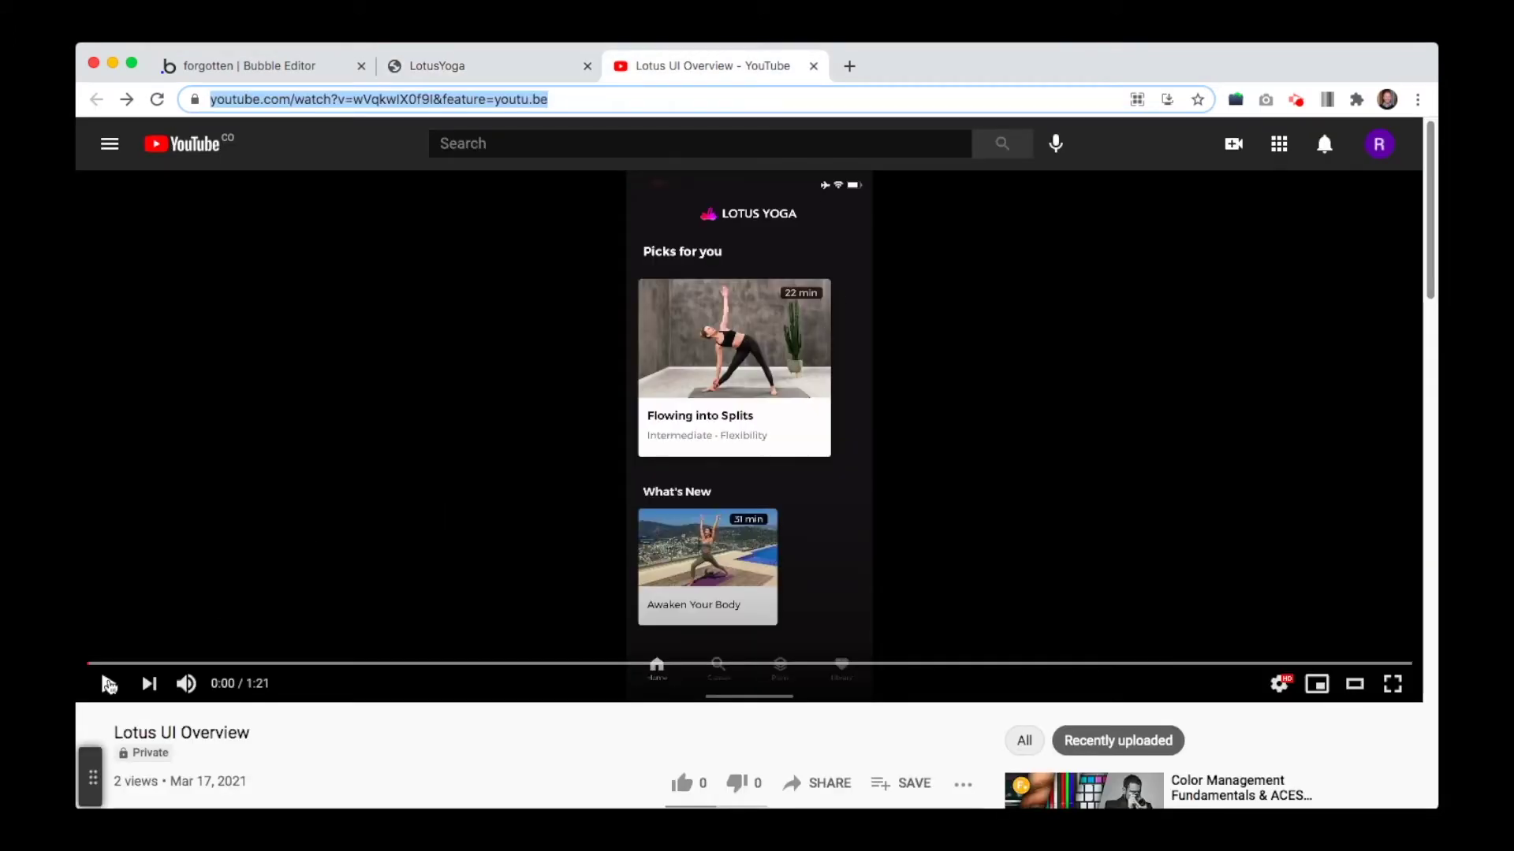
{"action": "left_click", "coordinate": [109, 686]}
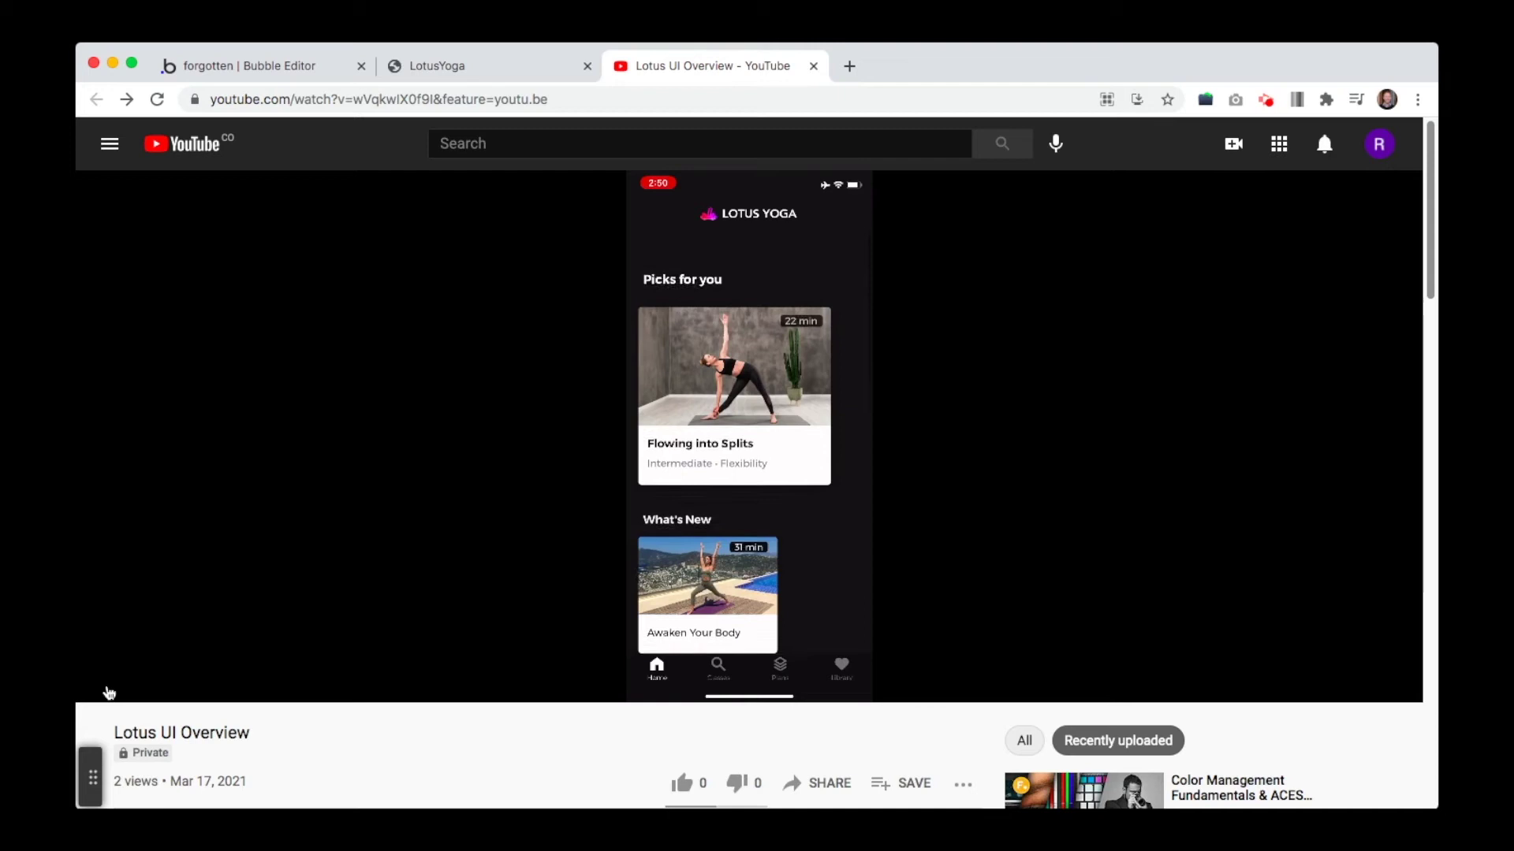
{"action": "left_click", "coordinate": [106, 684]}
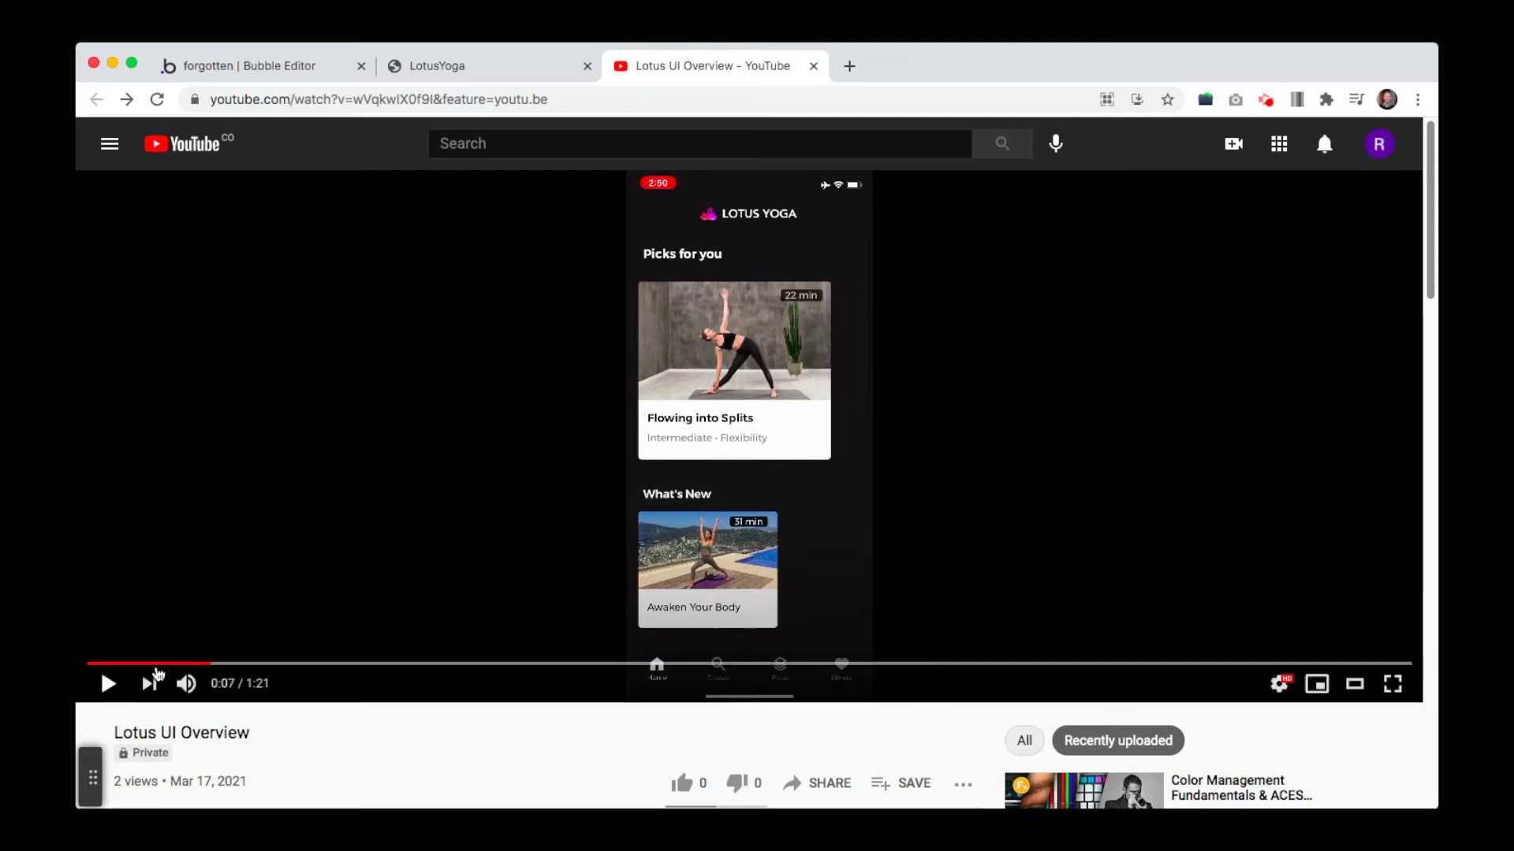
Switch to the LotusYoga preview and swipe through the Picks for you carousel to examine its horizontal scrolling
{"action": "left_click", "coordinate": [497, 71]}
{"action": "scroll", "coordinate": [650, 402], "scroll_direction": "right", "scroll_amount": 5}
{"action": "scroll", "coordinate": [650, 402], "scroll_direction": "right", "scroll_amount": 5}
{"action": "scroll", "coordinate": [645, 405], "scroll_direction": "left", "scroll_amount": 3}
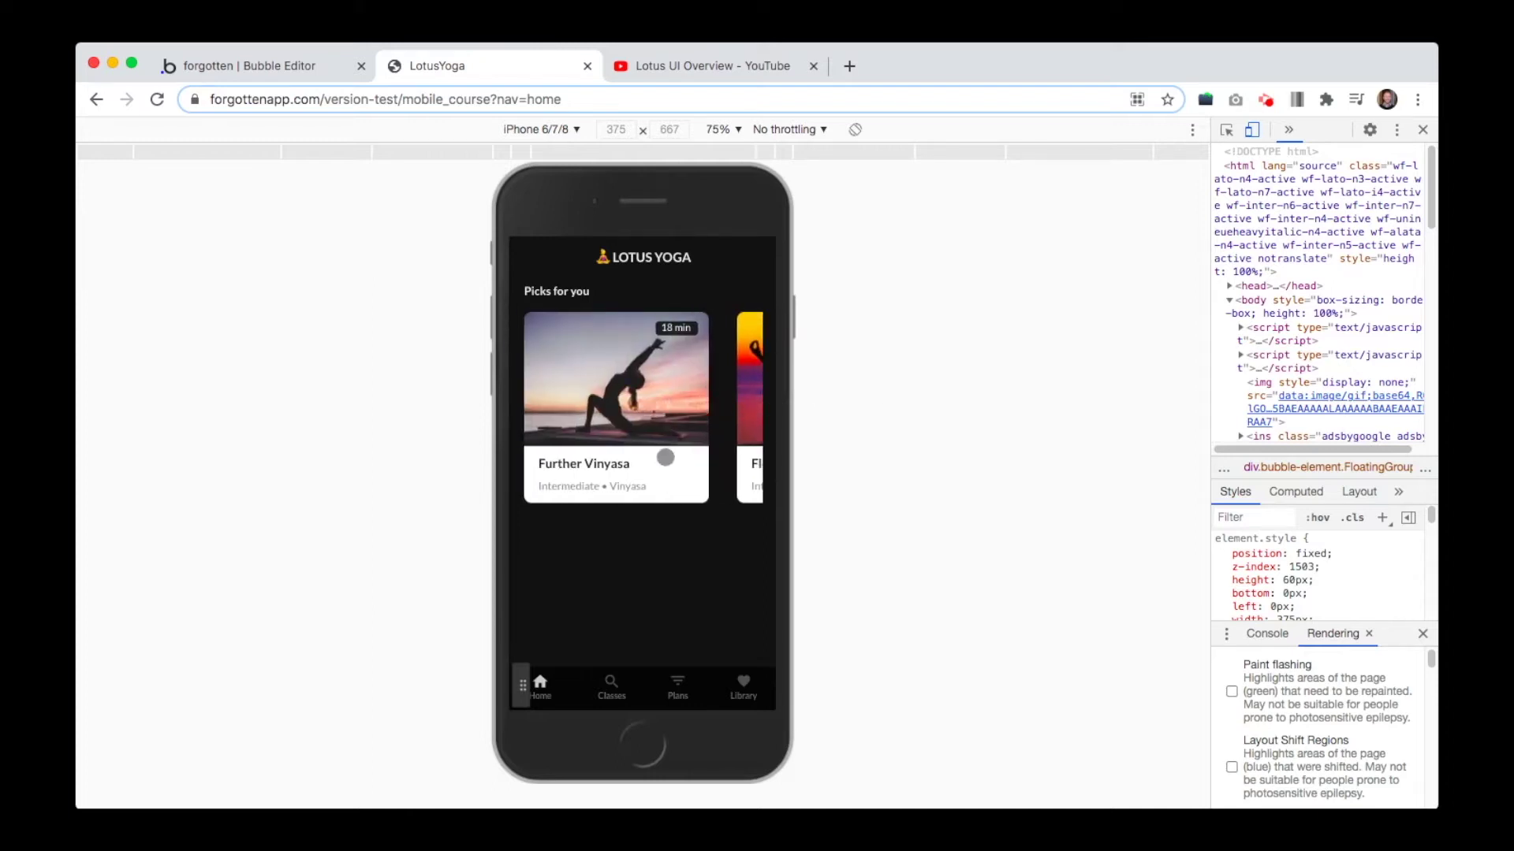
{"action": "mouse_move", "coordinate": [738, 400]}
{"action": "left_mouse_down"}
{"action": "mouse_move", "coordinate": [572, 414]}
{"action": "mouse_move", "coordinate": [745, 426]}
{"action": "left_mouse_up"}
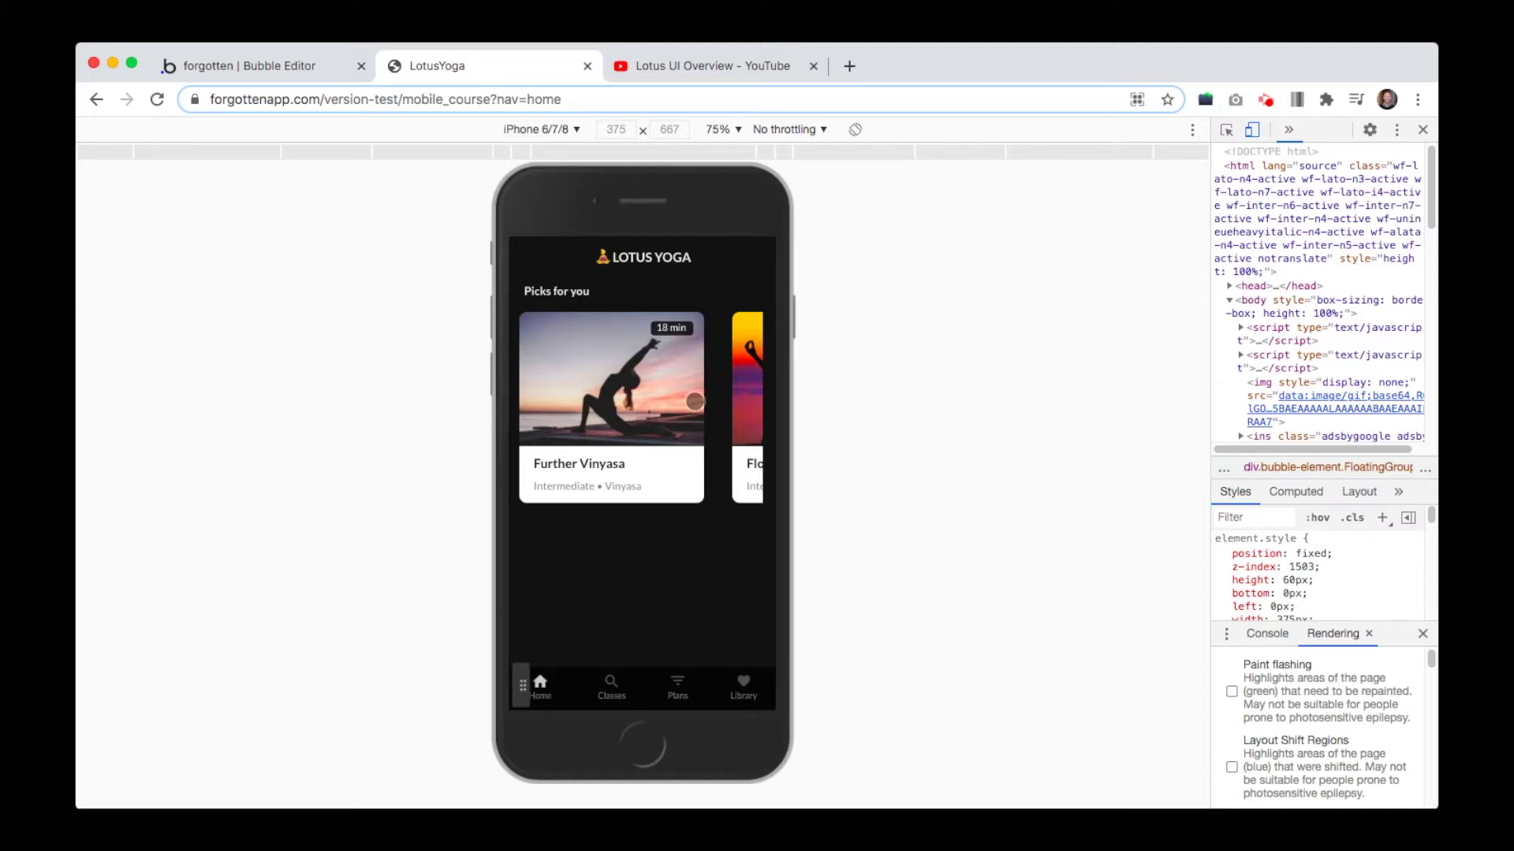
Return to the Lotus UI Overview video and replay the home-screen scroll, pausing on the rows below Picks for you
{"action": "left_click", "coordinate": [311, 73]}
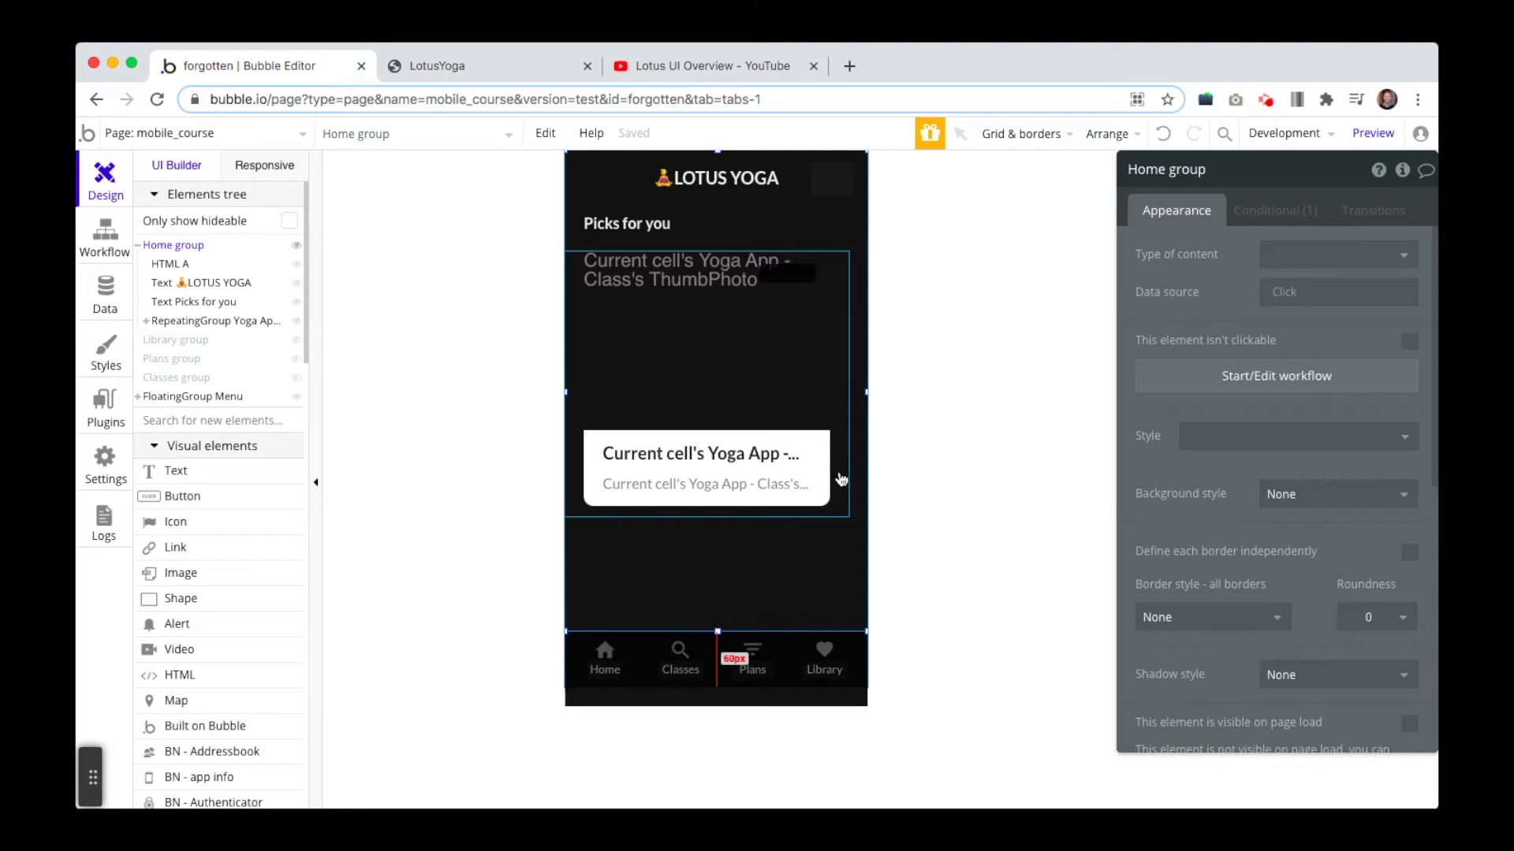
{"action": "left_click", "coordinate": [710, 66]}
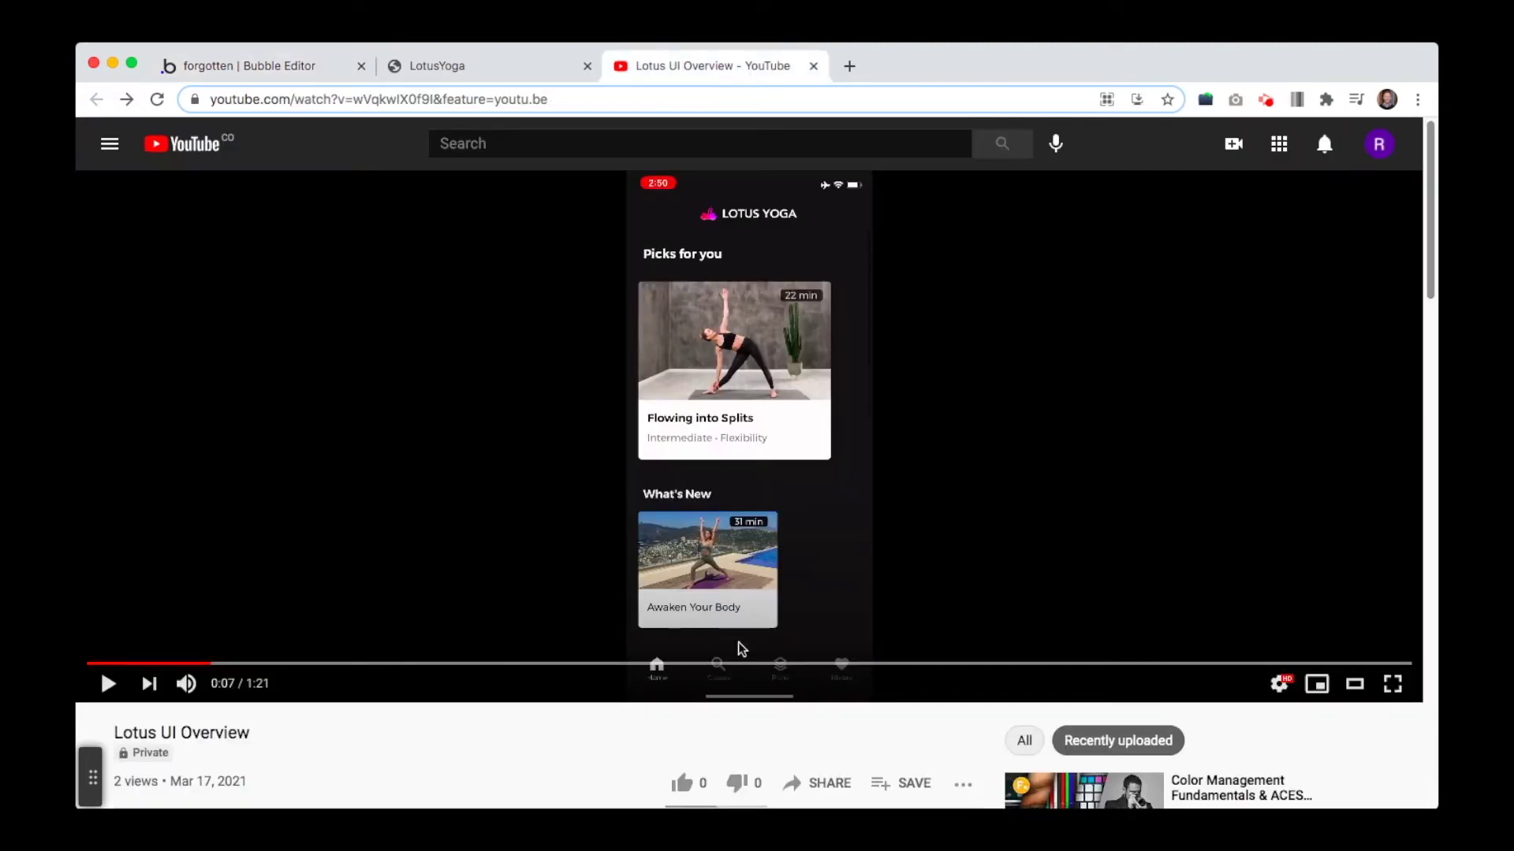
{"action": "left_click", "coordinate": [130, 664]}
{"action": "left_click", "coordinate": [107, 686]}
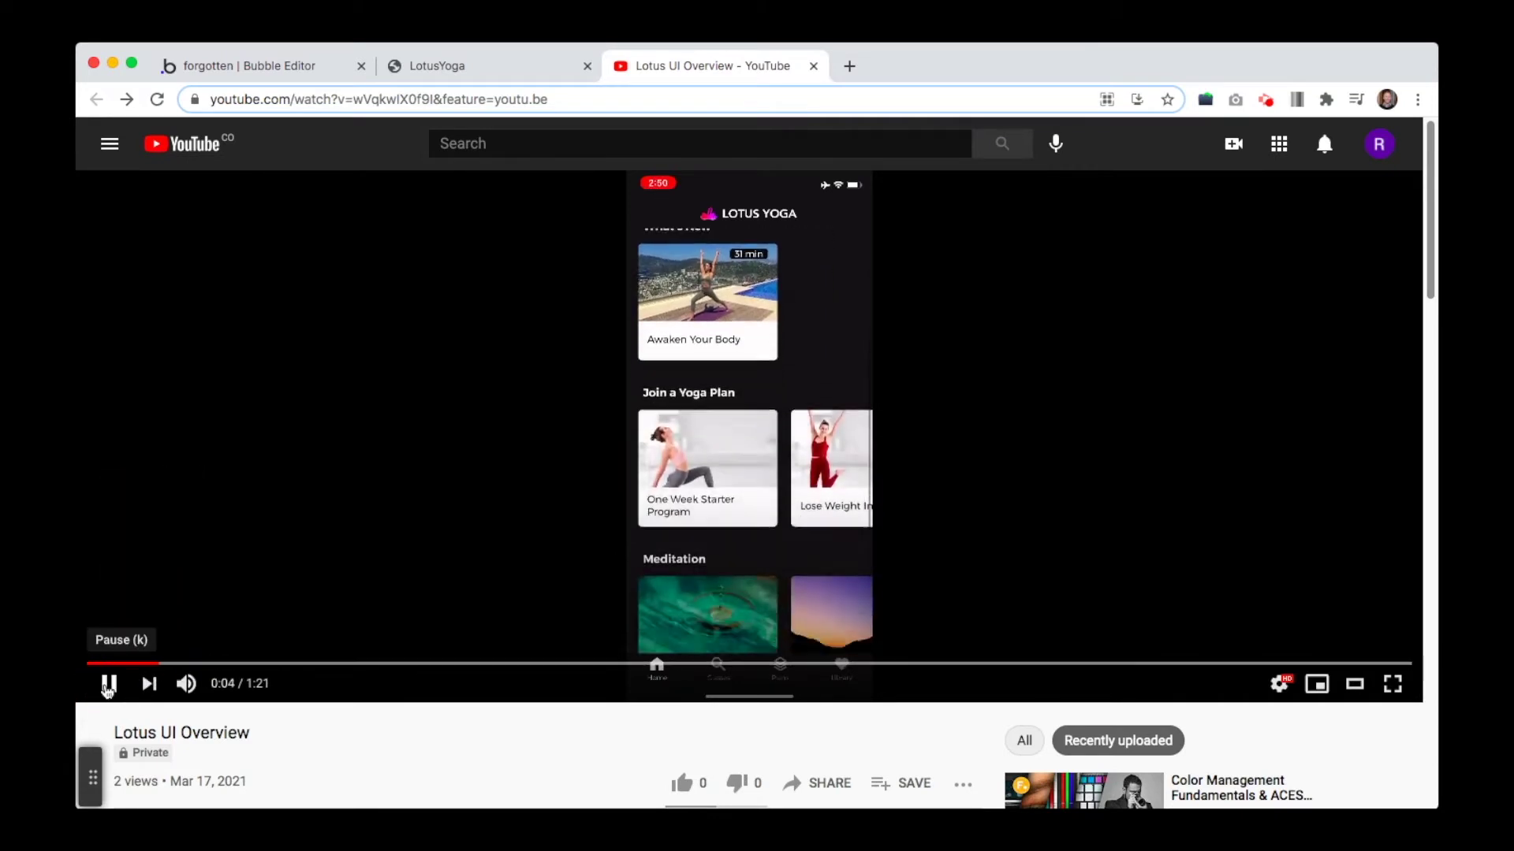
{"action": "left_click", "coordinate": [108, 684]}
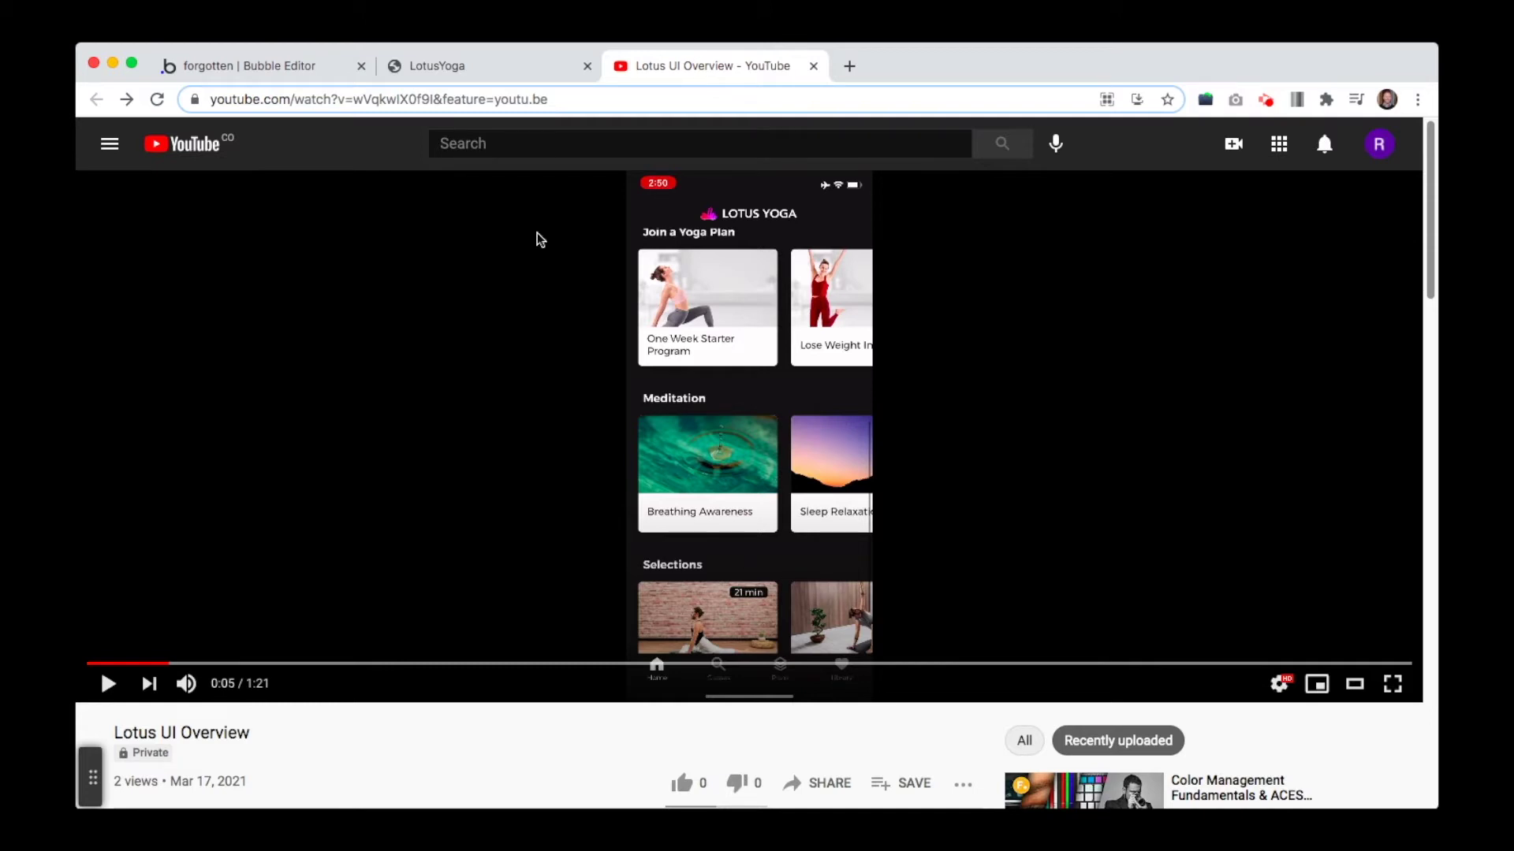
Switch to the Bubble editor, hide the Home group and set the mobile_course page height to 768
{"action": "left_click", "coordinate": [330, 67]}
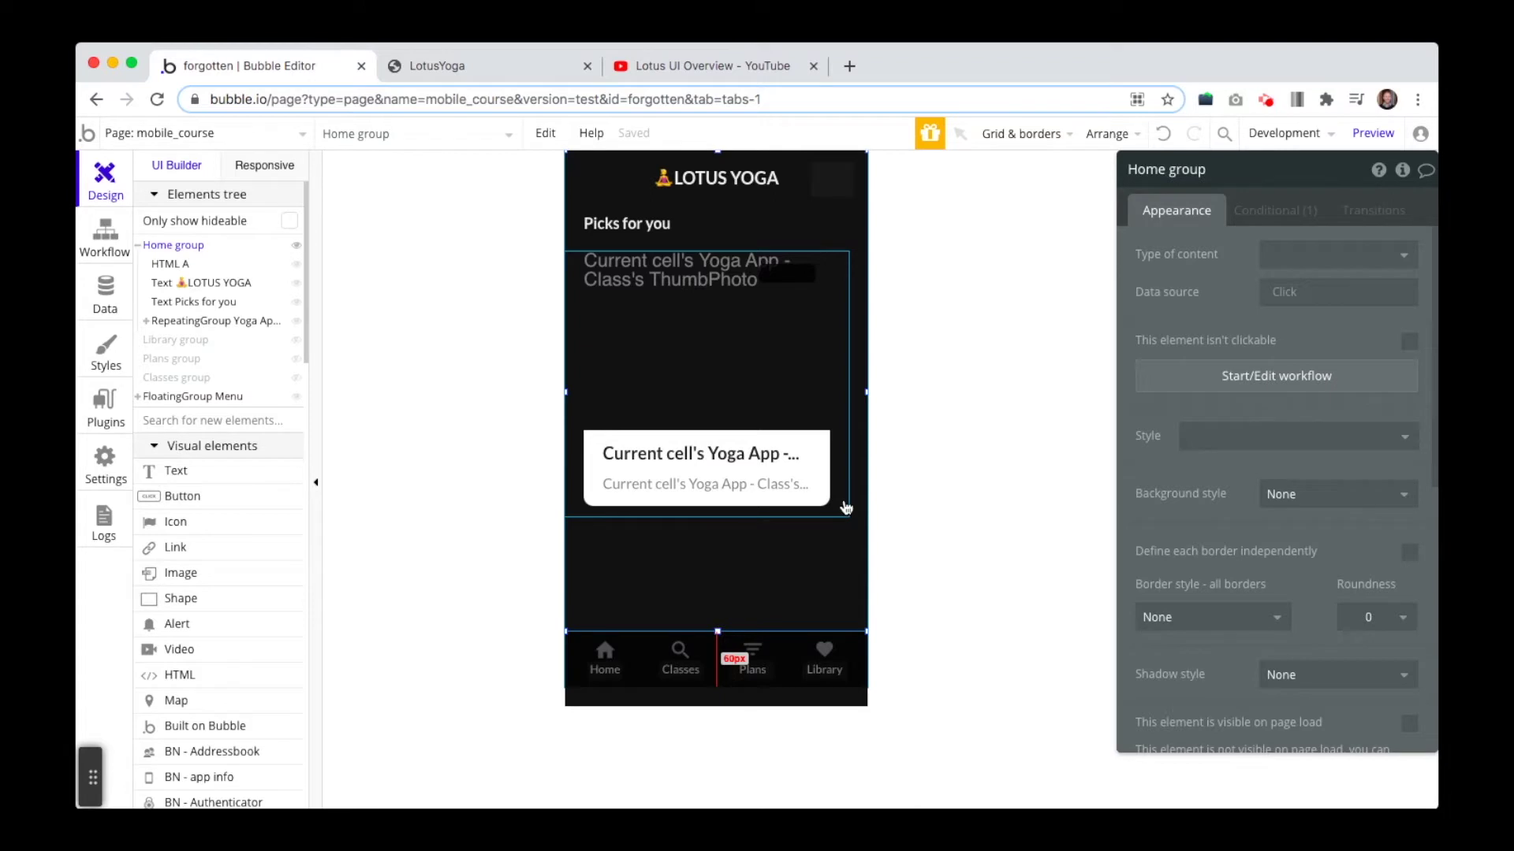
{"action": "left_click", "coordinate": [296, 246]}
{"action": "left_click", "coordinate": [744, 372]}
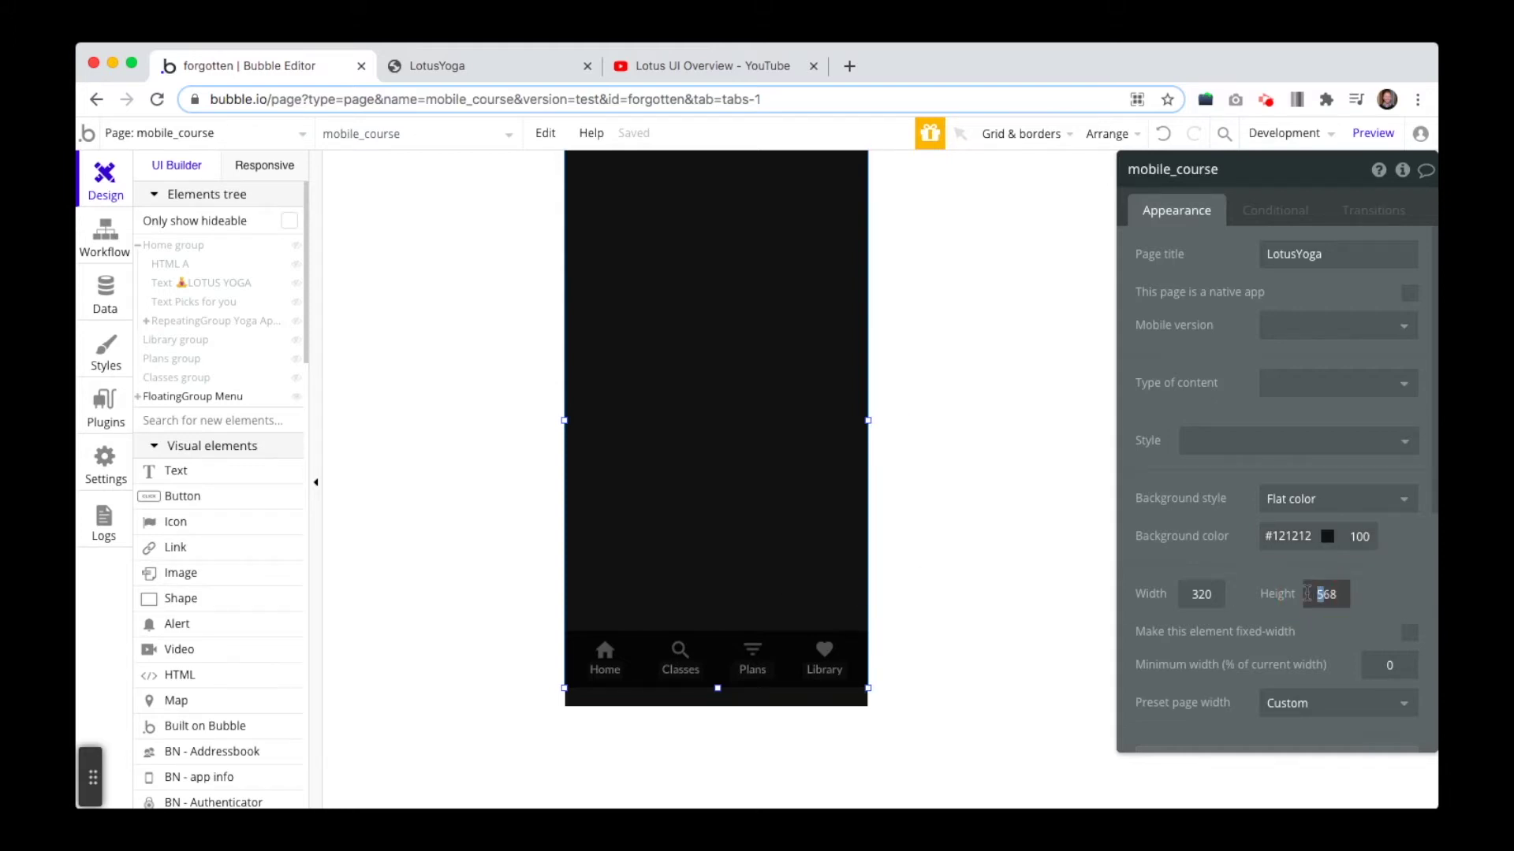
{"action": "type", "text": "7"}
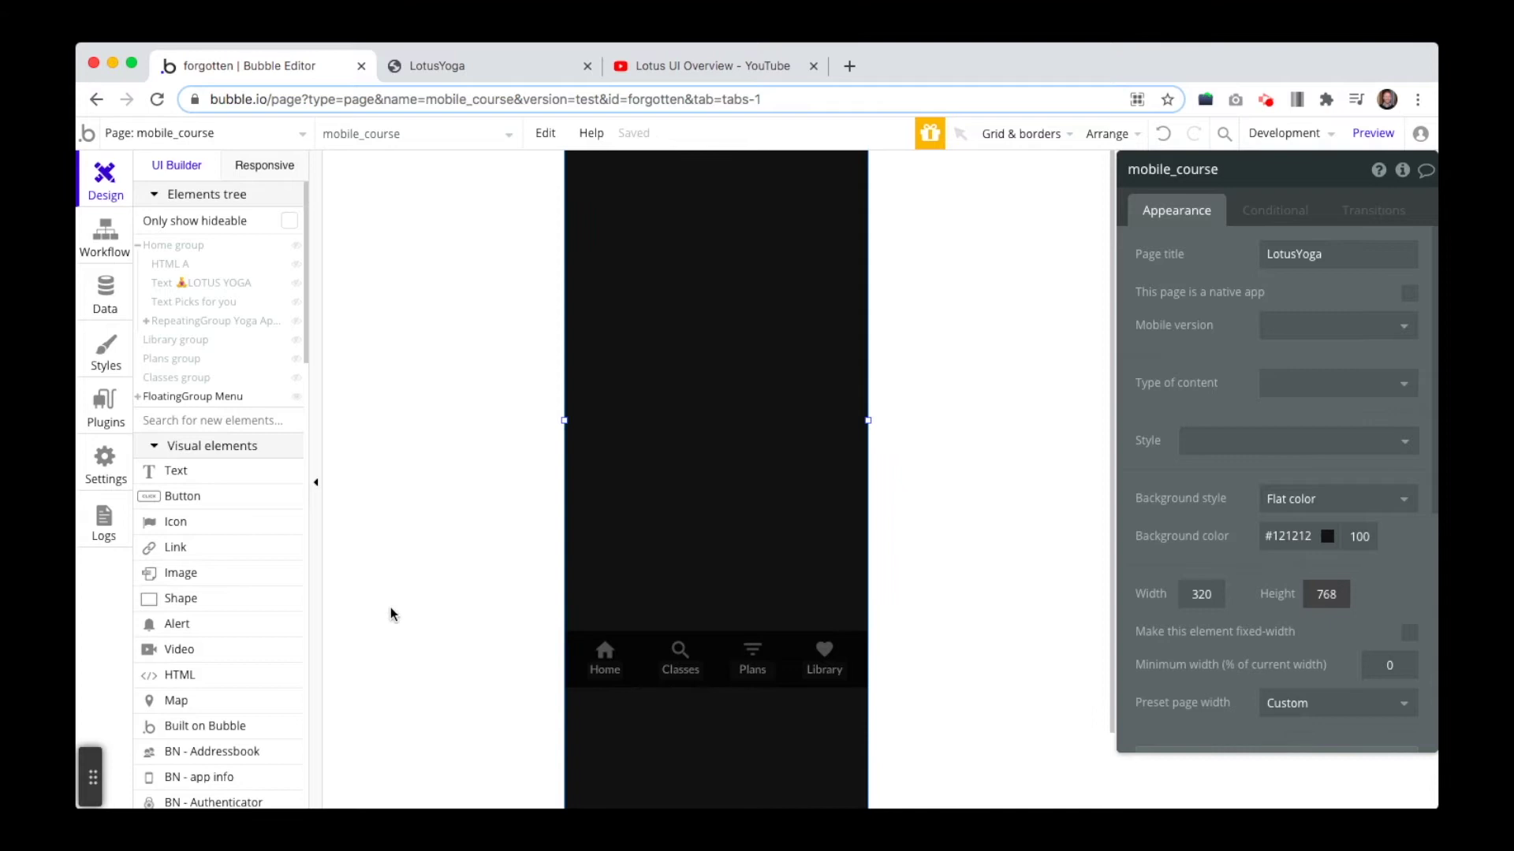
Move FloatingGroup Menu down the page by setting its Y position to 708
{"action": "left_click", "coordinate": [230, 397]}
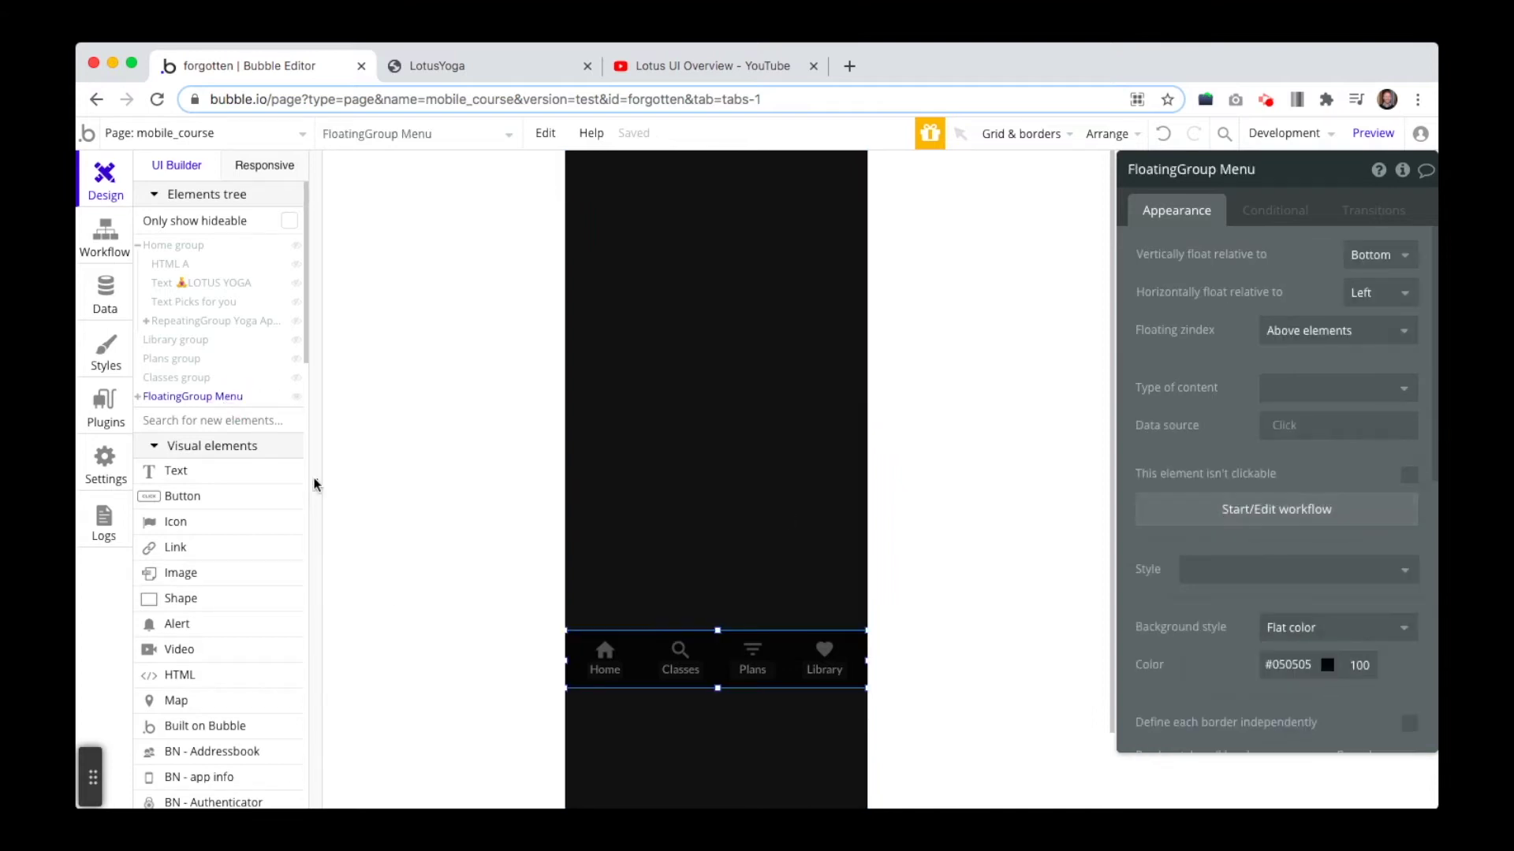
{"action": "scroll", "coordinate": [1370, 583], "scroll_direction": "down", "scroll_amount": 6}
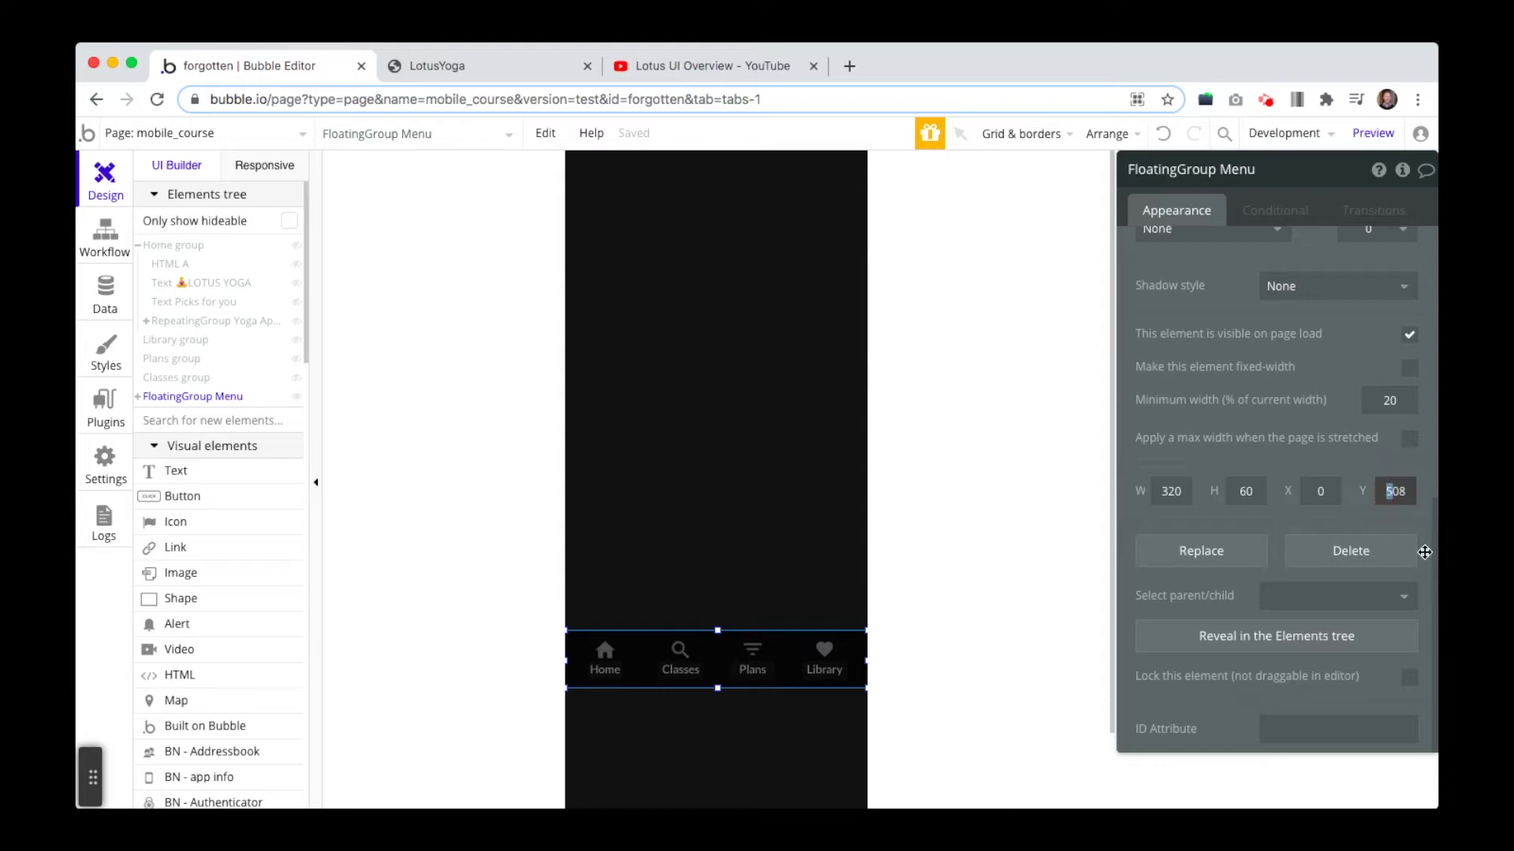
{"action": "type", "text": "7"}
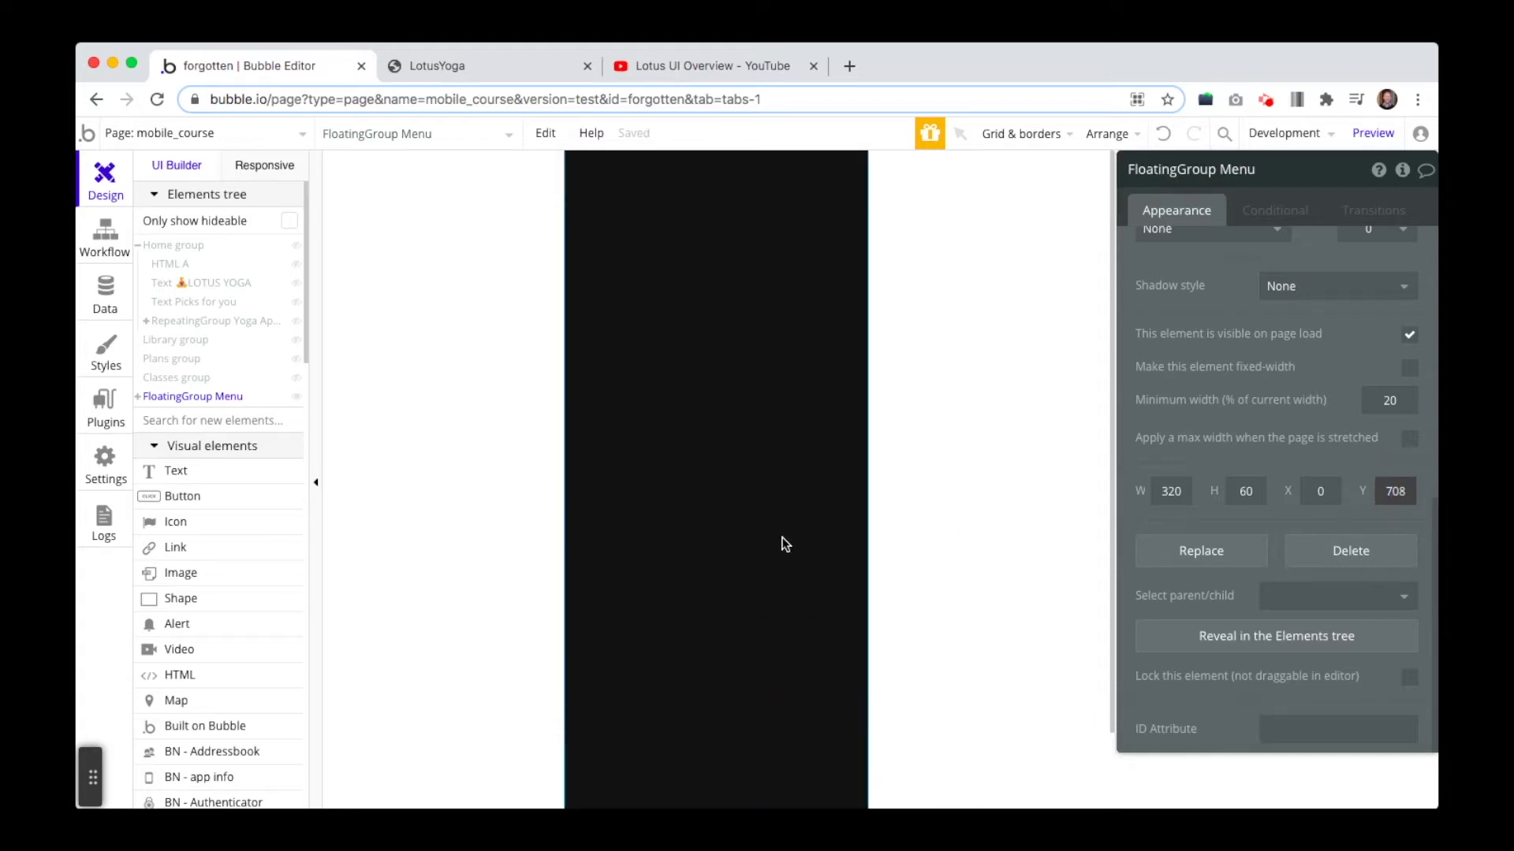
{"action": "left_click", "coordinate": [757, 497]}
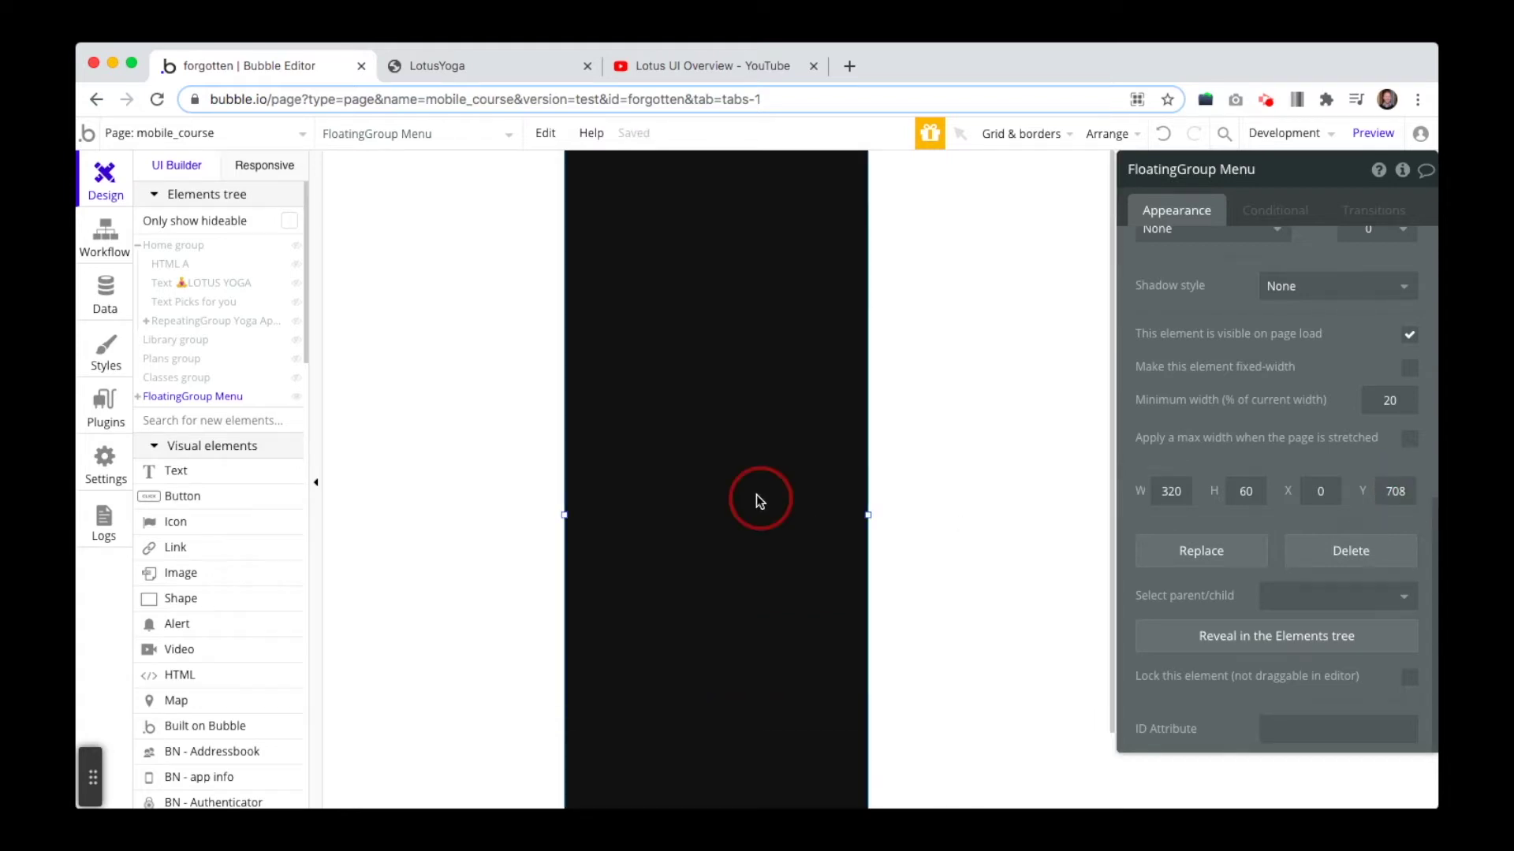
Show the Home group again and set its height to 708
{"action": "left_click", "coordinate": [297, 248]}
{"action": "left_click", "coordinate": [803, 549]}
{"action": "scroll", "coordinate": [770, 583], "scroll_direction": "down", "scroll_amount": 2}
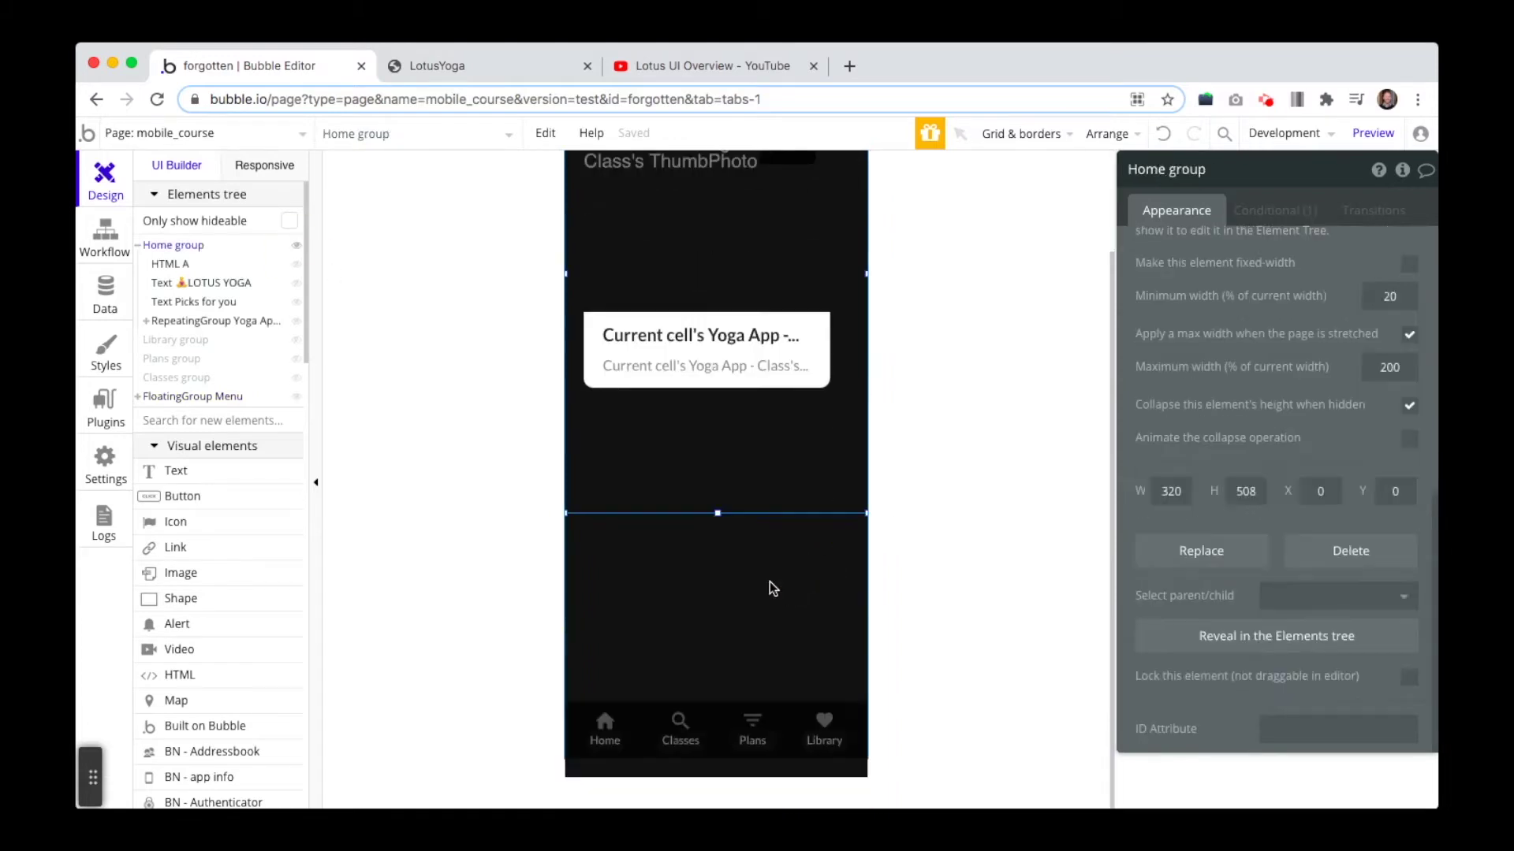
{"action": "left_click", "coordinate": [1242, 492]}
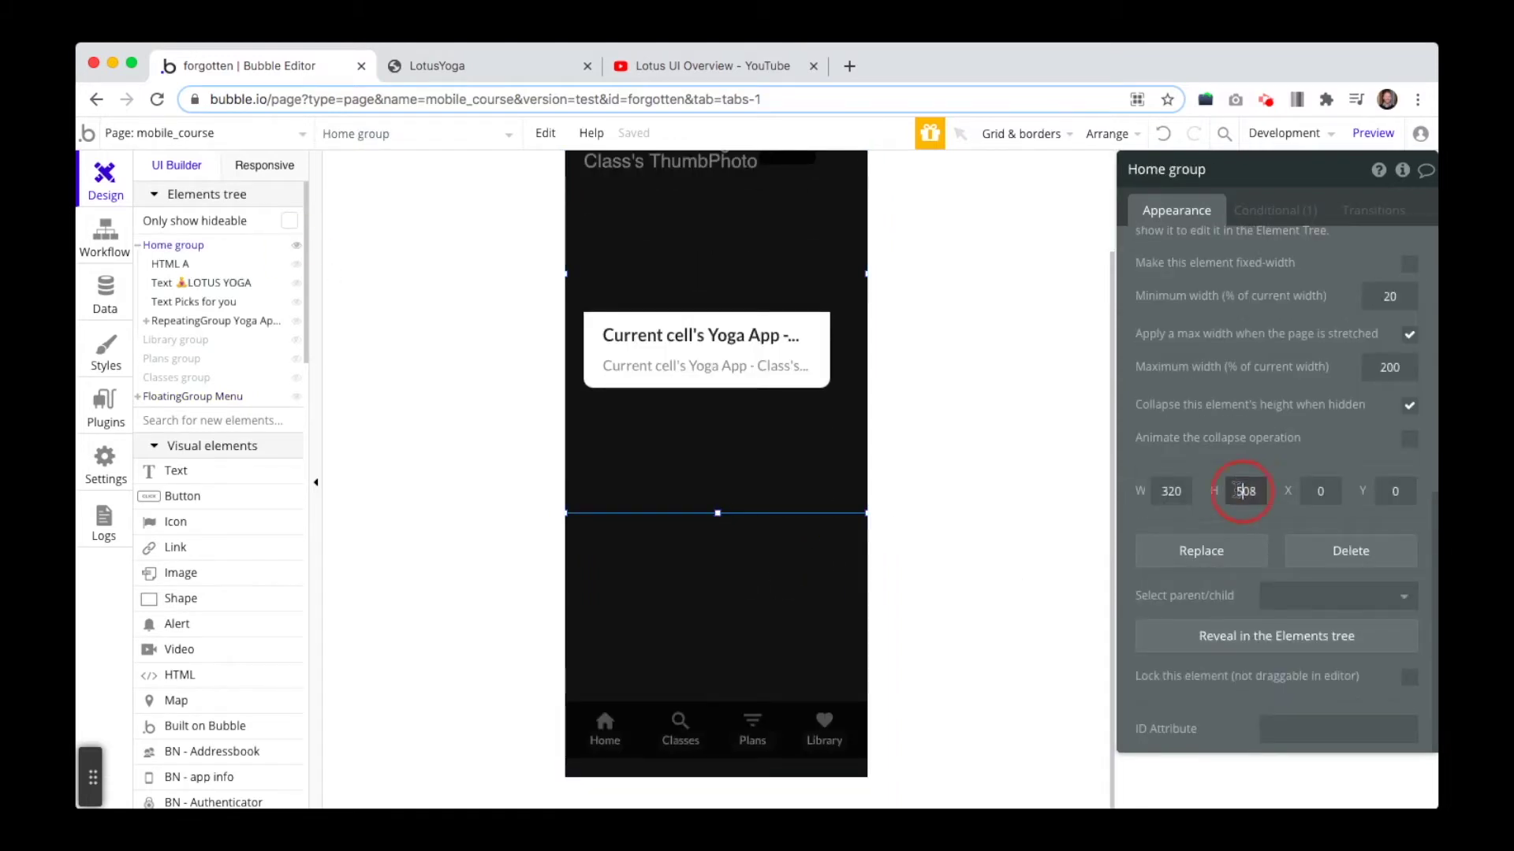
{"action": "type", "text": "7"}
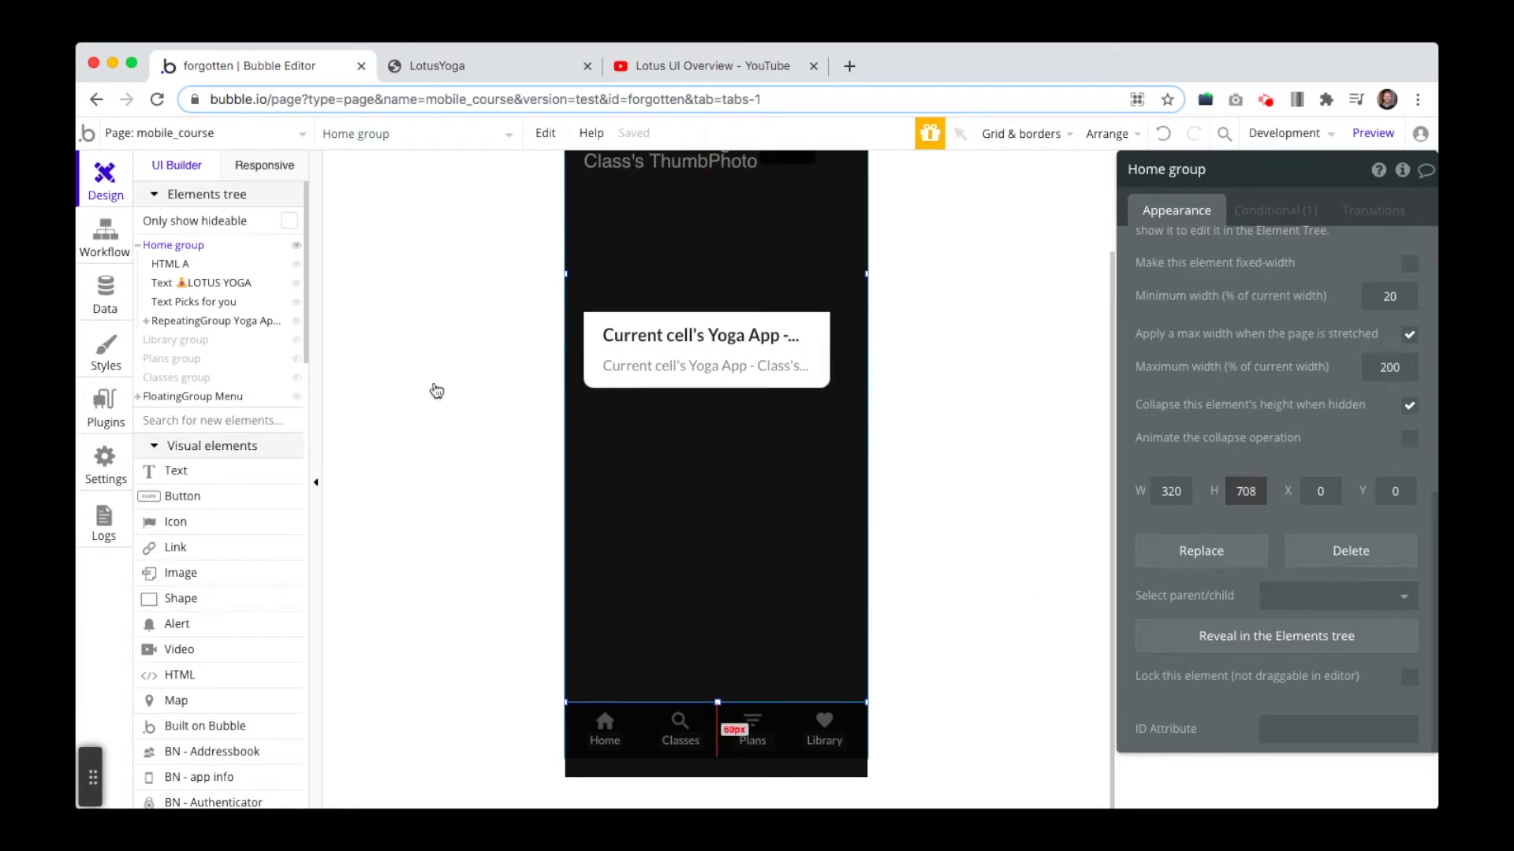
Draw a repeating group about 264 by 223 px below the class card and align it with the page's left edge at X 0
{"action": "scroll", "coordinate": [213, 544], "scroll_direction": "down", "scroll_amount": 15}
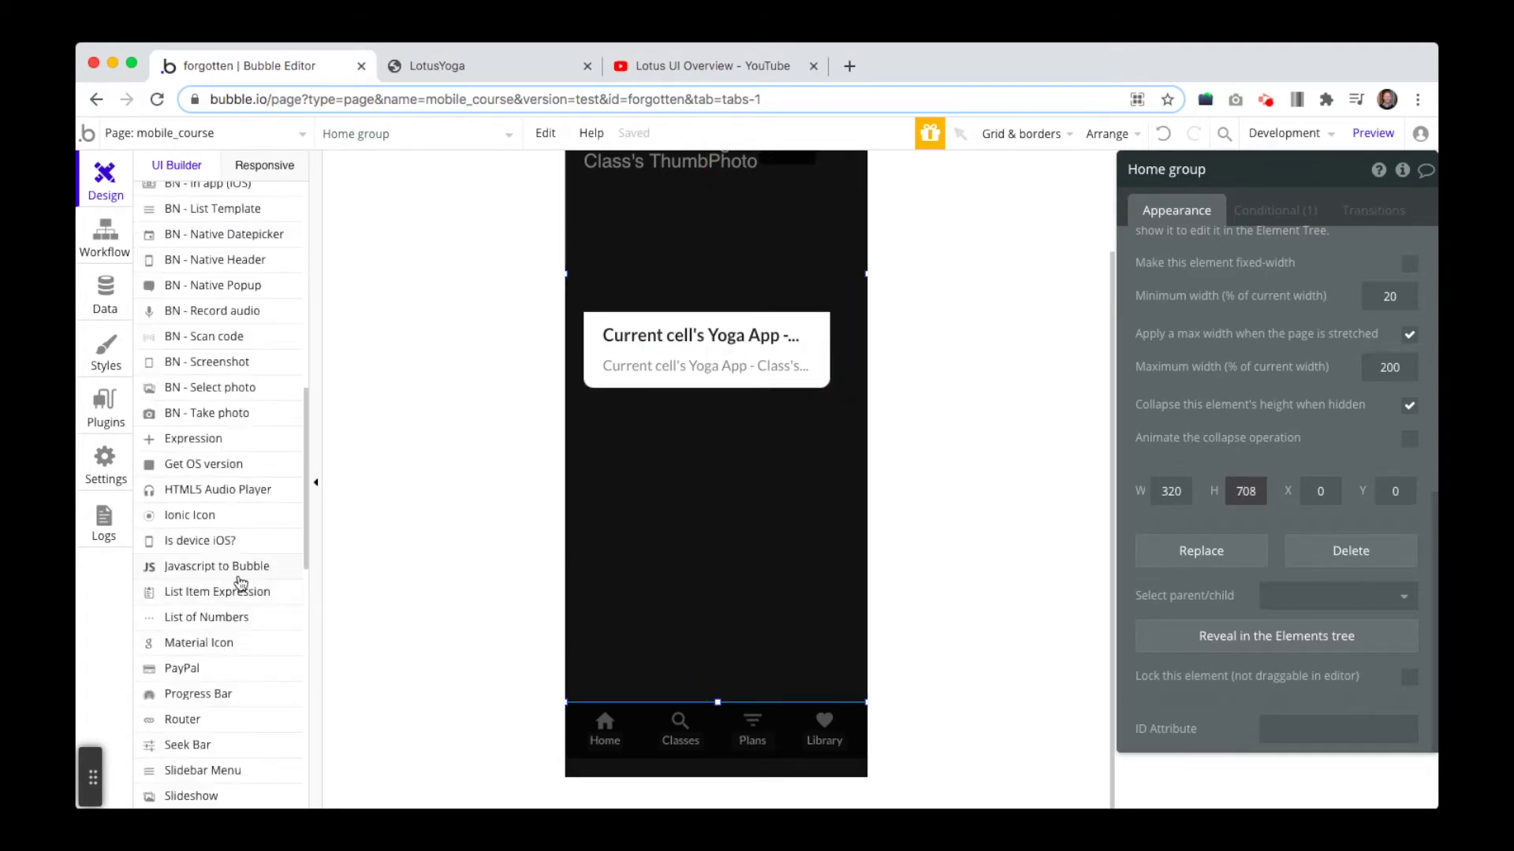
{"action": "left_click", "coordinate": [194, 530]}
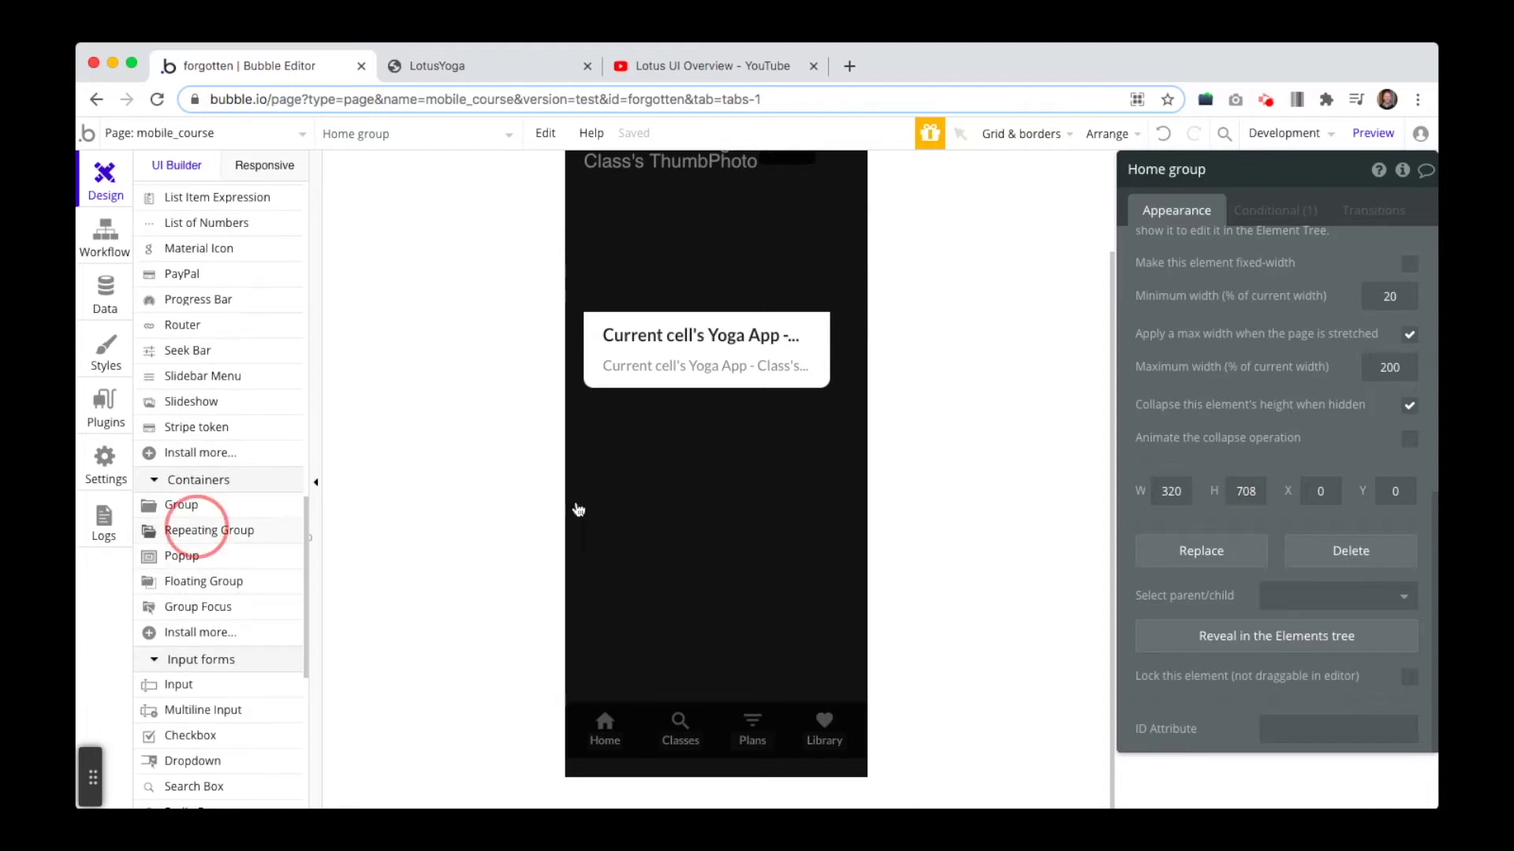
{"action": "left_click_drag", "start_coordinate": [587, 420], "coordinate": [836, 630]}
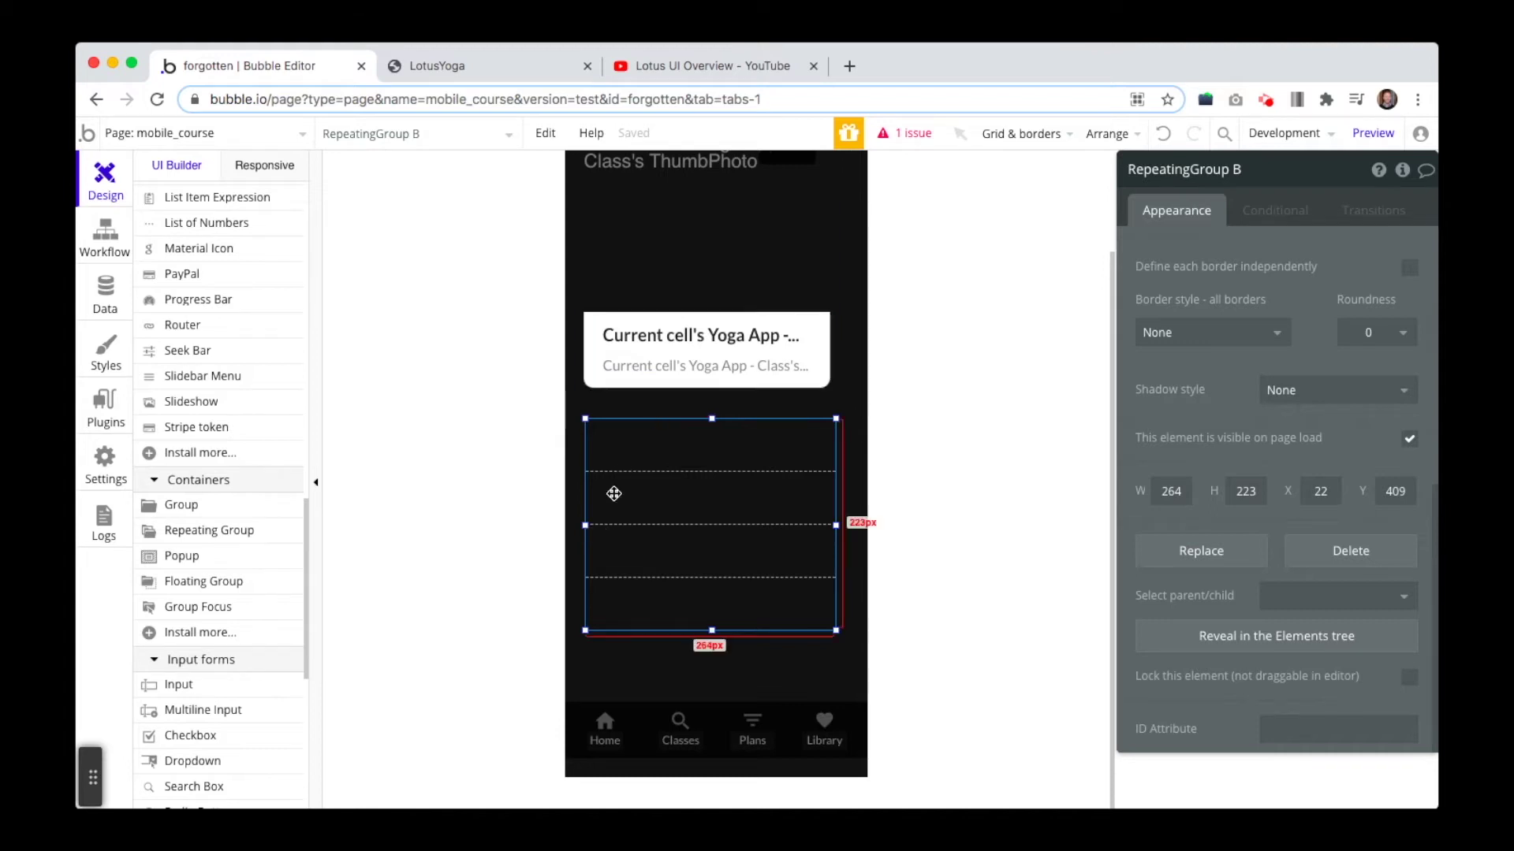
{"action": "left_click_drag", "start_coordinate": [622, 509], "coordinate": [607, 508]}
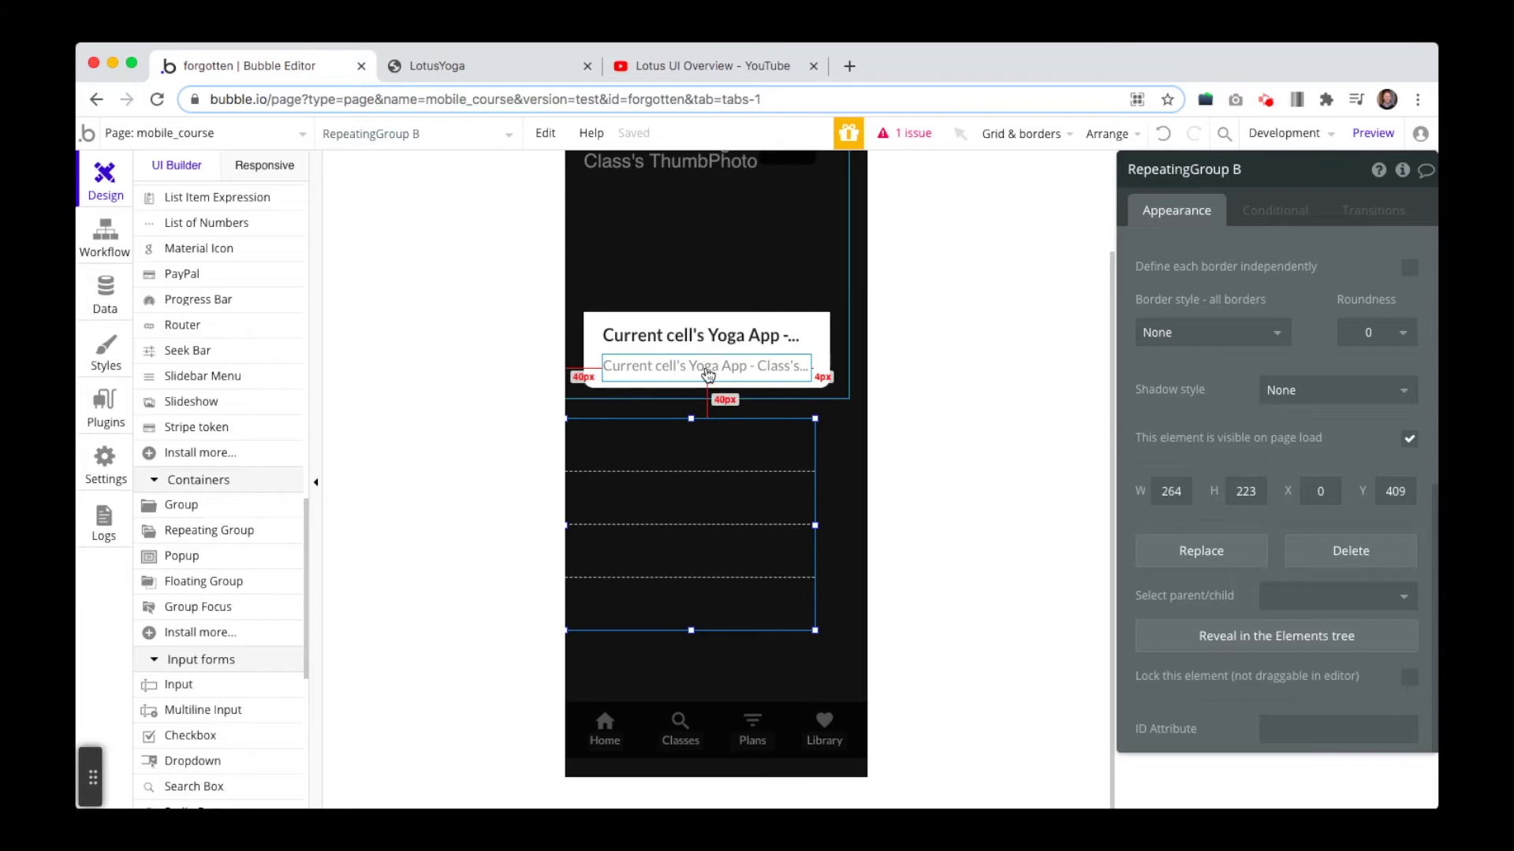
Set the Y position of the Yoga App - Class repeating group to 110
{"action": "left_click", "coordinate": [737, 394]}
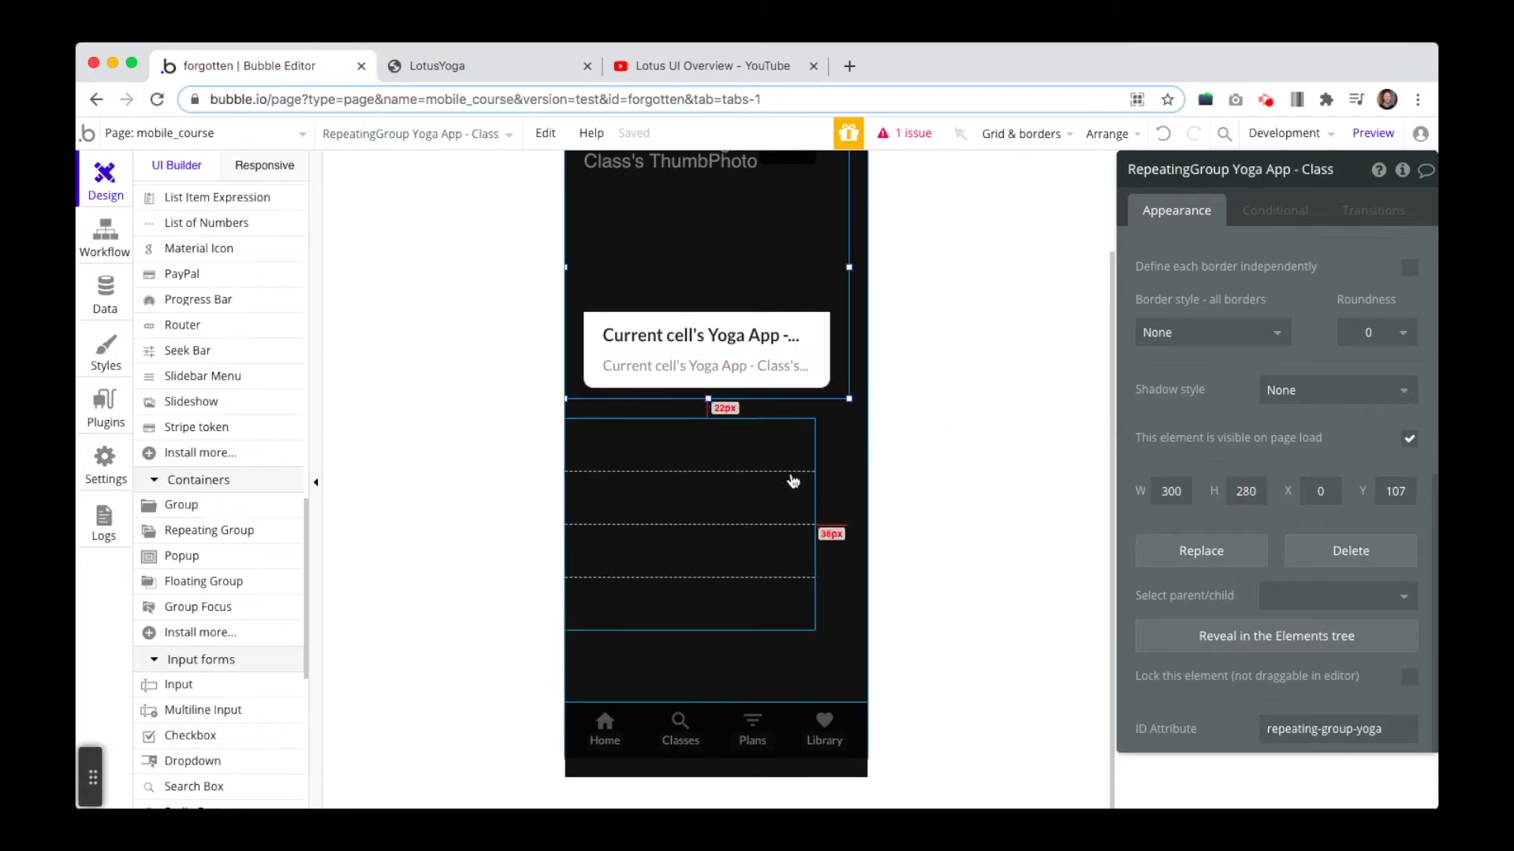
{"action": "scroll", "coordinate": [795, 481], "scroll_direction": "up", "scroll_amount": 3}
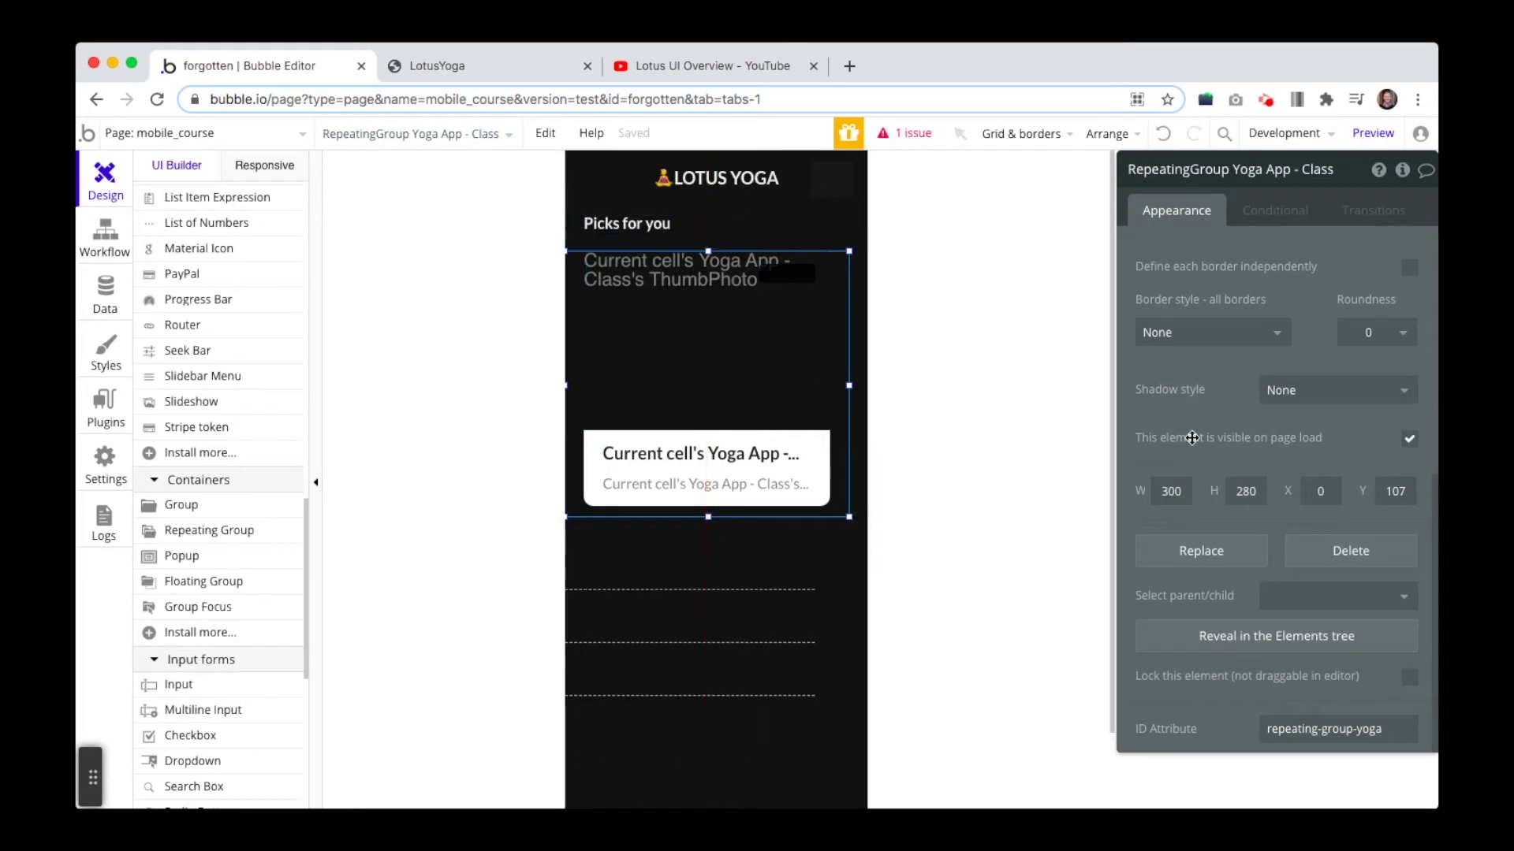
{"action": "double_click", "coordinate": [1395, 491]}
{"action": "type", "text": "110"}
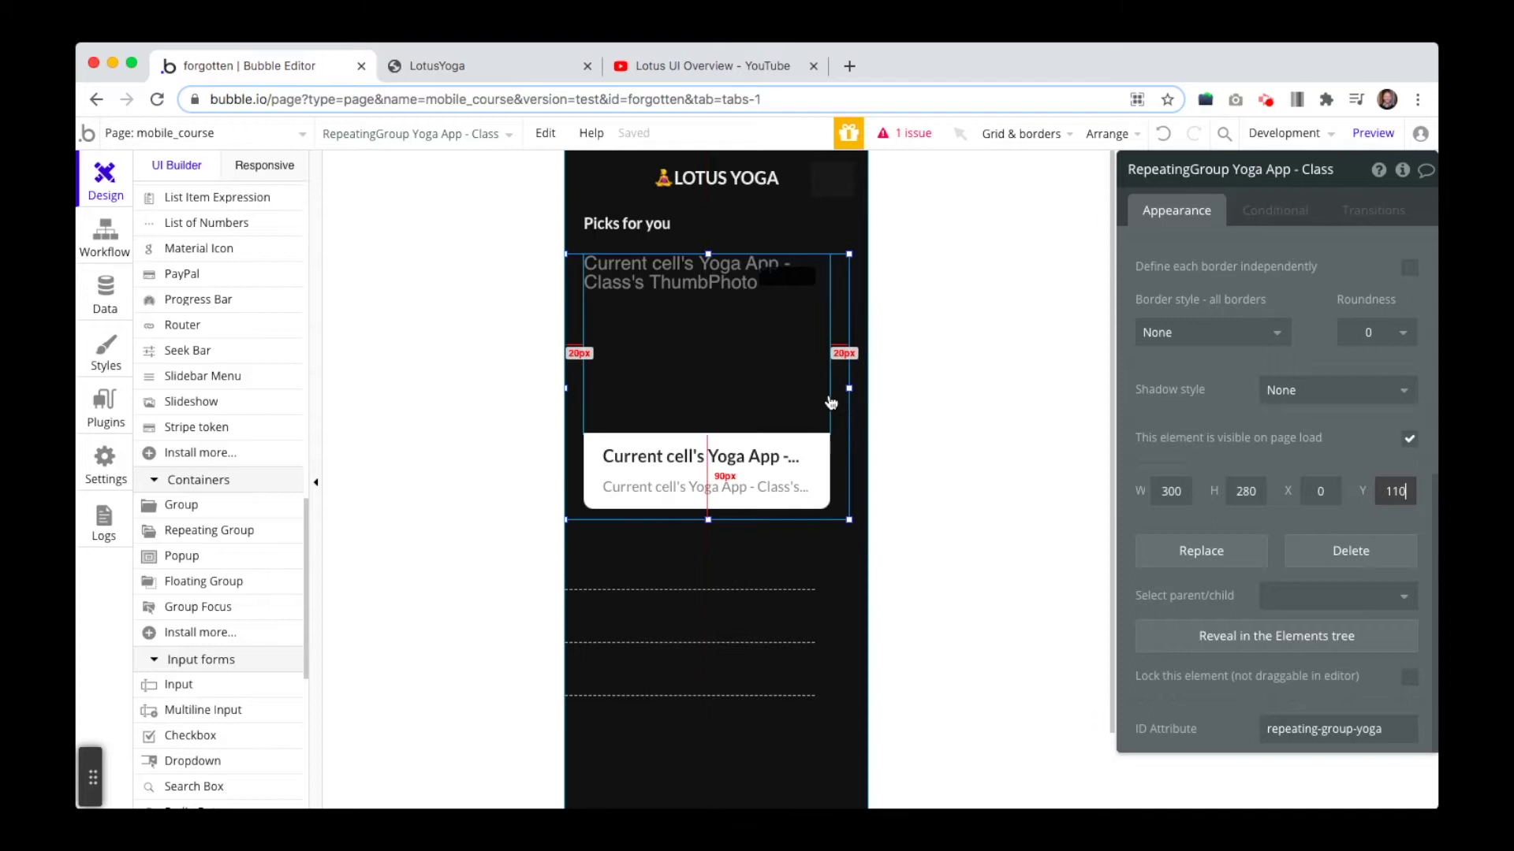
Set the Y position of the new repeating group below the class card to 410
{"action": "left_click", "coordinate": [797, 567]}
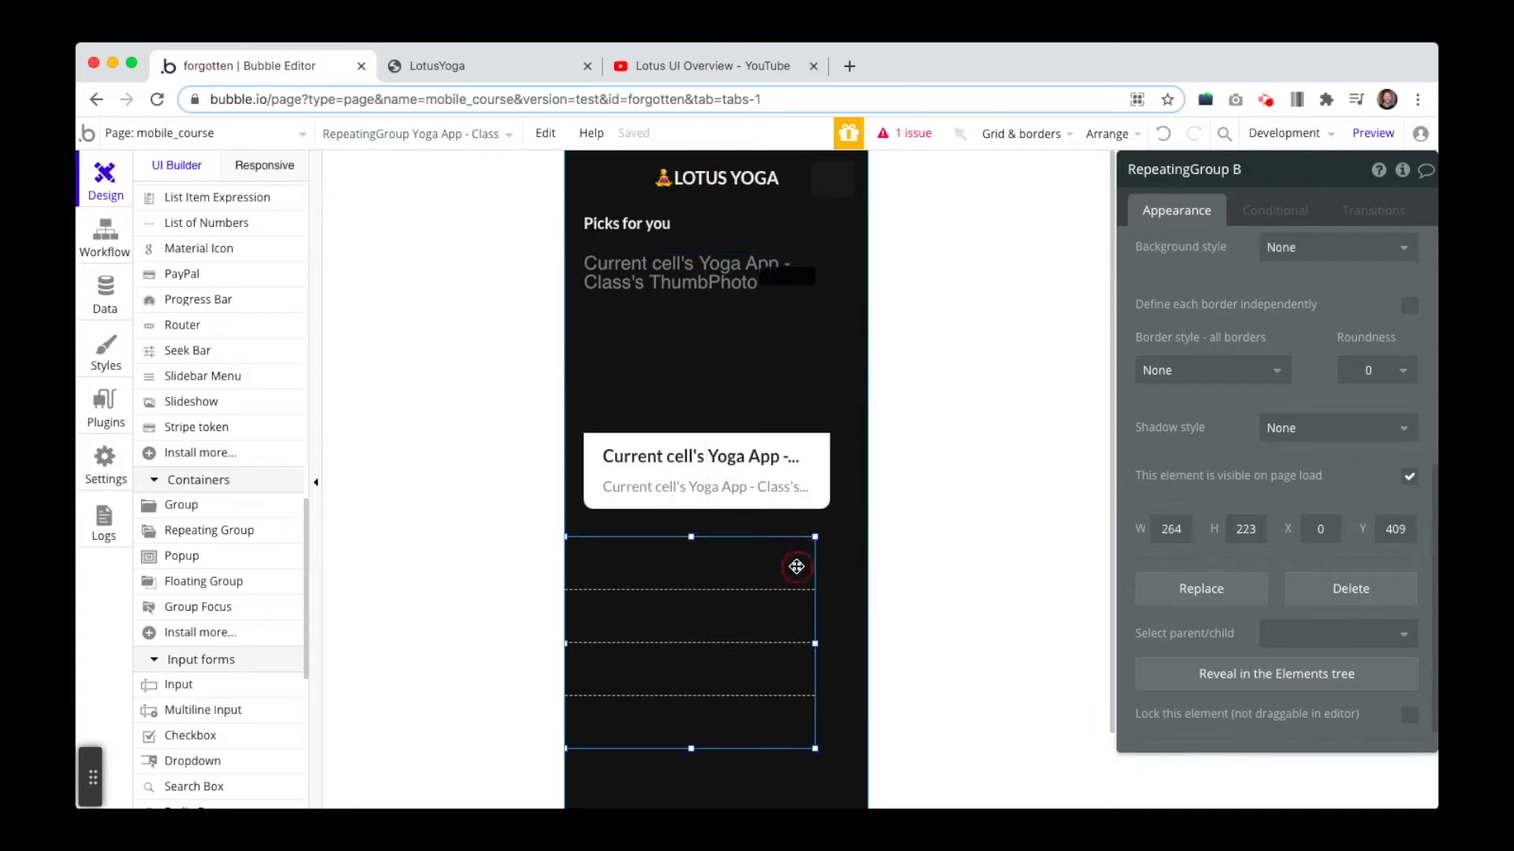
{"action": "double_click", "coordinate": [1390, 530]}
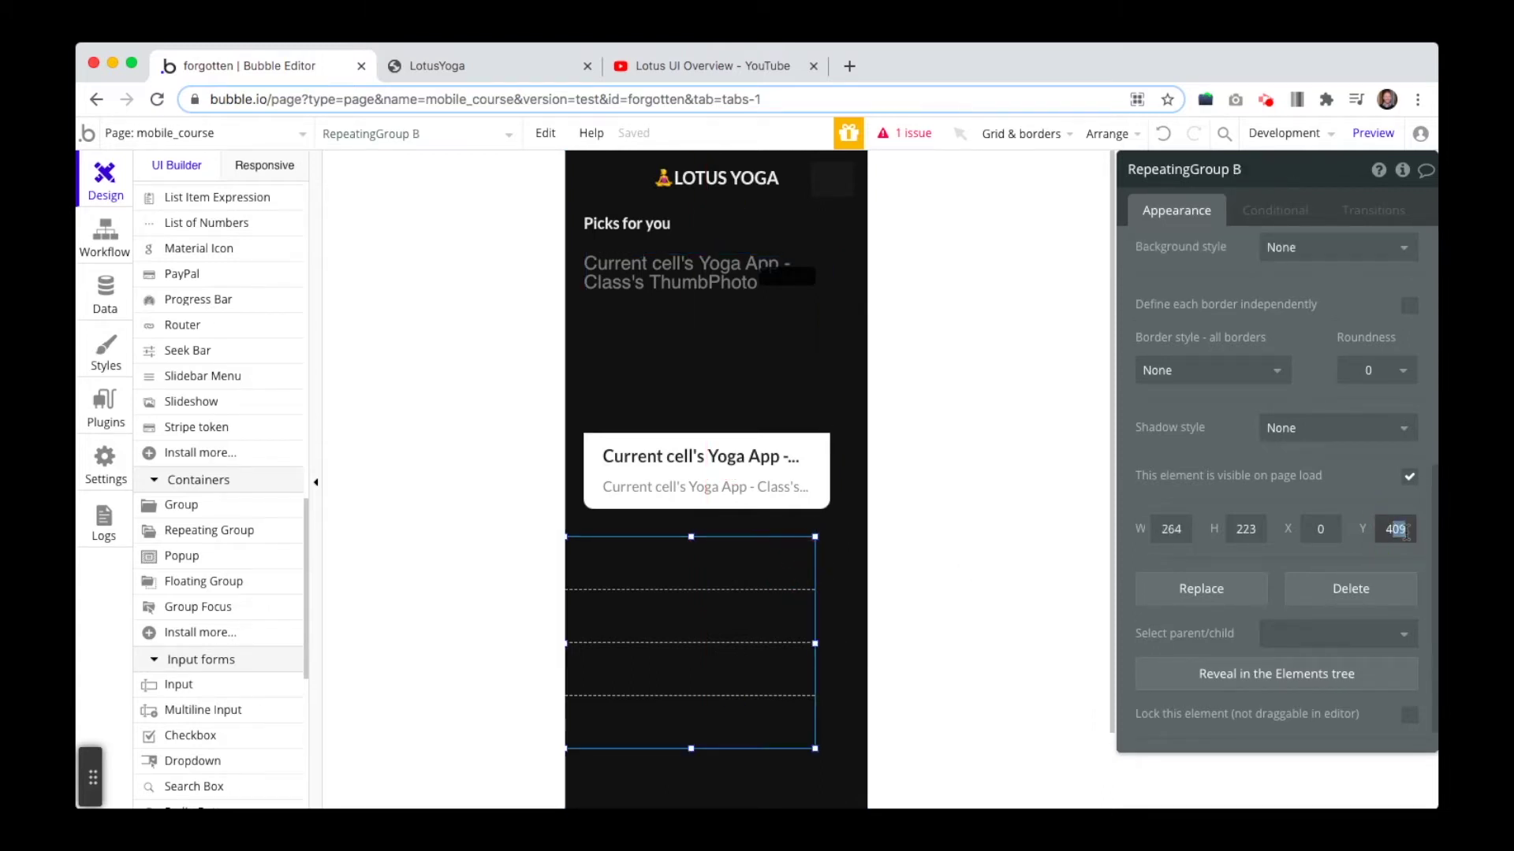
{"action": "type", "text": "410"}
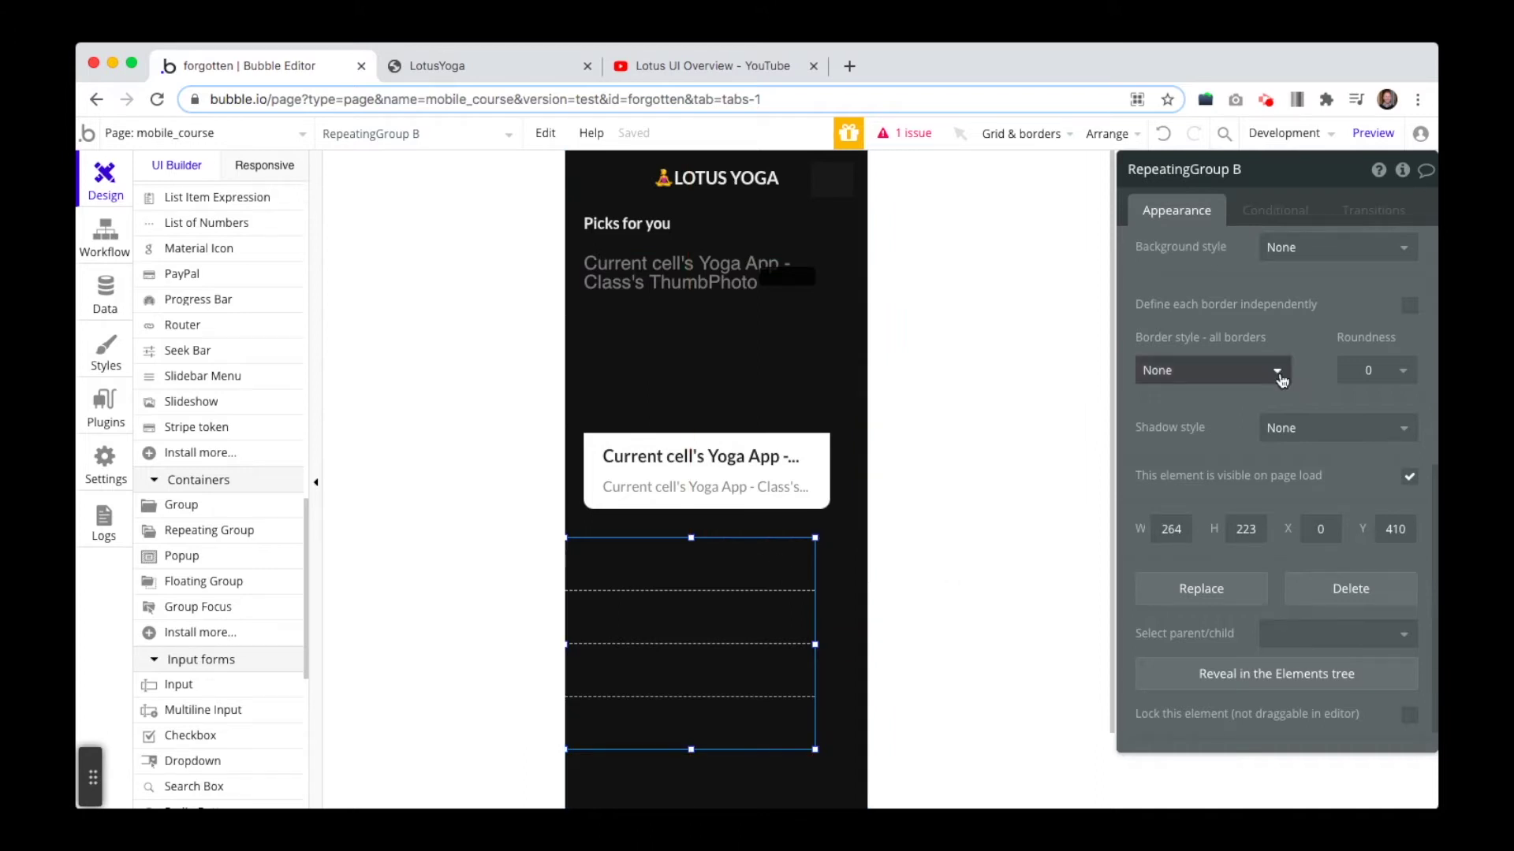
Set the new repeating group's type of content to Yoga App - Bundle
{"action": "scroll", "coordinate": [1279, 379], "scroll_direction": "up", "scroll_amount": 5}
{"action": "left_click", "coordinate": [1328, 255]}
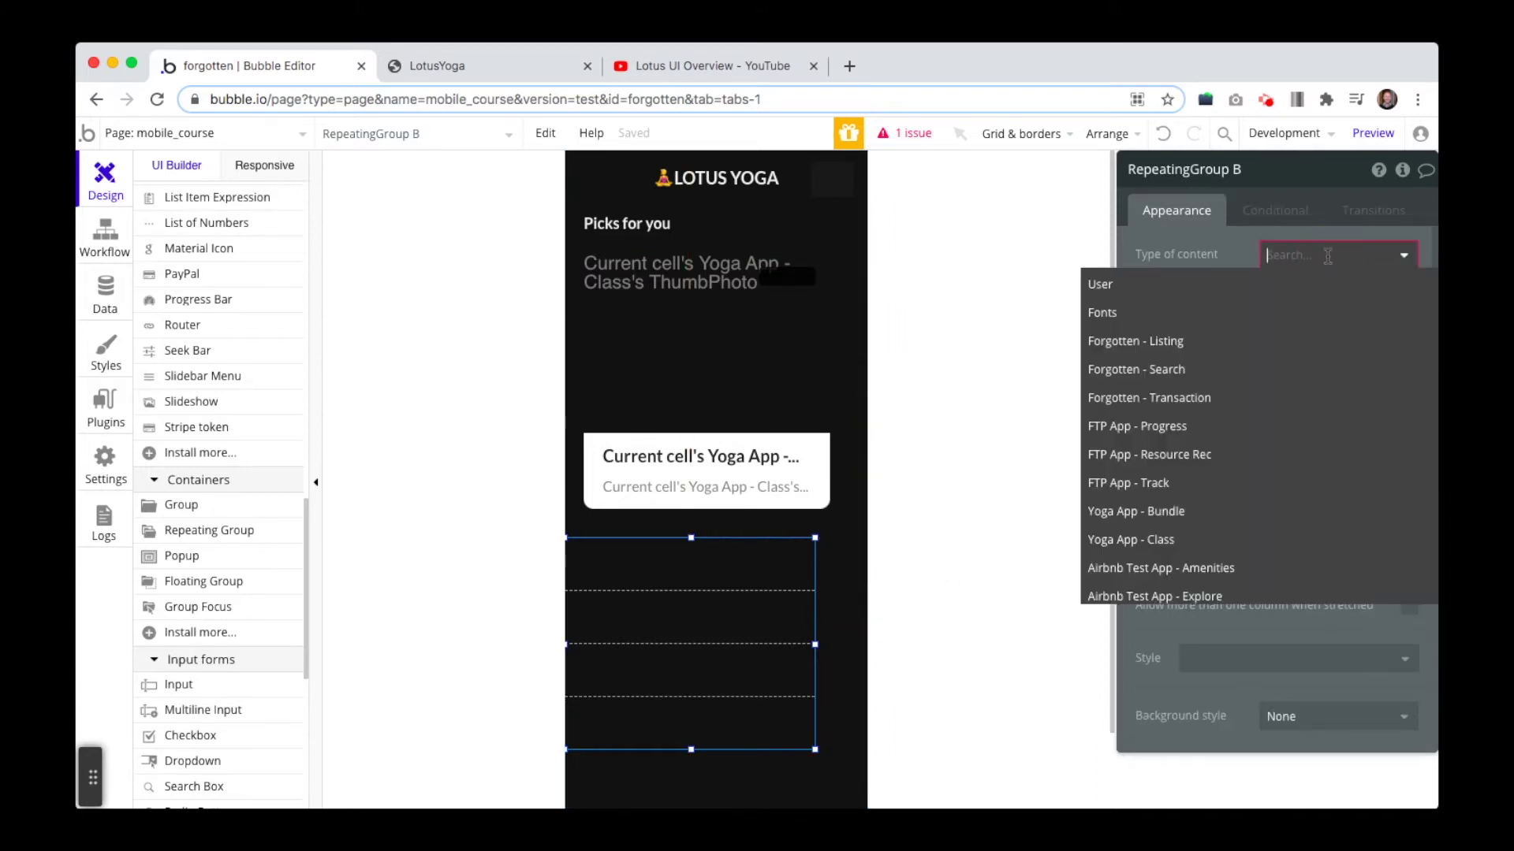
{"action": "type", "text": "yo"}
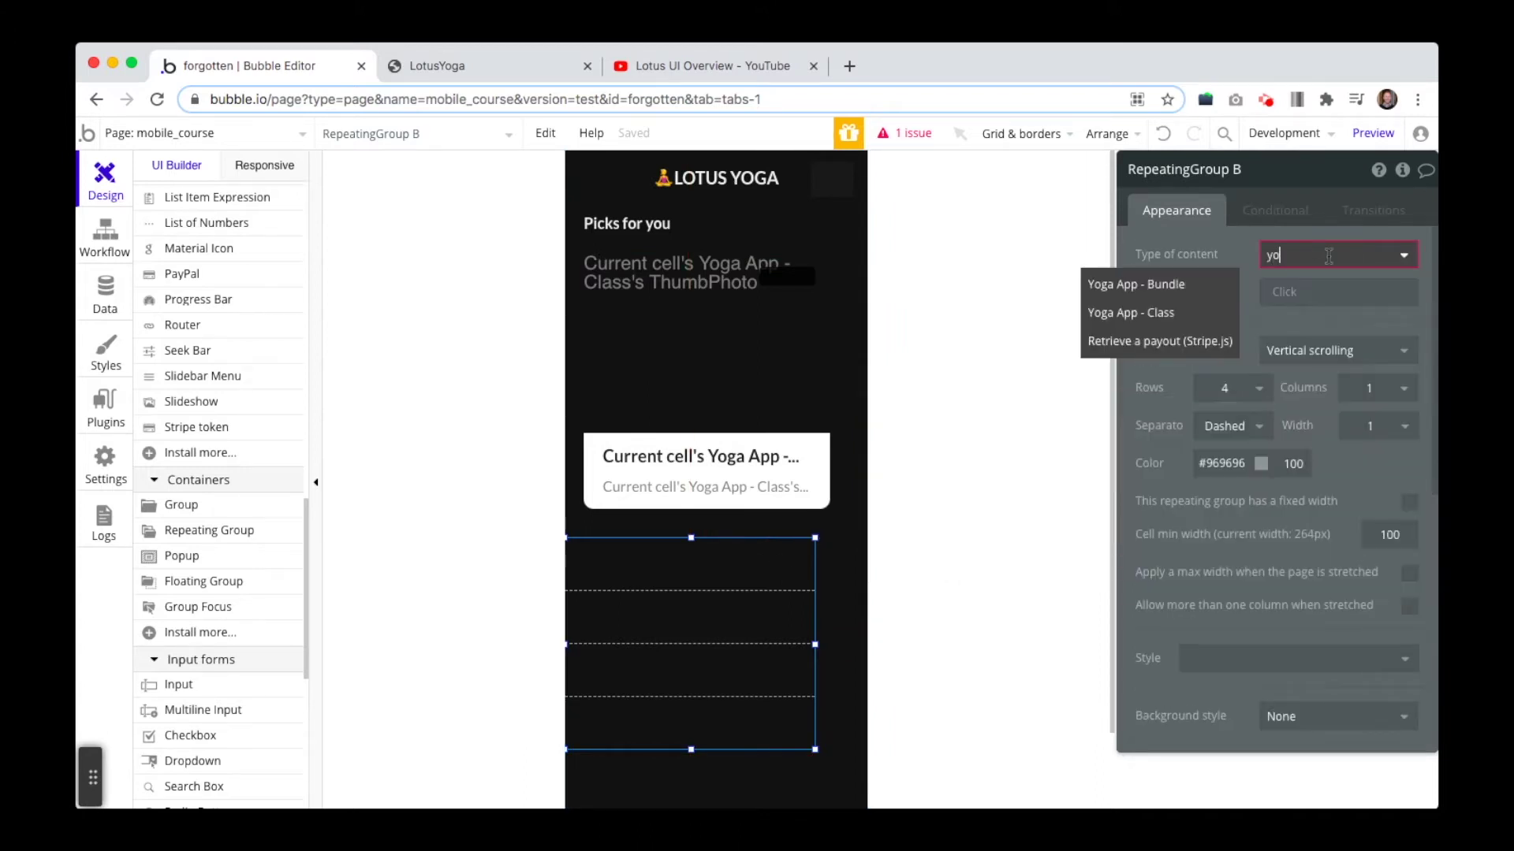
{"action": "left_click", "coordinate": [1171, 285]}
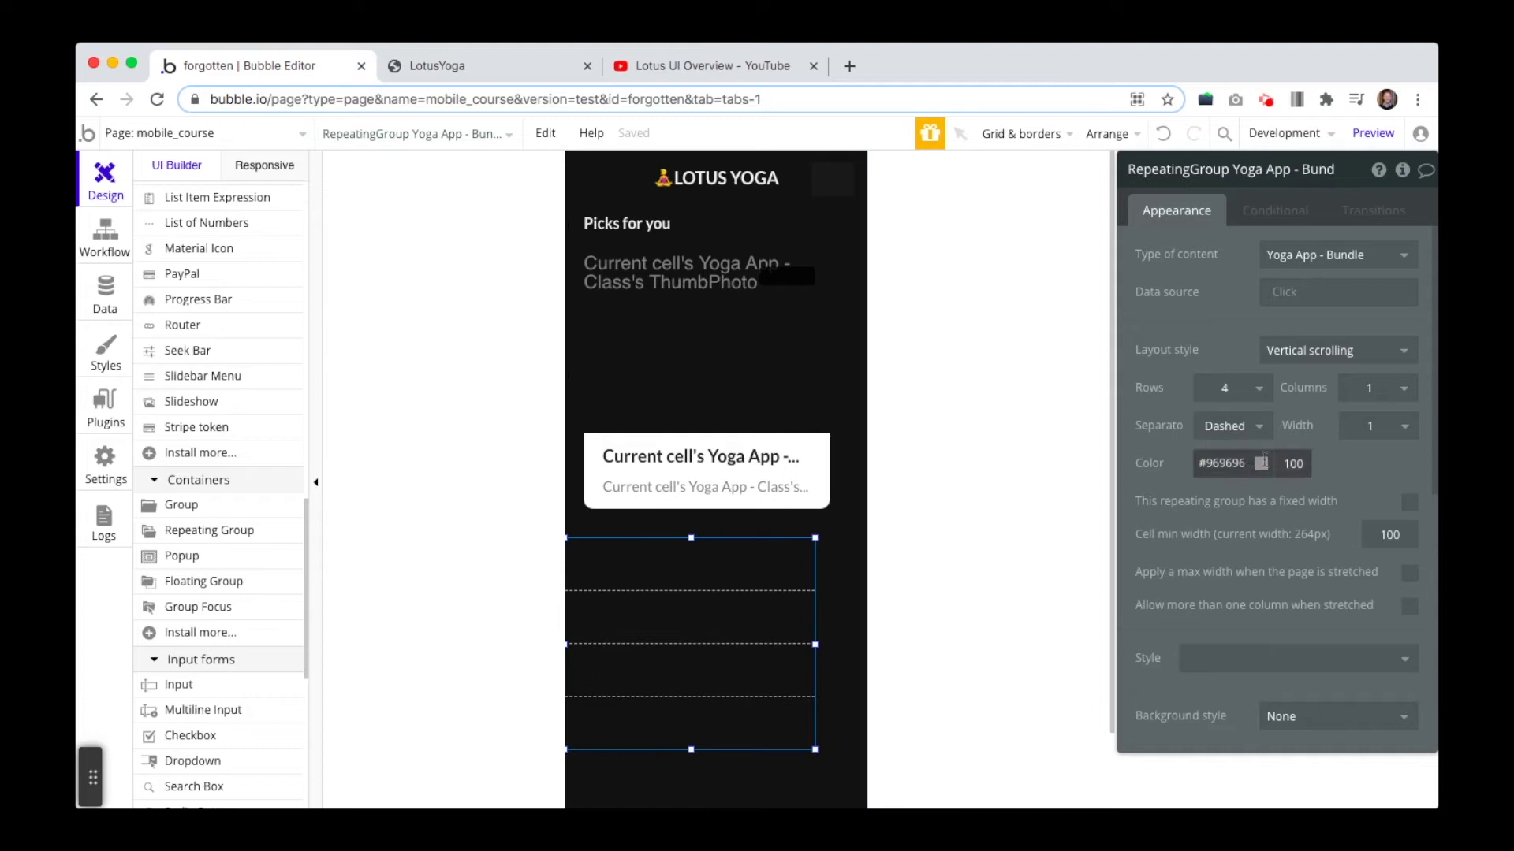
Configure the Yoga App - Bundle repeating group with 1 row, no separator and the Full list layout style
{"action": "left_click", "coordinate": [1264, 396]}
{"action": "left_click", "coordinate": [1230, 416]}
{"action": "left_click", "coordinate": [1259, 426]}
{"action": "left_click", "coordinate": [1236, 462]}
{"action": "left_click", "coordinate": [1301, 350]}
{"action": "left_click", "coordinate": [1315, 438]}
{"action": "left_click", "coordinate": [1293, 350]}
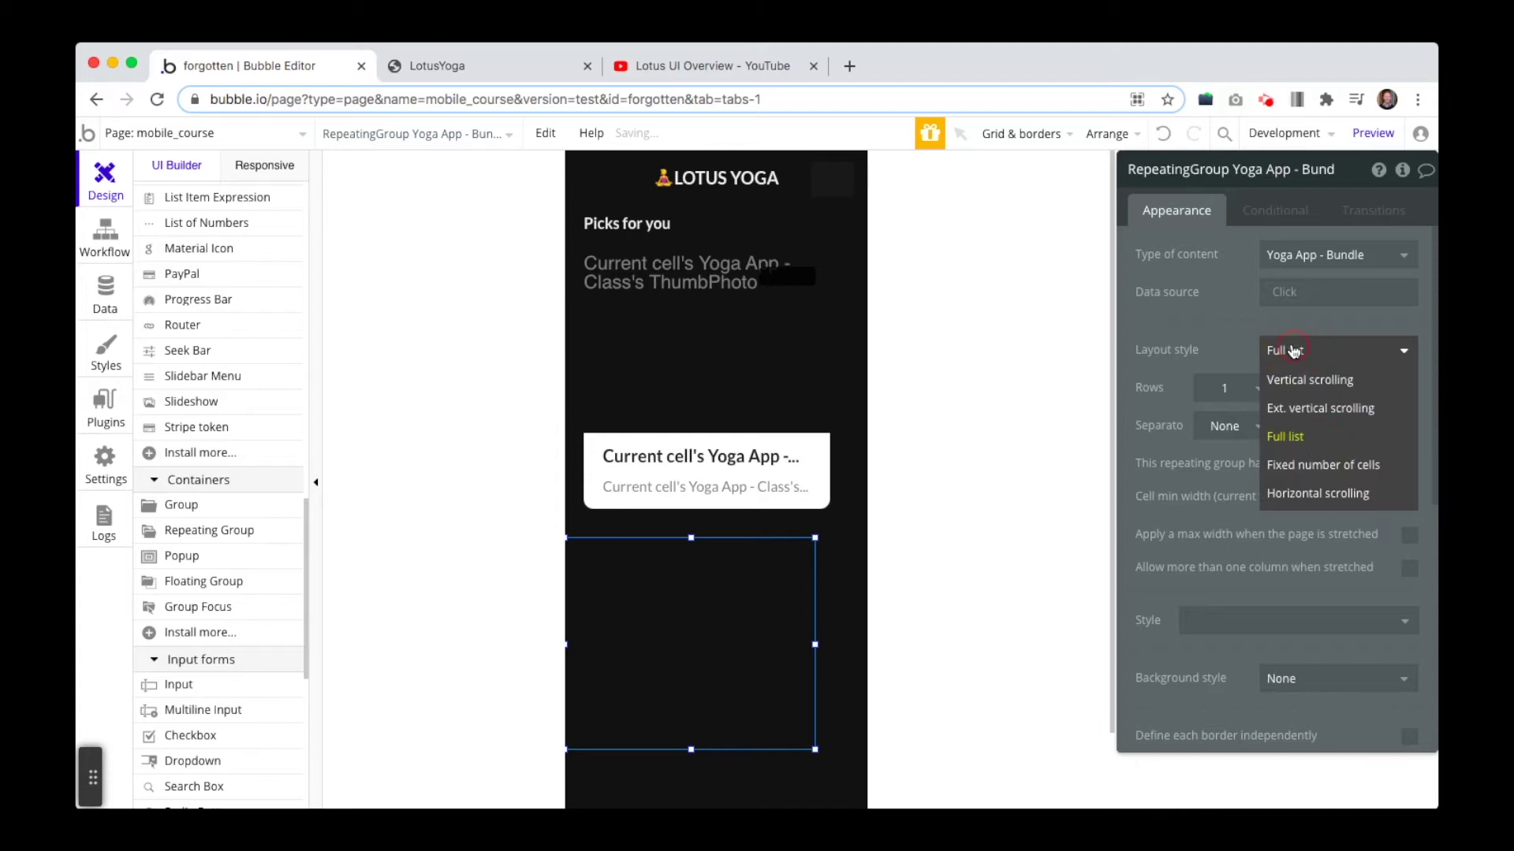
{"action": "left_click", "coordinate": [1226, 339]}
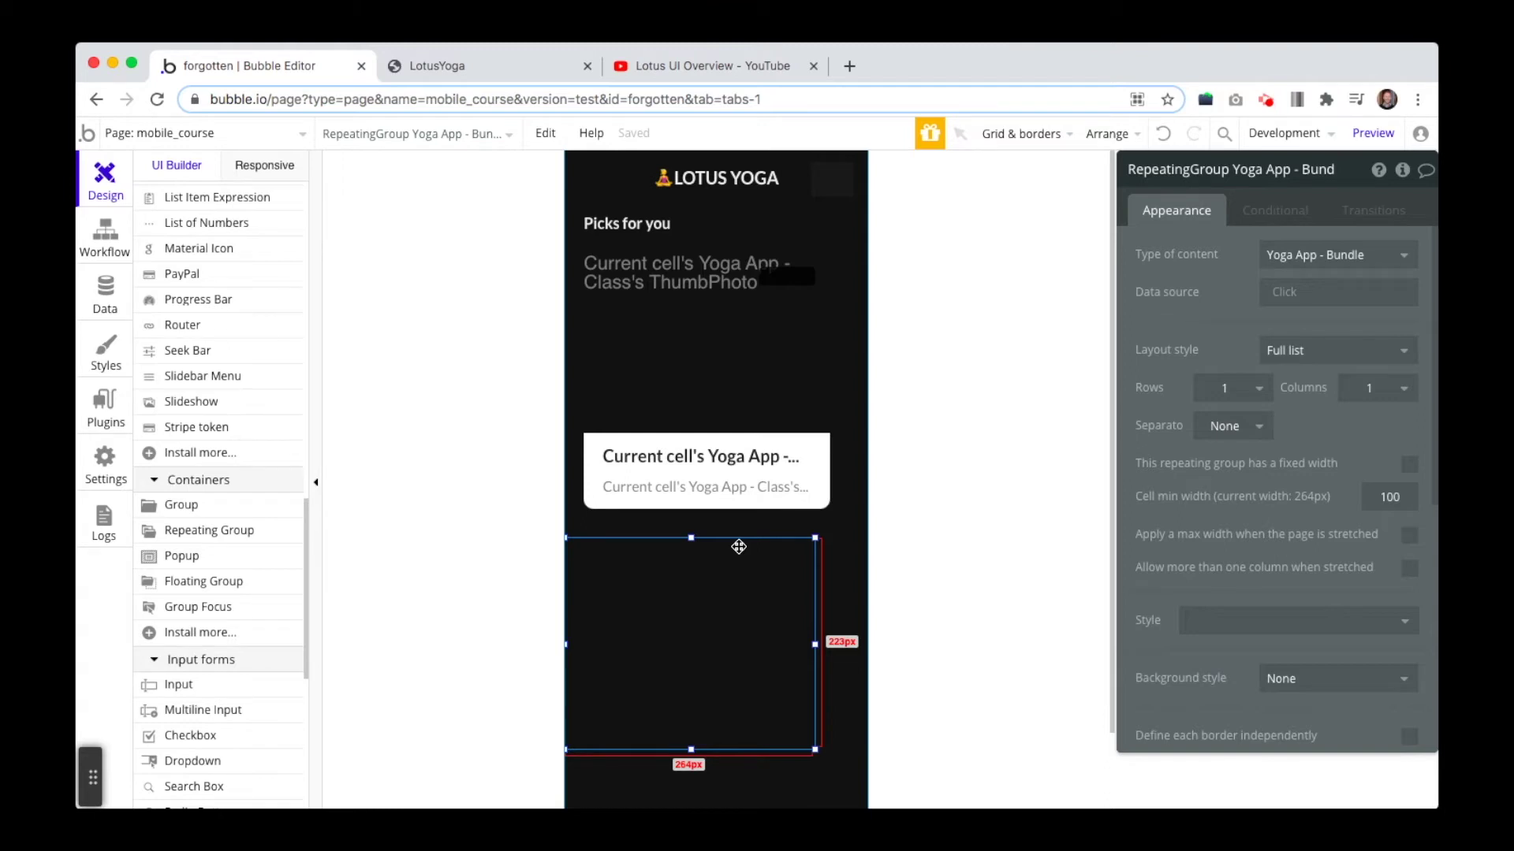
{"action": "left_click", "coordinate": [207, 530]}
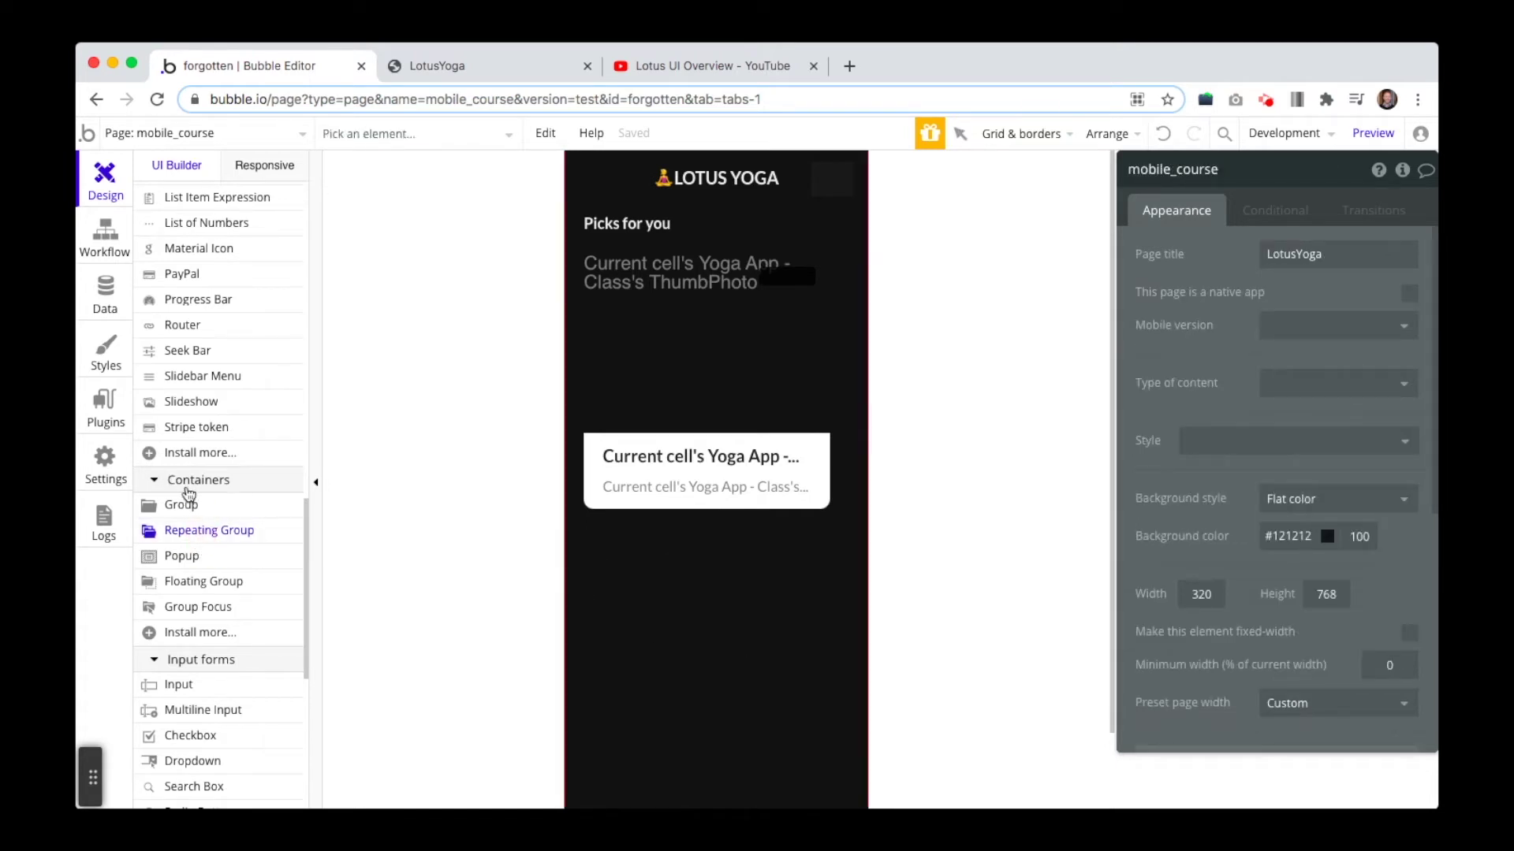
{"action": "left_click", "coordinate": [174, 504]}
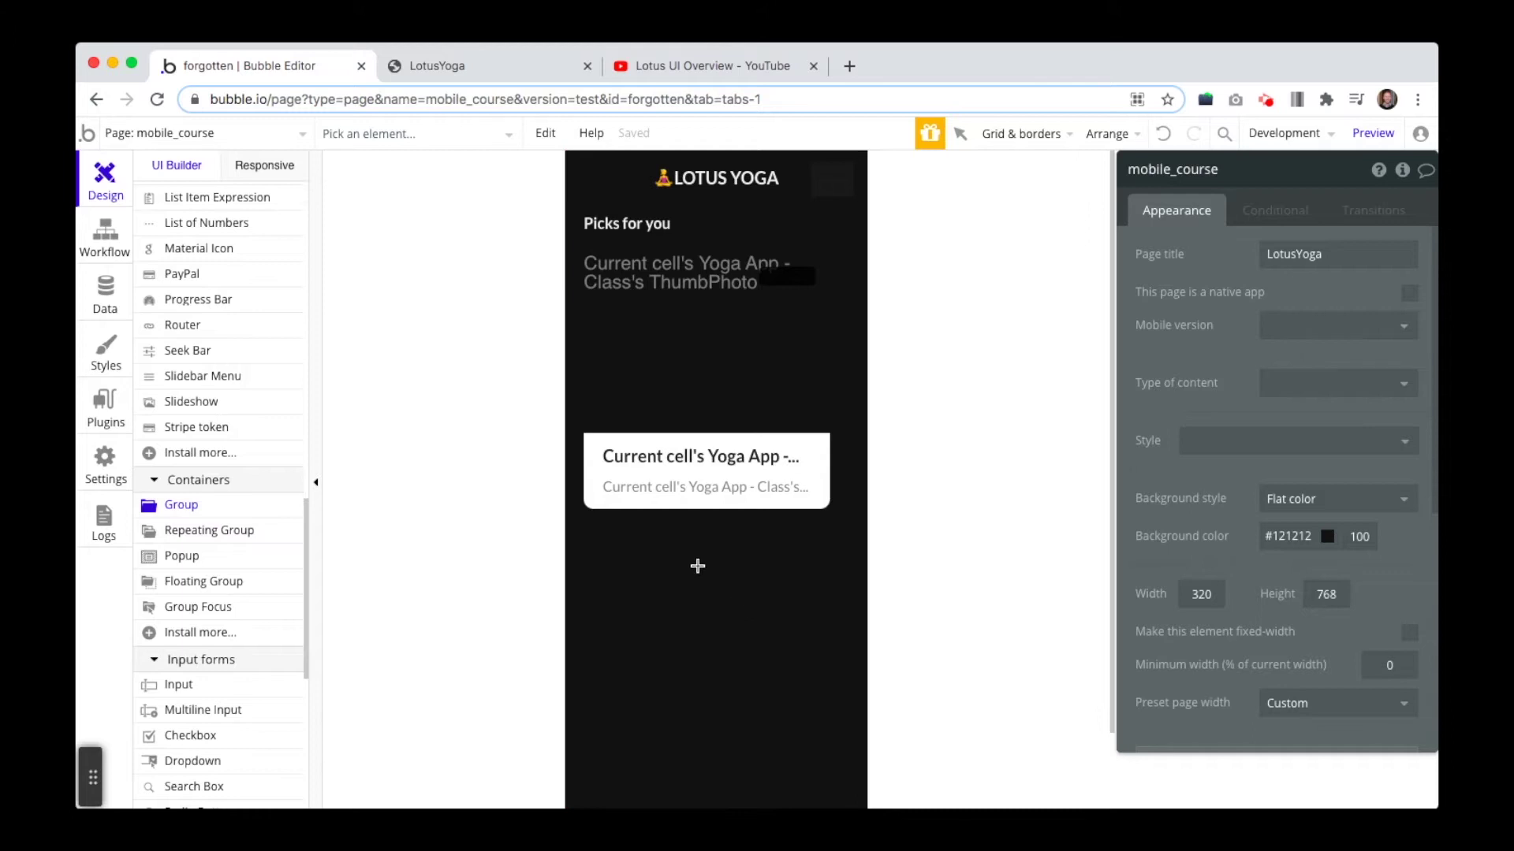
{"action": "left_click", "coordinate": [796, 406]}
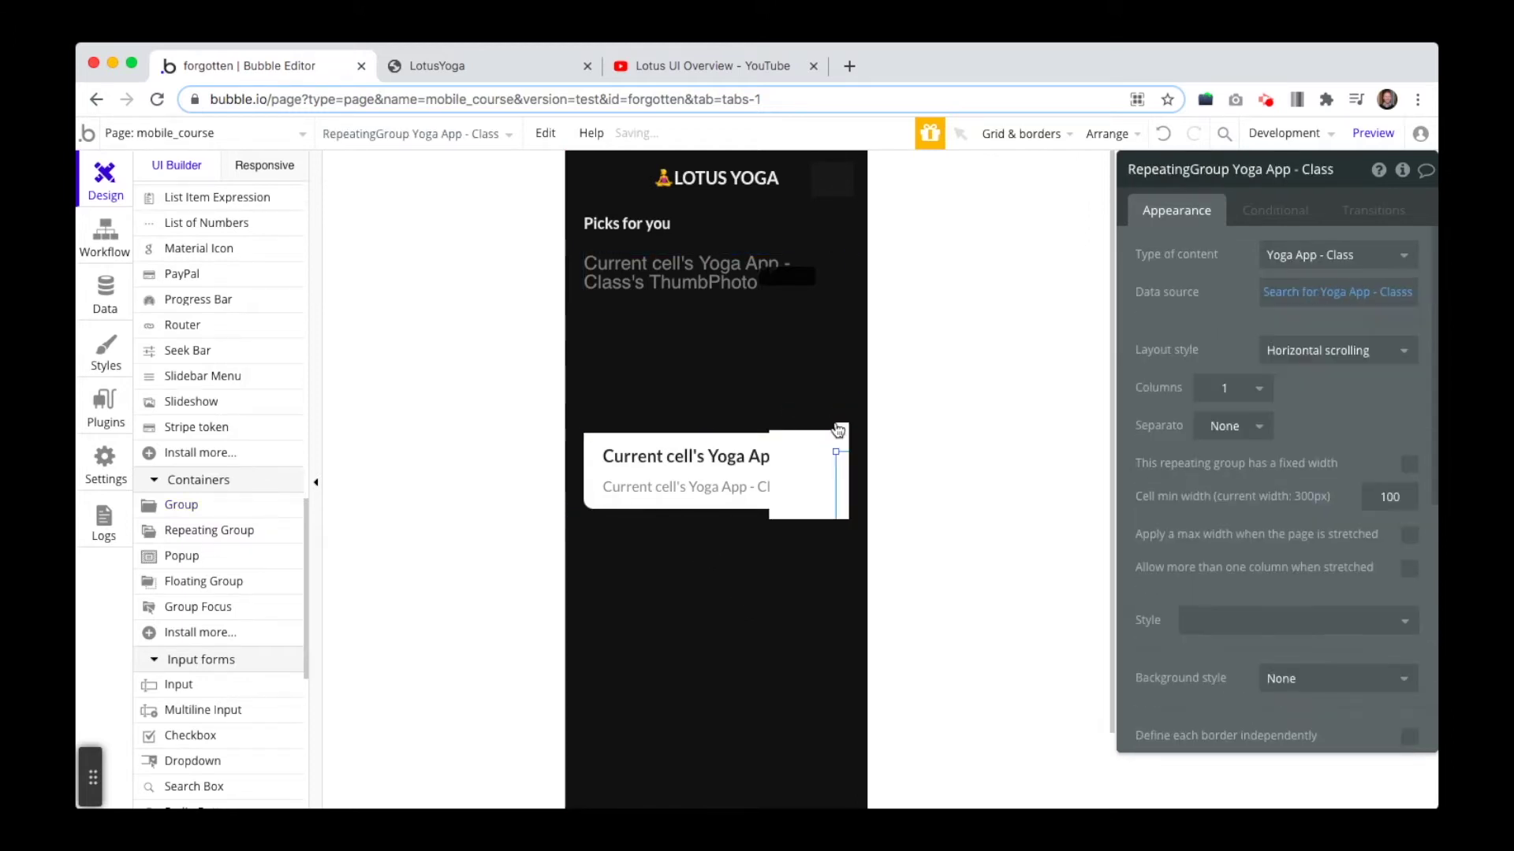
{"action": "left_click_drag", "start_coordinate": [836, 423], "coordinate": [769, 521]}
{"action": "left_click", "coordinate": [1163, 134]}
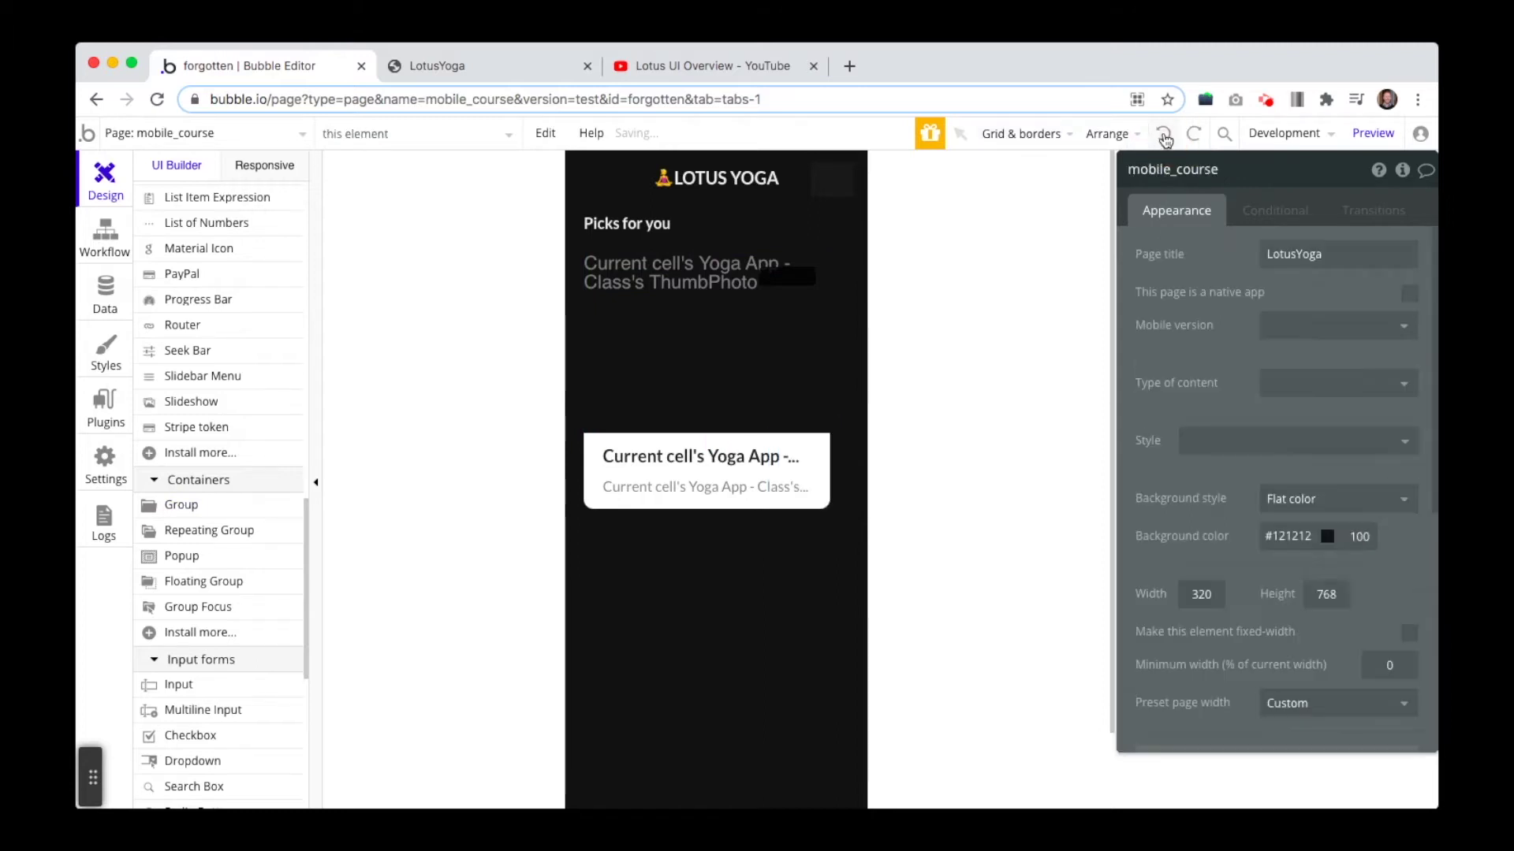
Review the class repeating group's data source search and the nested bundle search behind its BundleNumber constraint
{"action": "left_click", "coordinate": [834, 519]}
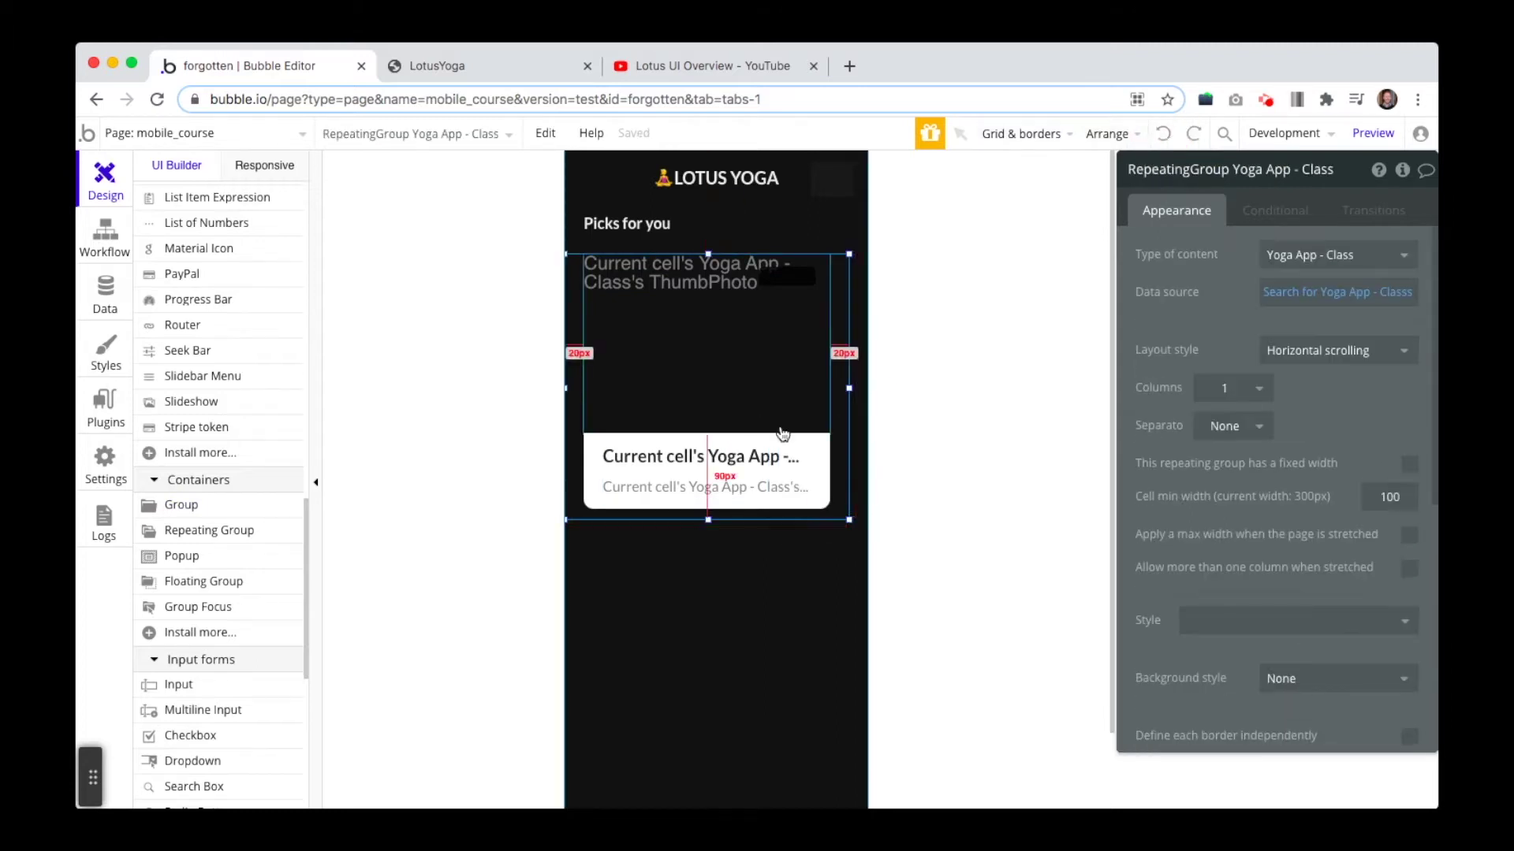
{"action": "left_click_drag", "start_coordinate": [709, 416], "coordinate": [830, 581]}
{"action": "left_click", "coordinate": [1340, 291]}
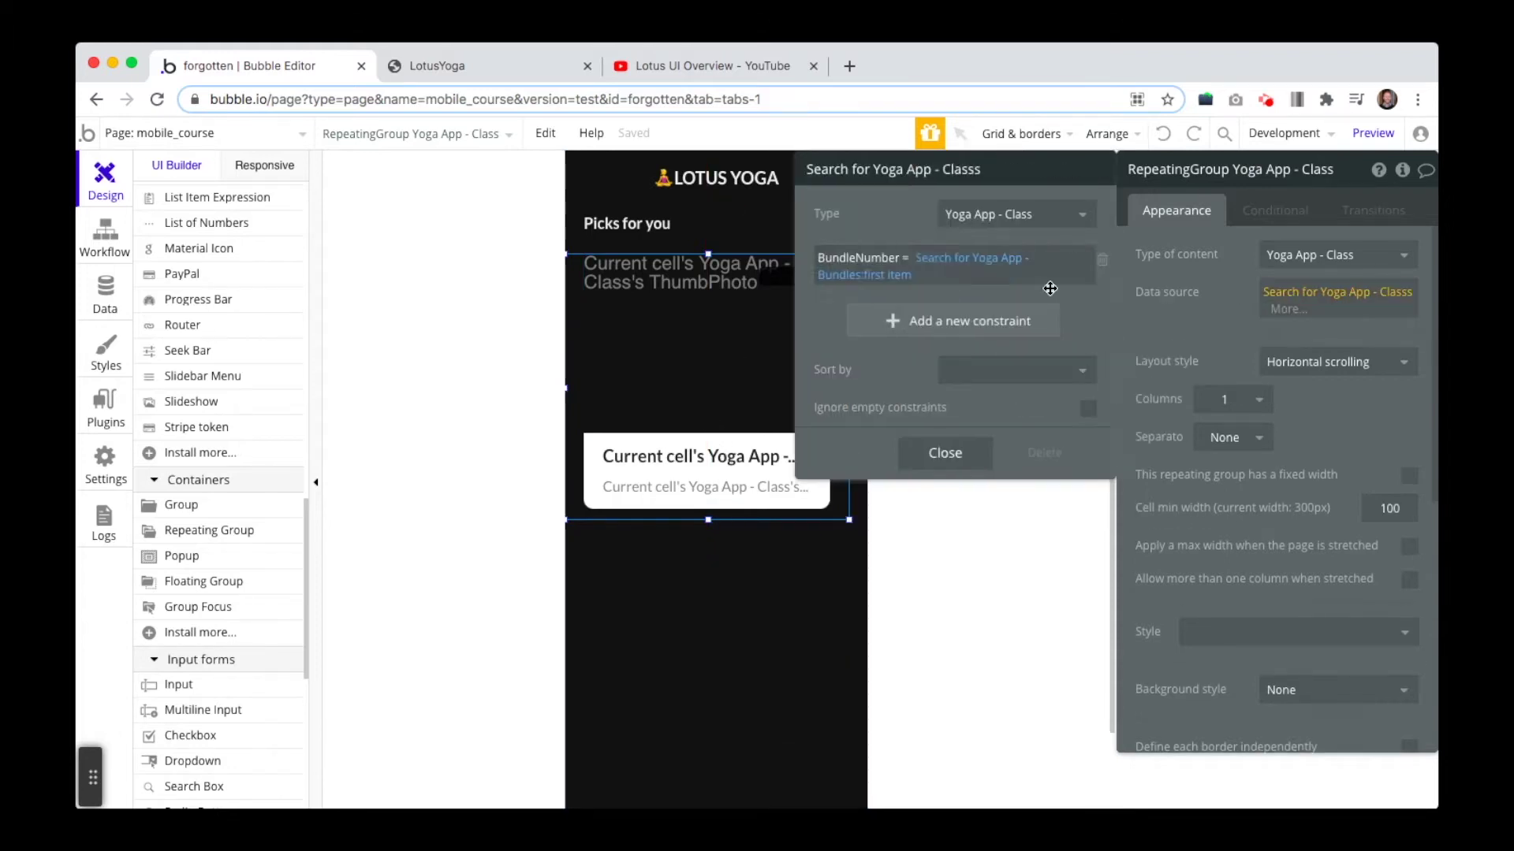
{"action": "left_click", "coordinate": [921, 270]}
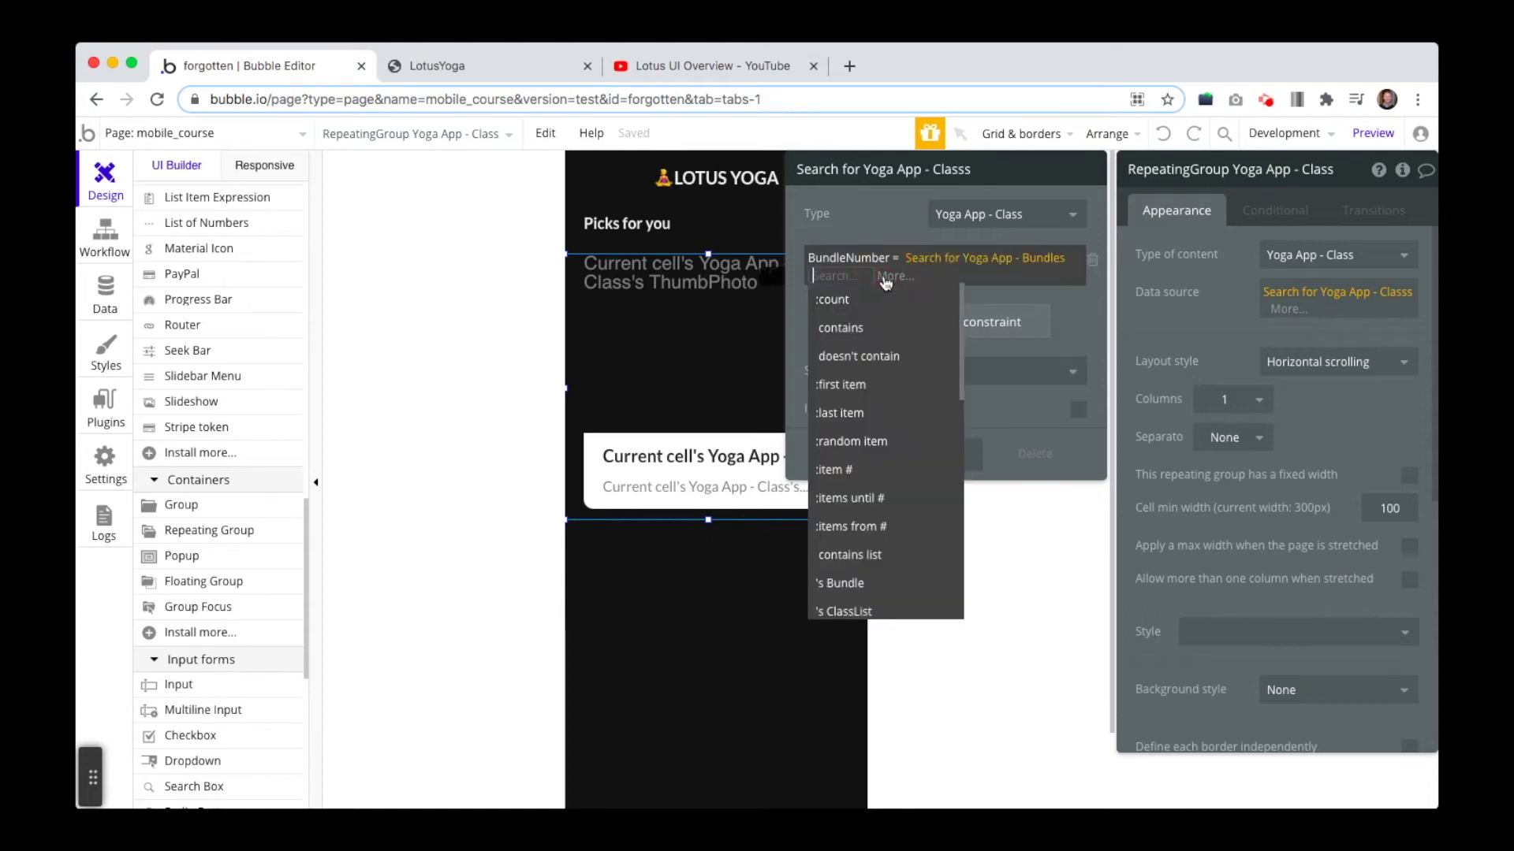
{"action": "left_click", "coordinate": [1003, 293]}
{"action": "left_click", "coordinate": [997, 268]}
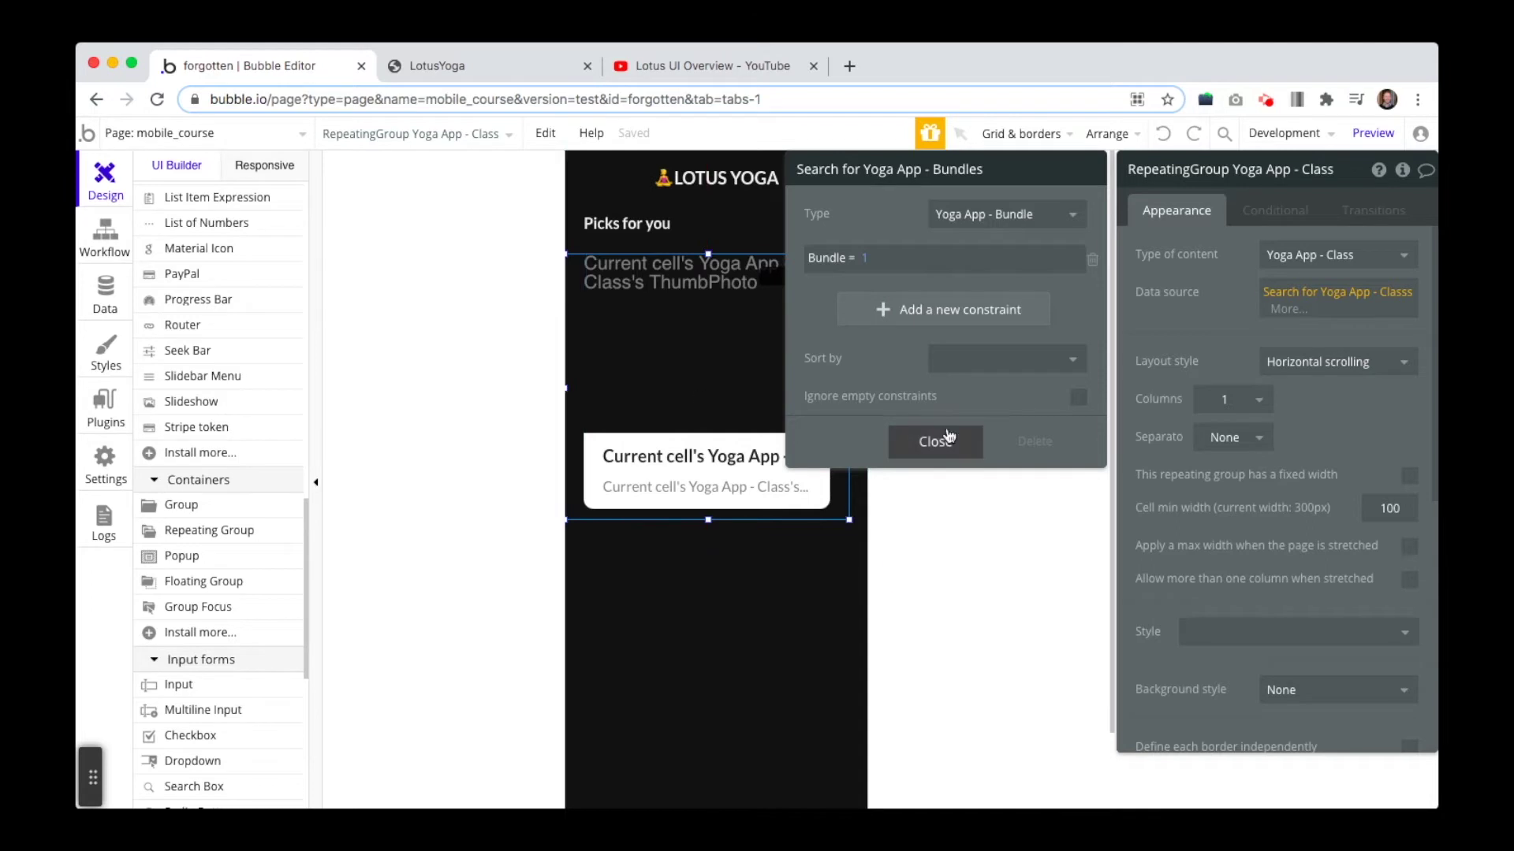
{"action": "left_click", "coordinate": [915, 439]}
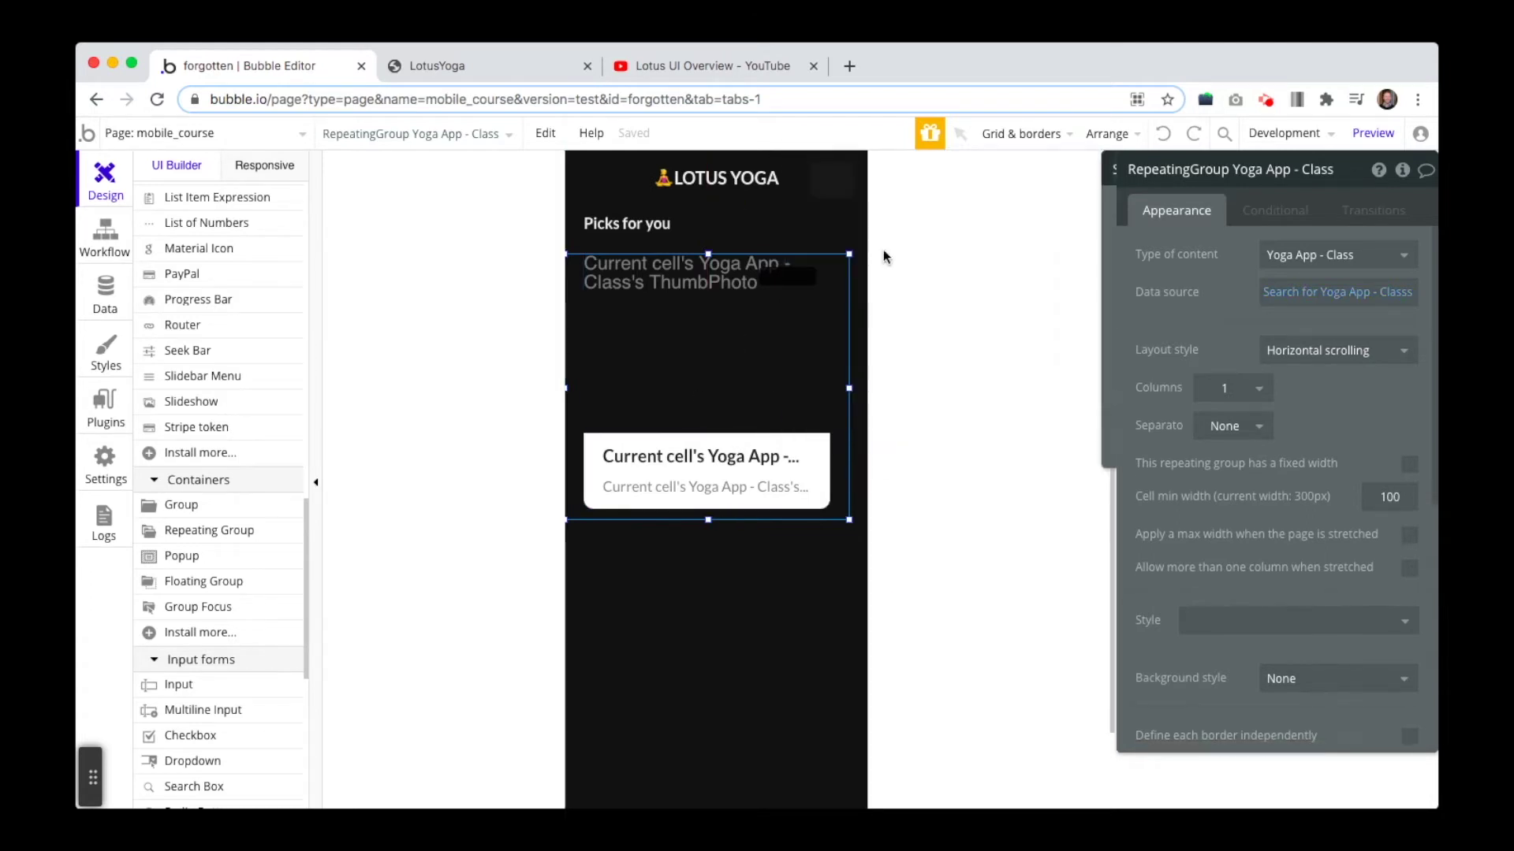
{"action": "left_click", "coordinate": [915, 443]}
{"action": "left_click", "coordinate": [921, 446]}
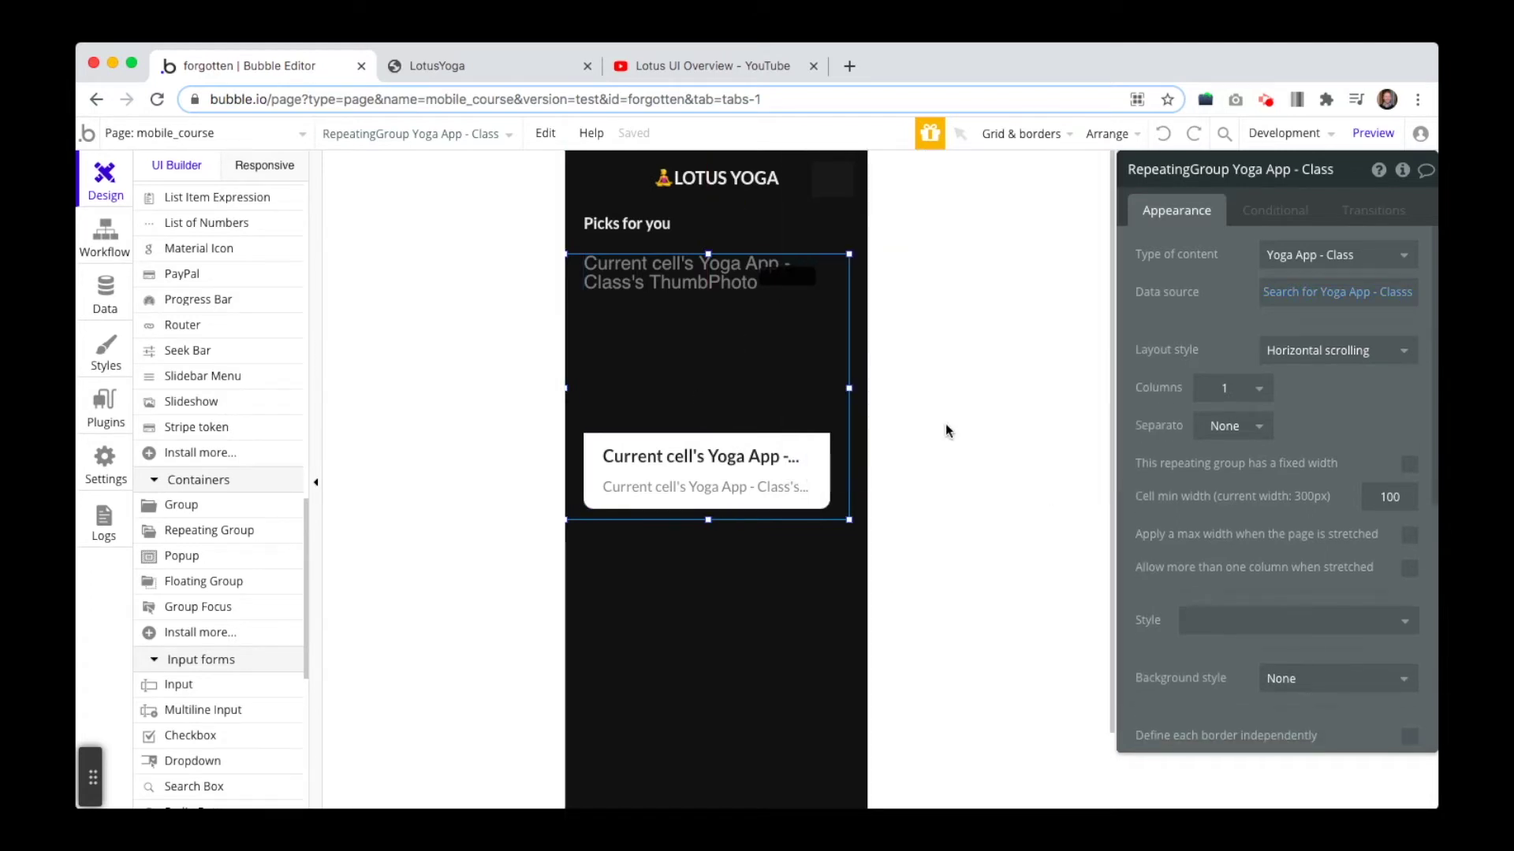
Set the Yoga App - Bundle repeating group's data source to a search for Yoga App - Bundle
{"action": "left_click", "coordinate": [787, 673]}
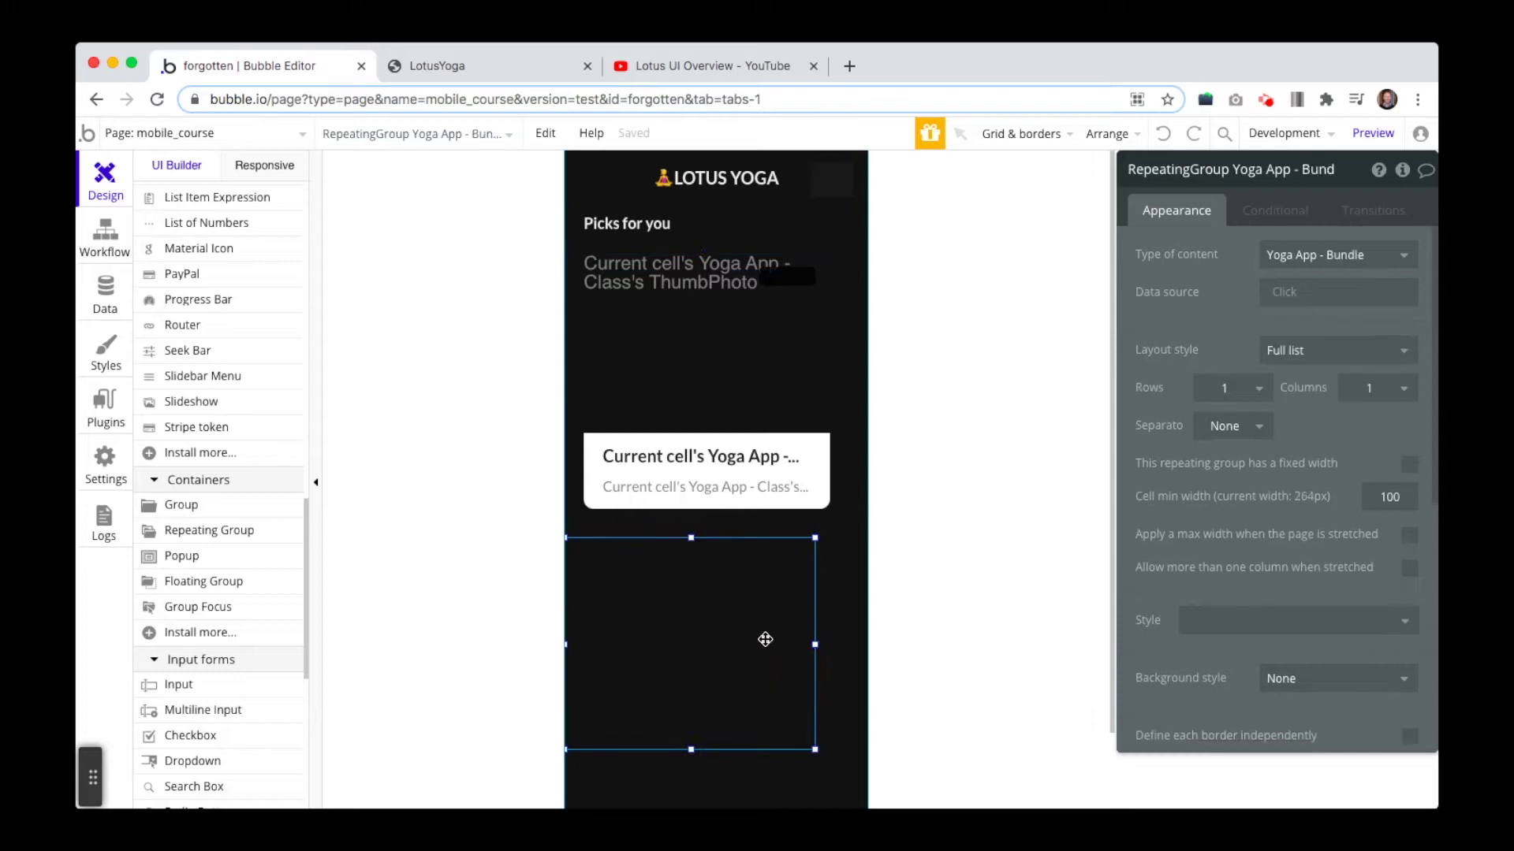
{"action": "left_click", "coordinate": [1300, 292]}
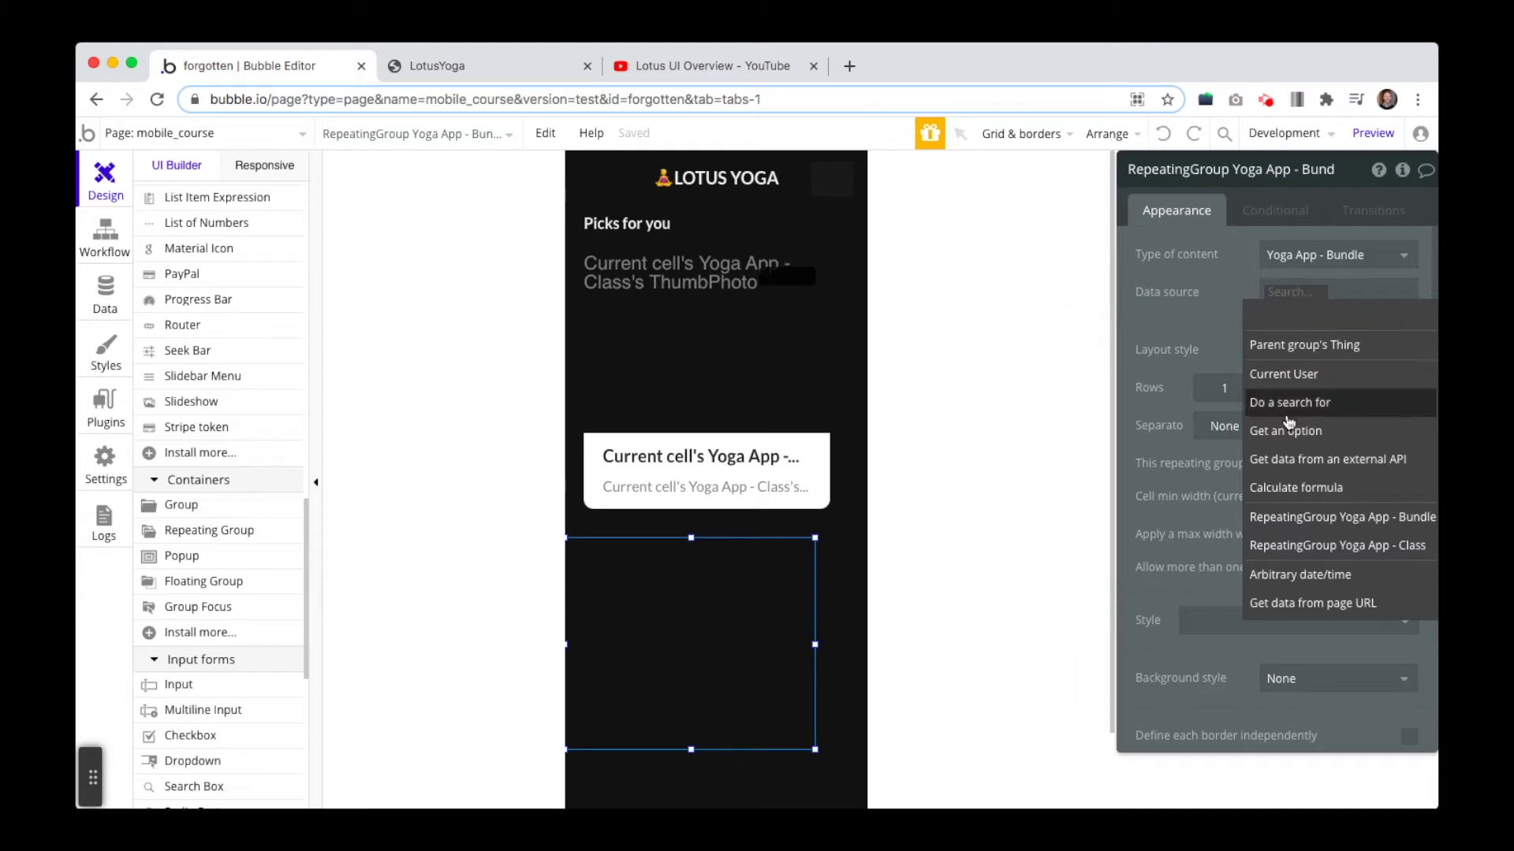
{"action": "left_click", "coordinate": [1291, 413]}
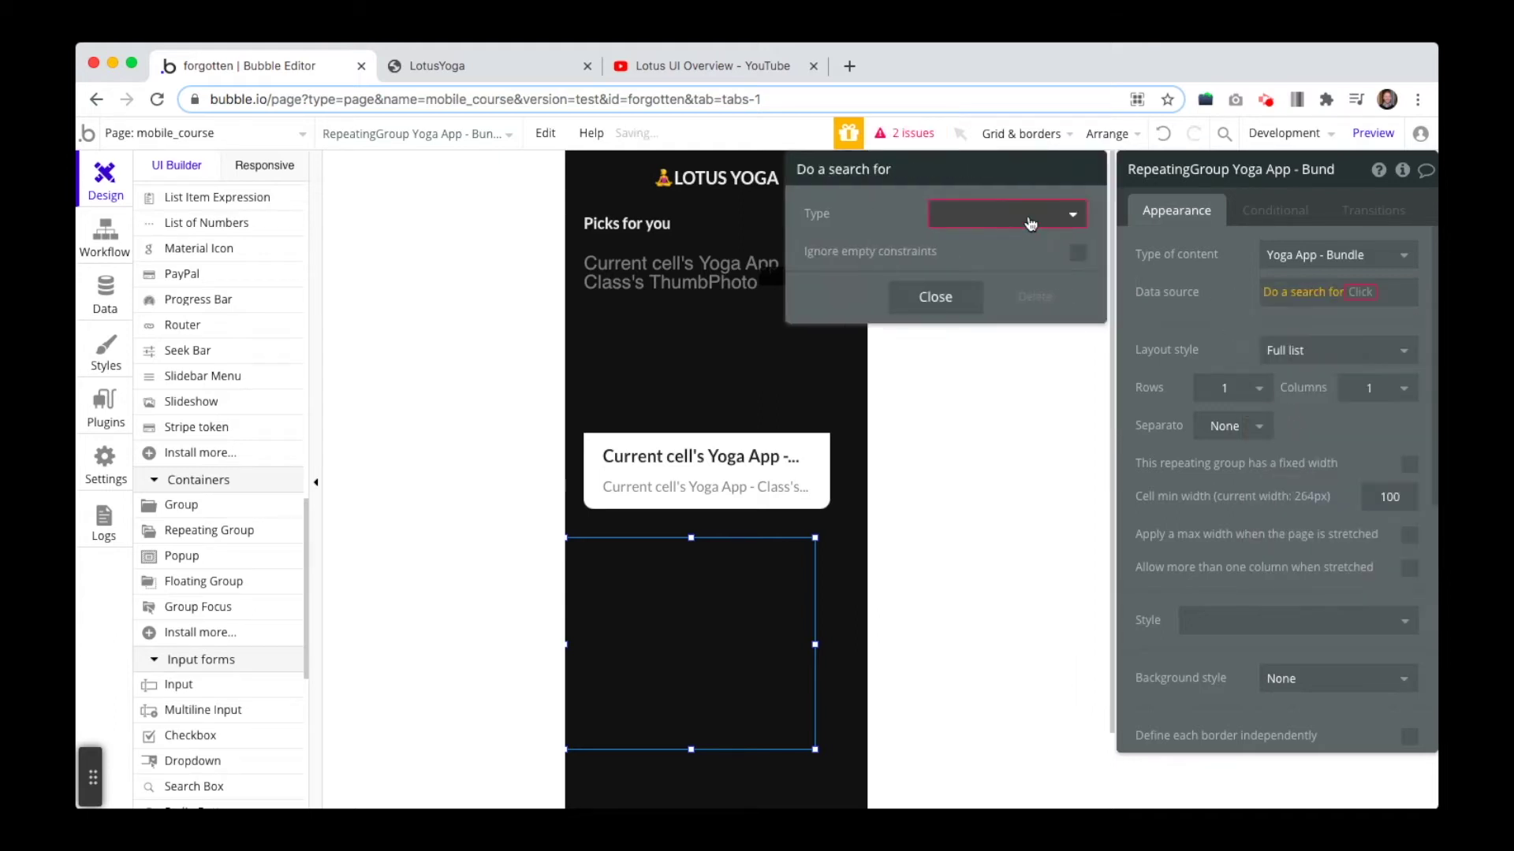
{"action": "left_click", "coordinate": [1029, 214]}
{"action": "left_click", "coordinate": [1058, 471]}
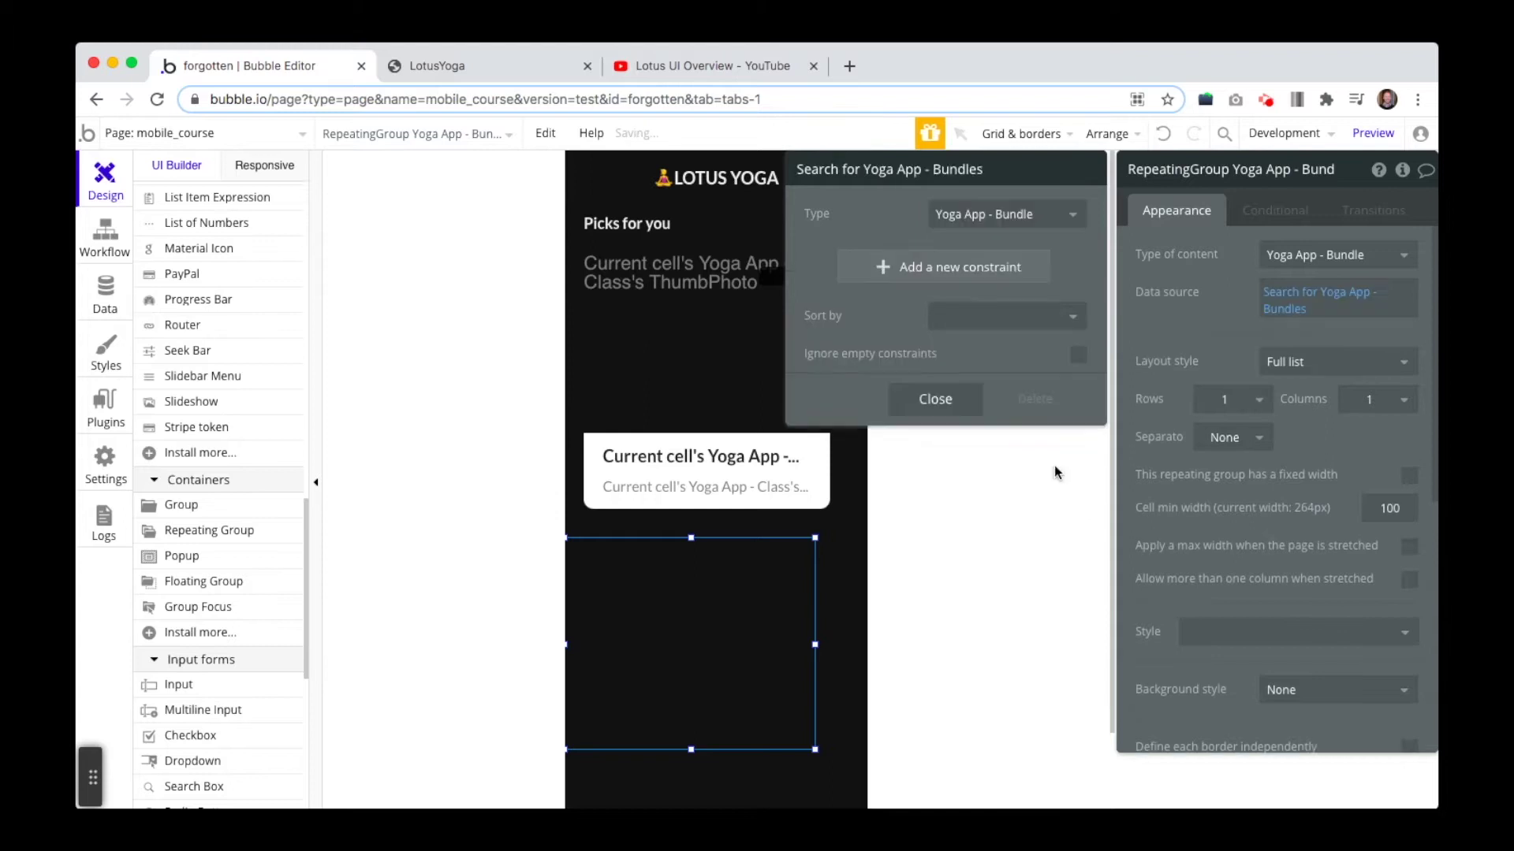
Add a constraint to the bundle search requiring Bundle ≥ 2
{"action": "left_click", "coordinate": [958, 272]}
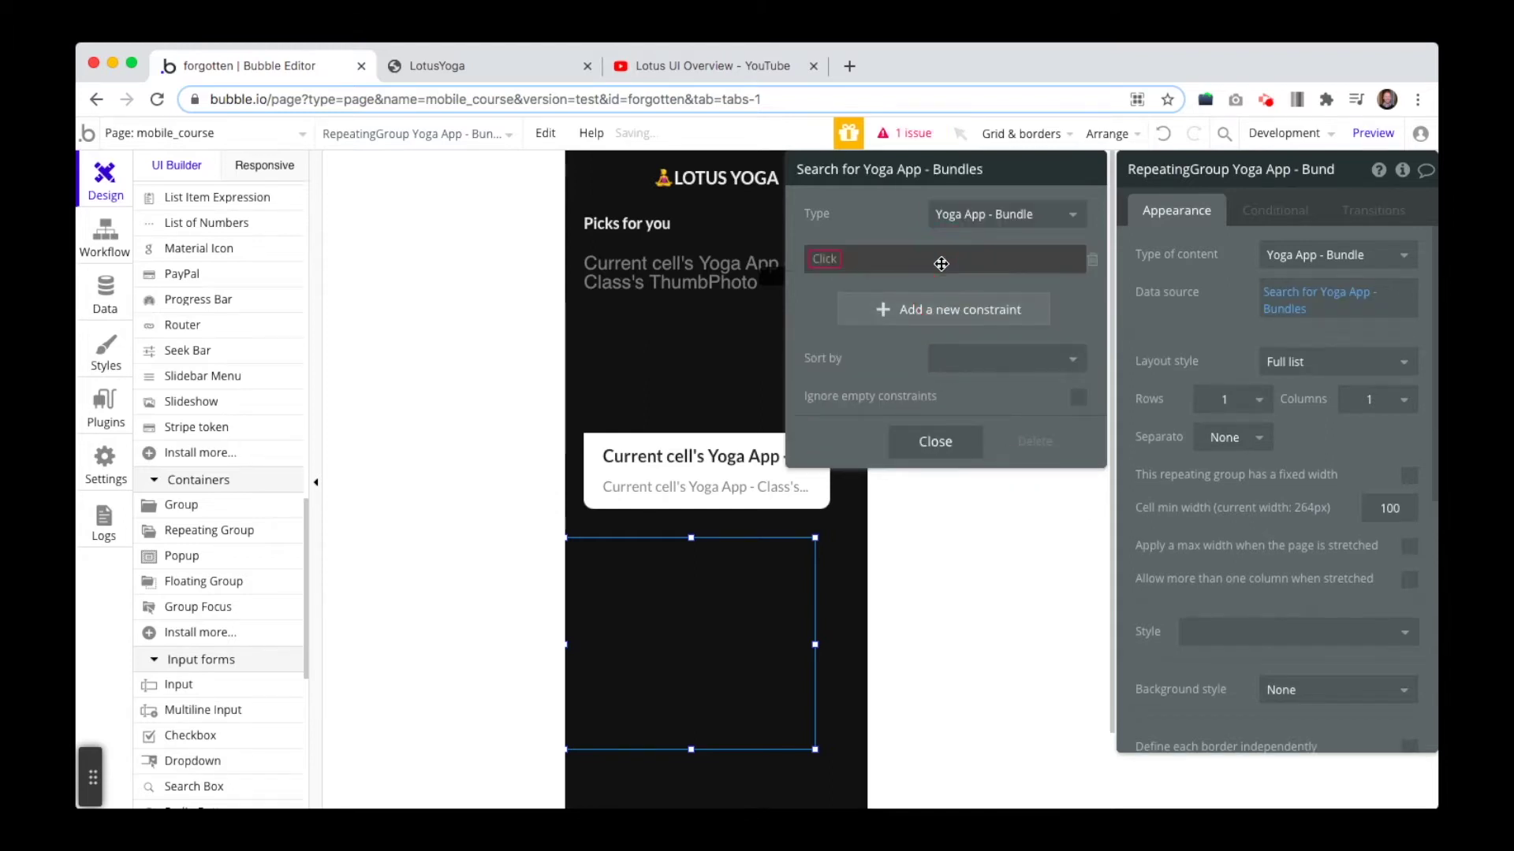
{"action": "left_click", "coordinate": [820, 270]}
{"action": "left_click", "coordinate": [833, 283]}
{"action": "left_click", "coordinate": [865, 260]}
{"action": "left_click", "coordinate": [867, 282]}
{"action": "left_click", "coordinate": [883, 259]}
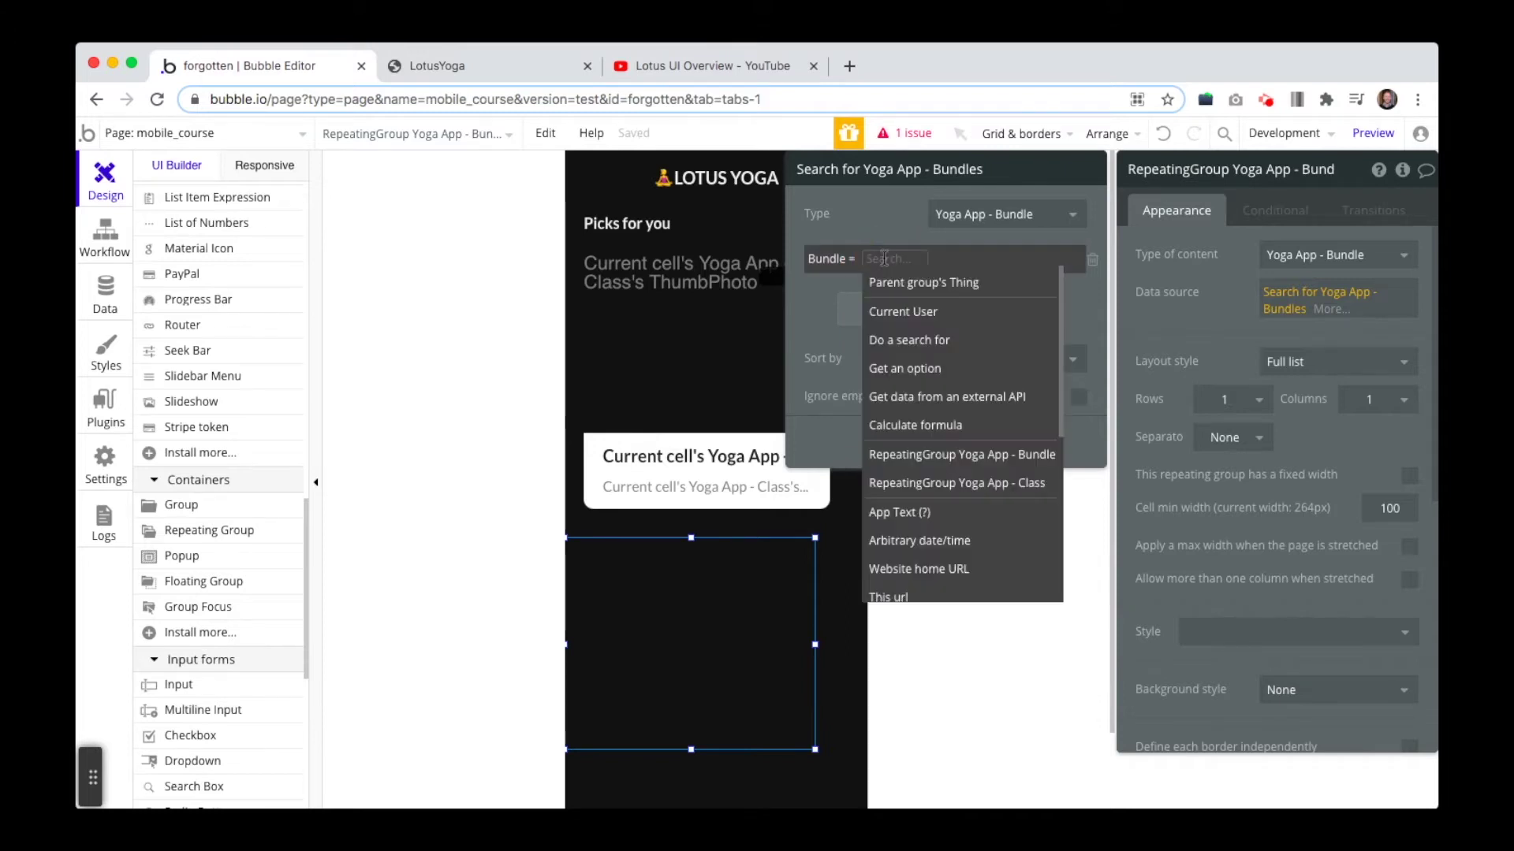
{"action": "left_click", "coordinate": [845, 264]}
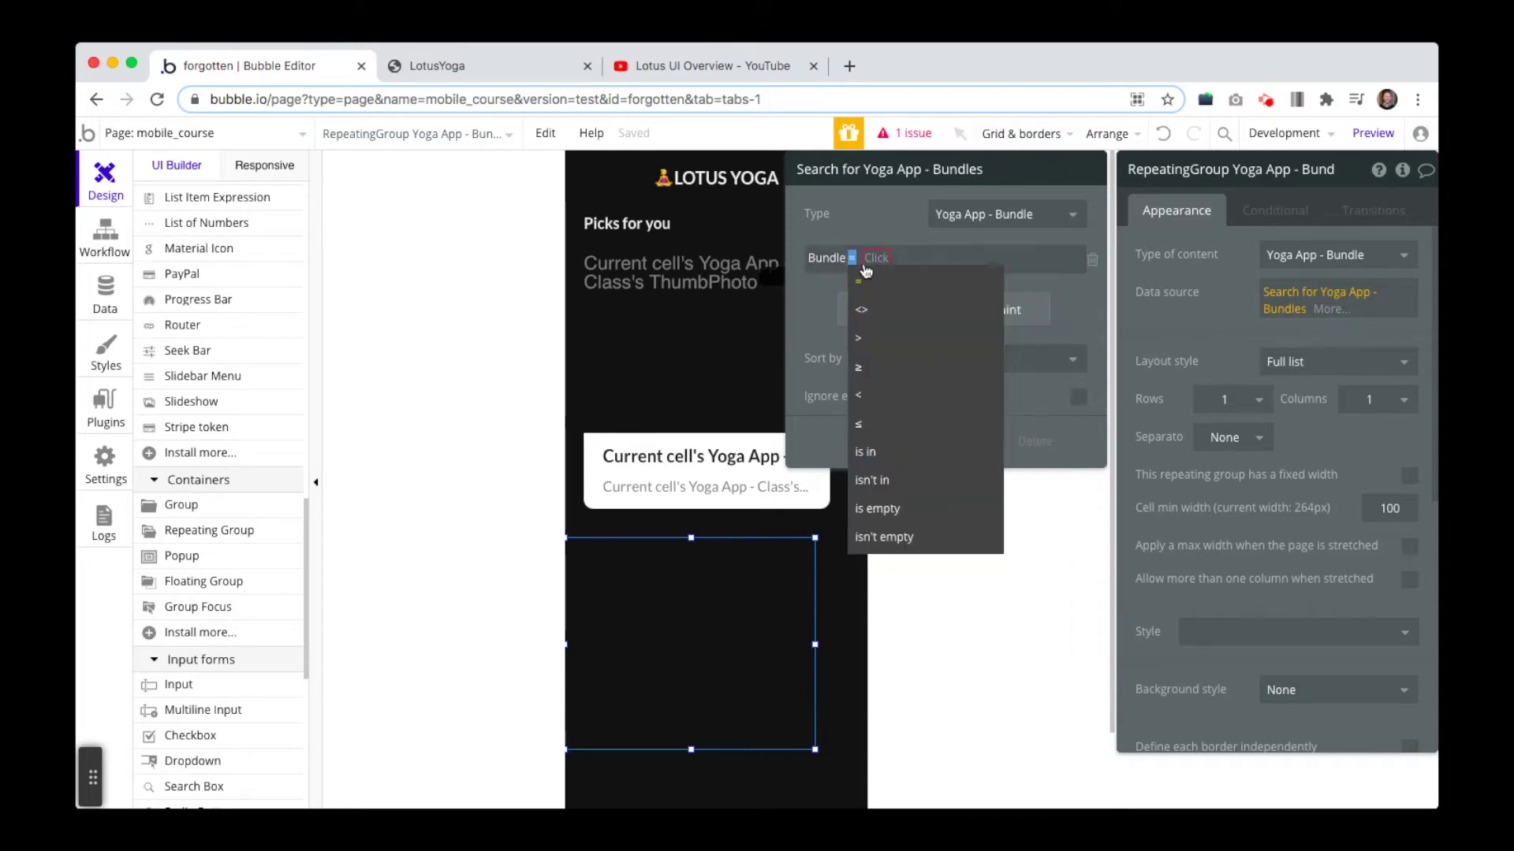
{"action": "left_click", "coordinate": [878, 379]}
{"action": "left_click", "coordinate": [880, 266]}
{"action": "type", "text": "2"}
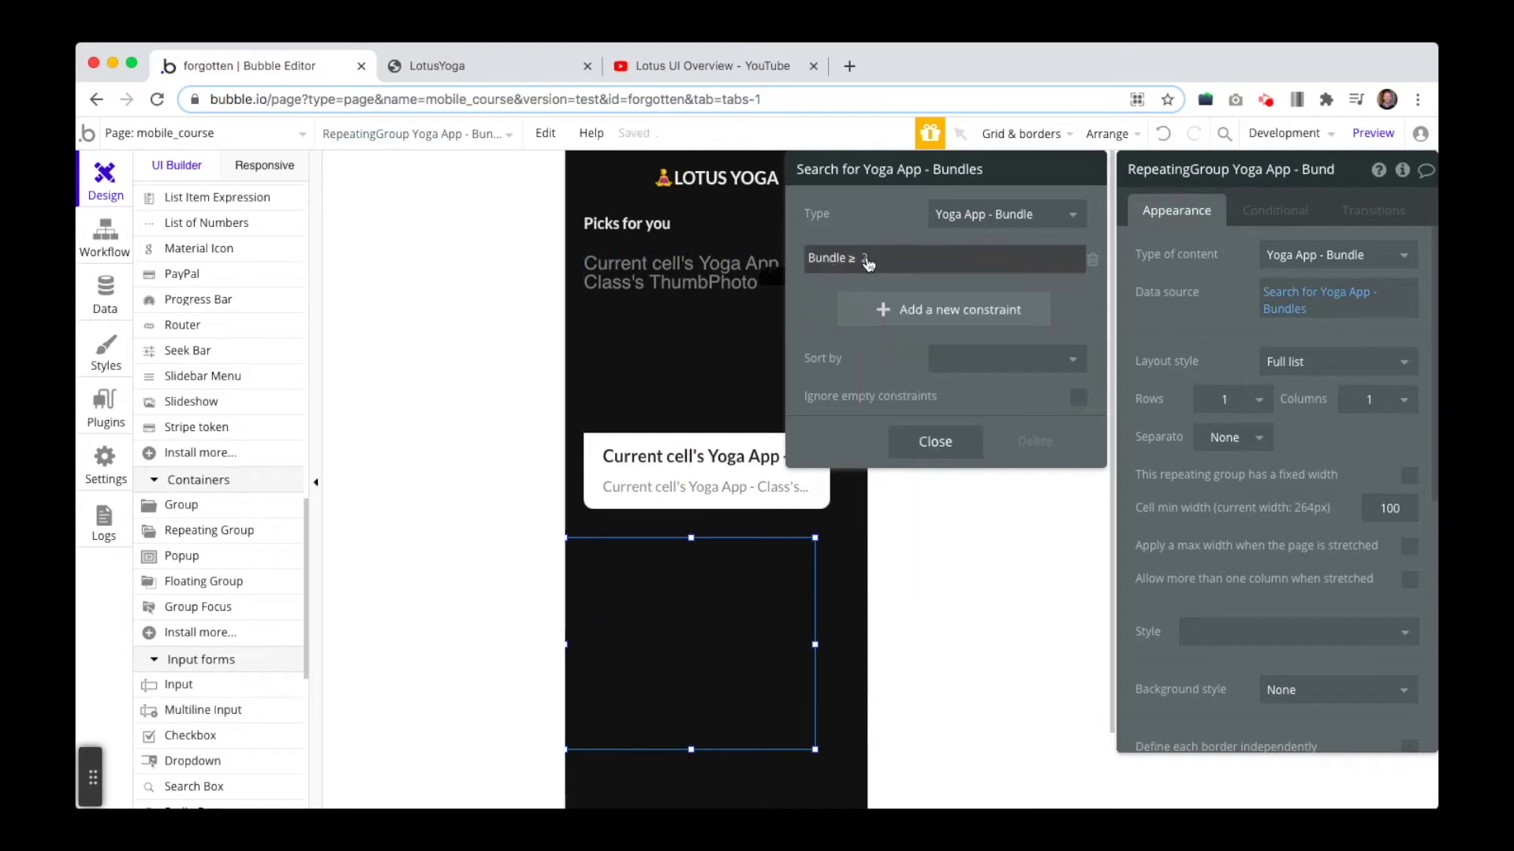
Check the bundle numbers of the classes in the Yoga App - Classes app data, returning to the bundle repeating group in the design view
{"action": "left_click", "coordinate": [105, 293]}
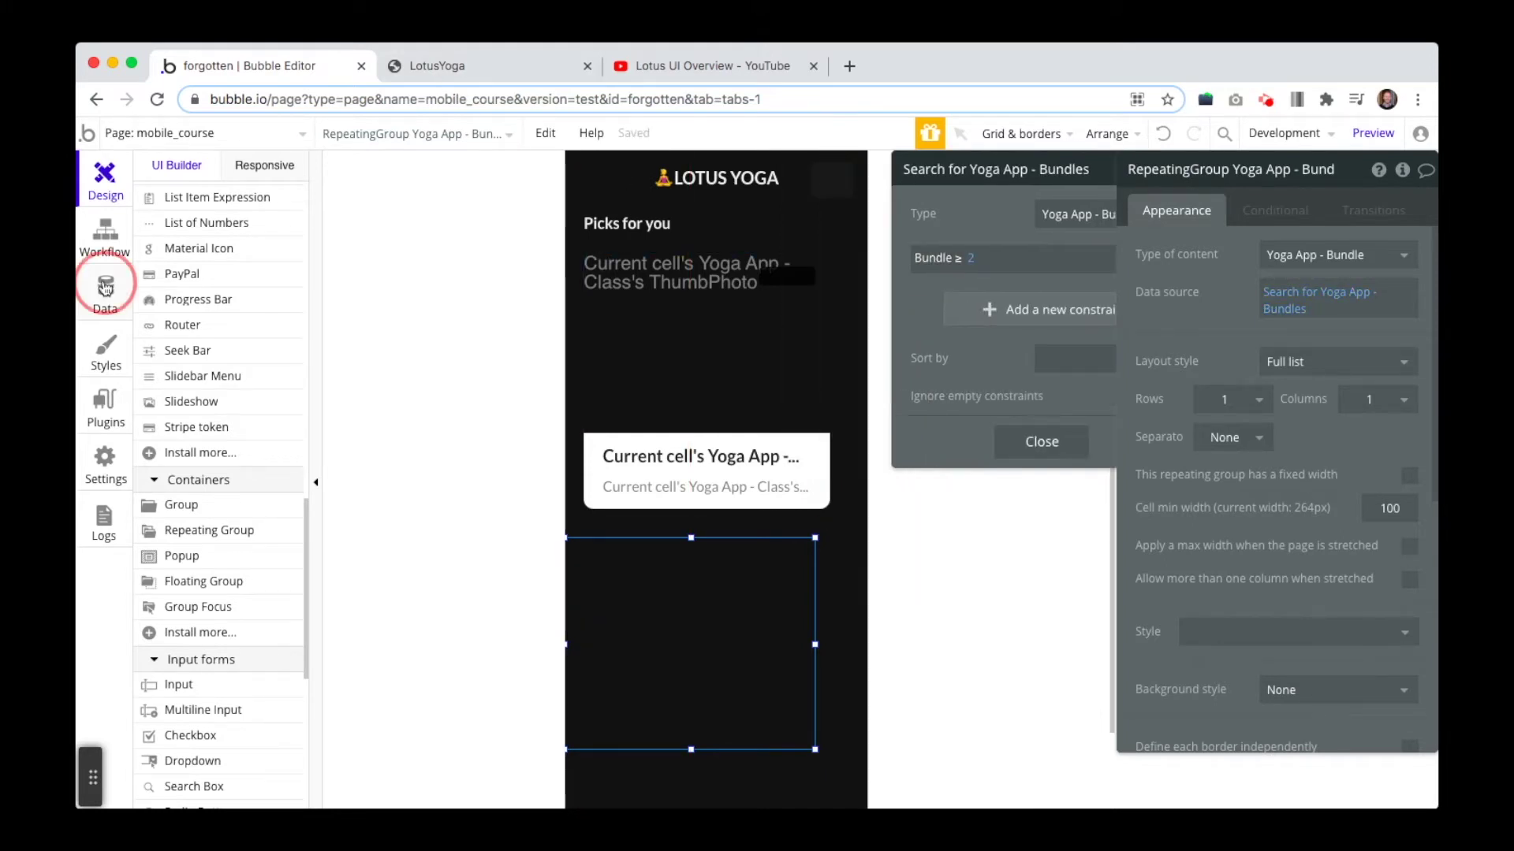
{"action": "left_click_drag", "start_coordinate": [717, 659], "coordinate": [712, 375]}
{"action": "left_click_drag", "start_coordinate": [705, 684], "coordinate": [691, 724]}
{"action": "left_click_drag", "start_coordinate": [686, 658], "coordinate": [615, 388]}
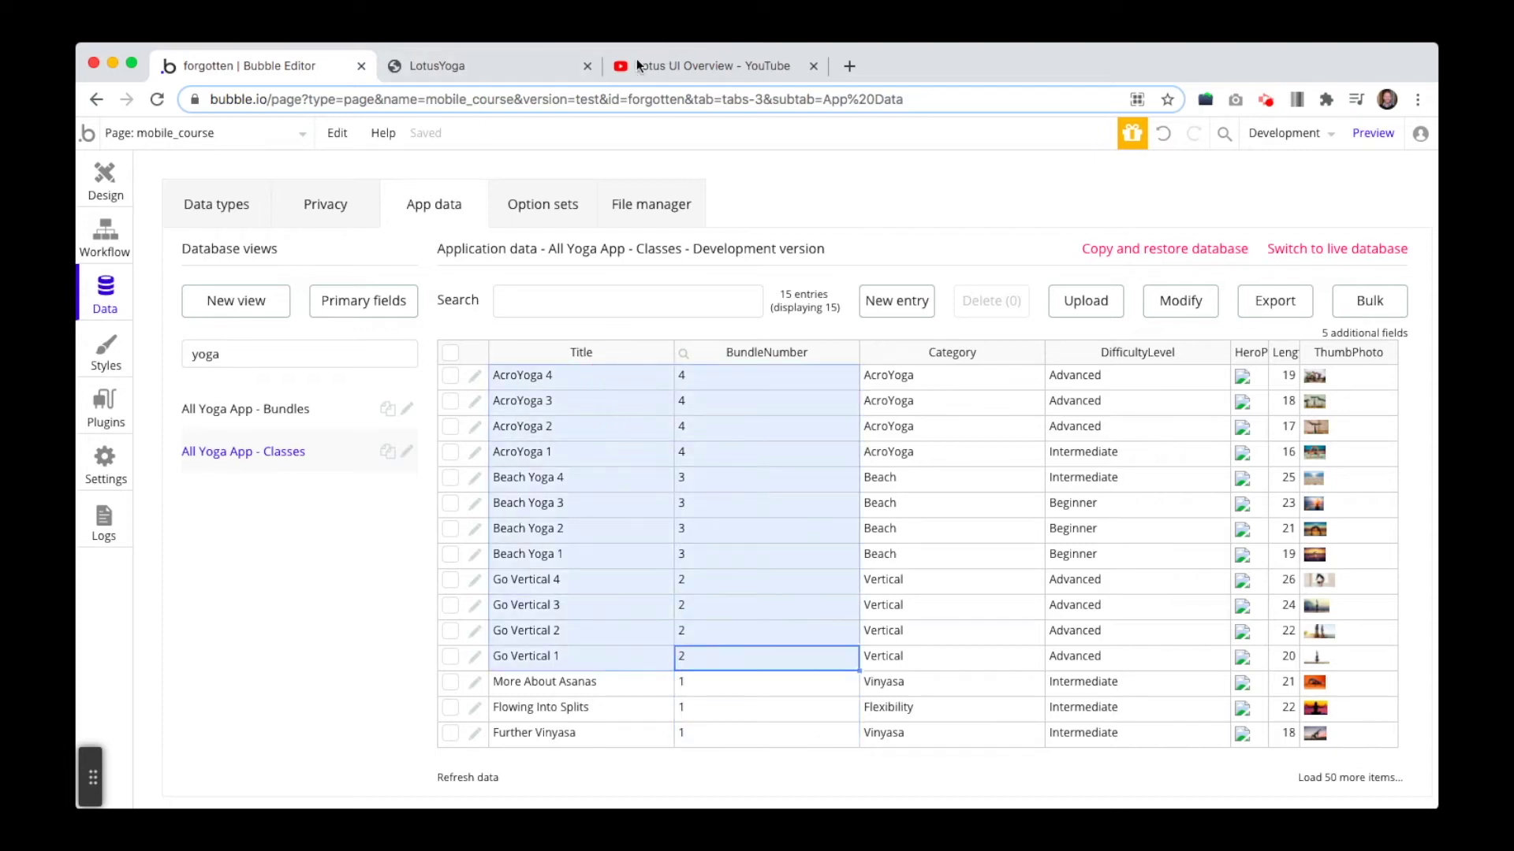
{"action": "left_click", "coordinate": [497, 66]}
{"action": "left_click", "coordinate": [298, 67]}
{"action": "left_click", "coordinate": [102, 197]}
{"action": "left_click", "coordinate": [785, 611]}
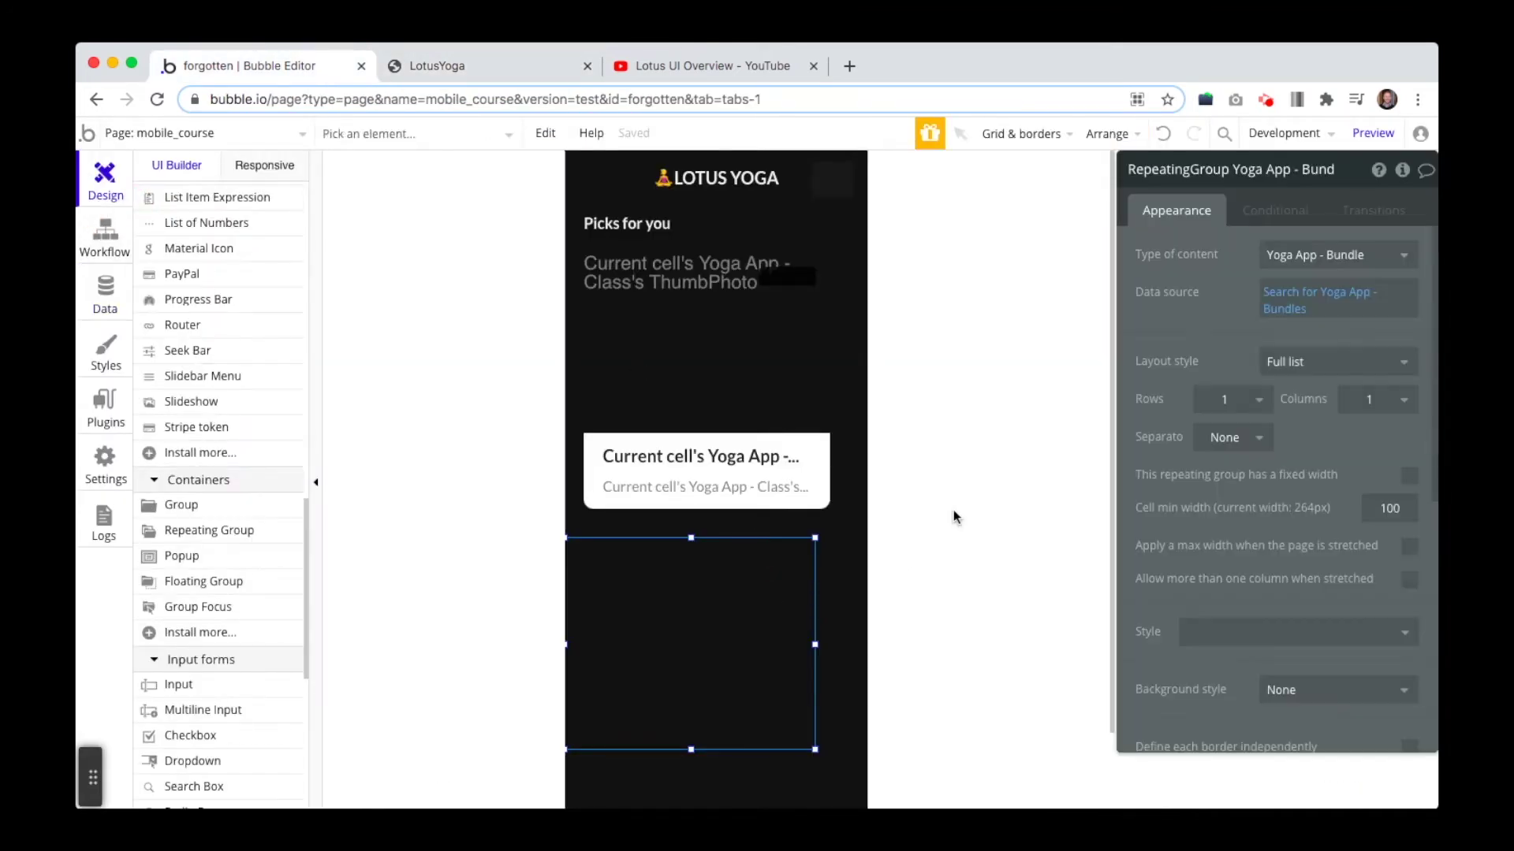
Add a second constraint to the bundle repeating group's search requiring Bundle ≤ 3
{"action": "left_click", "coordinate": [1301, 309]}
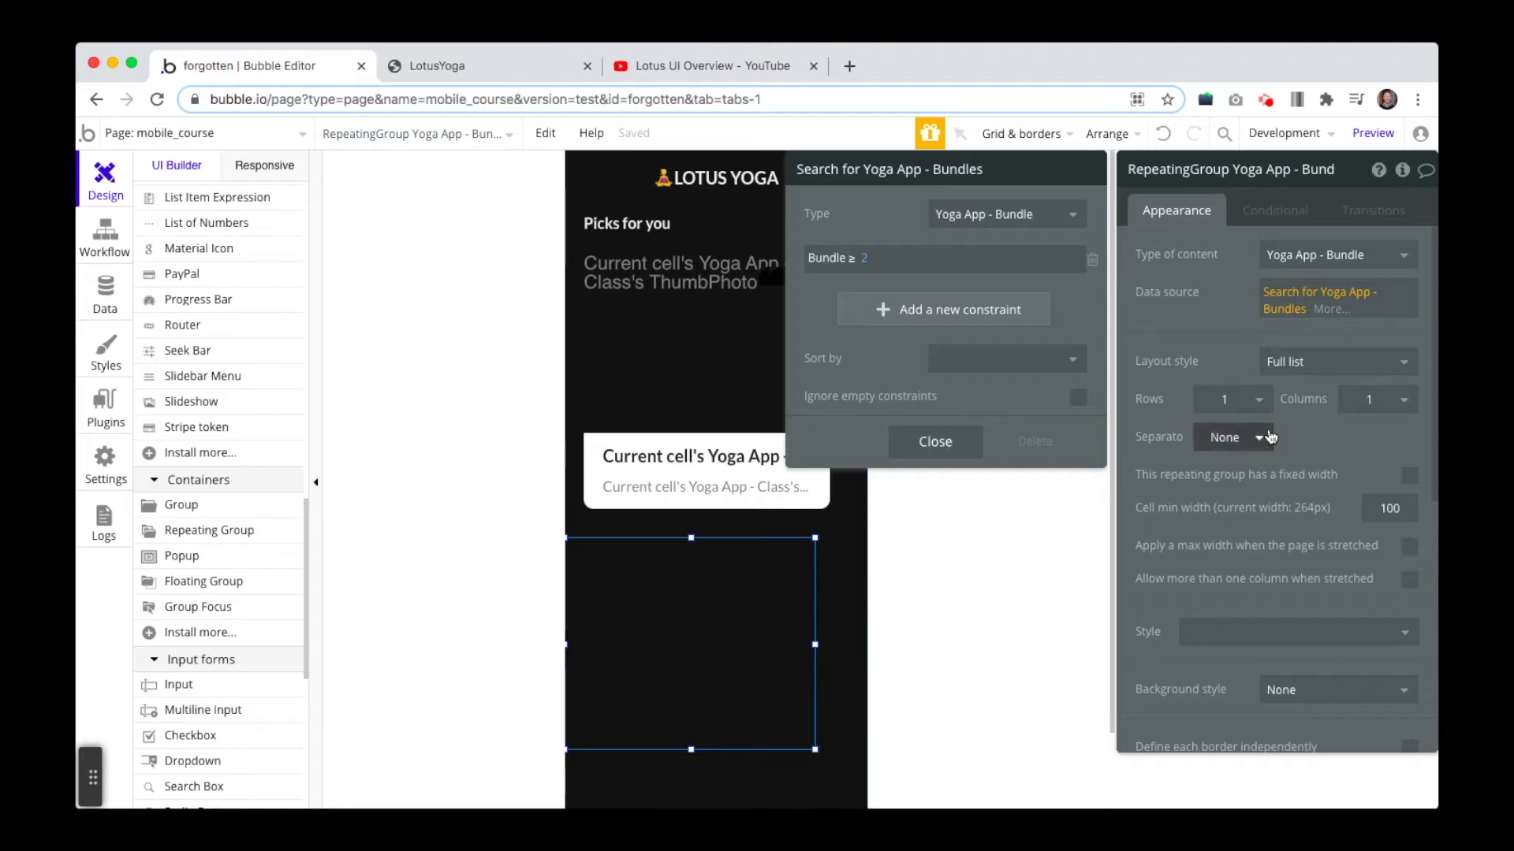
{"action": "left_click", "coordinate": [1341, 363]}
{"action": "left_click", "coordinate": [1231, 361]}
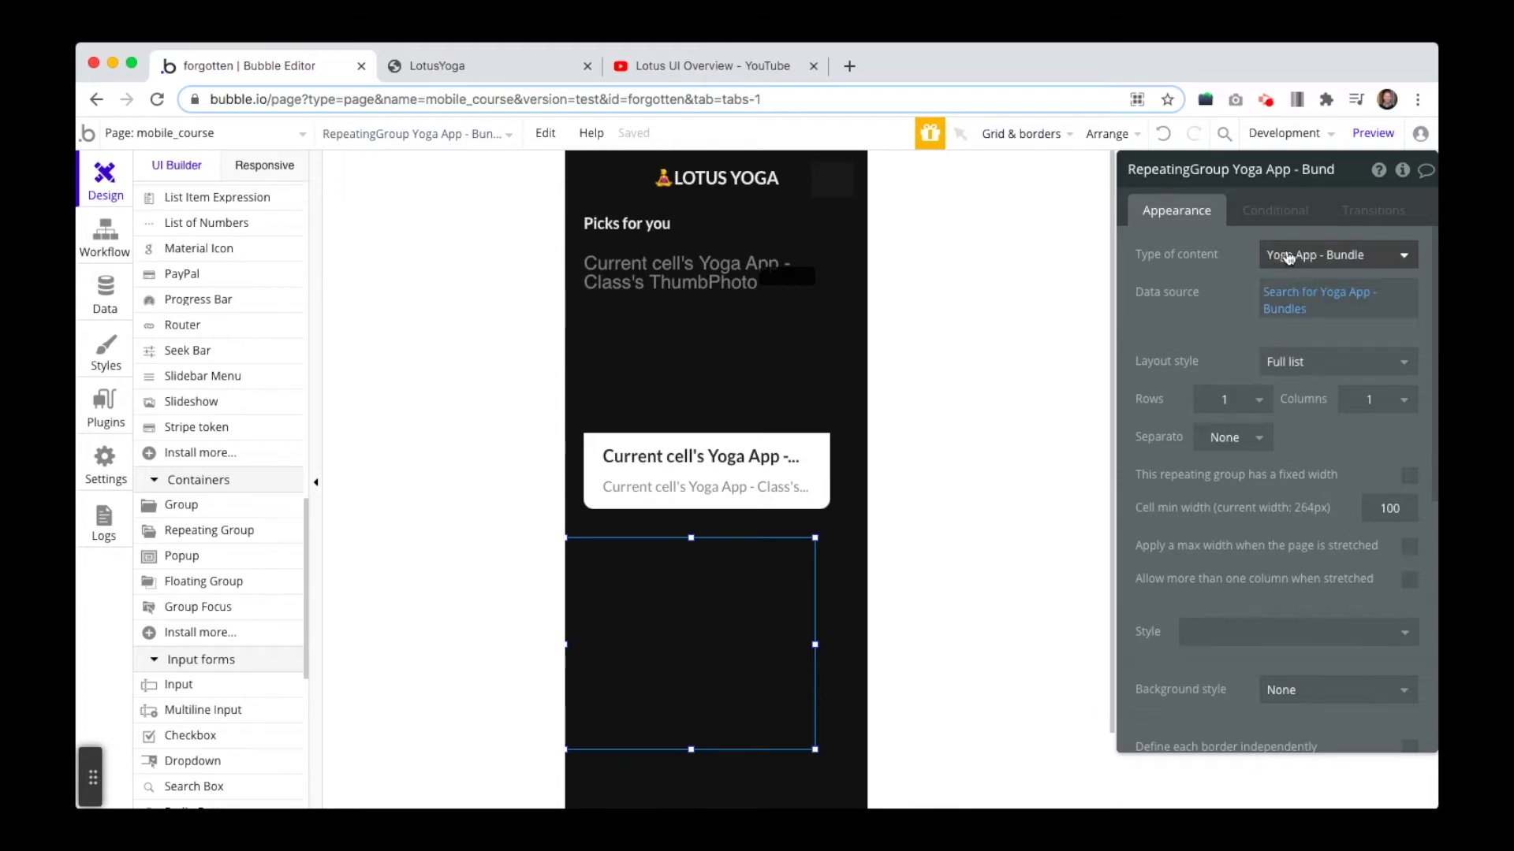
{"action": "left_click", "coordinate": [1275, 315]}
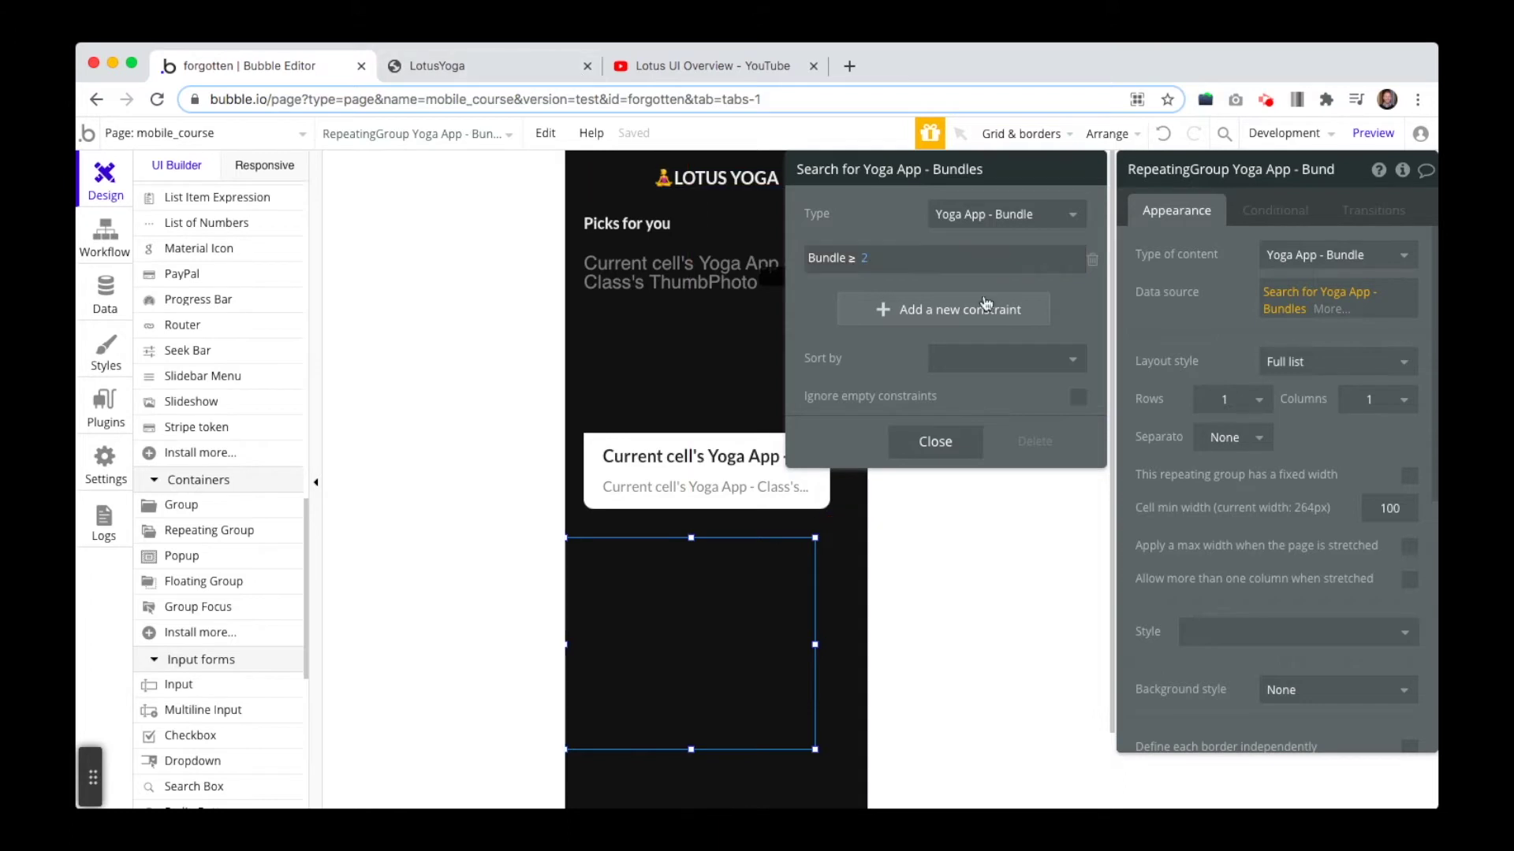
{"action": "left_click", "coordinate": [911, 310]}
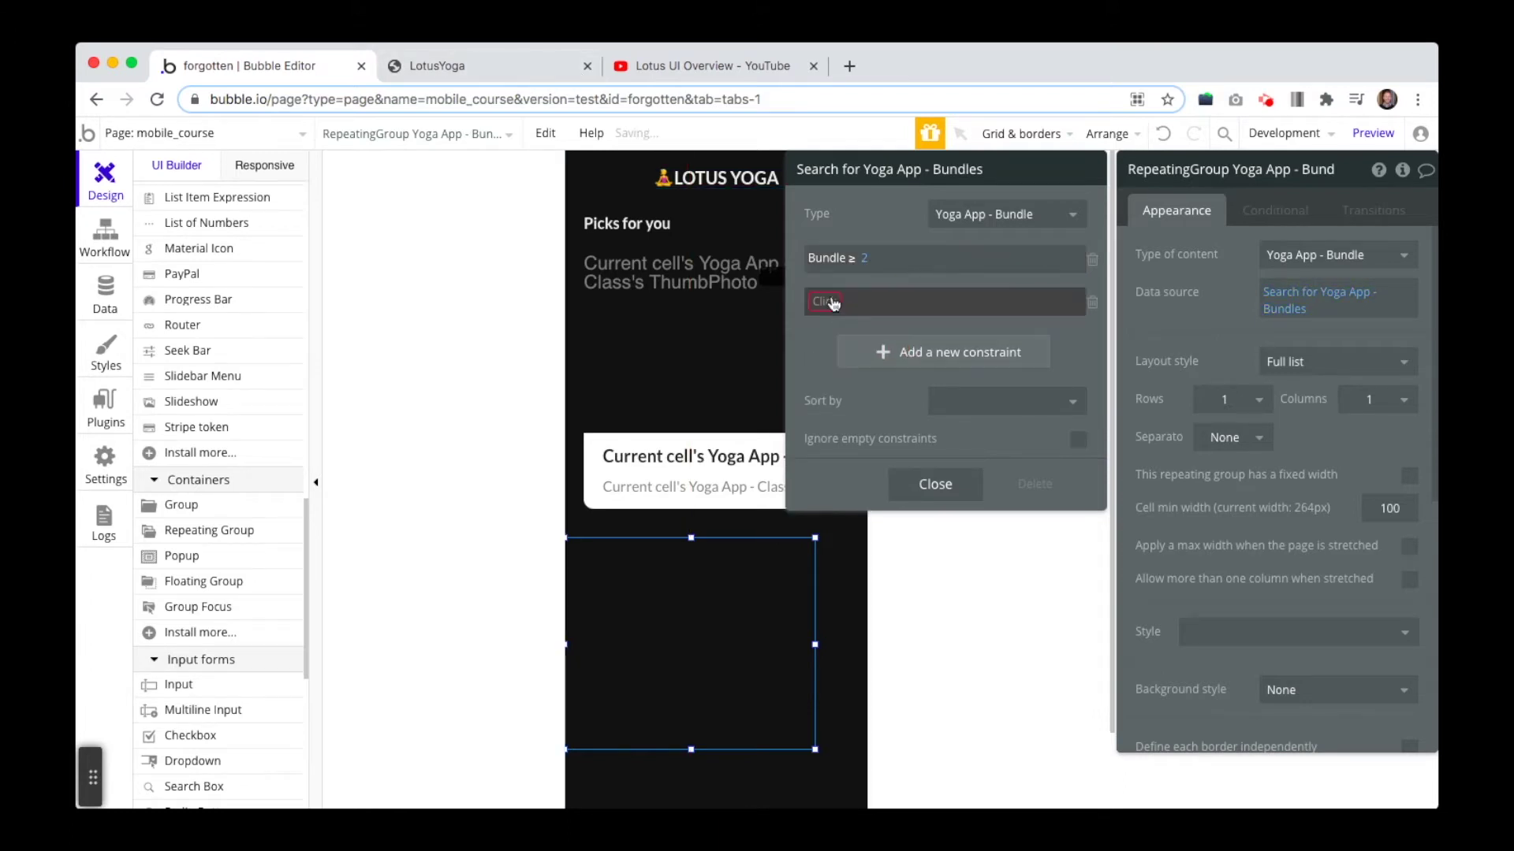
{"action": "left_click", "coordinate": [863, 311]}
{"action": "left_click", "coordinate": [864, 303]}
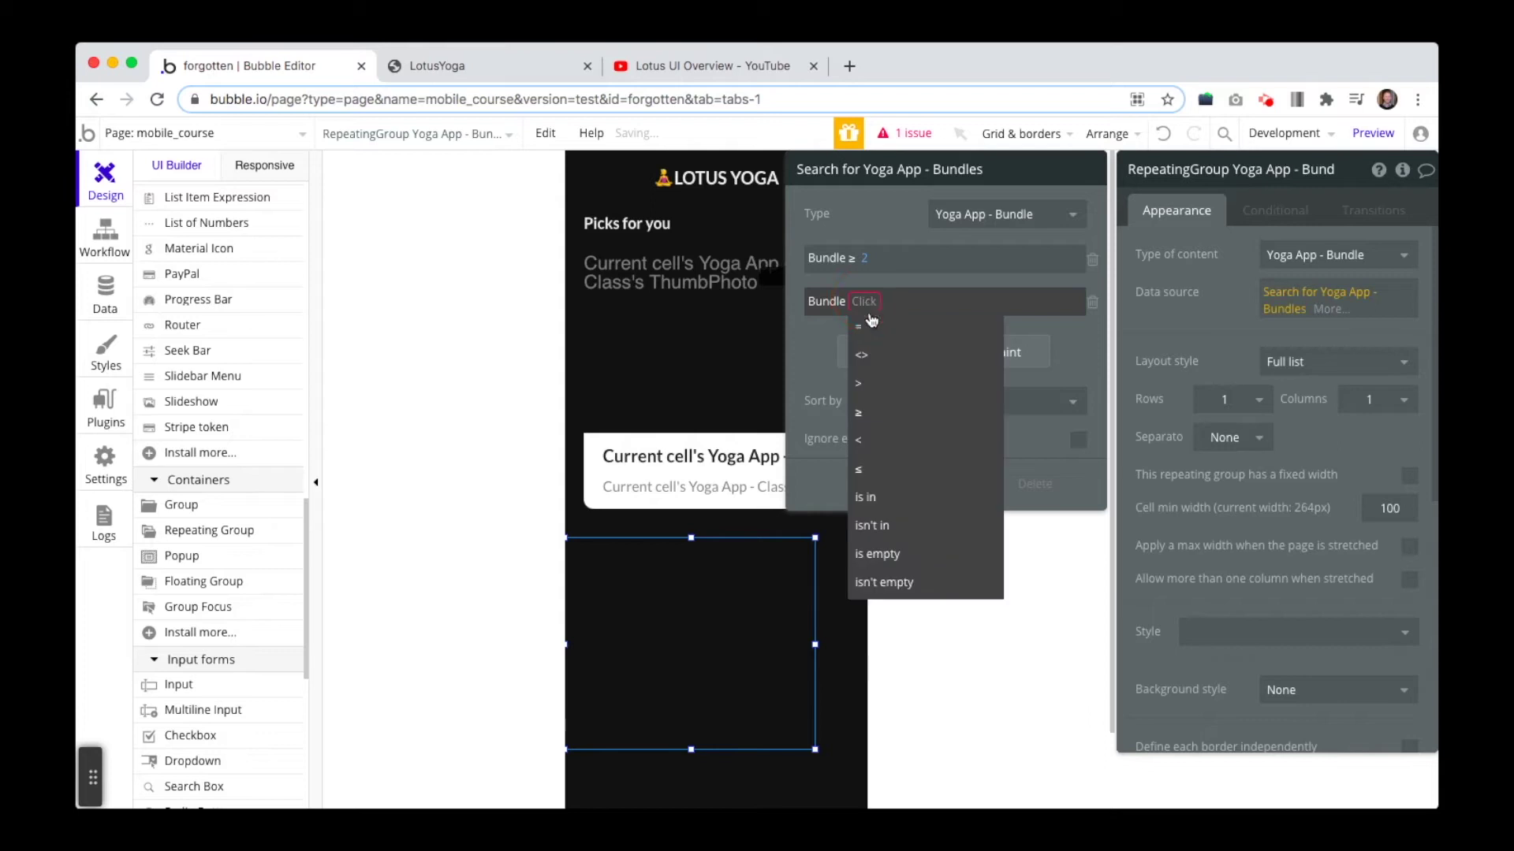
{"action": "left_click", "coordinate": [872, 469]}
{"action": "left_click", "coordinate": [876, 301]}
{"action": "type", "text": "3"}
{"action": "left_click", "coordinate": [809, 351]}
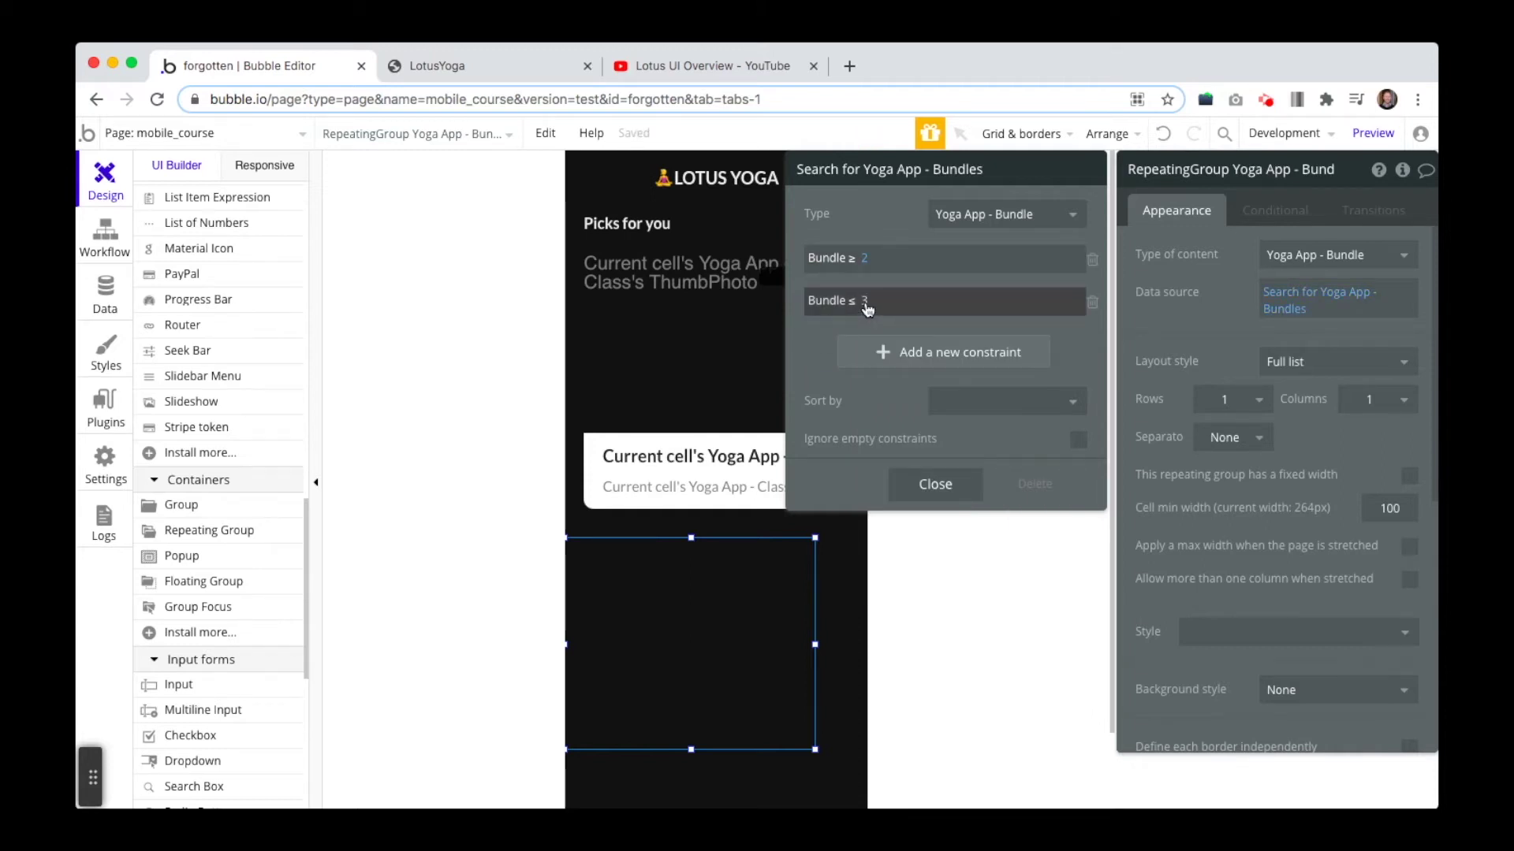
{"action": "left_click", "coordinate": [959, 498]}
Draw a nested repeating group about 137 by 85 px inside the bundle repeating group and set its X and Y positions to 0
{"action": "left_click", "coordinate": [220, 529]}
{"action": "left_click_drag", "start_coordinate": [599, 569], "coordinate": [727, 651]}
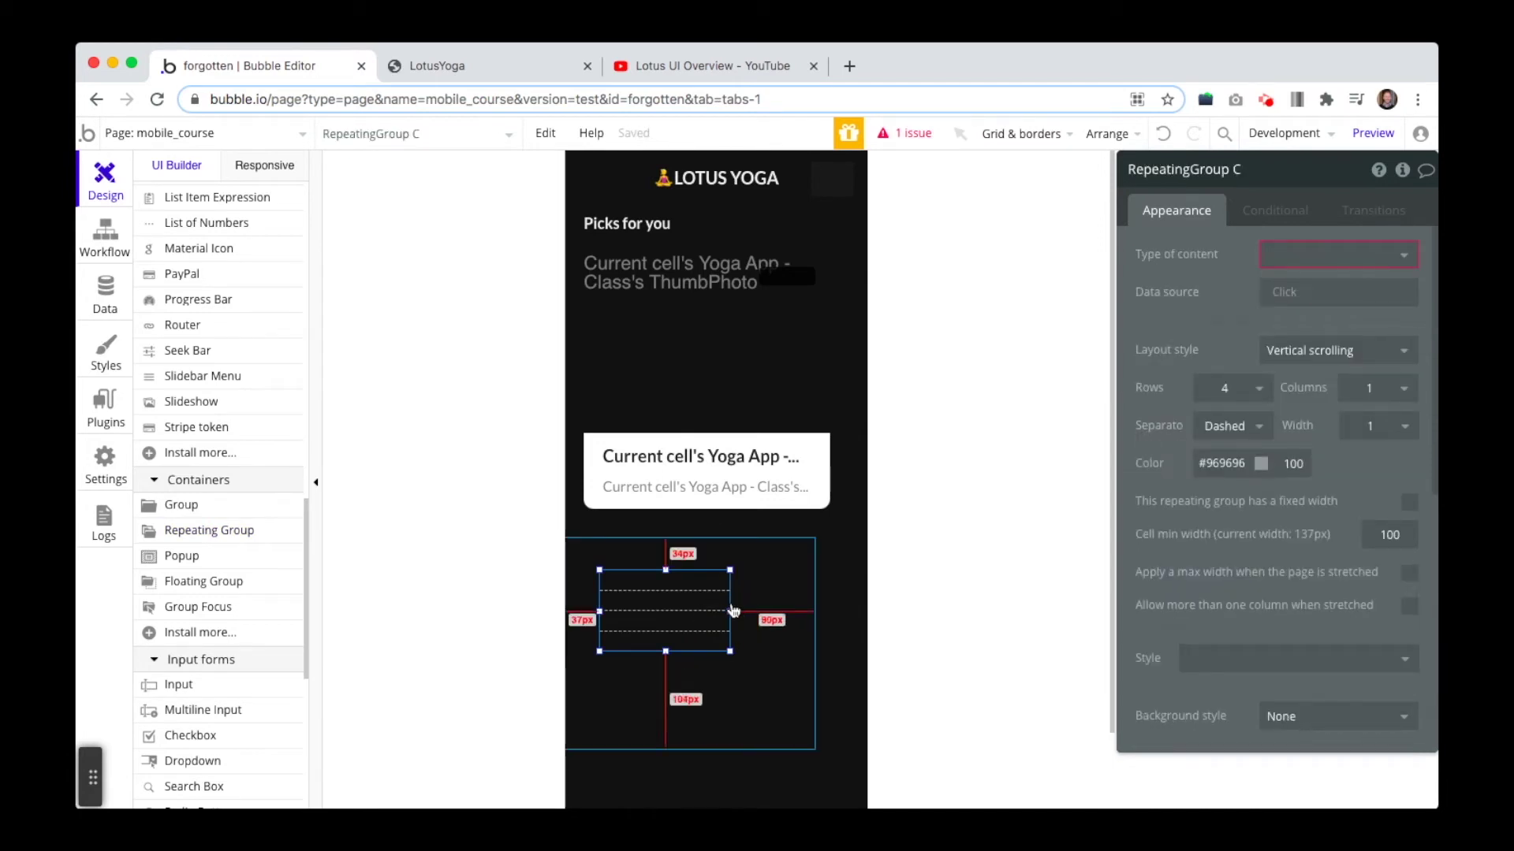
{"action": "scroll", "coordinate": [1345, 660], "scroll_direction": "down", "scroll_amount": 10}
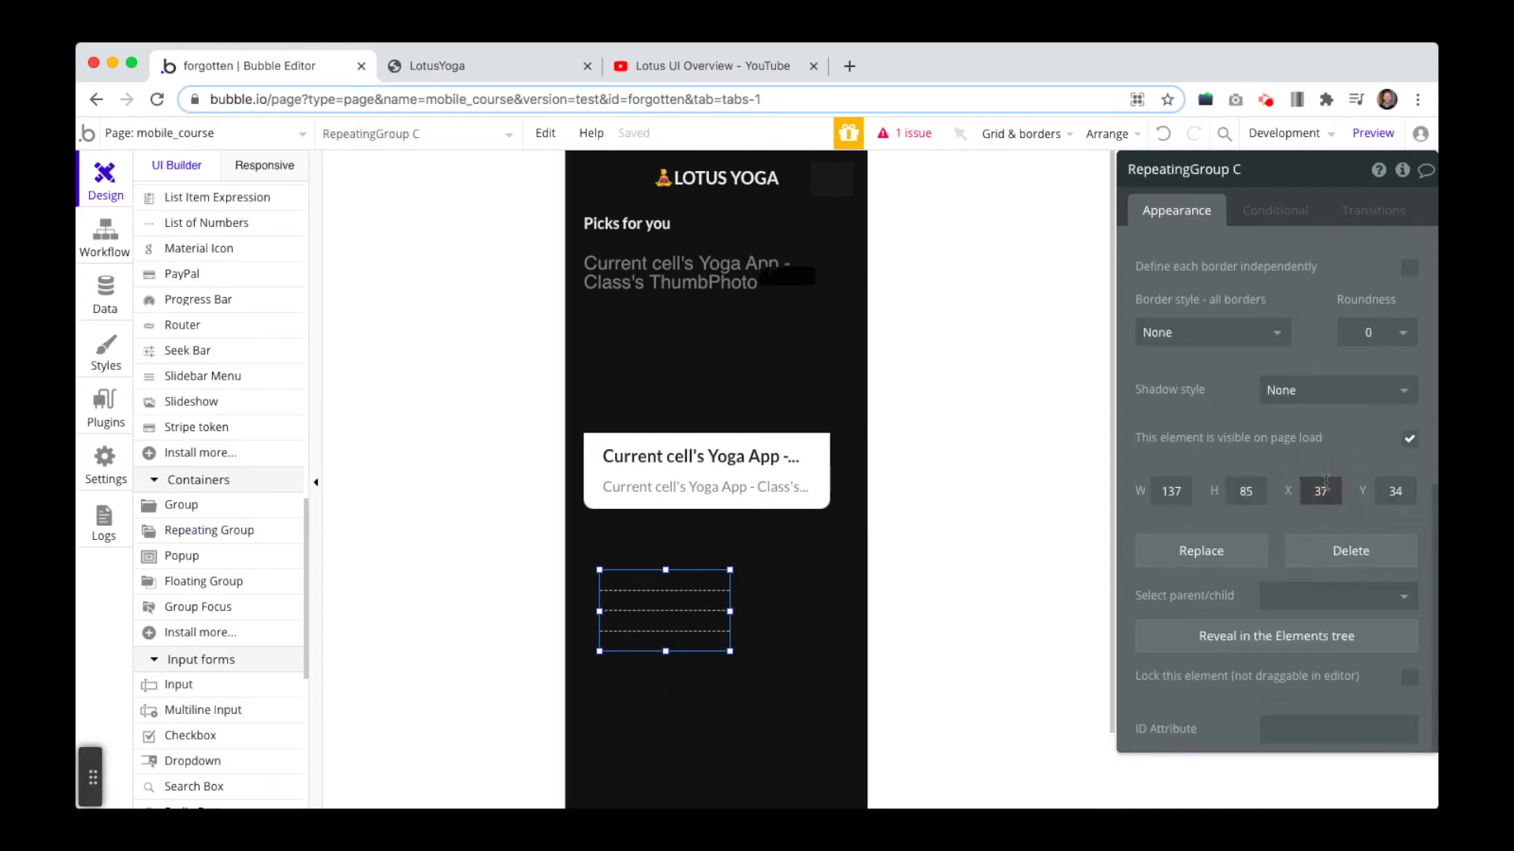
{"action": "type", "text": "0"}
{"action": "key", "text": "Tab"}
{"action": "type", "text": "0"}
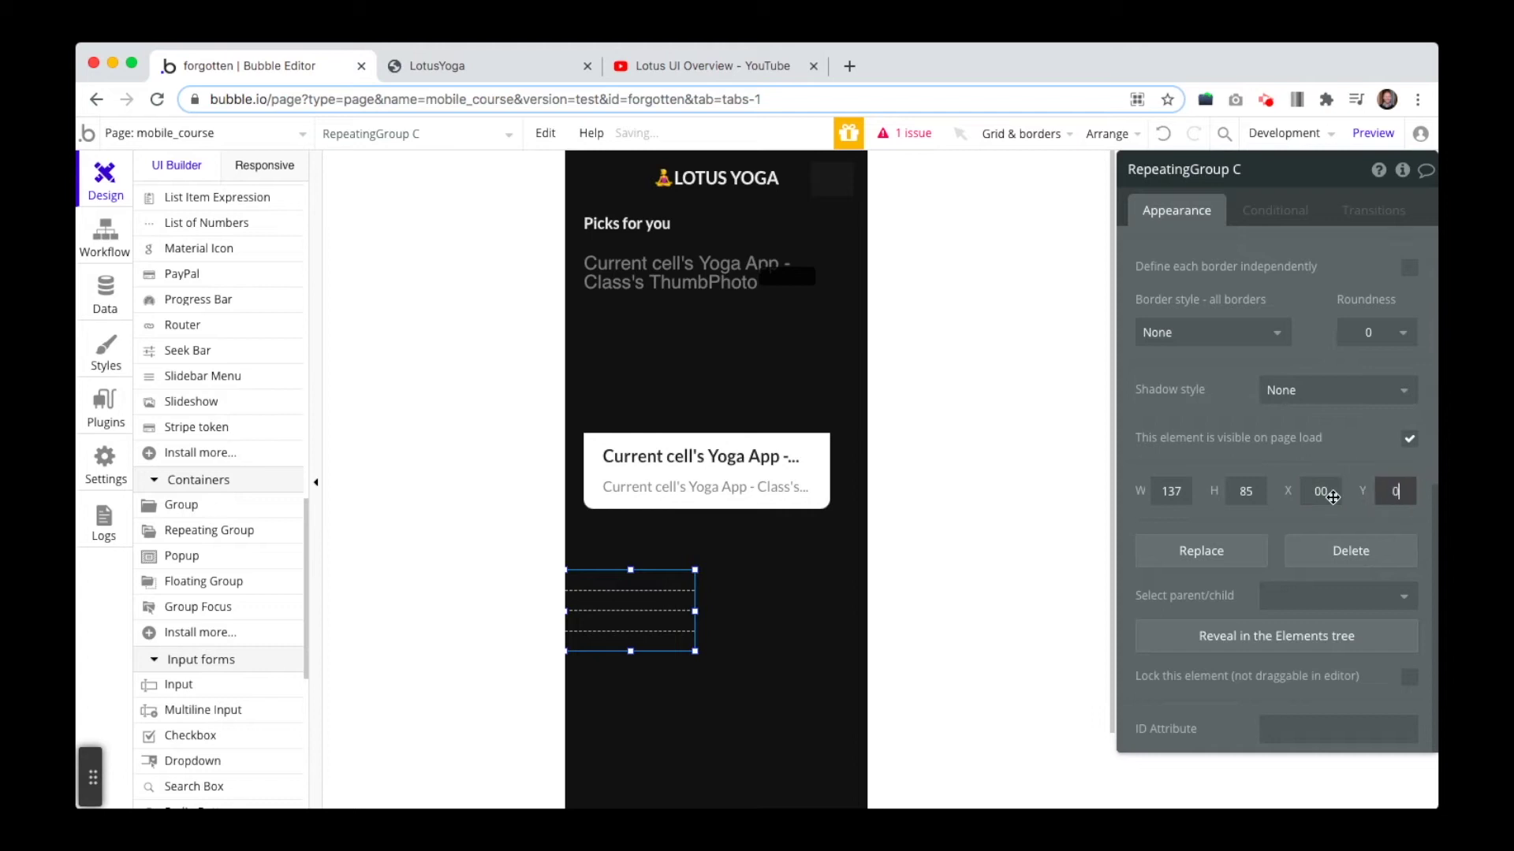
{"action": "left_click", "coordinate": [1325, 491]}
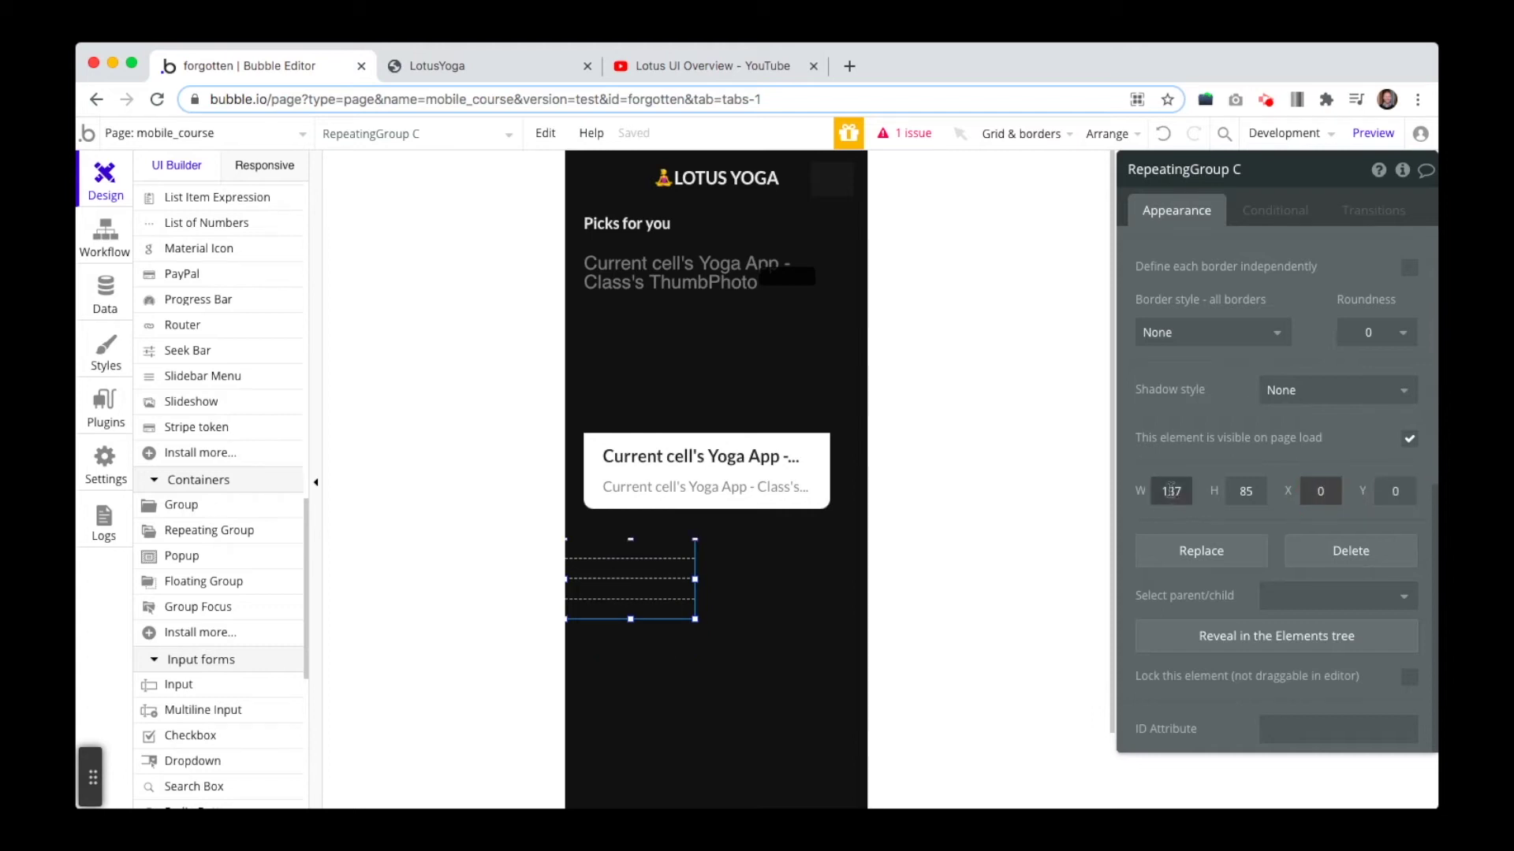
Set the width of the Yoga App - Bundle repeating group to 280
{"action": "left_click", "coordinate": [767, 628]}
{"action": "double_click", "coordinate": [1172, 490]}
{"action": "type", "text": "280"}
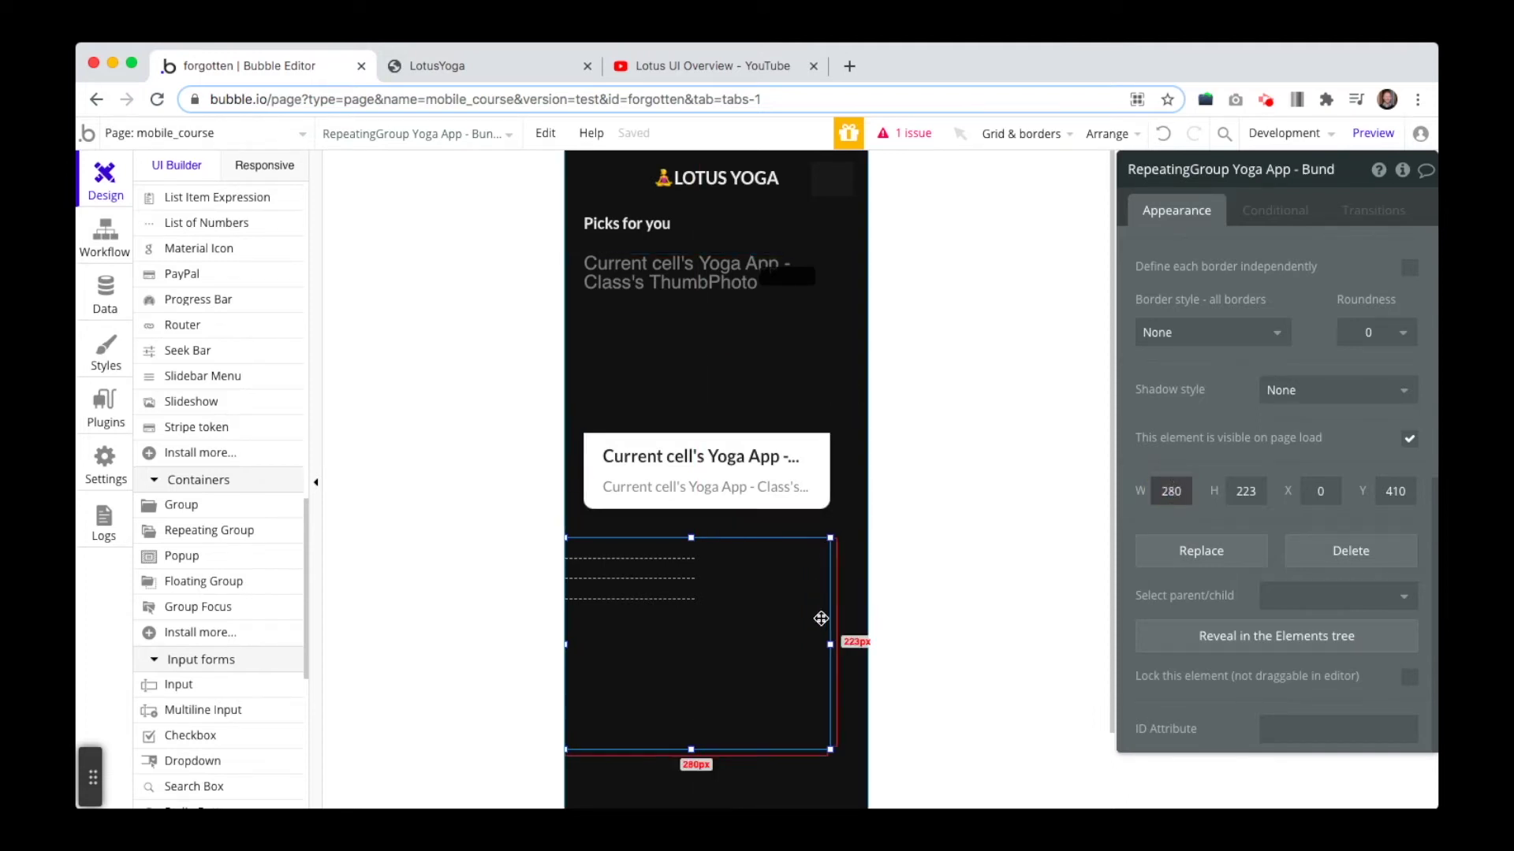
Set the nested repeating group's layout style to Horizontal scrolling and its separator to None
{"action": "left_click", "coordinate": [692, 584]}
{"action": "scroll", "coordinate": [1232, 468], "scroll_direction": "up", "scroll_amount": 5}
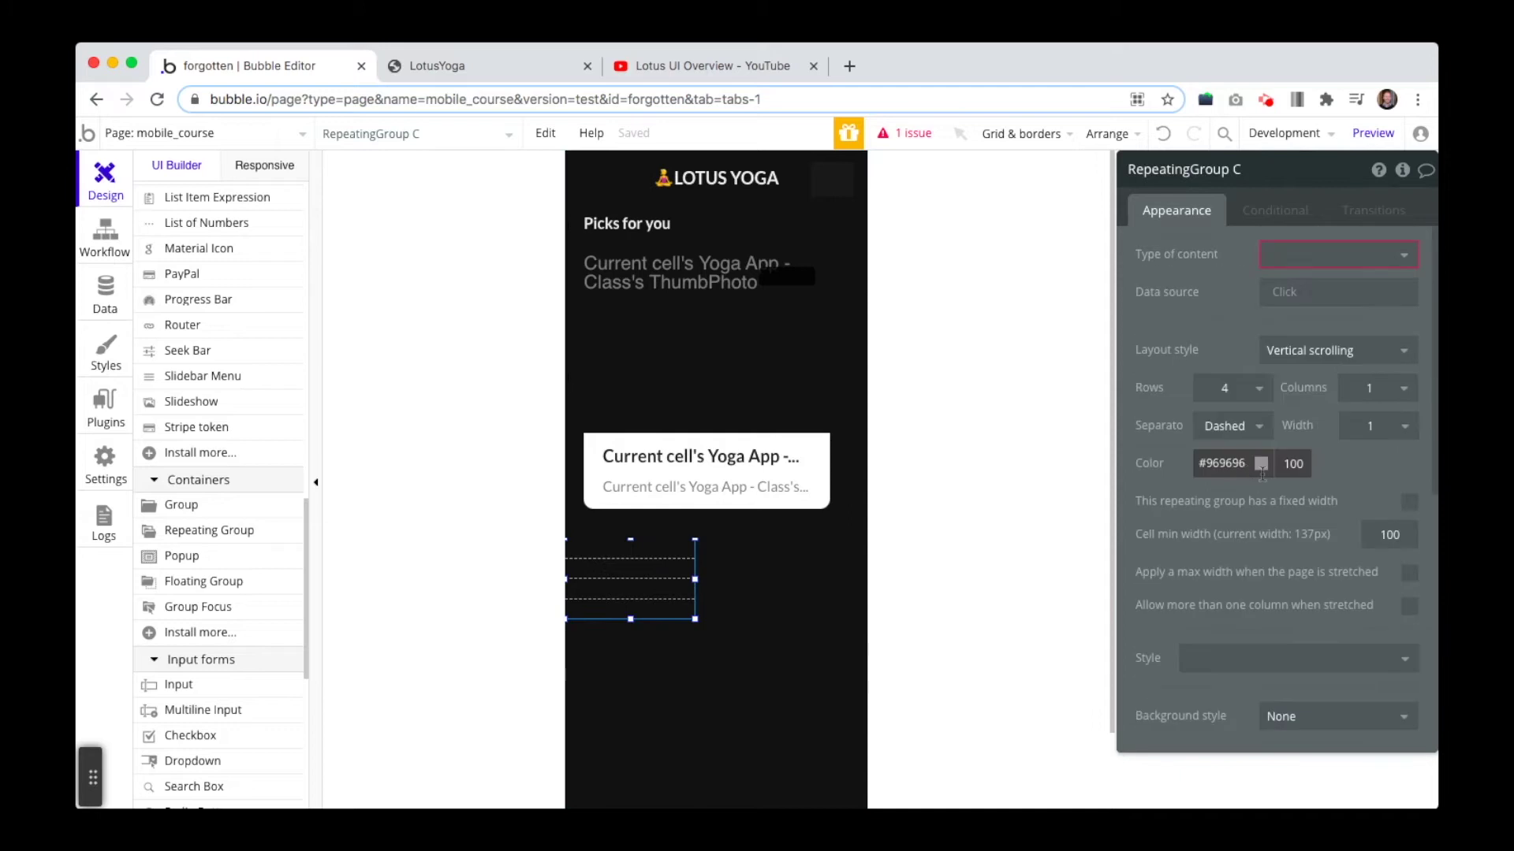
{"action": "left_click", "coordinate": [1338, 350]}
{"action": "left_click", "coordinate": [1334, 494]}
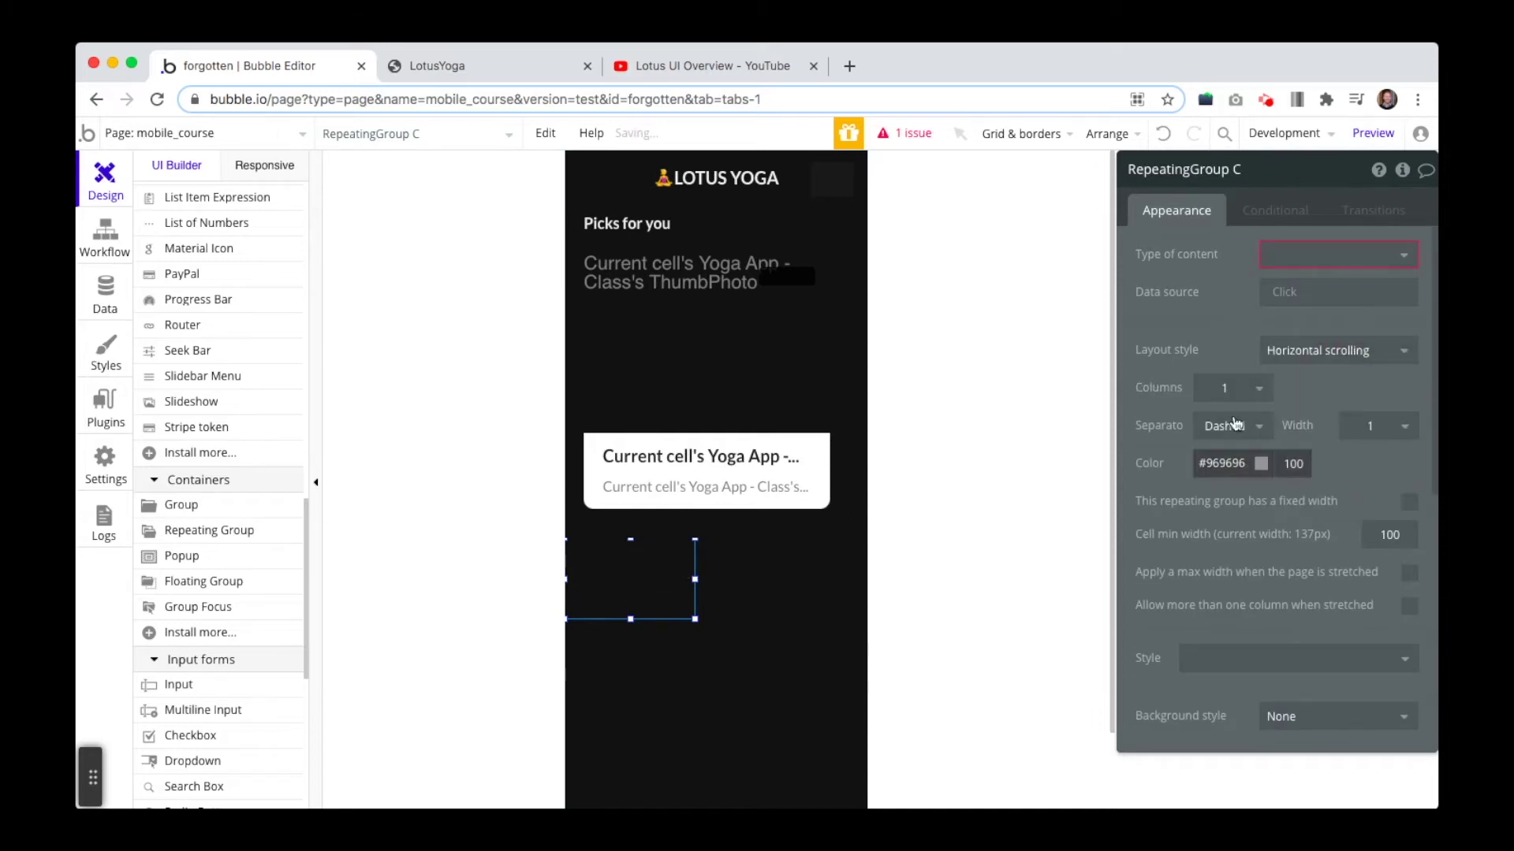
{"action": "left_click", "coordinate": [1234, 426]}
{"action": "left_click", "coordinate": [1218, 452]}
Set the nested repeating group's width to 280 inside the bundle repeating group
{"action": "scroll", "coordinate": [1314, 473], "scroll_direction": "down", "scroll_amount": 5}
{"action": "left_click_drag", "start_coordinate": [695, 619], "coordinate": [792, 597]}
{"action": "left_click", "coordinate": [791, 595]}
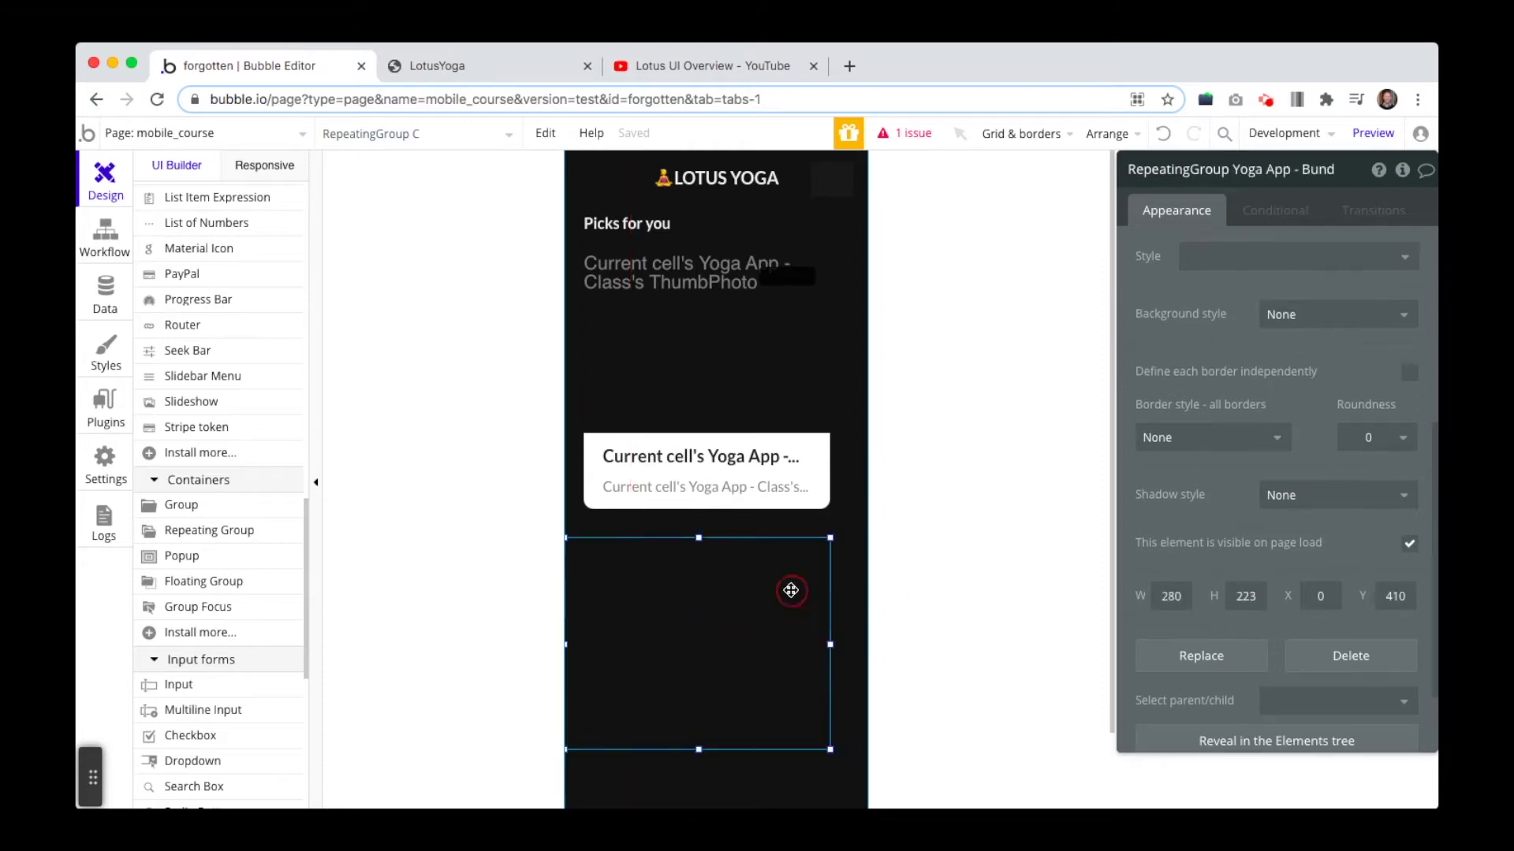
{"action": "left_click_drag", "start_coordinate": [629, 594], "coordinate": [1303, 604]}
{"action": "double_click", "coordinate": [1171, 585]}
{"action": "type", "text": "280"}
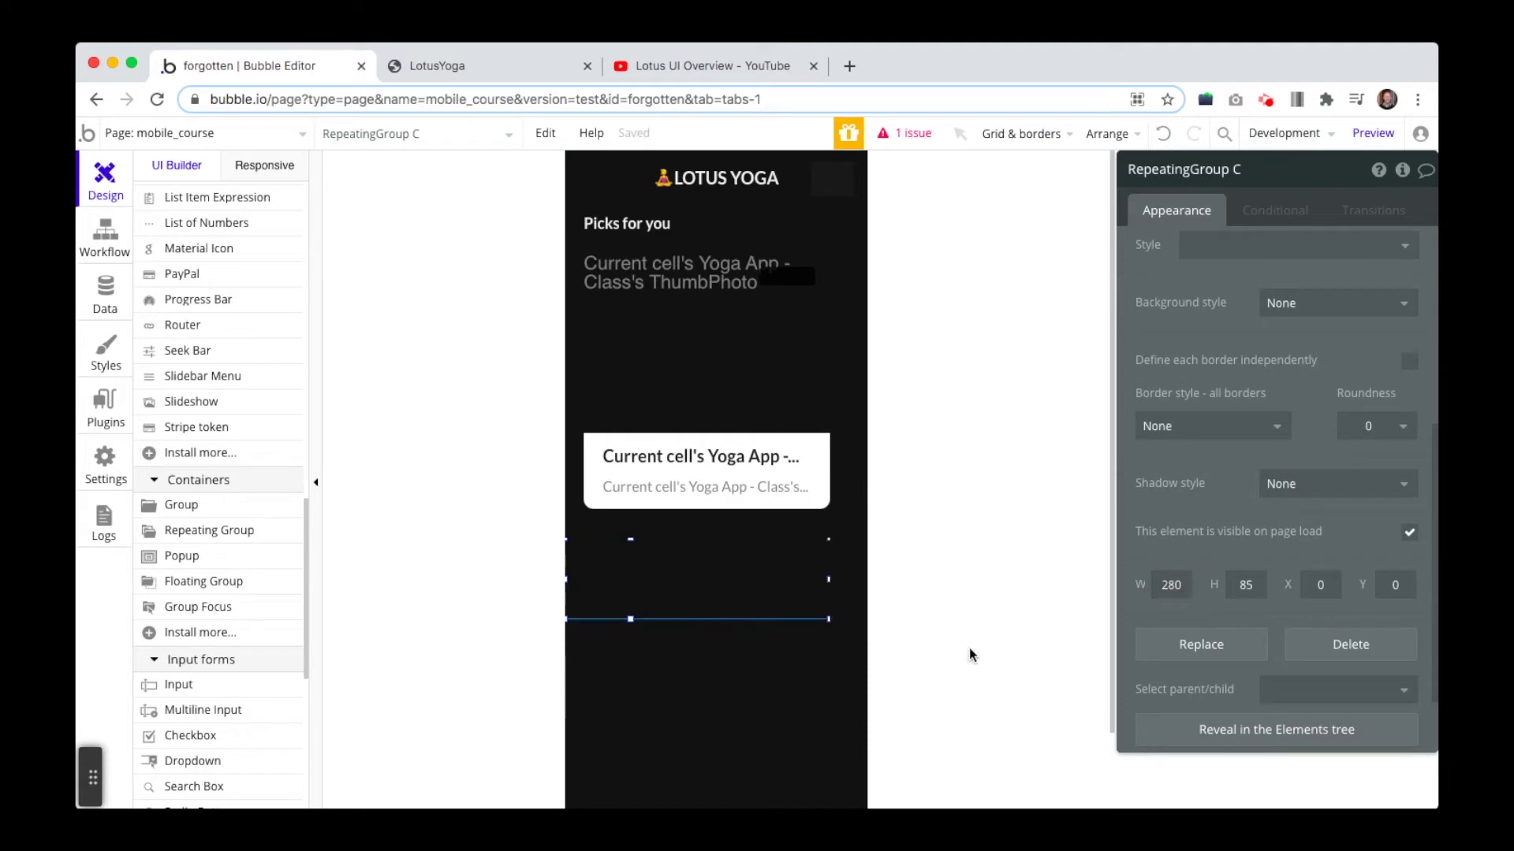
Set the outer bundle repeating group's height to 240
{"action": "left_click", "coordinate": [805, 596]}
{"action": "left_click", "coordinate": [778, 690]}
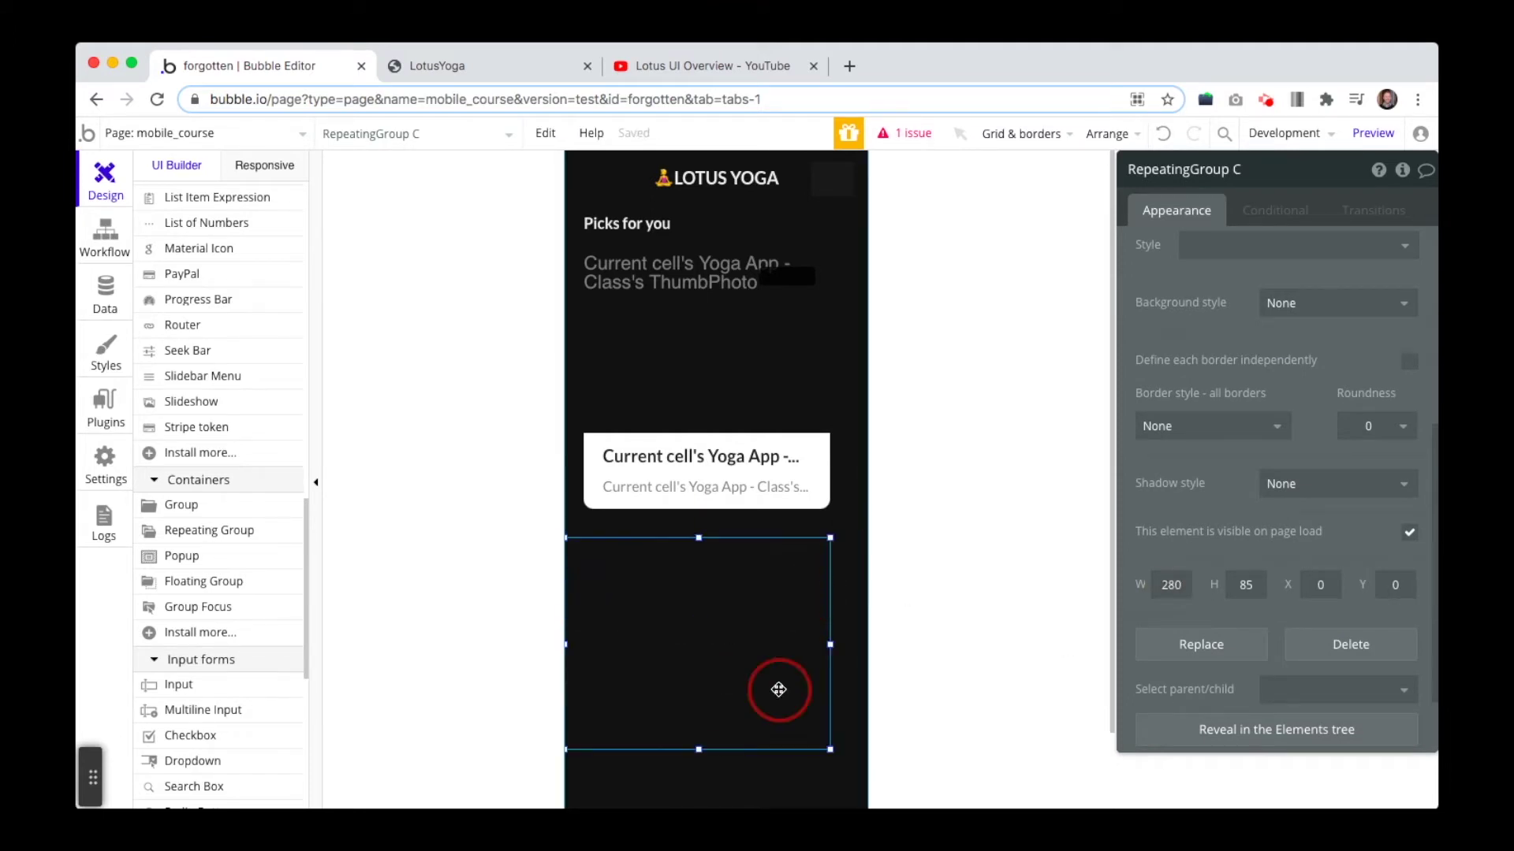
{"action": "left_click", "coordinate": [718, 696]}
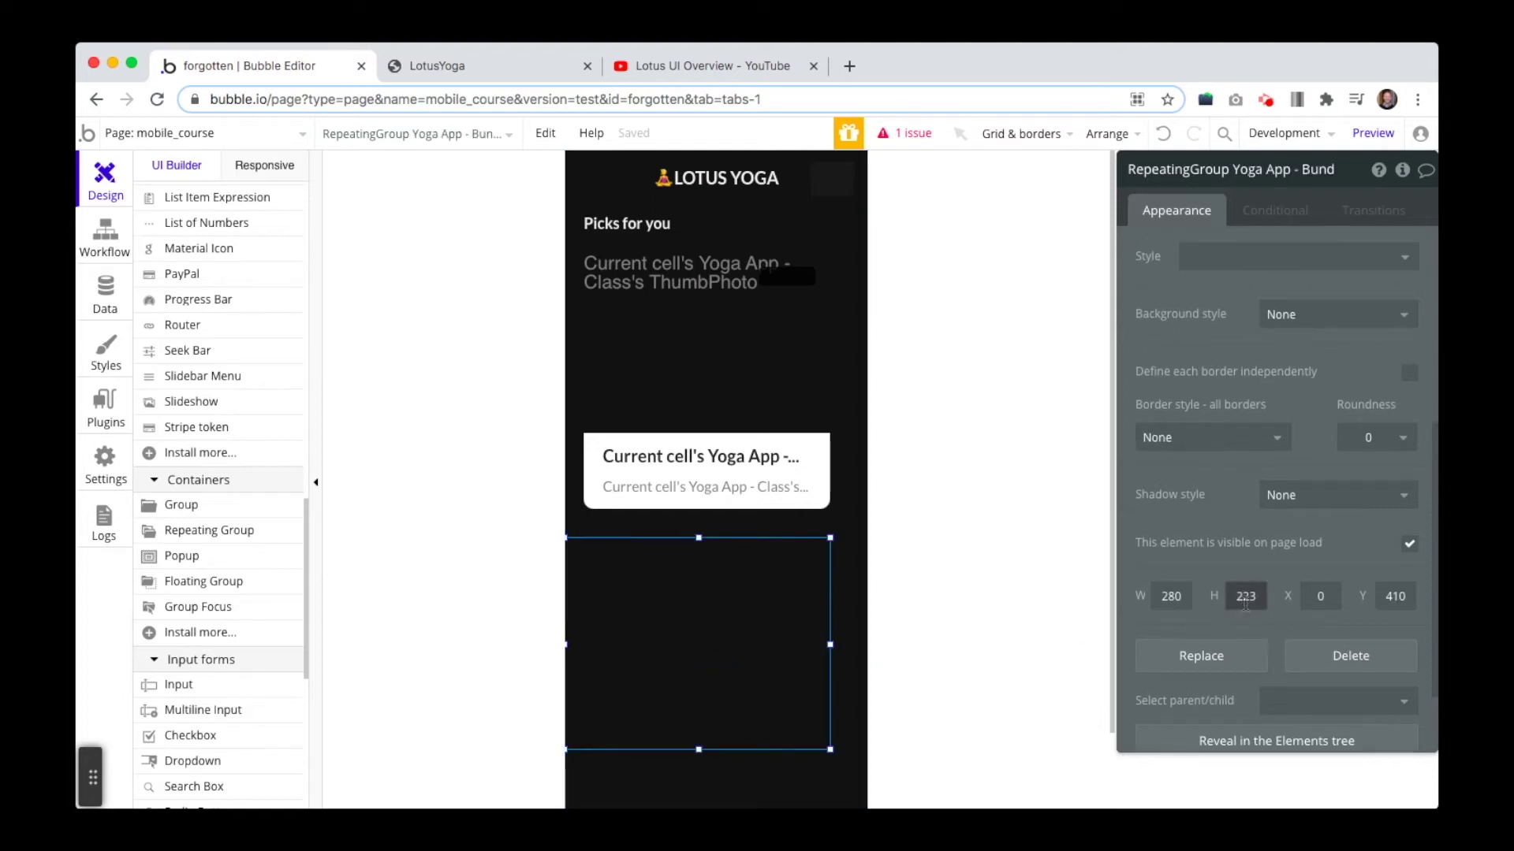
{"action": "key", "text": "BackSpace"}
{"action": "key", "text": "BackSpace"}
{"action": "type", "text": "409"}
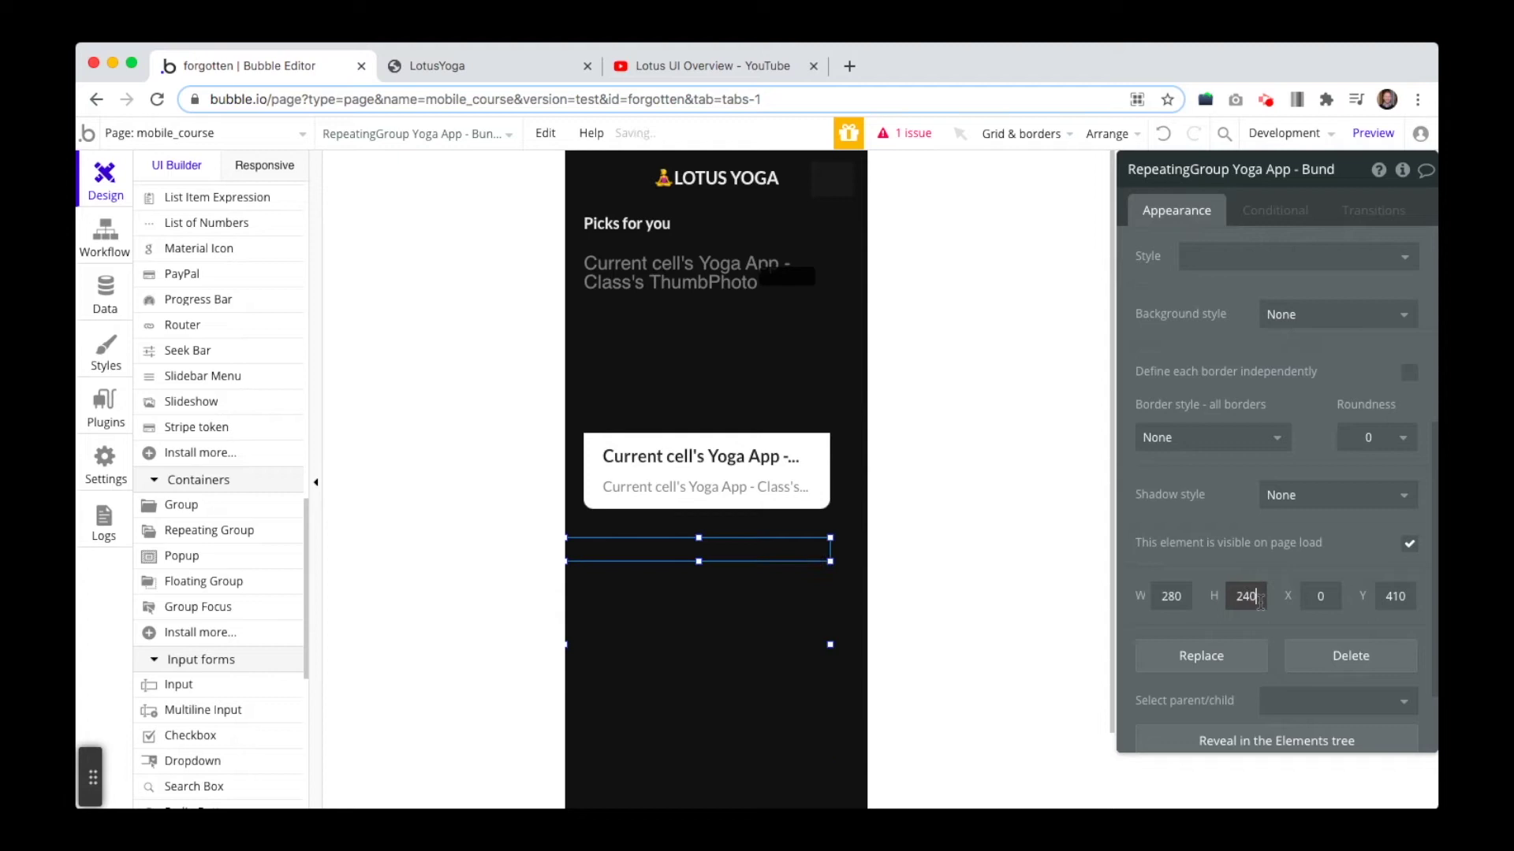
{"action": "key", "text": "BackSpace"}
{"action": "scroll", "coordinate": [666, 544], "scroll_direction": "down", "scroll_amount": 2}
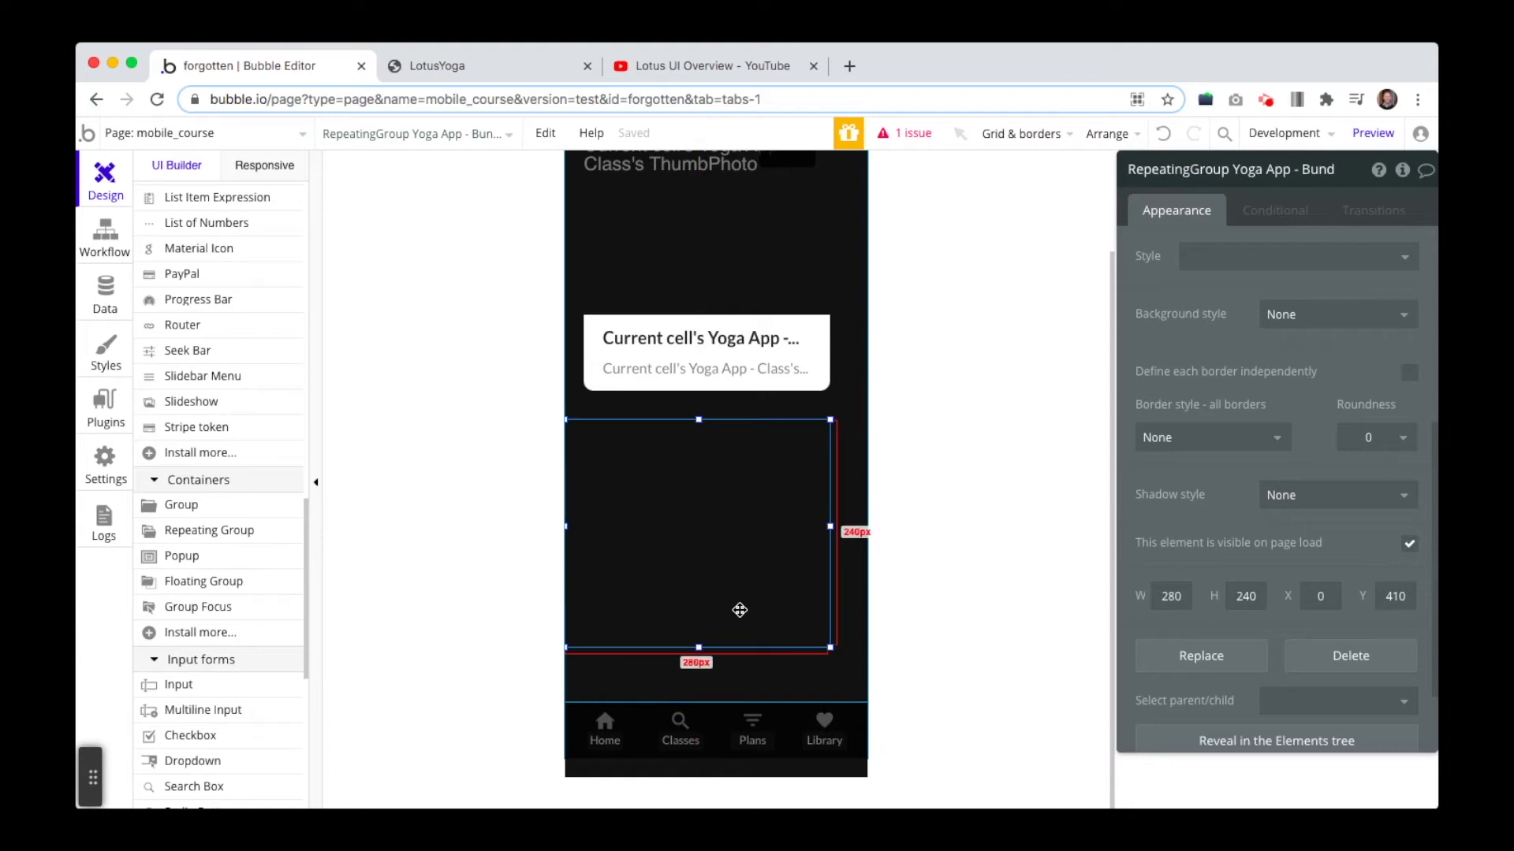
Set the nested repeating group's height to 220
{"action": "left_click", "coordinate": [765, 482]}
{"action": "left_click", "coordinate": [1252, 583]}
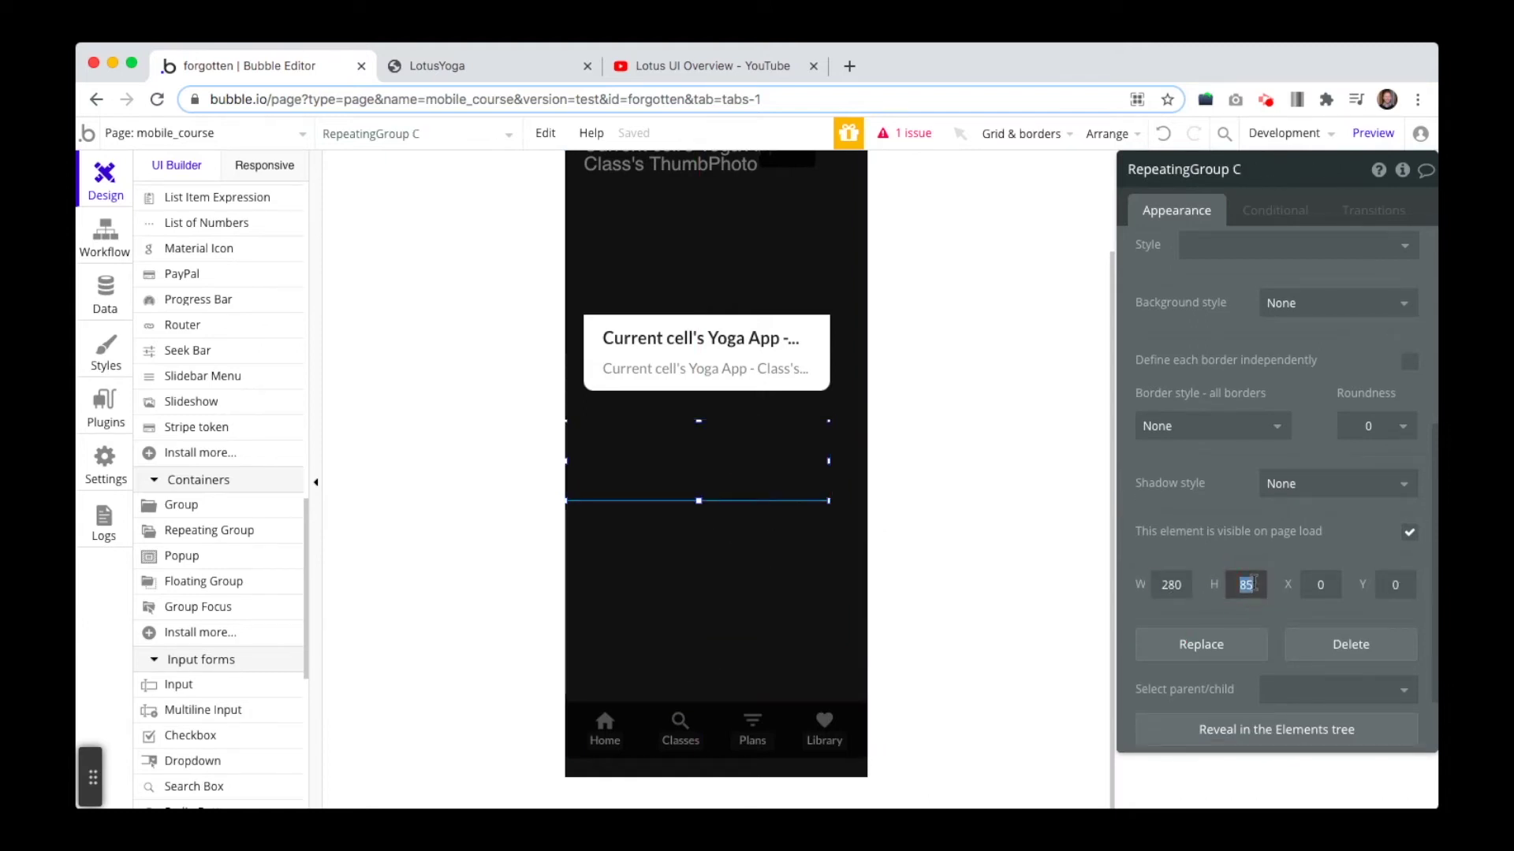
{"action": "type", "text": "220"}
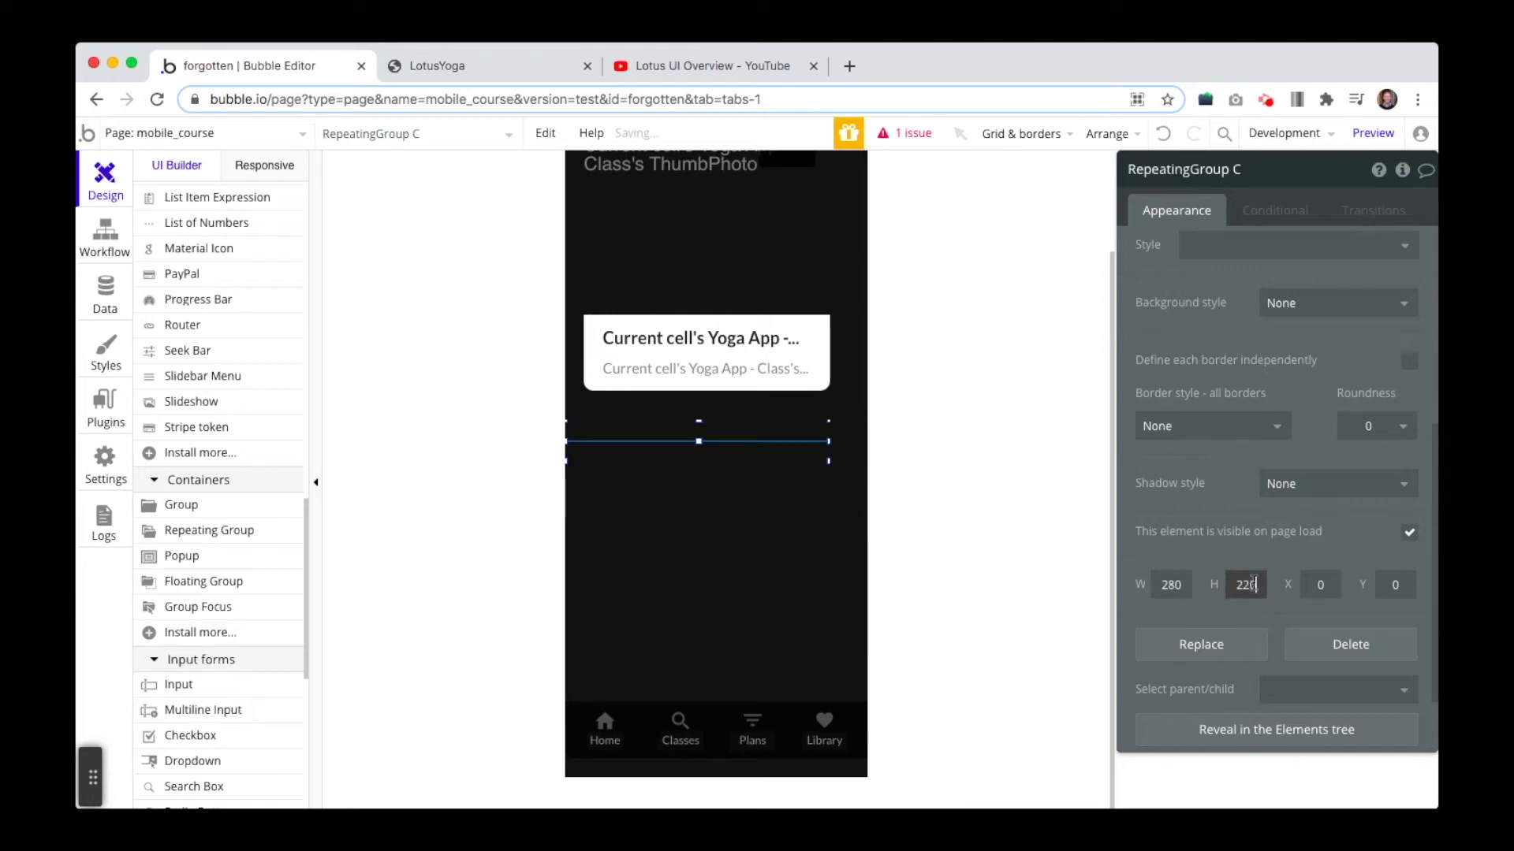
{"action": "left_click", "coordinate": [742, 639]}
{"action": "left_click", "coordinate": [763, 639]}
{"action": "left_click", "coordinate": [763, 629]}
{"action": "left_click", "coordinate": [770, 632]}
{"action": "left_click", "coordinate": [774, 640]}
{"action": "left_click", "coordinate": [766, 621]}
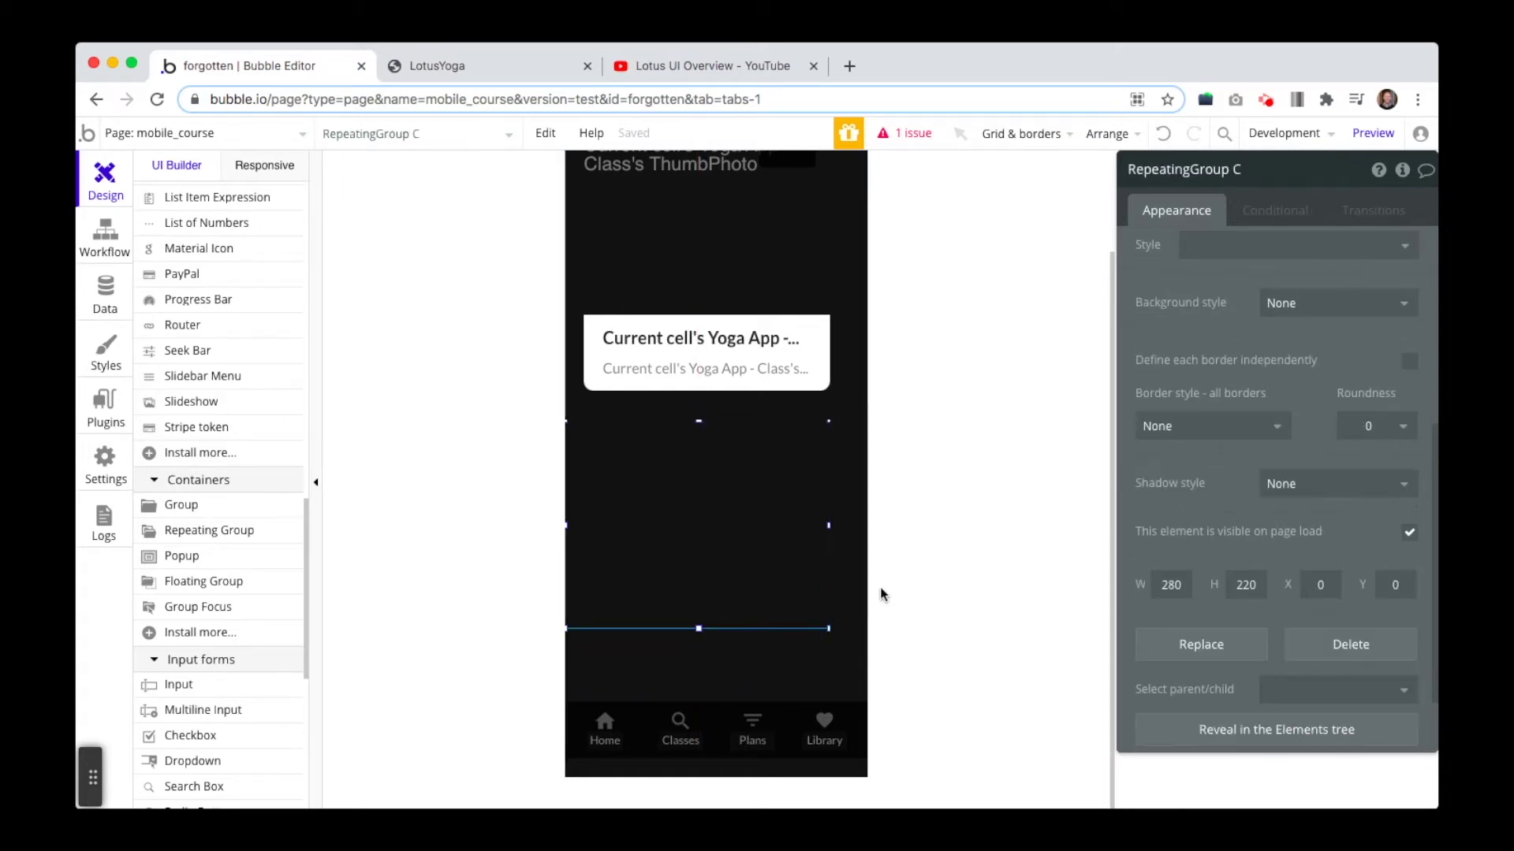
Rename the nested repeating group as Horizontal RepeatingGroup
{"action": "left_click", "coordinate": [781, 604]}
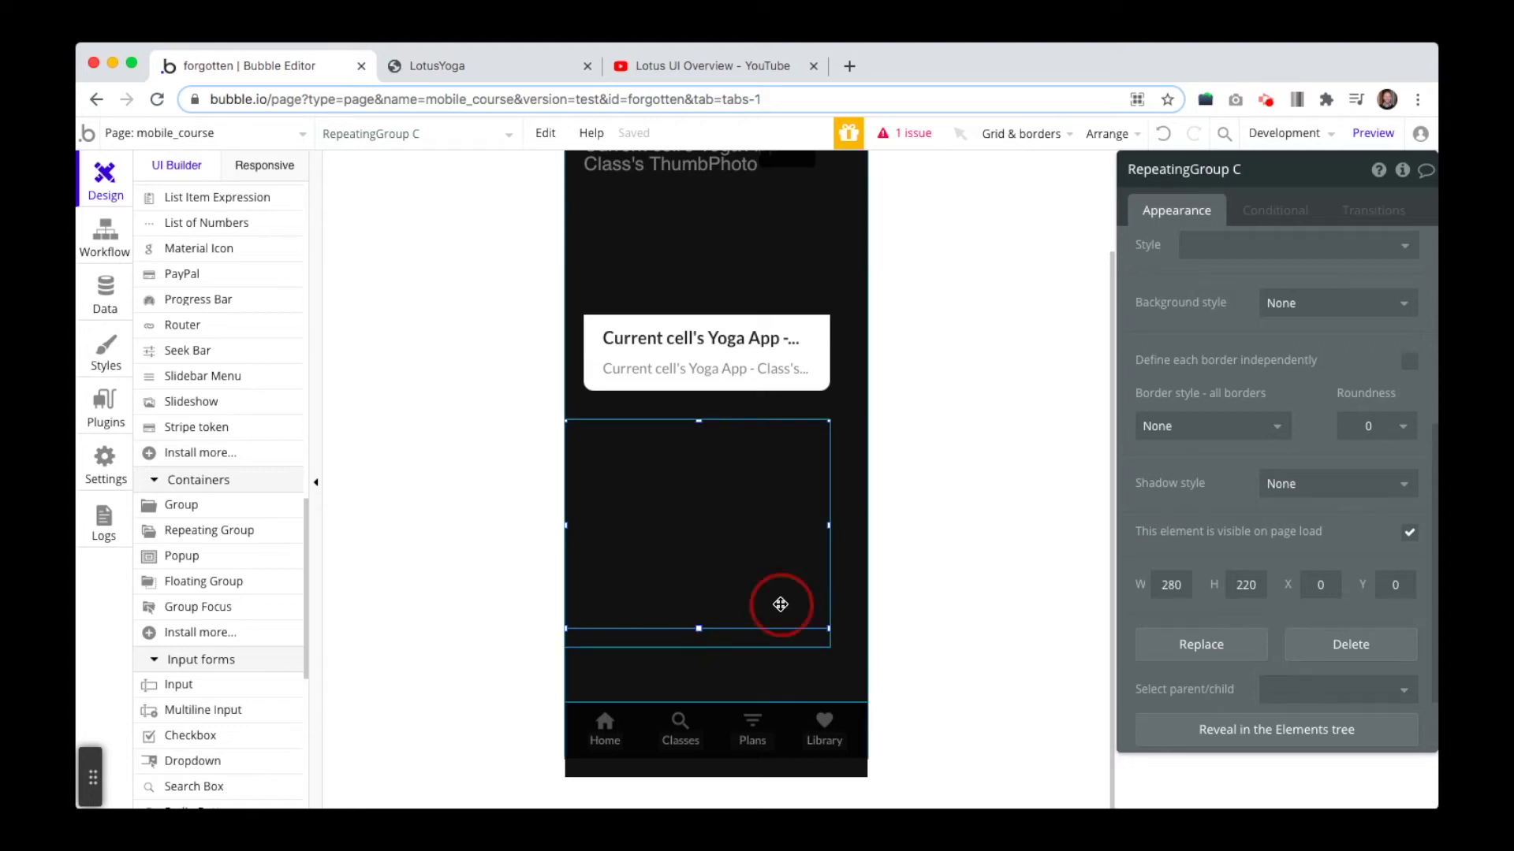
{"action": "left_click", "coordinate": [1132, 171]}
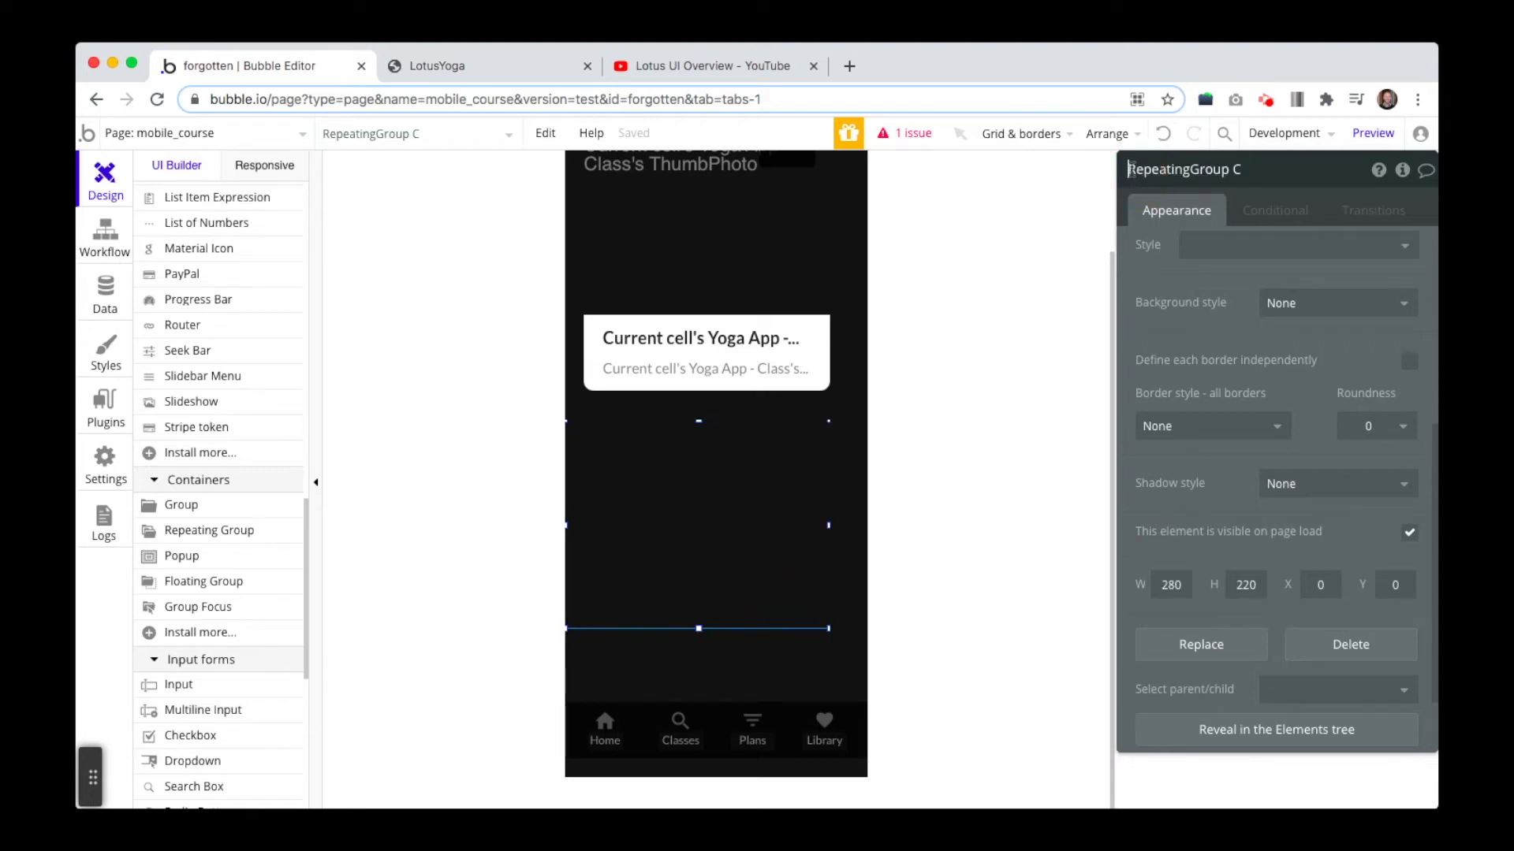
{"action": "type", "text": "Horizontal"}
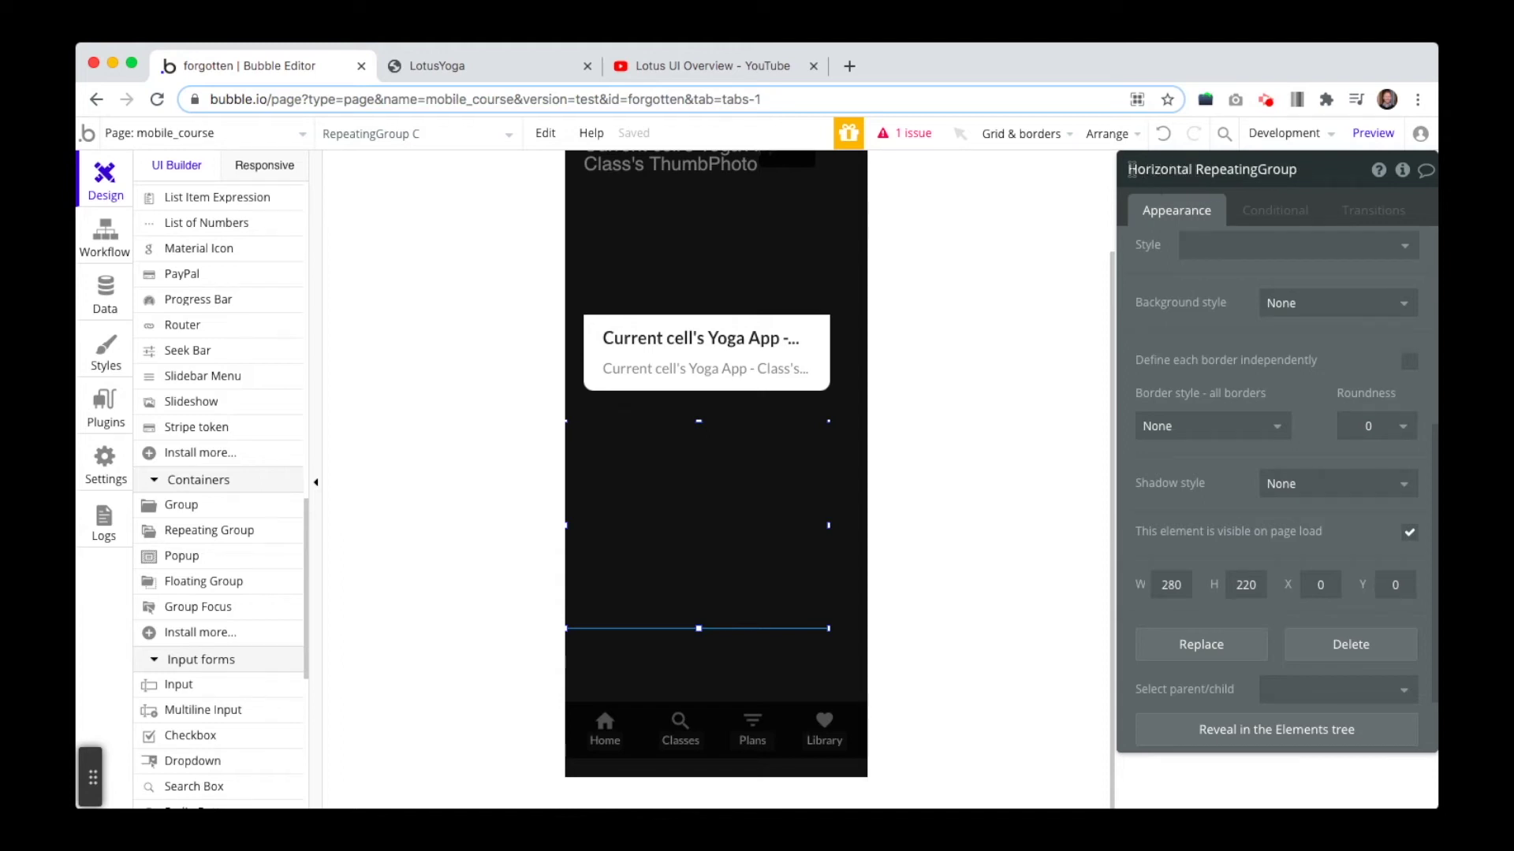
Rename the outer bundle repeating group as Vertical RepeatingGroup
{"action": "left_click", "coordinate": [773, 652]}
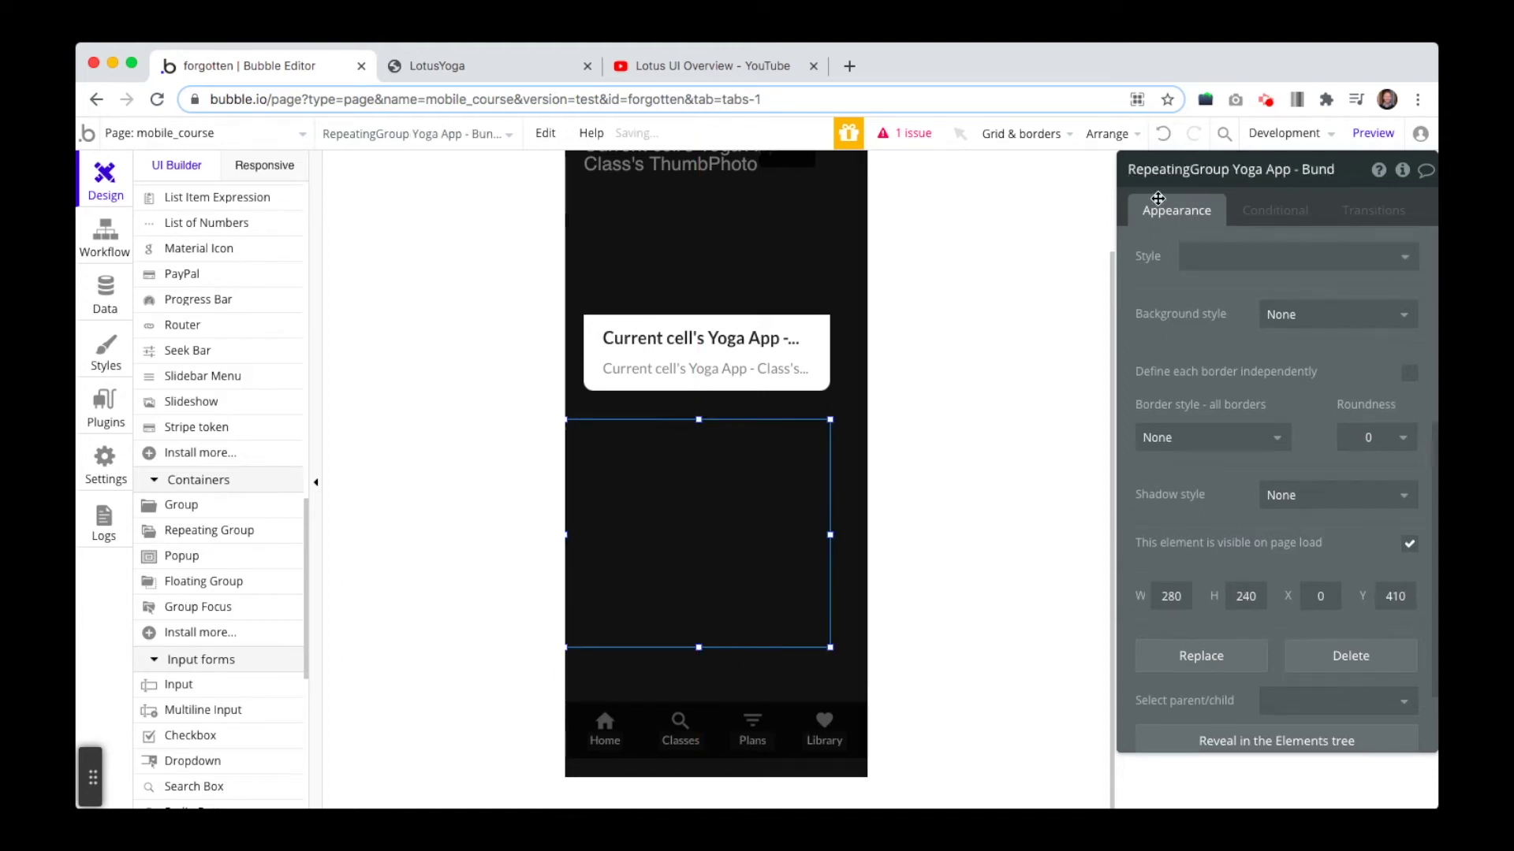
{"action": "left_click", "coordinate": [1175, 178]}
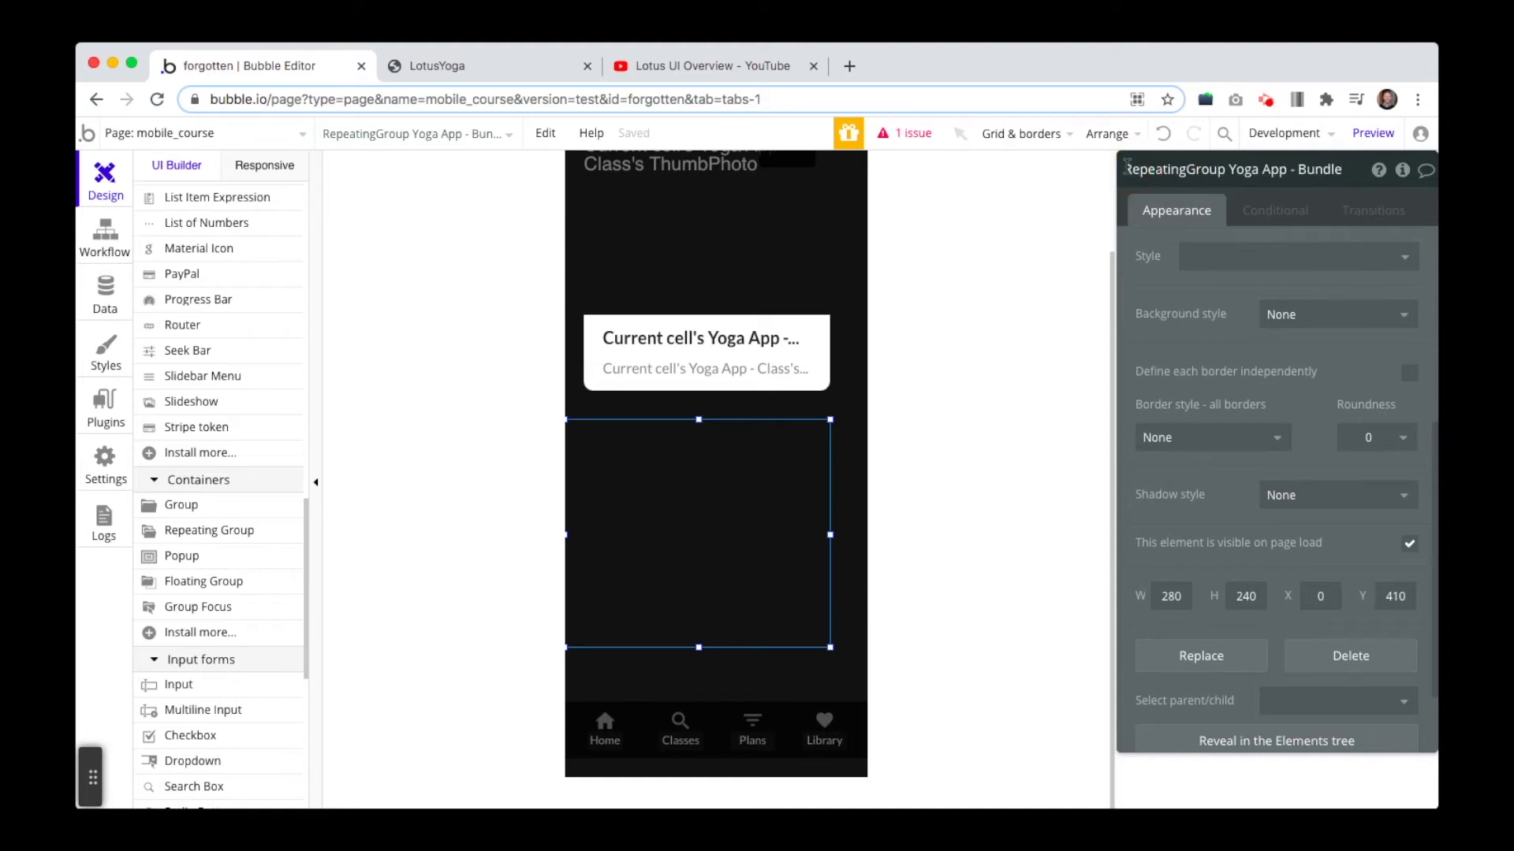
{"action": "left_click", "coordinate": [1127, 169]}
{"action": "type", "text": "Vertical"}
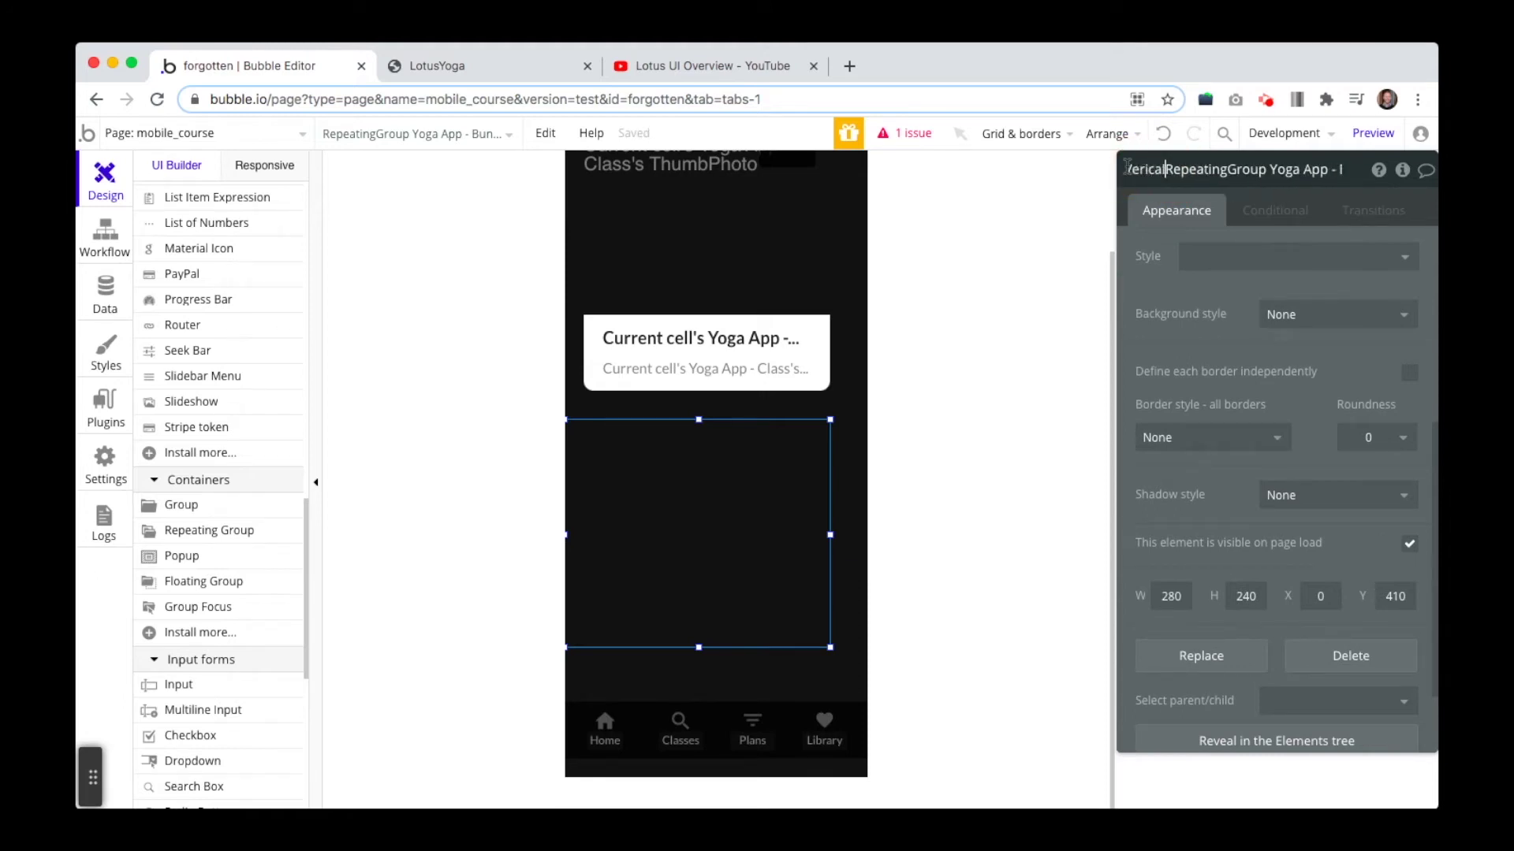
{"action": "key", "text": "shift+End"}
{"action": "key", "text": "BackSpace"}
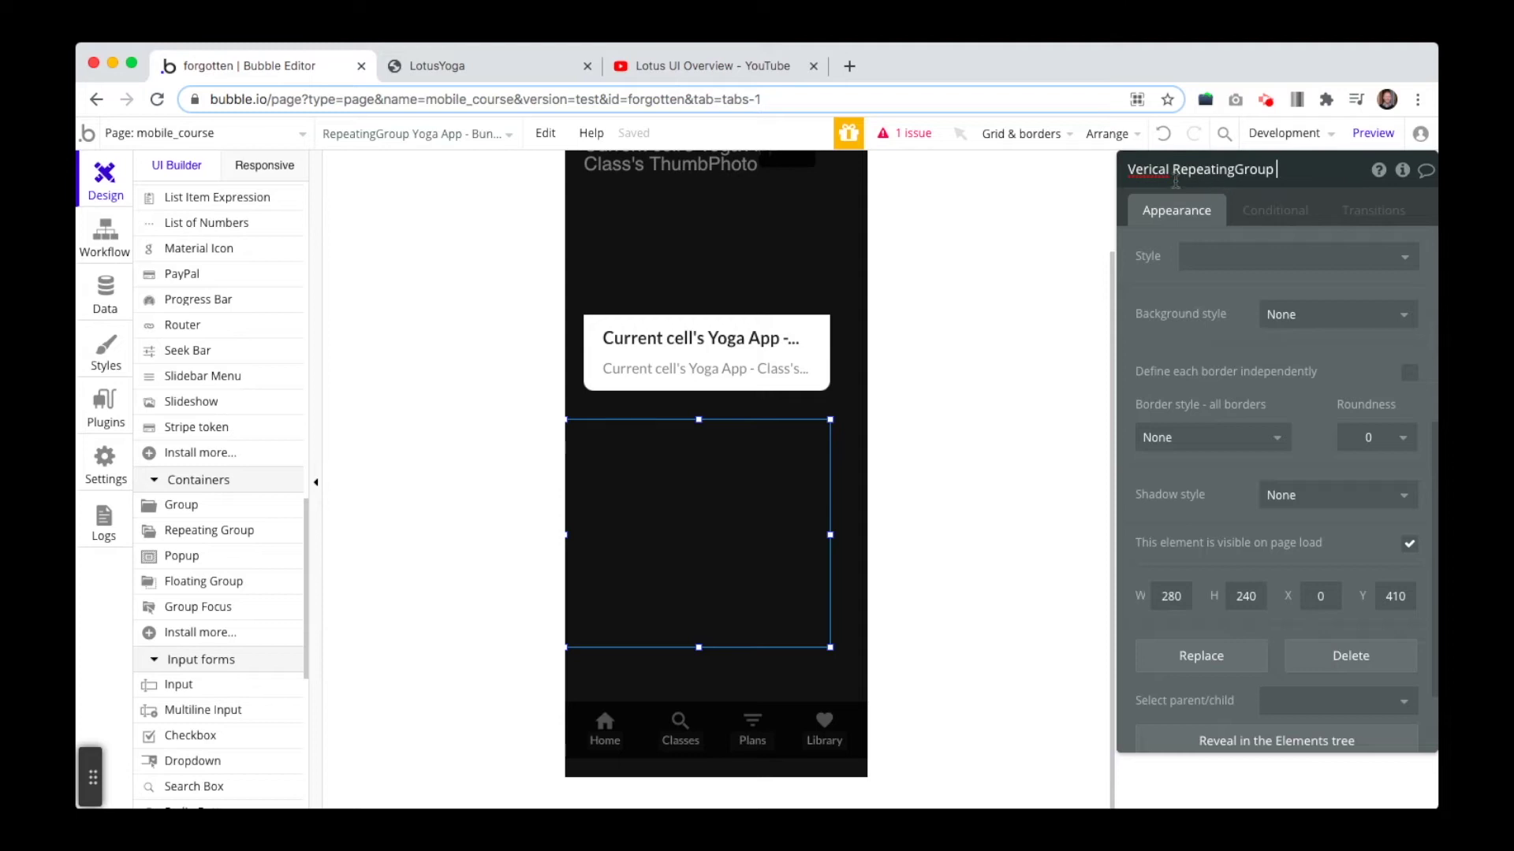
{"action": "left_click", "coordinate": [1153, 169]}
{"action": "type", "text": "t"}
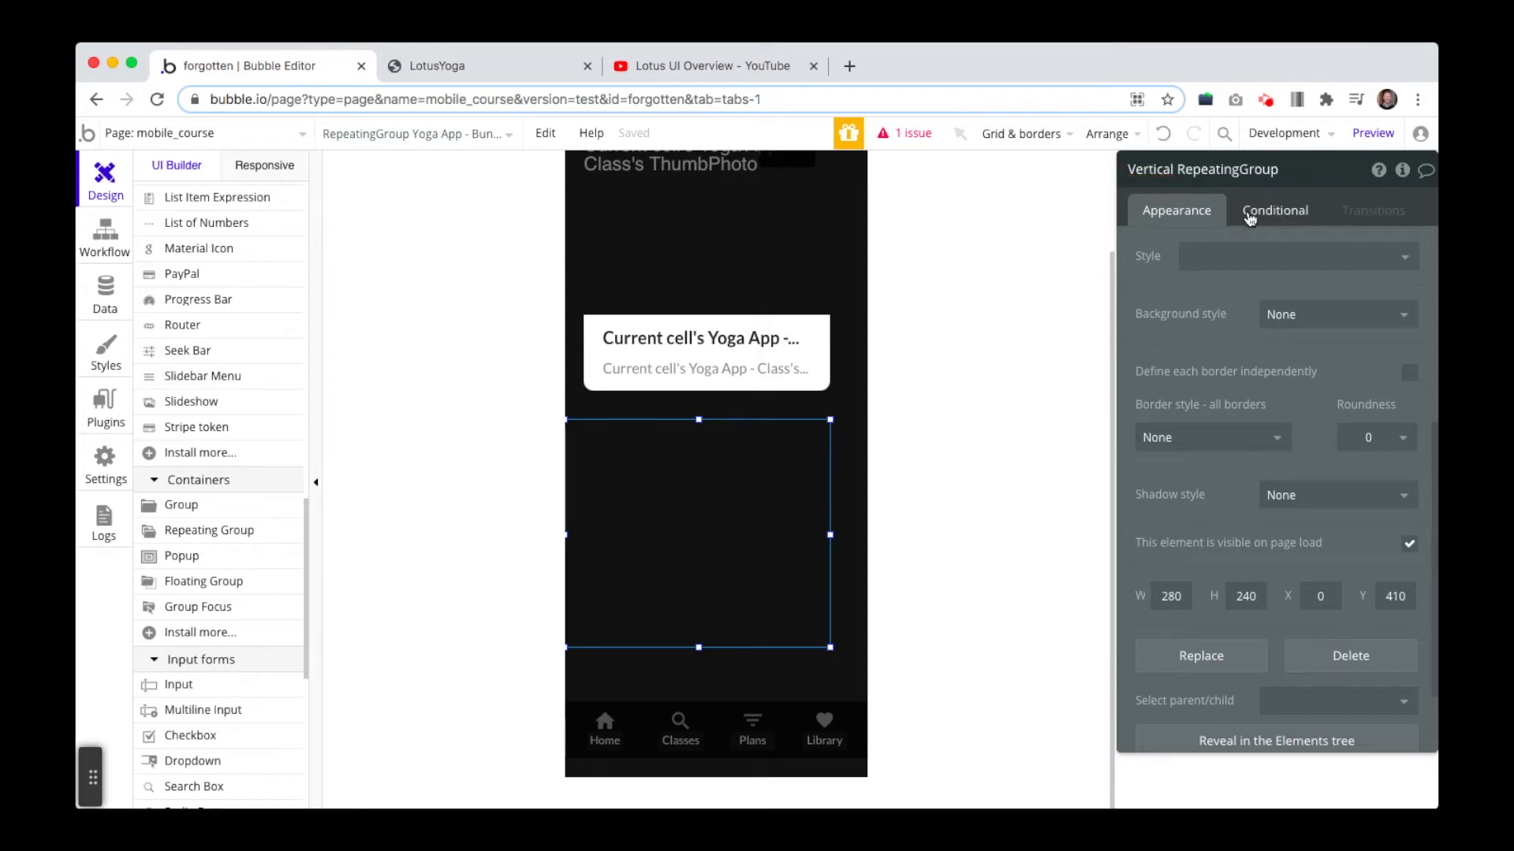
Set the type of content of the Horizontal RepeatingGroup to Yoga App - Class
{"action": "left_click", "coordinate": [759, 641]}
{"action": "left_click_drag", "start_coordinate": [759, 641], "coordinate": [796, 631]}
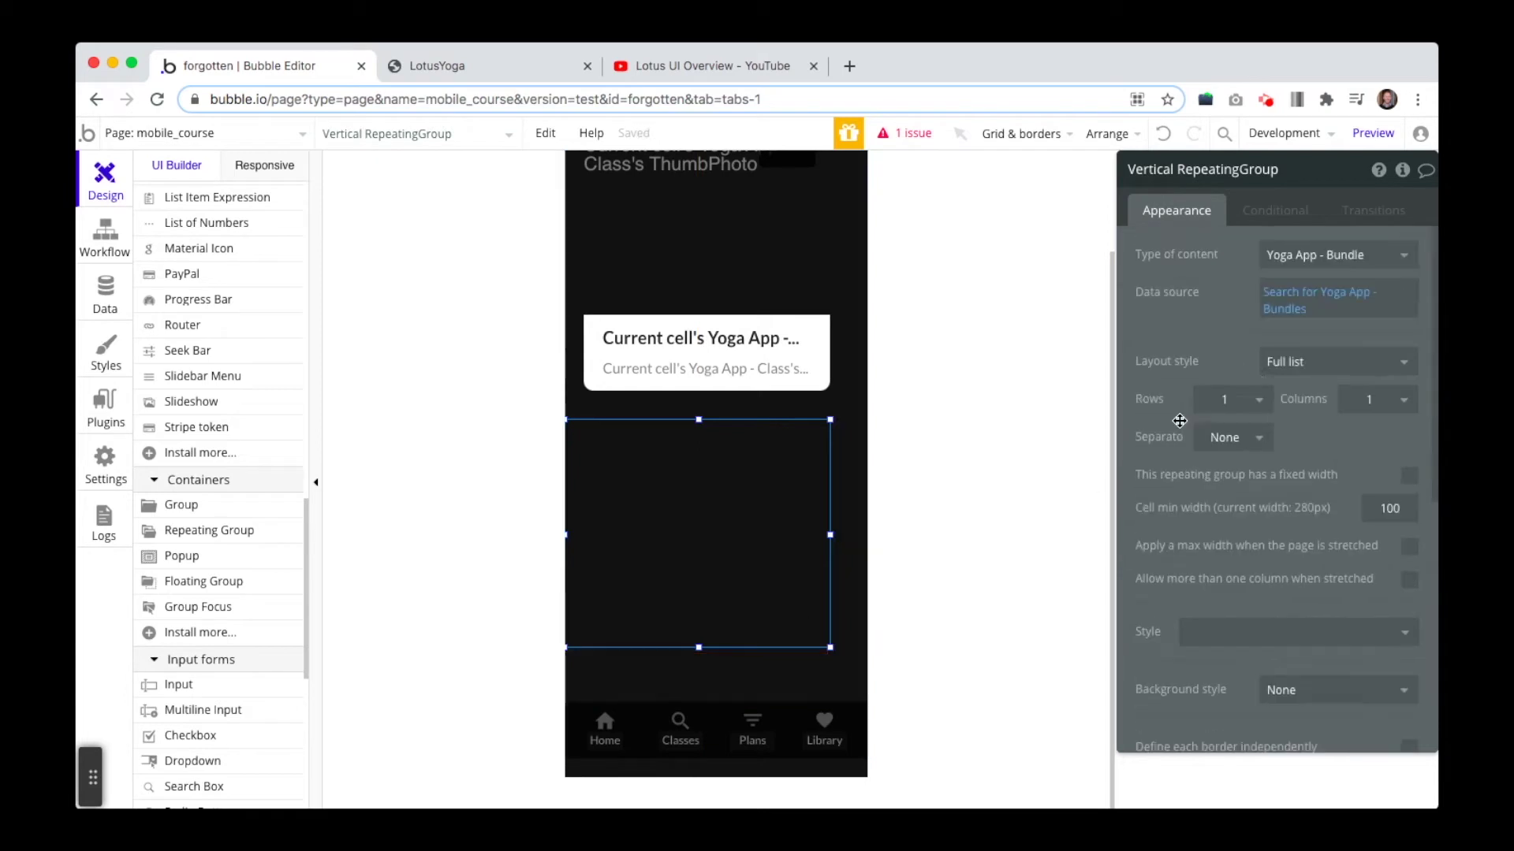
{"action": "left_click", "coordinate": [777, 536]}
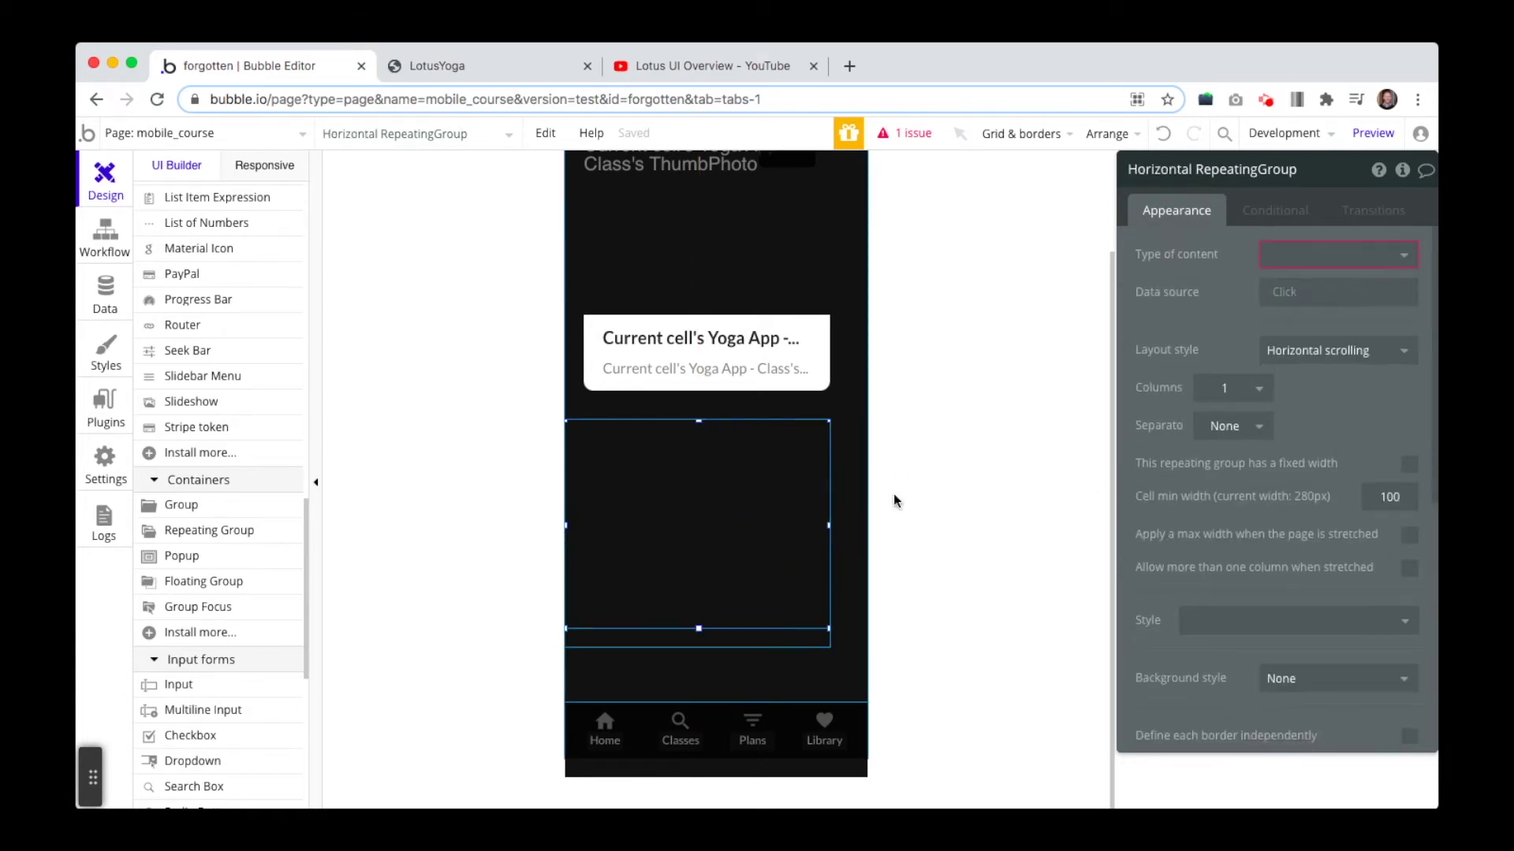
{"action": "left_click", "coordinate": [1333, 255]}
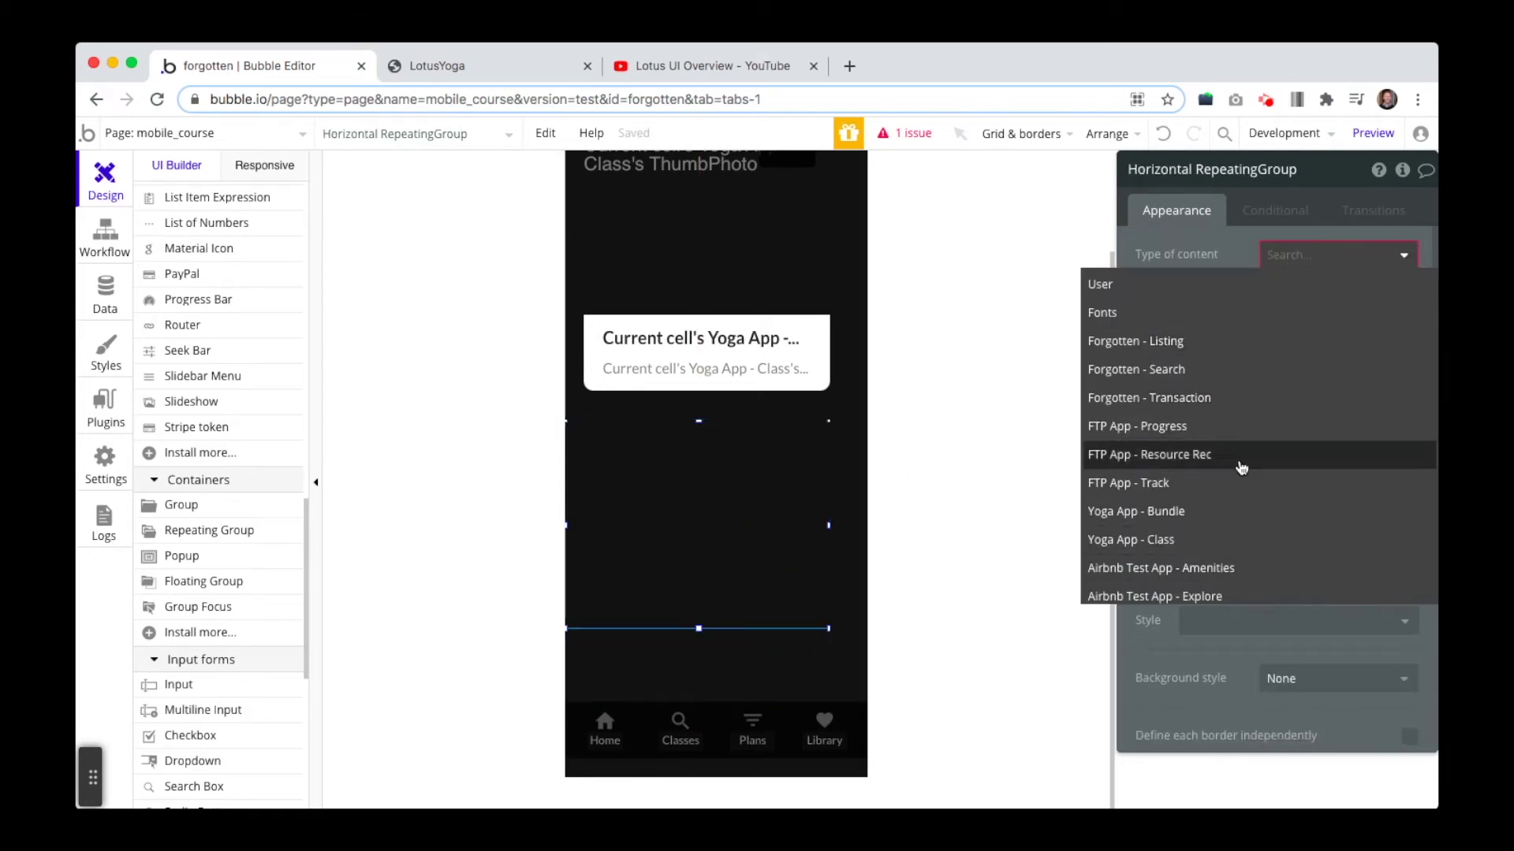
{"action": "left_click", "coordinate": [1243, 540]}
Set the Horizontal RepeatingGroup's data source to Current cell's Yoga App - Bundle's ClassList
{"action": "left_click", "coordinate": [1281, 288]}
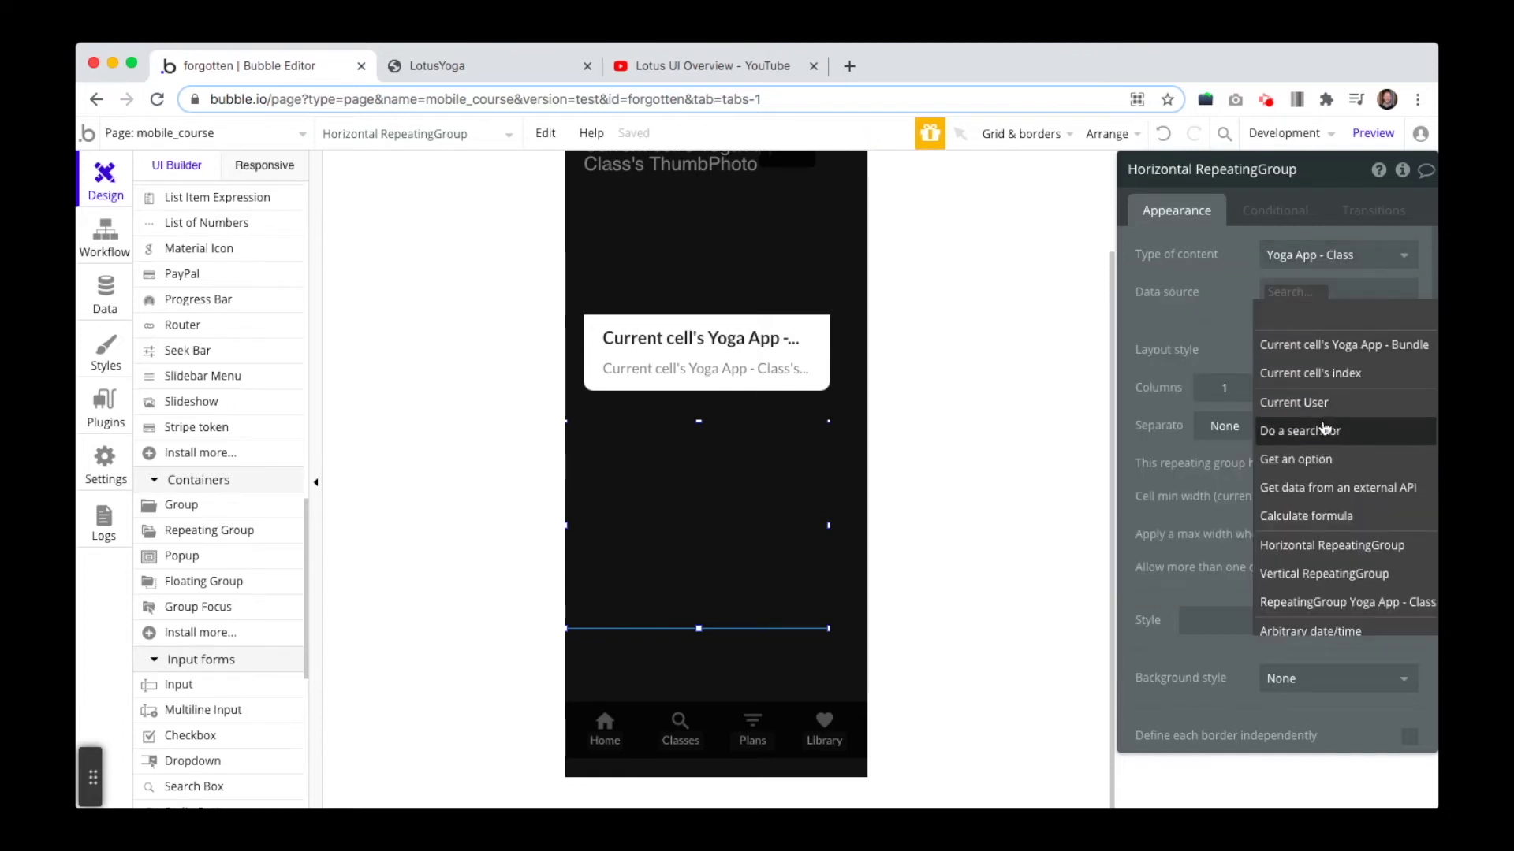
{"action": "left_click", "coordinate": [1313, 345]}
{"action": "left_click", "coordinate": [1317, 309]}
{"action": "left_click", "coordinate": [1316, 309]}
{"action": "left_click", "coordinate": [1316, 309]}
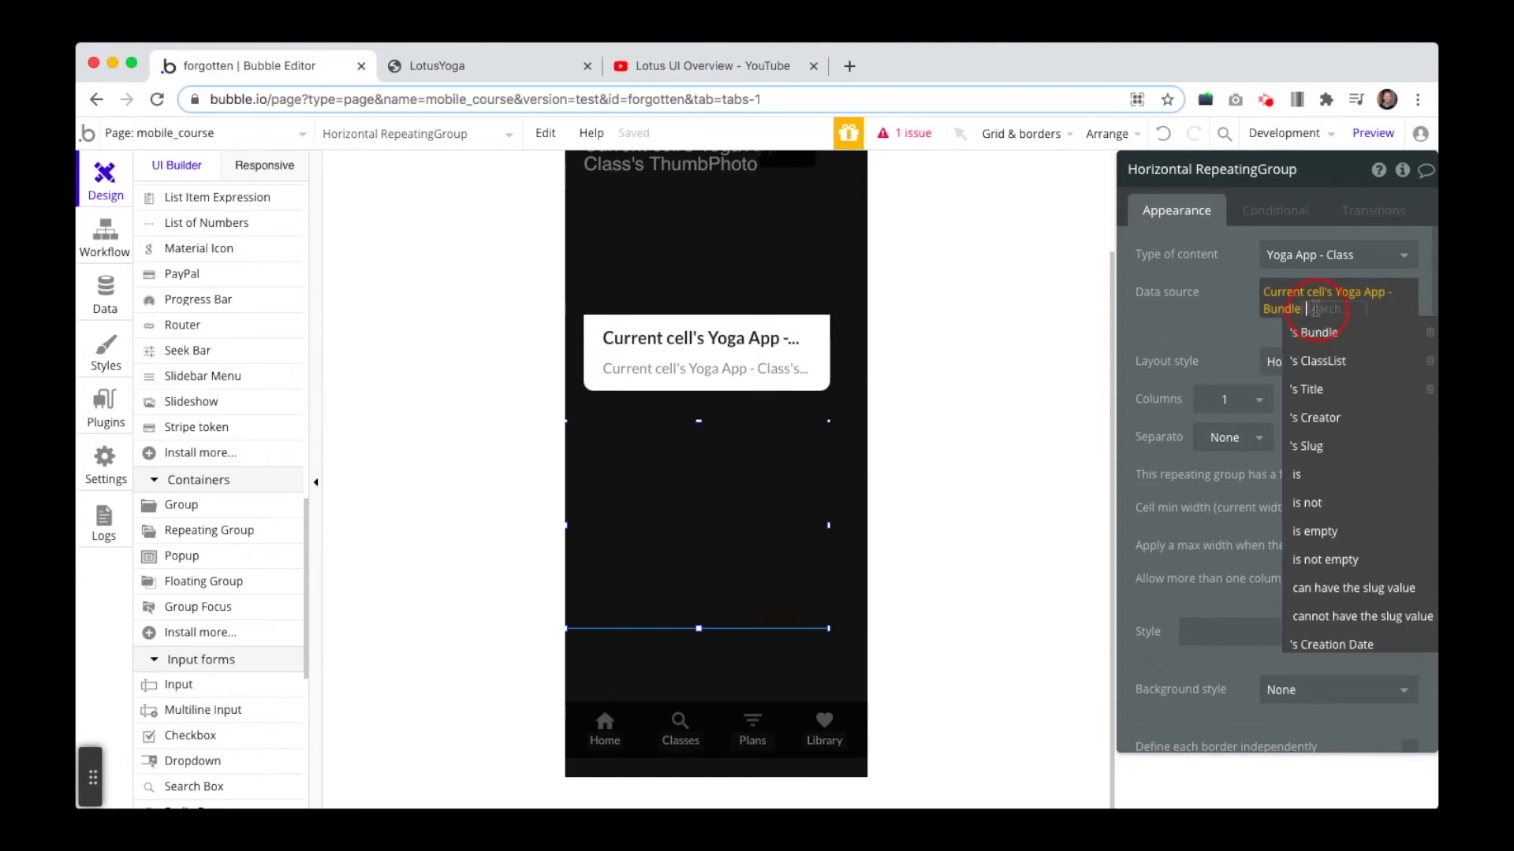
{"action": "left_click", "coordinate": [1333, 361]}
Examine the ClassList field of every bundle in the All Yoga App - Bundles data
{"action": "left_click", "coordinate": [85, 303]}
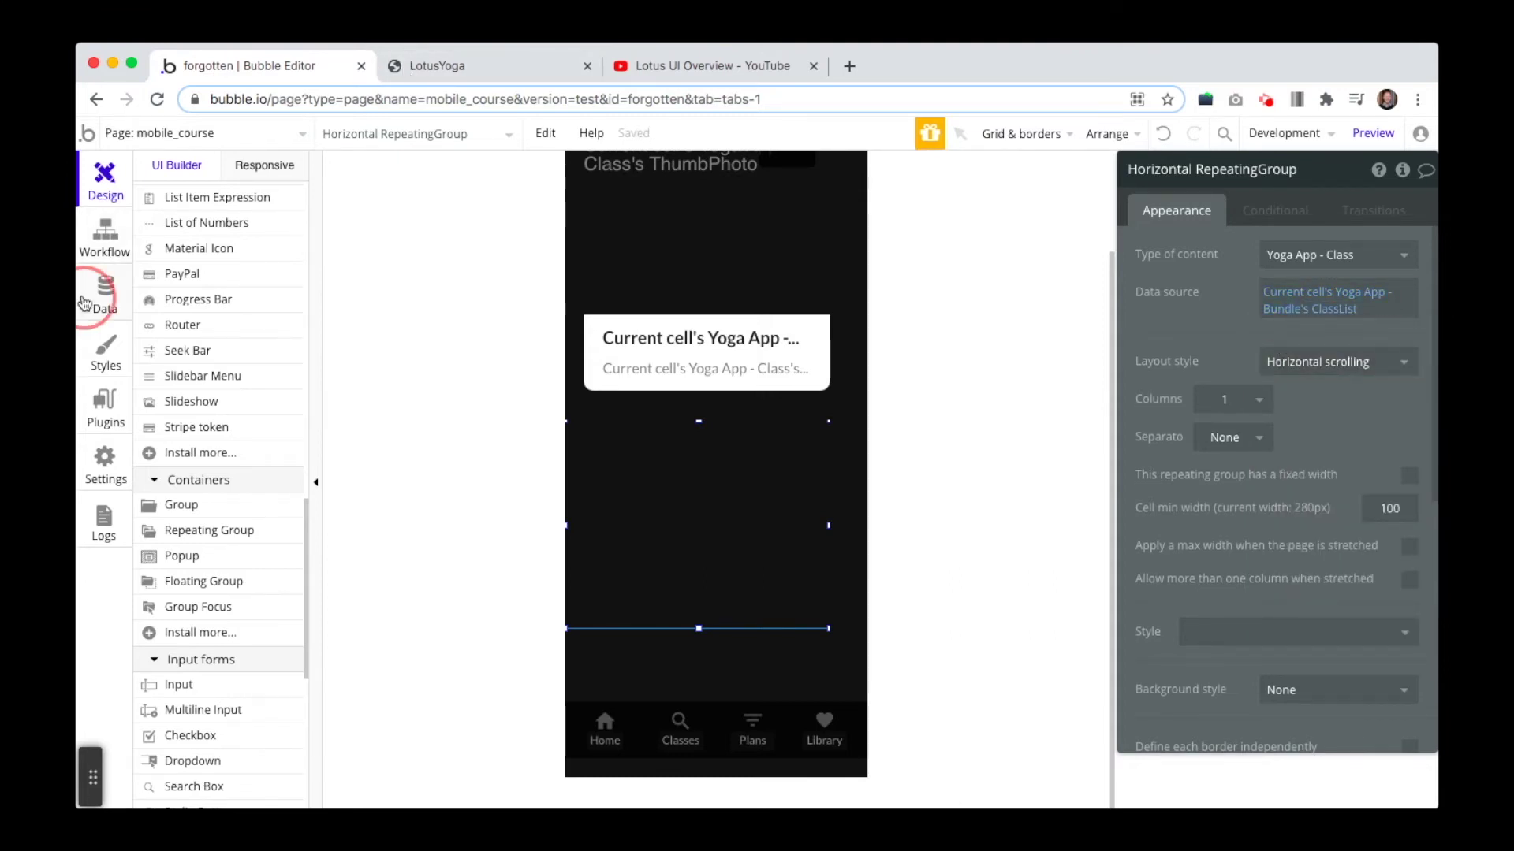
{"action": "left_click", "coordinate": [287, 409]}
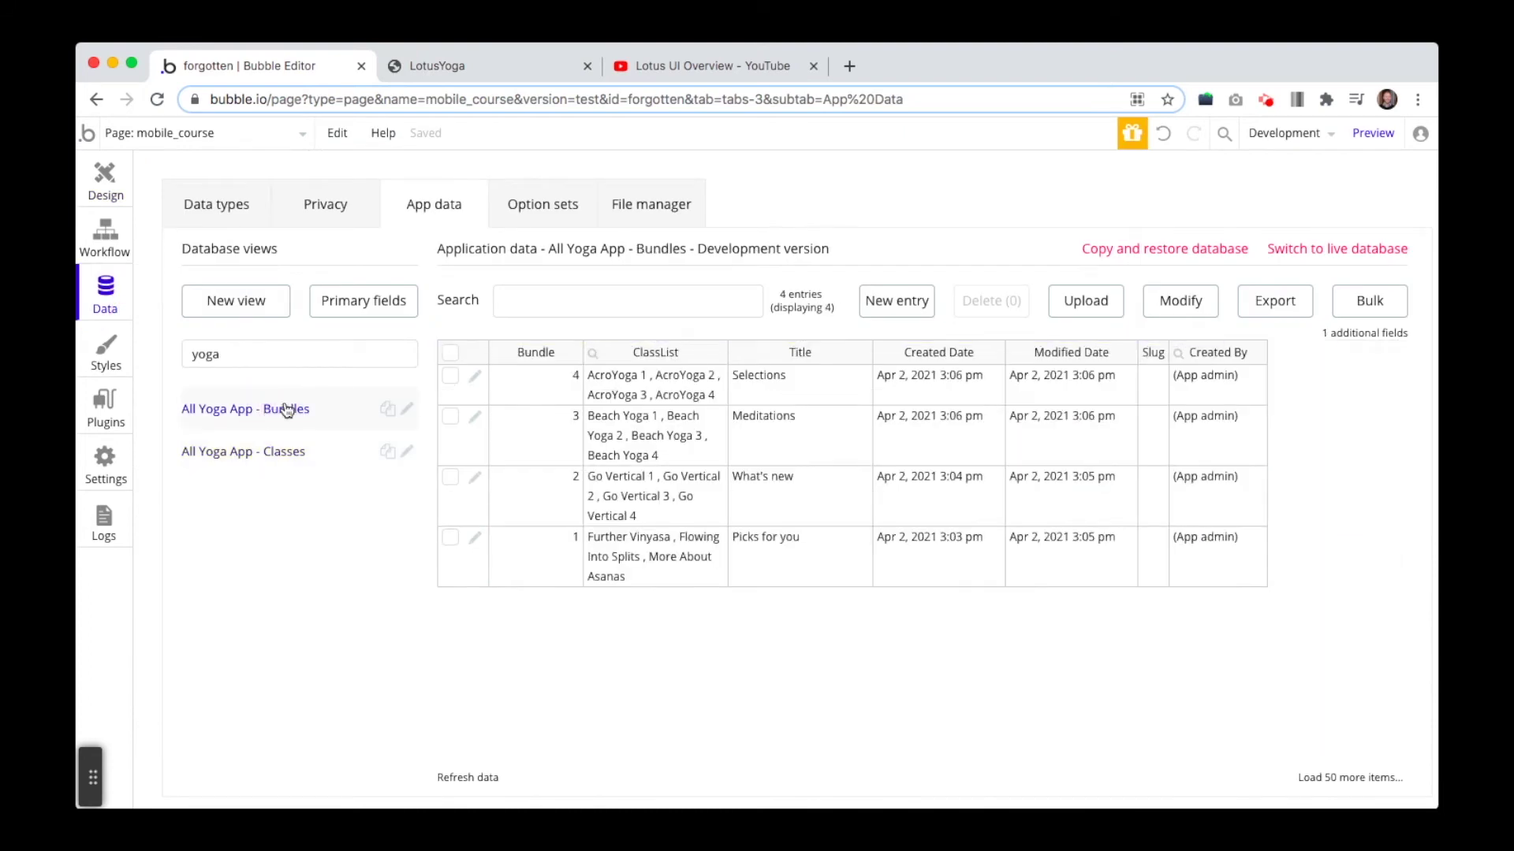
{"action": "left_click_drag", "start_coordinate": [667, 372], "coordinate": [672, 555]}
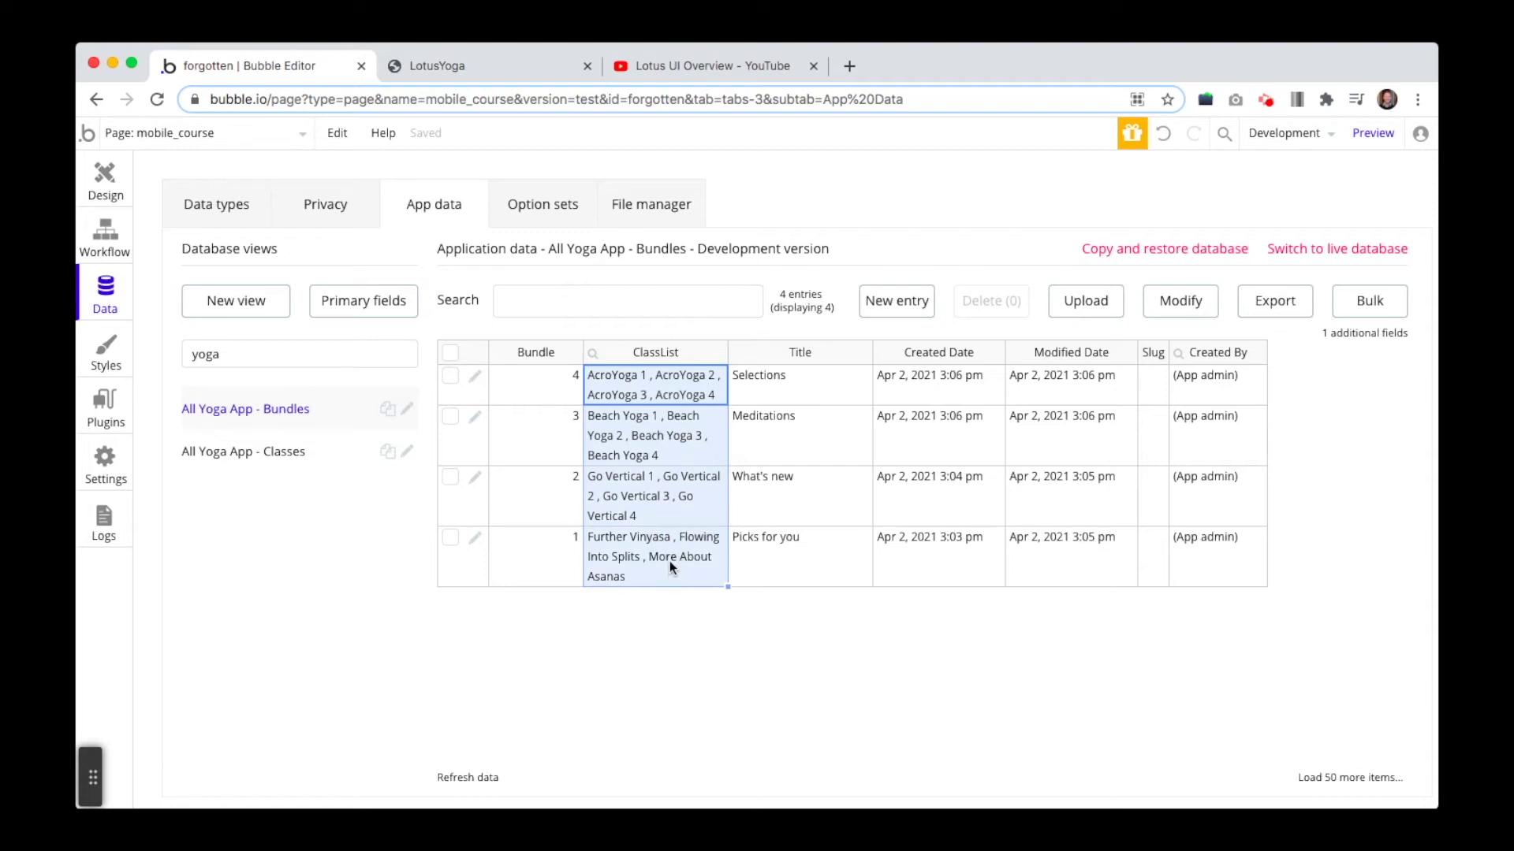
{"action": "left_click", "coordinate": [541, 567]}
{"action": "left_click", "coordinate": [614, 551]}
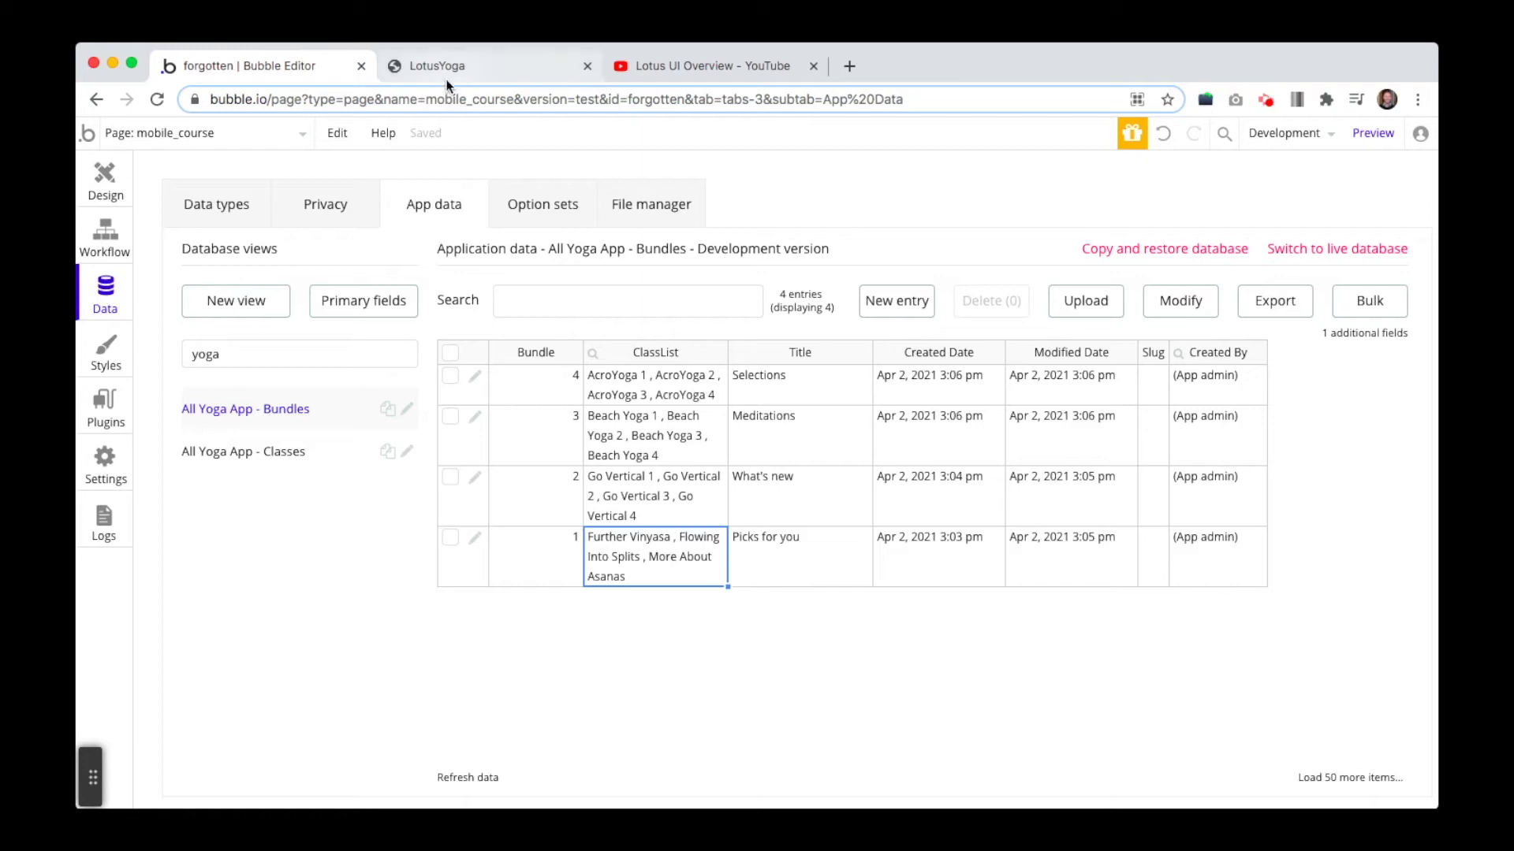
{"action": "left_click", "coordinate": [118, 176]}
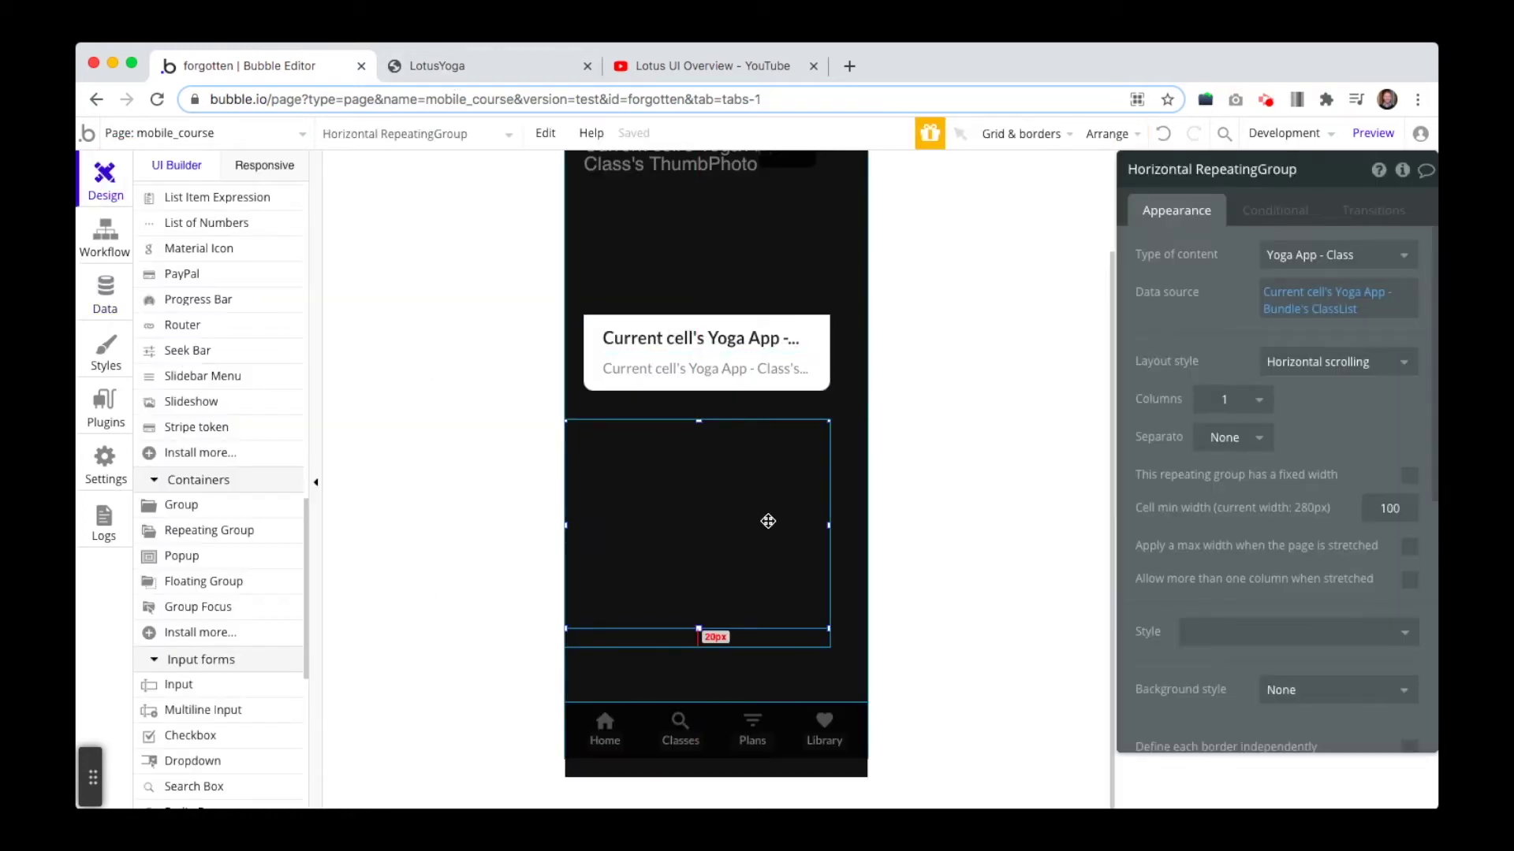
Compare the Picks for you row in the LotusYoga preview with the class lists of bundles 1 to 3 in the database
{"action": "left_click", "coordinate": [441, 65]}
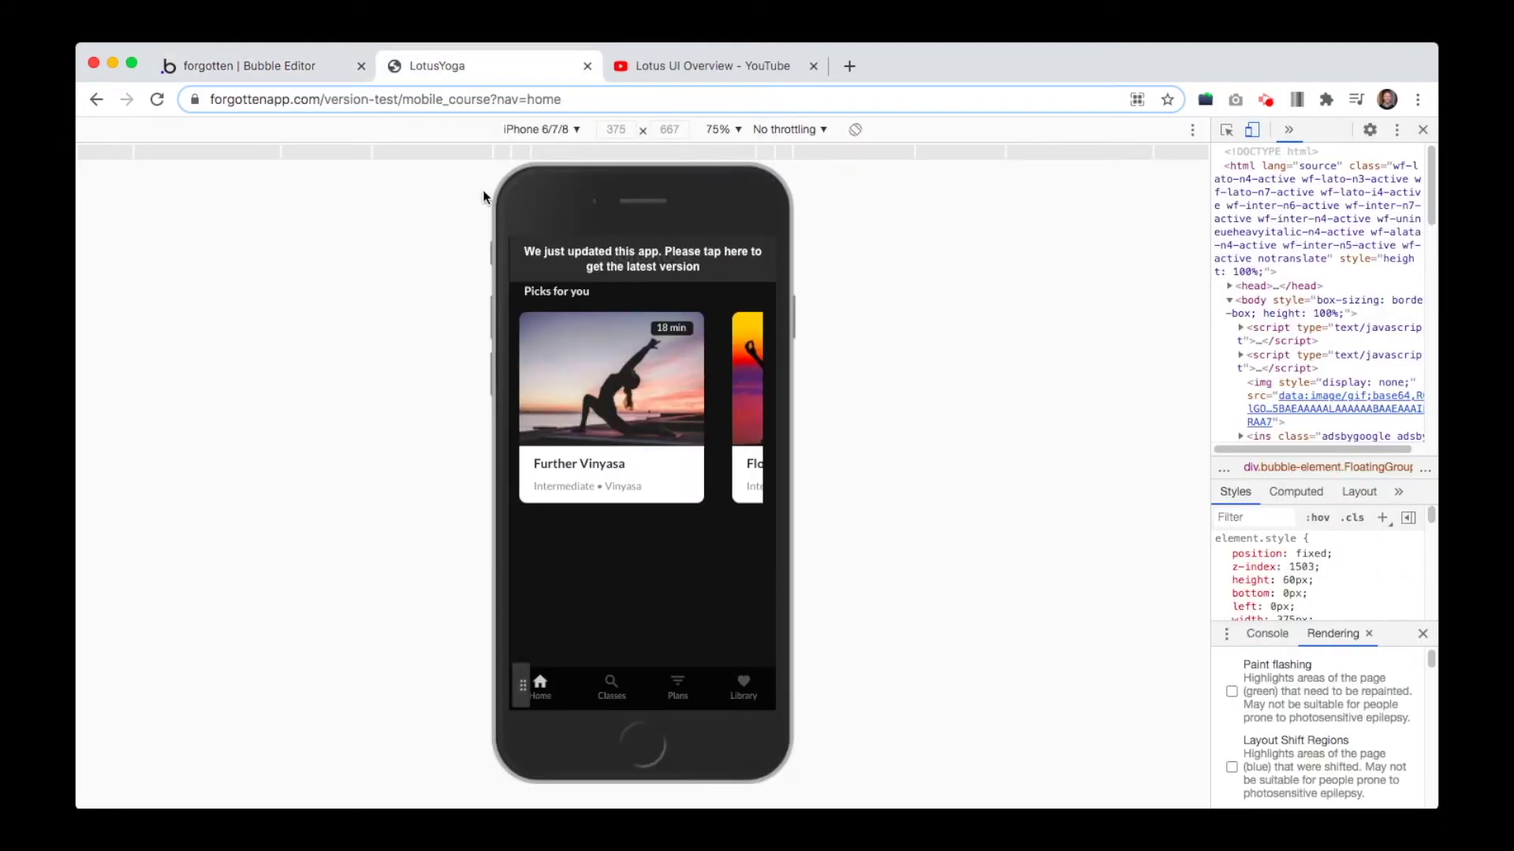
{"action": "left_click", "coordinate": [306, 74]}
{"action": "left_click", "coordinate": [105, 293]}
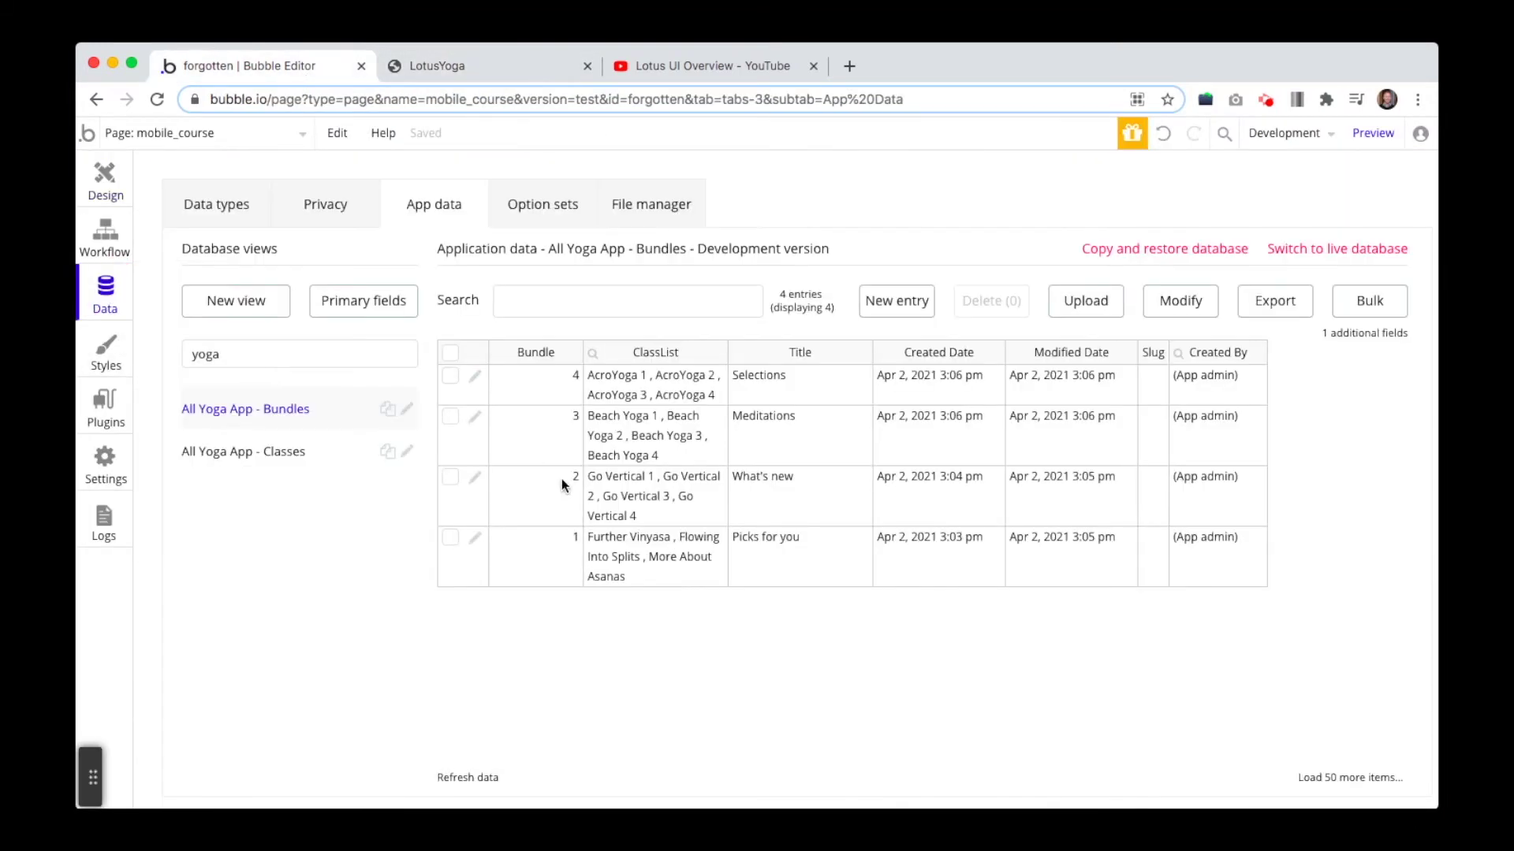
{"action": "left_click_drag", "start_coordinate": [636, 555], "coordinate": [601, 558]}
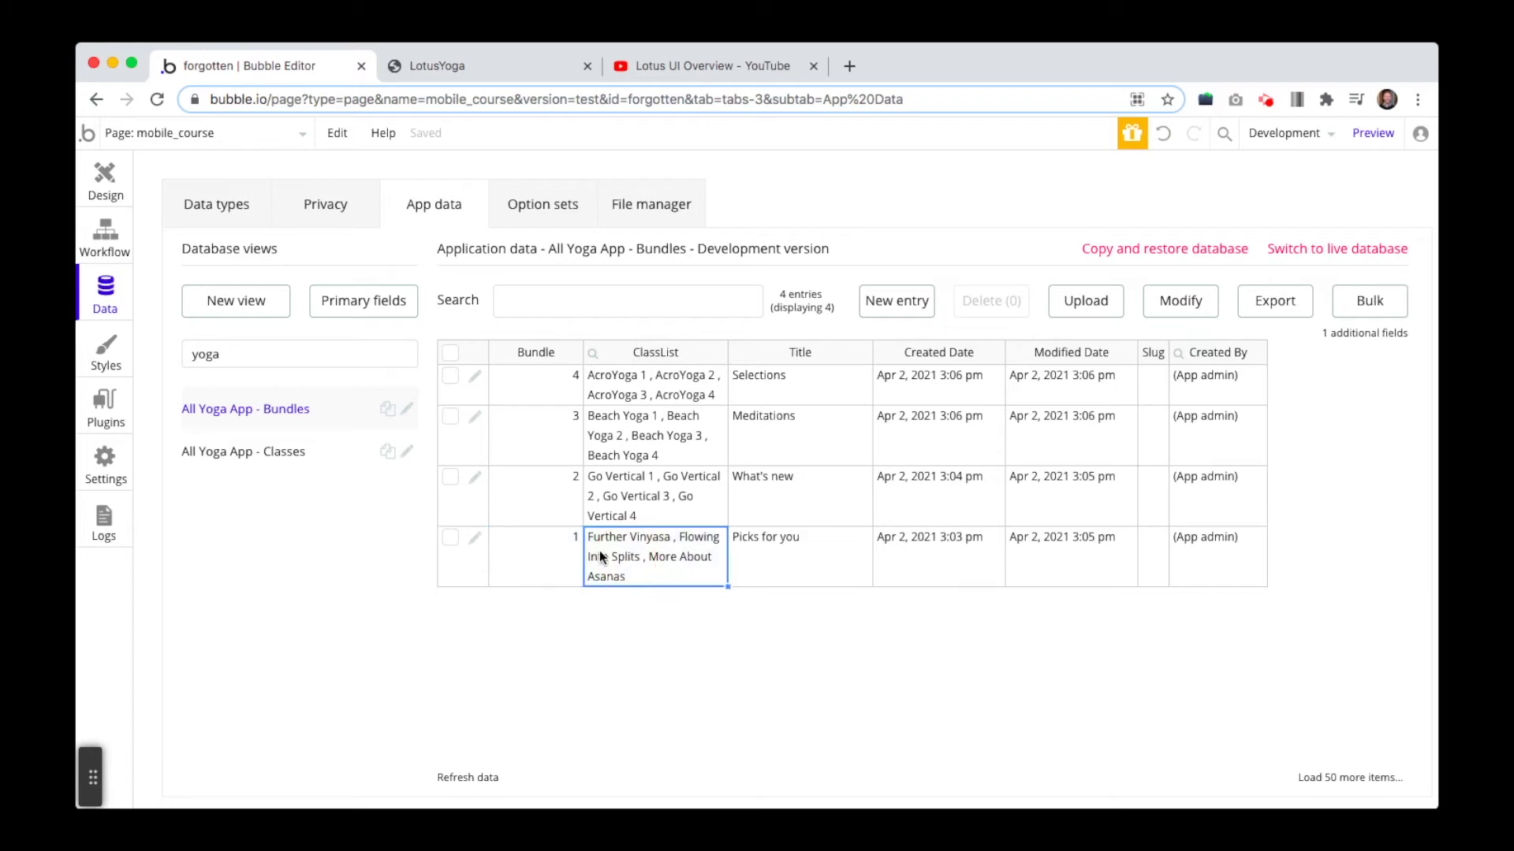
{"action": "left_click_drag", "start_coordinate": [574, 498], "coordinate": [622, 497]}
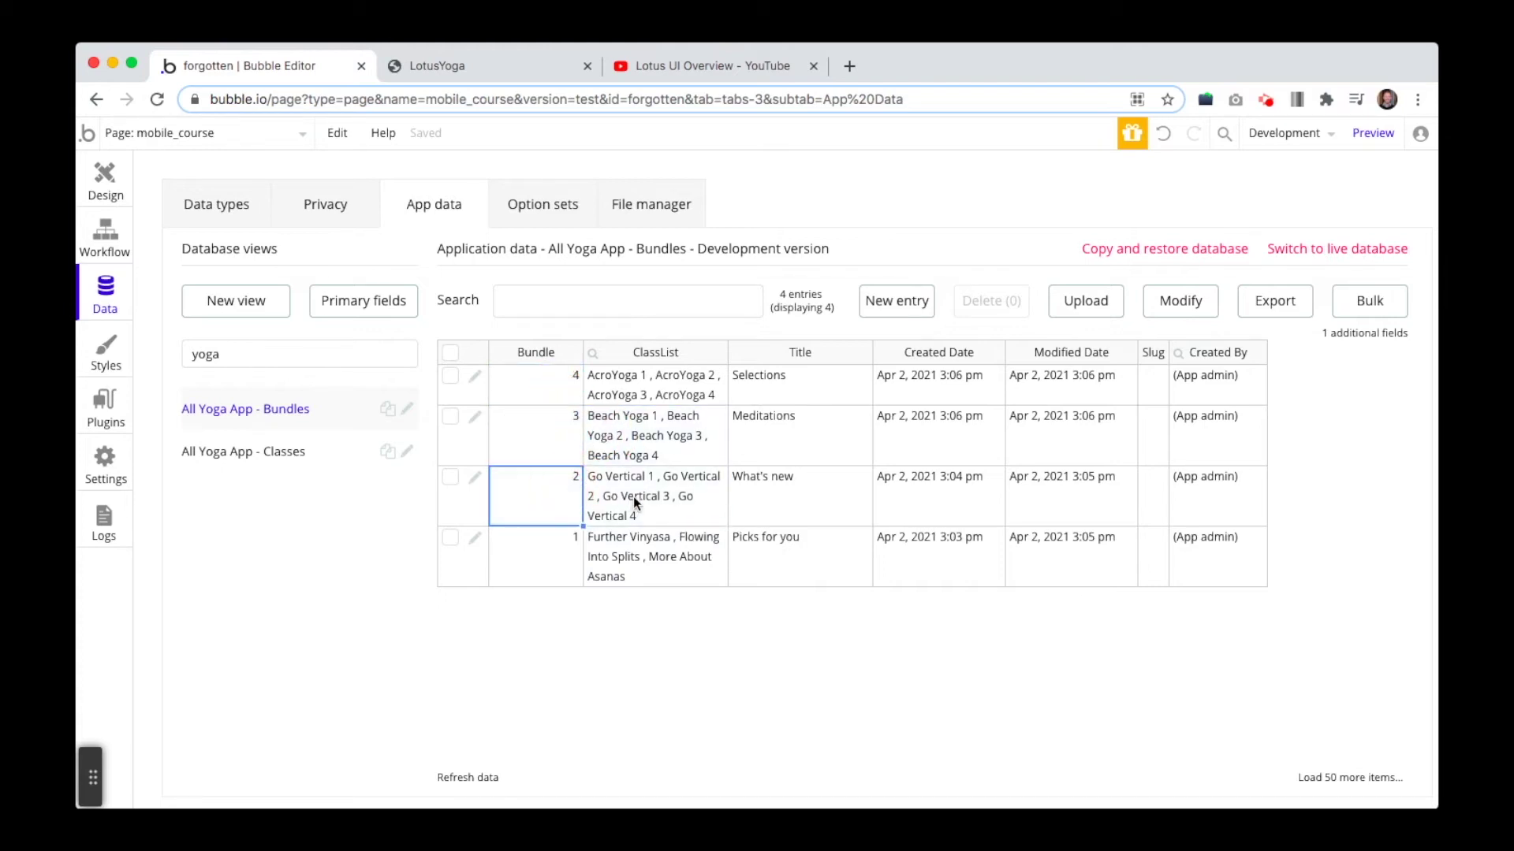
{"action": "left_click", "coordinate": [631, 485]}
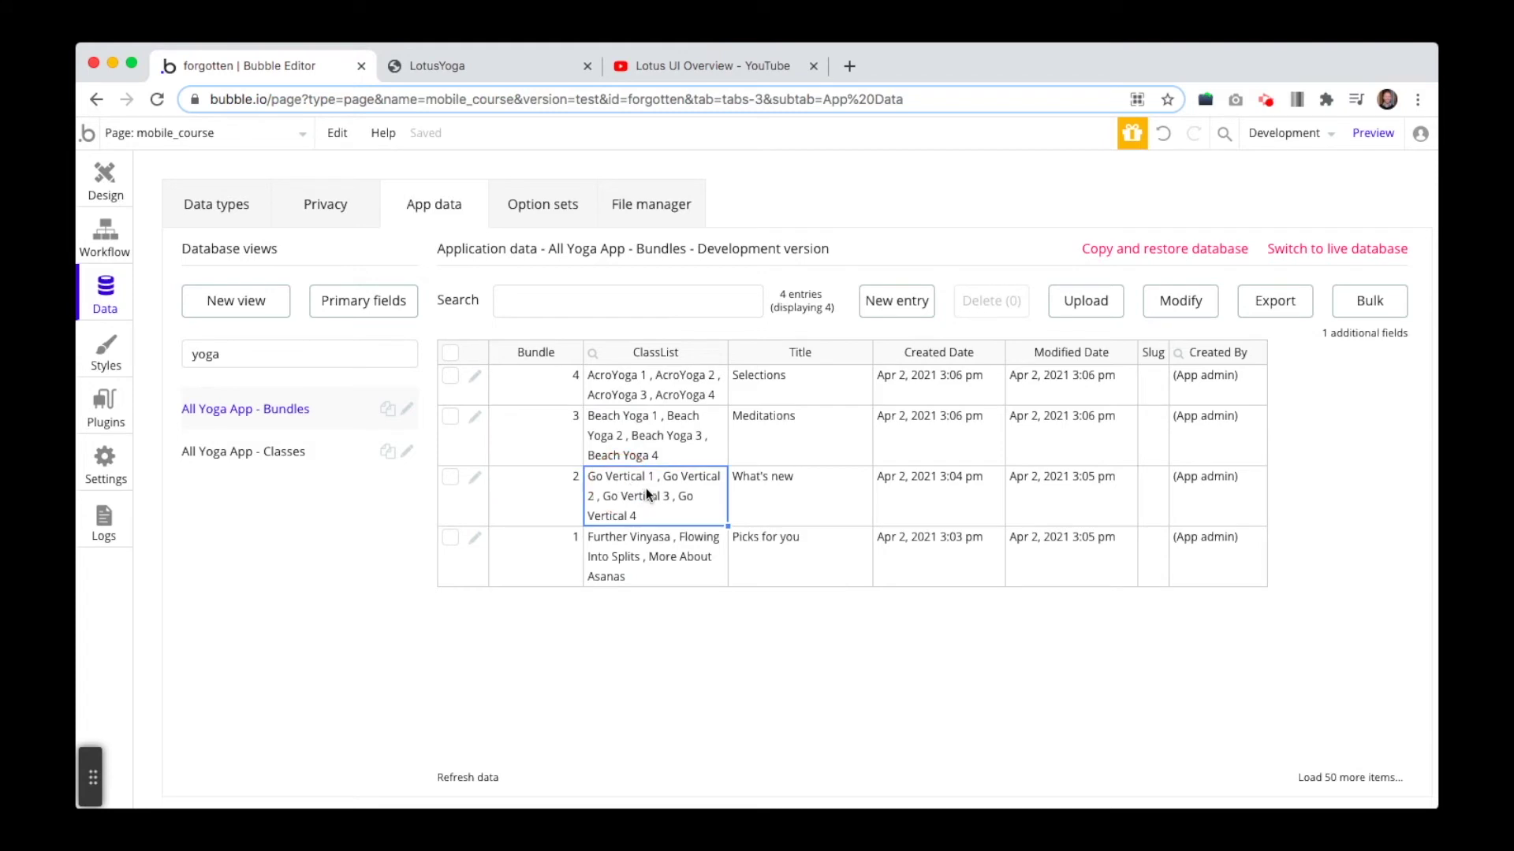
{"action": "left_click", "coordinate": [621, 439]}
{"action": "left_click", "coordinate": [103, 175]}
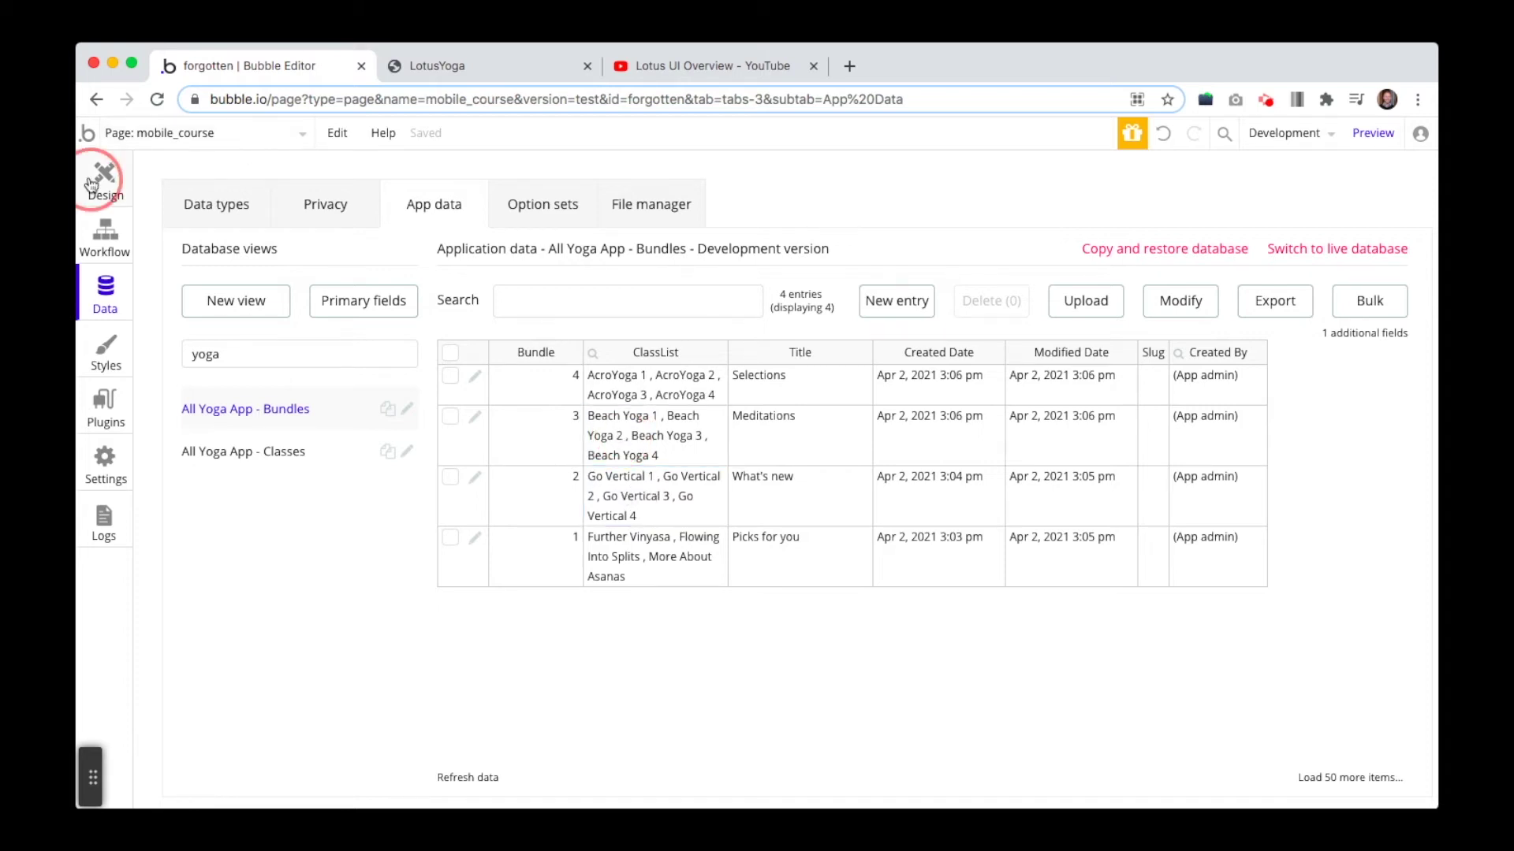
Return to the page design and draw an image element about 170 by 78 px inside the Horizontal RepeatingGroup's cell
{"action": "left_click", "coordinate": [652, 312]}
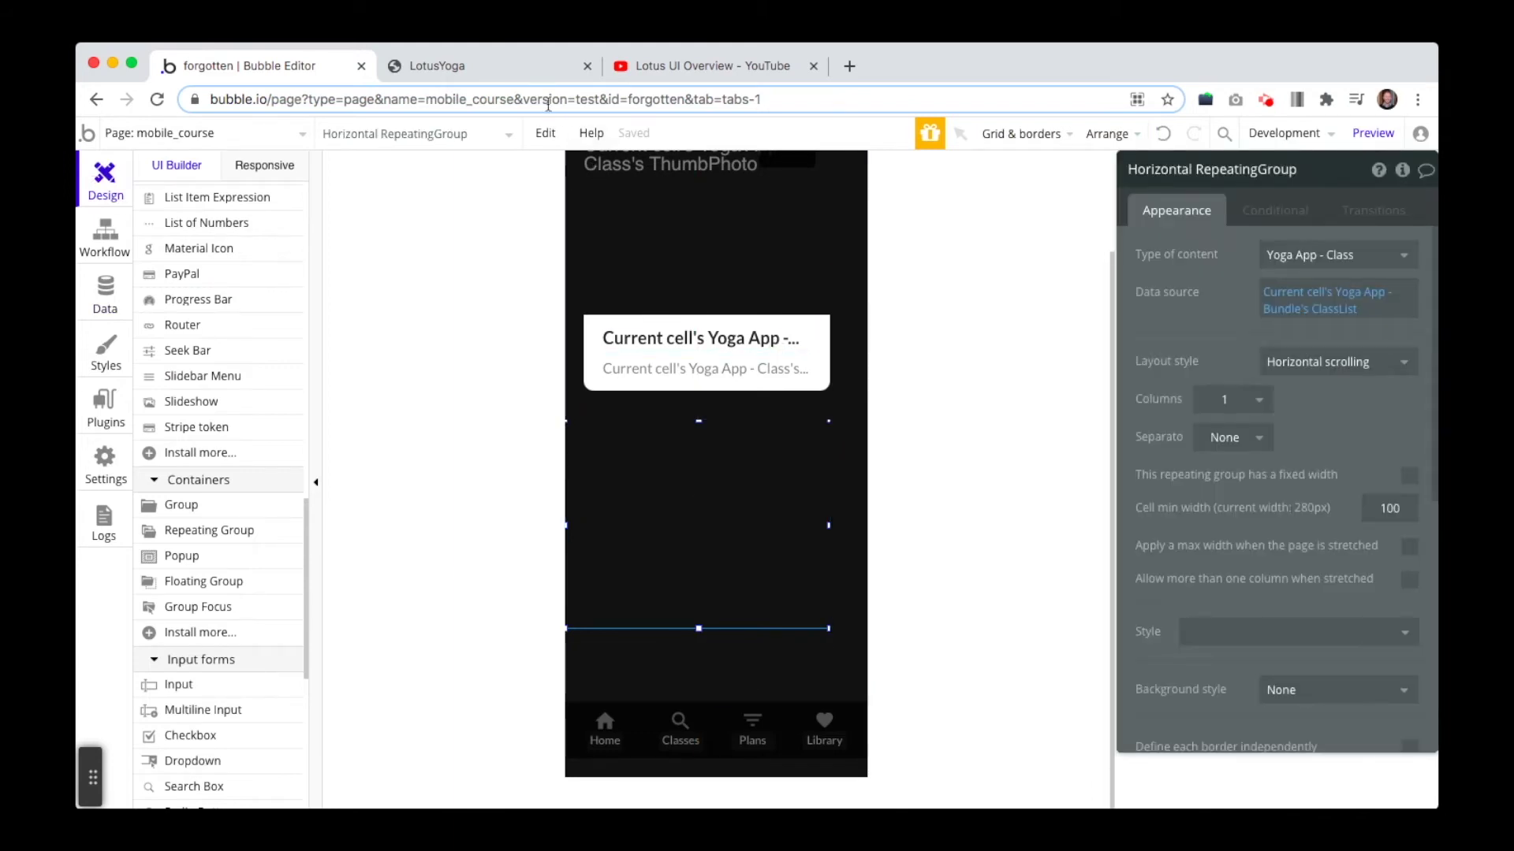
{"action": "key", "text": "ctrl+Tab"}
{"action": "left_click", "coordinate": [293, 75]}
{"action": "scroll", "coordinate": [226, 518], "scroll_direction": "up", "scroll_amount": 5}
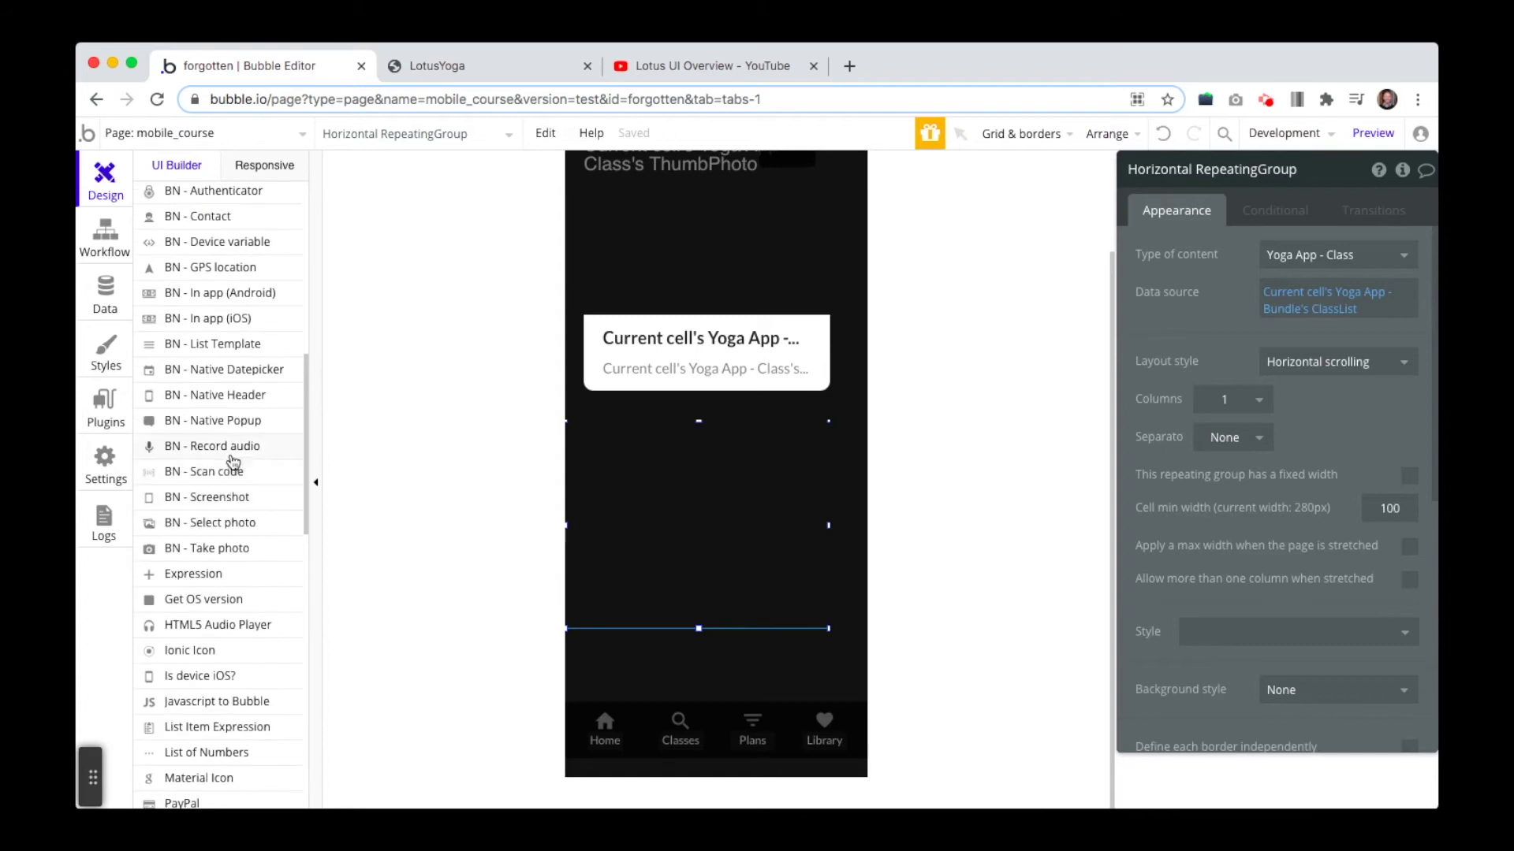
{"action": "scroll", "coordinate": [221, 505], "scroll_direction": "up", "scroll_amount": 10}
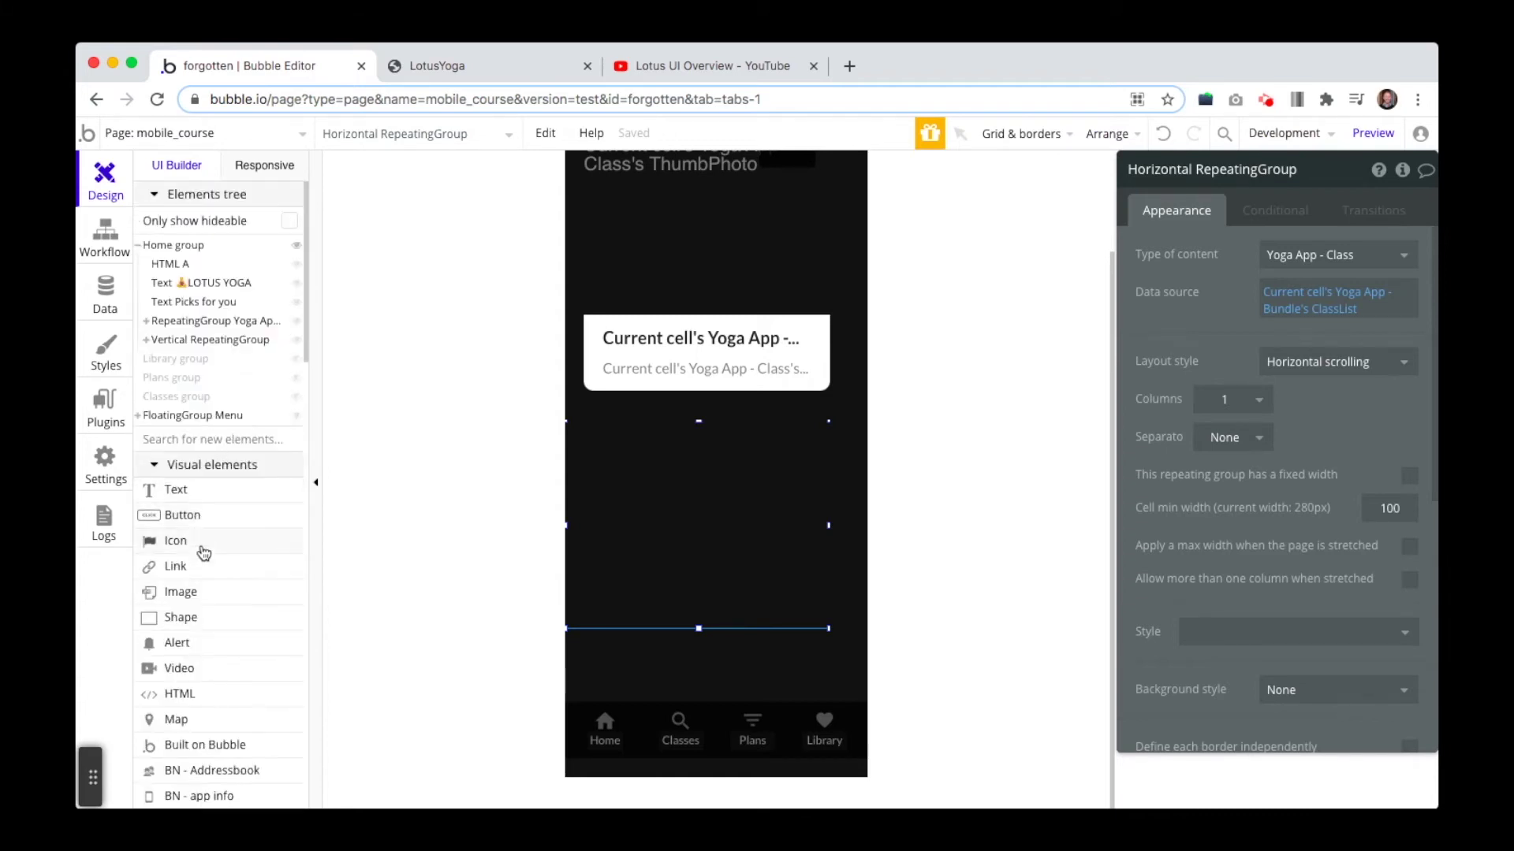
{"action": "left_click", "coordinate": [206, 599]}
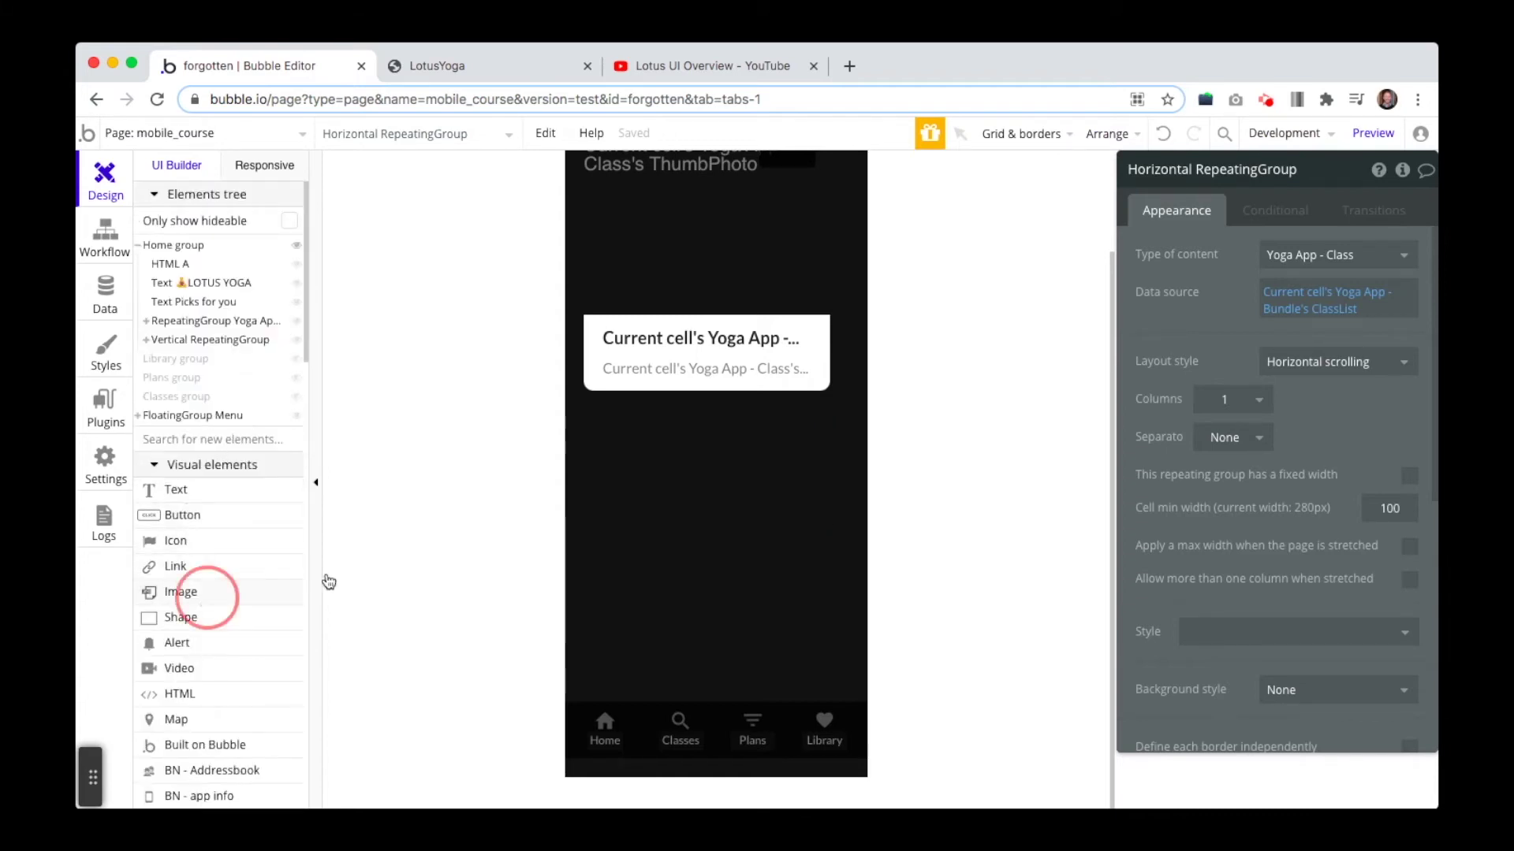
{"action": "left_click_drag", "start_coordinate": [637, 458], "coordinate": [799, 533]}
{"action": "left_click", "coordinate": [612, 507]}
{"action": "left_click", "coordinate": [683, 503]}
Position the new image at X 20 and Y 0 in the Horizontal RepeatingGroup's cell
{"action": "scroll", "coordinate": [1287, 590], "scroll_direction": "down", "scroll_amount": 5}
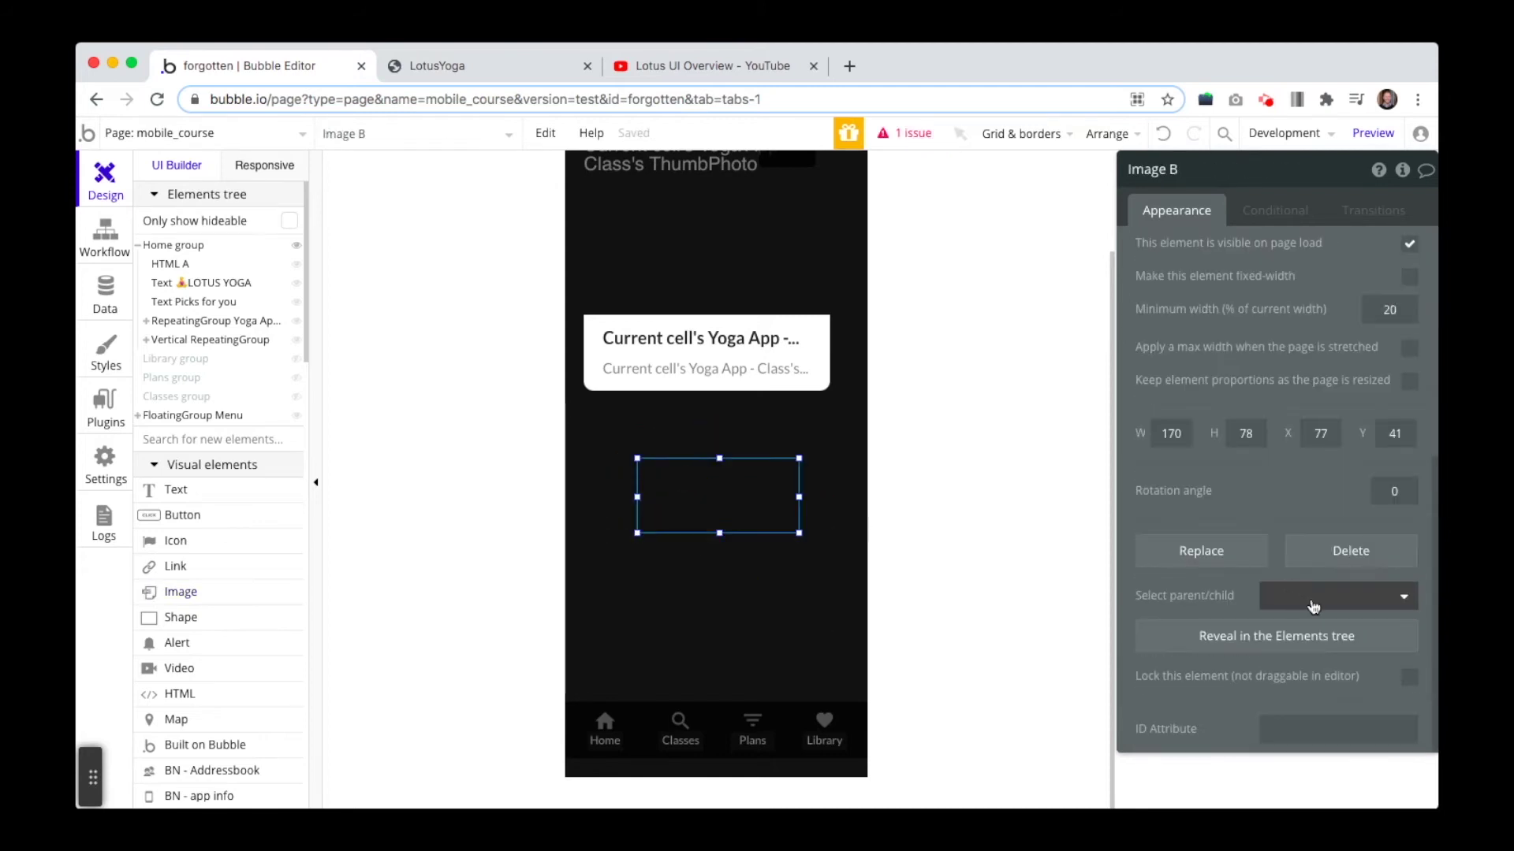
{"action": "type", "text": "20"}
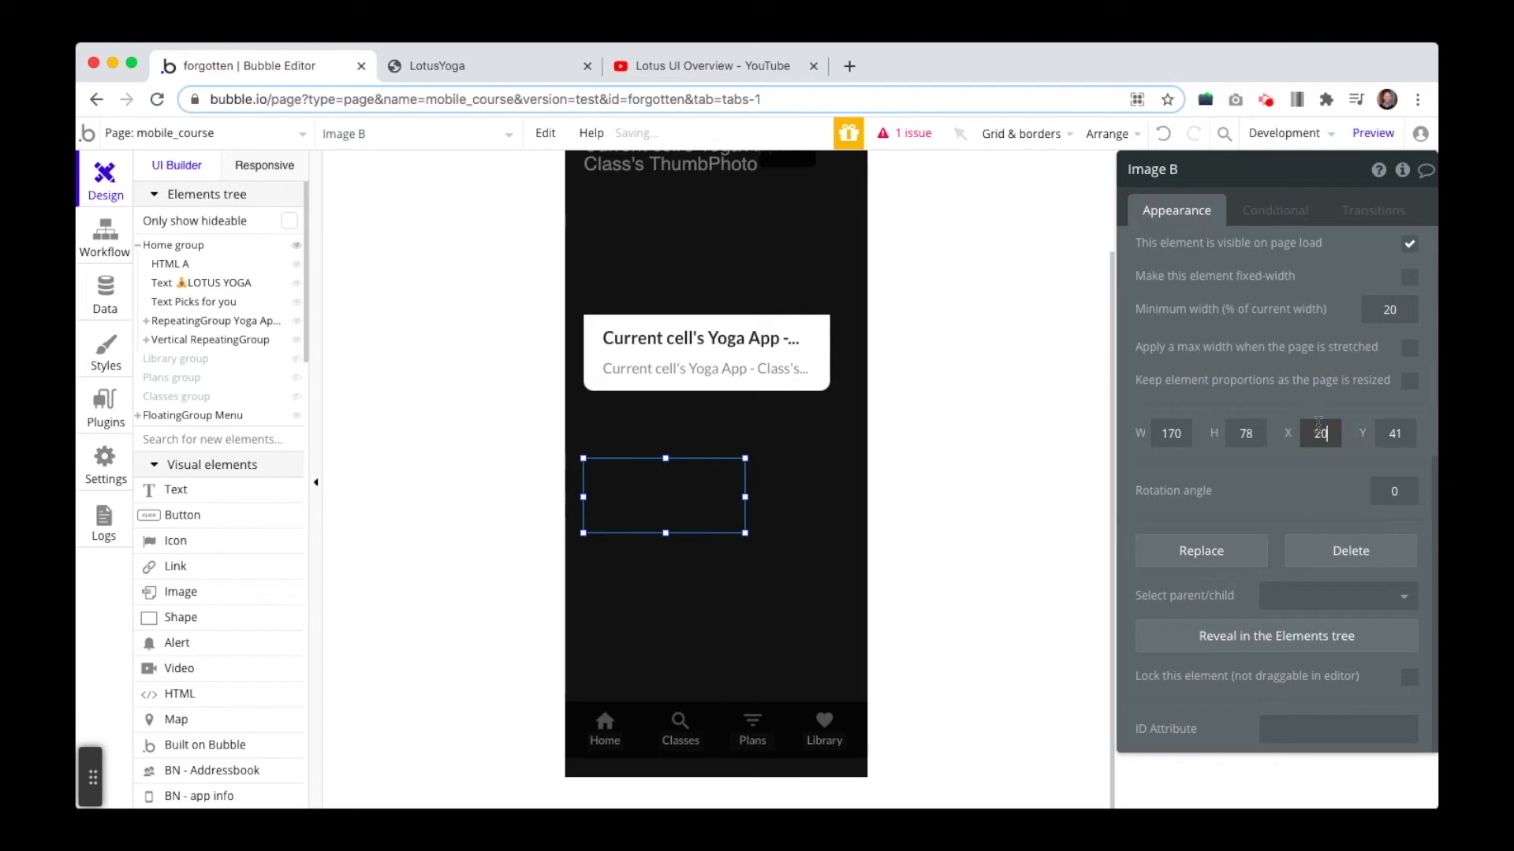
{"action": "double_click", "coordinate": [1396, 435]}
{"action": "left_click_drag", "start_coordinate": [663, 470], "coordinate": [710, 557]}
{"action": "left_click", "coordinate": [709, 557]}
{"action": "left_click", "coordinate": [692, 456]}
Set the new image's width to 240 px and its height to 160 px
{"action": "left_click", "coordinate": [1170, 433]}
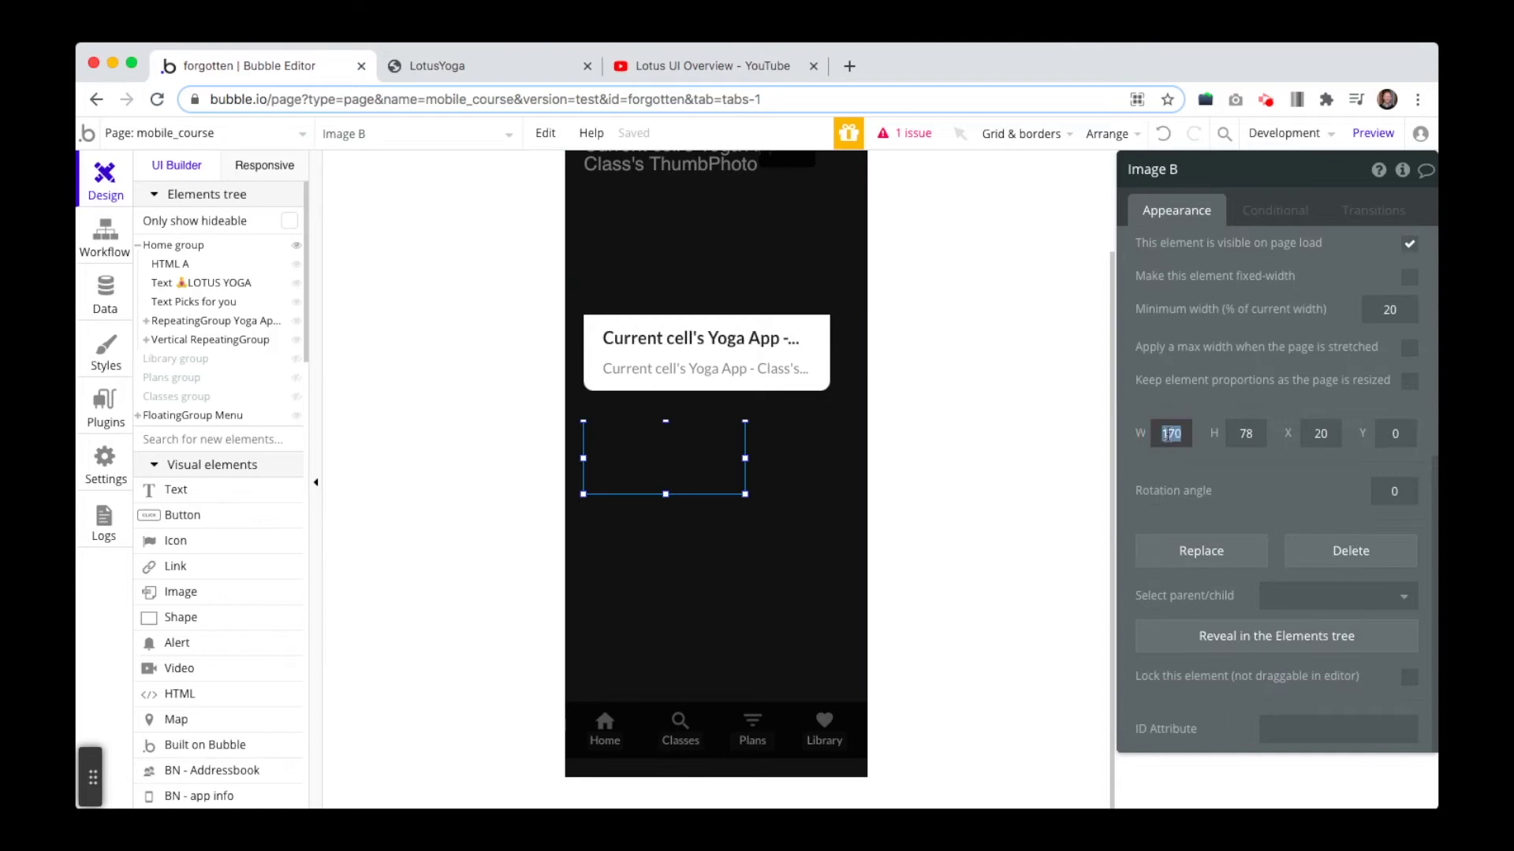
{"action": "type", "text": "240"}
{"action": "left_click", "coordinate": [697, 577]}
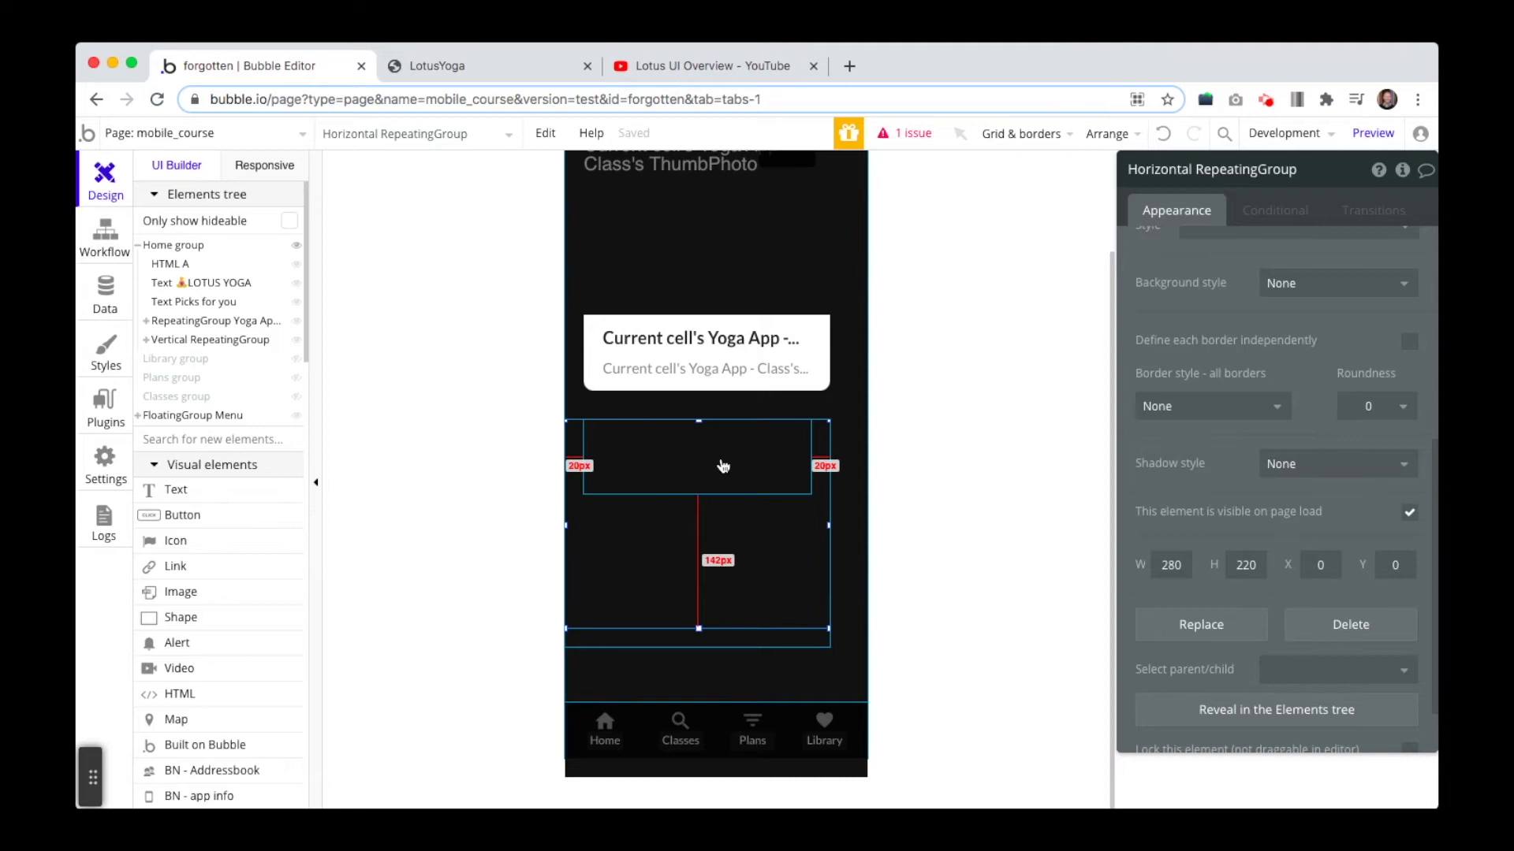
{"action": "left_click_drag", "start_coordinate": [704, 495], "coordinate": [713, 557]}
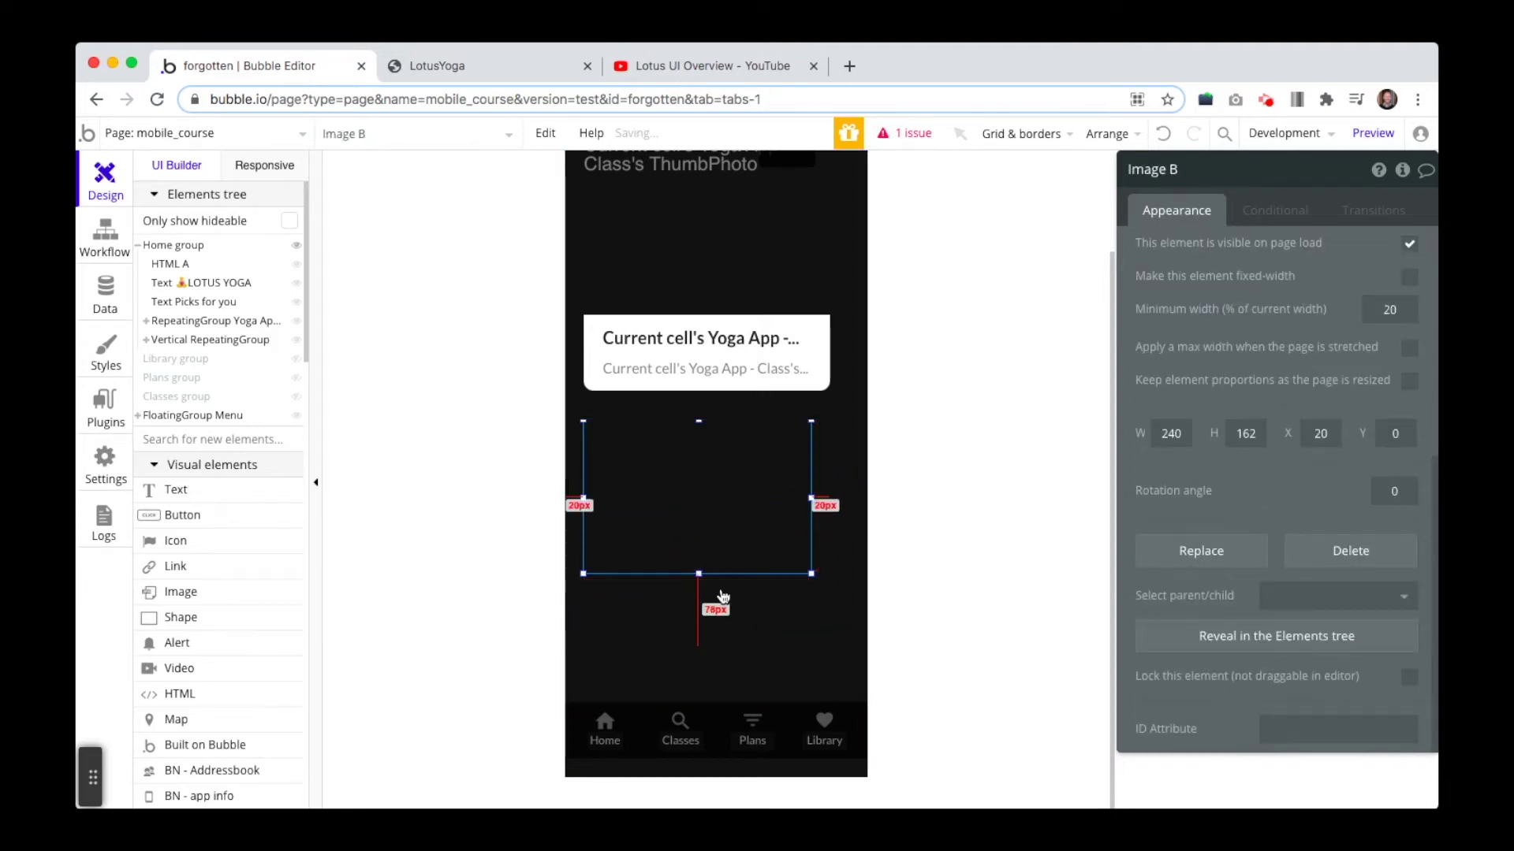
{"action": "left_click", "coordinate": [1258, 436]}
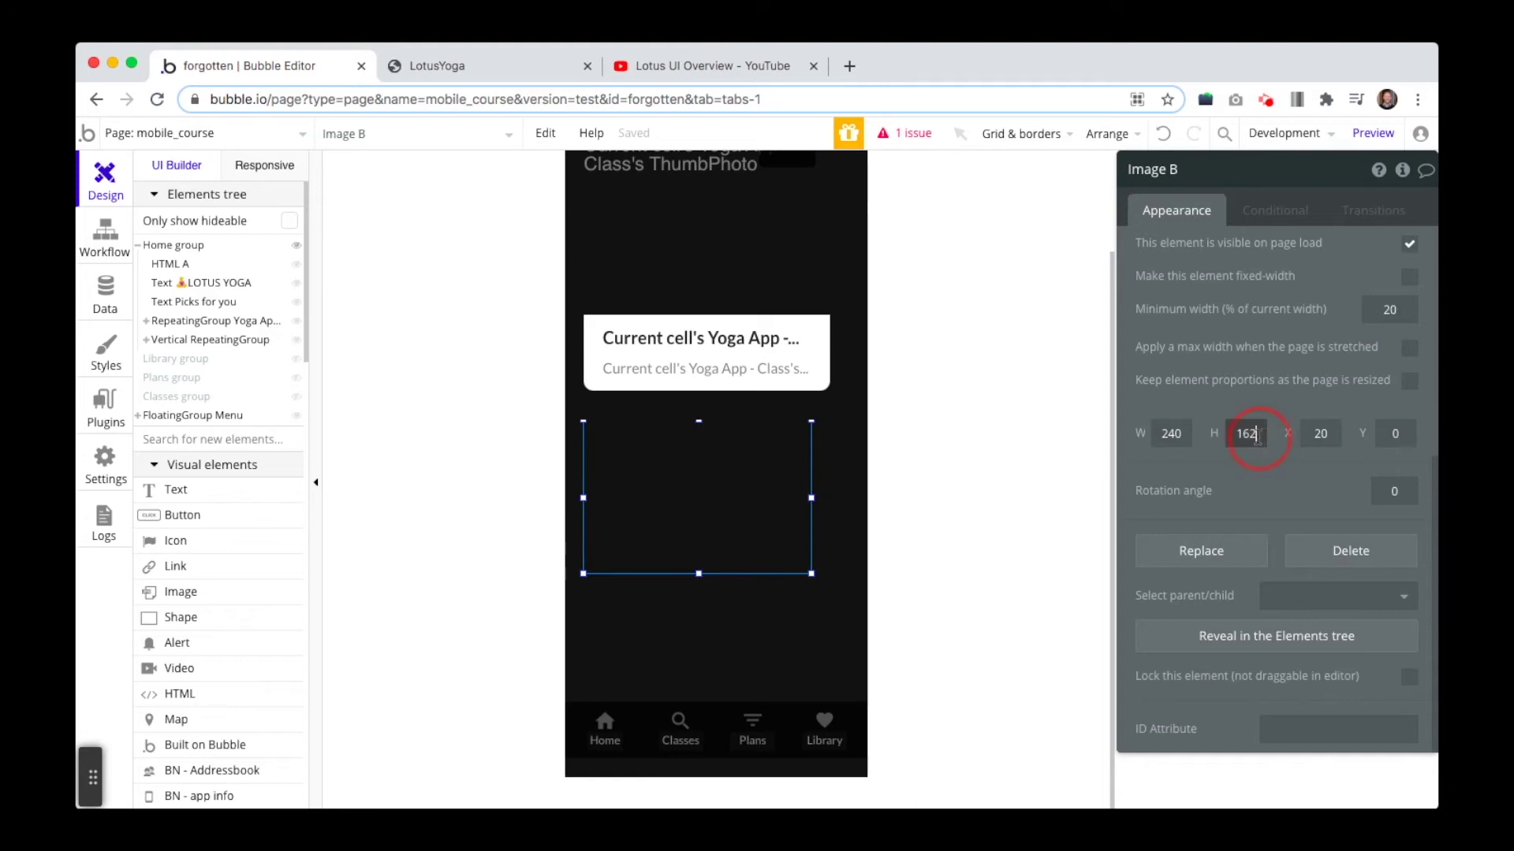
{"action": "key", "text": "Return"}
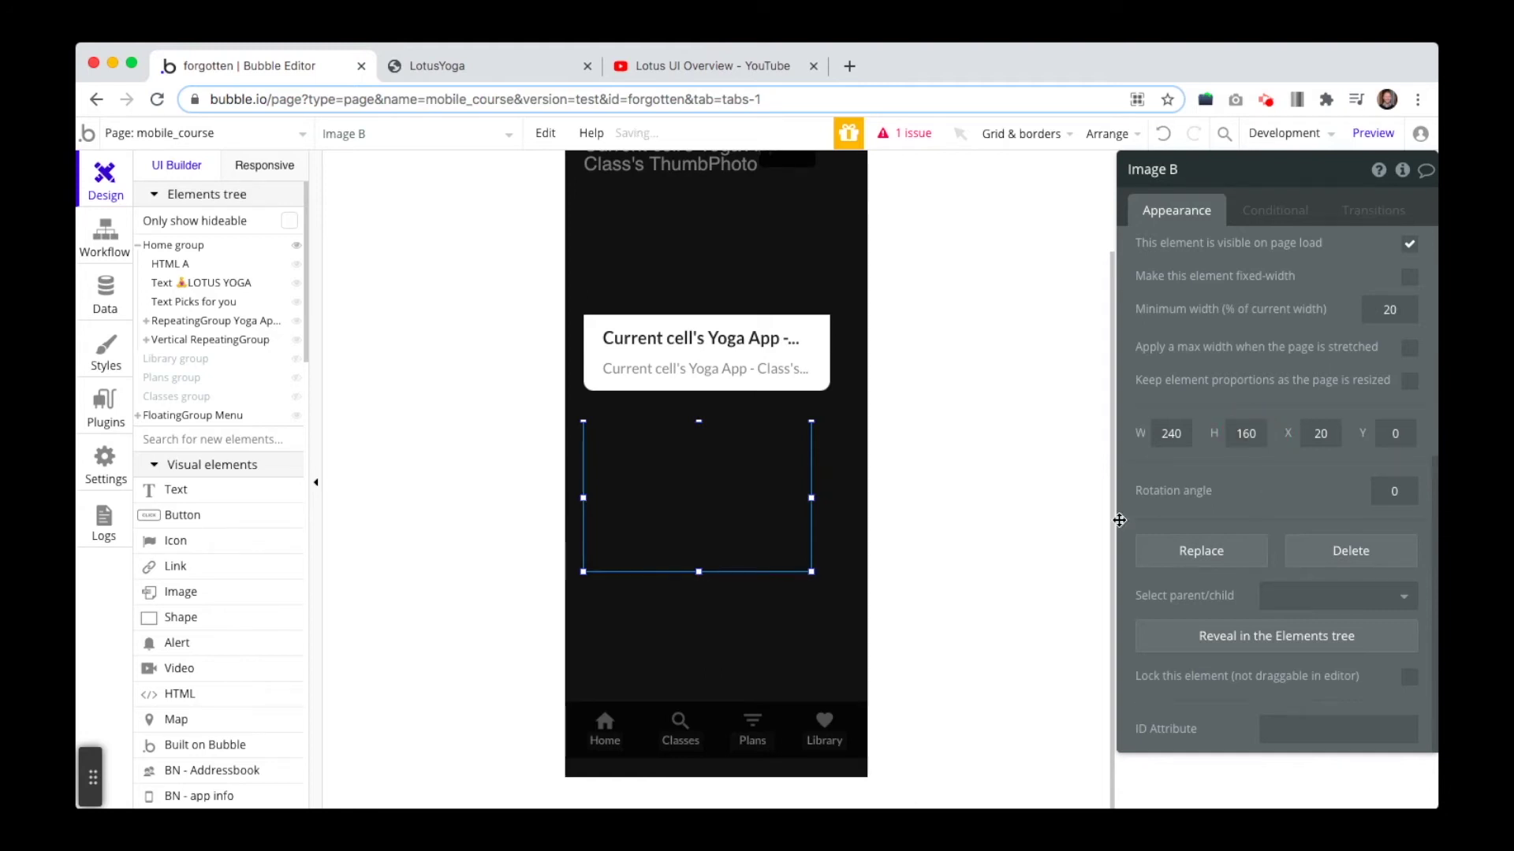
Set the image's dynamic source to Current cell's Yoga App - Class's ThumbPhoto and its run-mode rendering to Stretch
{"action": "scroll", "coordinate": [1173, 342], "scroll_direction": "up", "scroll_amount": 5}
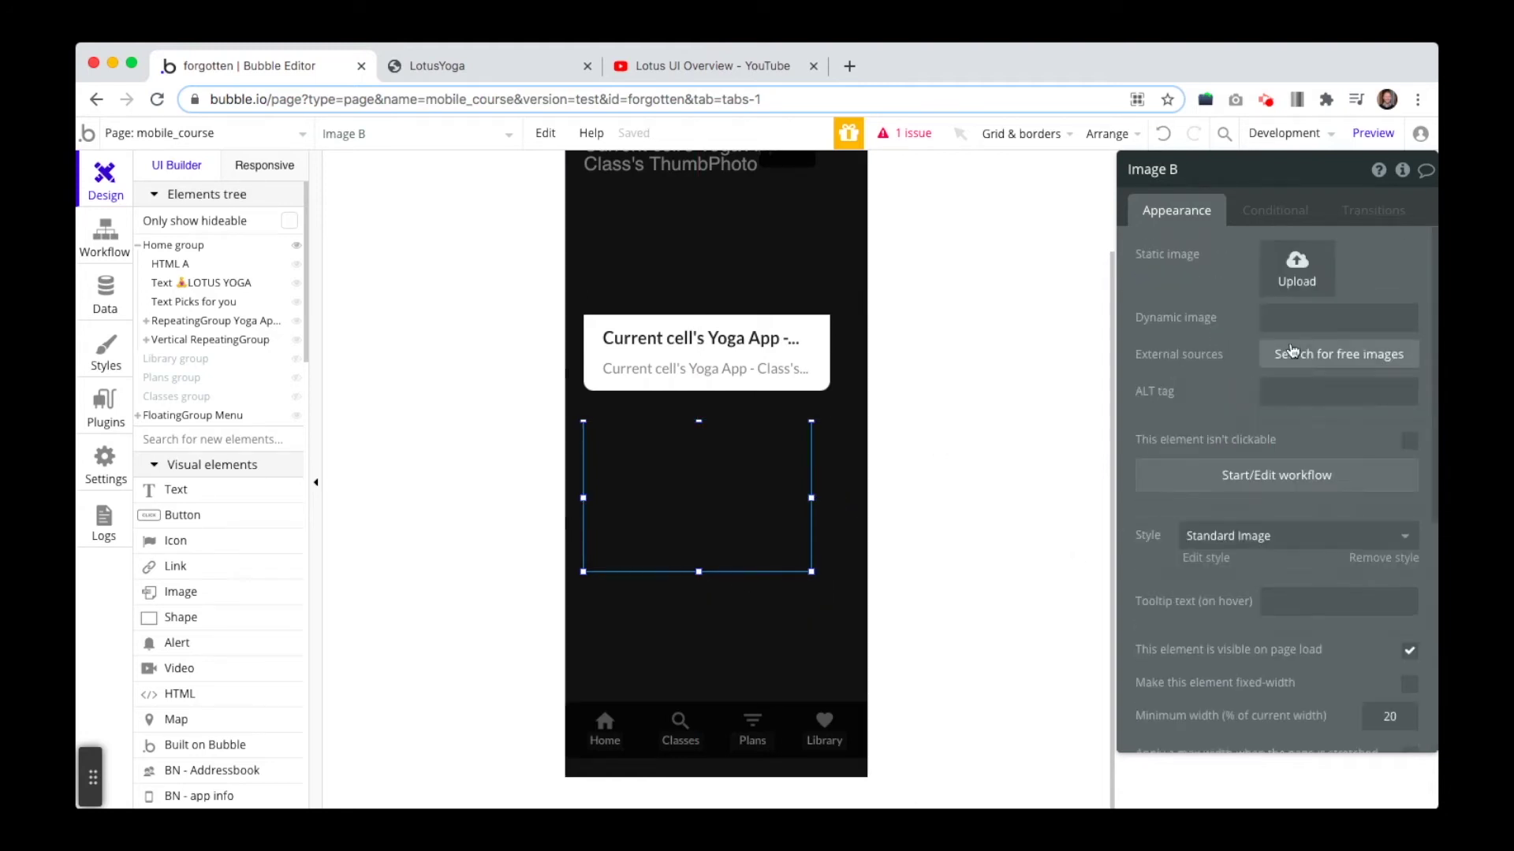
{"action": "left_click", "coordinate": [1293, 320]}
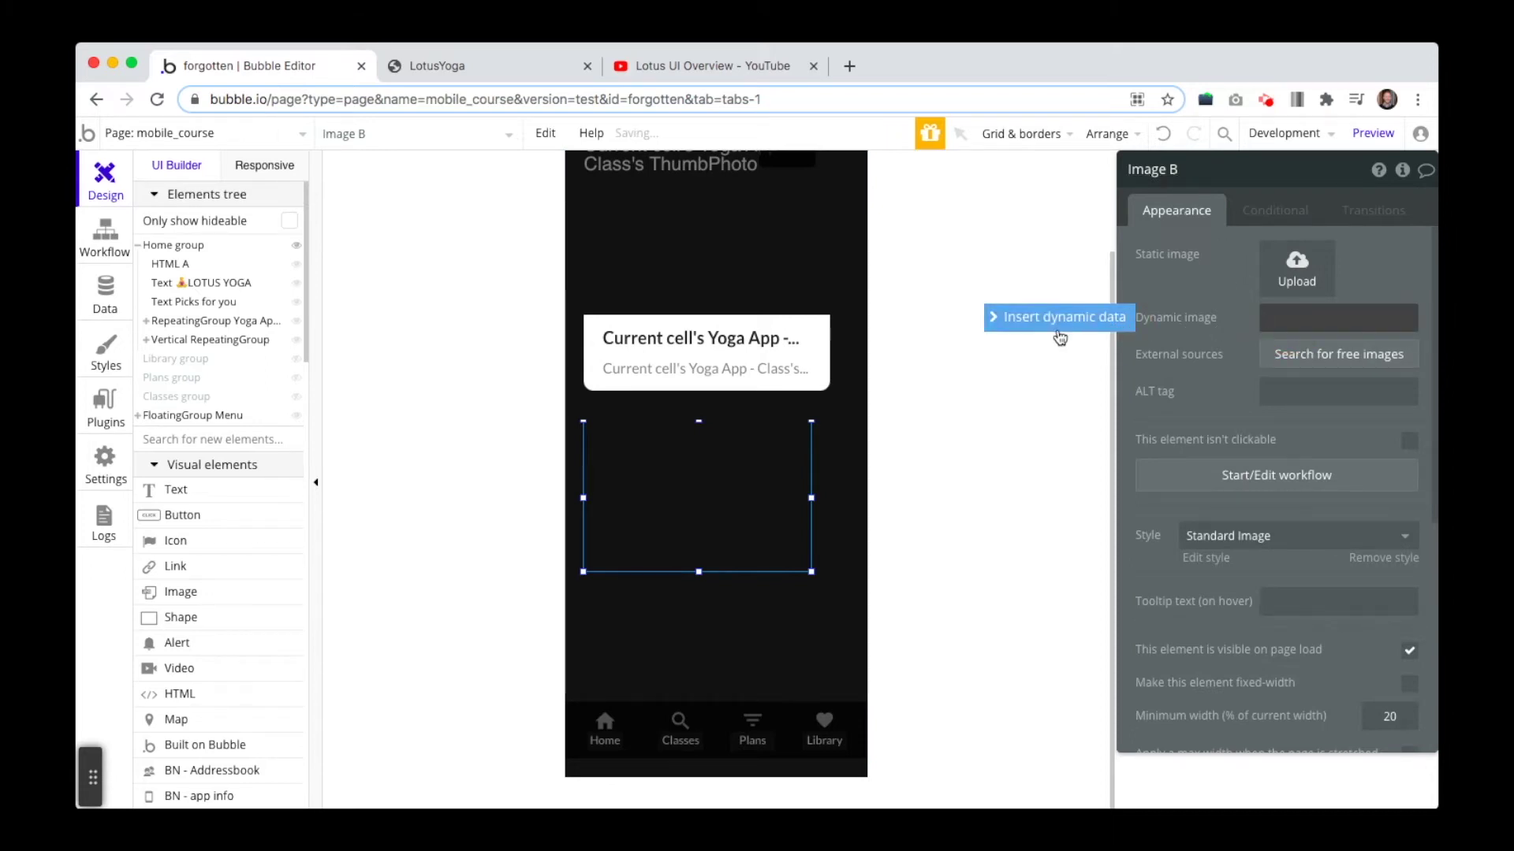
{"action": "left_click", "coordinate": [1062, 322]}
{"action": "left_click", "coordinate": [1287, 370]}
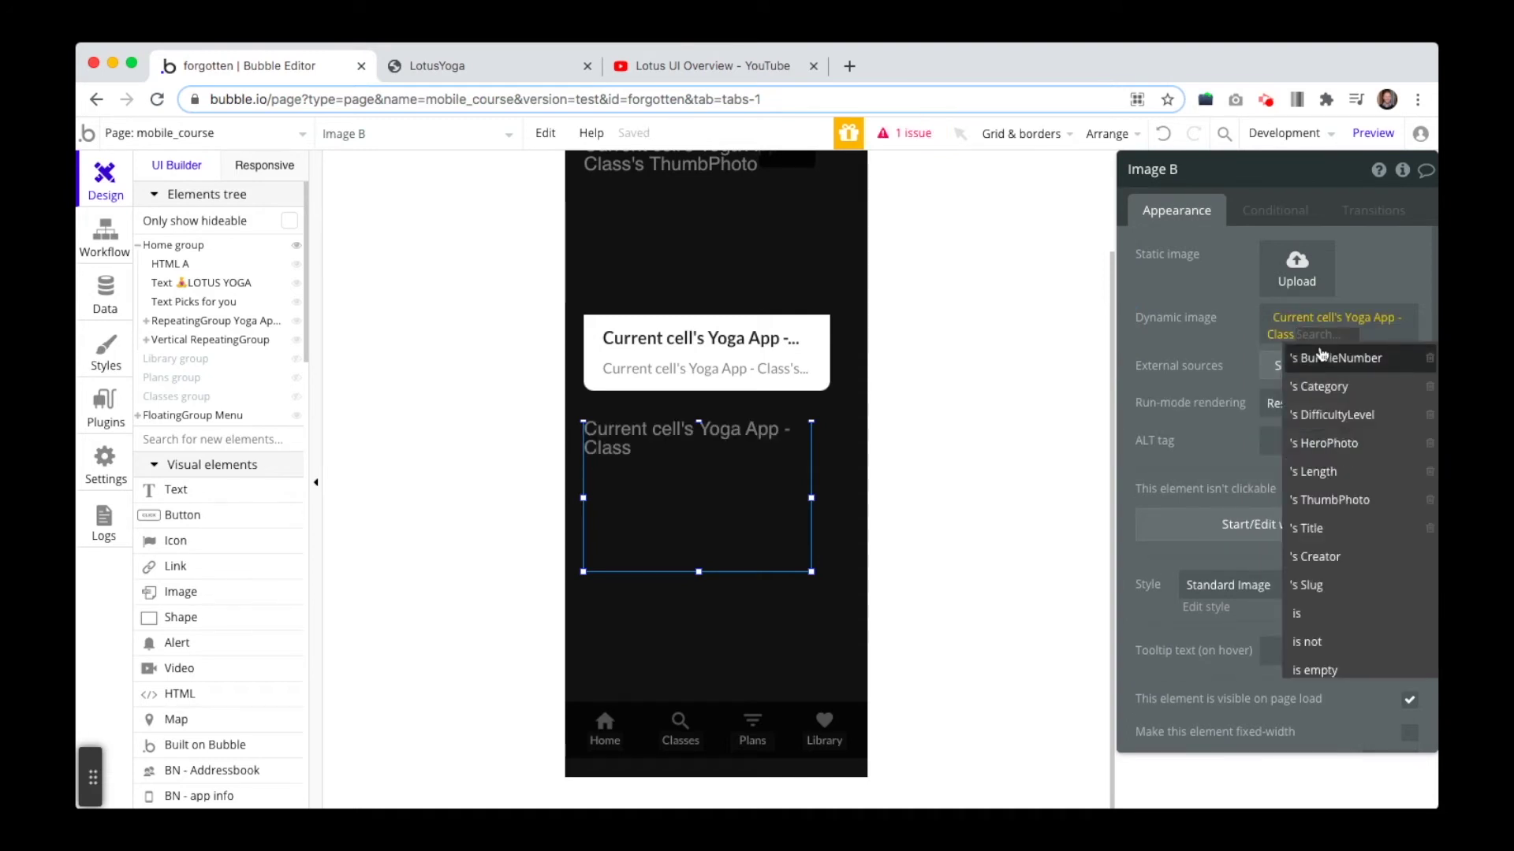
{"action": "left_click", "coordinate": [1358, 501]}
{"action": "left_click", "coordinate": [1324, 402]}
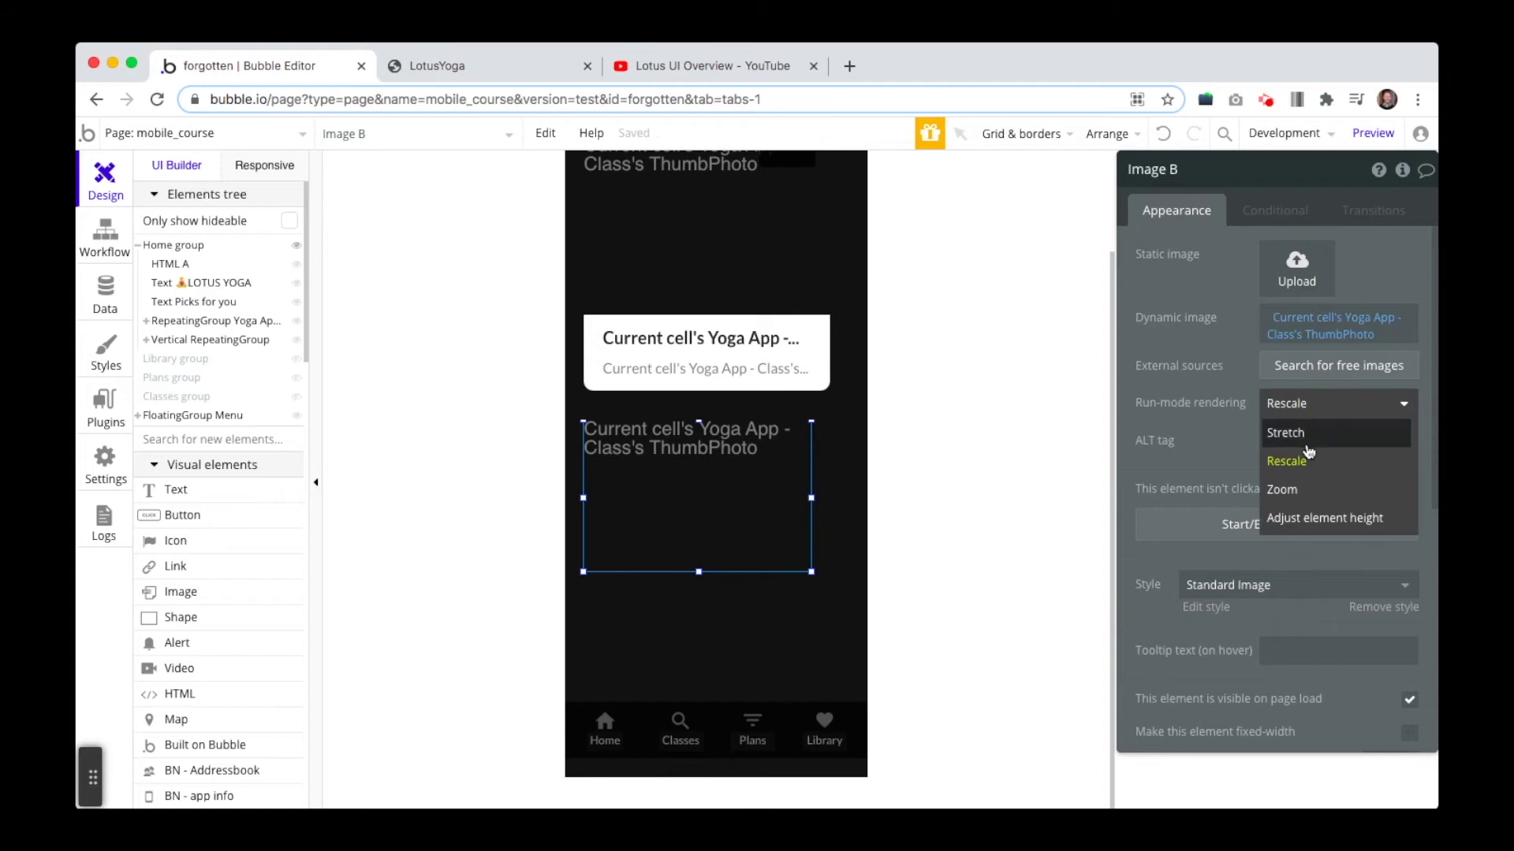
{"action": "left_click", "coordinate": [1308, 433]}
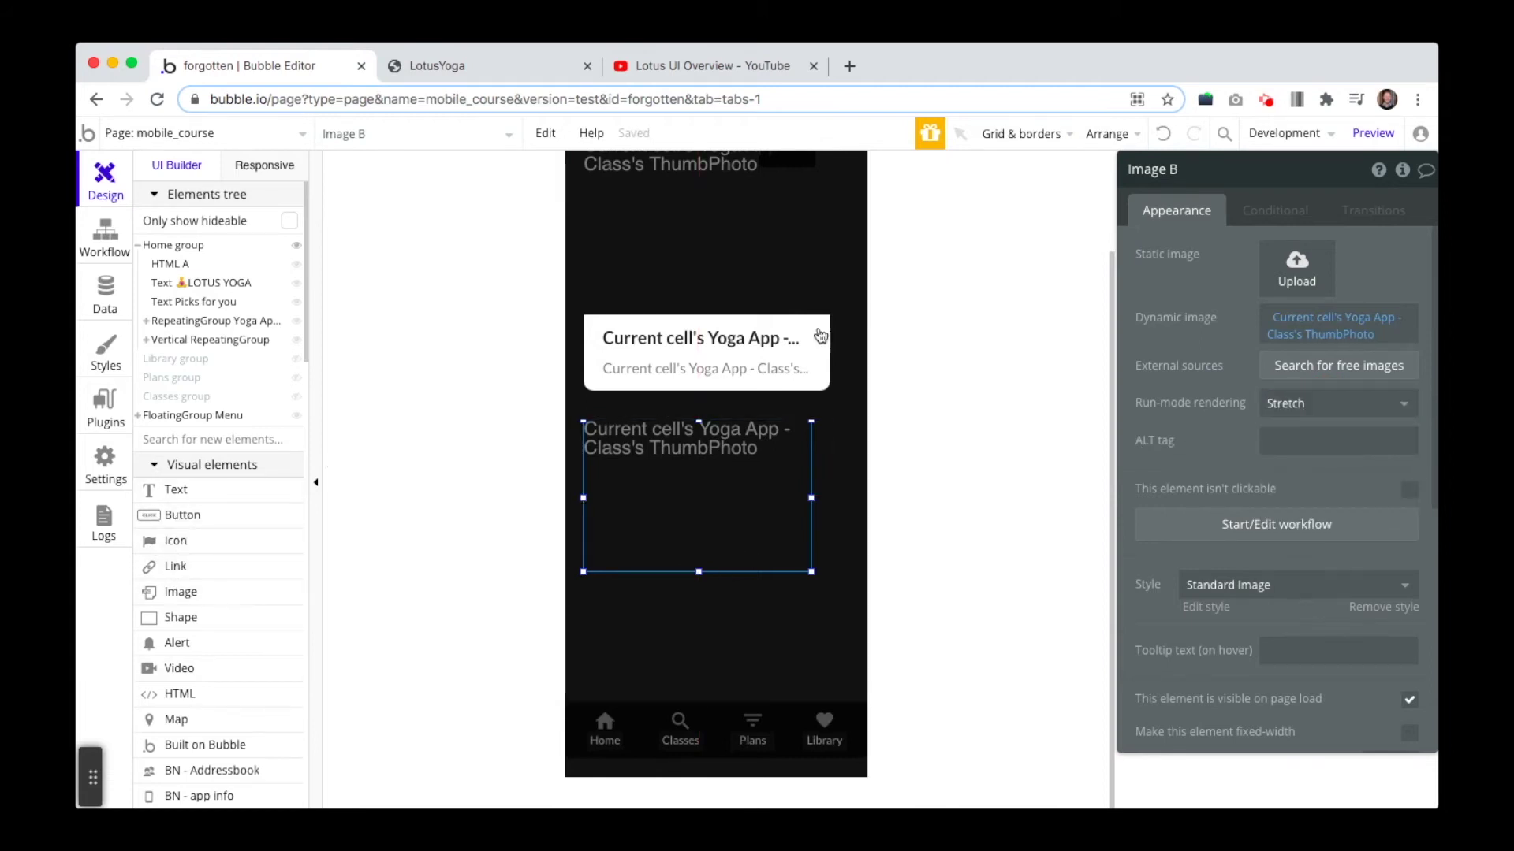
Try to place a copy of the Picks for you card's class title over the new image, and undo it
{"action": "scroll", "coordinate": [821, 338], "scroll_direction": "up", "scroll_amount": 3}
{"action": "left_click", "coordinate": [692, 458]}
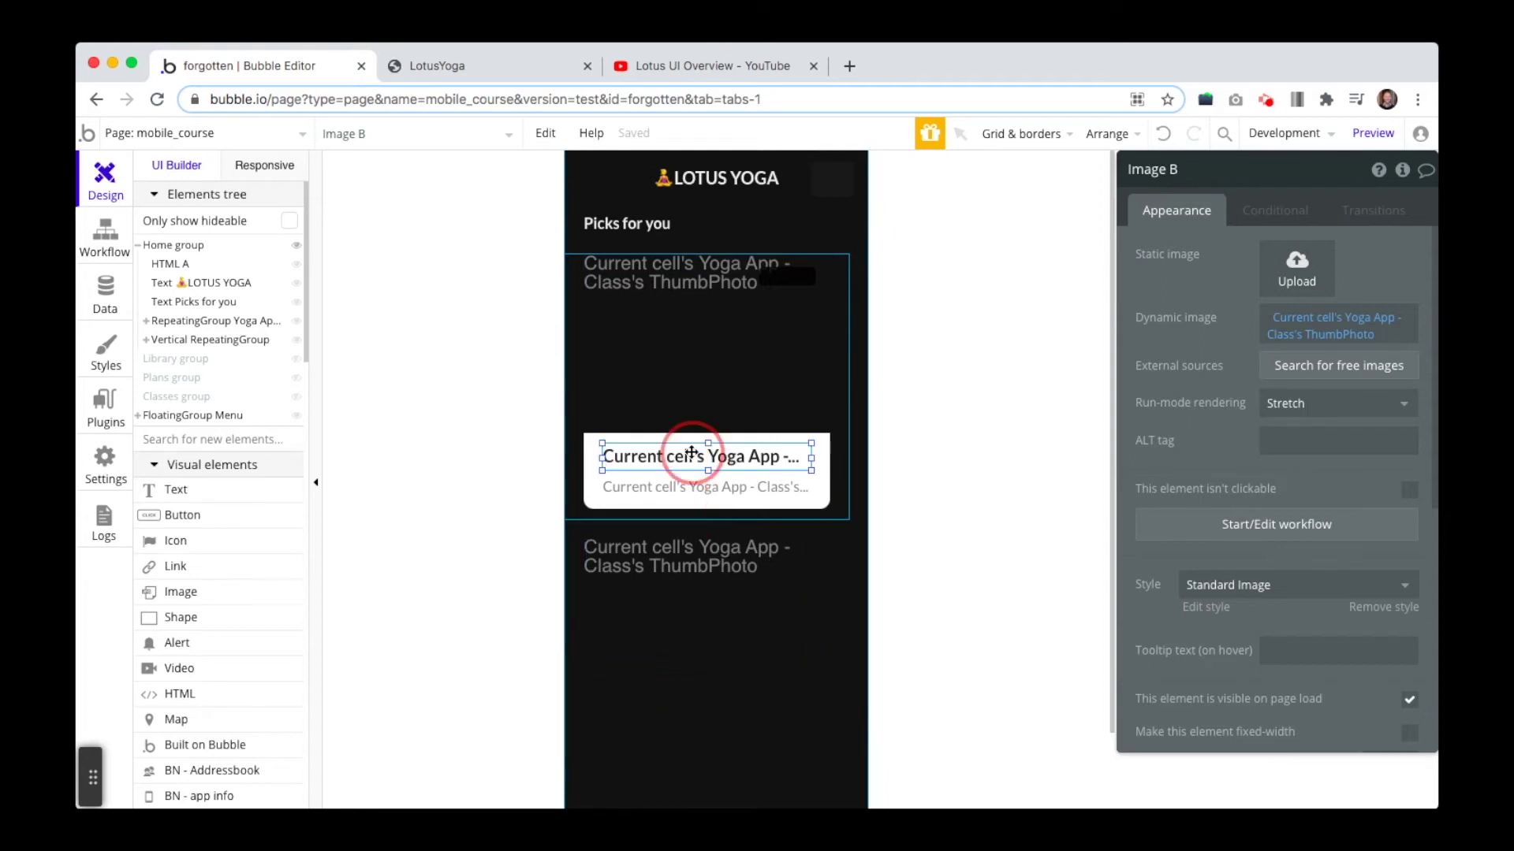
{"action": "left_click_drag", "start_coordinate": [694, 461], "coordinate": [746, 652]}
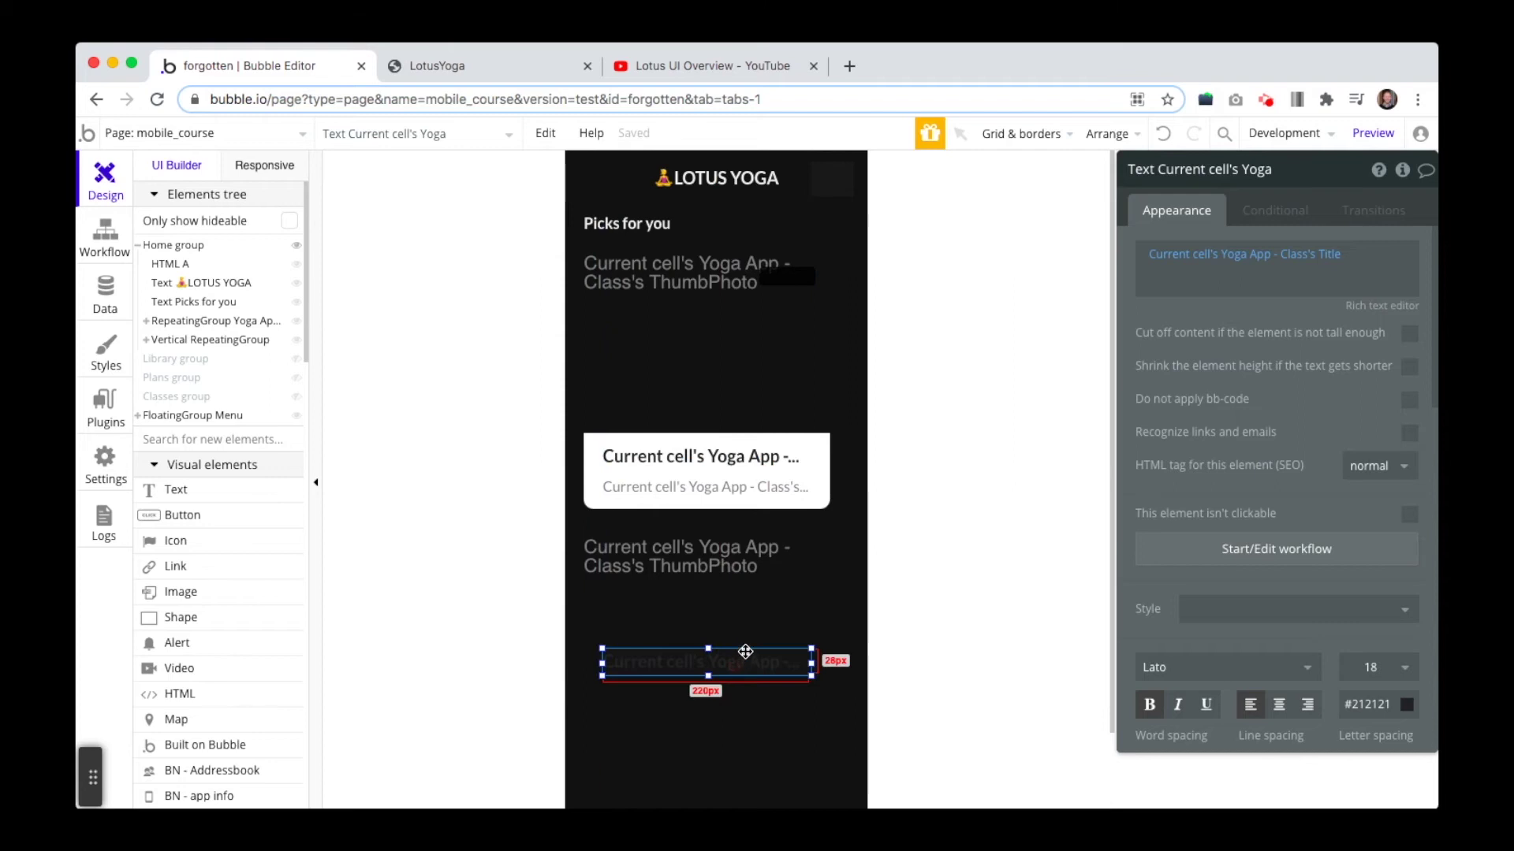
{"action": "scroll", "coordinate": [720, 623], "scroll_direction": "down", "scroll_amount": 3}
{"action": "left_click", "coordinate": [673, 497]}
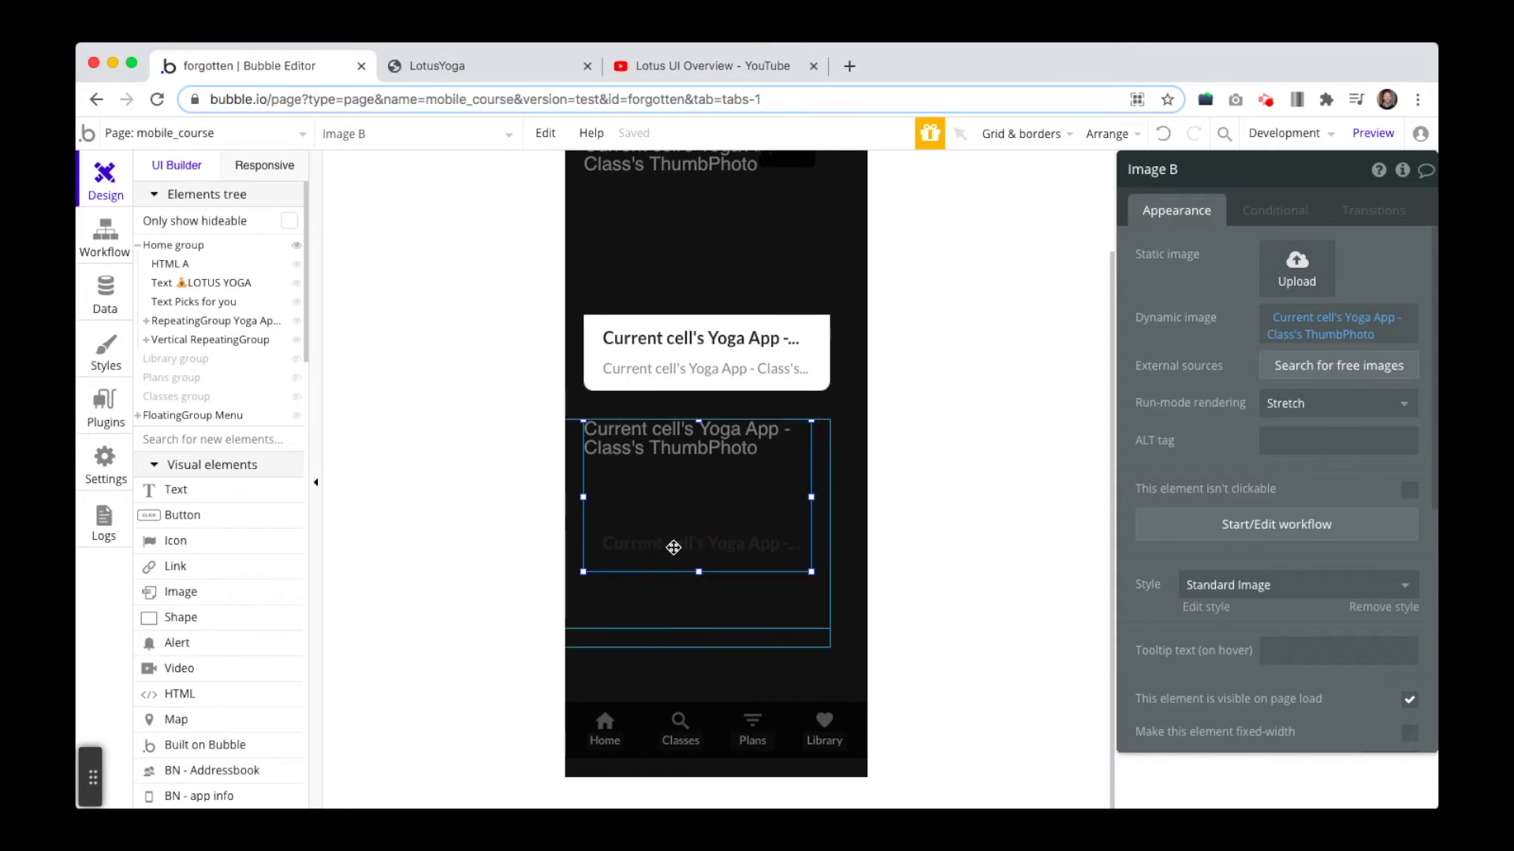
{"action": "left_click", "coordinate": [1162, 135]}
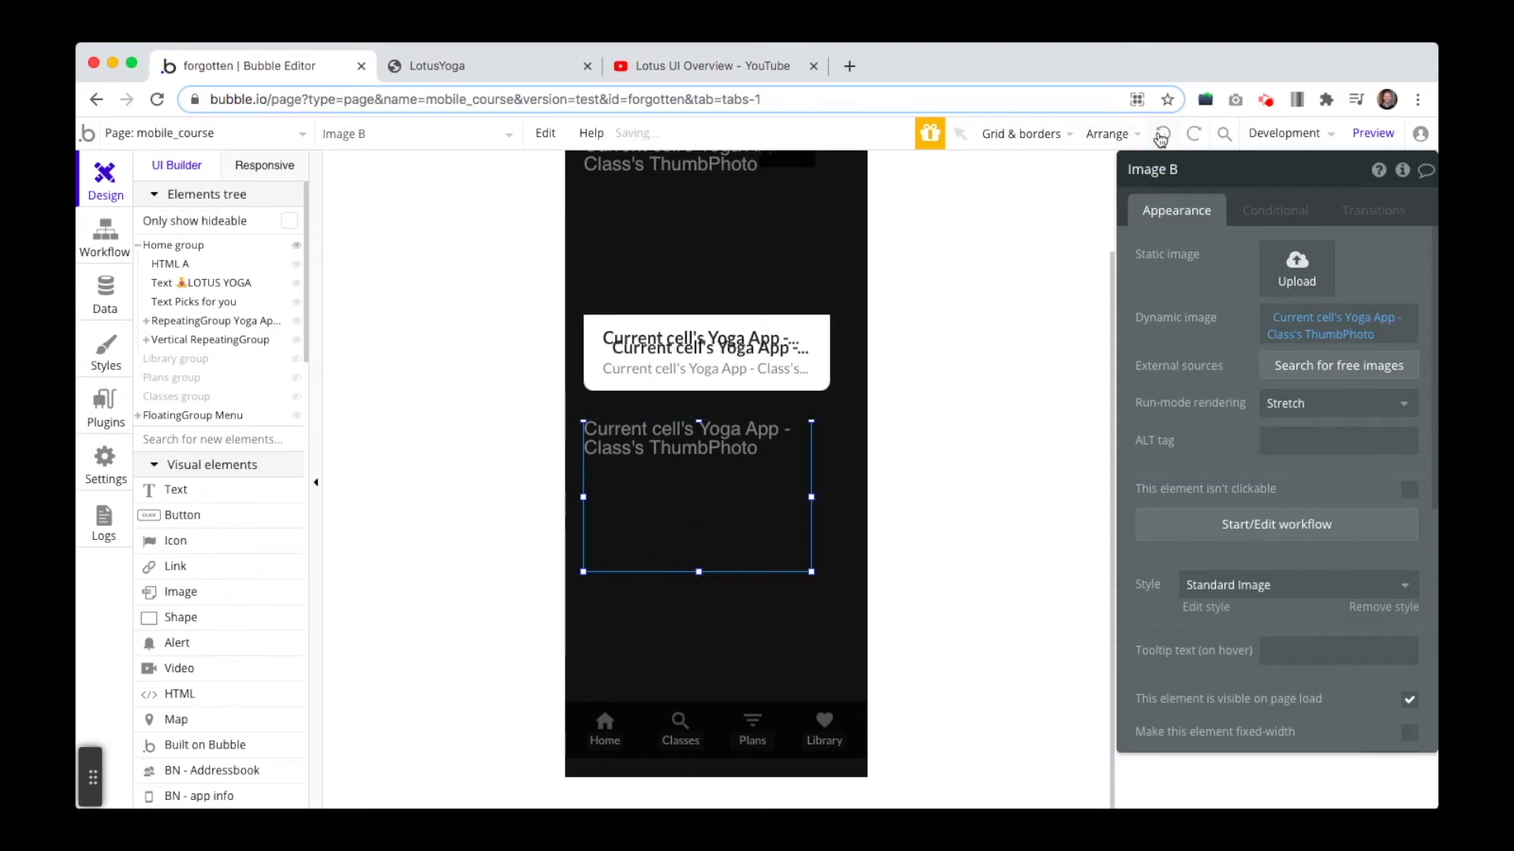
Copy the Picks for you card's title, grey subtitle text and white shape into the Horizontal RepeatingGroup, over the lower part of its image
{"action": "left_click", "coordinate": [786, 339]}
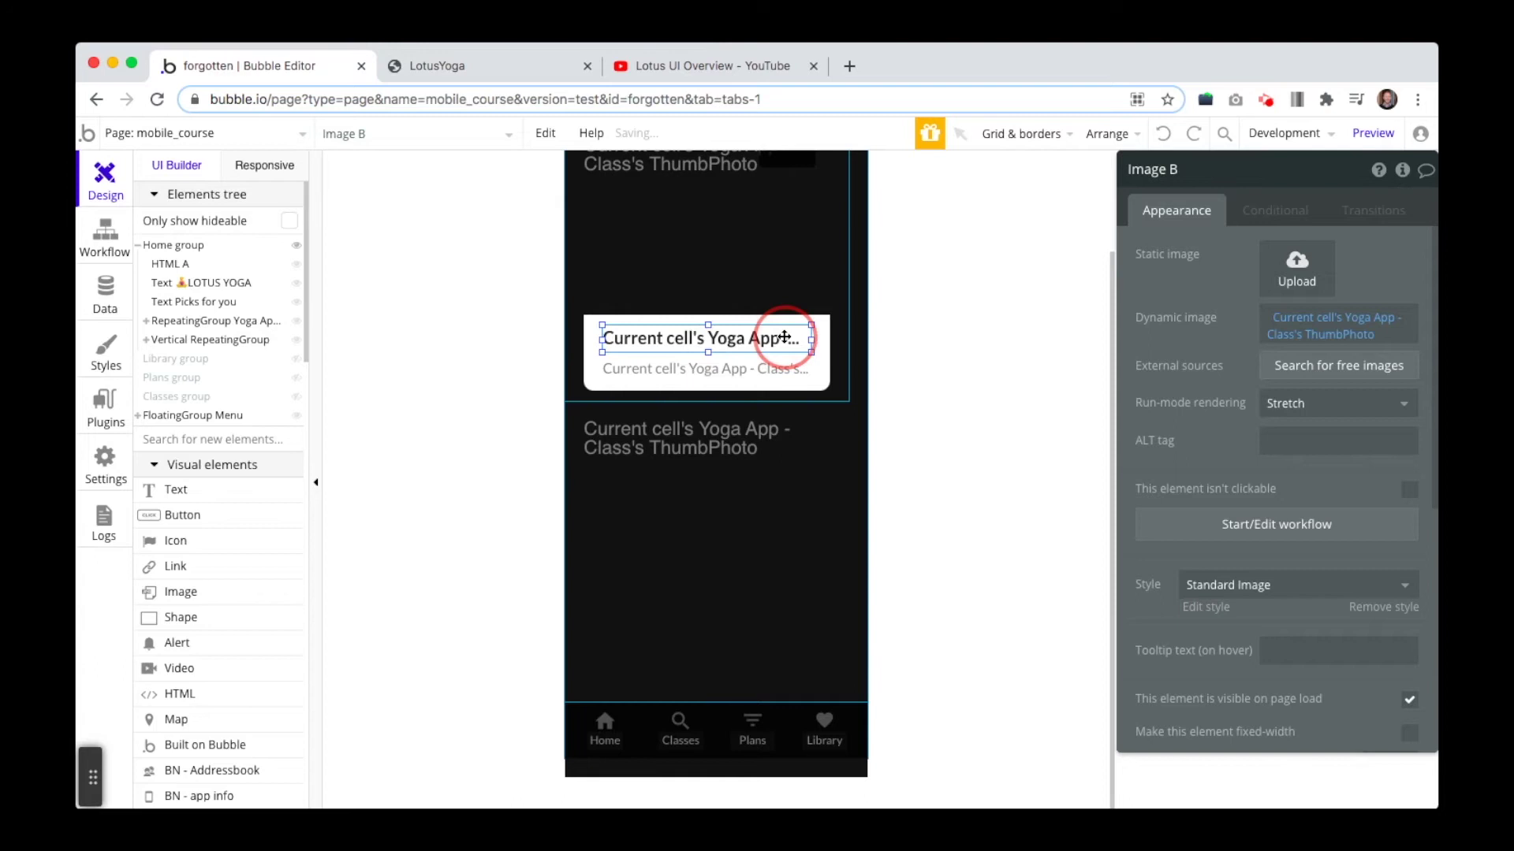
{"action": "left_click", "coordinate": [732, 386], "text": "shift"}
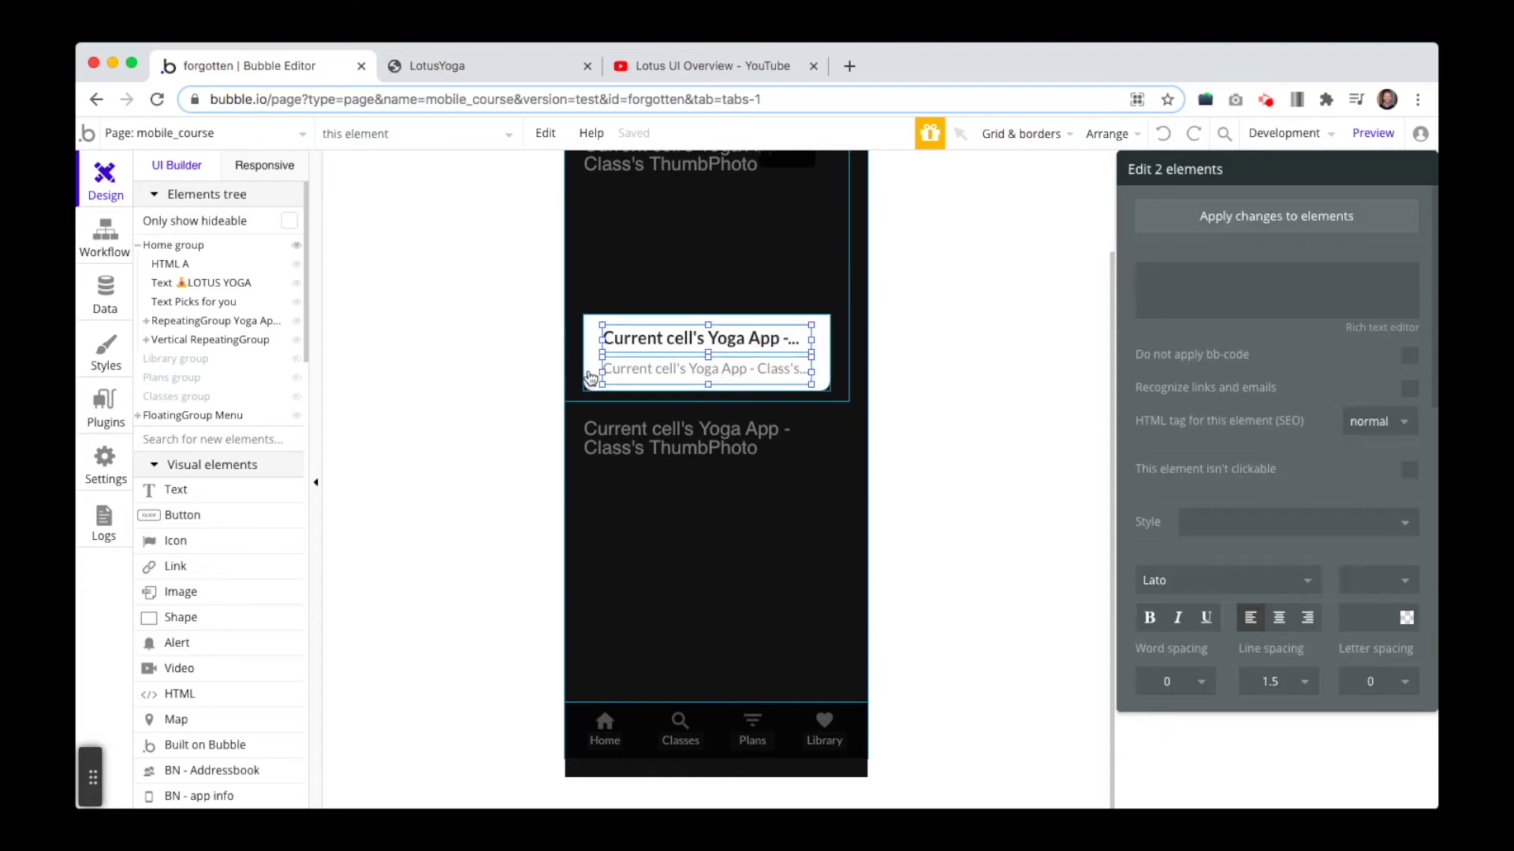
{"action": "left_click", "coordinate": [589, 371], "text": "shift"}
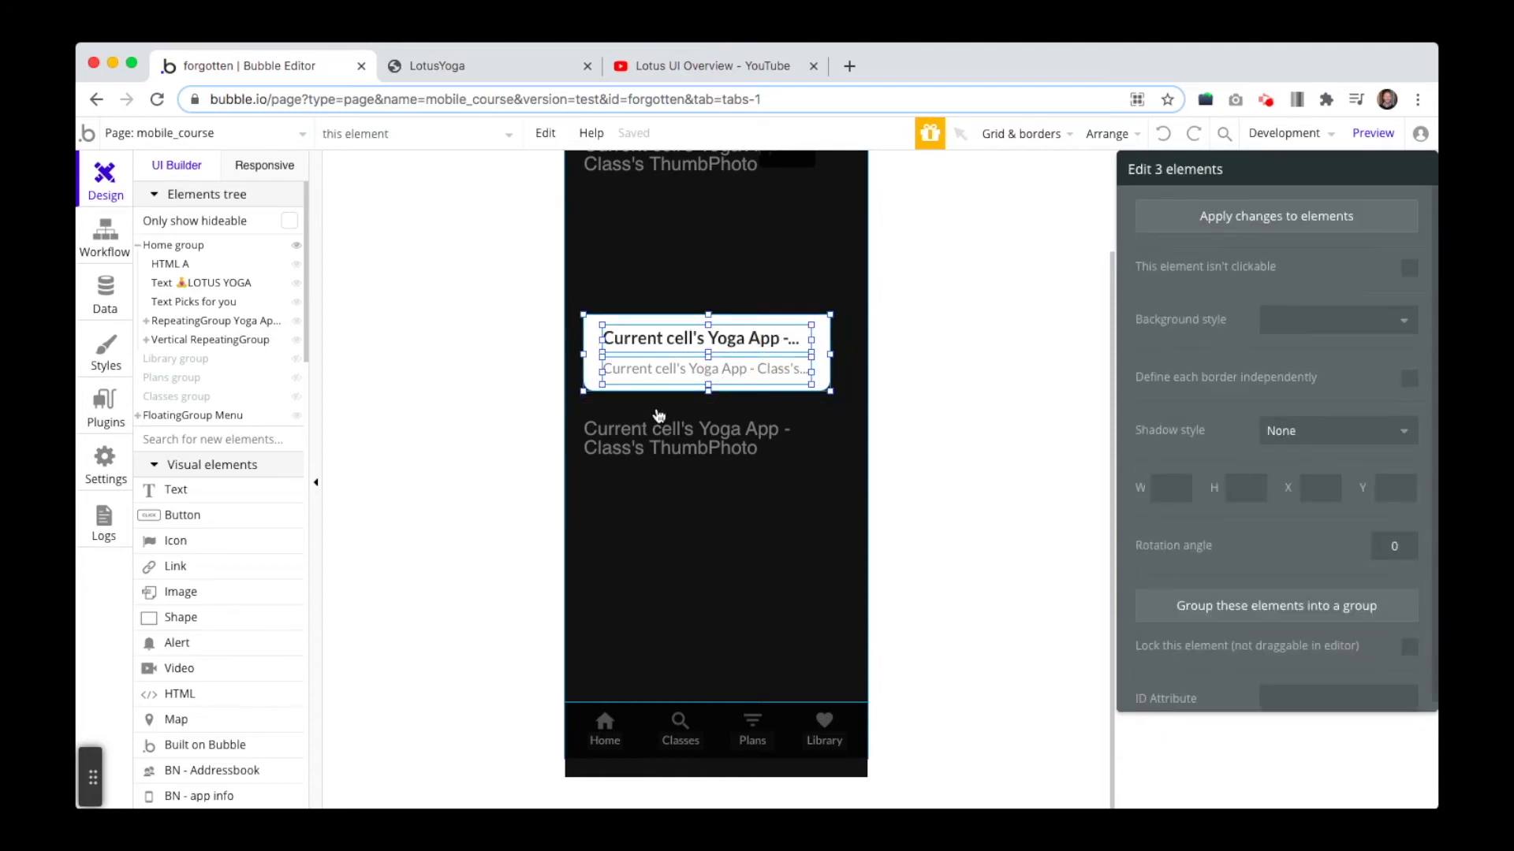
{"action": "key", "text": "Delete"}
{"action": "left_click", "coordinate": [607, 394]}
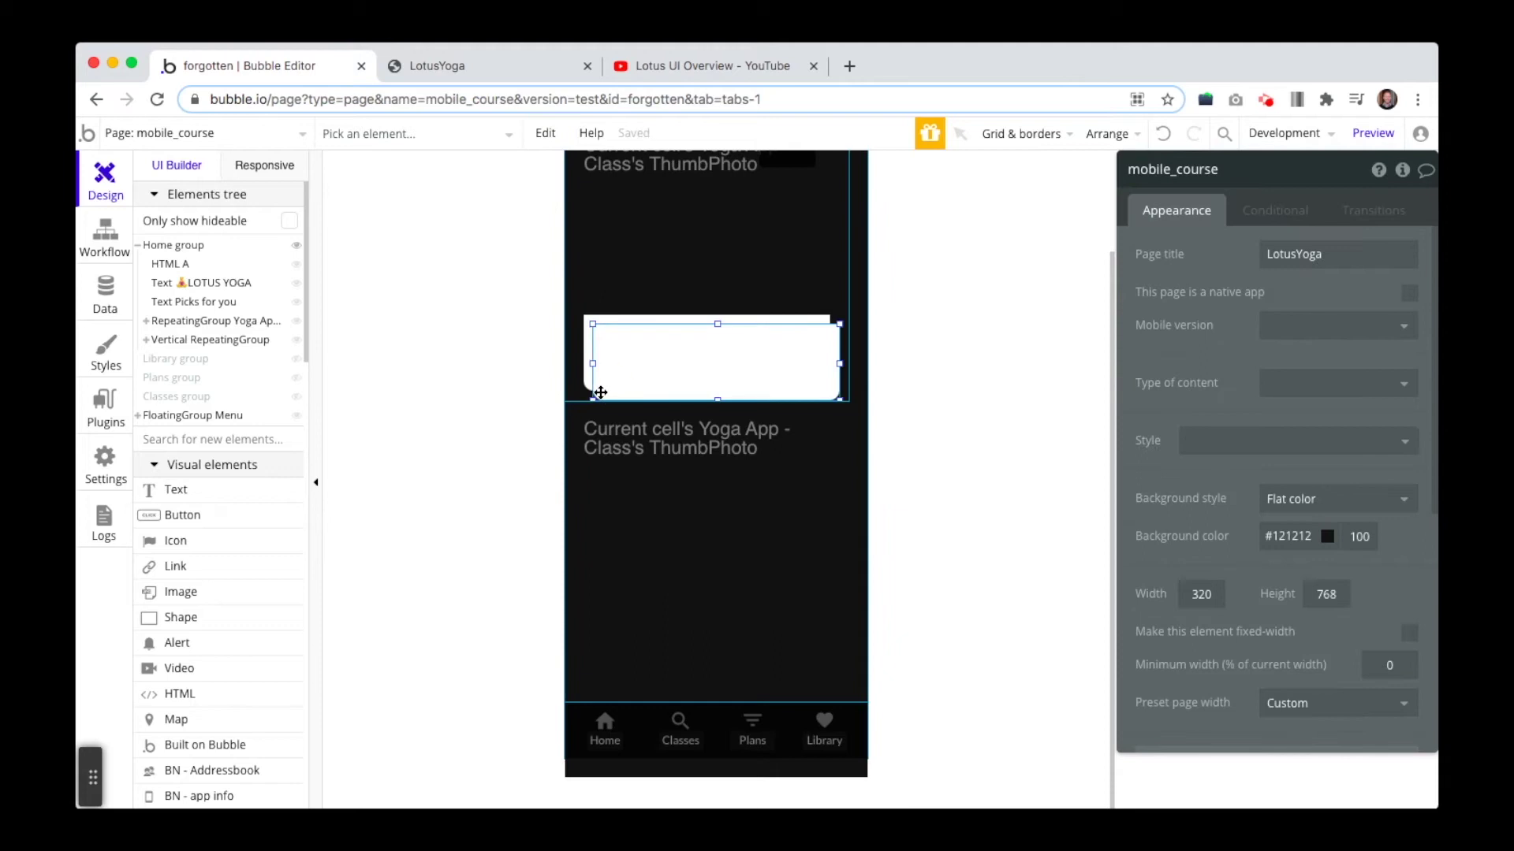
{"action": "key", "text": "ctrl+z"}
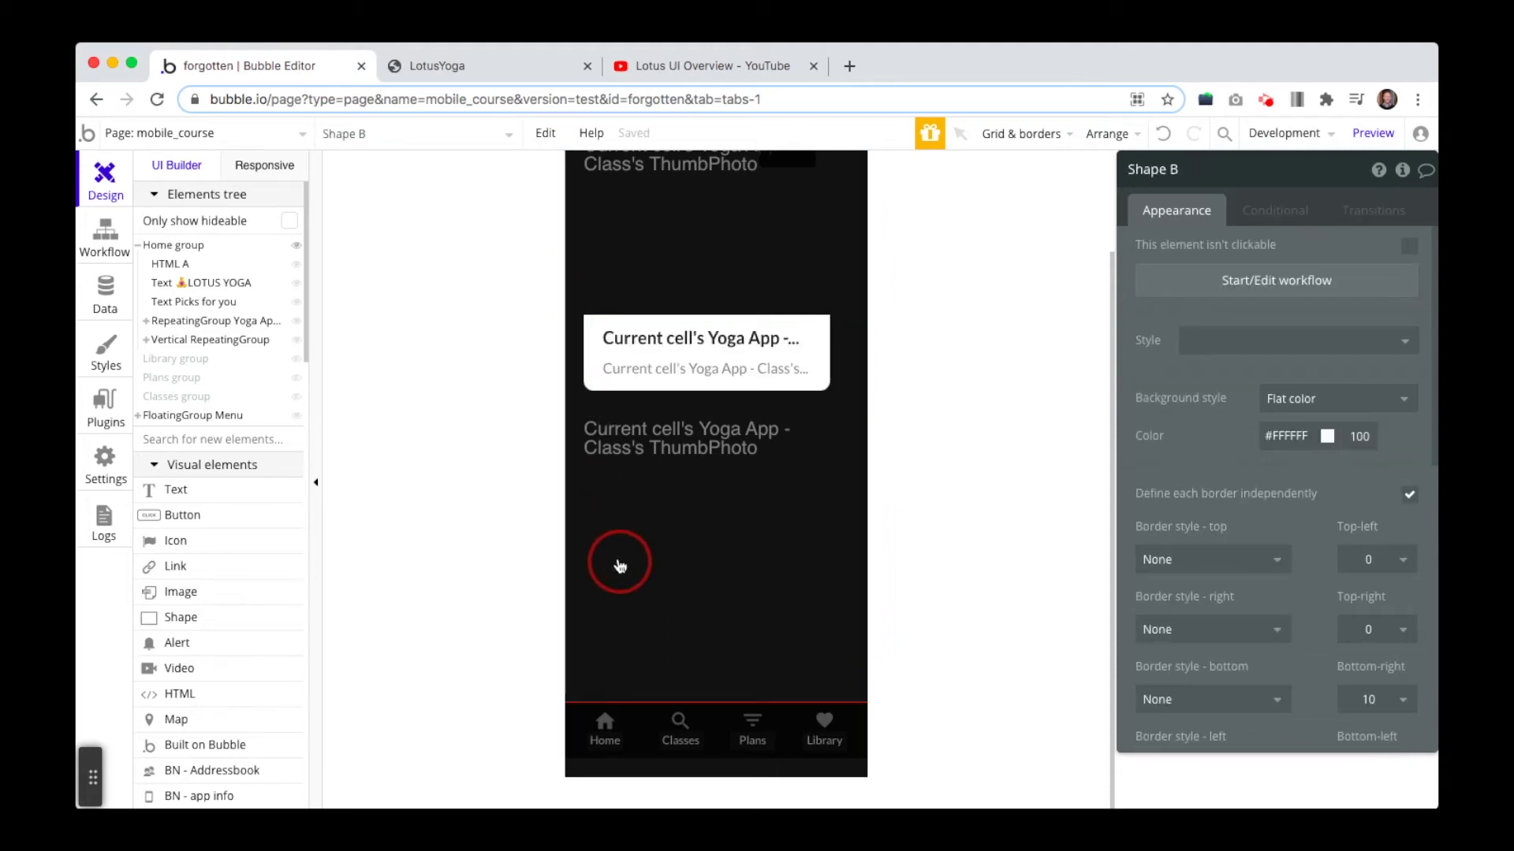
{"action": "left_click", "coordinate": [619, 566]}
{"action": "left_click_drag", "start_coordinate": [683, 523], "coordinate": [657, 531]}
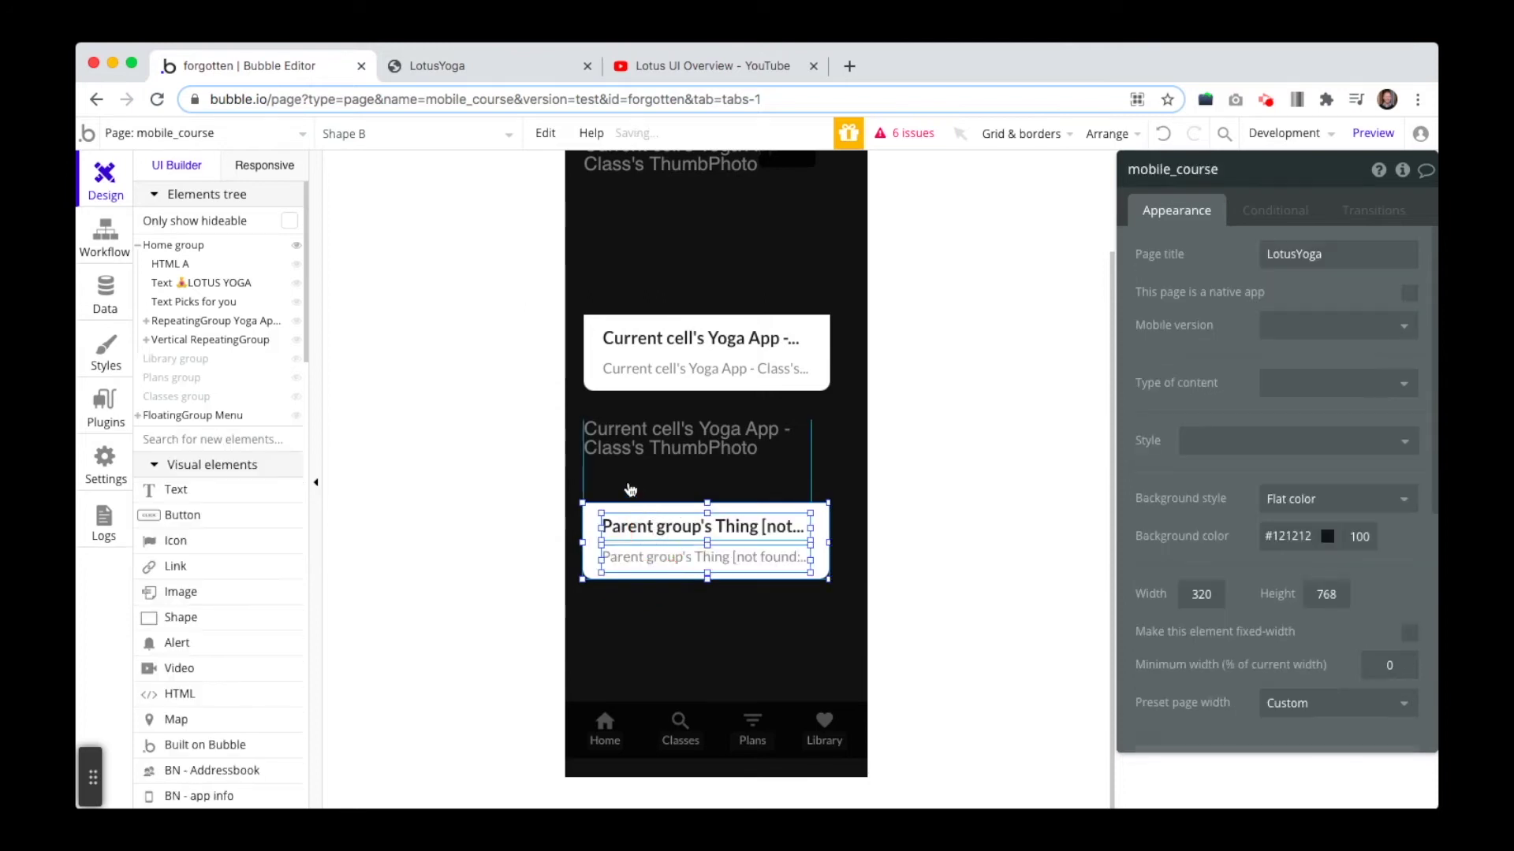
{"action": "left_click", "coordinate": [581, 507]}
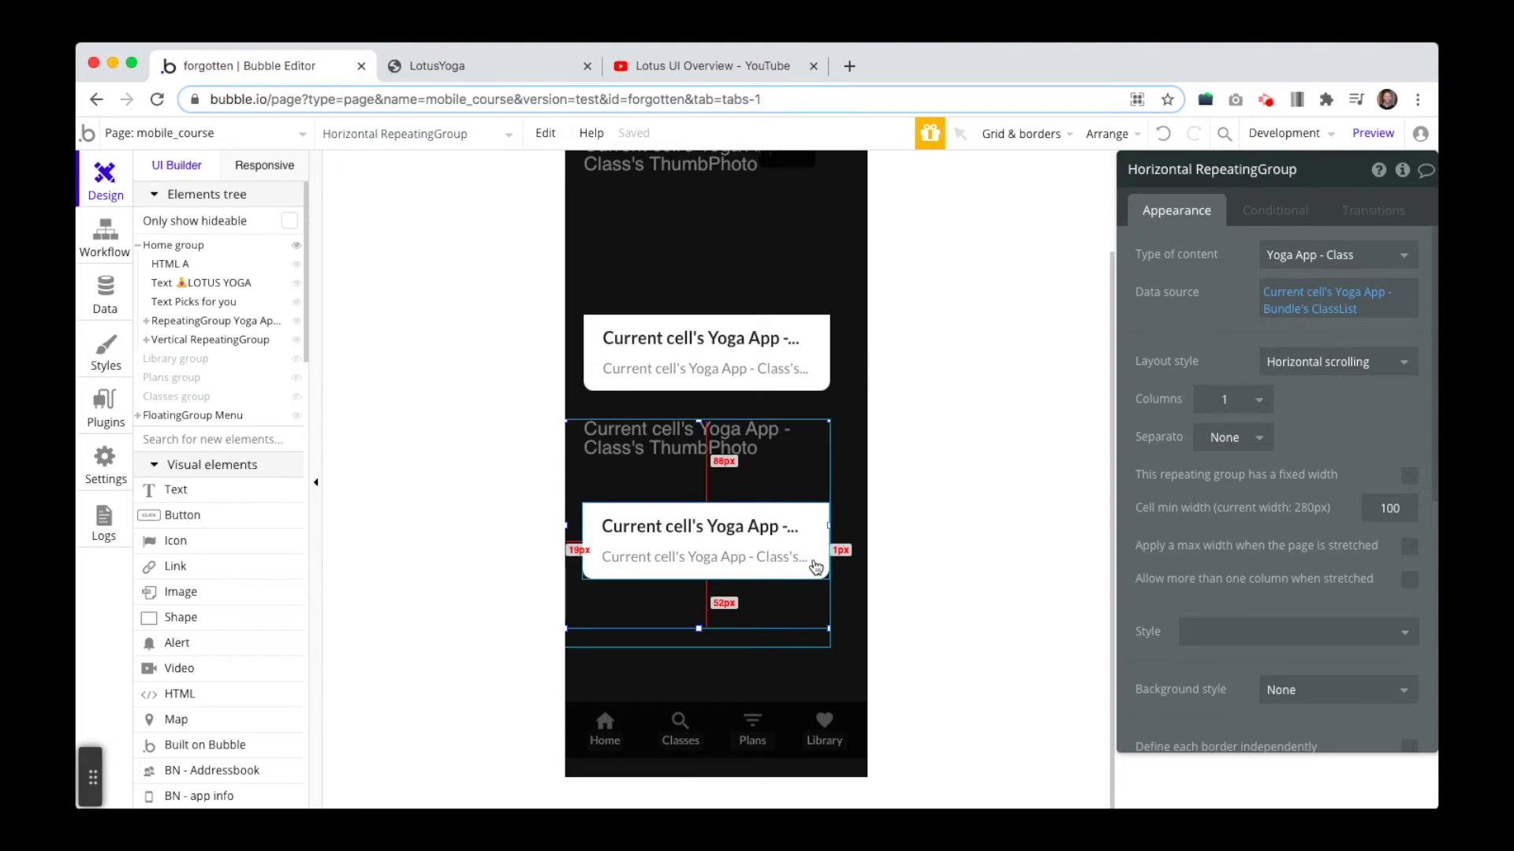
Set both copied texts in the Horizontal RepeatingGroup to 180 px wide and the copied white shape to 220 px wide
{"action": "left_click", "coordinate": [738, 536]}
{"action": "scroll", "coordinate": [1219, 631], "scroll_direction": "down", "scroll_amount": 10}
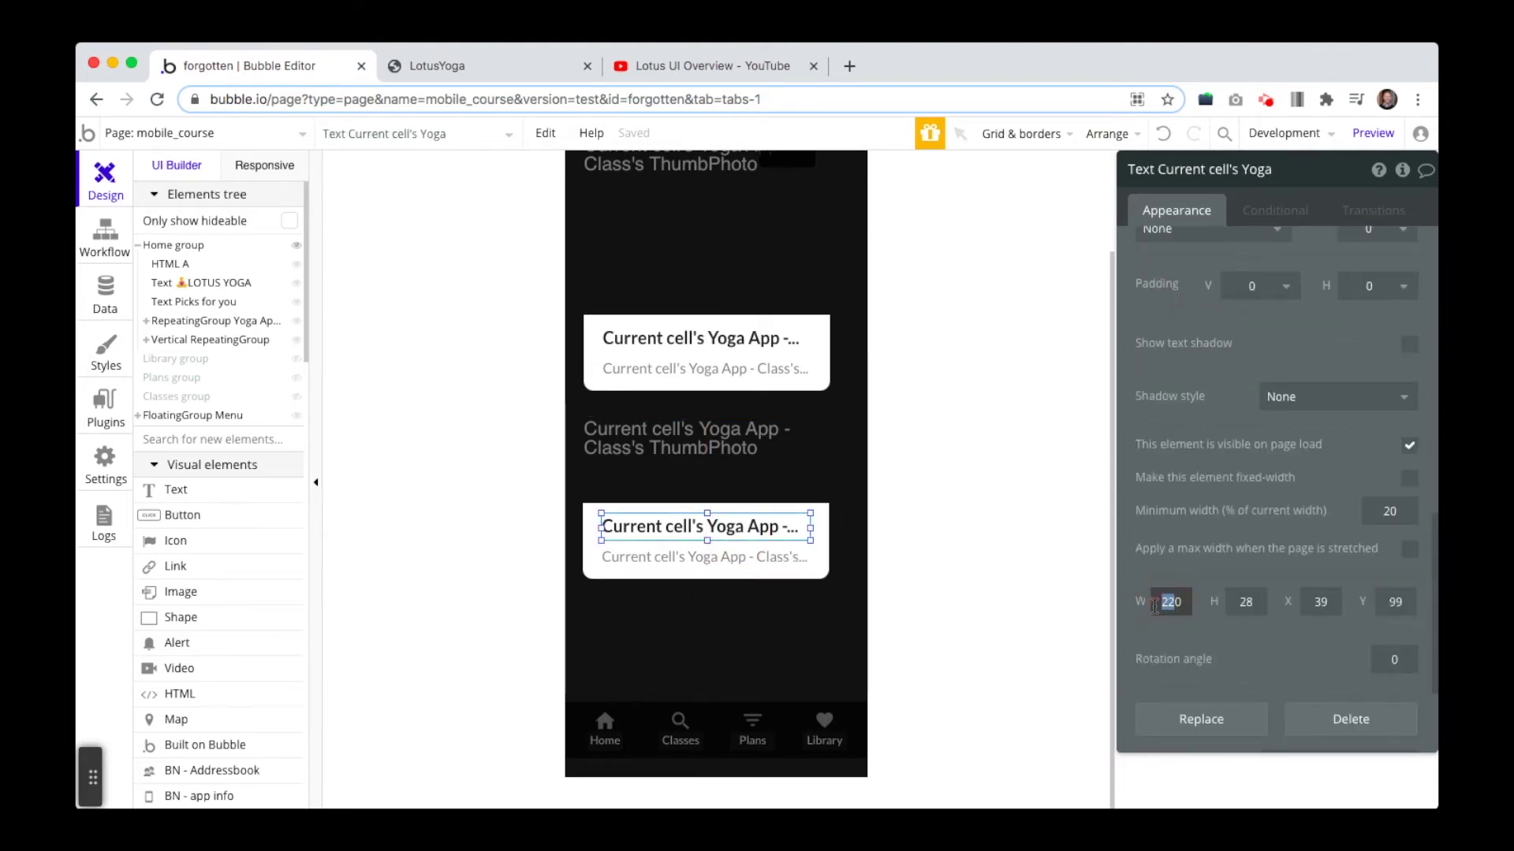
{"action": "type", "text": "180"}
{"action": "left_click", "coordinate": [774, 563]}
{"action": "left_click", "coordinate": [1167, 604]}
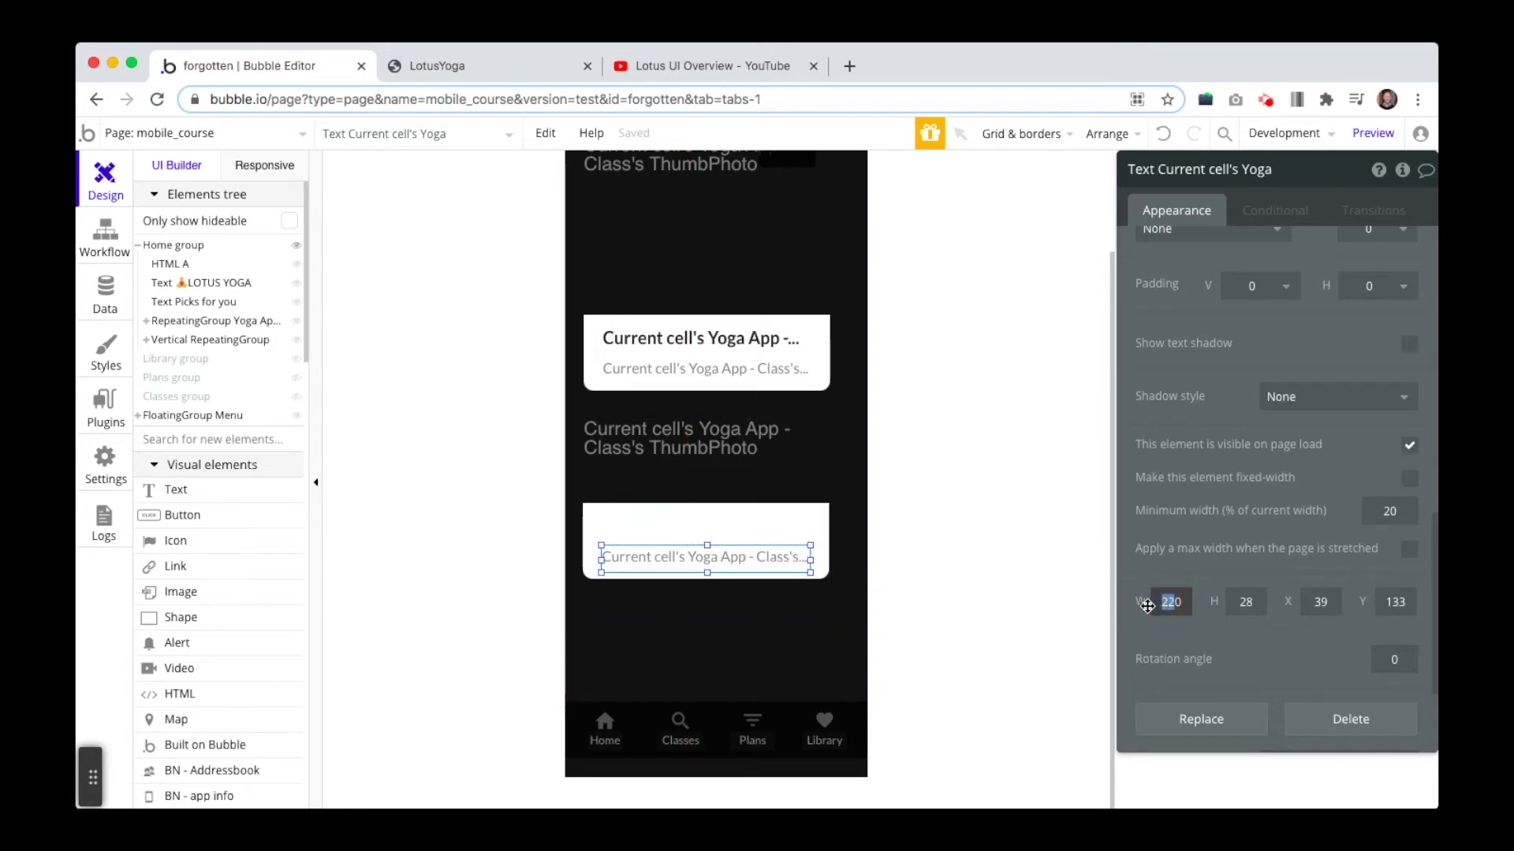
{"action": "type", "text": "180"}
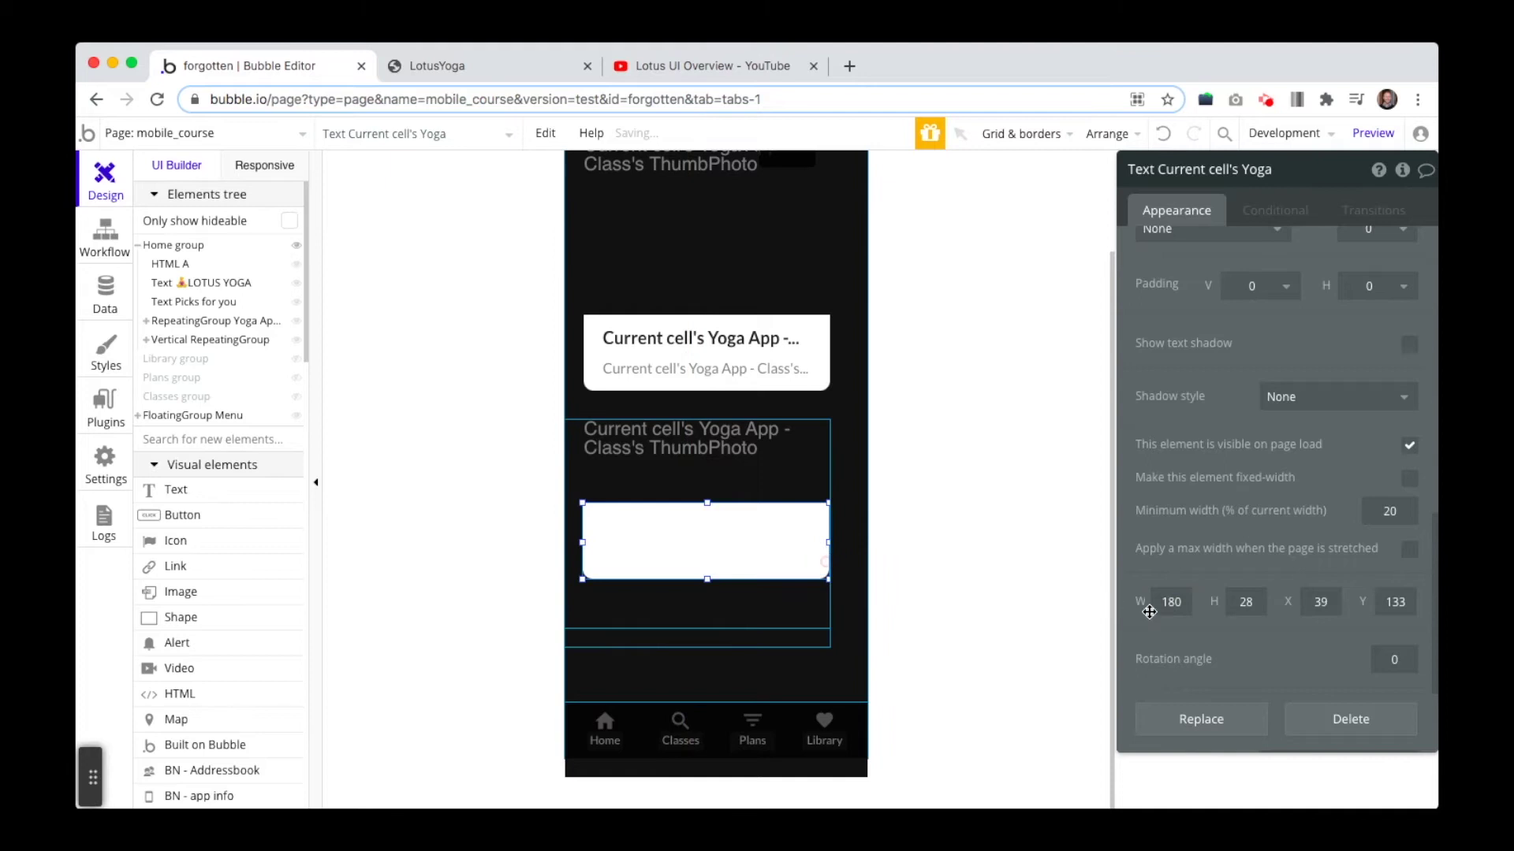
{"action": "left_click", "coordinate": [825, 562]}
{"action": "type", "text": "220"}
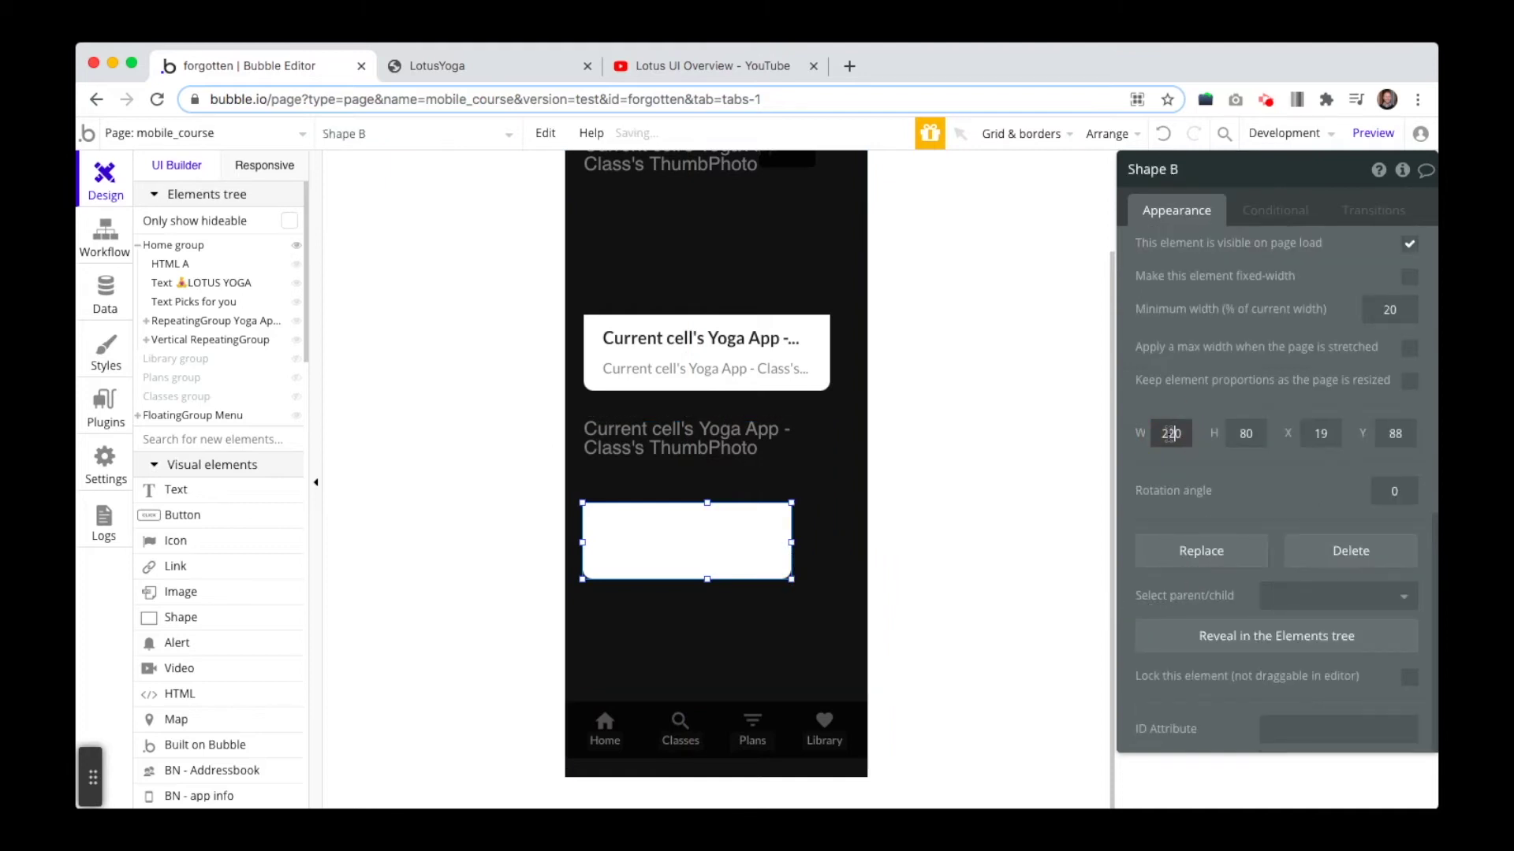
Move the copied white shape and its two texts down together so the card straddles the image's lower edge
{"action": "right_click", "coordinate": [742, 519]}
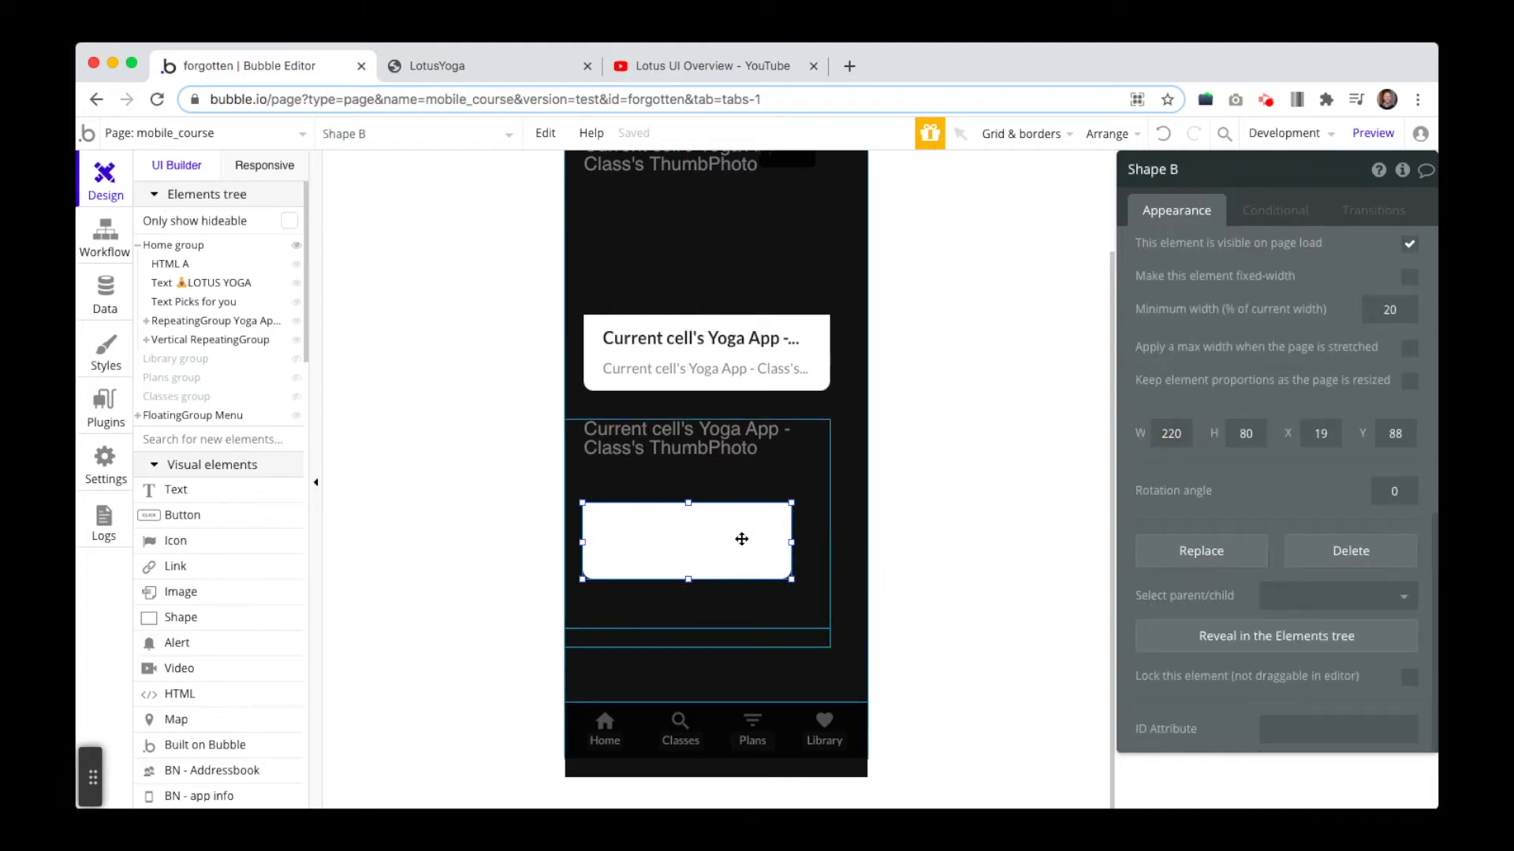
{"action": "left_click", "coordinate": [821, 670]}
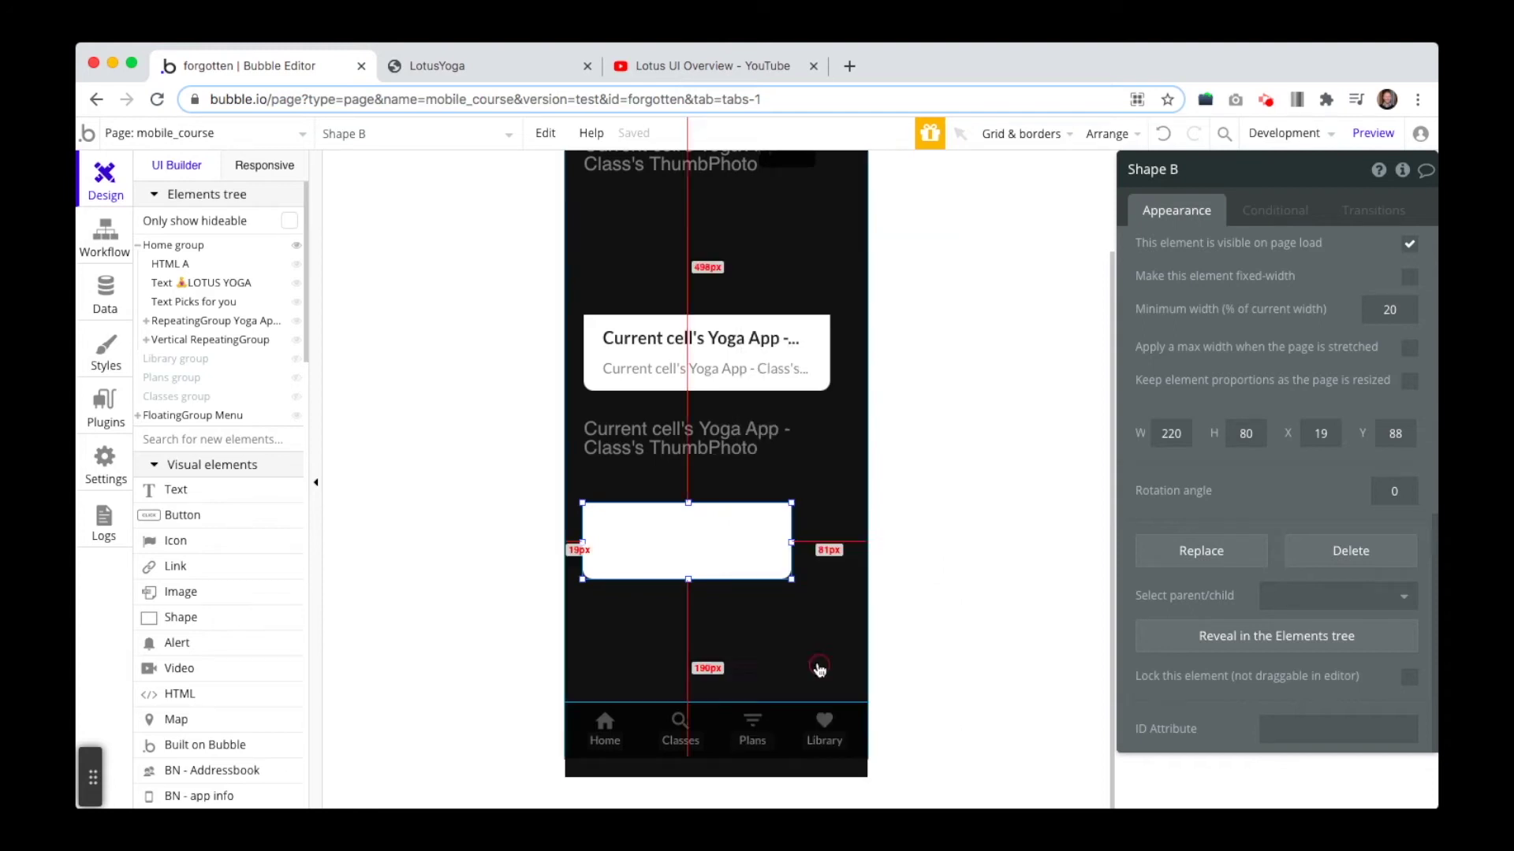
{"action": "left_click", "coordinate": [720, 566], "text": "shift"}
{"action": "key", "text": "Down"}
{"action": "key", "text": "Down"}
{"action": "key", "text": "Down"}
{"action": "key", "text": "Down"}
{"action": "key", "text": "Down"}
{"action": "key", "text": "Down"}
{"action": "key", "text": "Down"}
{"action": "key", "text": "Down"}
{"action": "key", "text": "Down"}
{"action": "key", "text": "Down"}
{"action": "key", "text": "Down"}
{"action": "key", "text": "Down"}
{"action": "key", "text": "Down"}
{"action": "key", "text": "Down"}
{"action": "key", "text": "Down"}
{"action": "key", "text": "Down"}
{"action": "key", "text": "Down"}
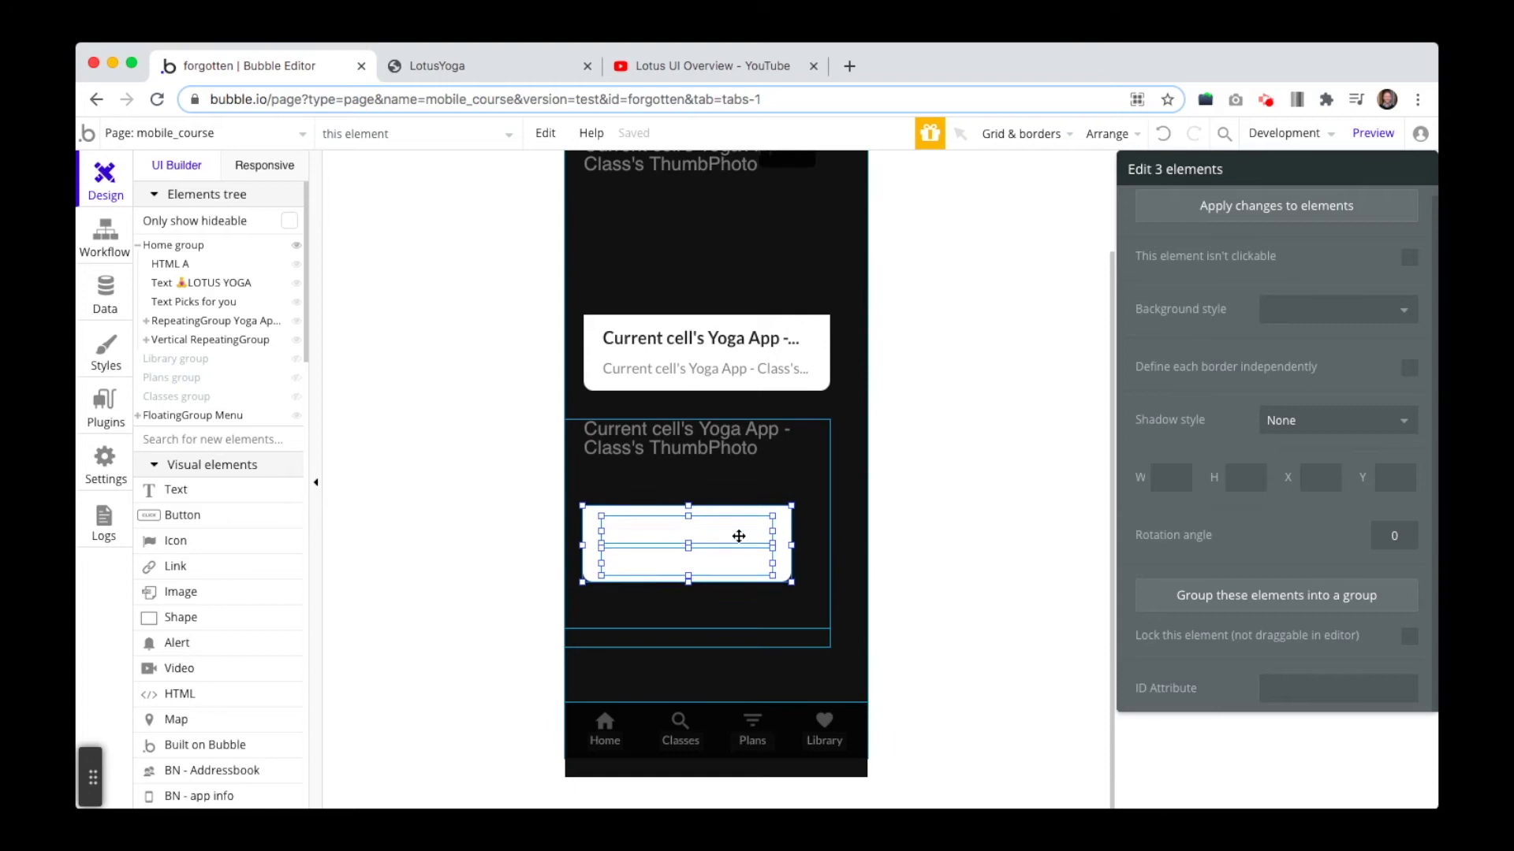
{"action": "key", "text": "Down"}
{"action": "key", "text": "Down"}
{"action": "key", "text": "Down"}
{"action": "key", "text": "Down"}
{"action": "key", "text": "Down"}
{"action": "key", "text": "Down"}
{"action": "key", "text": "Down"}
{"action": "key", "text": "Down"}
{"action": "key", "text": "Down"}
{"action": "key", "text": "Down"}
{"action": "key", "text": "Down"}
{"action": "key", "text": "Down"}
{"action": "key", "text": "Down"}
{"action": "key", "text": "Down"}
{"action": "key", "text": "Down"}
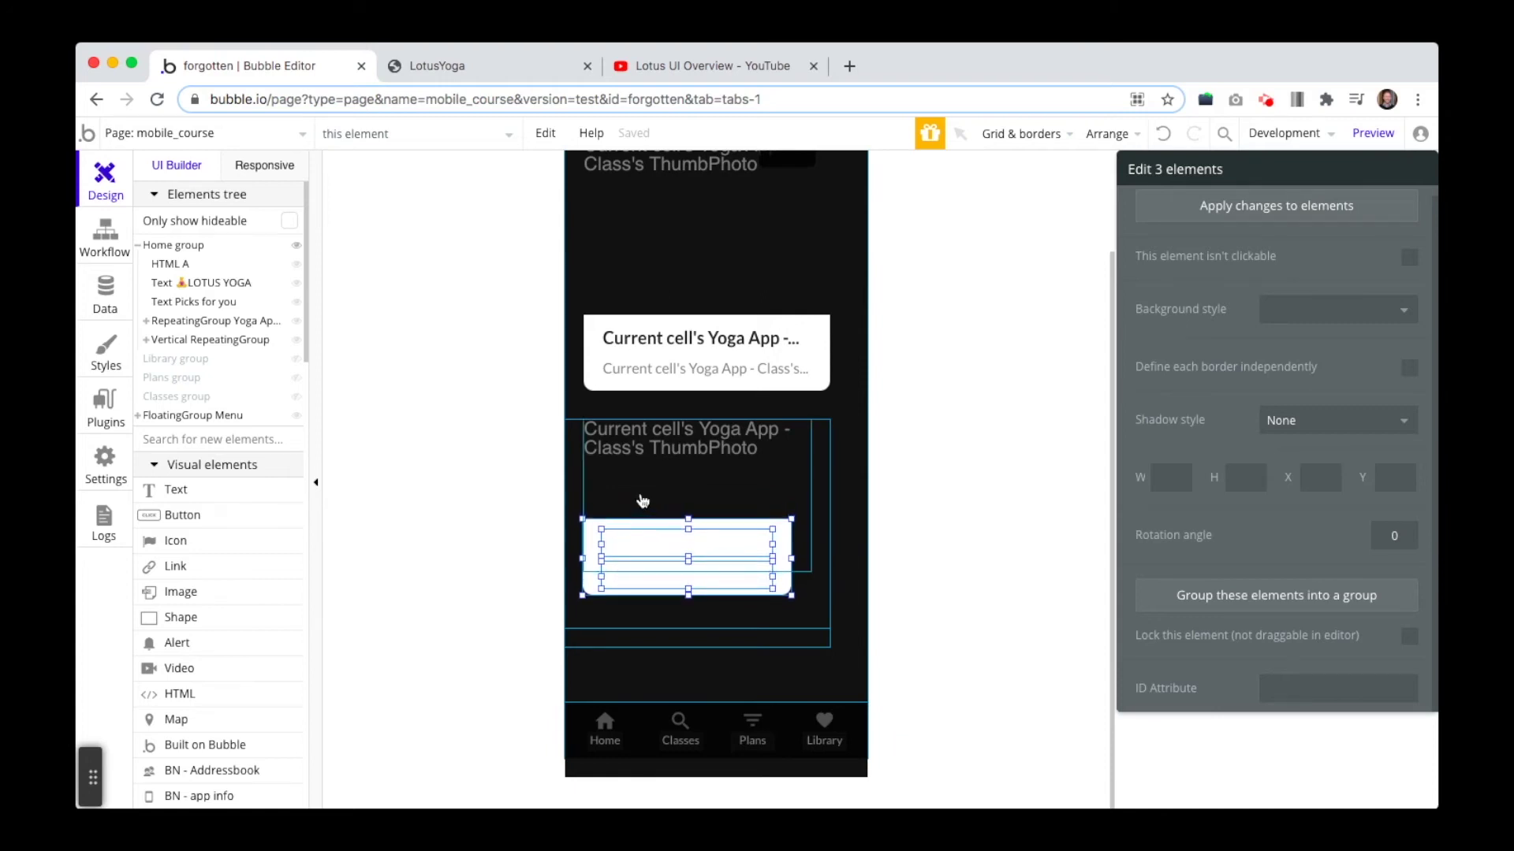
Move the copied white shape and its texts further down the cell, and resize the image to 220 px wide, ending near the shape's upper edge
{"action": "key", "text": "Down"}
{"action": "key", "text": "Down"}
{"action": "key", "text": "Down"}
{"action": "key", "text": "Down"}
{"action": "key", "text": "Down"}
{"action": "key", "text": "Down"}
{"action": "key", "text": "Down"}
{"action": "key", "text": "Down"}
{"action": "key", "text": "Down"}
{"action": "key", "text": "Down"}
{"action": "key", "text": "Down"}
{"action": "key", "text": "Down"}
{"action": "key", "text": "Down"}
{"action": "key", "text": "Down"}
{"action": "key", "text": "Down"}
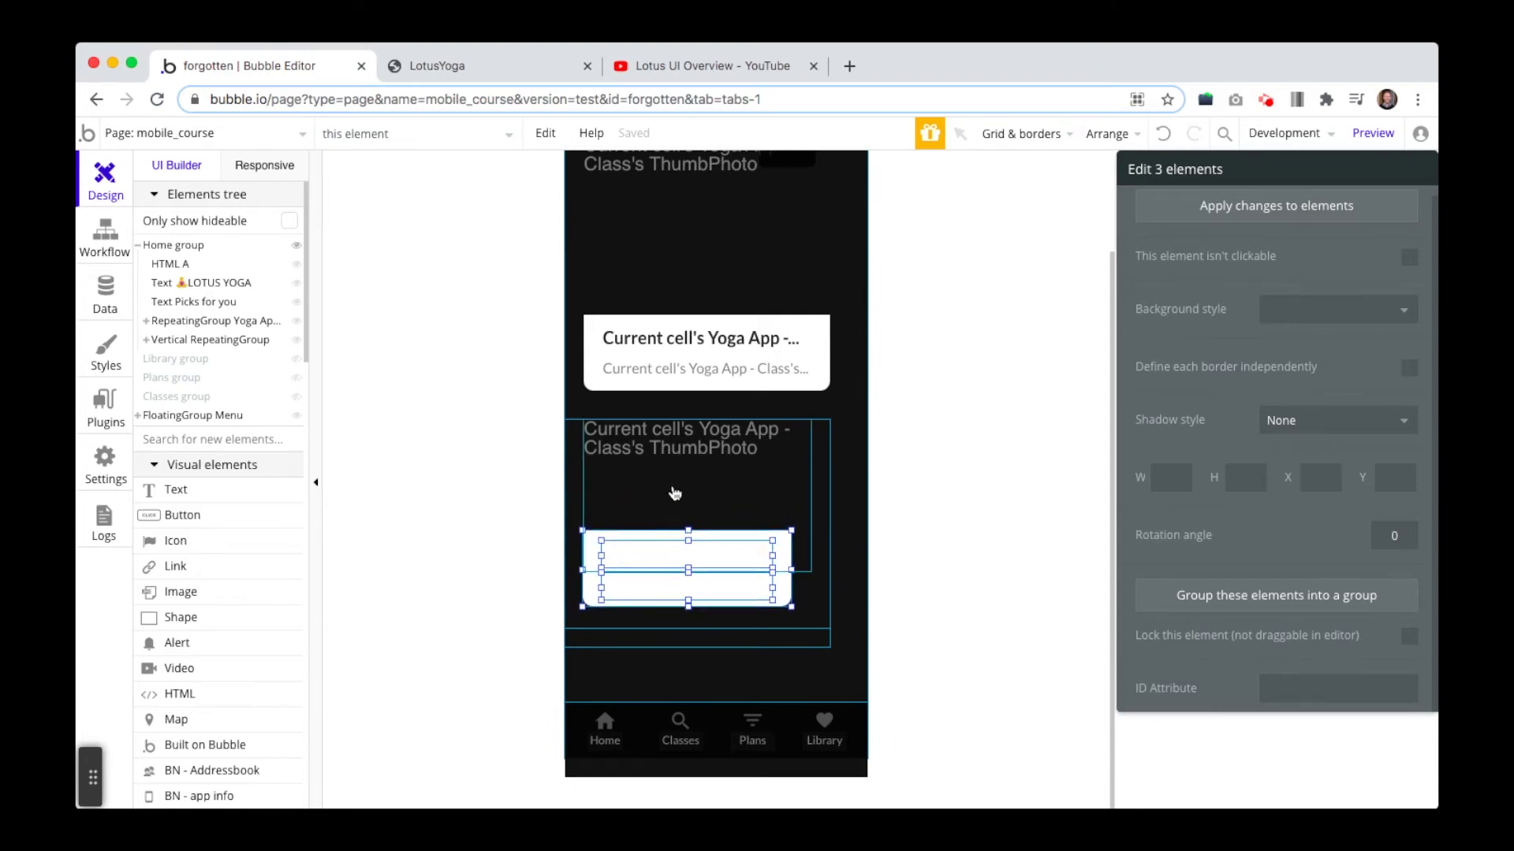
{"action": "key", "text": "Down"}
{"action": "key", "text": "Down"}
{"action": "key", "text": "Down"}
{"action": "key", "text": "Down"}
{"action": "key", "text": "Down"}
{"action": "key", "text": "Down"}
{"action": "key", "text": "Down"}
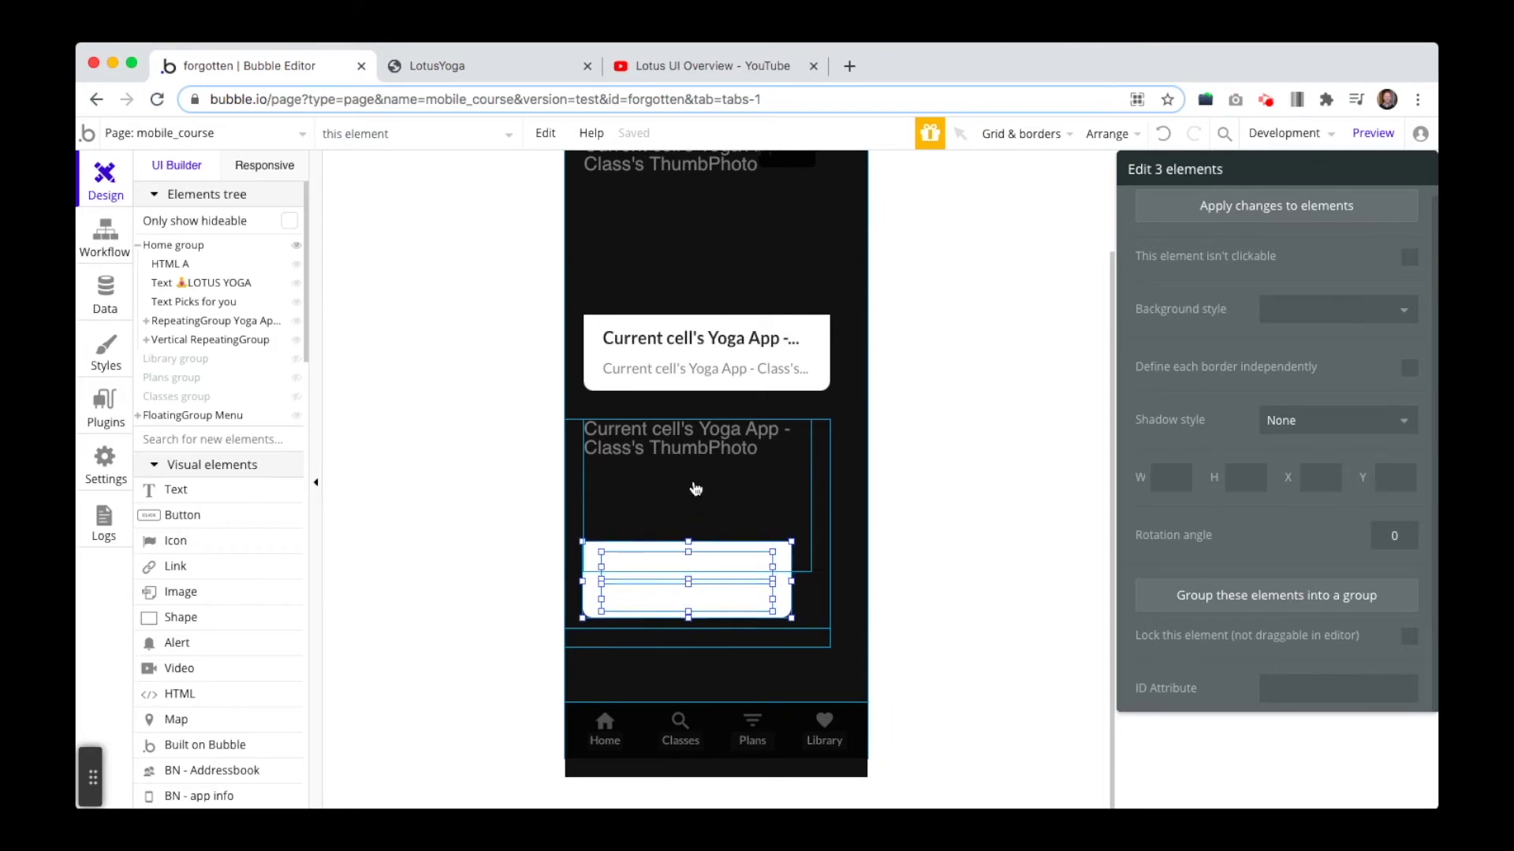
{"action": "left_click", "coordinate": [819, 574]}
{"action": "left_click_drag", "start_coordinate": [820, 578], "coordinate": [791, 544]}
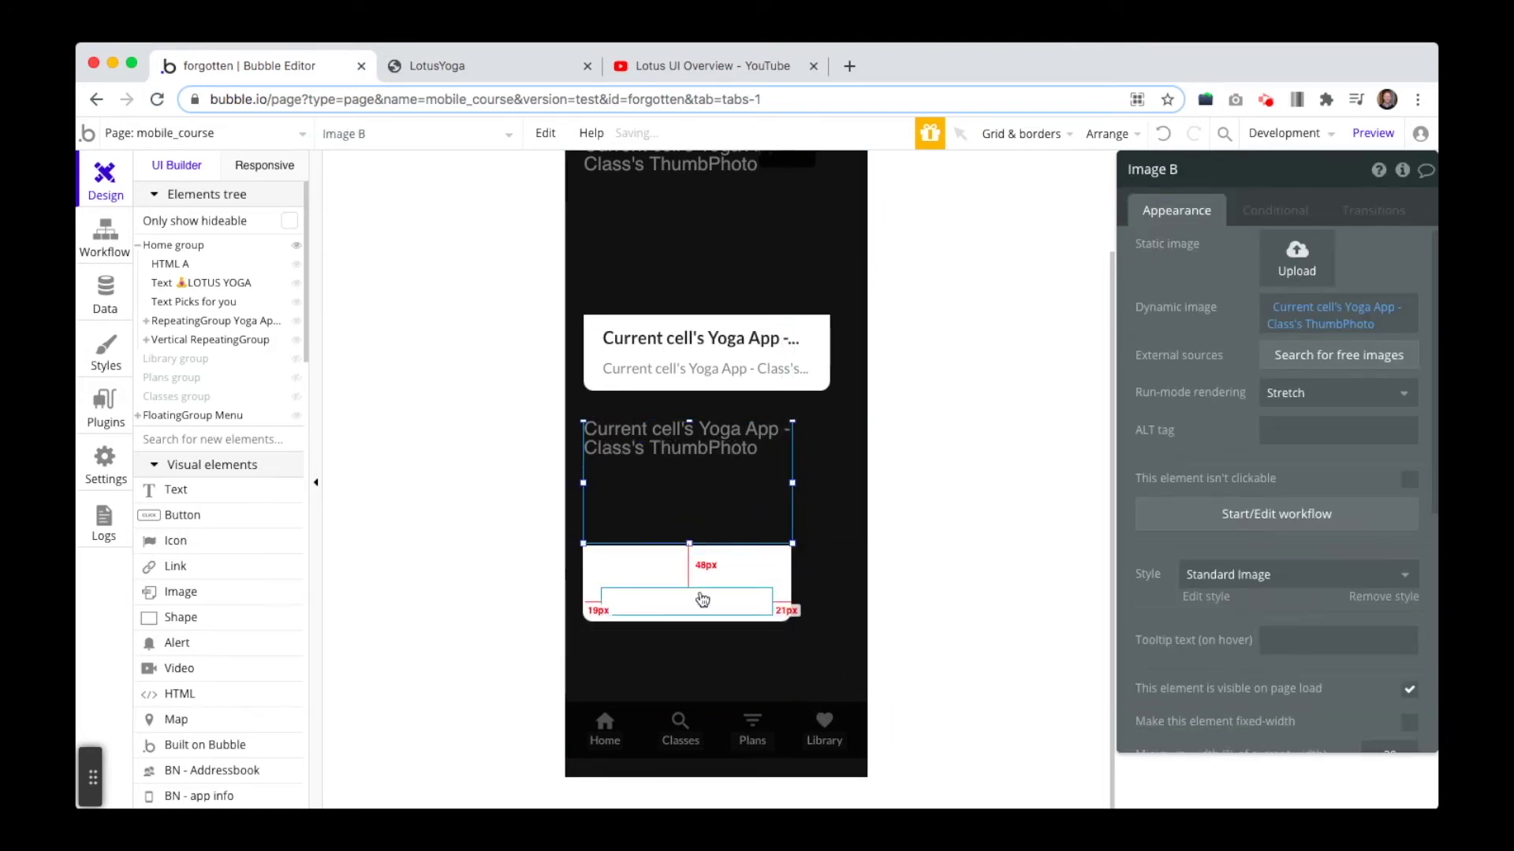
Check the dynamic expressions of the copied title and subtitle texts, and bring both texts to the front
{"action": "left_click", "coordinate": [700, 575]}
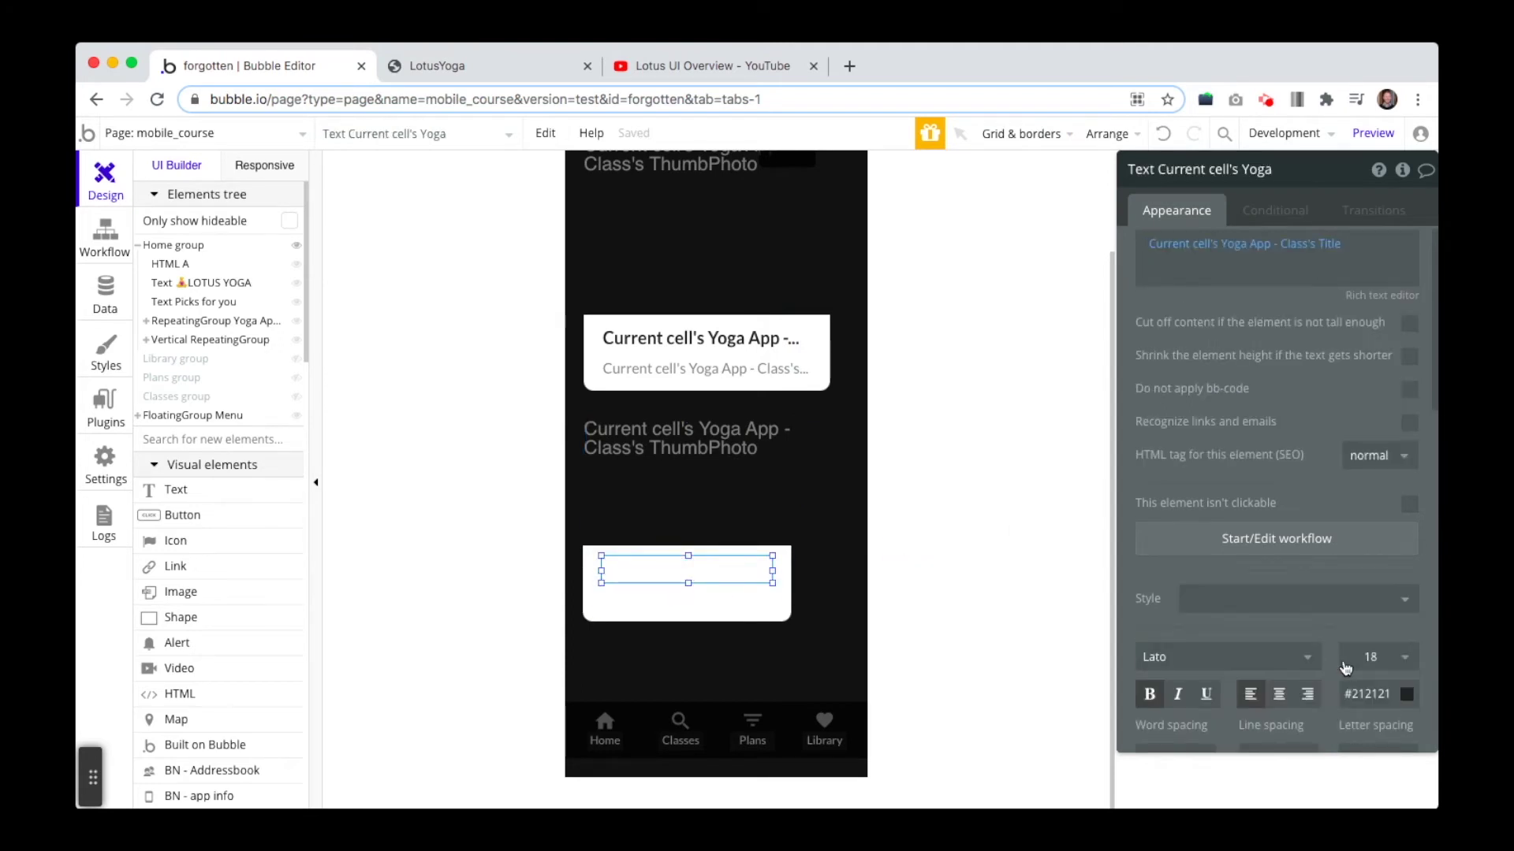
{"action": "scroll", "coordinate": [1270, 433], "scroll_direction": "up", "scroll_amount": 1}
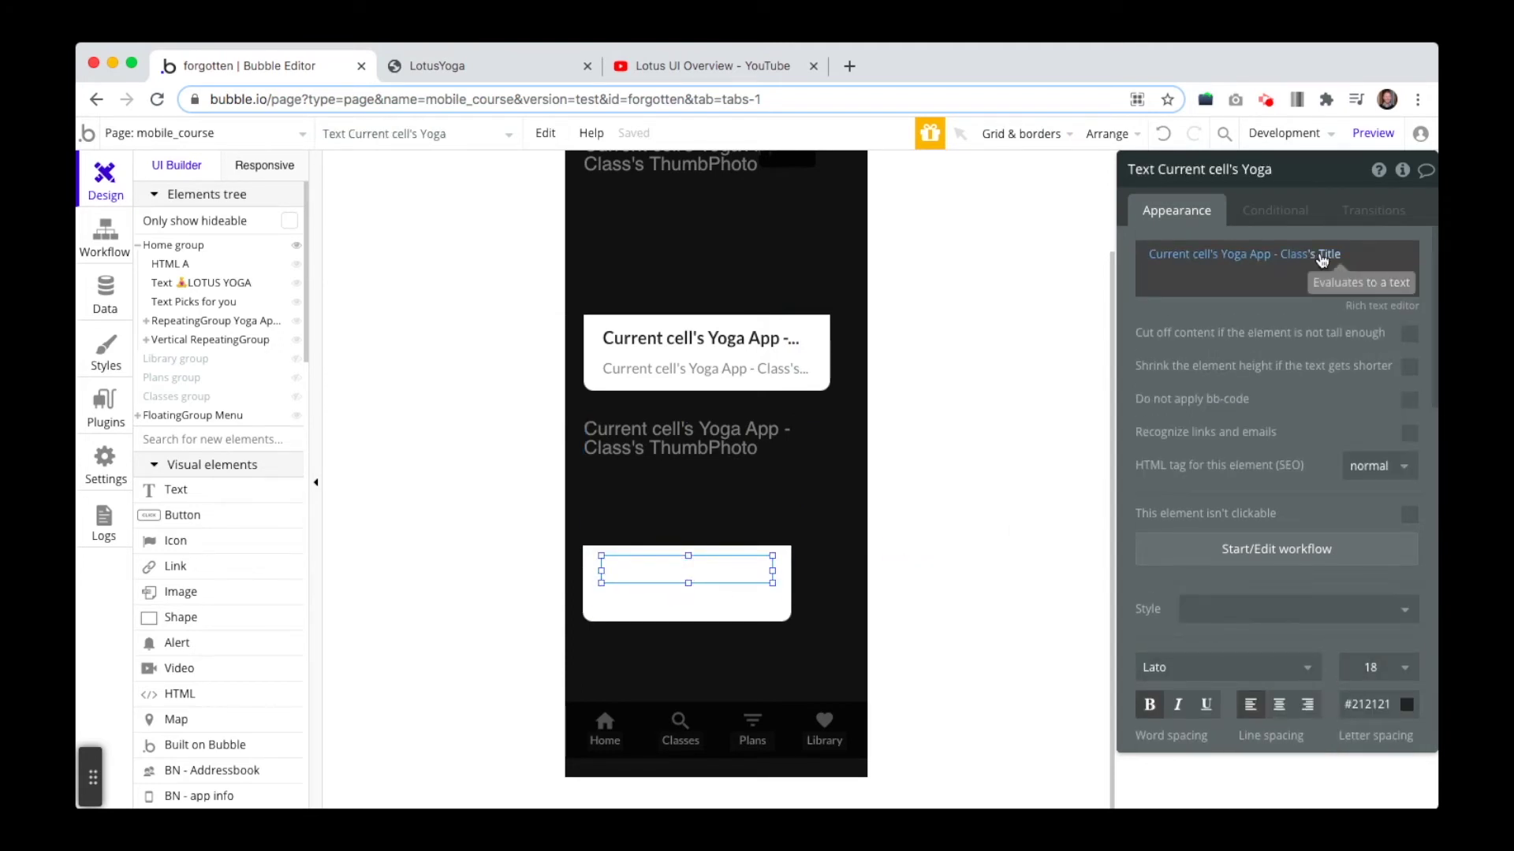
{"action": "left_click_drag", "start_coordinate": [716, 571], "coordinate": [716, 603]}
{"action": "left_click", "coordinate": [1277, 264]}
{"action": "type", "text": "Current cell's Yoga App - Class's DifficultyLevel • Current cell's Yoga App - Class's Category"}
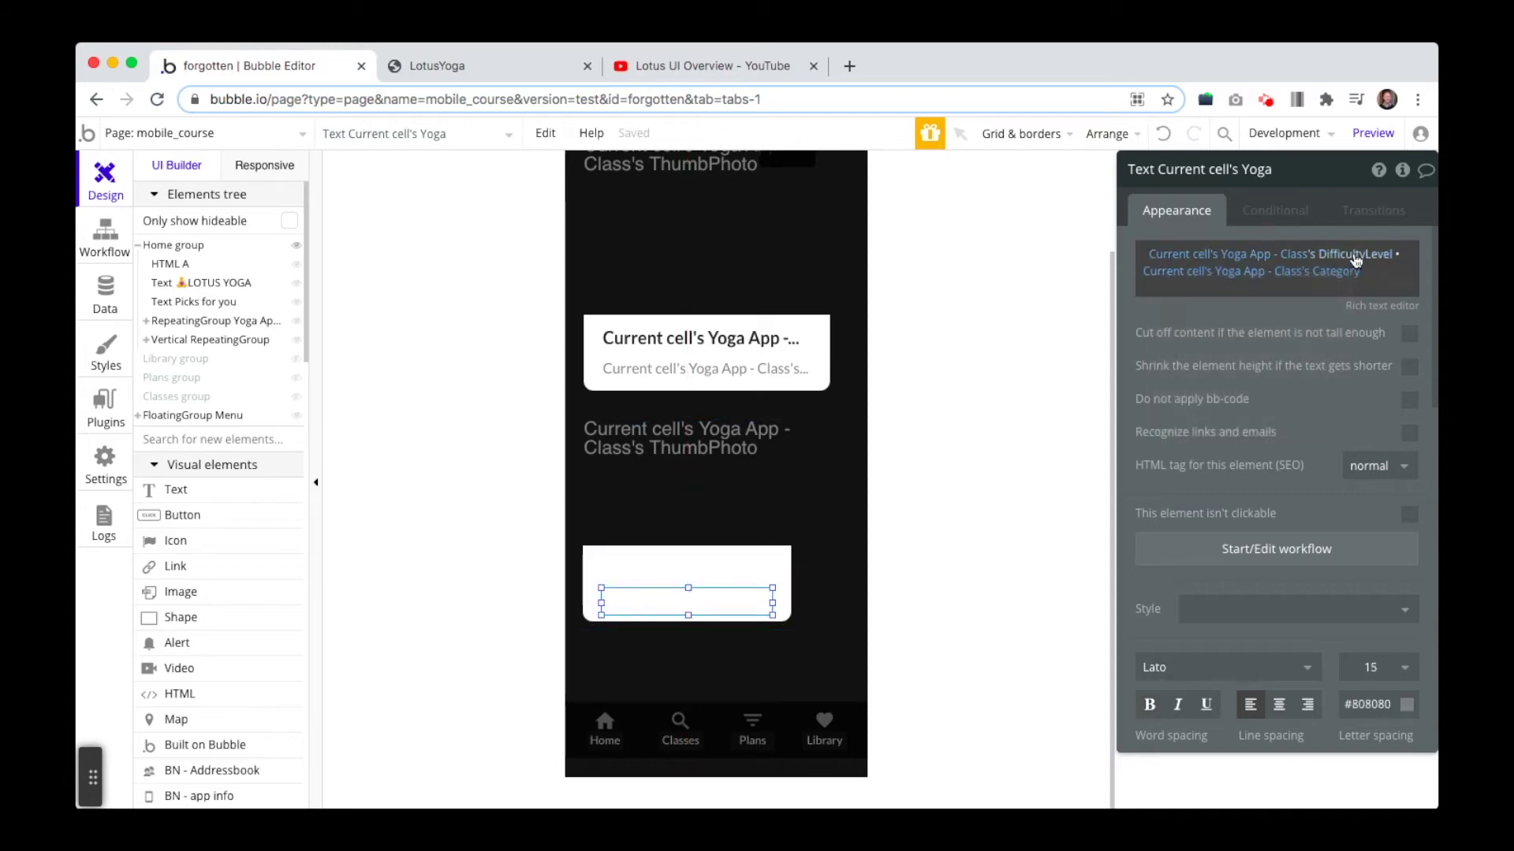
{"action": "left_click", "coordinate": [727, 587]}
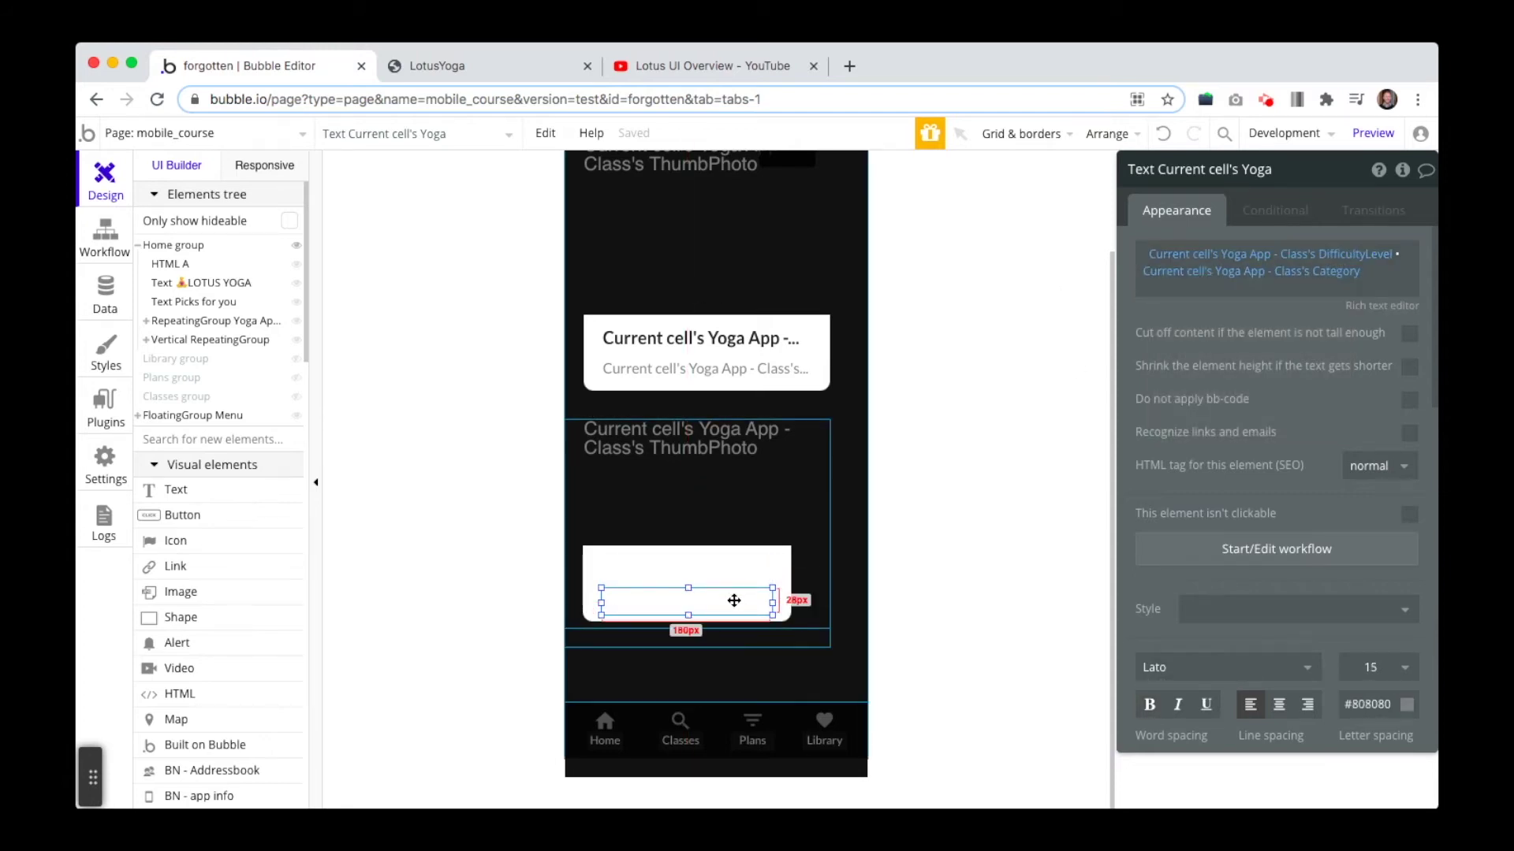
{"action": "right_click", "coordinate": [730, 606]}
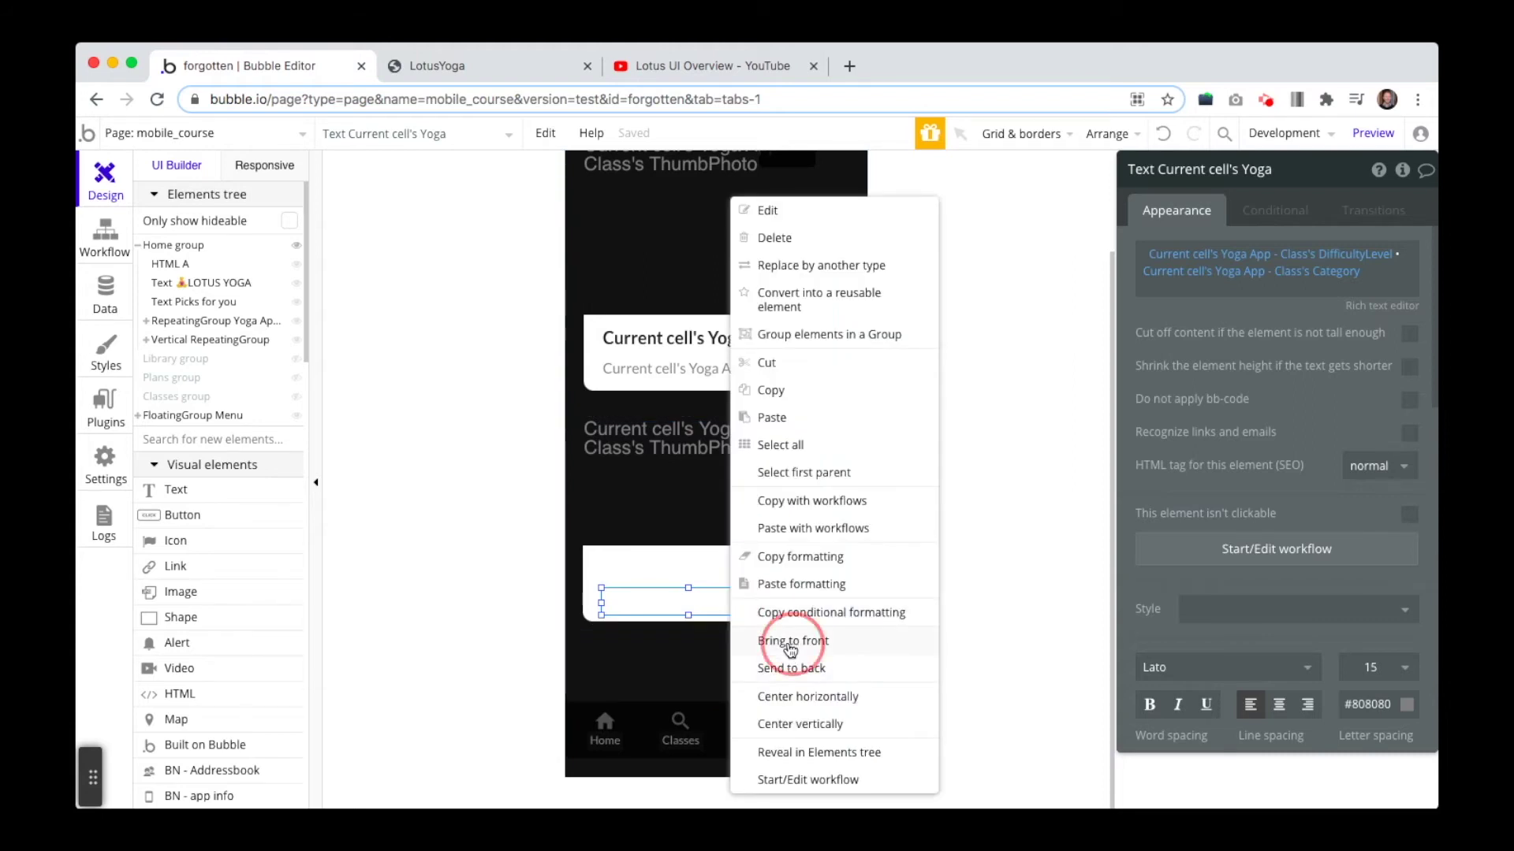
{"action": "left_click", "coordinate": [784, 641]}
{"action": "left_click", "coordinate": [720, 582]}
{"action": "right_click", "coordinate": [723, 581]}
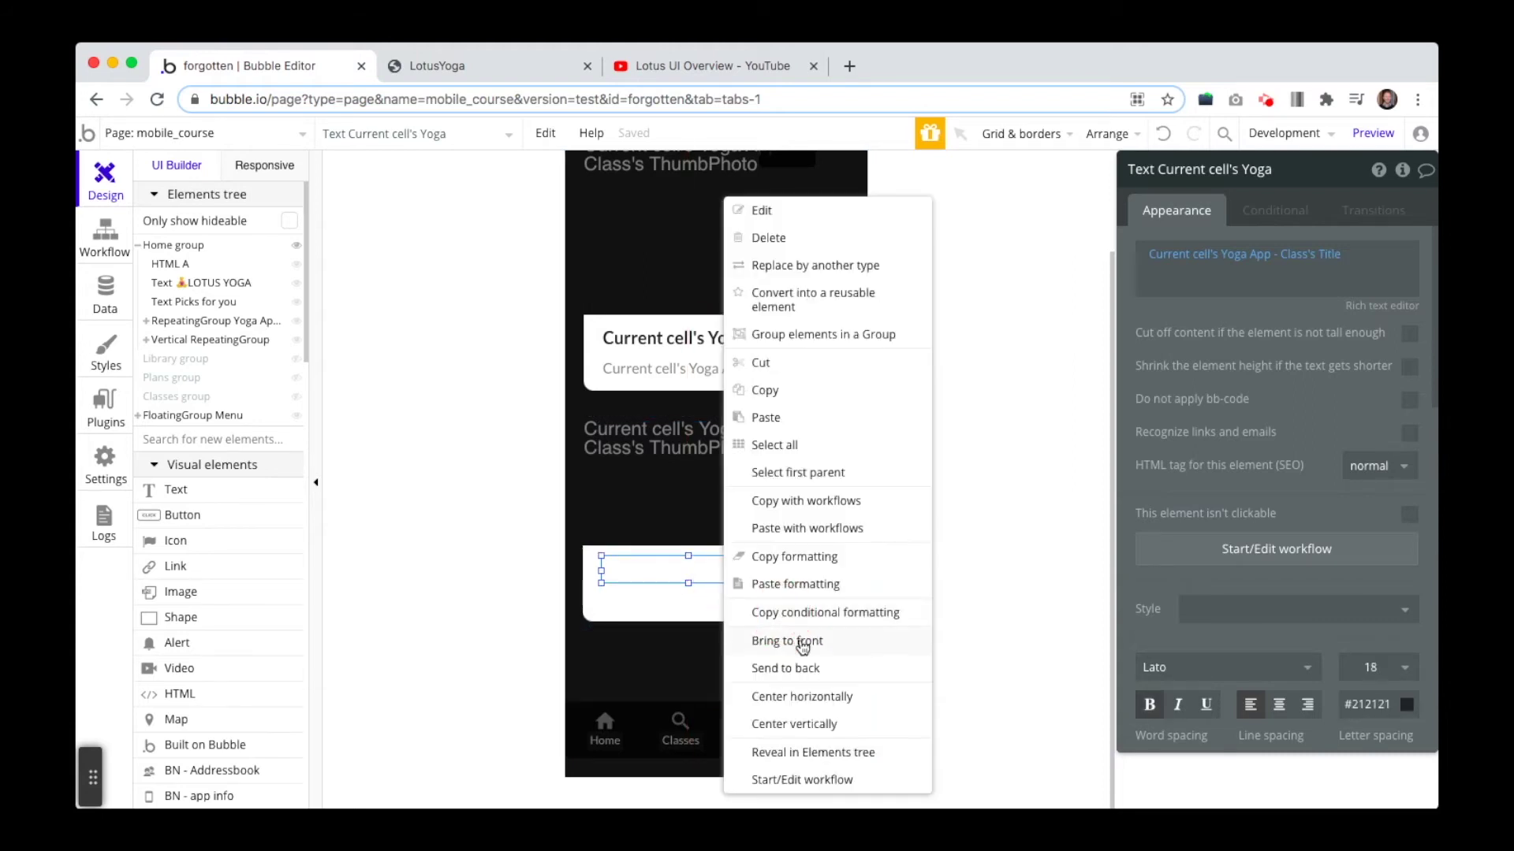
{"action": "left_click", "coordinate": [796, 640]}
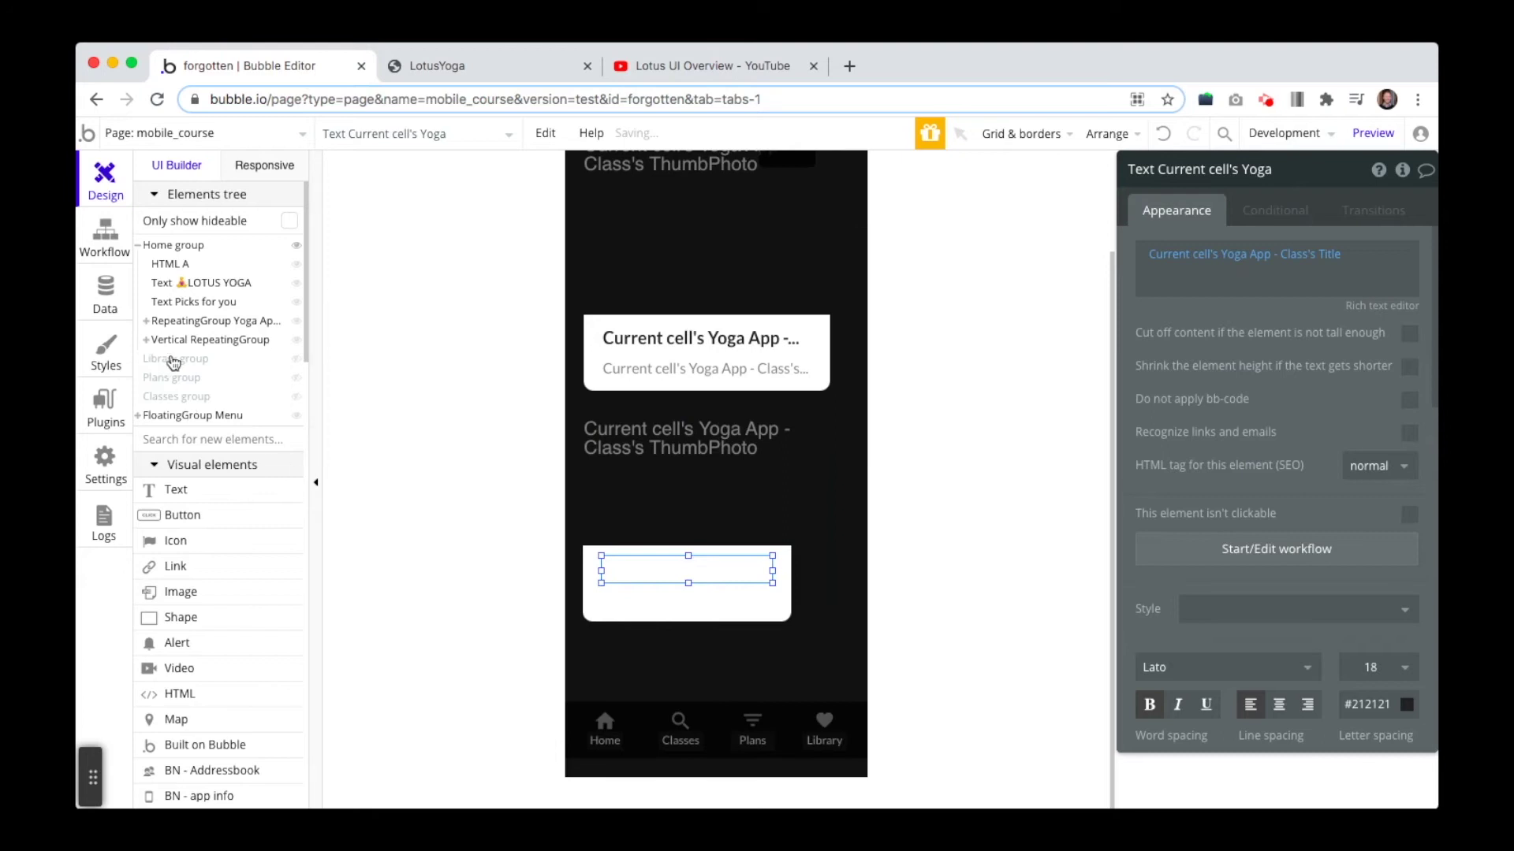
Inspect the elements nested in the Horizontal RepeatingGroup, and extend Image B to 133 px high so it meets the white shape
{"action": "left_click", "coordinate": [146, 340]}
{"action": "left_click", "coordinate": [156, 359]}
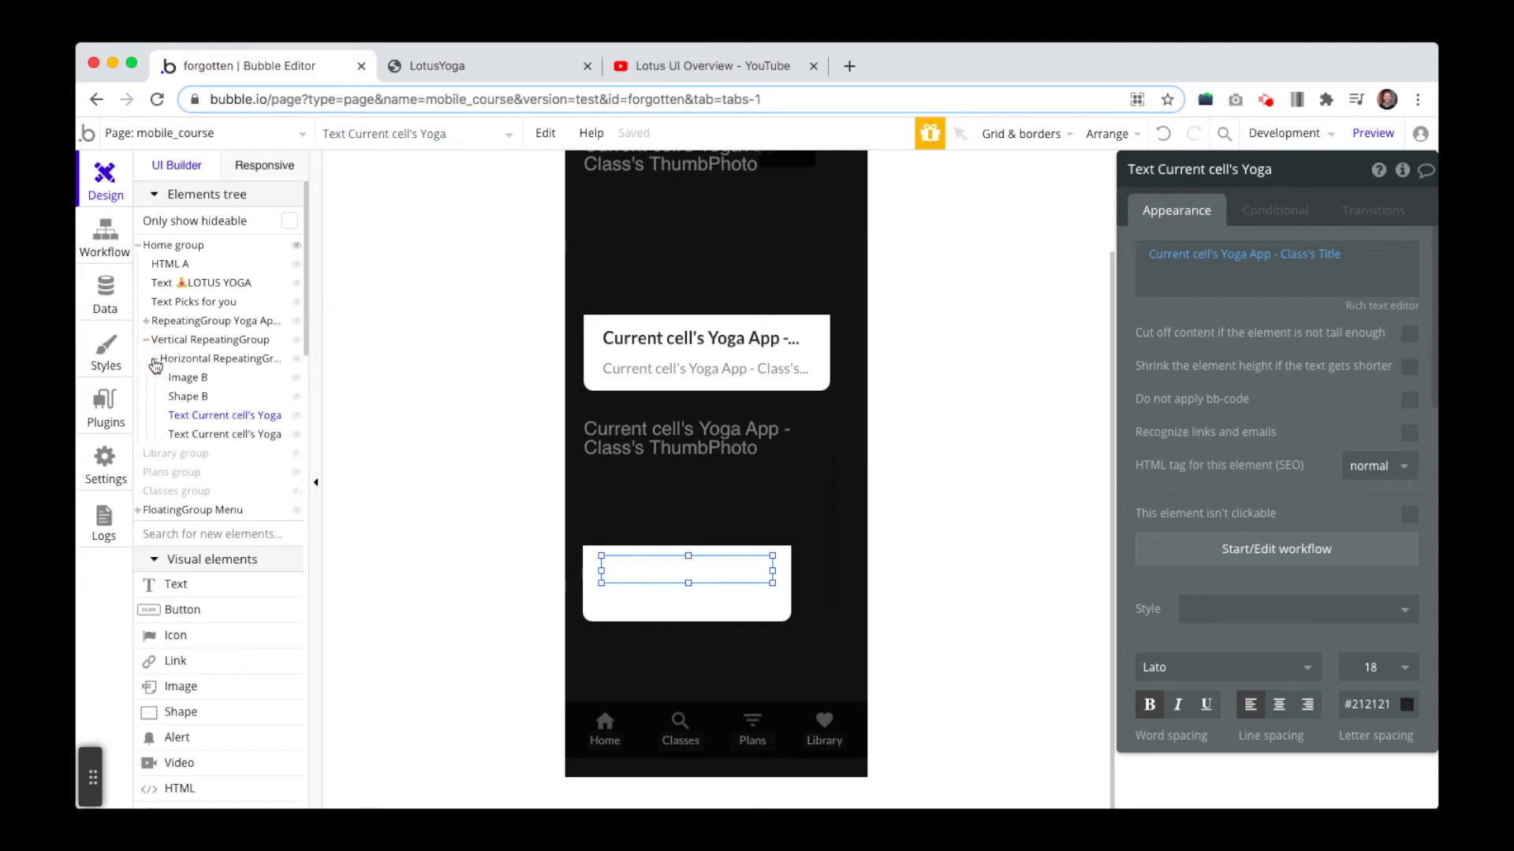
{"action": "left_click", "coordinate": [210, 434]}
{"action": "left_click", "coordinate": [221, 414]}
{"action": "left_click", "coordinate": [209, 399]}
{"action": "left_click", "coordinate": [197, 378]}
{"action": "left_click", "coordinate": [194, 397]}
{"action": "left_click", "coordinate": [774, 535]}
{"action": "left_click_drag", "start_coordinate": [690, 544], "coordinate": [691, 547]}
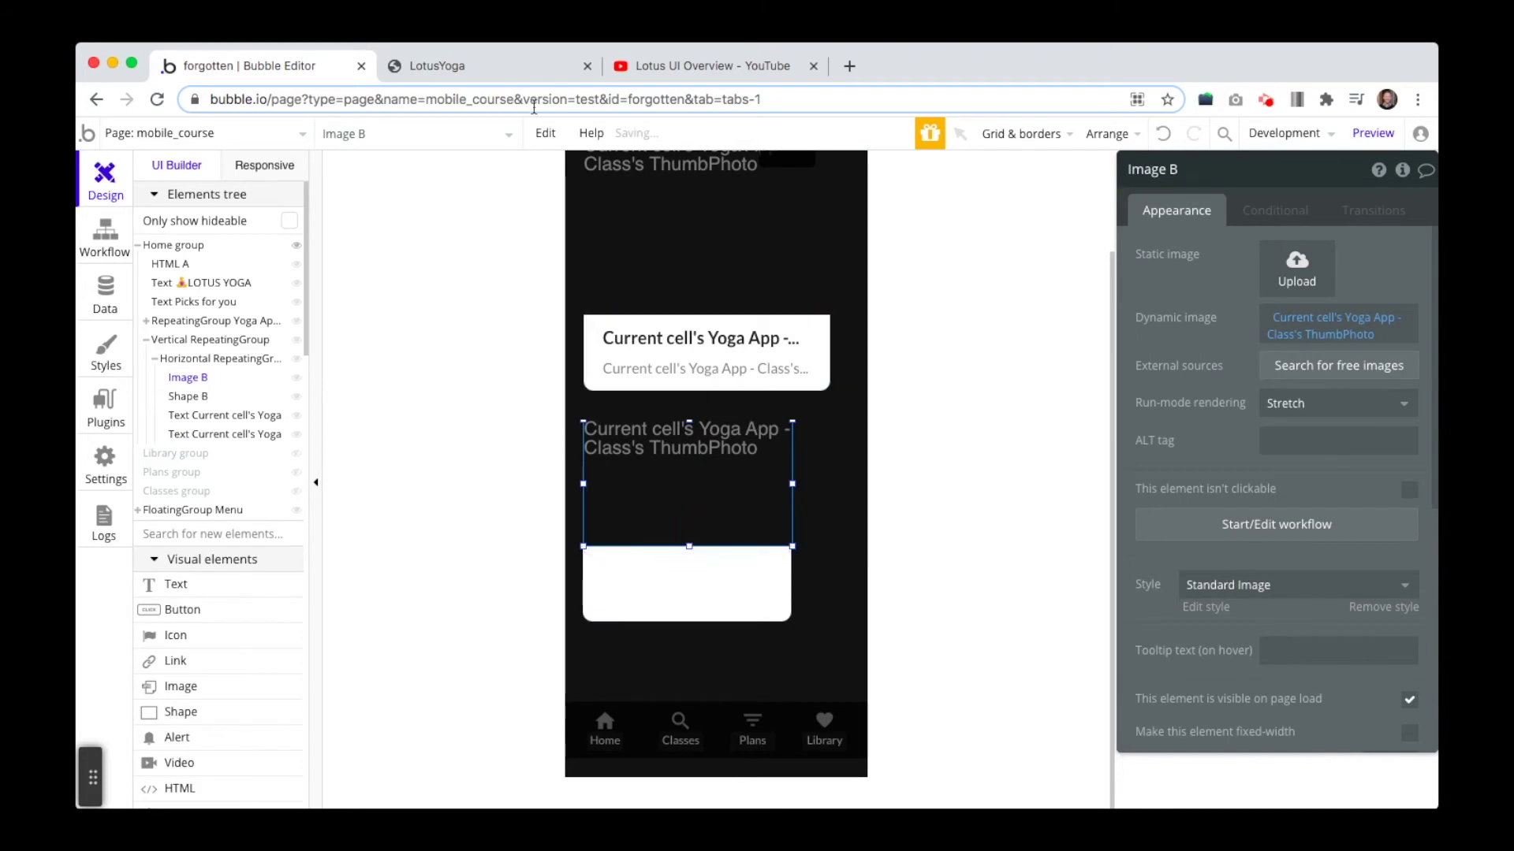
Reload the LotusYoga preview and check the vertical list of bundles and the horizontal scrolling of their class cards
{"action": "key", "text": "ctrl+Tab"}
{"action": "key", "text": "super+r"}
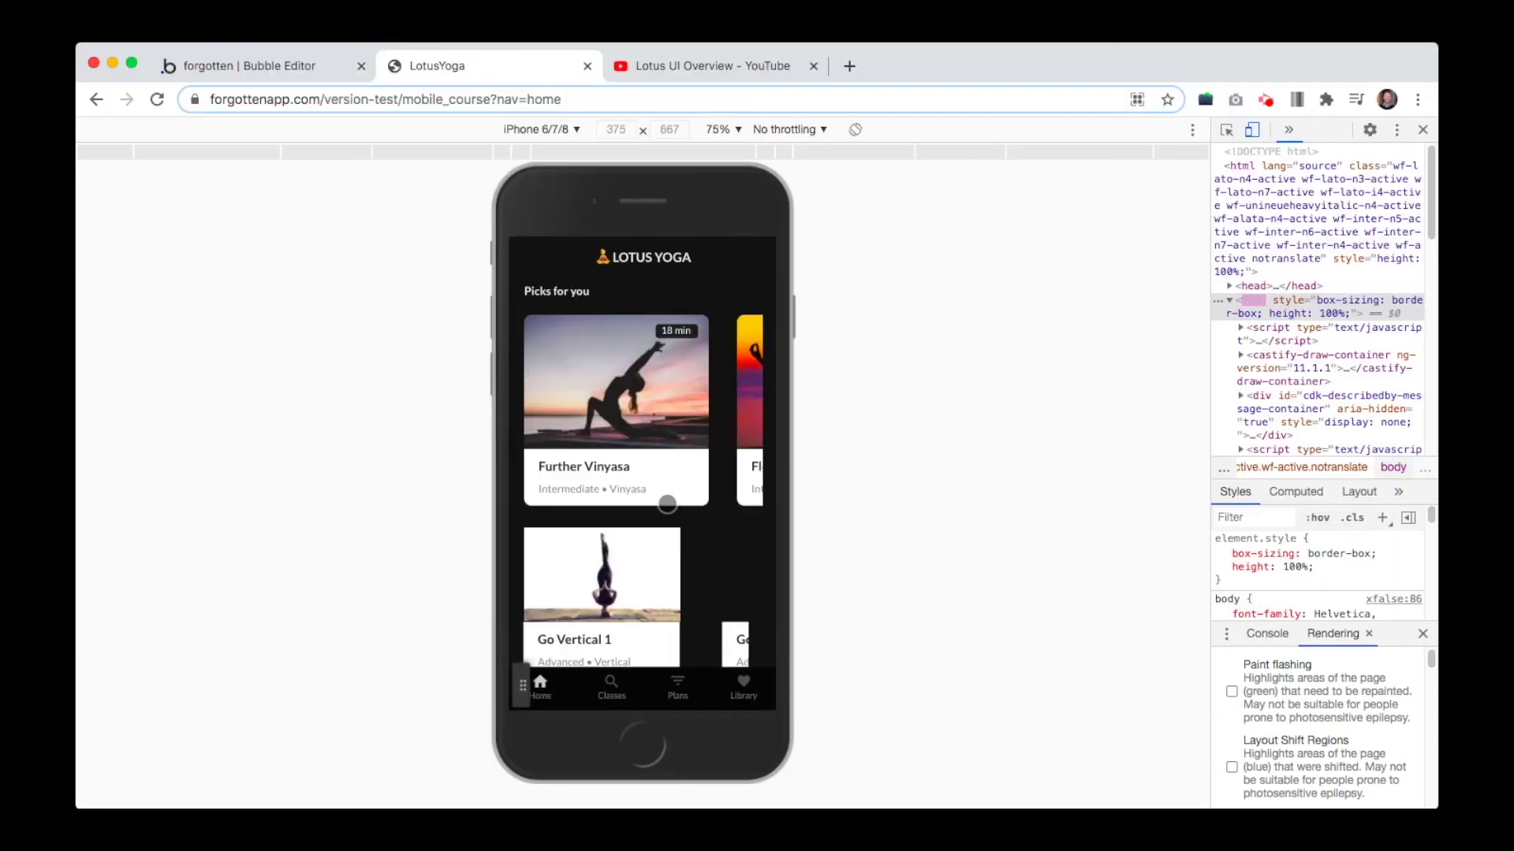
{"action": "scroll", "coordinate": [636, 571], "scroll_direction": "down", "scroll_amount": 5}
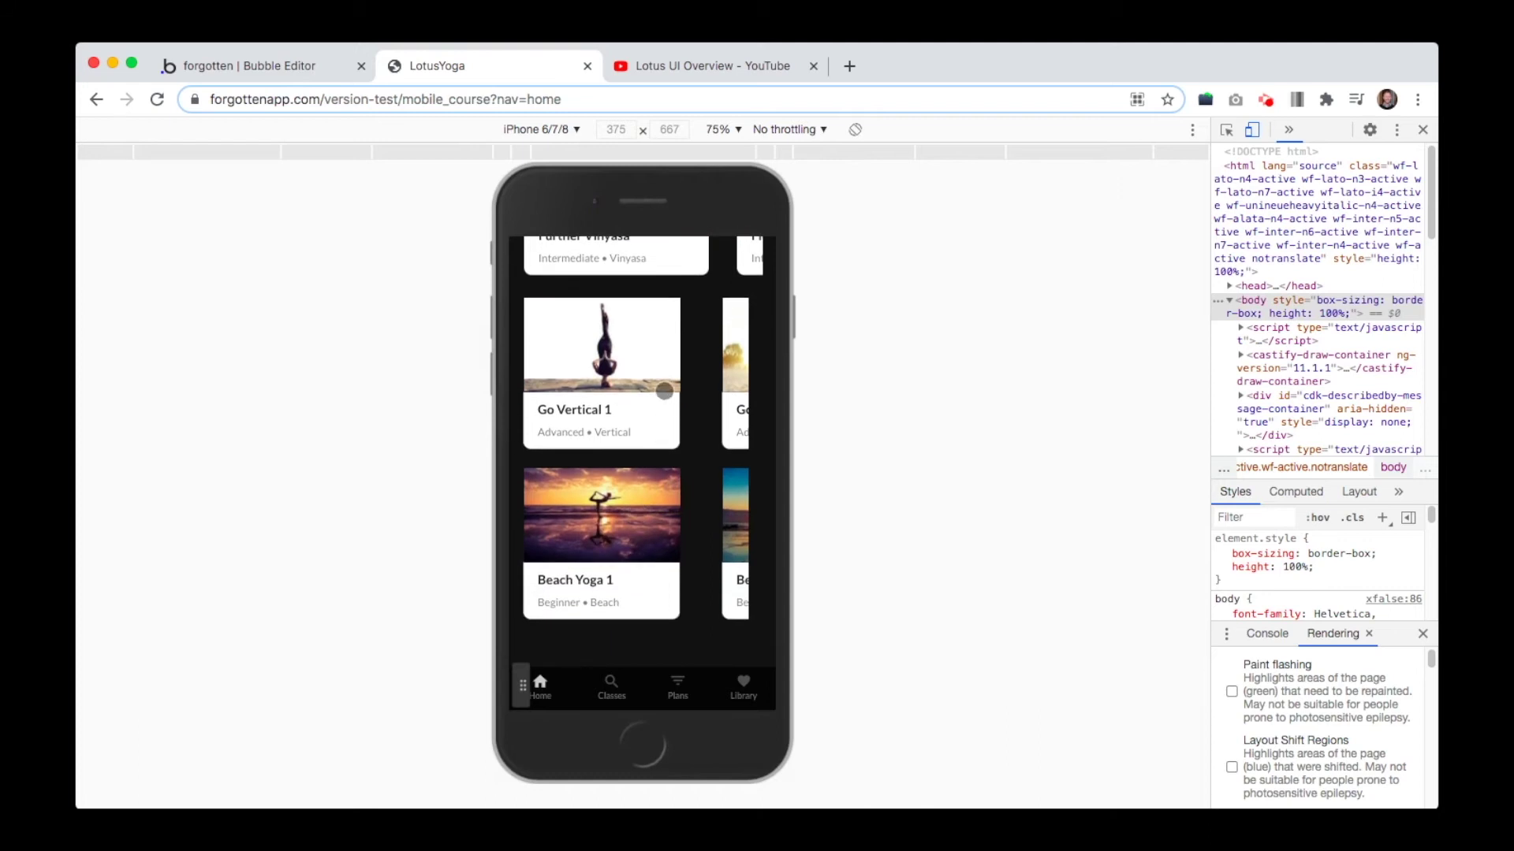
{"action": "scroll", "coordinate": [670, 398], "scroll_direction": "right", "scroll_amount": 3}
{"action": "scroll", "coordinate": [679, 402], "scroll_direction": "left", "scroll_amount": 3}
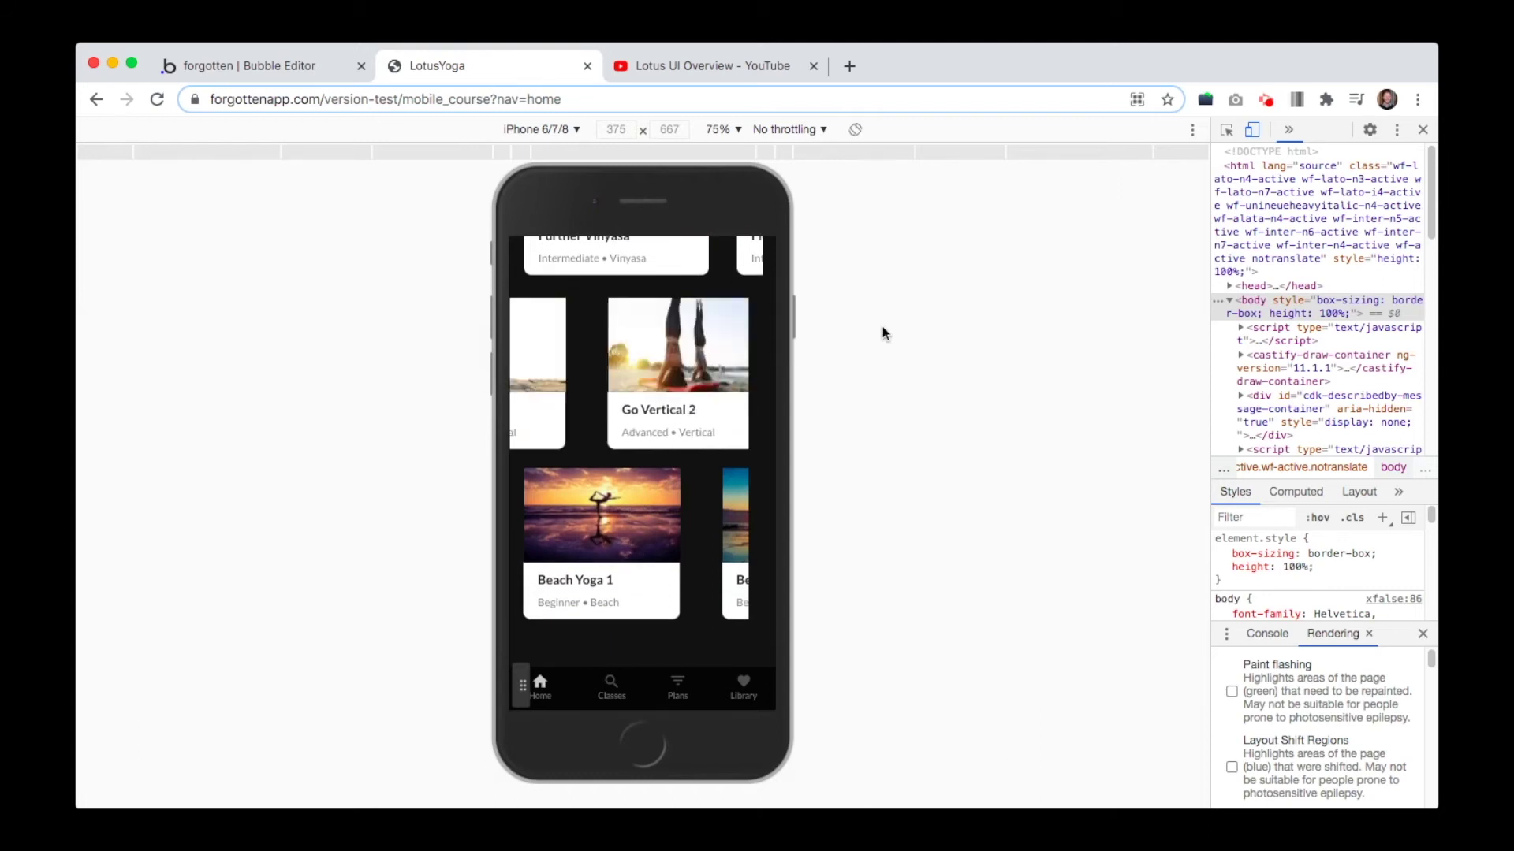
{"action": "scroll", "coordinate": [682, 442], "scroll_direction": "up", "scroll_amount": 5}
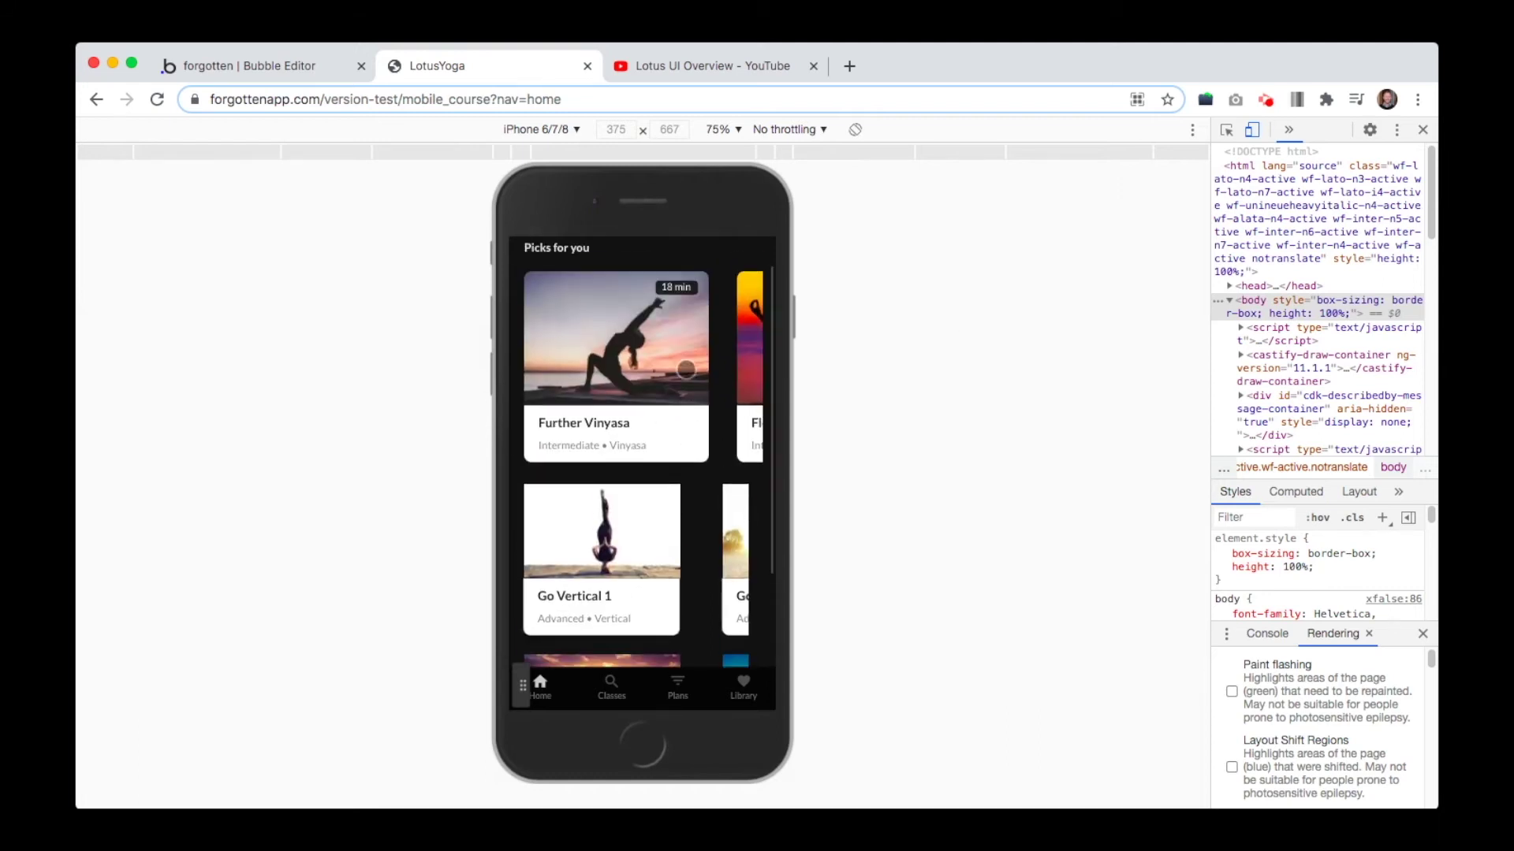
Return to the Bubble editor and remove the Standard Image style from Image B
{"action": "left_click", "coordinate": [218, 69]}
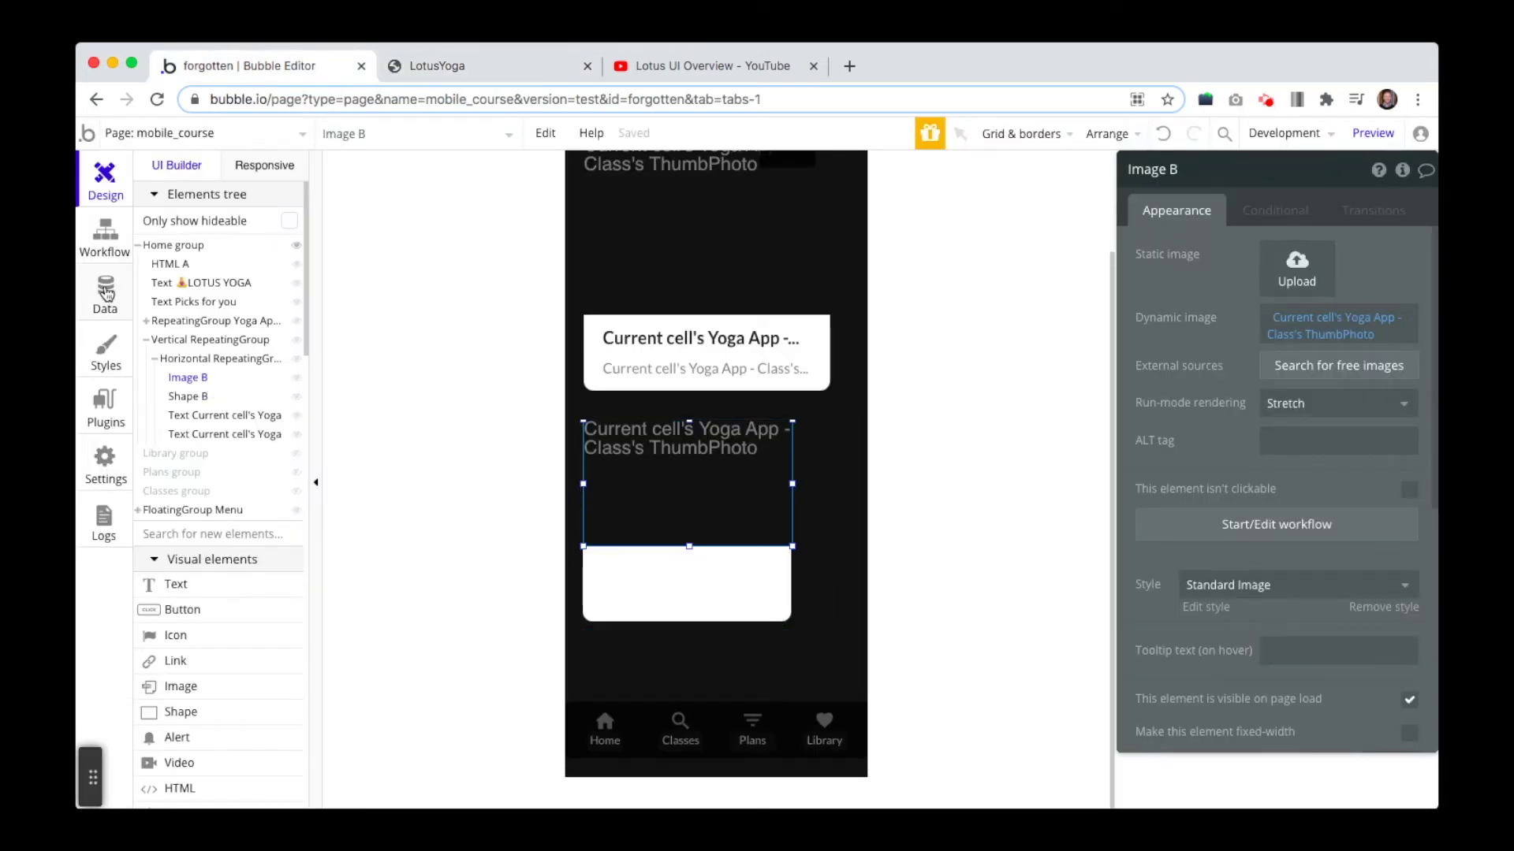
{"action": "scroll", "coordinate": [1293, 615], "scroll_direction": "down", "scroll_amount": 5}
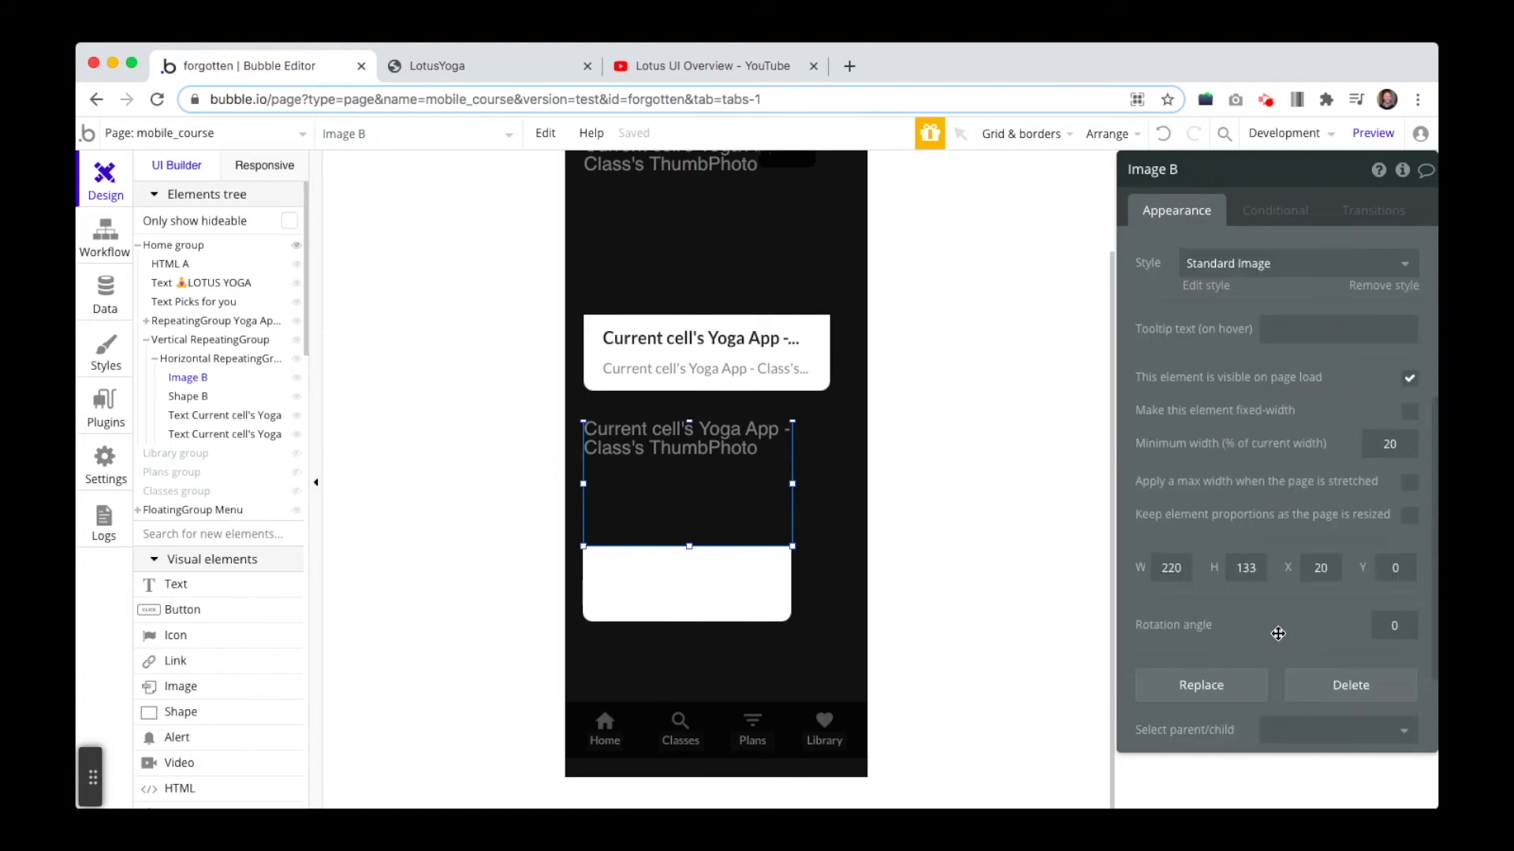
{"action": "scroll", "coordinate": [1318, 584], "scroll_direction": "down", "scroll_amount": 2}
{"action": "scroll", "coordinate": [1349, 552], "scroll_direction": "up", "scroll_amount": 5}
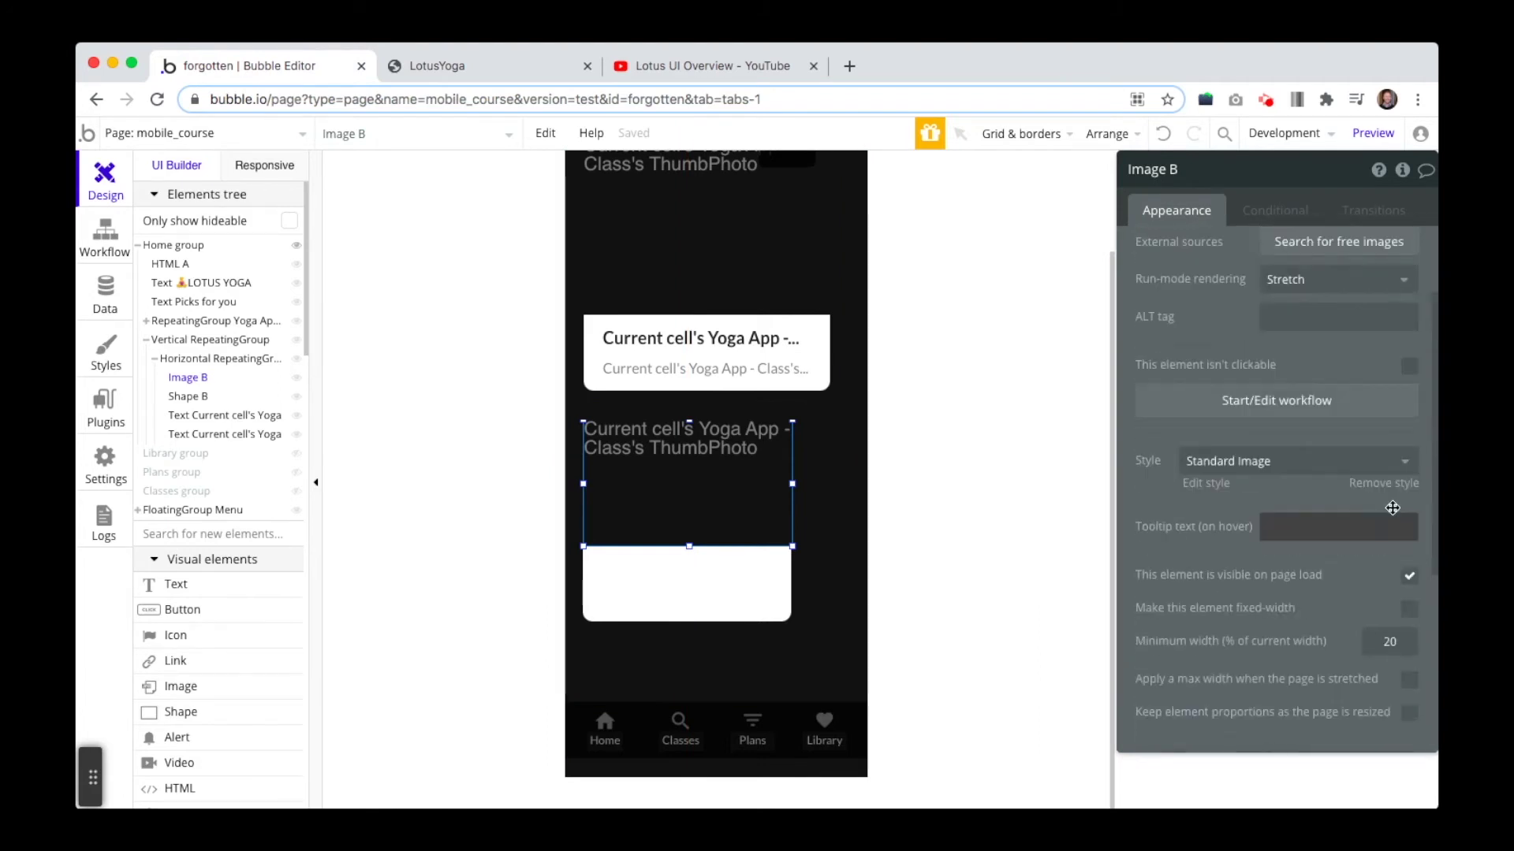
{"action": "left_click", "coordinate": [1313, 469]}
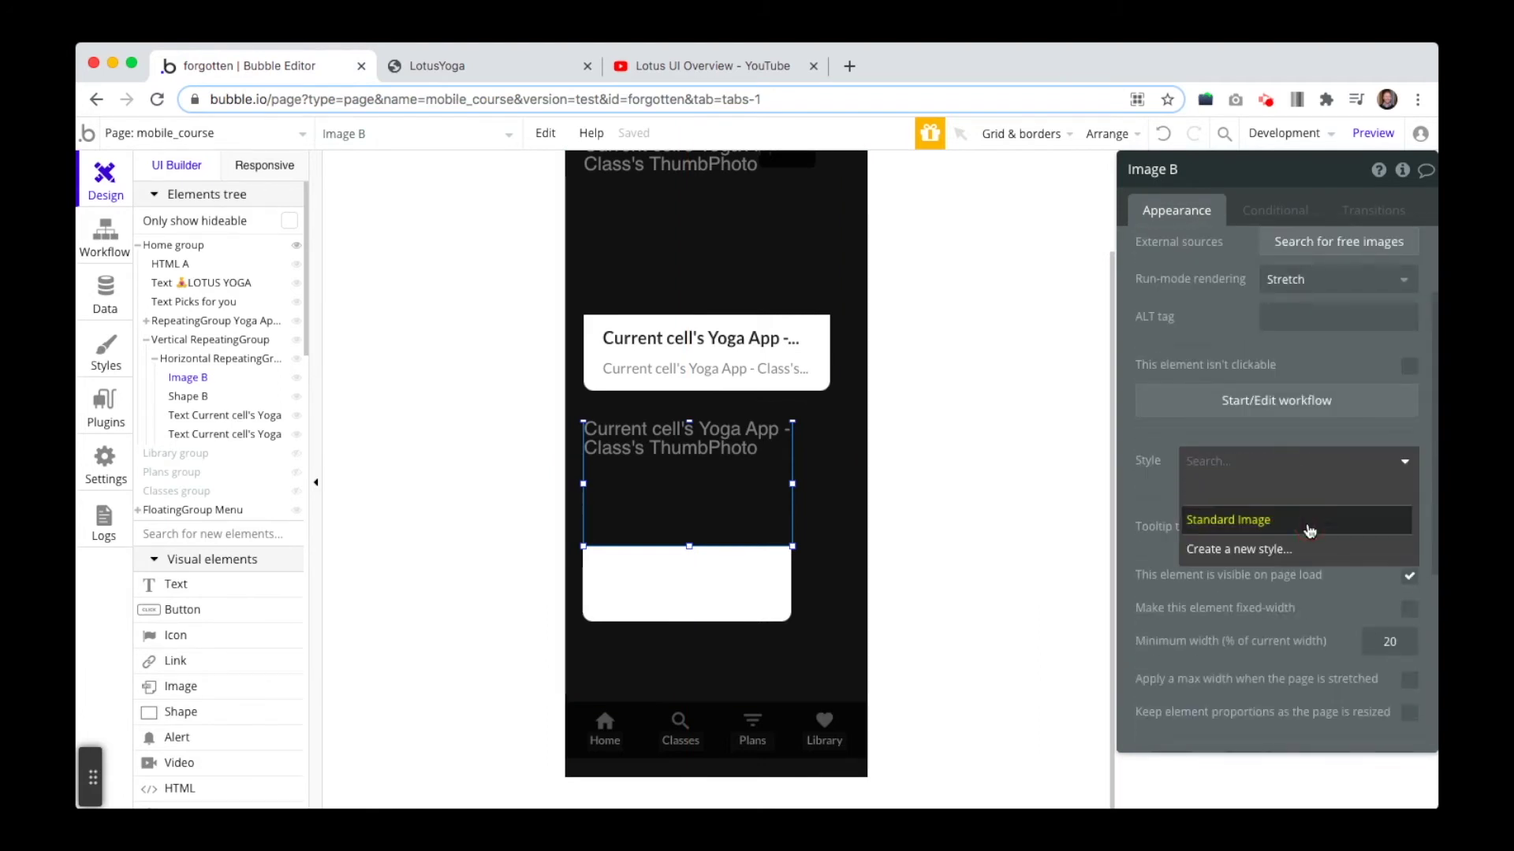
{"action": "left_click", "coordinate": [1364, 502]}
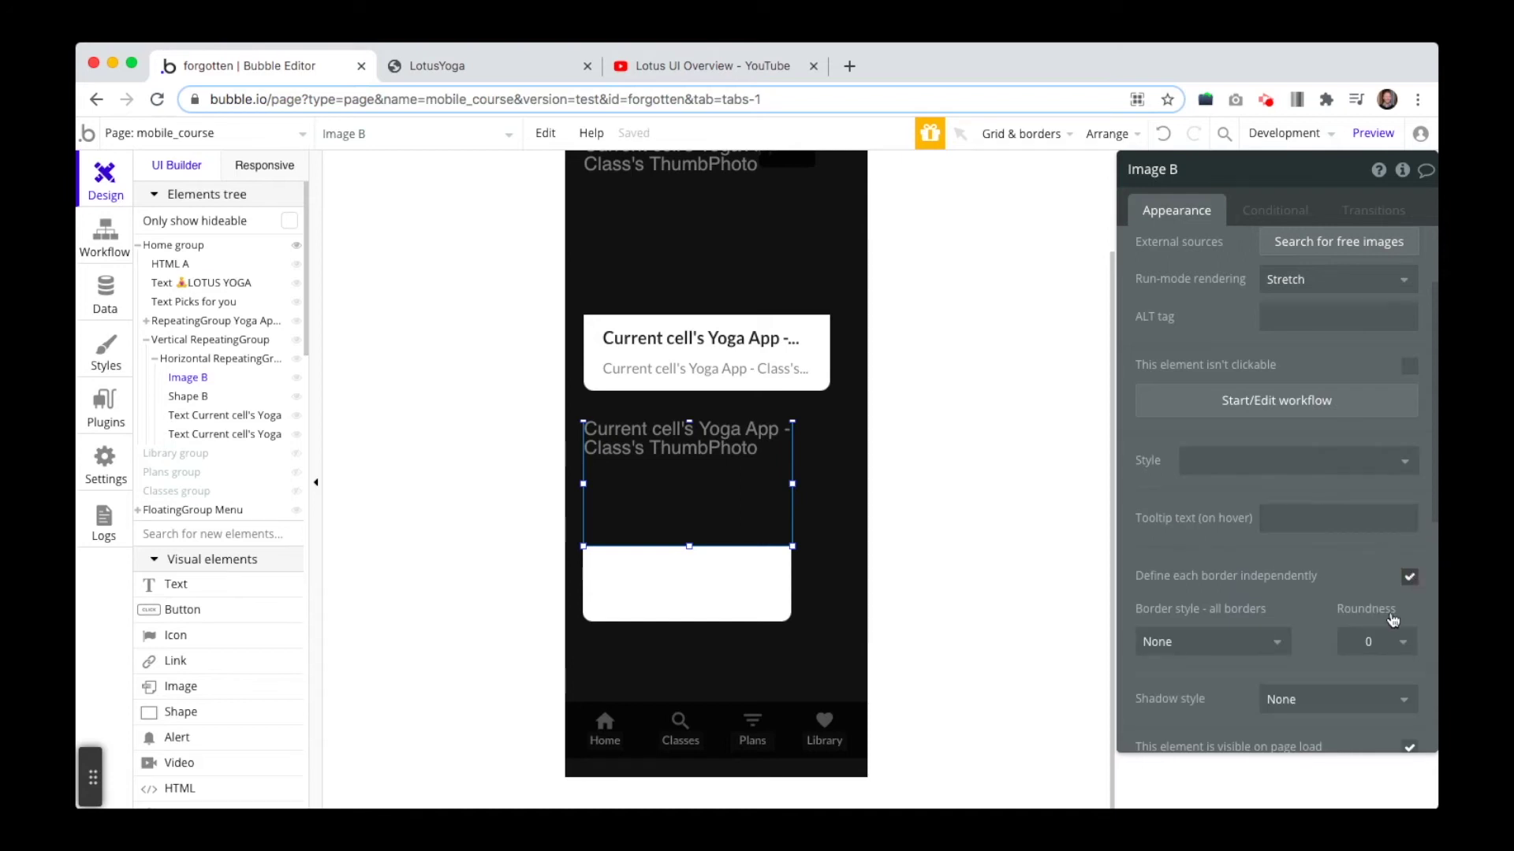
With Image B's borders defined independently, set its top-left and top-right roundness to 10
{"action": "scroll", "coordinate": [1388, 567], "scroll_direction": "down", "scroll_amount": 3}
{"action": "left_click", "coordinate": [1380, 349]}
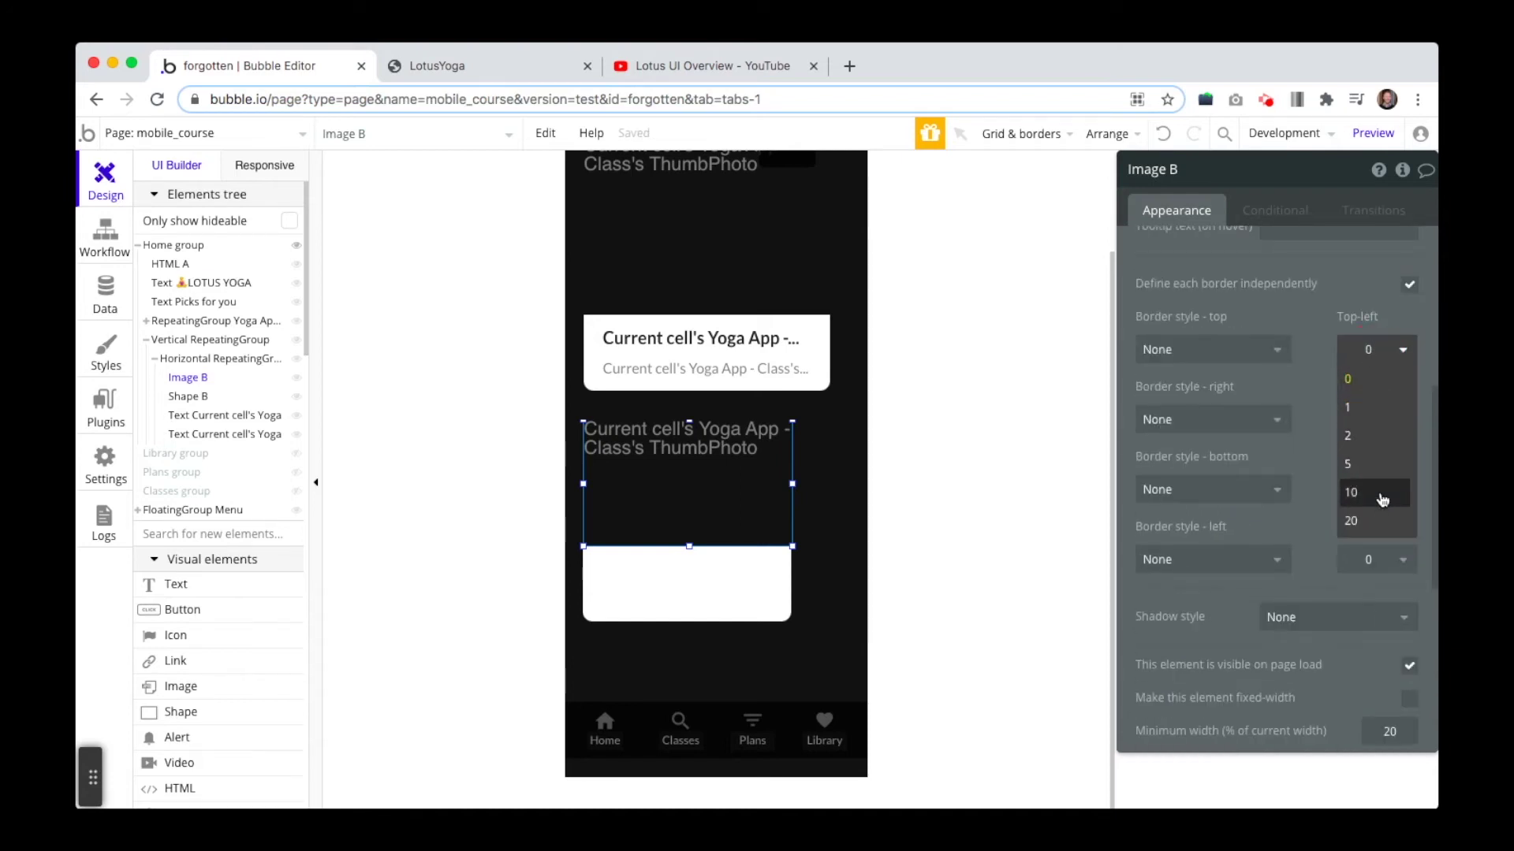
{"action": "left_click", "coordinate": [1382, 497]}
{"action": "left_click", "coordinate": [1381, 419]}
{"action": "left_click", "coordinate": [1384, 561]}
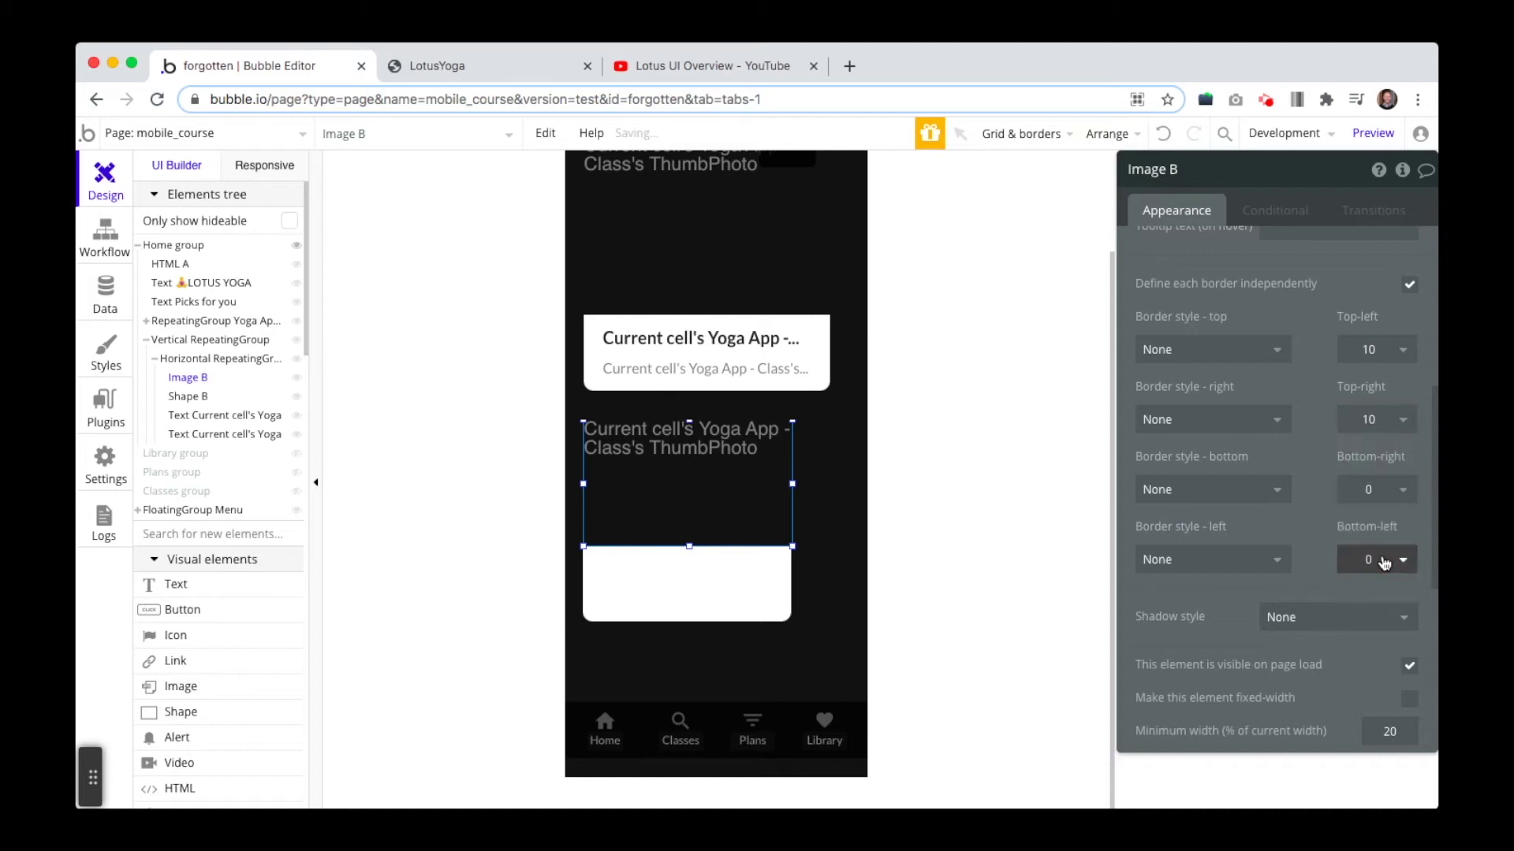
Switch to the LotusYoga preview and load the latest version of the app
{"action": "left_click", "coordinate": [432, 65]}
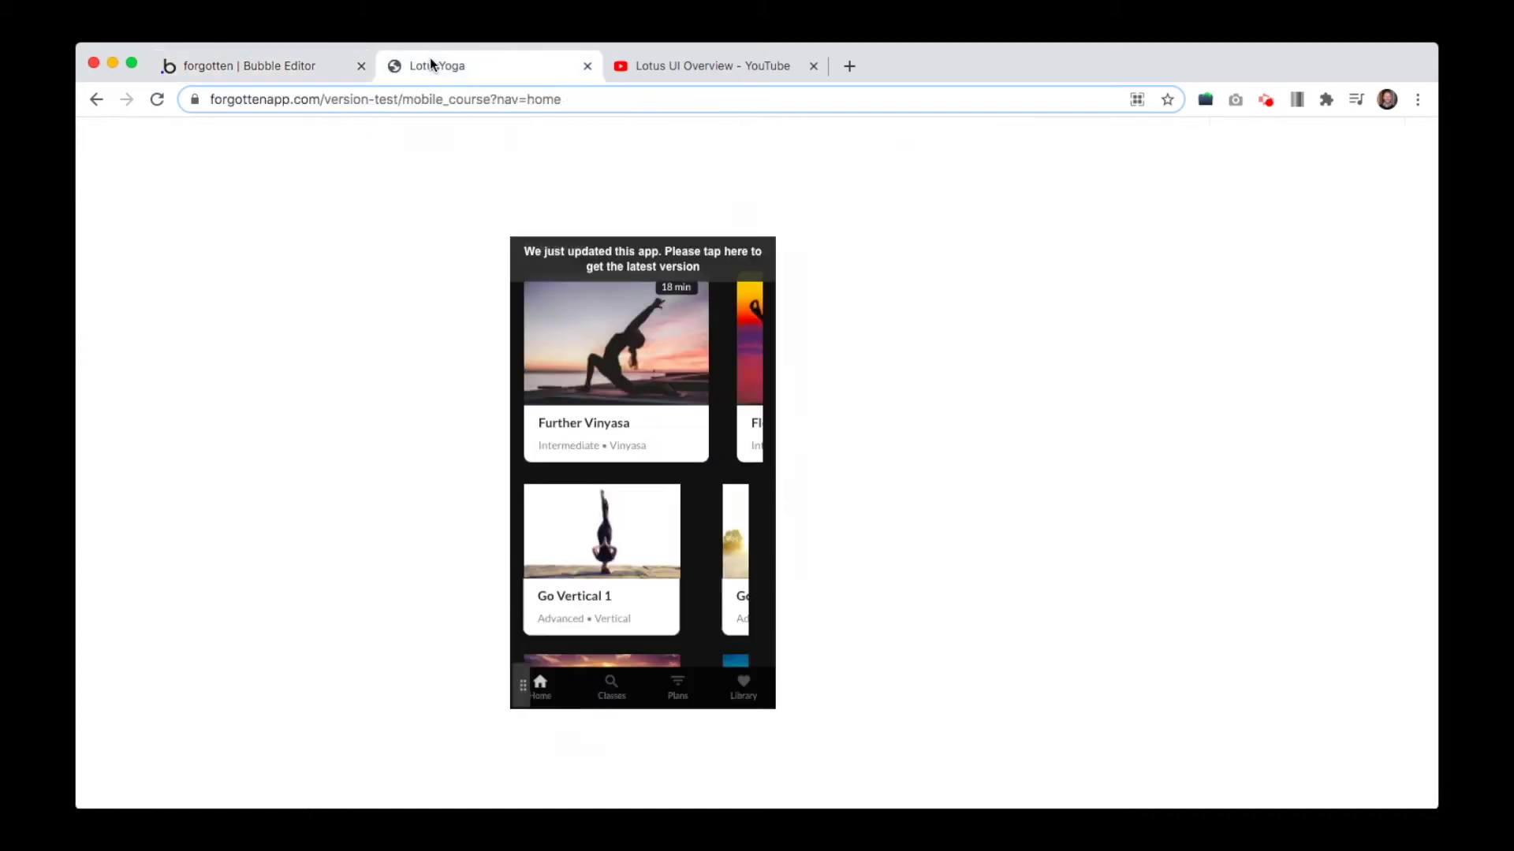
{"action": "key", "text": "super+alt+i"}
{"action": "left_click", "coordinate": [604, 262]}
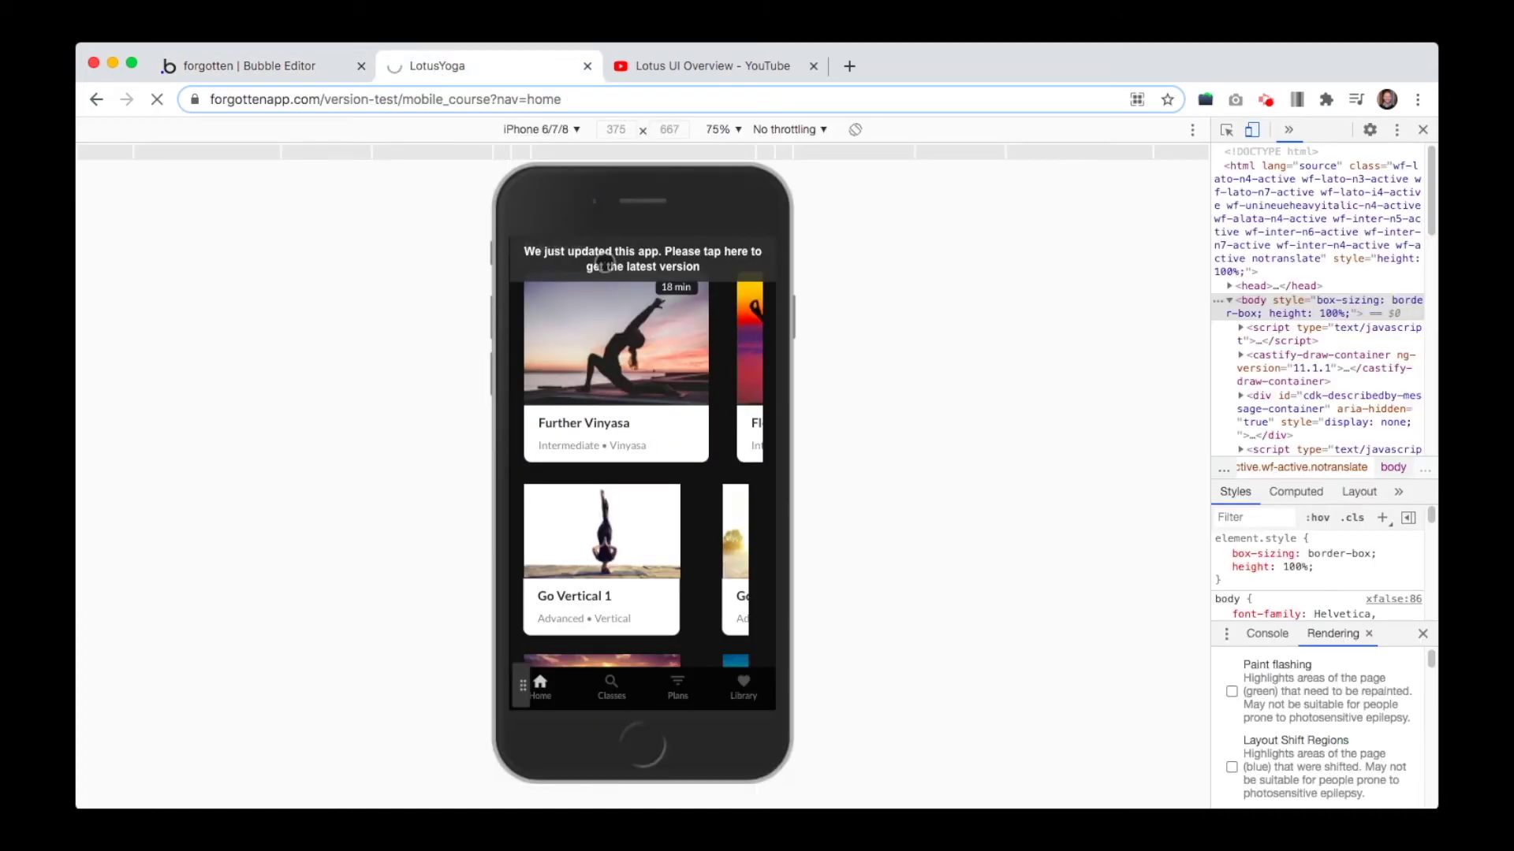
Back in the Bubble editor, set the X position of the white Shape B to 20 to align it with Image B
{"action": "left_click", "coordinate": [288, 66]}
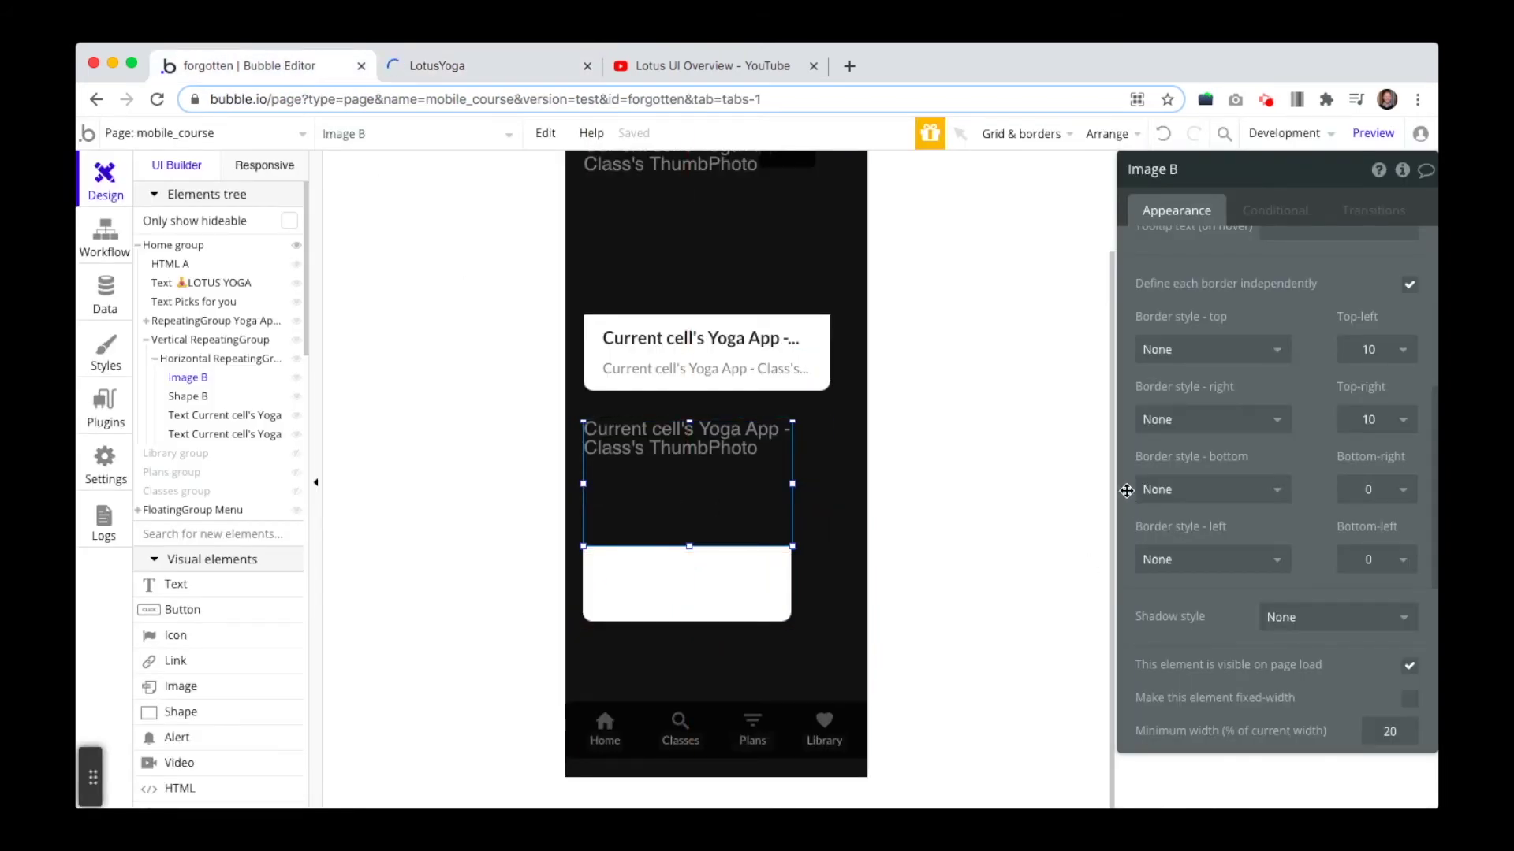
{"action": "scroll", "coordinate": [1126, 491], "scroll_direction": "down", "scroll_amount": 5}
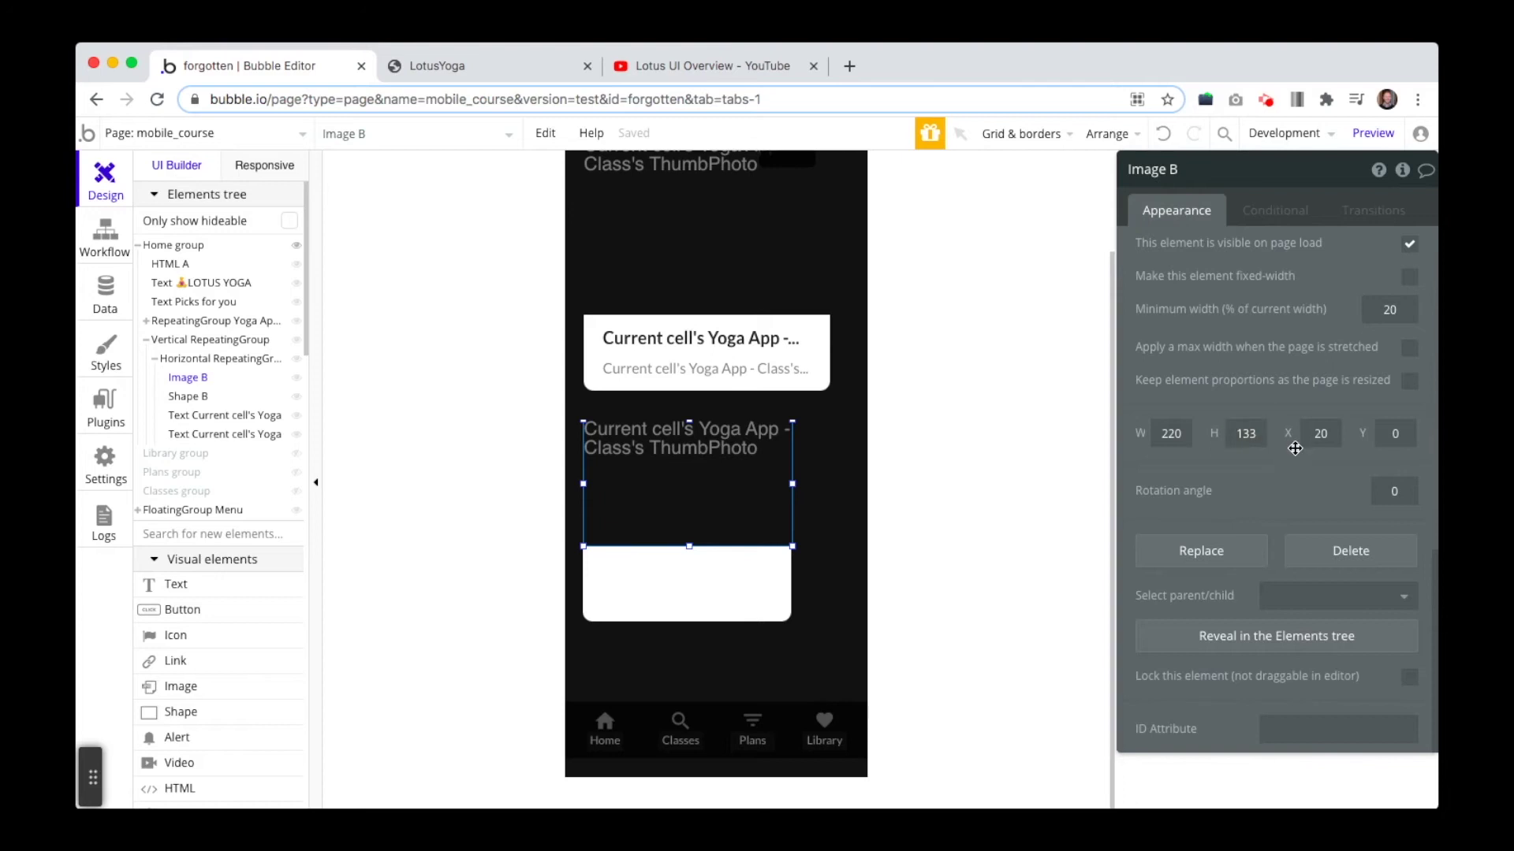
{"action": "left_click", "coordinate": [591, 608]}
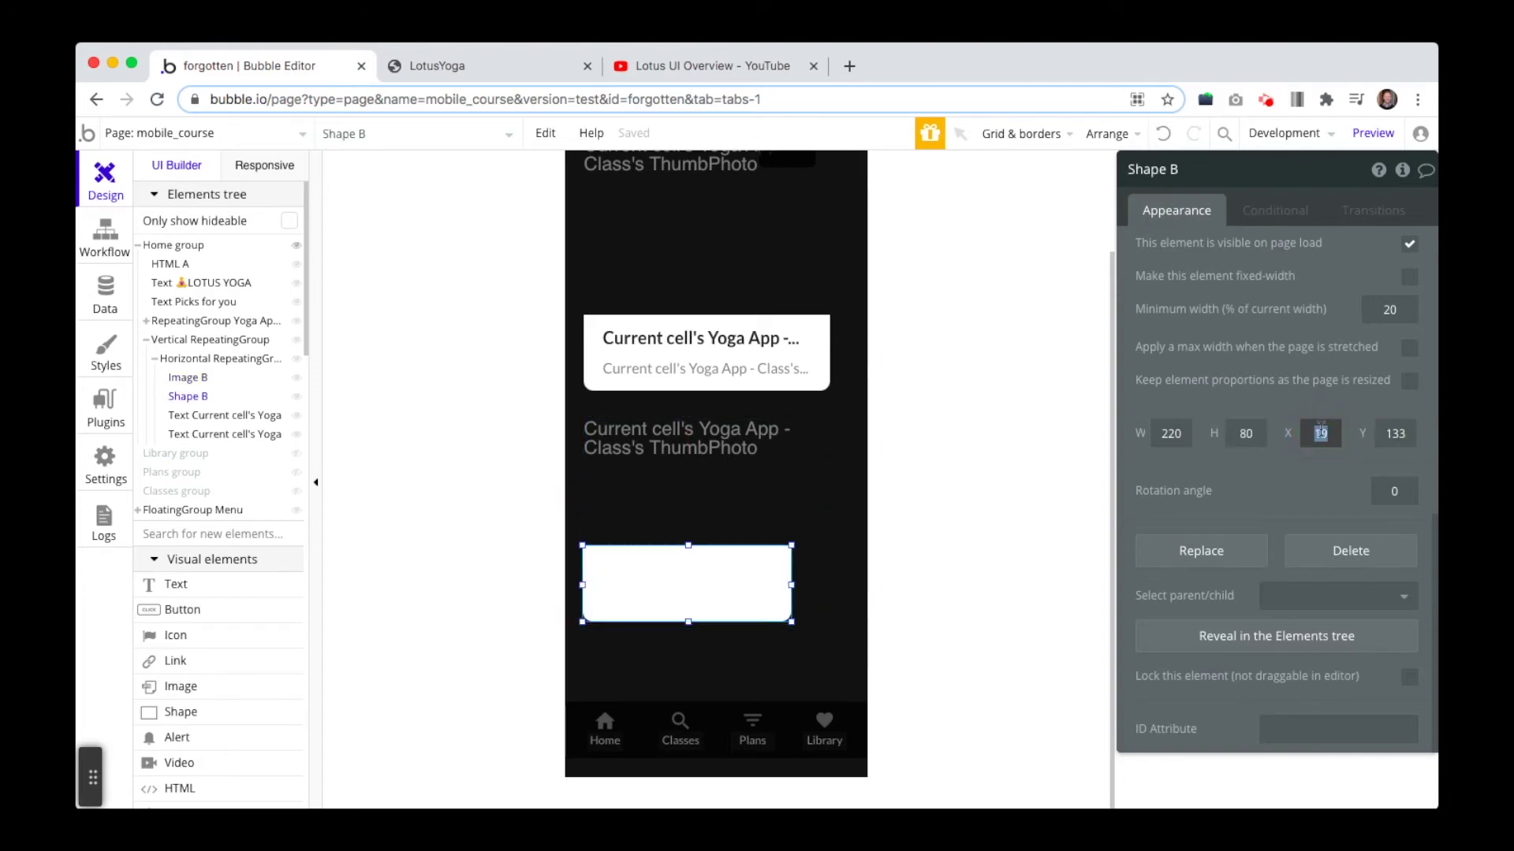
{"action": "type", "text": "20"}
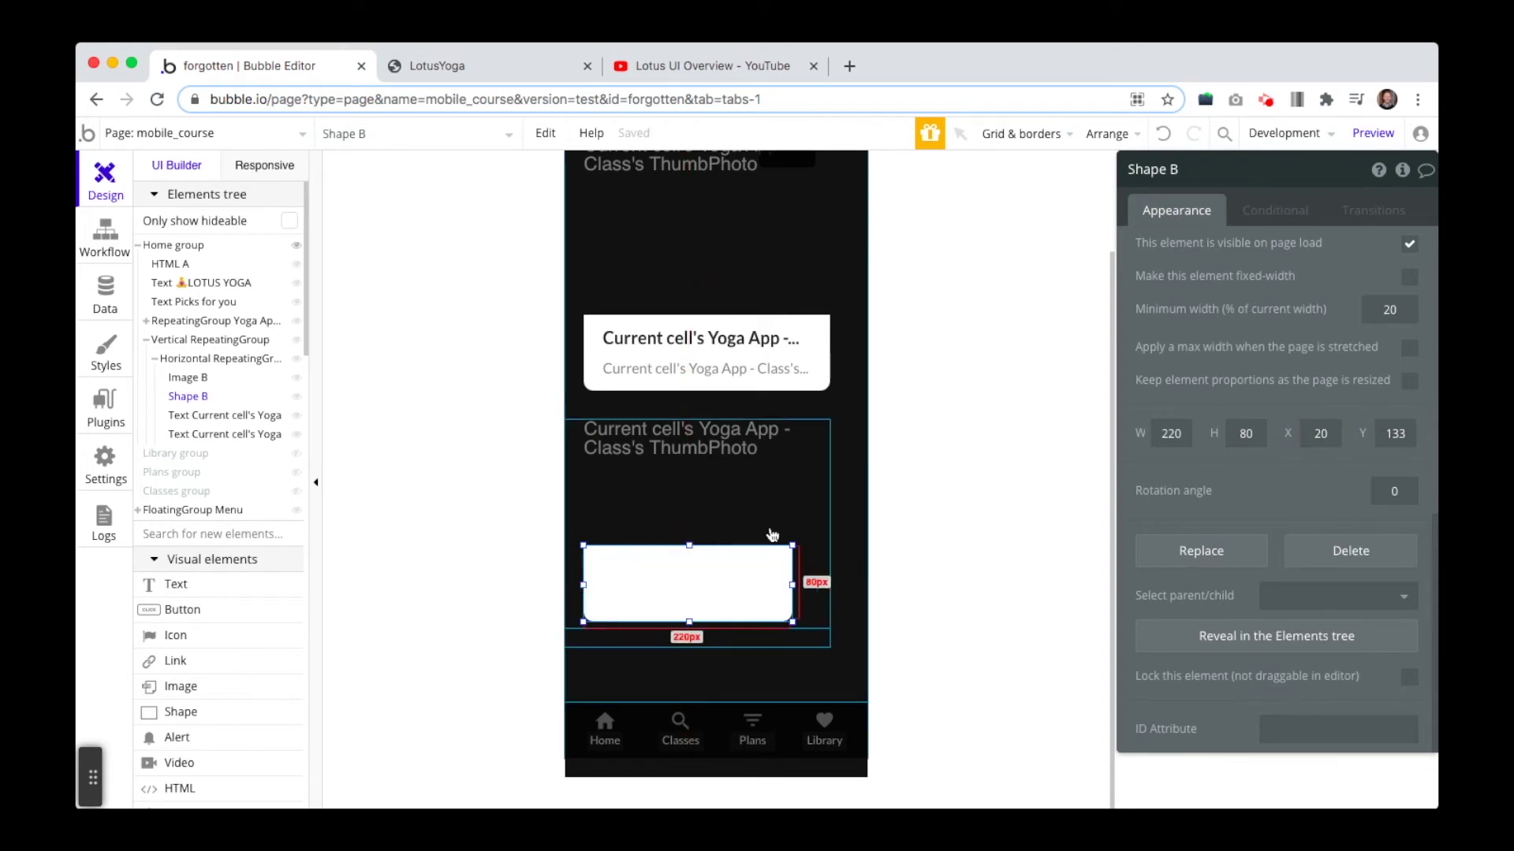
Set the width of the Horizontal RepeatingGroup to 260 px
{"action": "left_click", "coordinate": [805, 517]}
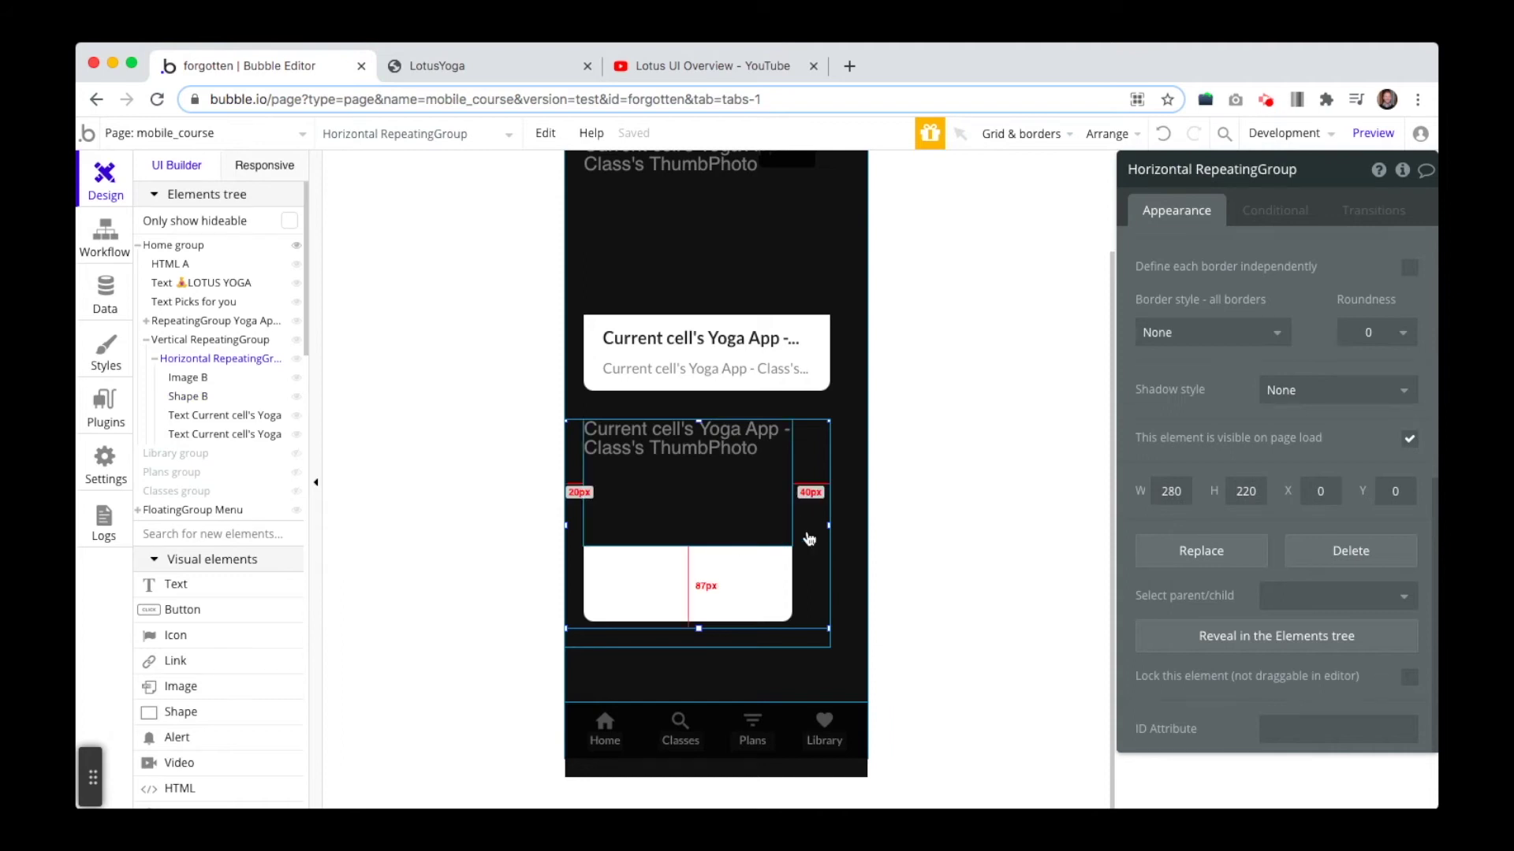
{"action": "double_click", "coordinate": [1170, 490]}
{"action": "type", "text": "260"}
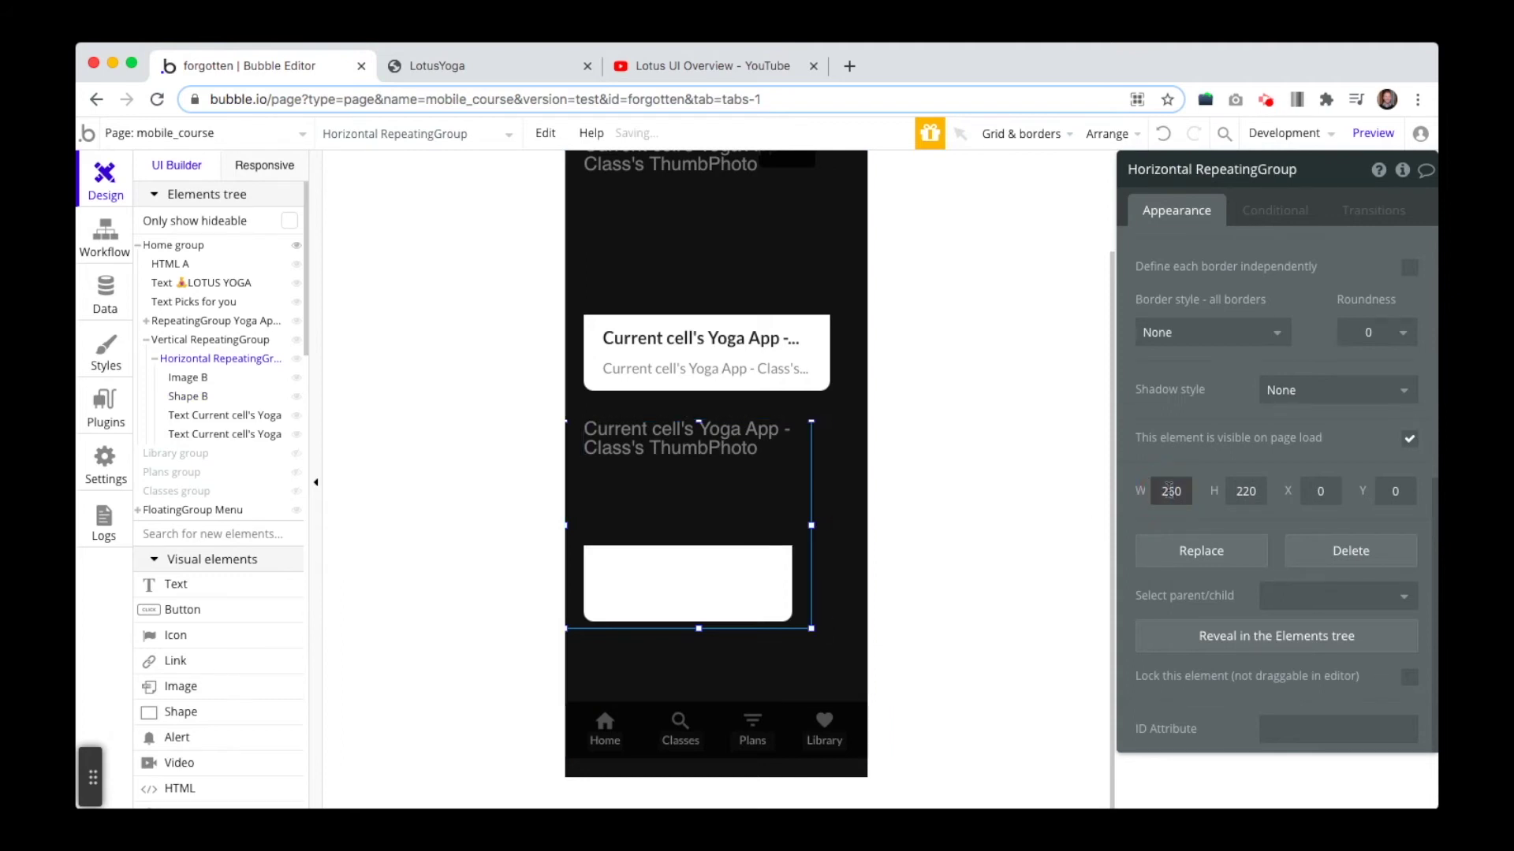
Center the white Shape B horizontally inside the nested cell and send it to the back
{"action": "right_click", "coordinate": [779, 583]}
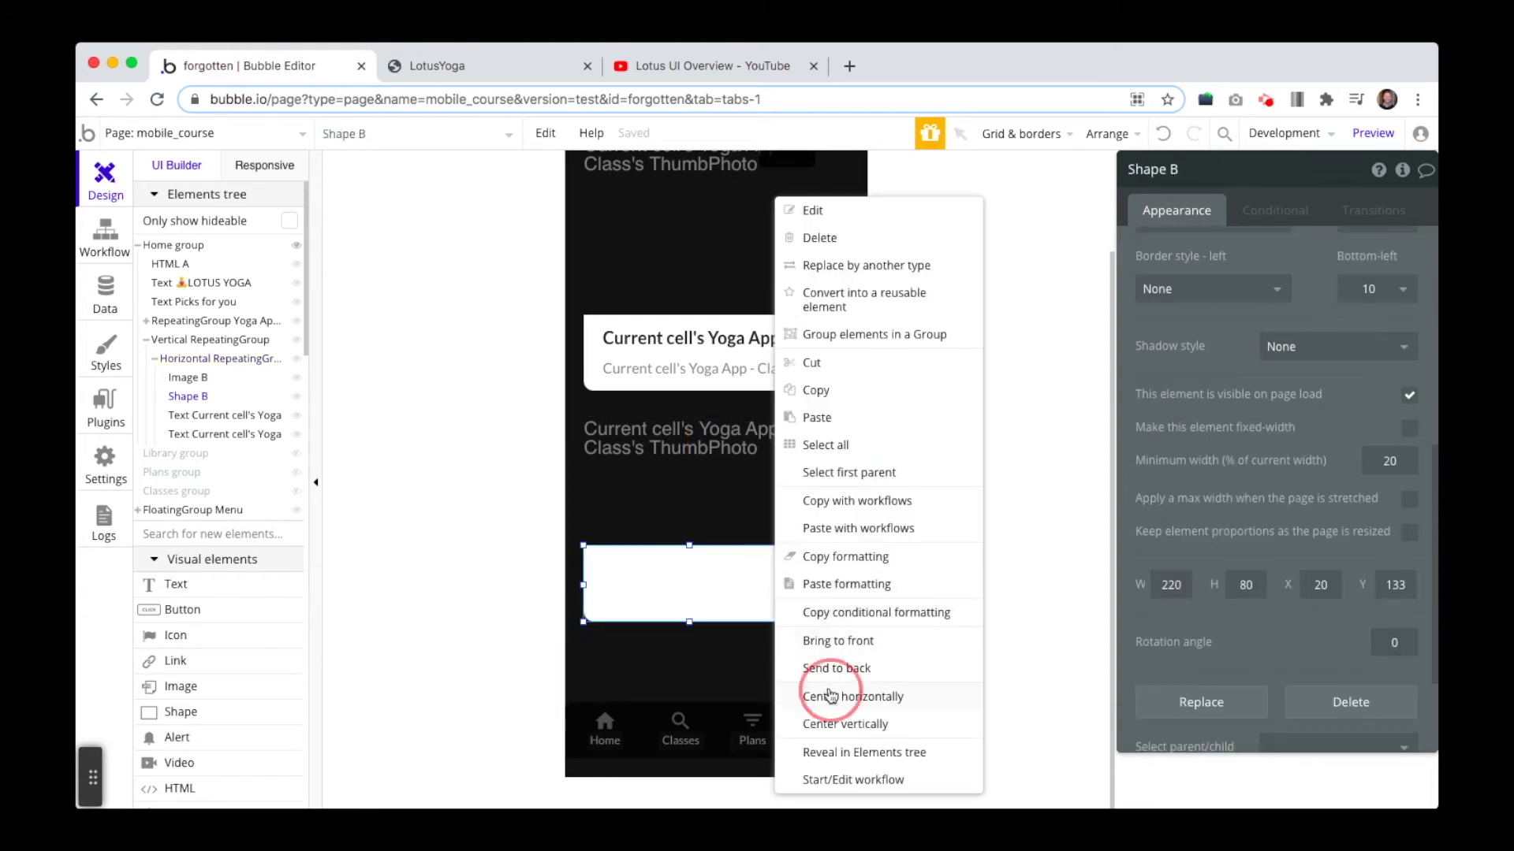
{"action": "left_click", "coordinate": [826, 696]}
{"action": "right_click", "coordinate": [734, 571]}
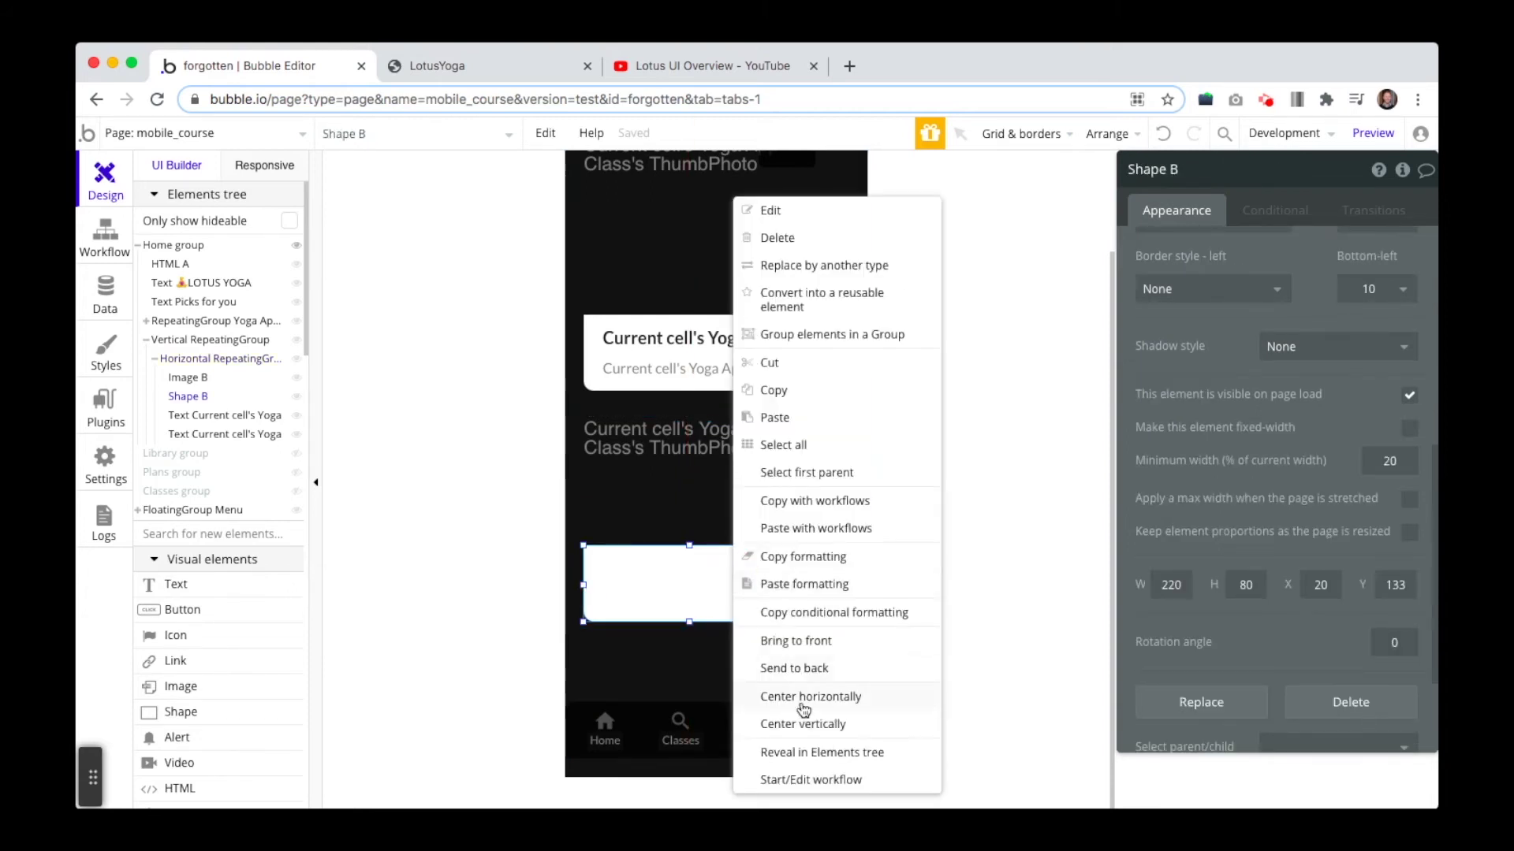
{"action": "left_click", "coordinate": [794, 668]}
Center both dynamic class texts horizontally within the nested card
{"action": "left_click", "coordinate": [704, 572]}
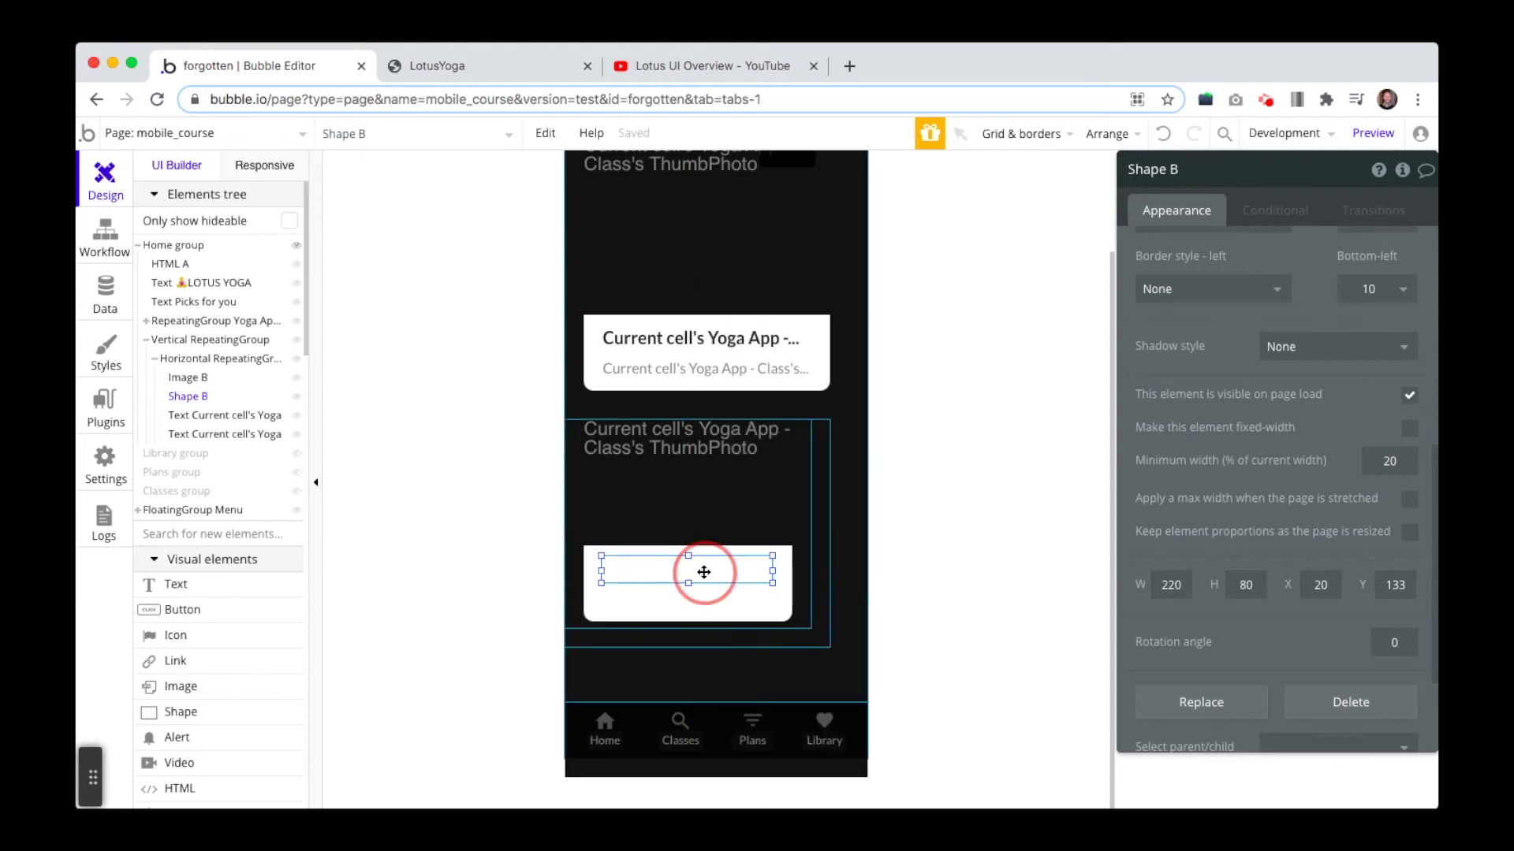
{"action": "right_click", "coordinate": [704, 600]}
{"action": "left_click", "coordinate": [730, 688]}
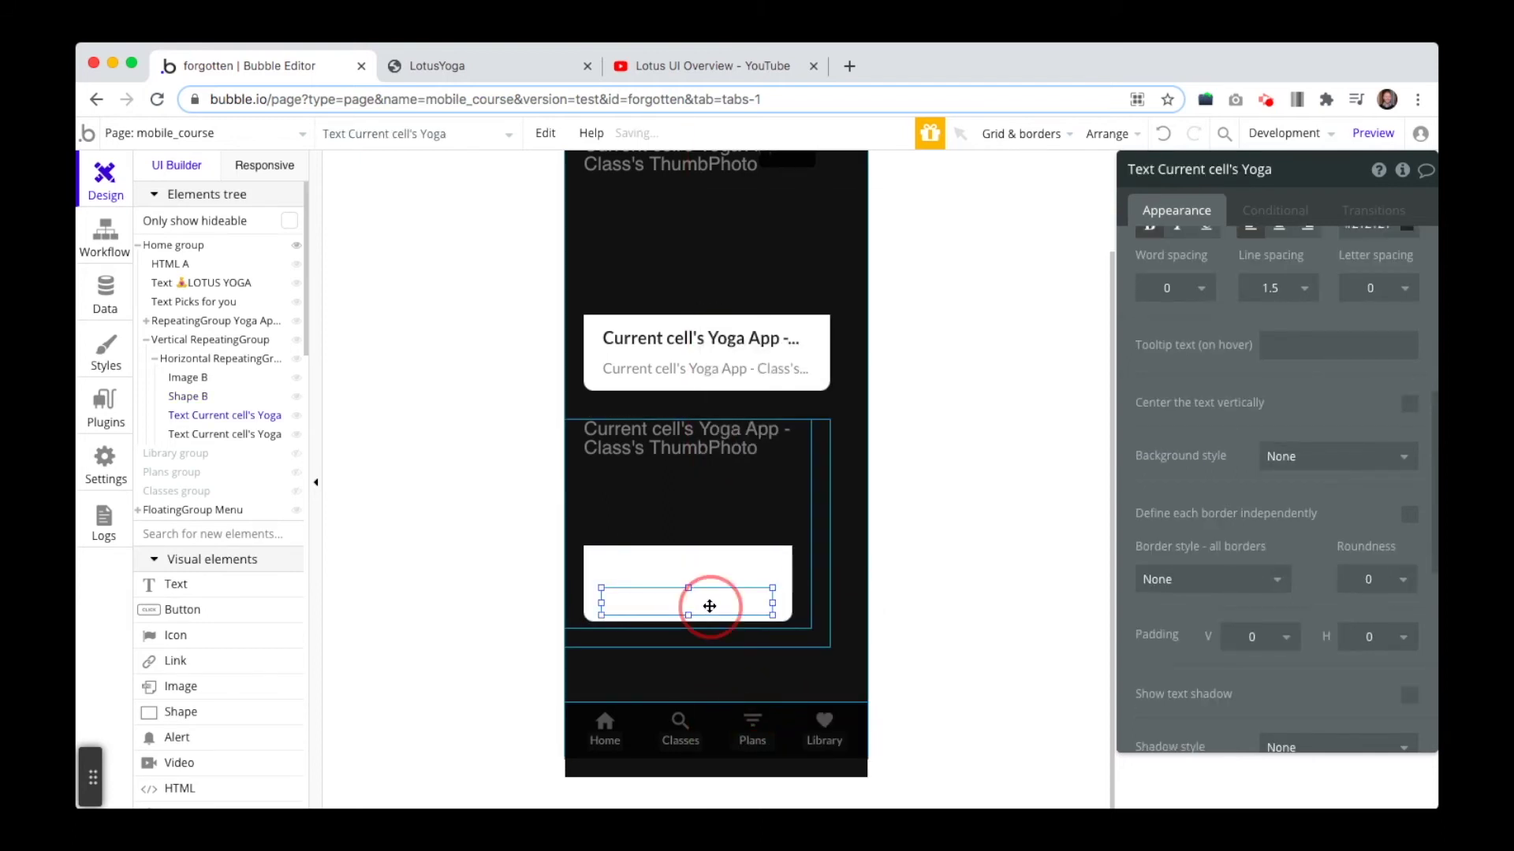
{"action": "right_click", "coordinate": [710, 606]}
{"action": "left_click", "coordinate": [749, 693]}
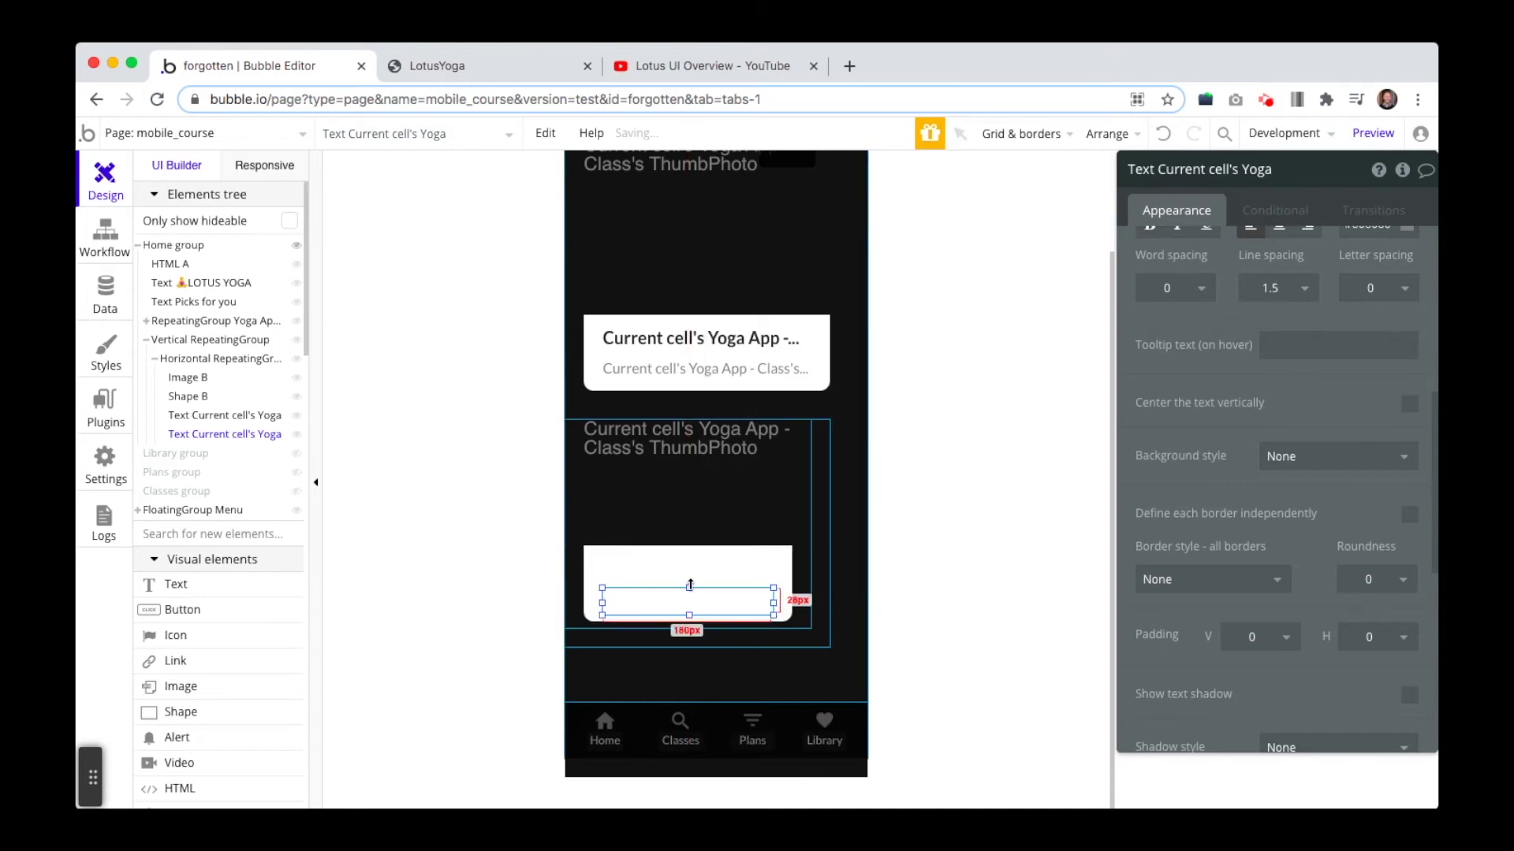
{"action": "left_click_drag", "start_coordinate": [690, 586], "coordinate": [693, 562]}
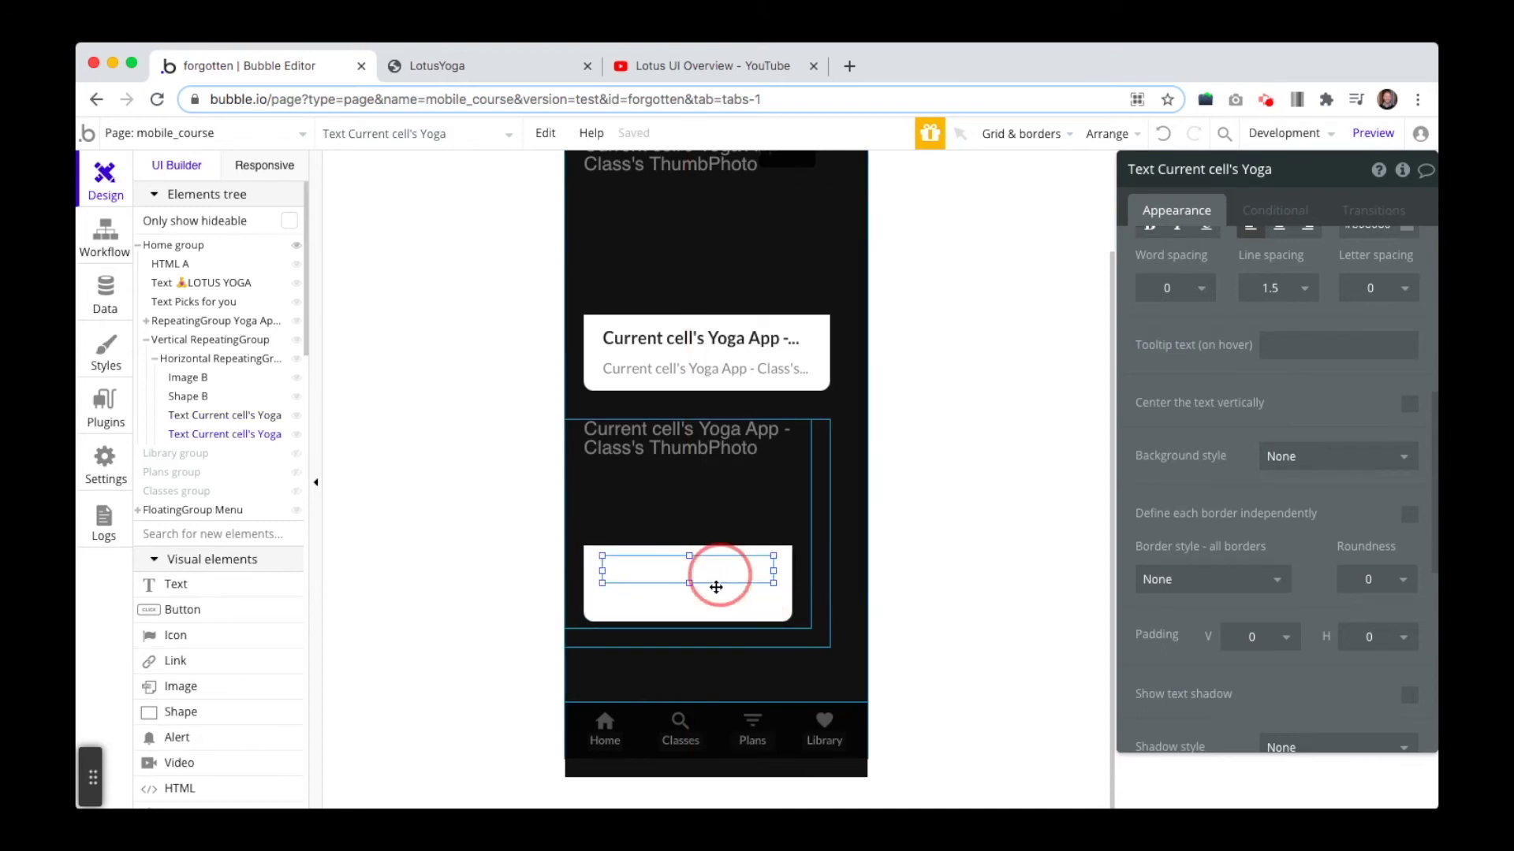
Load the latest version in the LotusYoga preview, then review the home screen layout at the start of the Lotus UI Overview video on YouTube
{"action": "left_click", "coordinate": [550, 72]}
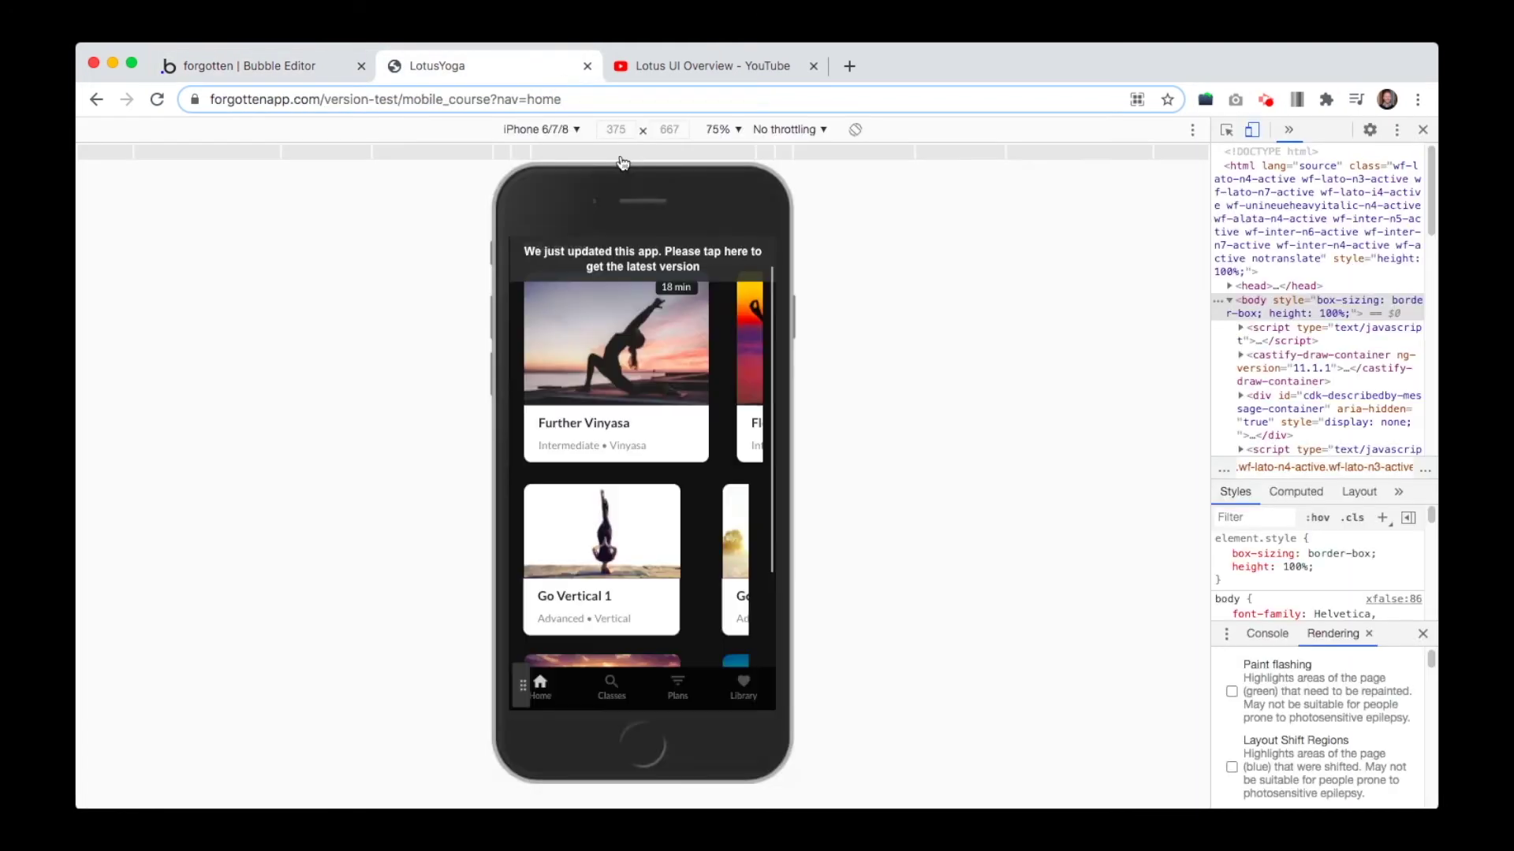
{"action": "left_click", "coordinate": [651, 262]}
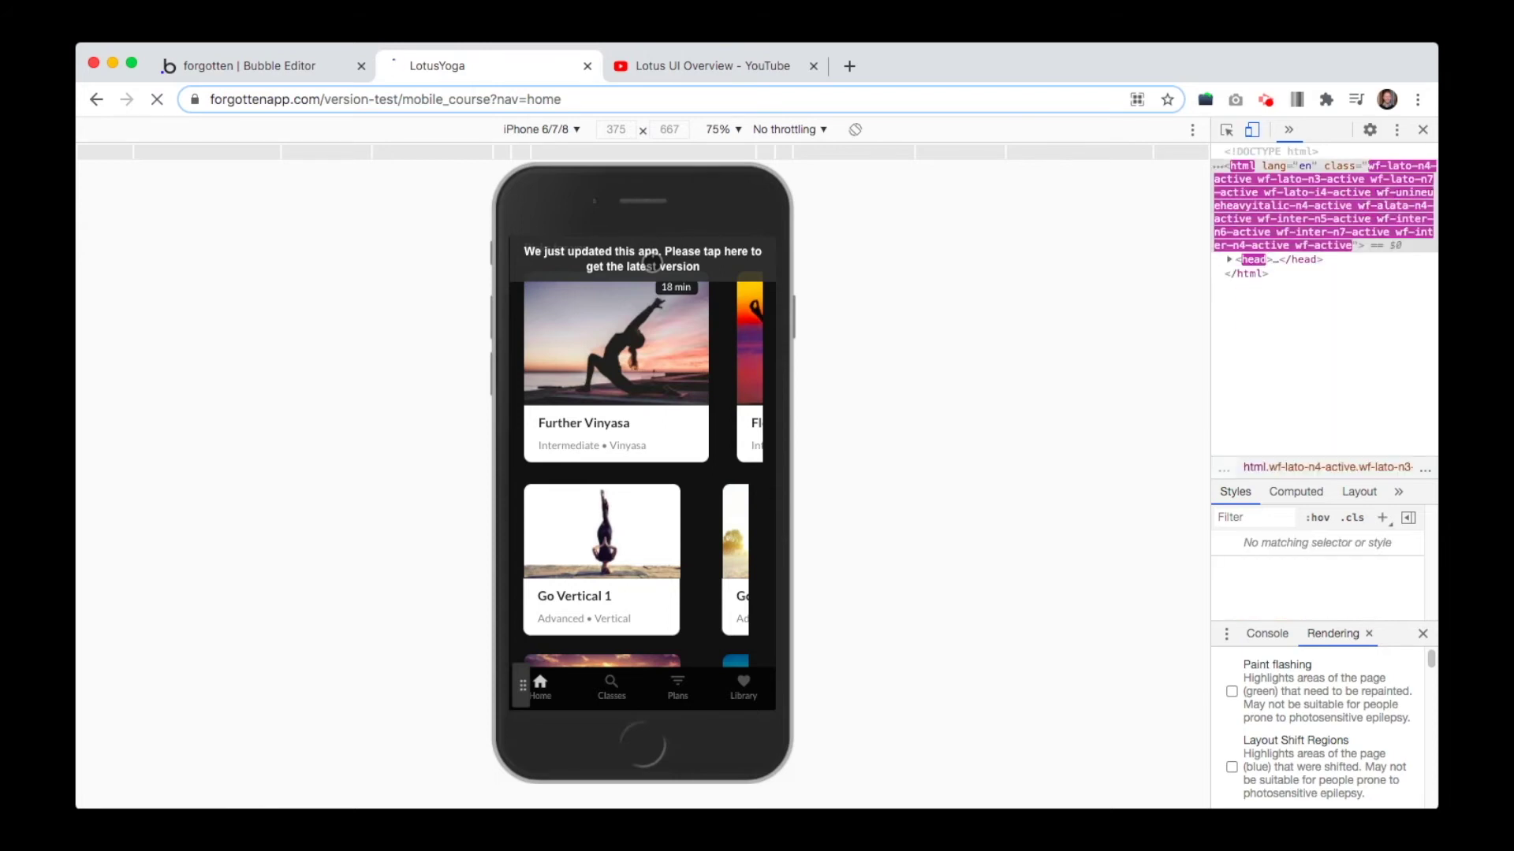
{"action": "left_click", "coordinate": [708, 70]}
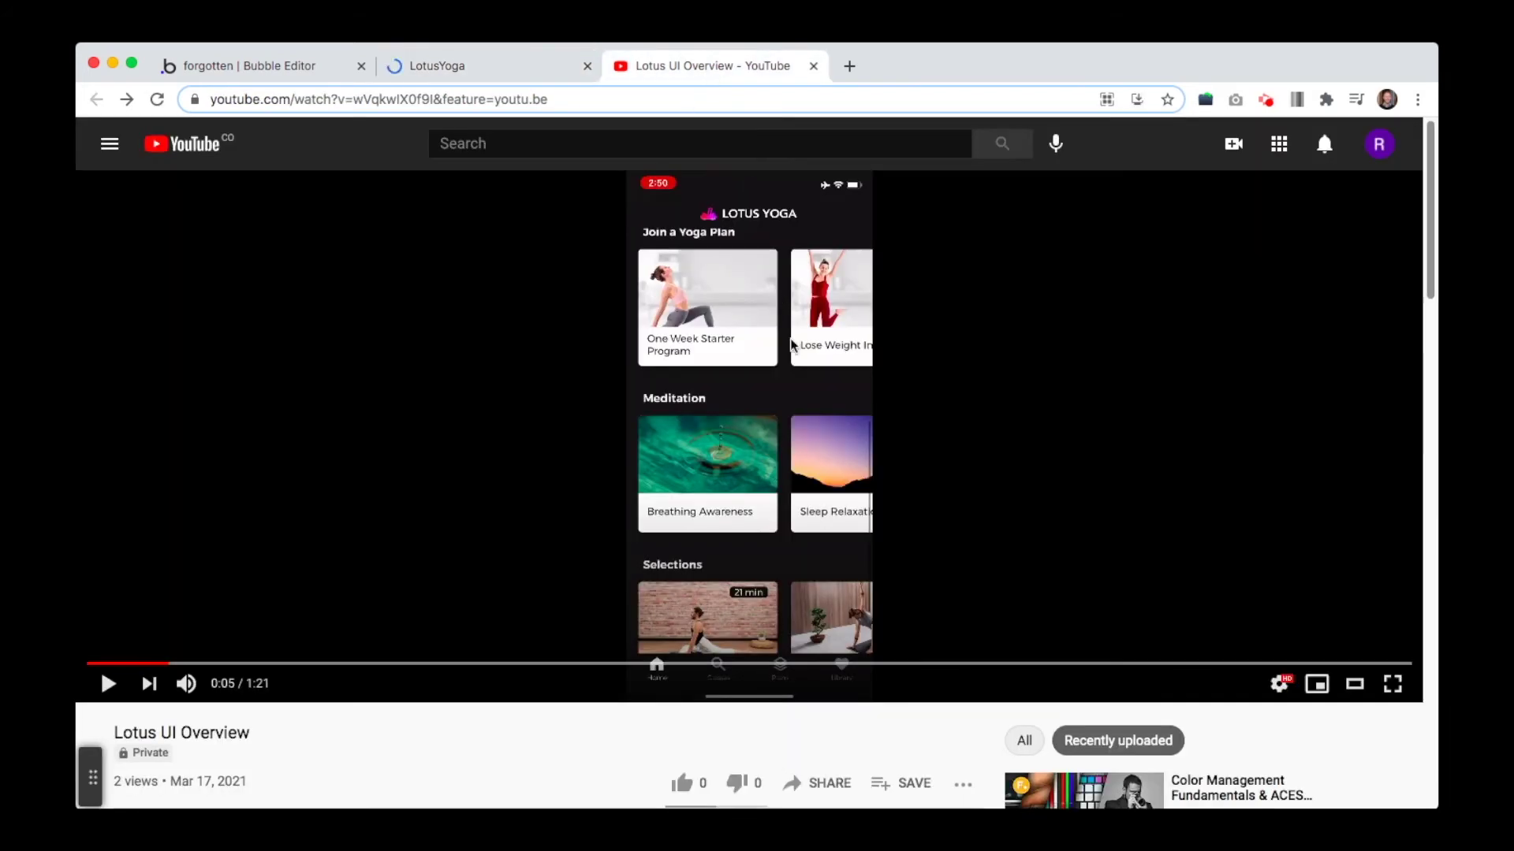
{"action": "left_click", "coordinate": [156, 664]}
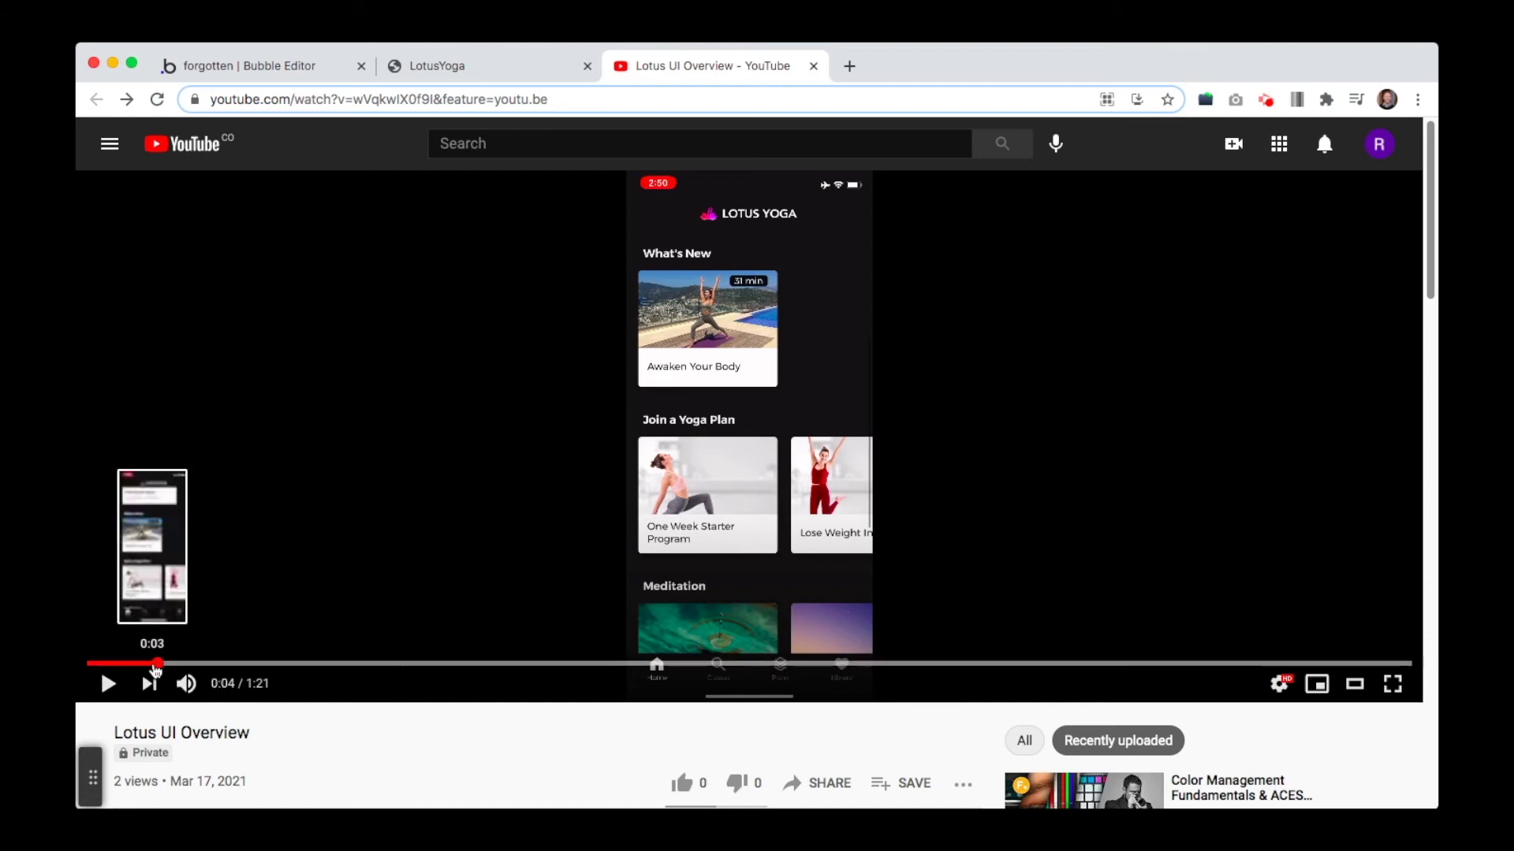
{"action": "left_click", "coordinate": [109, 664]}
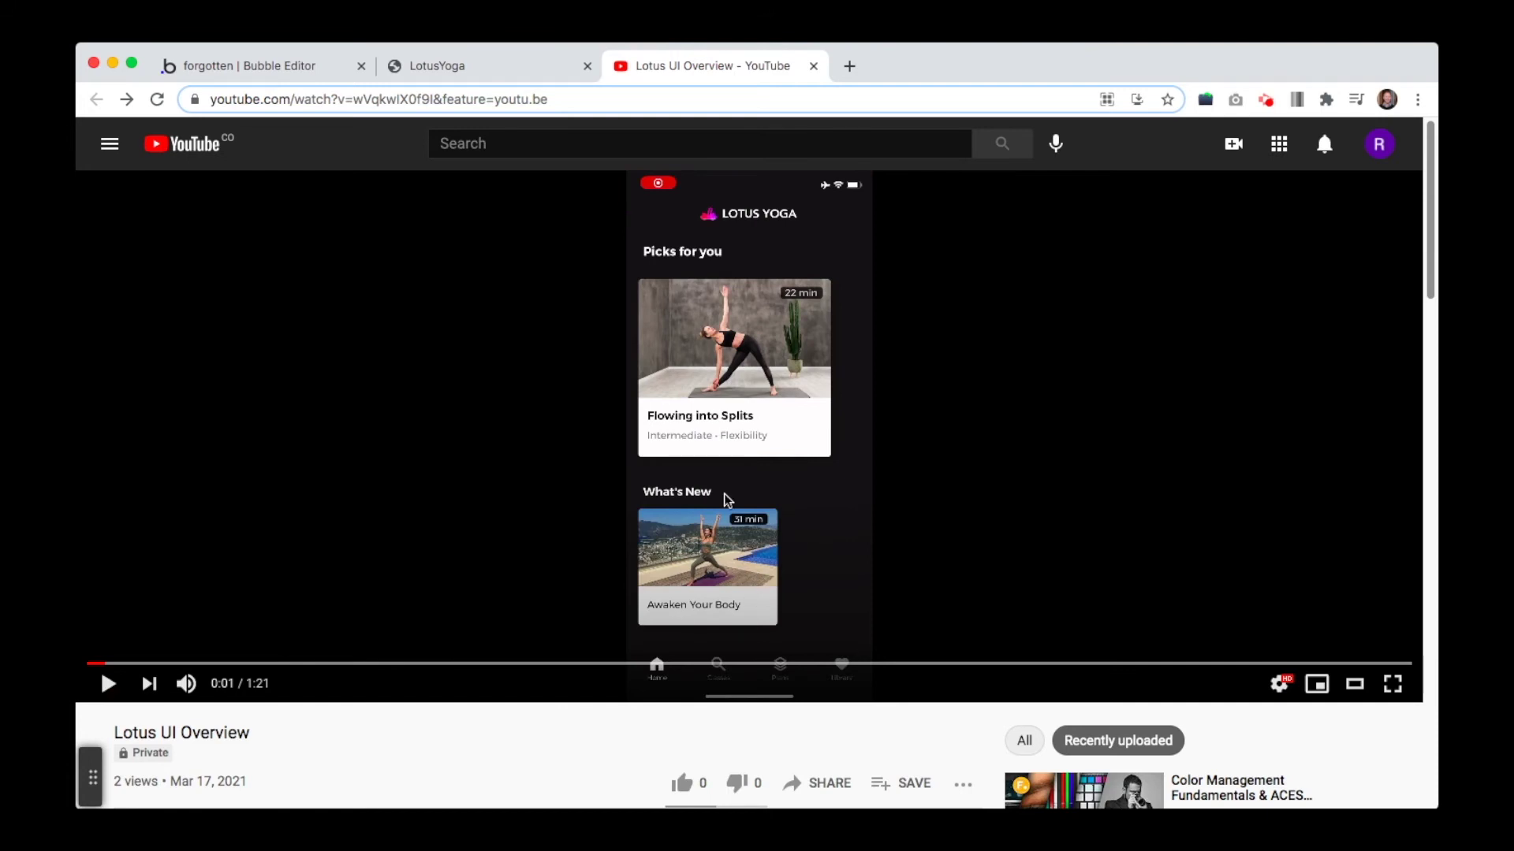
Return to the LotusYoga preview and examine the spacing and clipping of the class card rows
{"action": "left_click", "coordinate": [294, 68]}
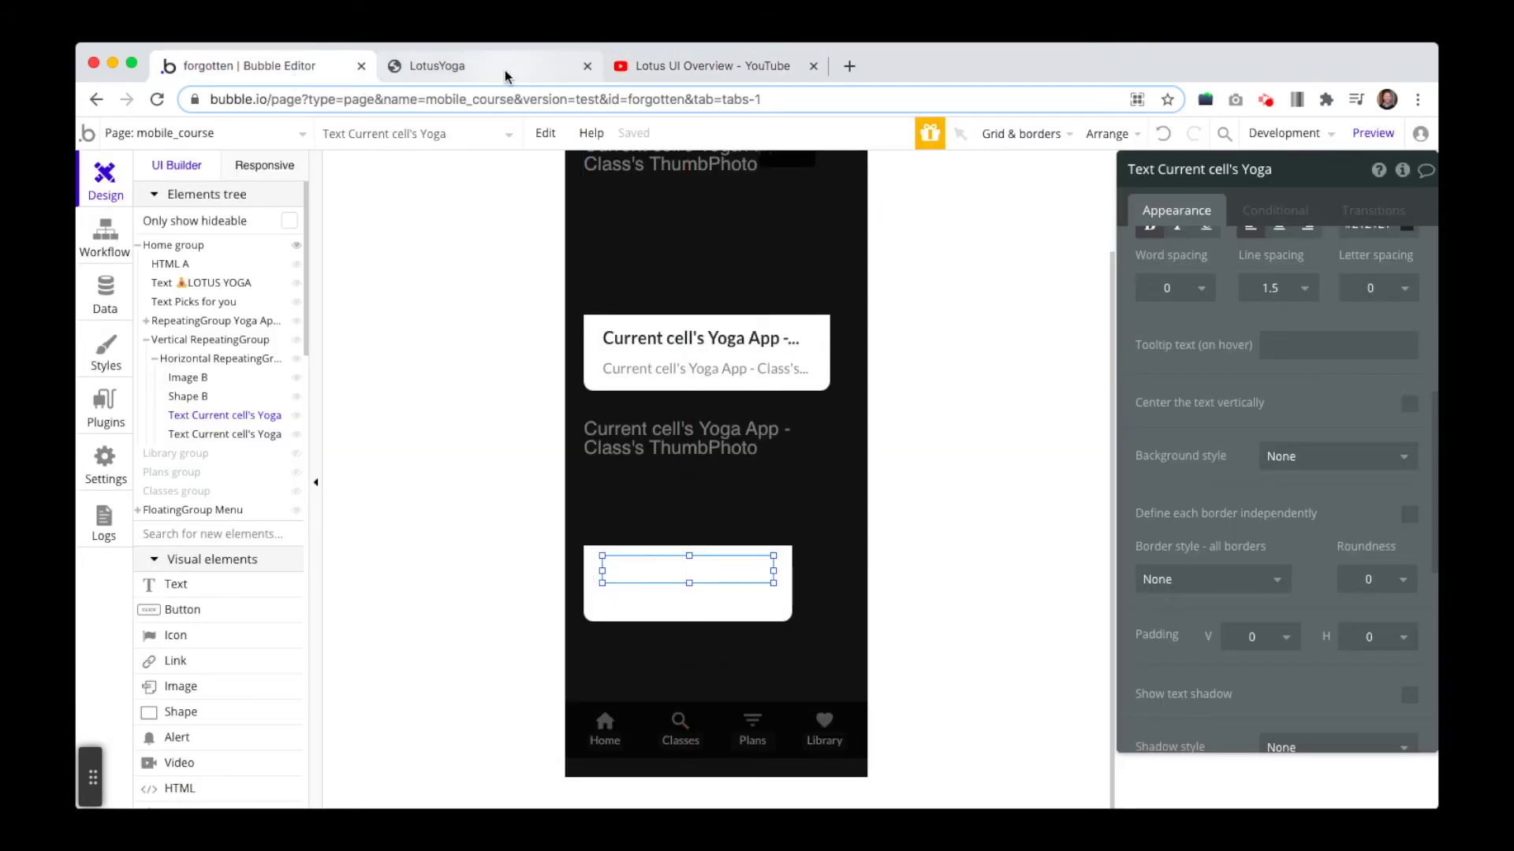
{"action": "left_click", "coordinate": [438, 65]}
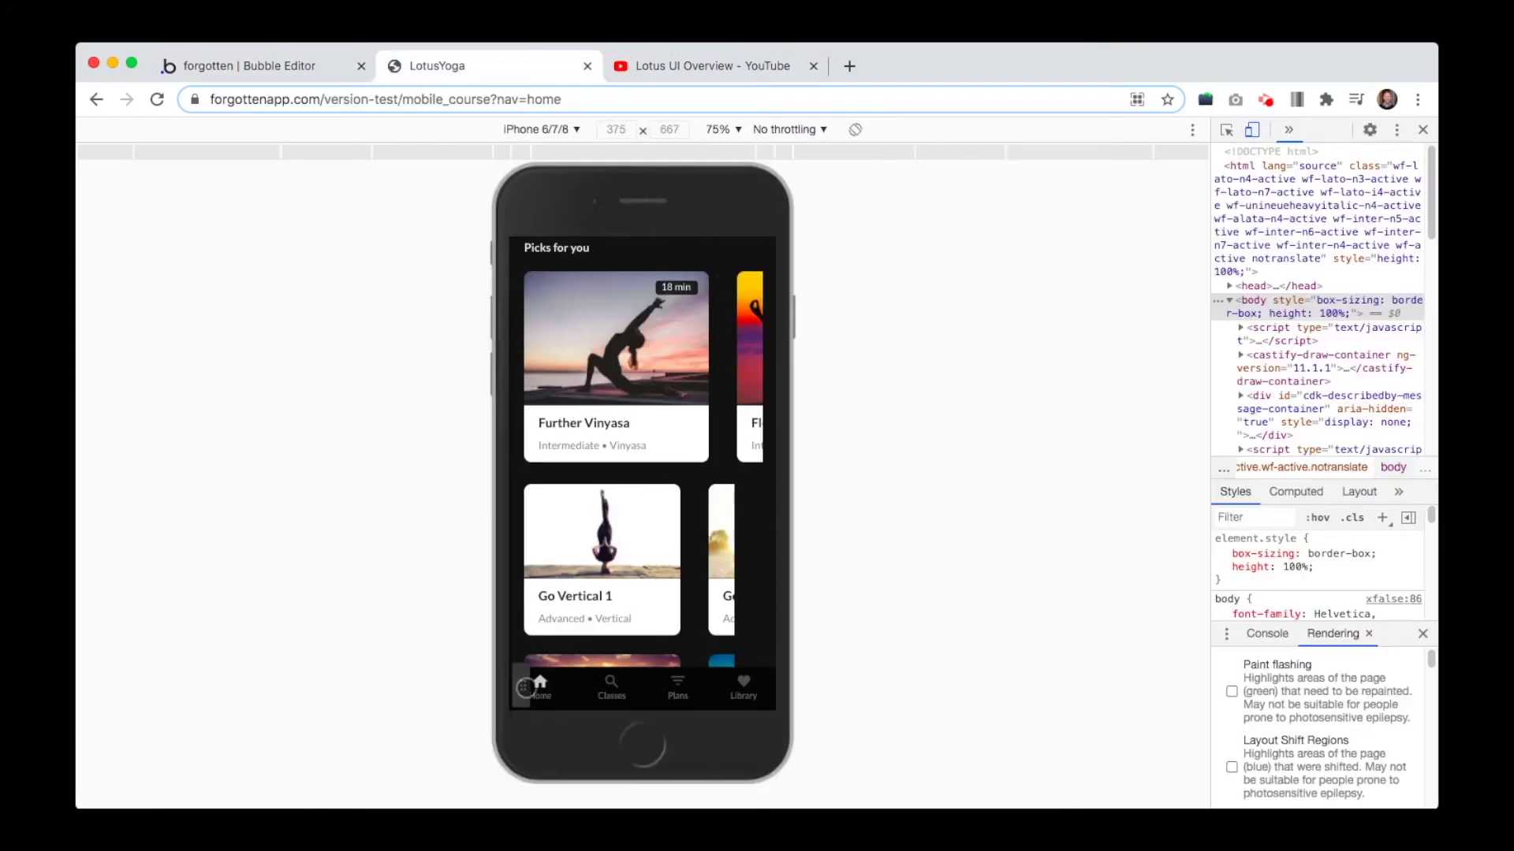
{"action": "scroll", "coordinate": [681, 523], "scroll_direction": "up", "scroll_amount": 1}
{"action": "scroll", "coordinate": [703, 641], "scroll_direction": "down", "scroll_amount": 2}
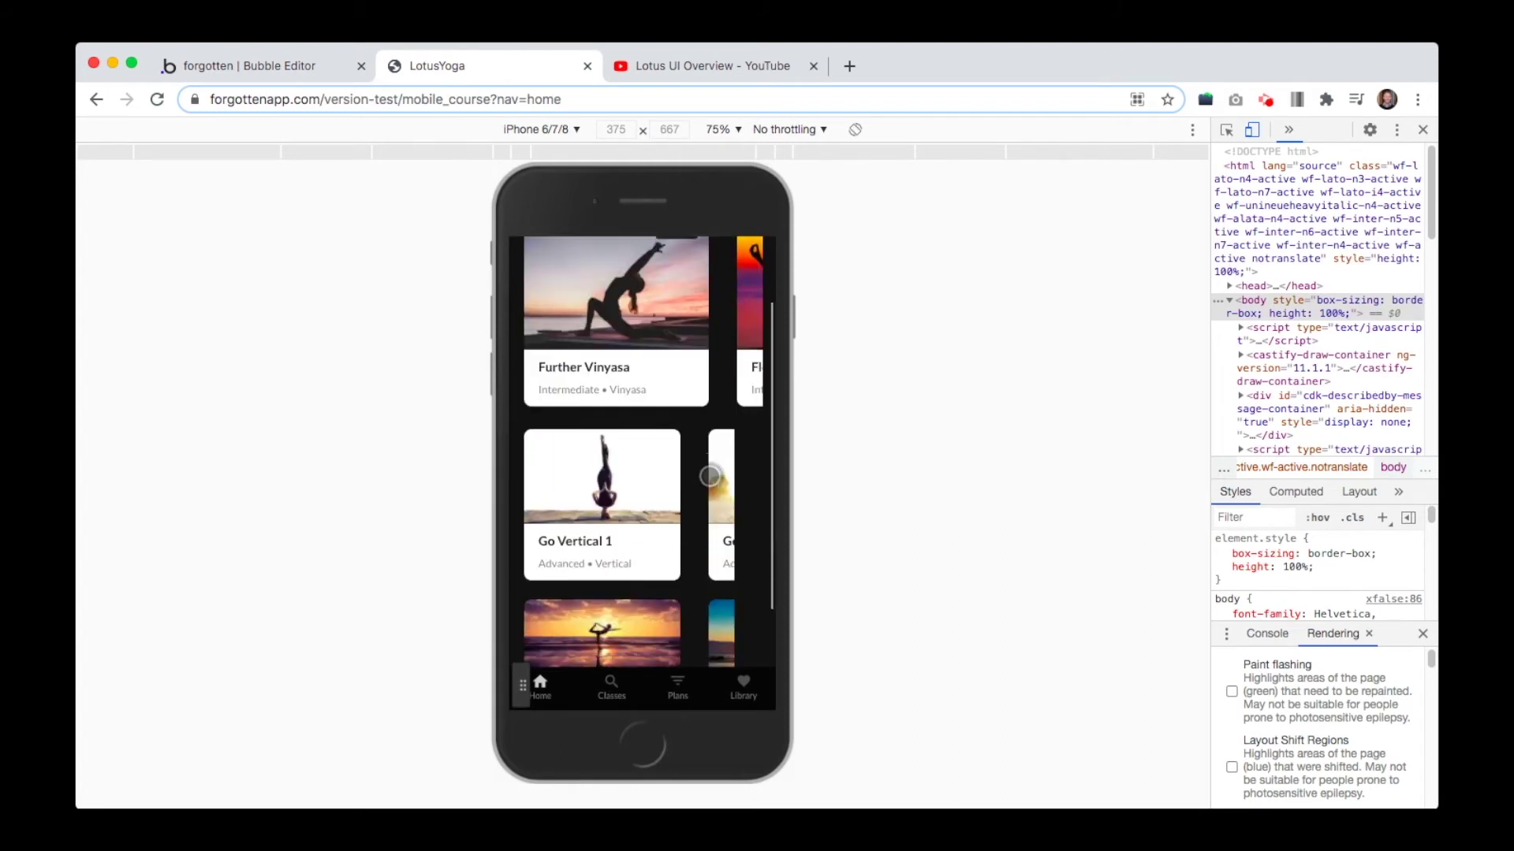
{"action": "left_click", "coordinate": [392, 101]}
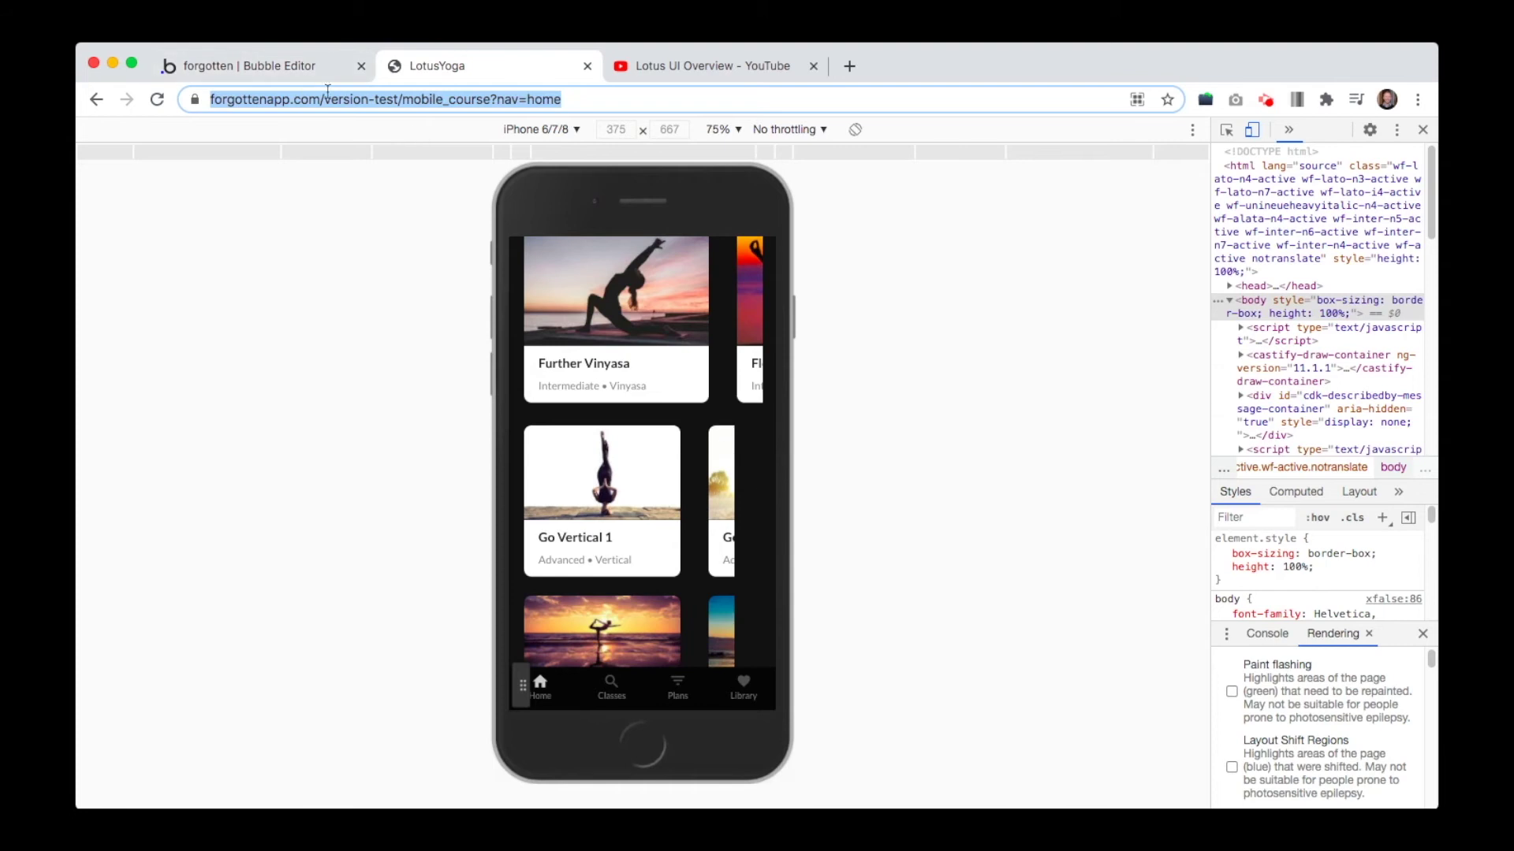
Back in the Bubble editor, set the width of the Vertical RepeatingGroup to 300 px
{"action": "left_click", "coordinate": [315, 66]}
{"action": "left_click_drag", "start_coordinate": [820, 593], "coordinate": [870, 560]}
{"action": "left_click_drag", "start_coordinate": [821, 338], "coordinate": [824, 492]}
{"action": "left_click_drag", "start_coordinate": [1182, 491], "coordinate": [1144, 490]}
{"action": "type", "text": "300"}
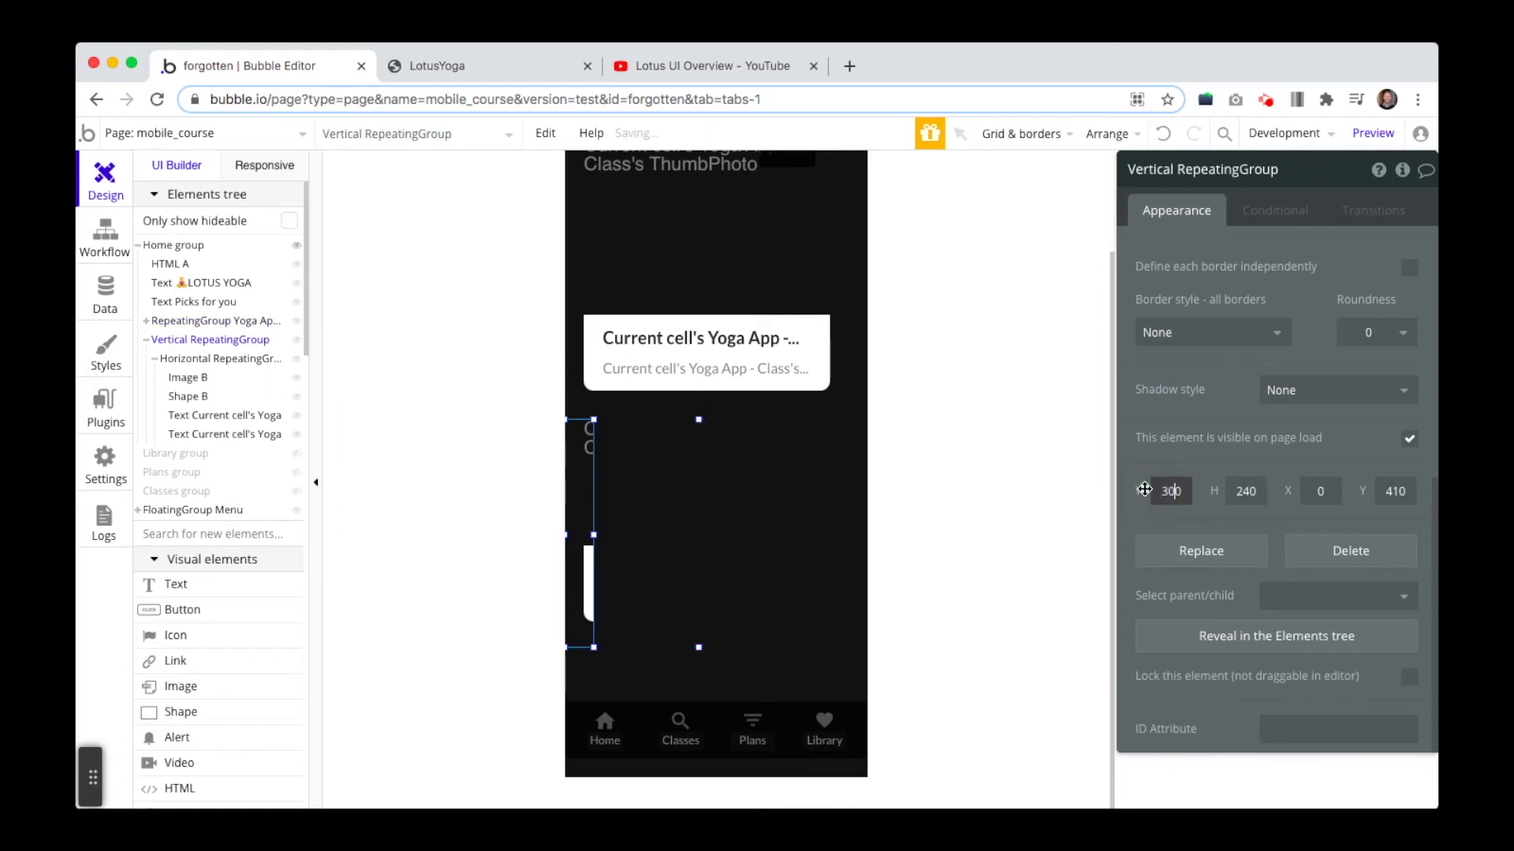
Compare the dimensions of the Horizontal RepeatingGroup and the Picks for you repeating group, checking the card rows in the LotusYoga preview
{"action": "left_click_drag", "start_coordinate": [796, 516], "coordinate": [836, 317]}
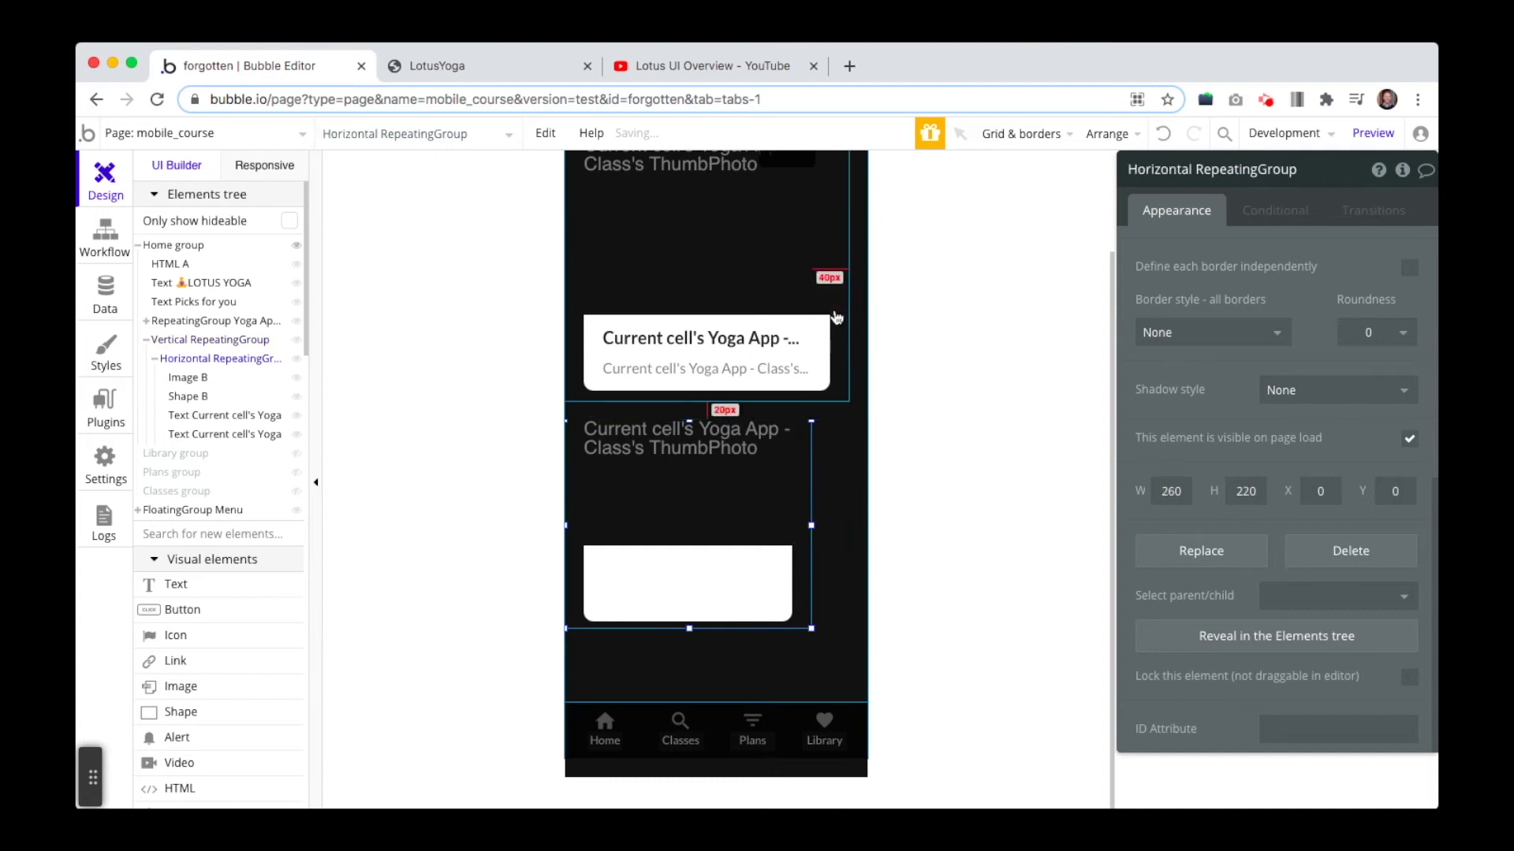
{"action": "left_click", "coordinate": [1174, 490]}
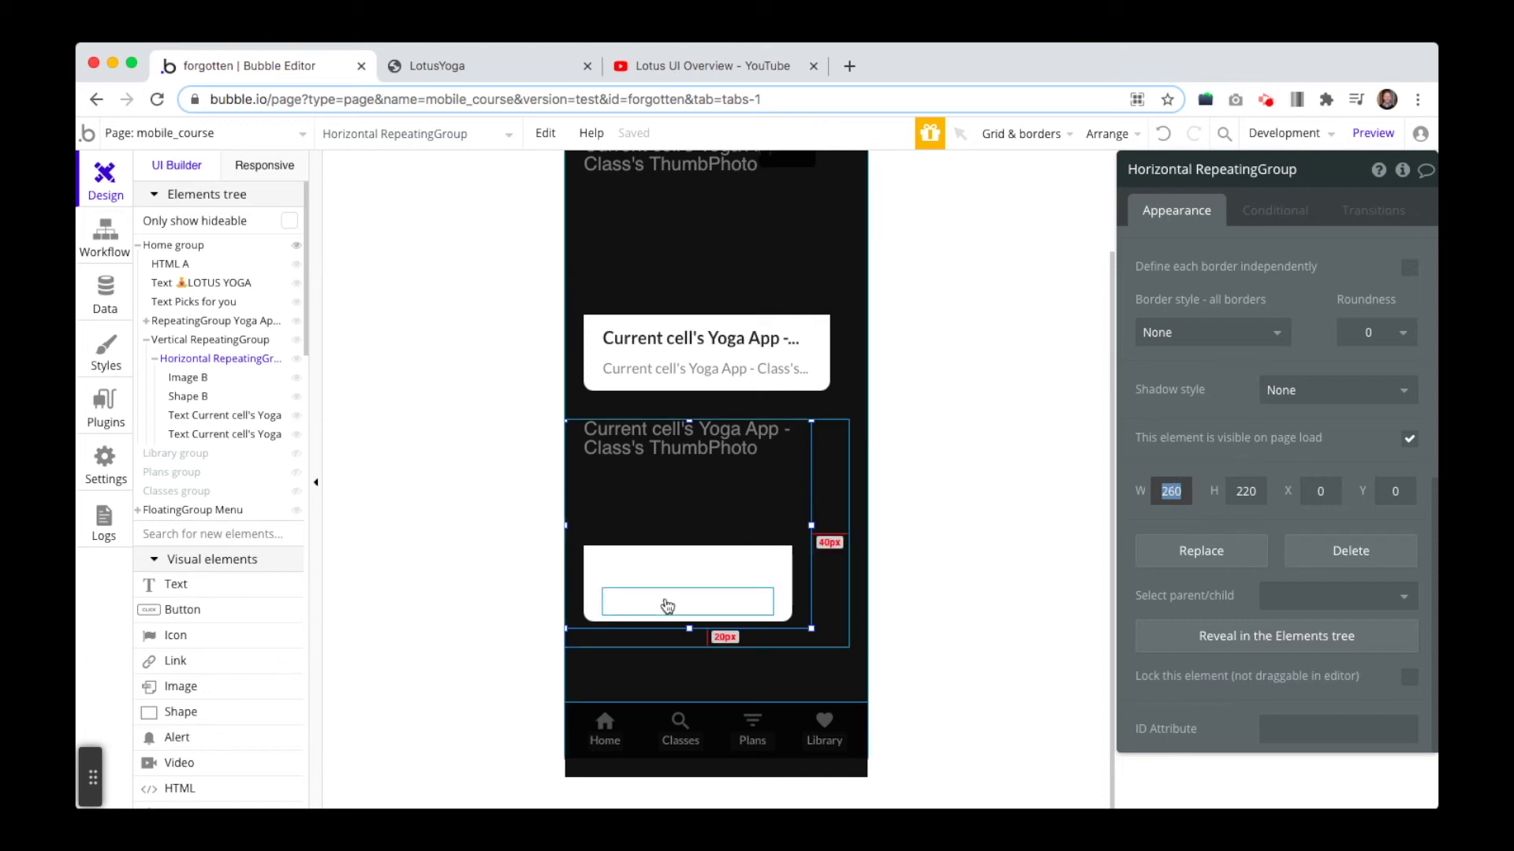
{"action": "left_click", "coordinate": [397, 67]}
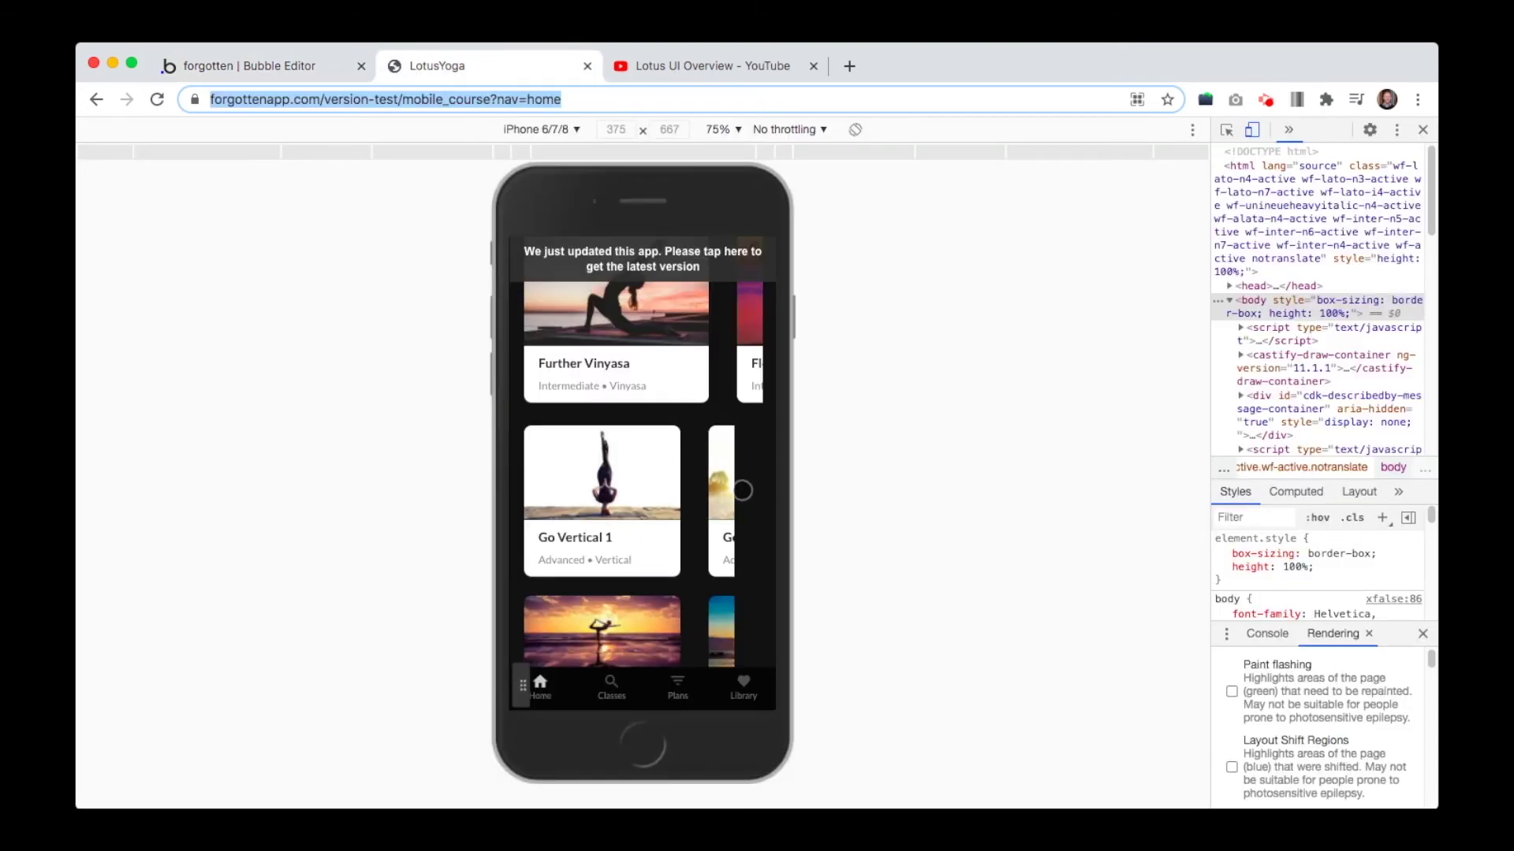
{"action": "left_click", "coordinate": [340, 68]}
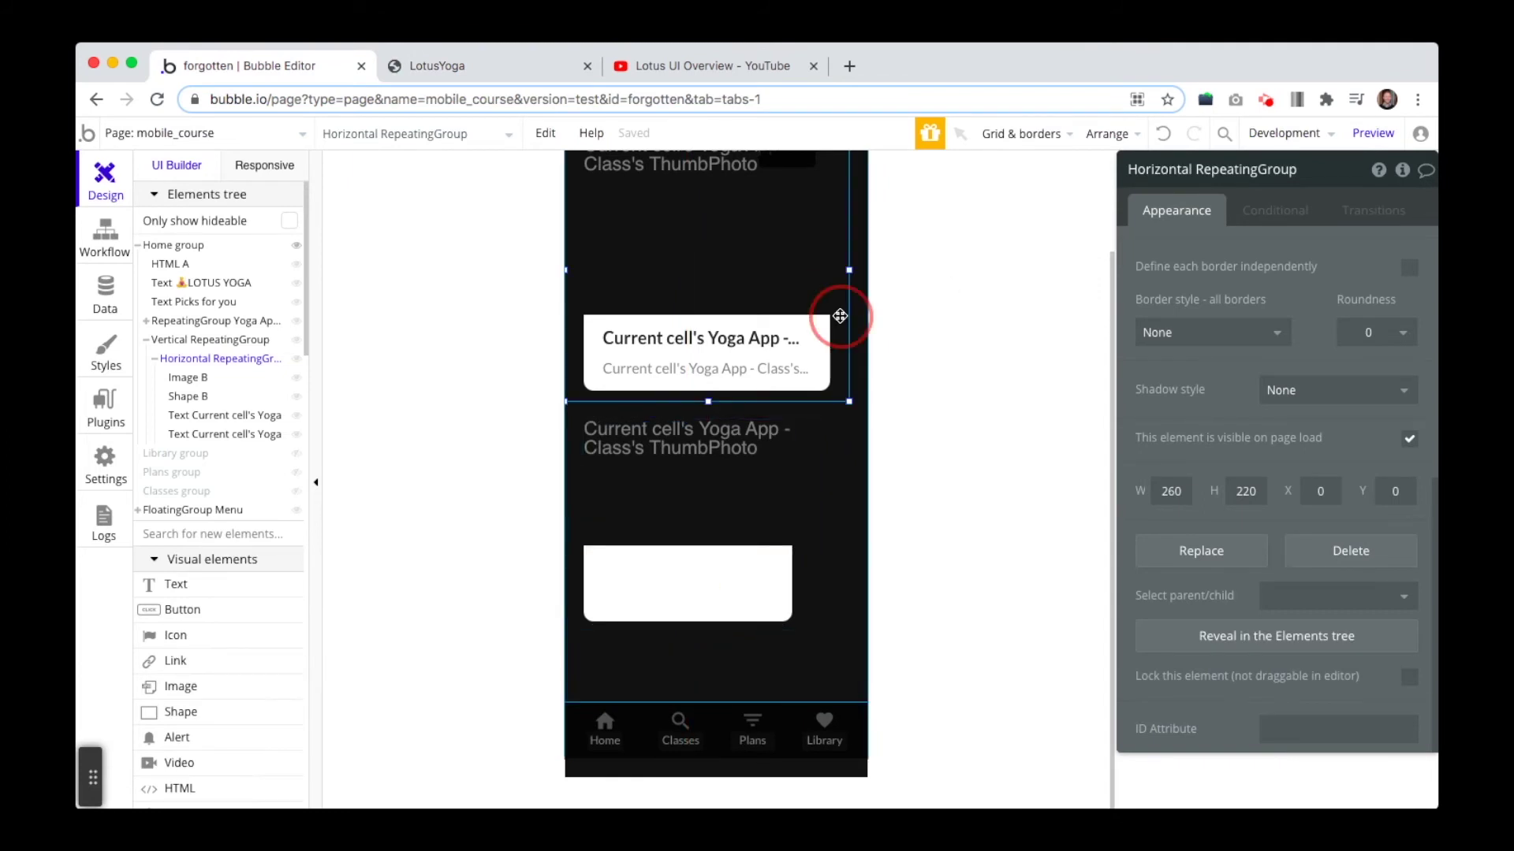
{"action": "left_click", "coordinate": [840, 317]}
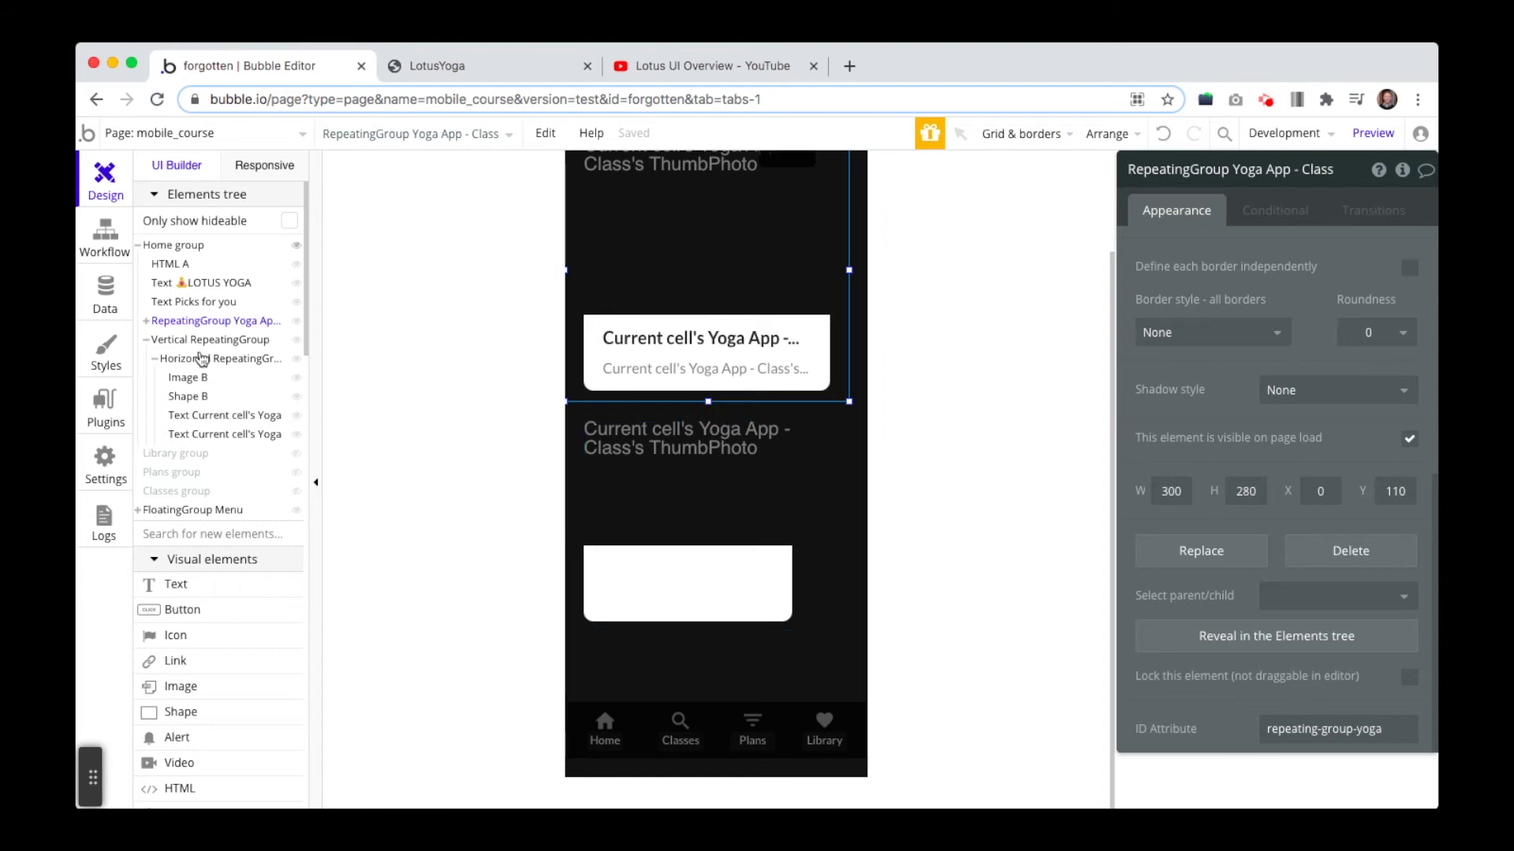
Open the page's responsive view with the Home group shown and the FloatingGroup Menu hidden
{"action": "left_click", "coordinate": [260, 169]}
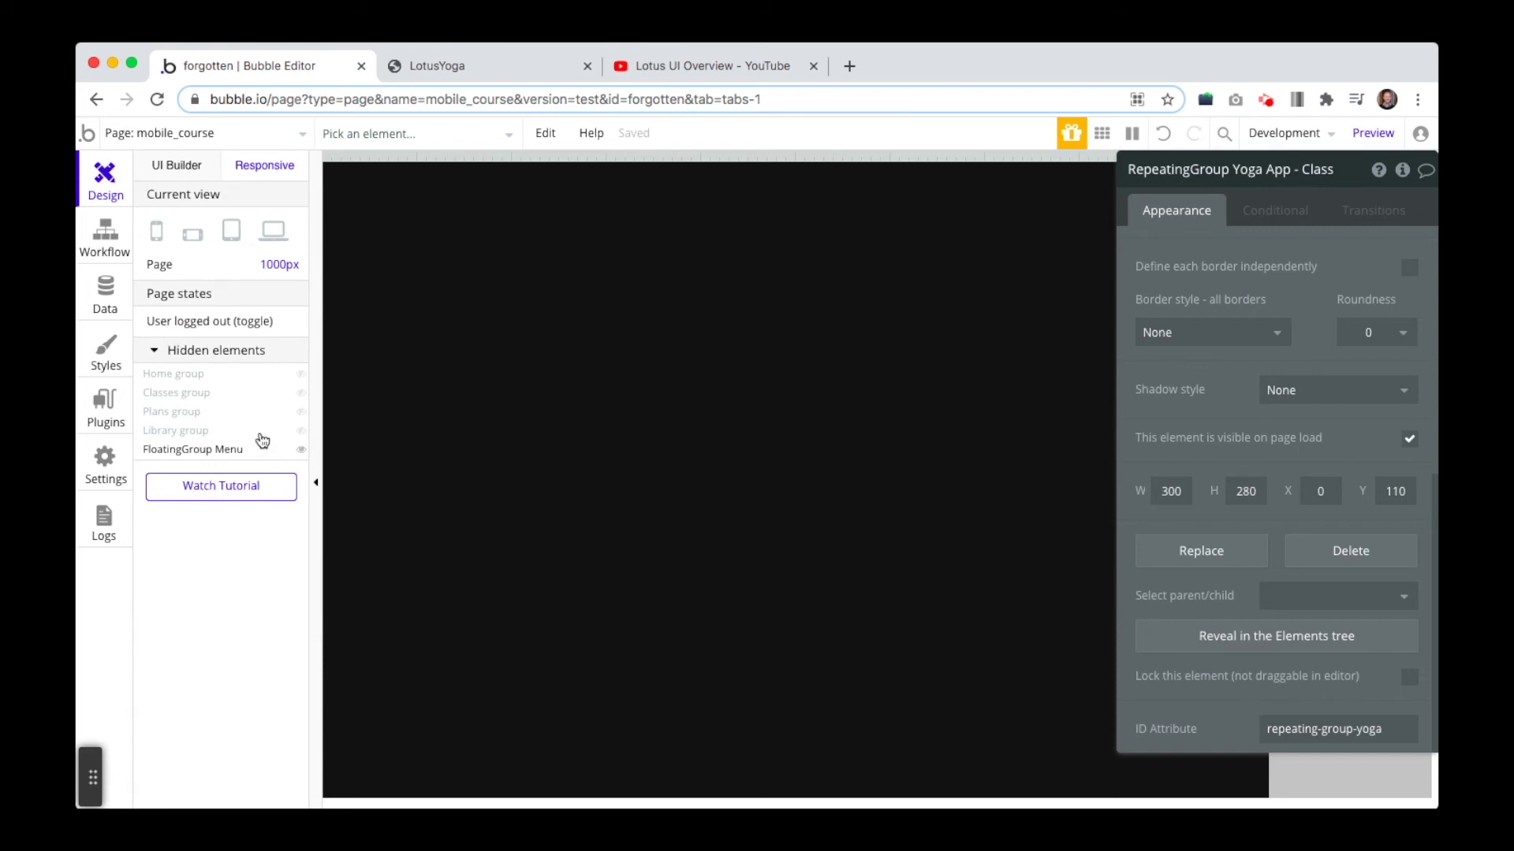
{"action": "left_click", "coordinate": [302, 454]}
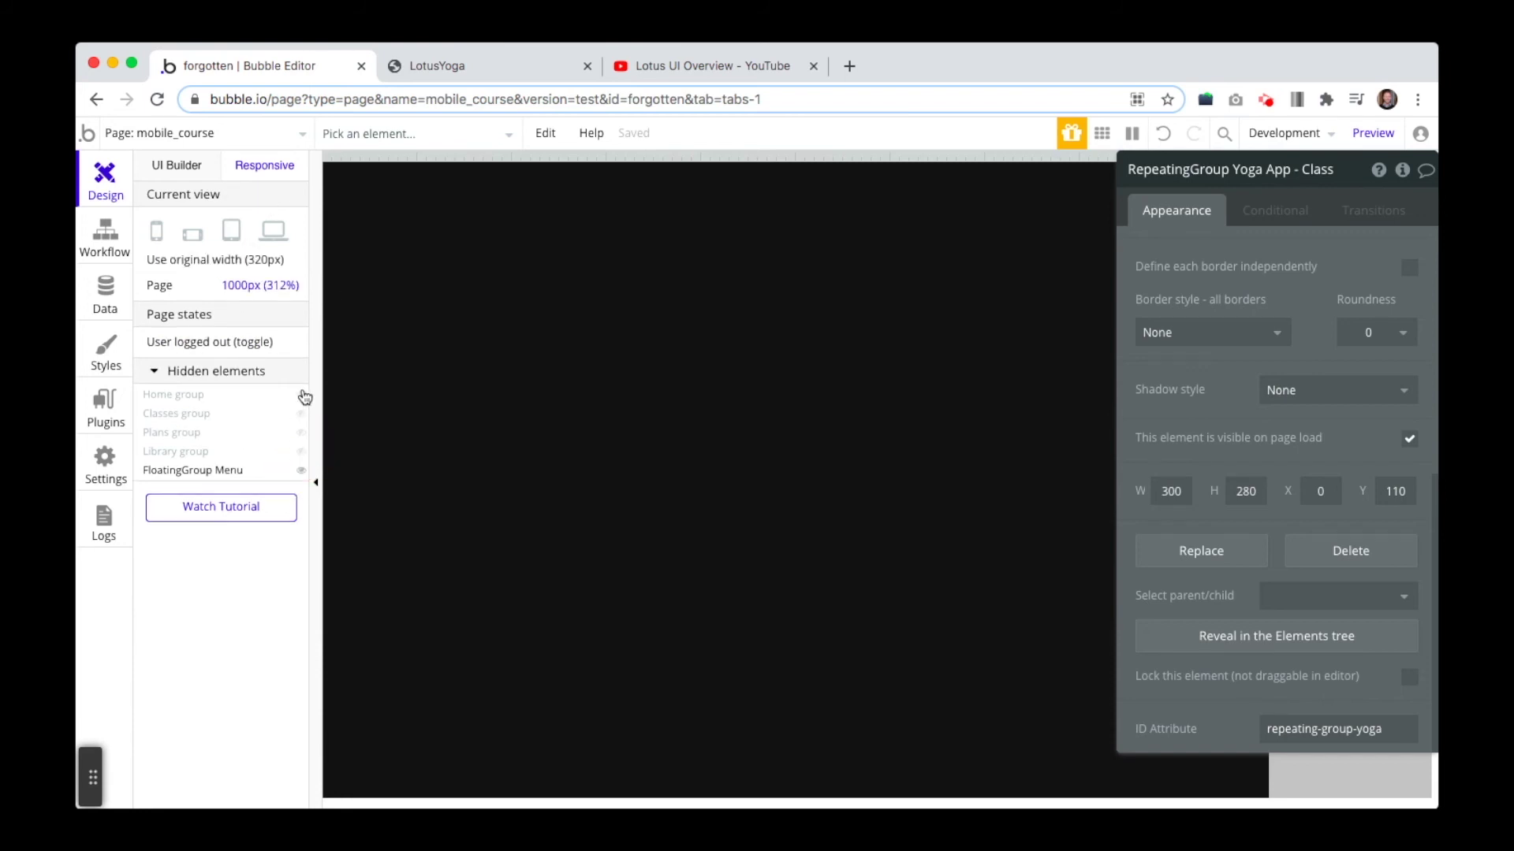
{"action": "left_click", "coordinate": [303, 396]}
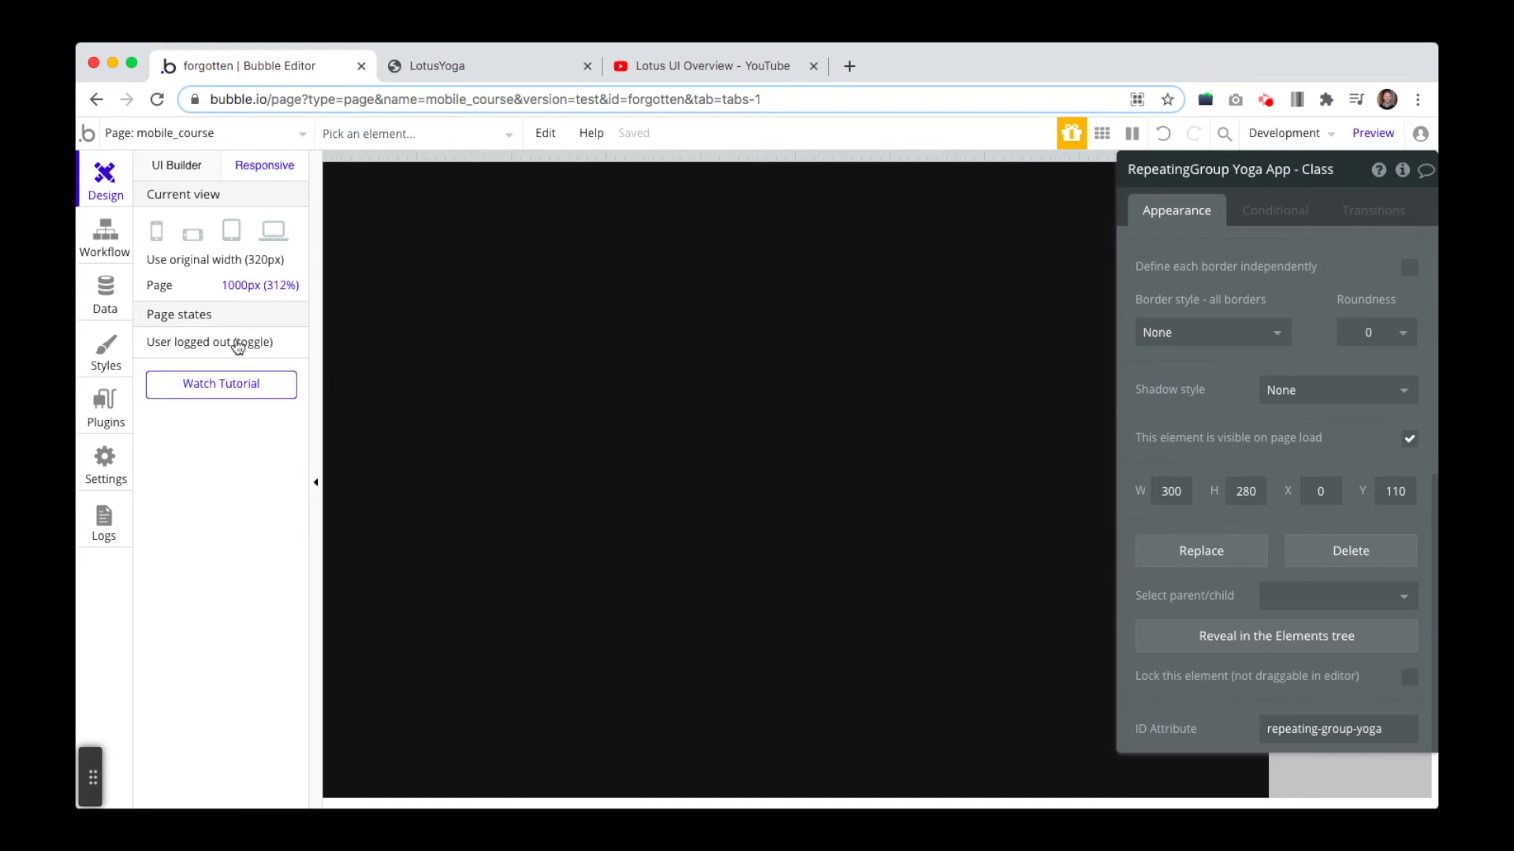
{"action": "left_click", "coordinate": [205, 315]}
{"action": "left_click", "coordinate": [204, 177]}
{"action": "left_click", "coordinate": [249, 168]}
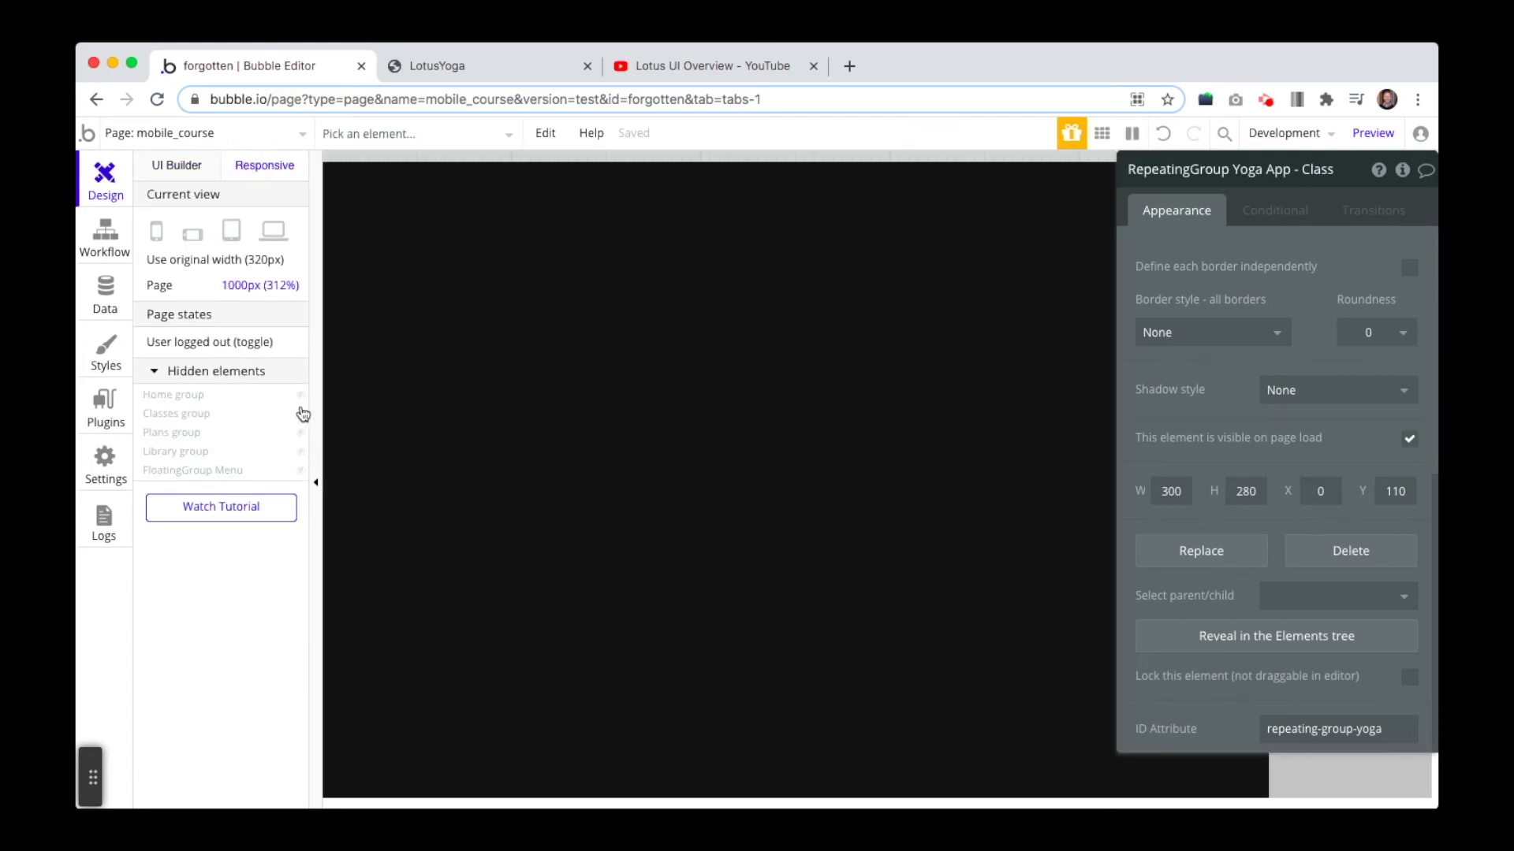
{"action": "left_click", "coordinate": [300, 395]}
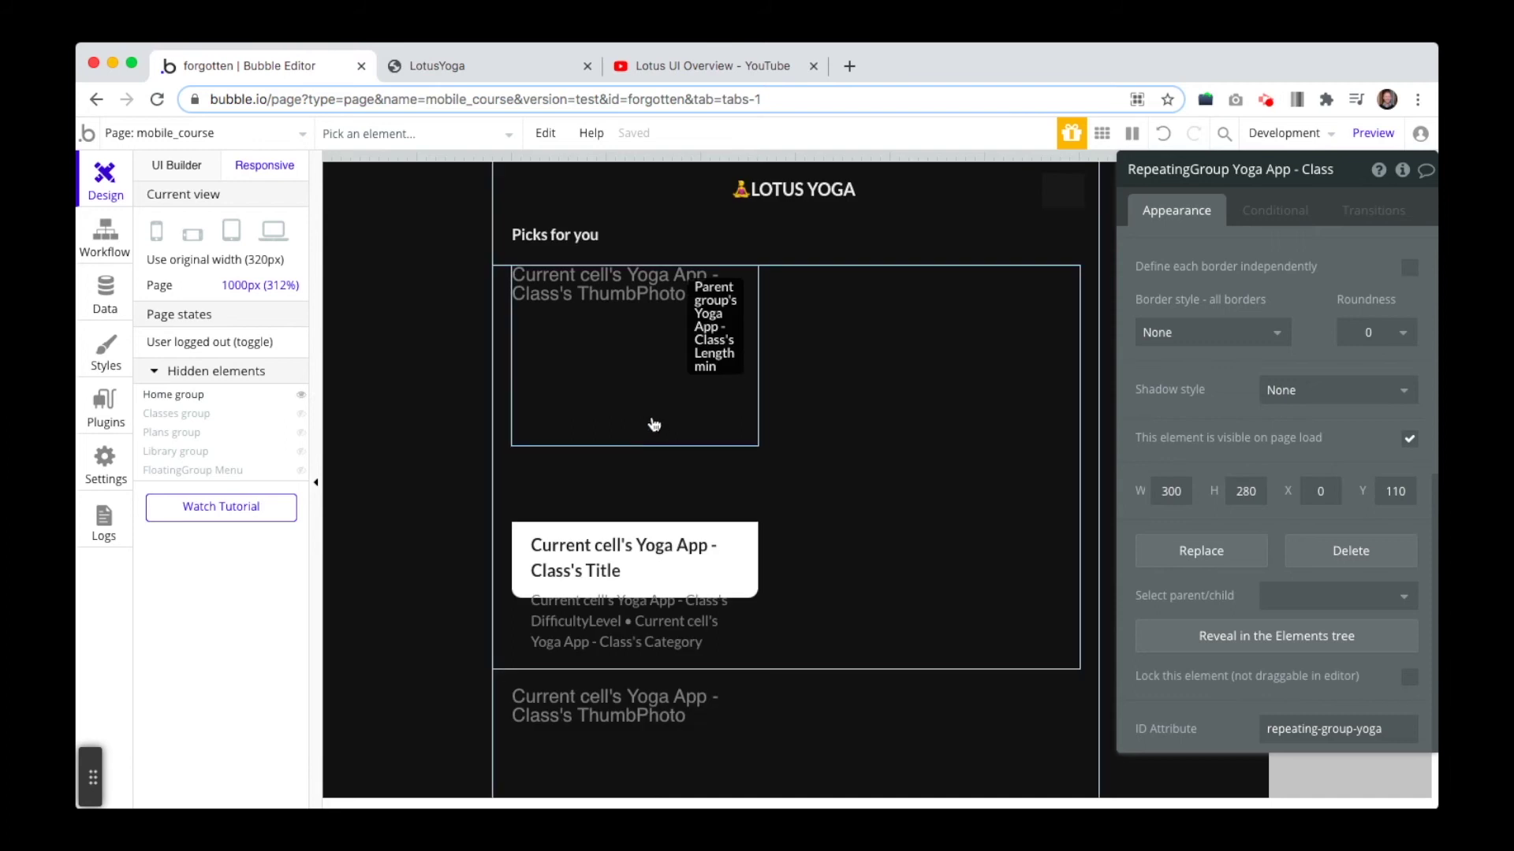
Make the Picks for you repeating group collapse its margins at container widths up to 9999, and load the latest version in the LotusYoga preview
{"action": "left_click", "coordinate": [800, 513]}
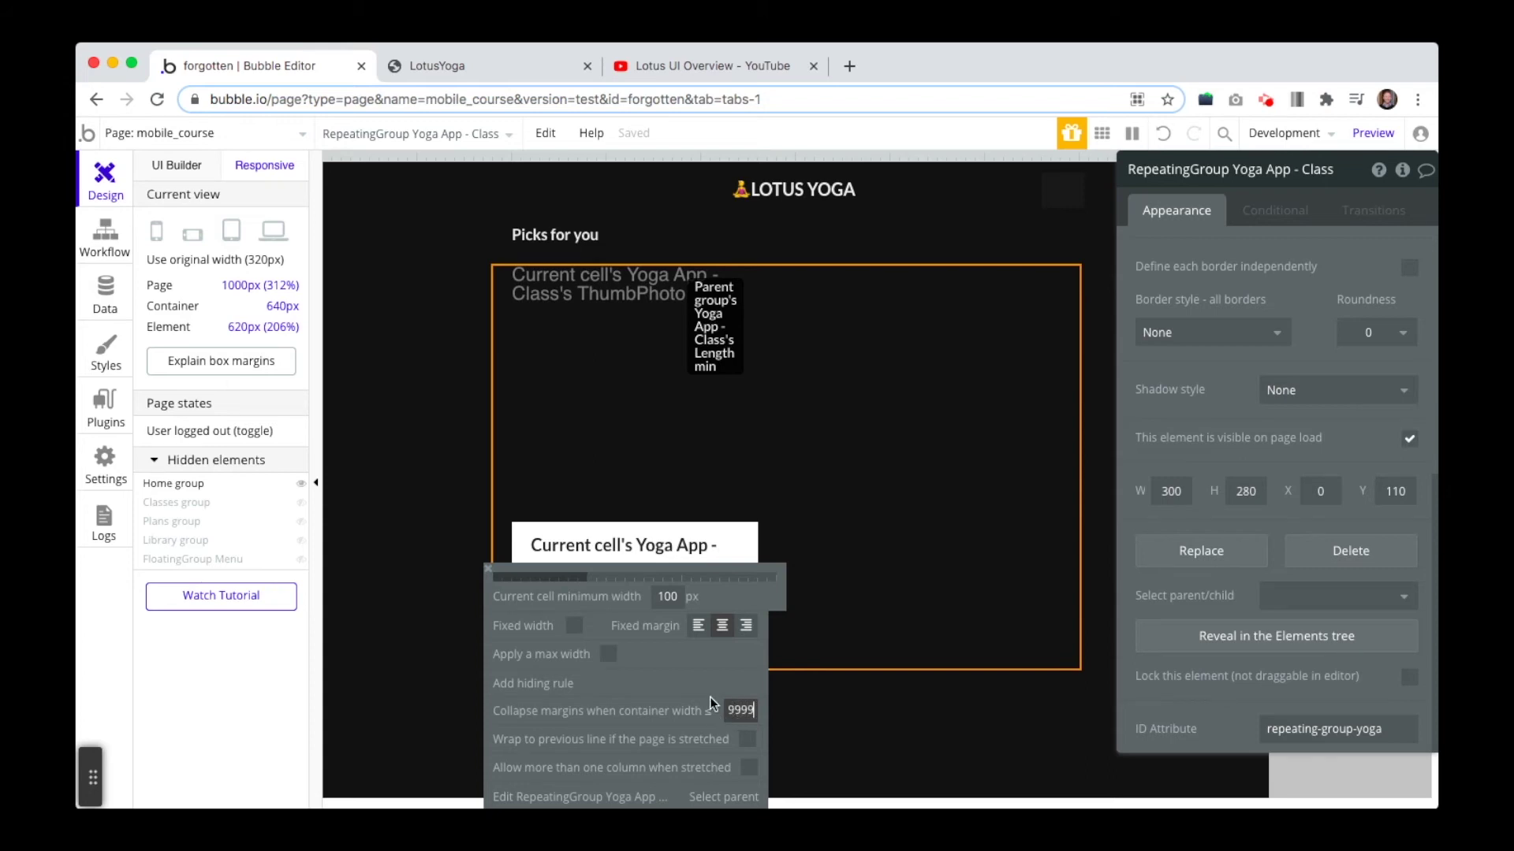
{"action": "left_click", "coordinate": [970, 693]}
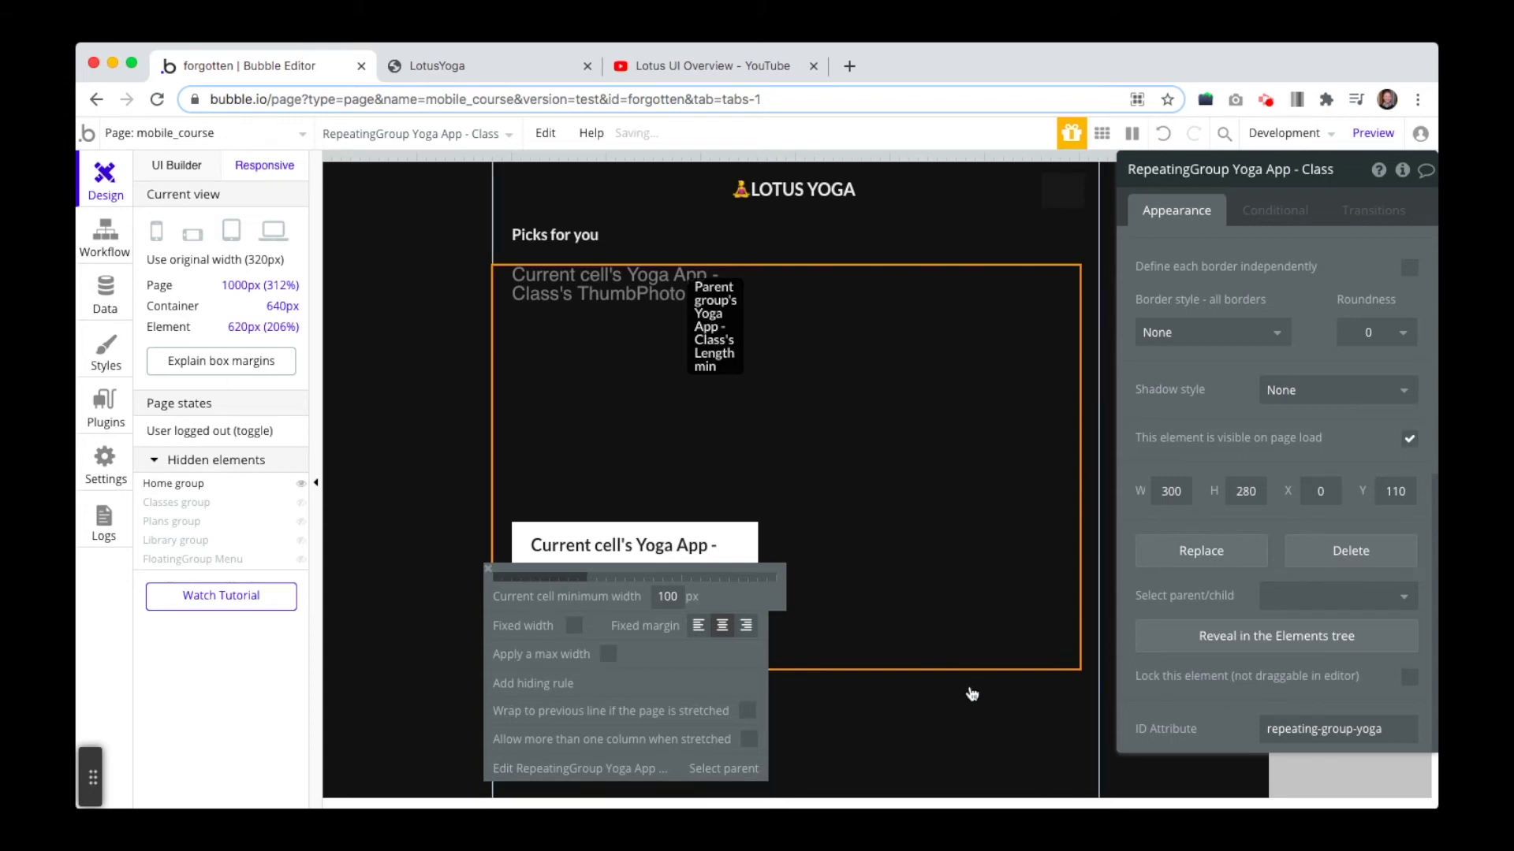
{"action": "left_click", "coordinate": [524, 76]}
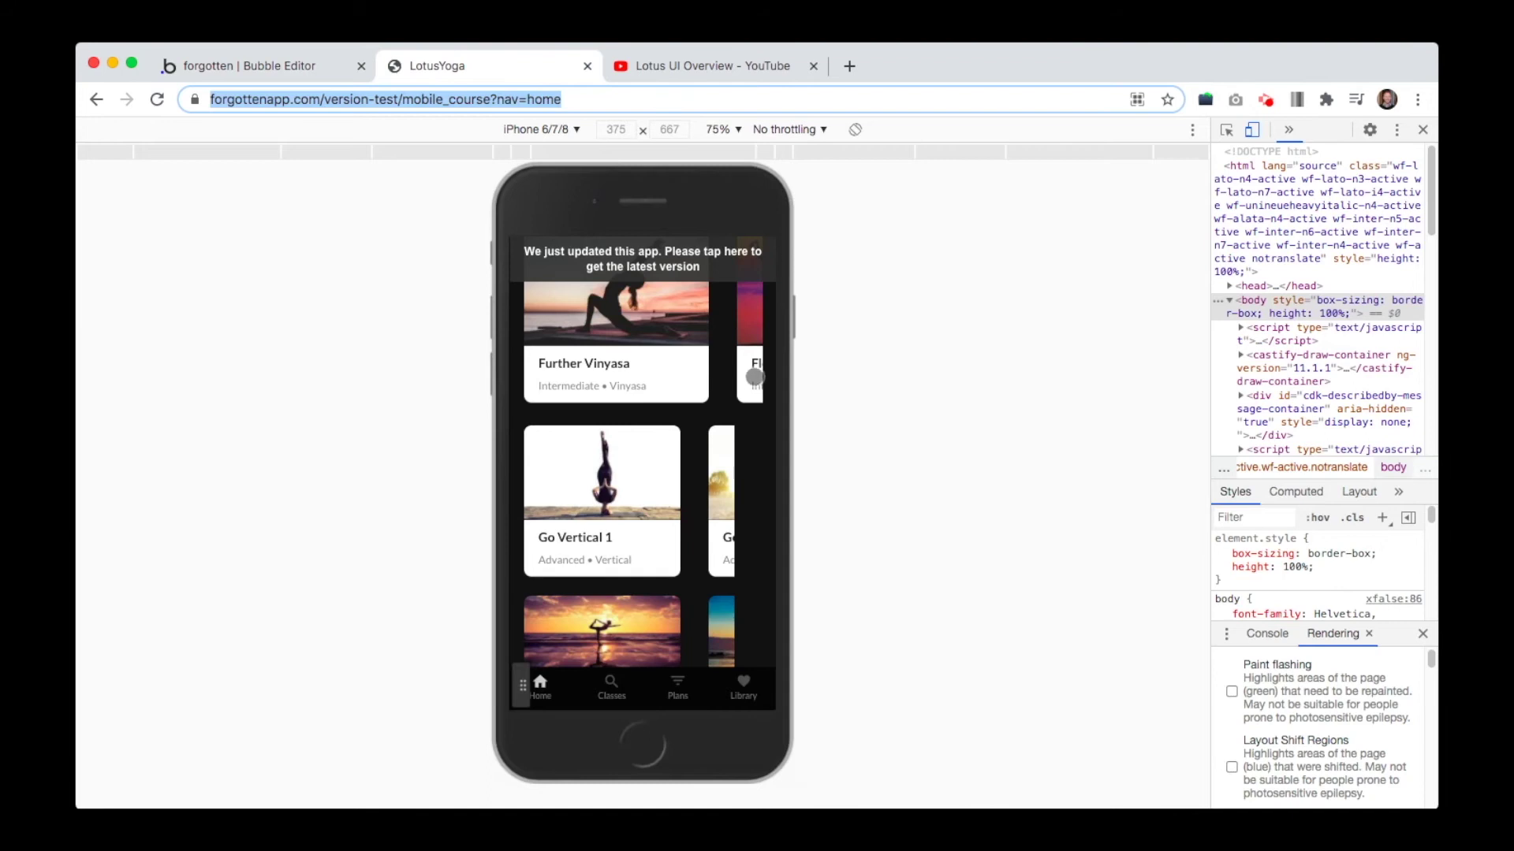
{"action": "left_click", "coordinate": [671, 266]}
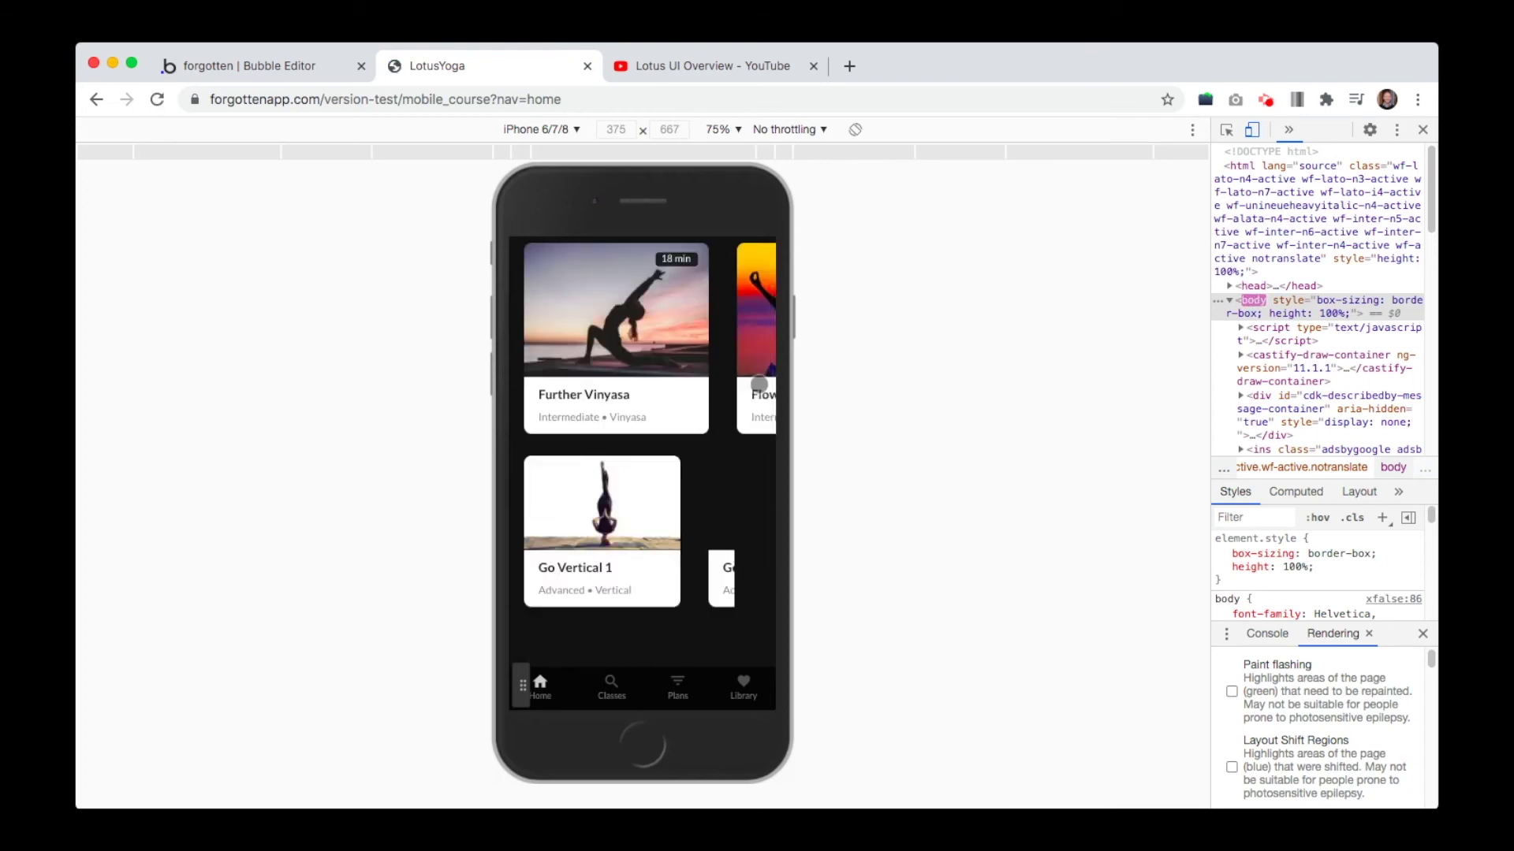
Back in the Bubble UI builder, draw a group about 249 by 237 px over the lower nested class card
{"action": "left_click", "coordinate": [252, 65]}
{"action": "left_click", "coordinate": [177, 178]}
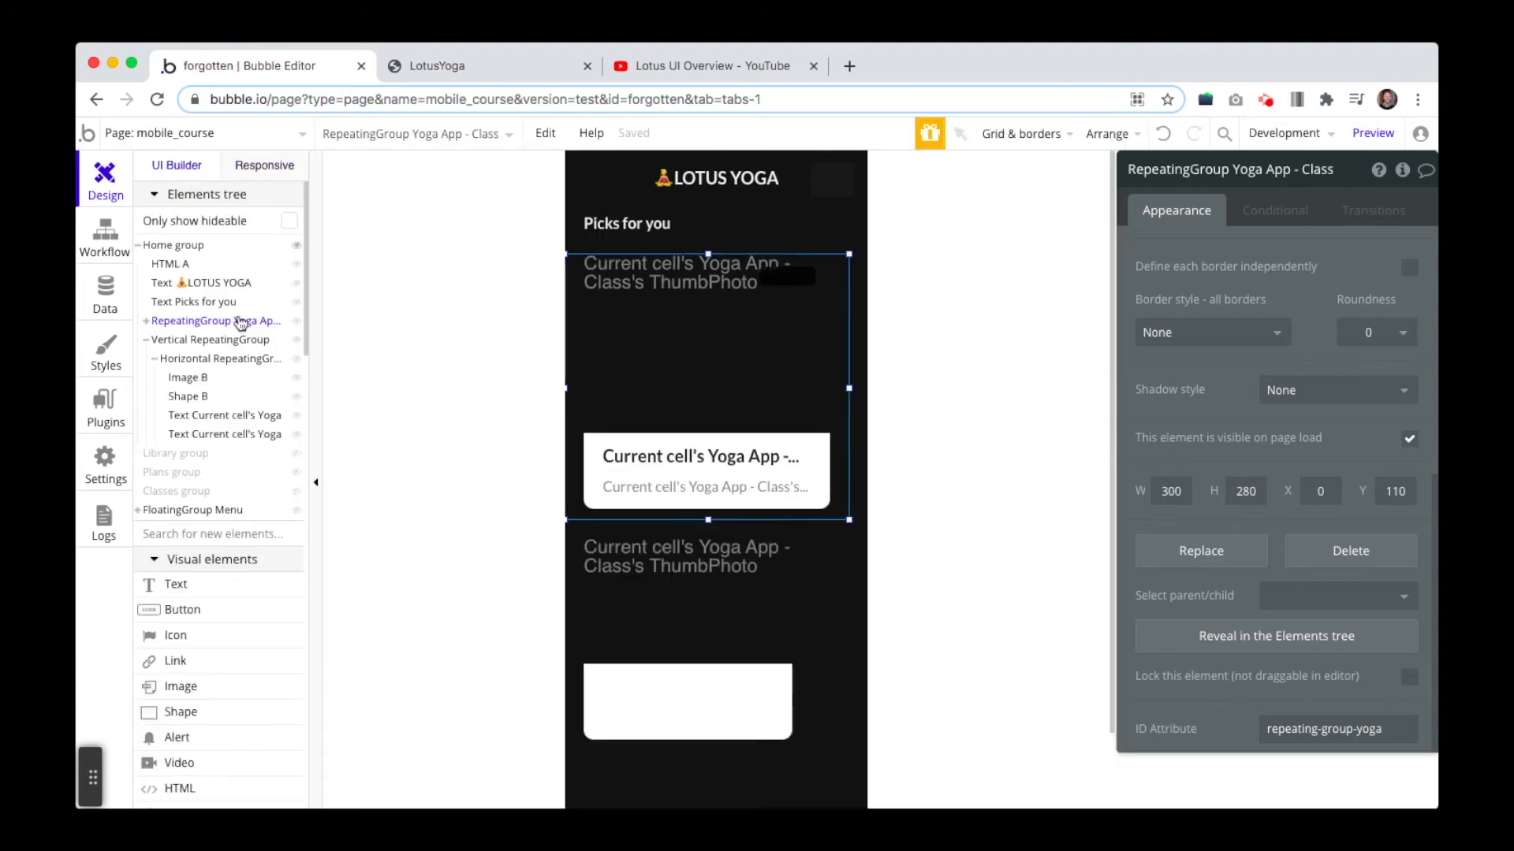
{"action": "scroll", "coordinate": [221, 556], "scroll_direction": "down", "scroll_amount": 12}
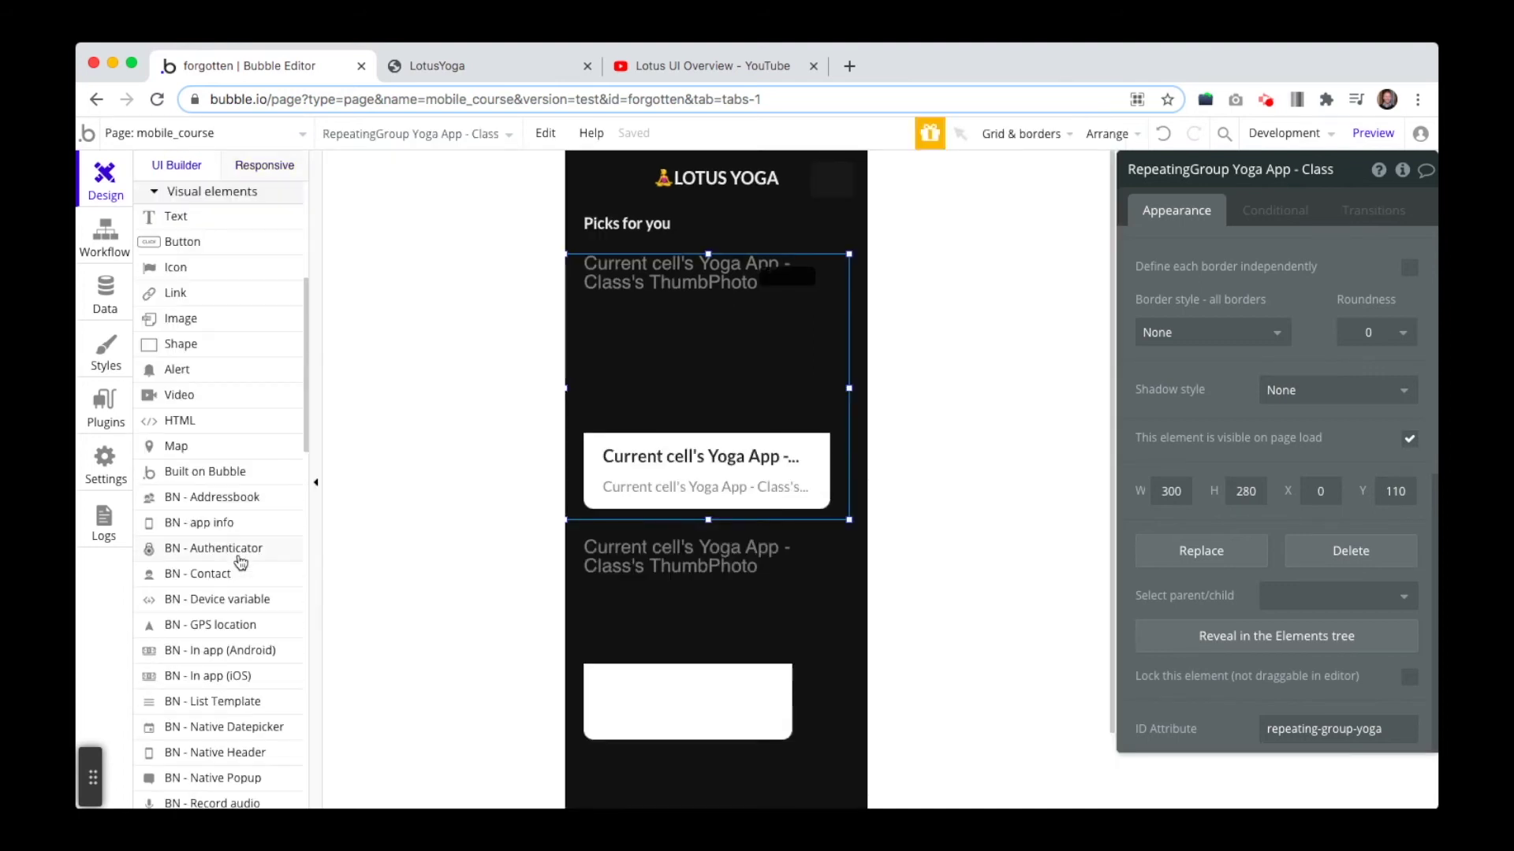
{"action": "scroll", "coordinate": [240, 561], "scroll_direction": "up", "scroll_amount": 2}
{"action": "left_click", "coordinate": [265, 612]}
{"action": "left_click_drag", "start_coordinate": [810, 741], "coordinate": [557, 521]}
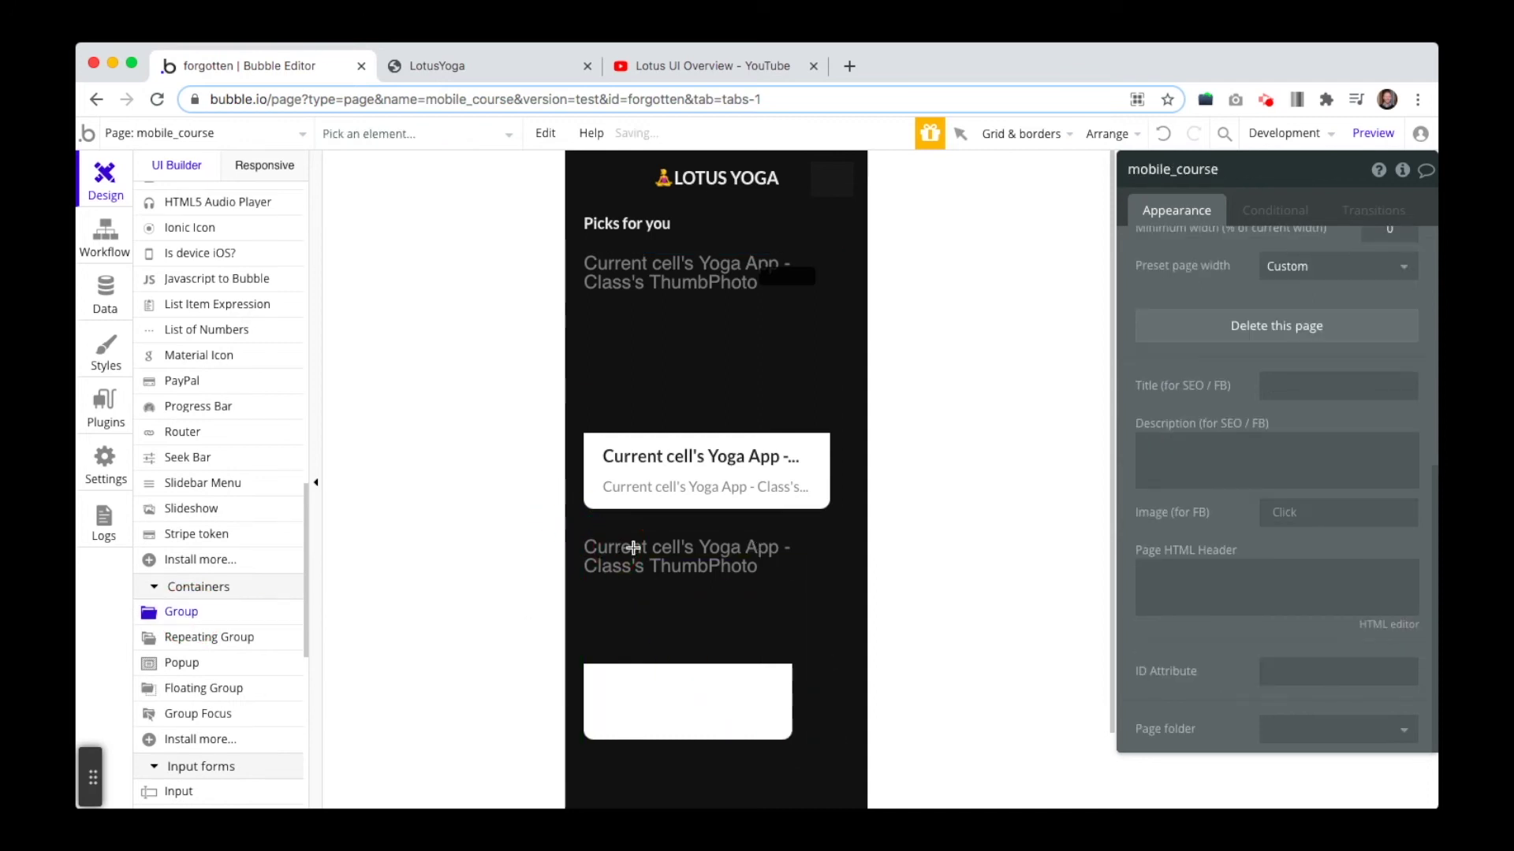
{"action": "scroll", "coordinate": [710, 575], "scroll_direction": "down", "scroll_amount": 3}
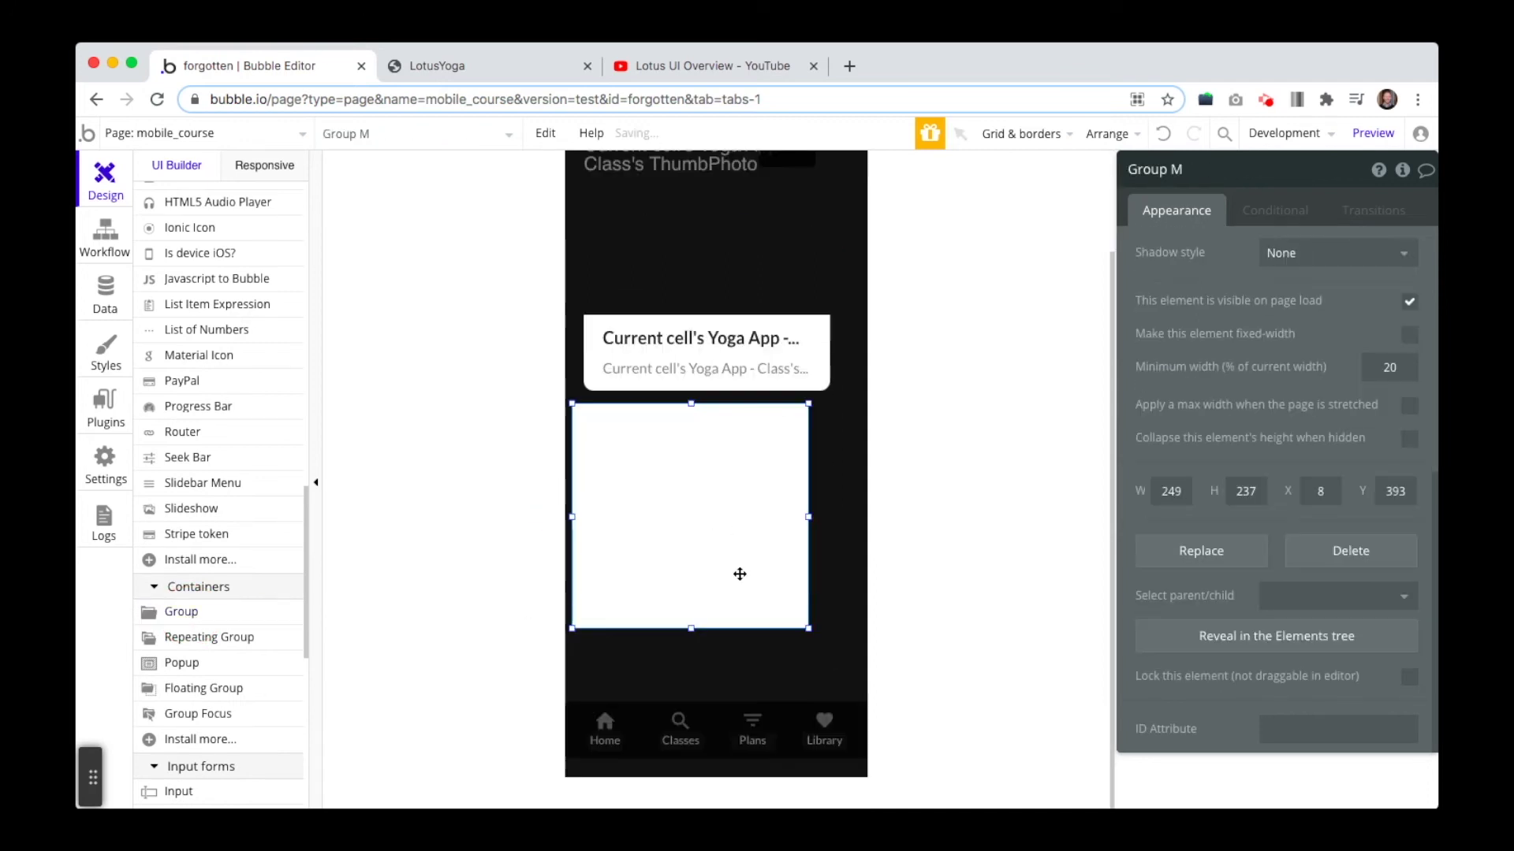
Move the new group down so its top edge lines up with the top of the Horizontal RepeatingGroup
{"action": "left_click", "coordinate": [828, 637]}
{"action": "left_click", "coordinate": [789, 406]}
{"action": "left_click_drag", "start_coordinate": [788, 406], "coordinate": [788, 430]}
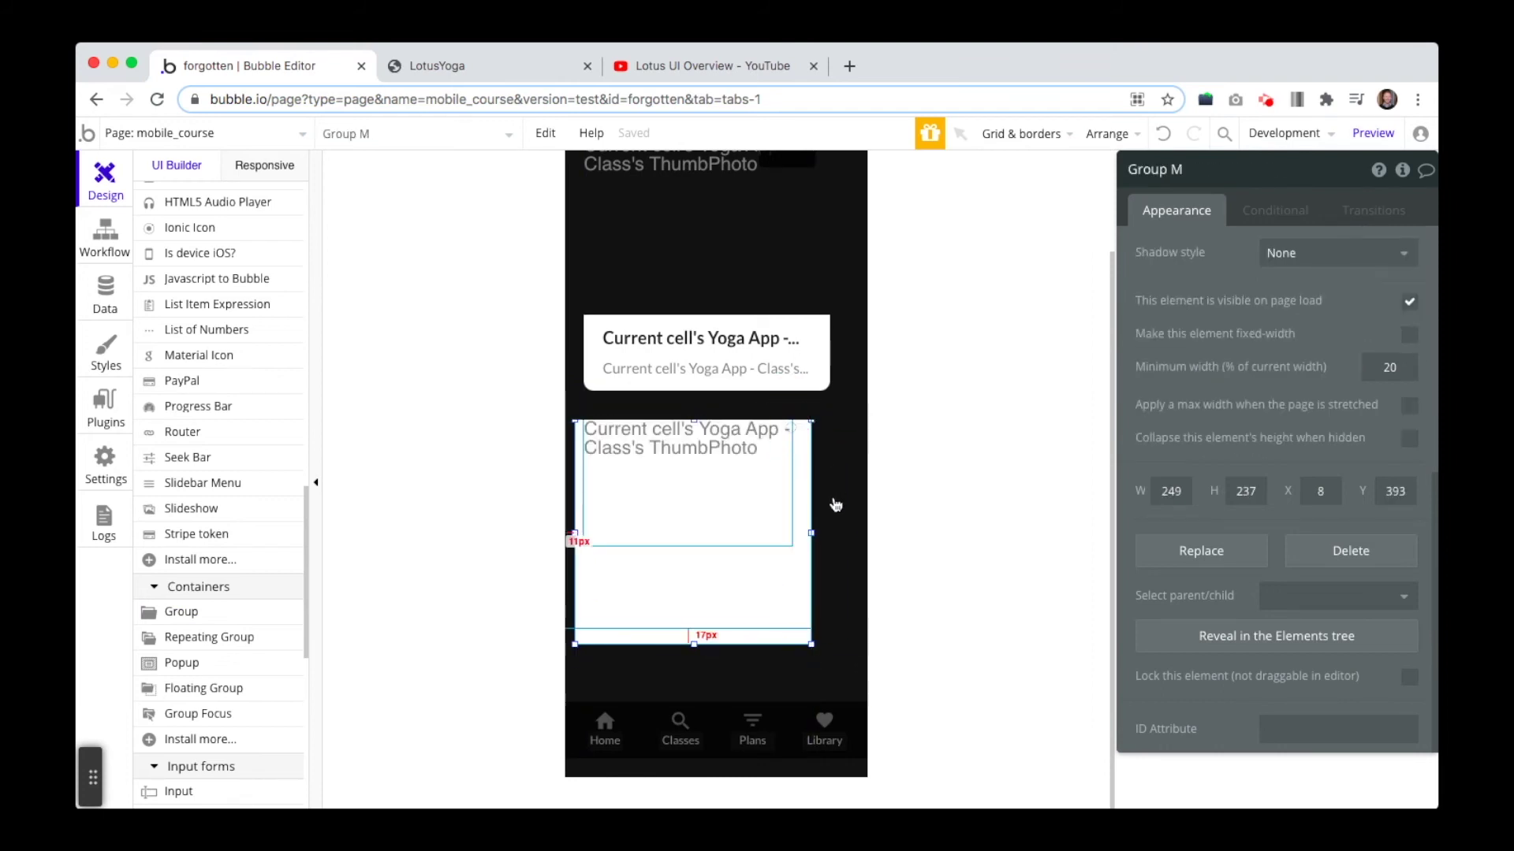
Set the new Group M to 300 by 240 px at X 0, Y 0 so it fills the Vertical RepeatingGroup's cell
{"action": "left_click", "coordinate": [826, 515]}
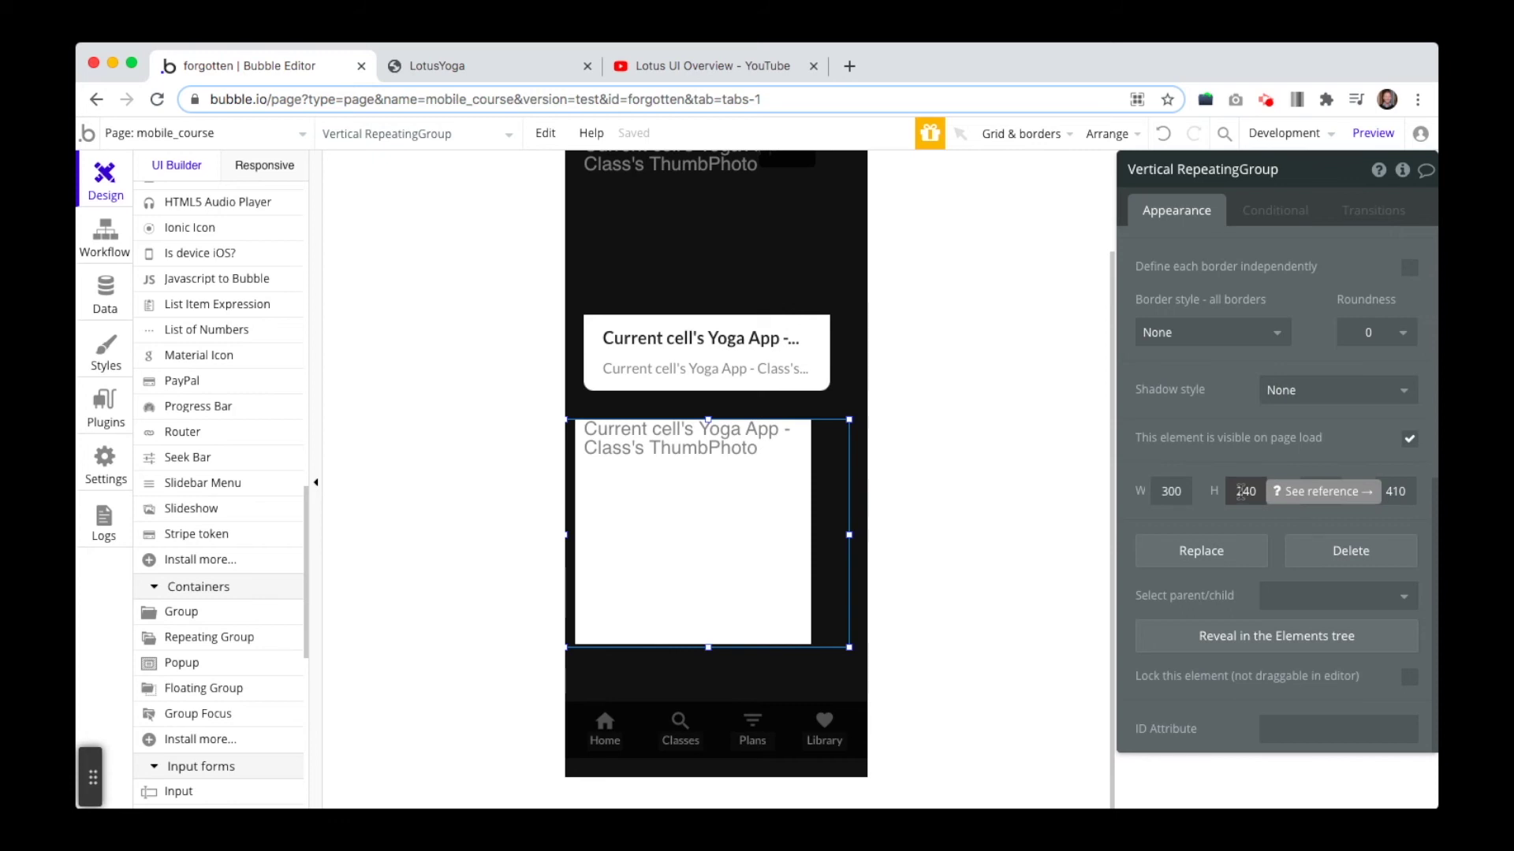
{"action": "left_click", "coordinate": [805, 531]}
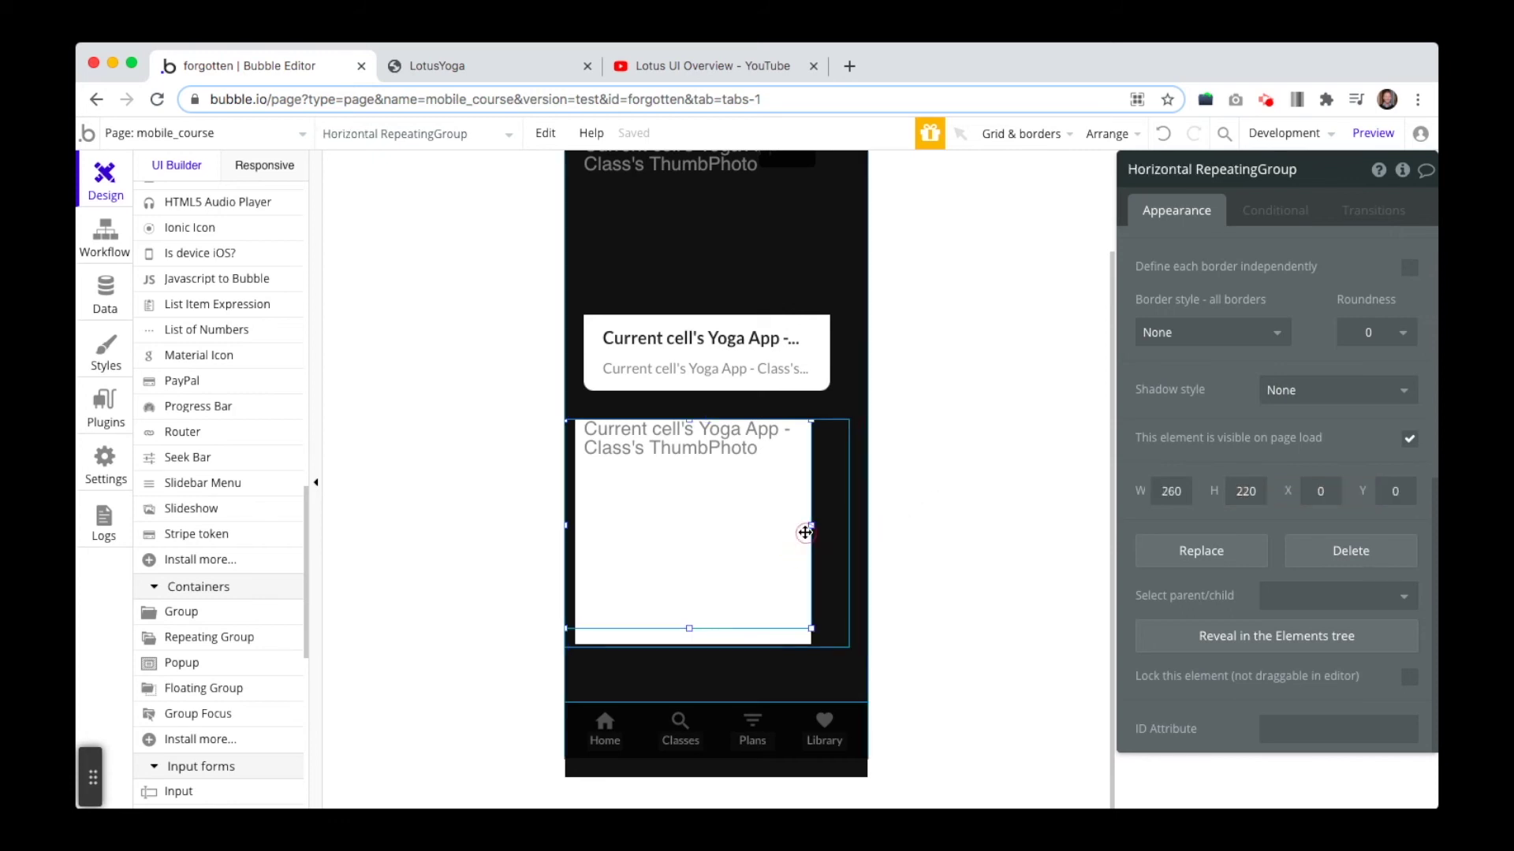
{"action": "left_click", "coordinate": [608, 631]}
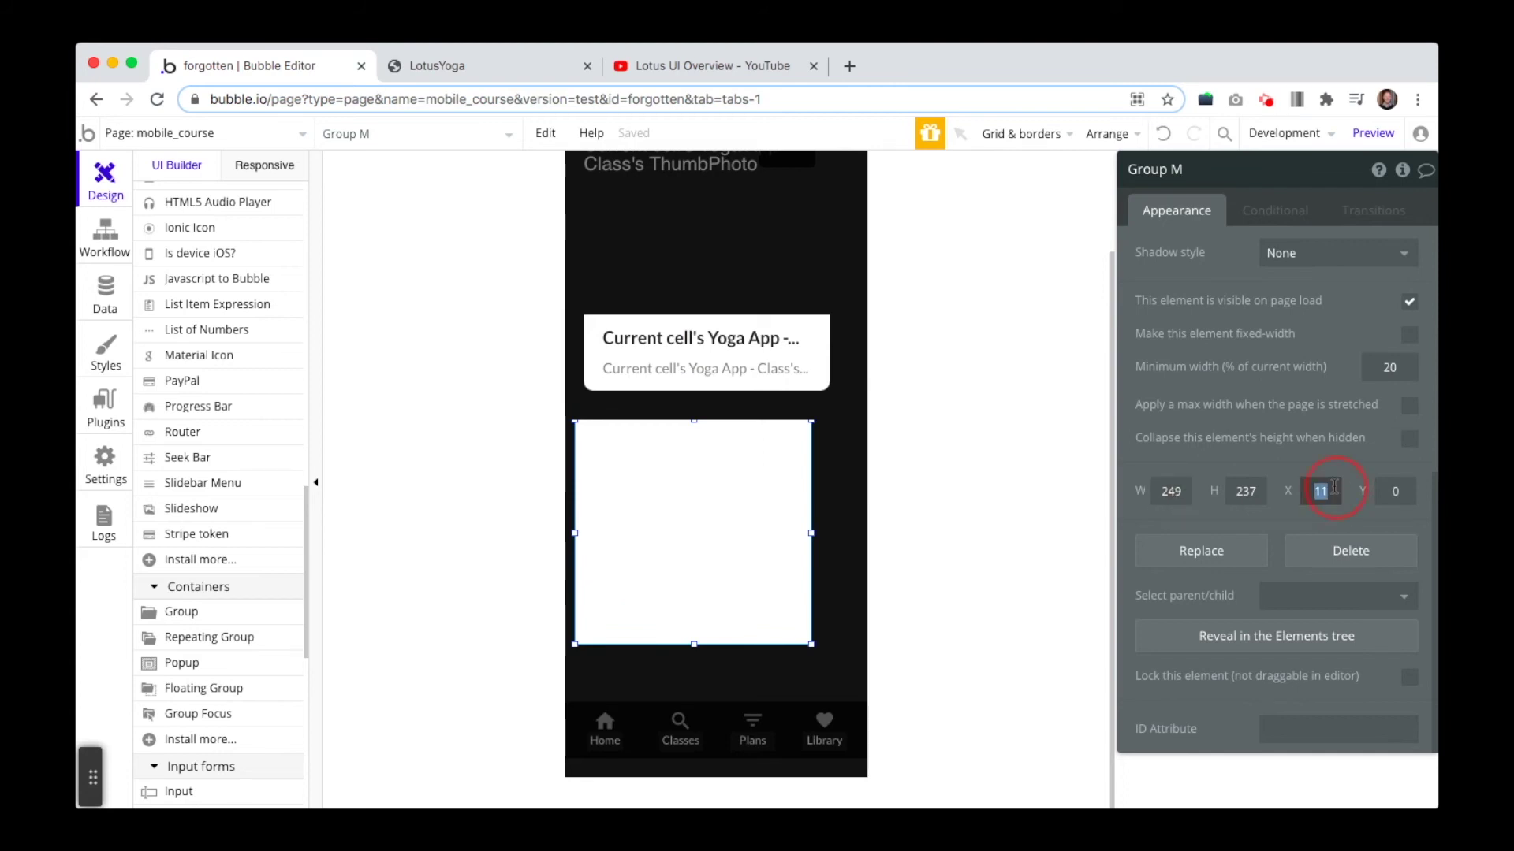
{"action": "type", "text": "0"}
{"action": "left_click", "coordinate": [1174, 489]}
{"action": "type", "text": "300"}
{"action": "left_click", "coordinate": [1259, 493]}
{"action": "key", "text": "BackSpace"}
{"action": "key", "text": "BackSpace"}
{"action": "type", "text": "40"}
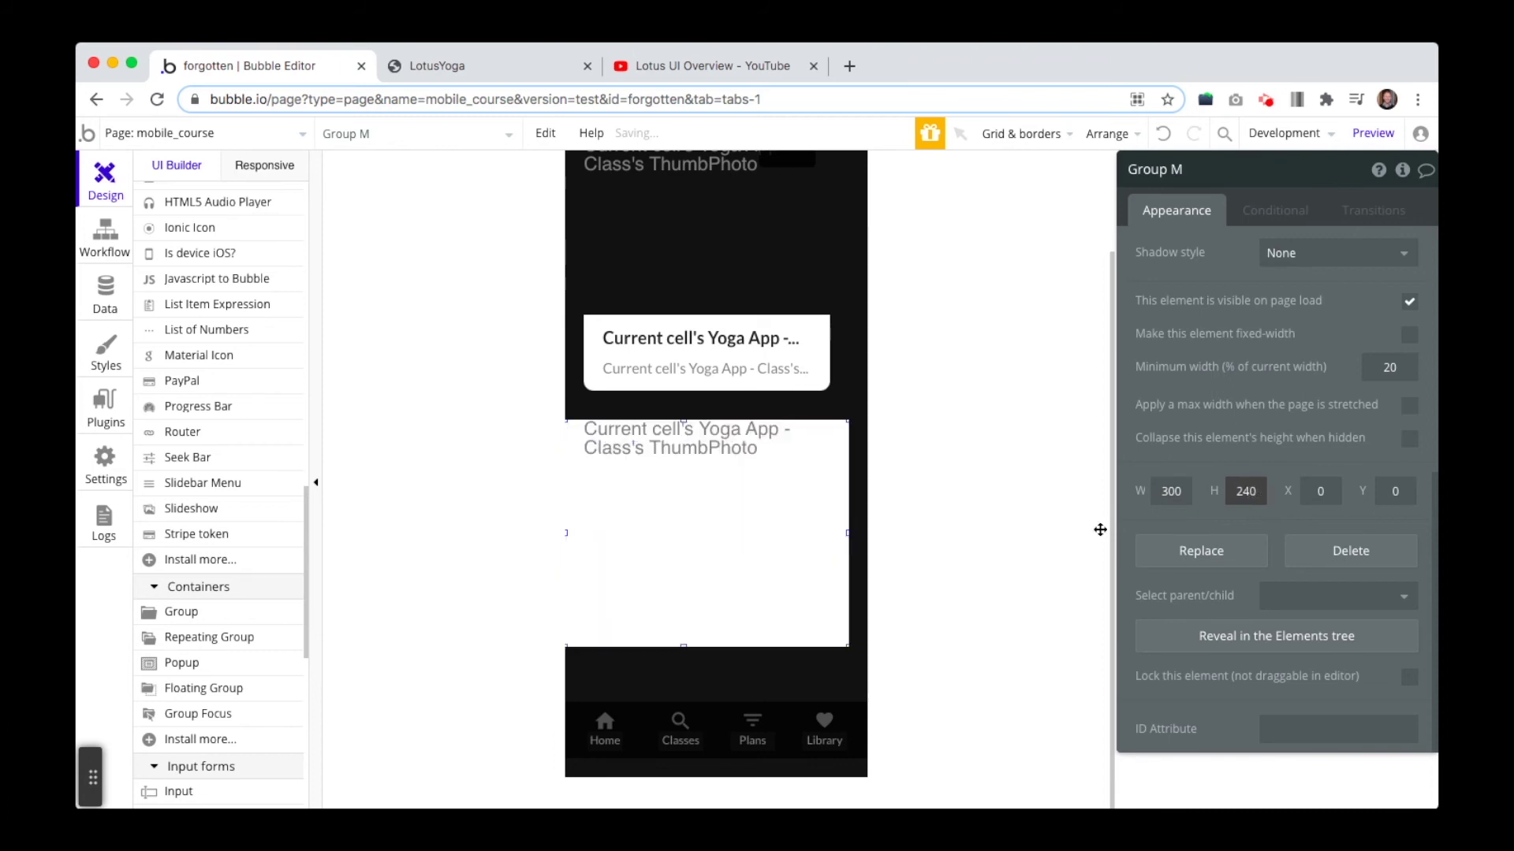
Send Group M behind the nested class card and move the Horizontal RepeatingGroup inside it
{"action": "right_click", "coordinate": [830, 512]}
{"action": "left_click", "coordinate": [891, 669]}
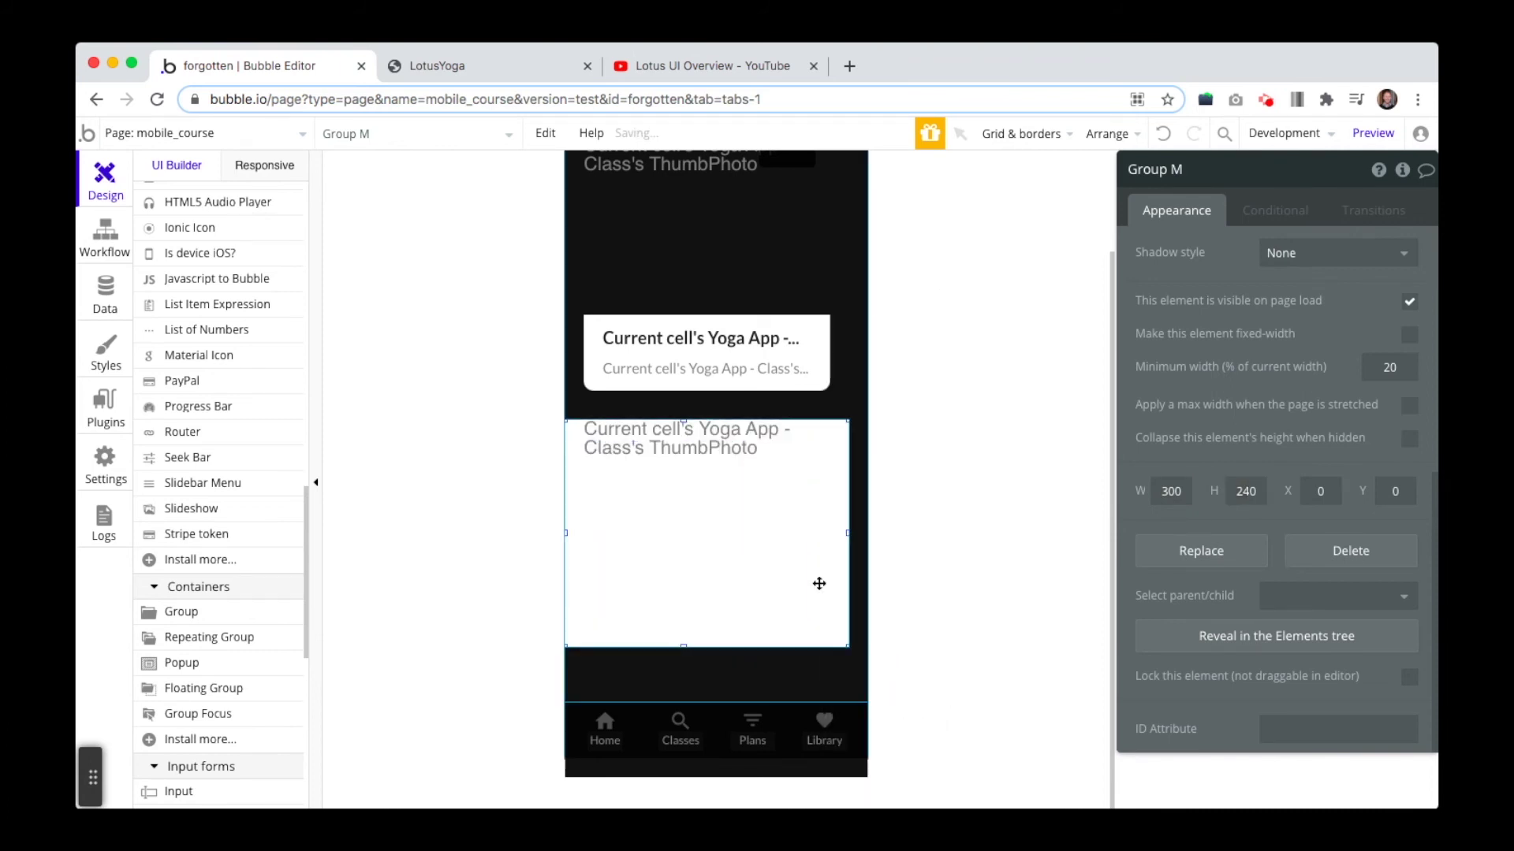
{"action": "left_click_drag", "start_coordinate": [812, 561], "coordinate": [800, 599]}
{"action": "left_click", "coordinate": [800, 599]}
{"action": "left_click", "coordinate": [802, 571]}
{"action": "left_click_drag", "start_coordinate": [803, 571], "coordinate": [808, 573]}
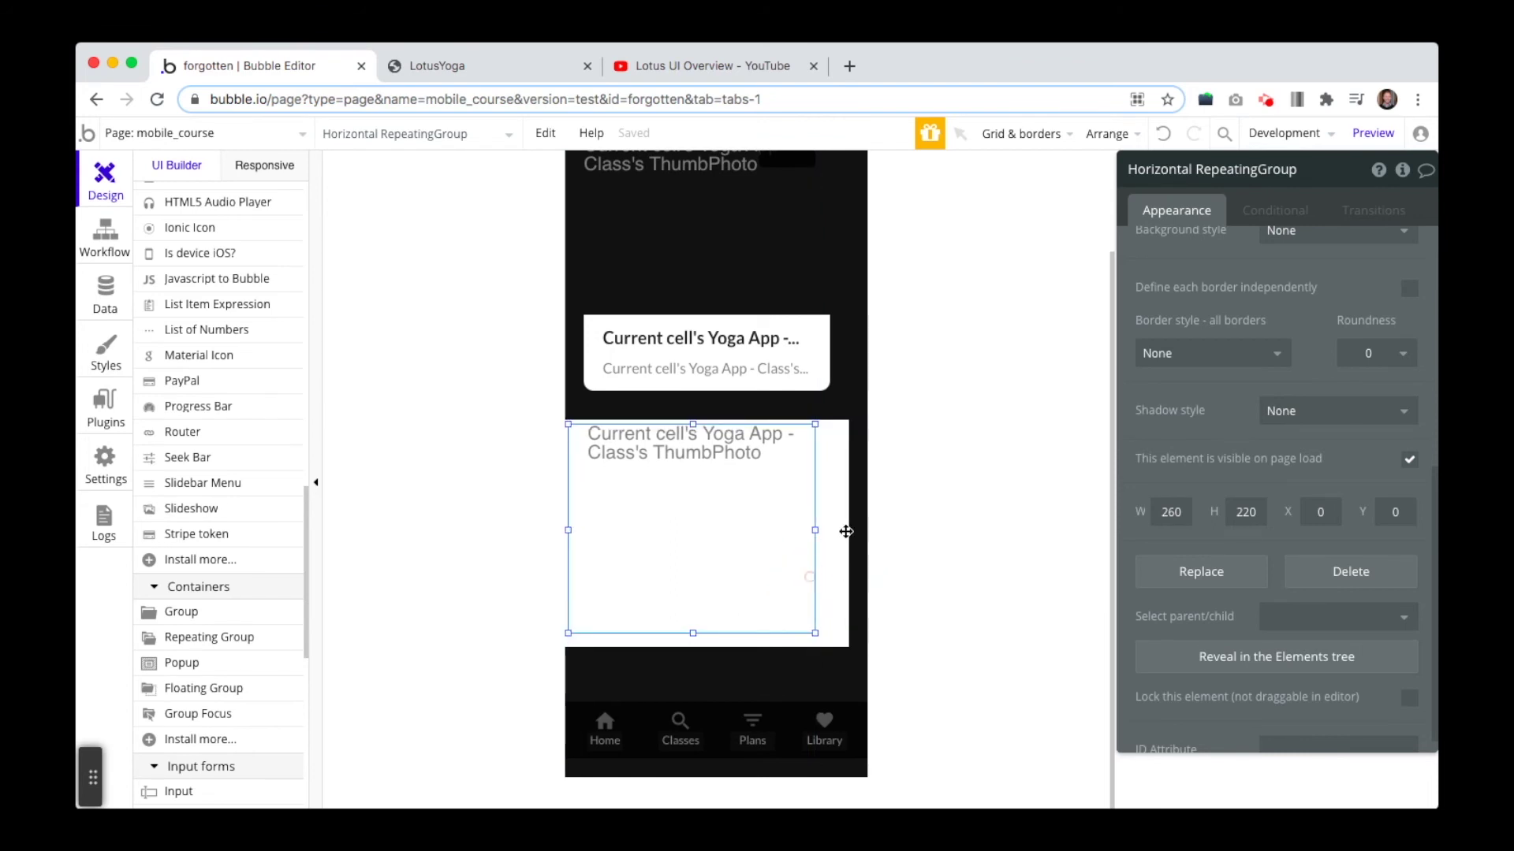
{"action": "scroll", "coordinate": [1277, 473], "scroll_direction": "up", "scroll_amount": 6}
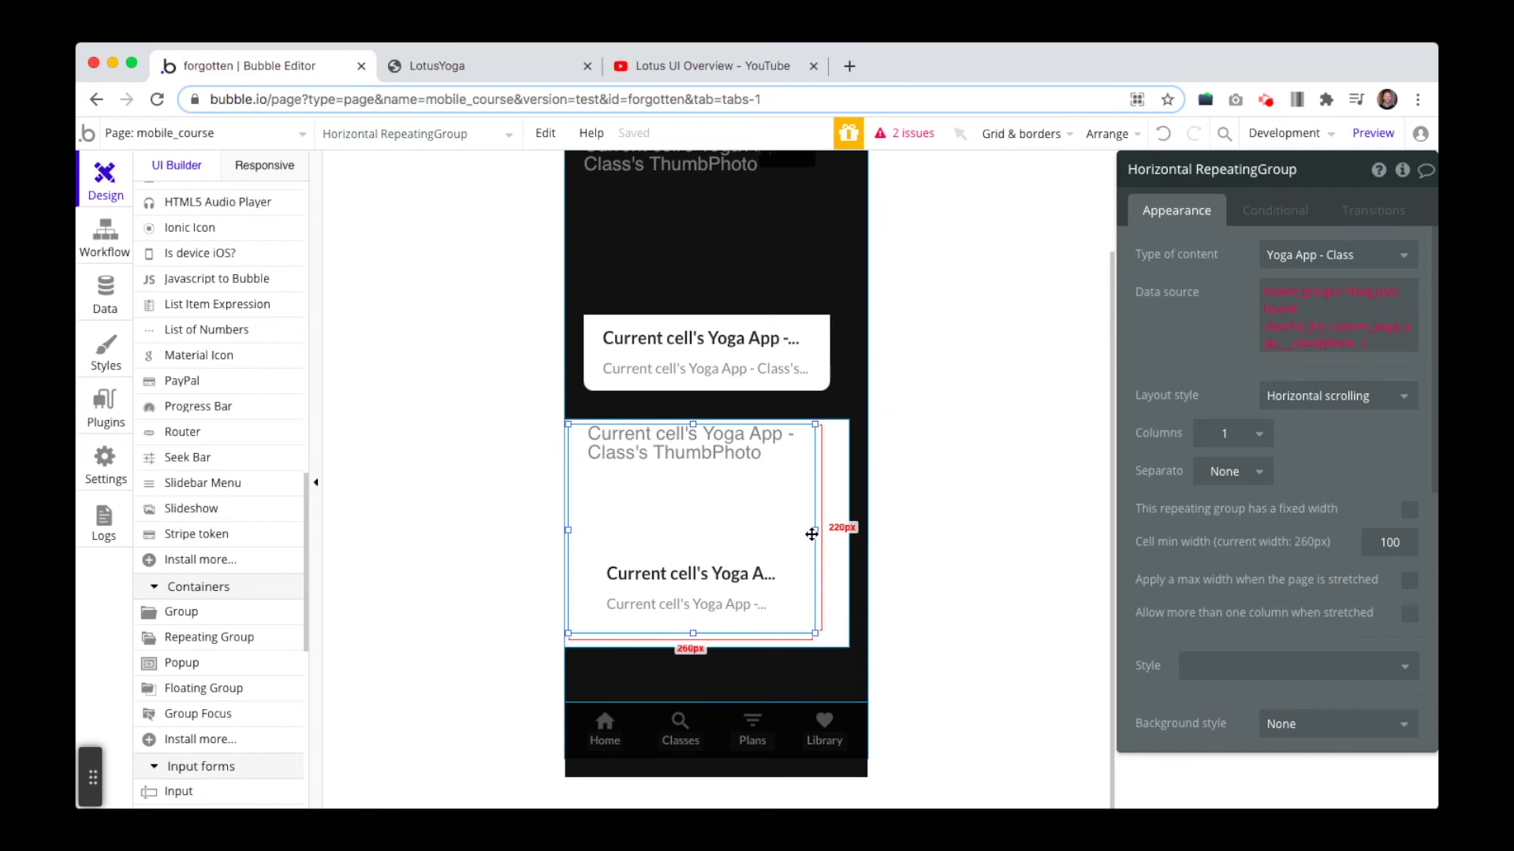
{"action": "scroll", "coordinate": [811, 534], "scroll_direction": "up", "scroll_amount": 3}
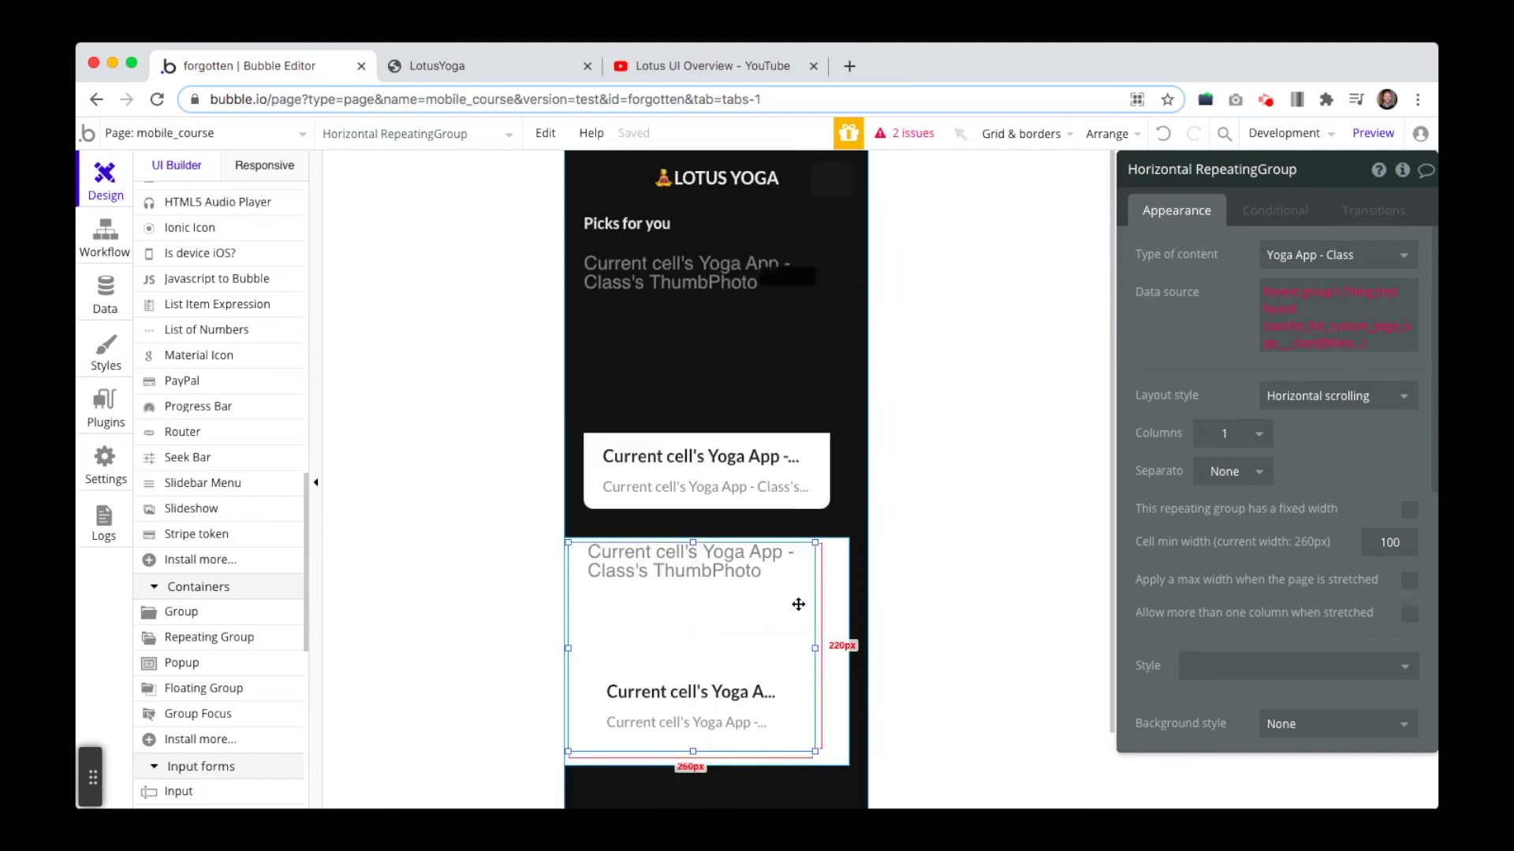
{"action": "scroll", "coordinate": [280, 433], "scroll_direction": "up", "scroll_amount": 10}
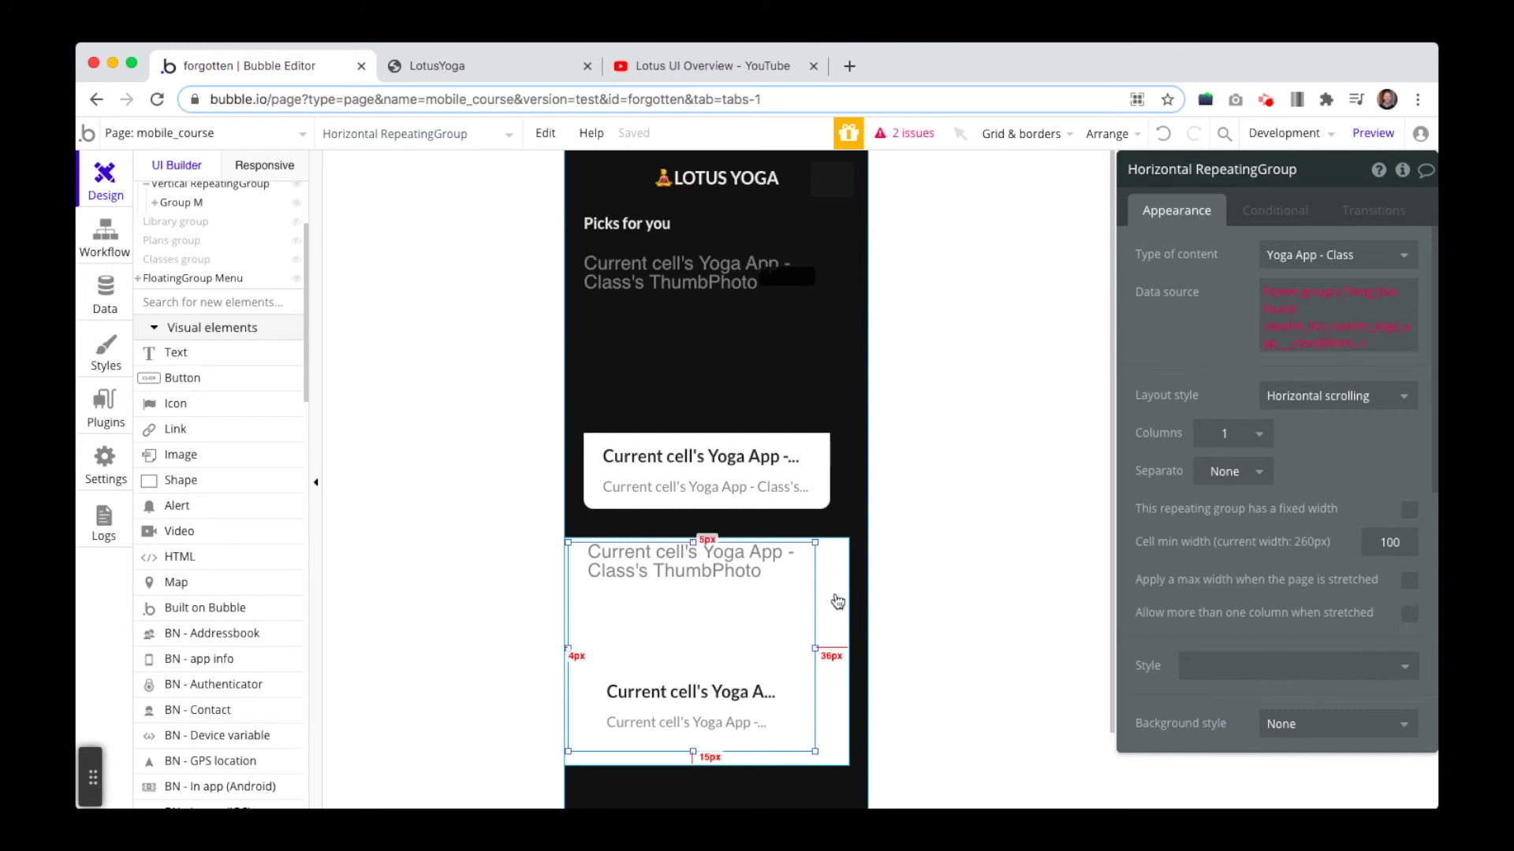
Set Group M's type of content to Yoga App - Bundle
{"action": "left_click", "coordinate": [825, 601]}
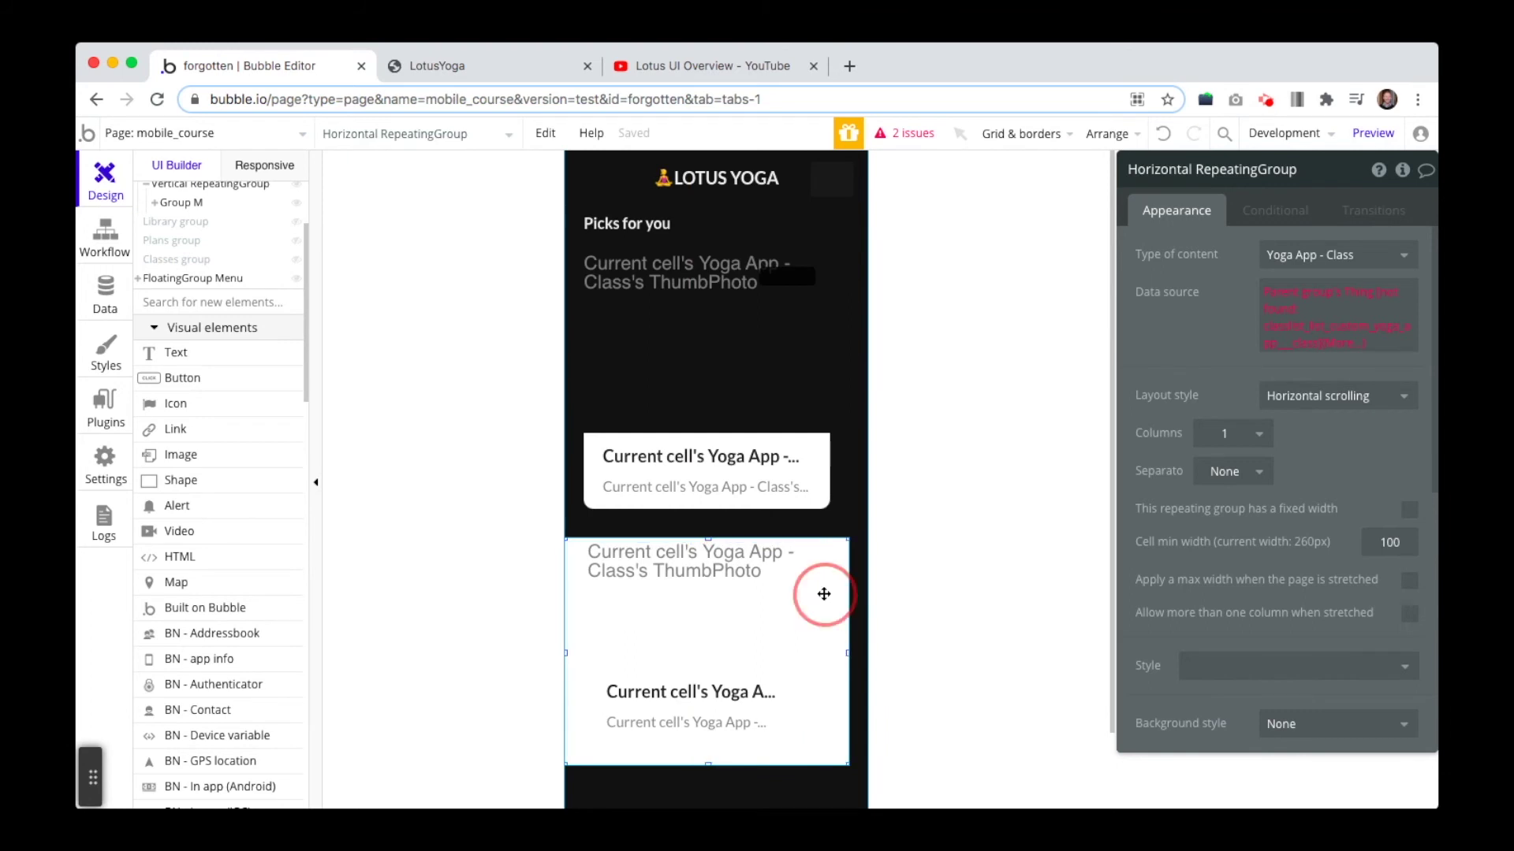
{"action": "left_click", "coordinate": [1342, 254]}
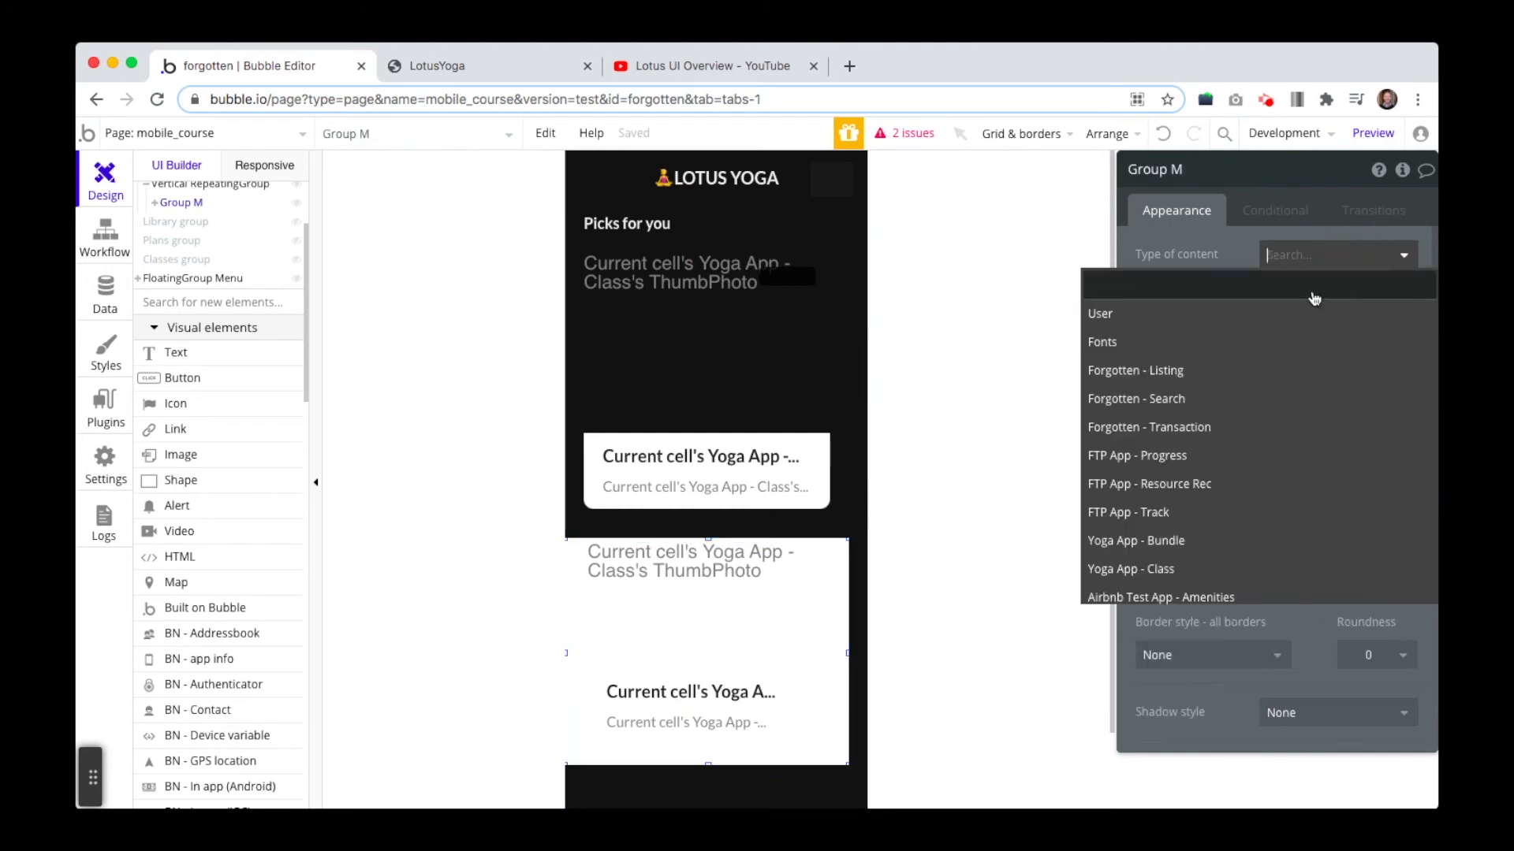
{"action": "left_click", "coordinate": [1287, 256]}
{"action": "left_click", "coordinate": [1286, 256]}
{"action": "type", "text": "ca"}
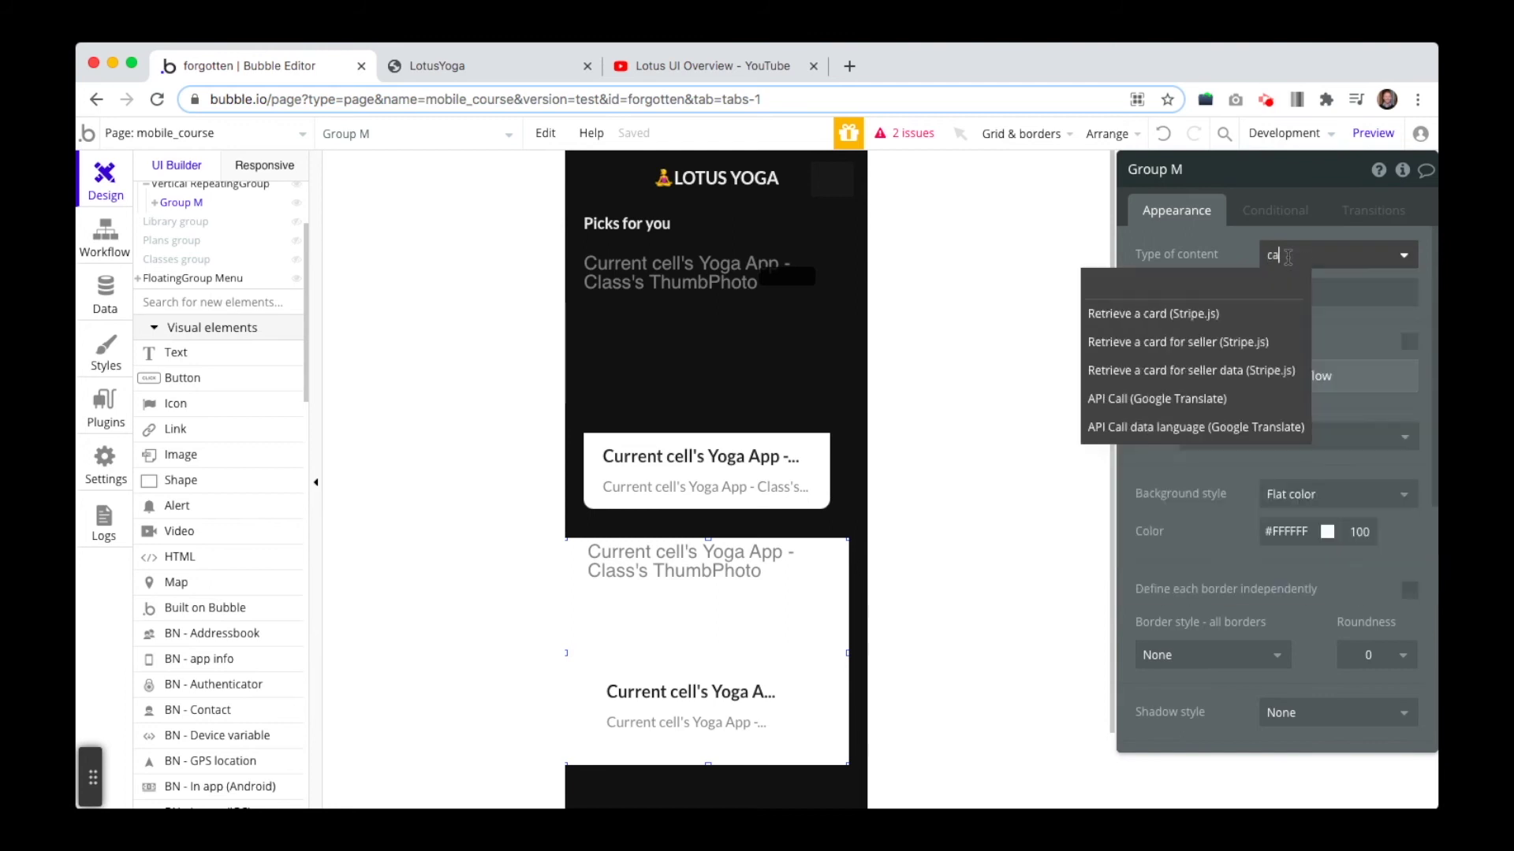
{"action": "left_click", "coordinate": [1288, 257]}
{"action": "left_click", "coordinate": [1289, 260]}
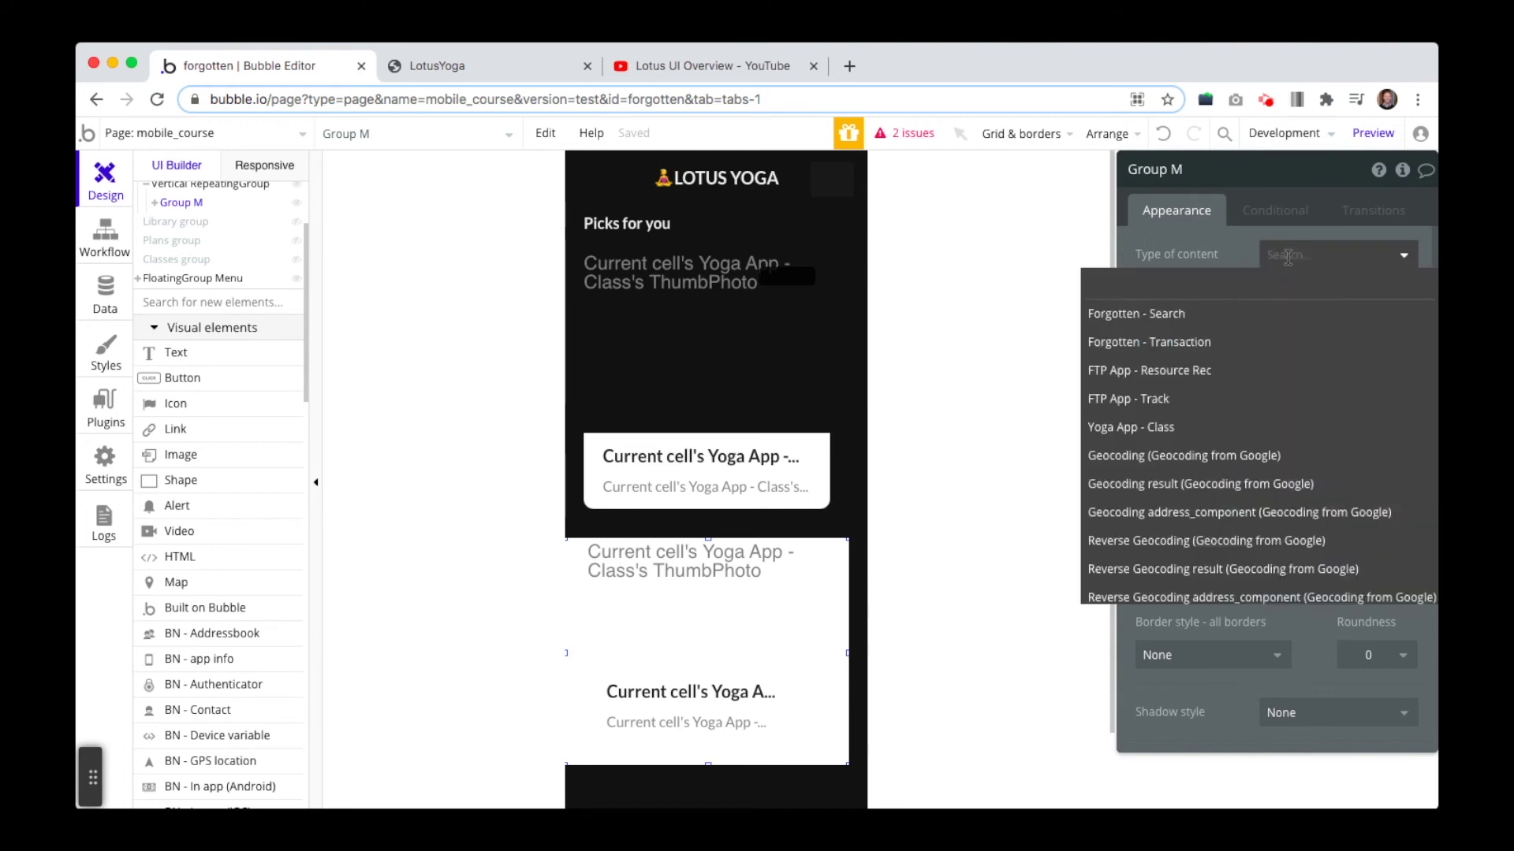
{"action": "left_click", "coordinate": [1289, 264]}
{"action": "left_click", "coordinate": [1301, 264]}
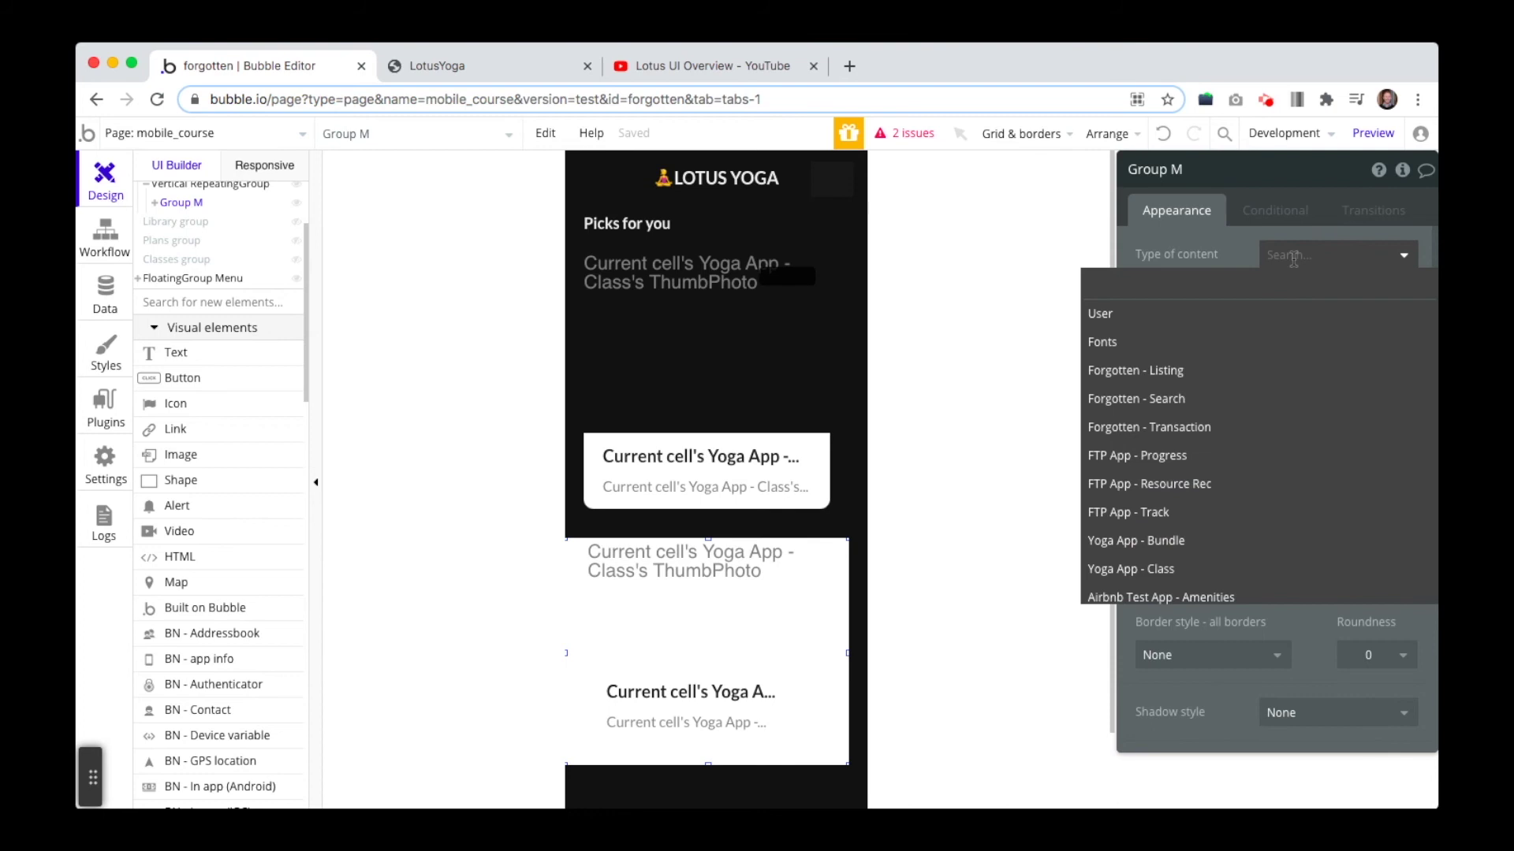
{"action": "type", "text": "bund"}
{"action": "left_click", "coordinate": [1180, 316]}
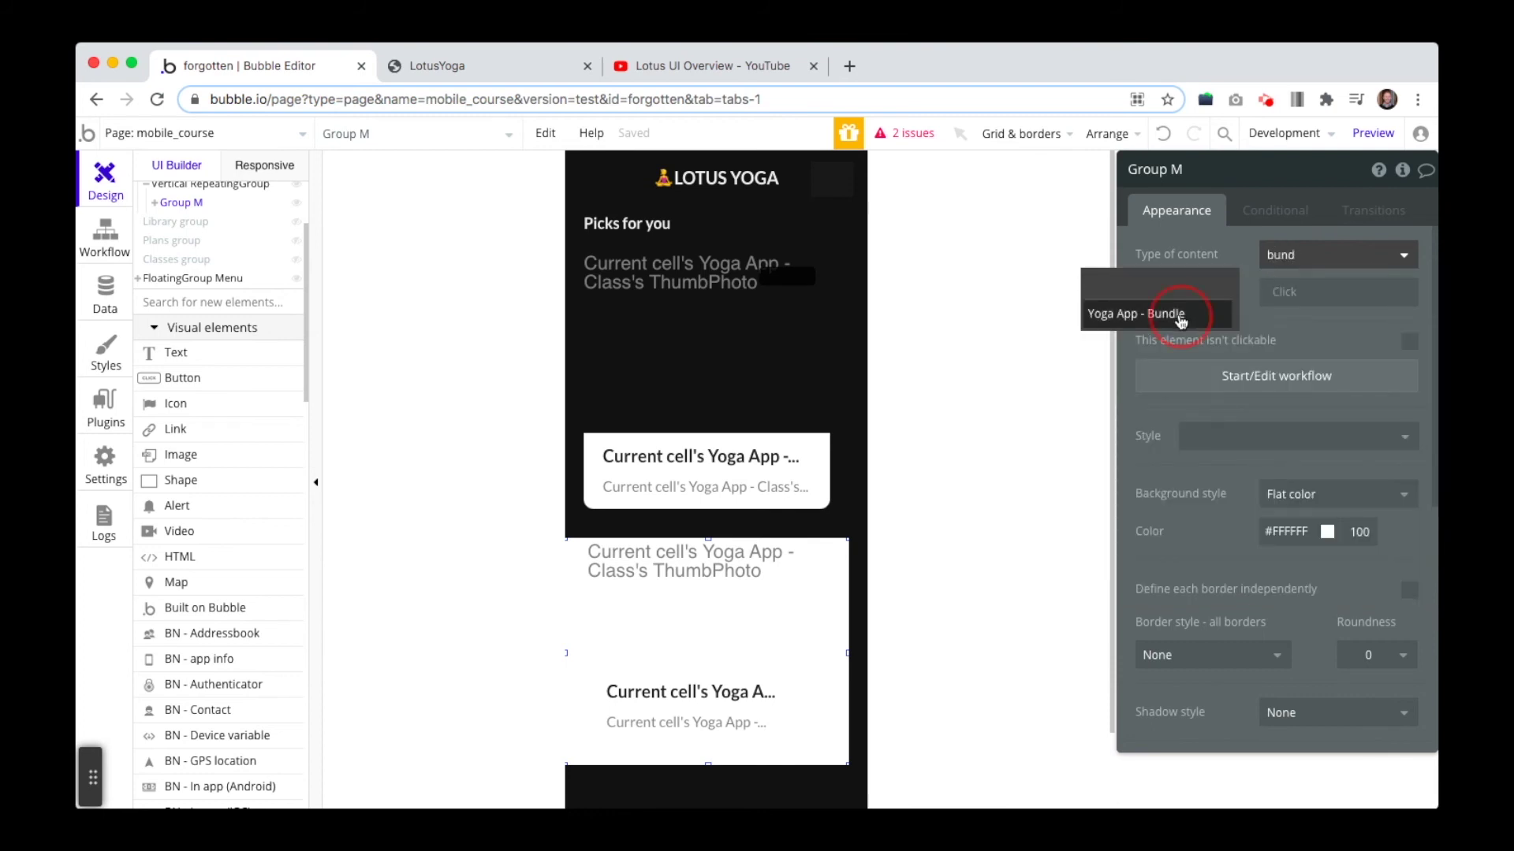
Set the bundle group's data source to Current cell's Yoga App - Bundle
{"action": "left_click", "coordinate": [1298, 293]}
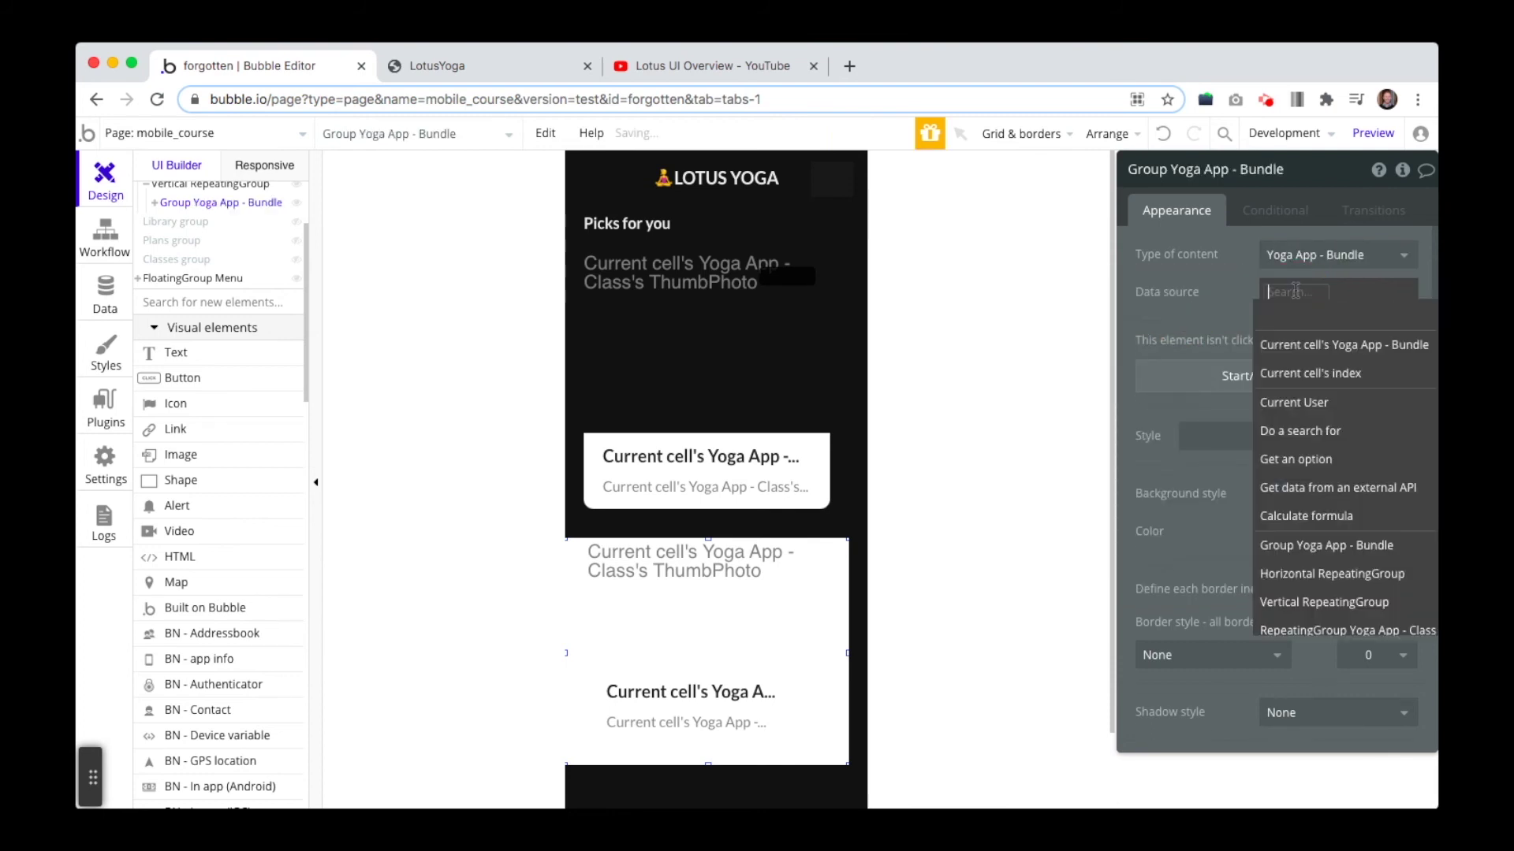
{"action": "left_click", "coordinate": [1310, 347]}
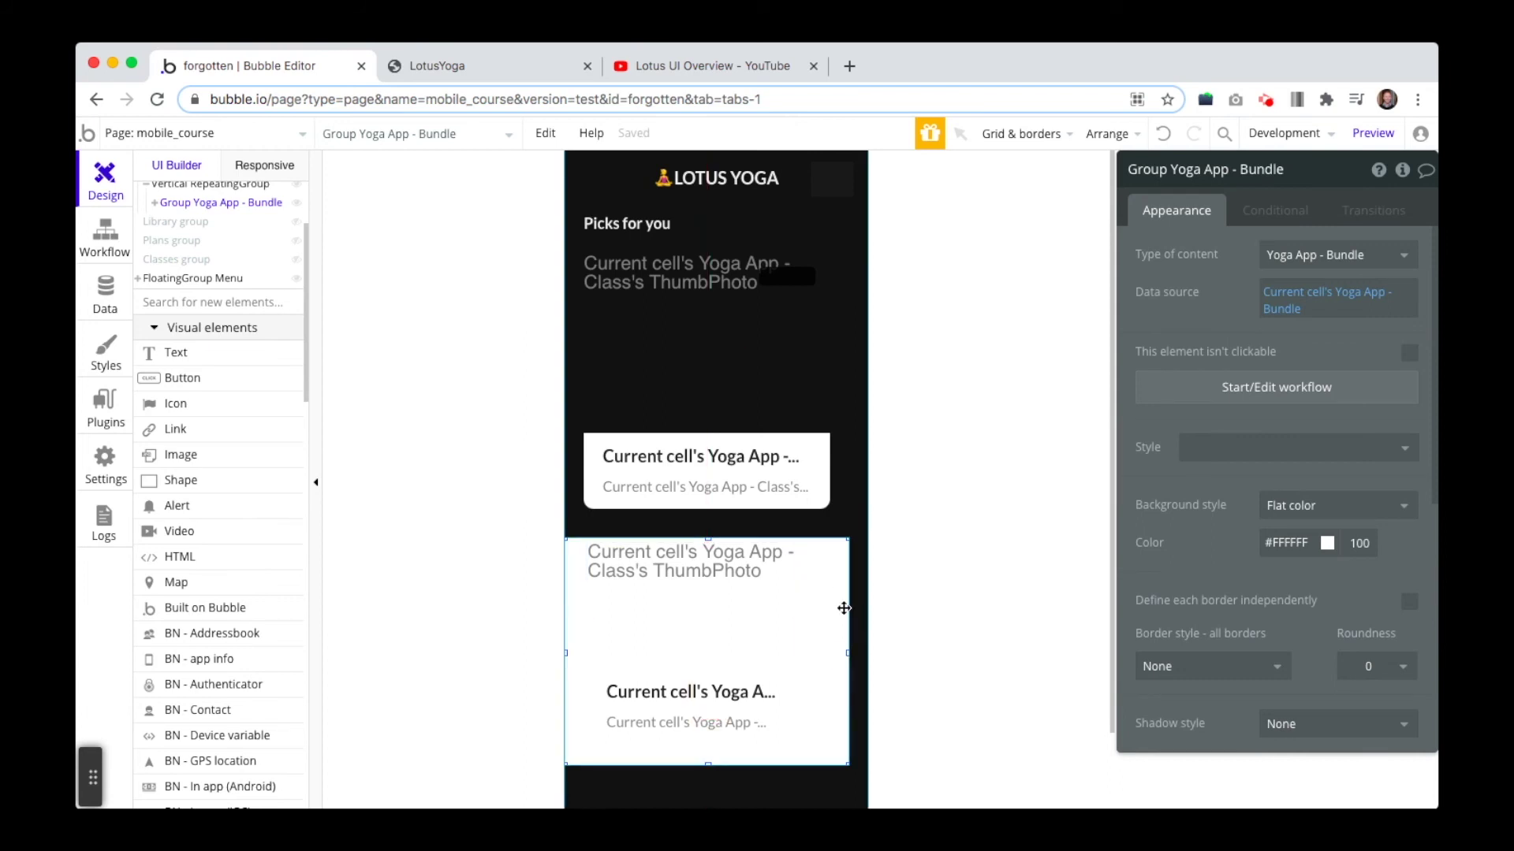
{"action": "left_click", "coordinate": [843, 608]}
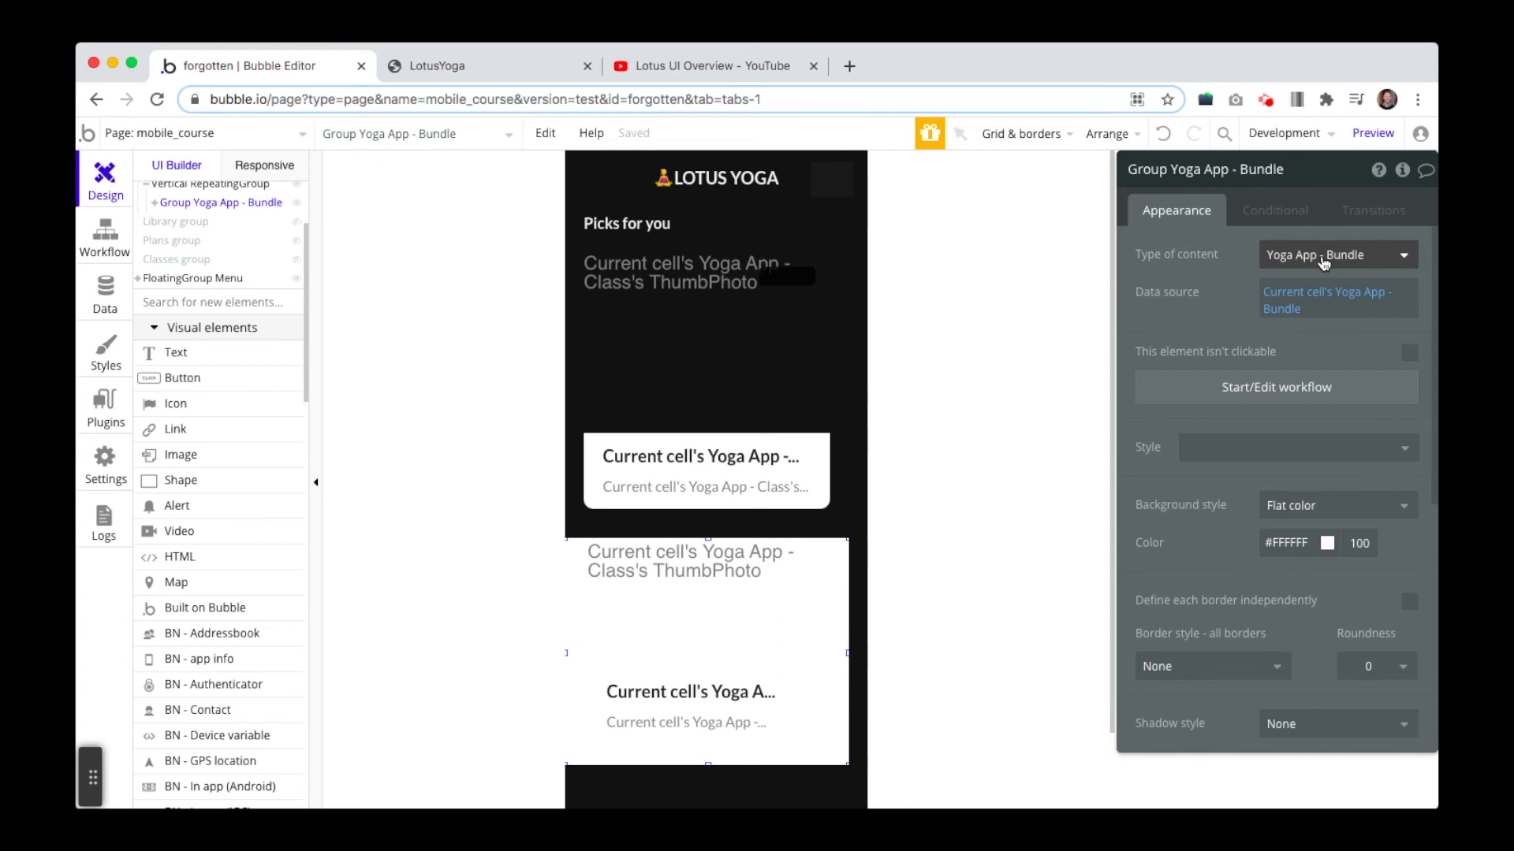
{"action": "mouse_move", "coordinate": [1275, 311]}
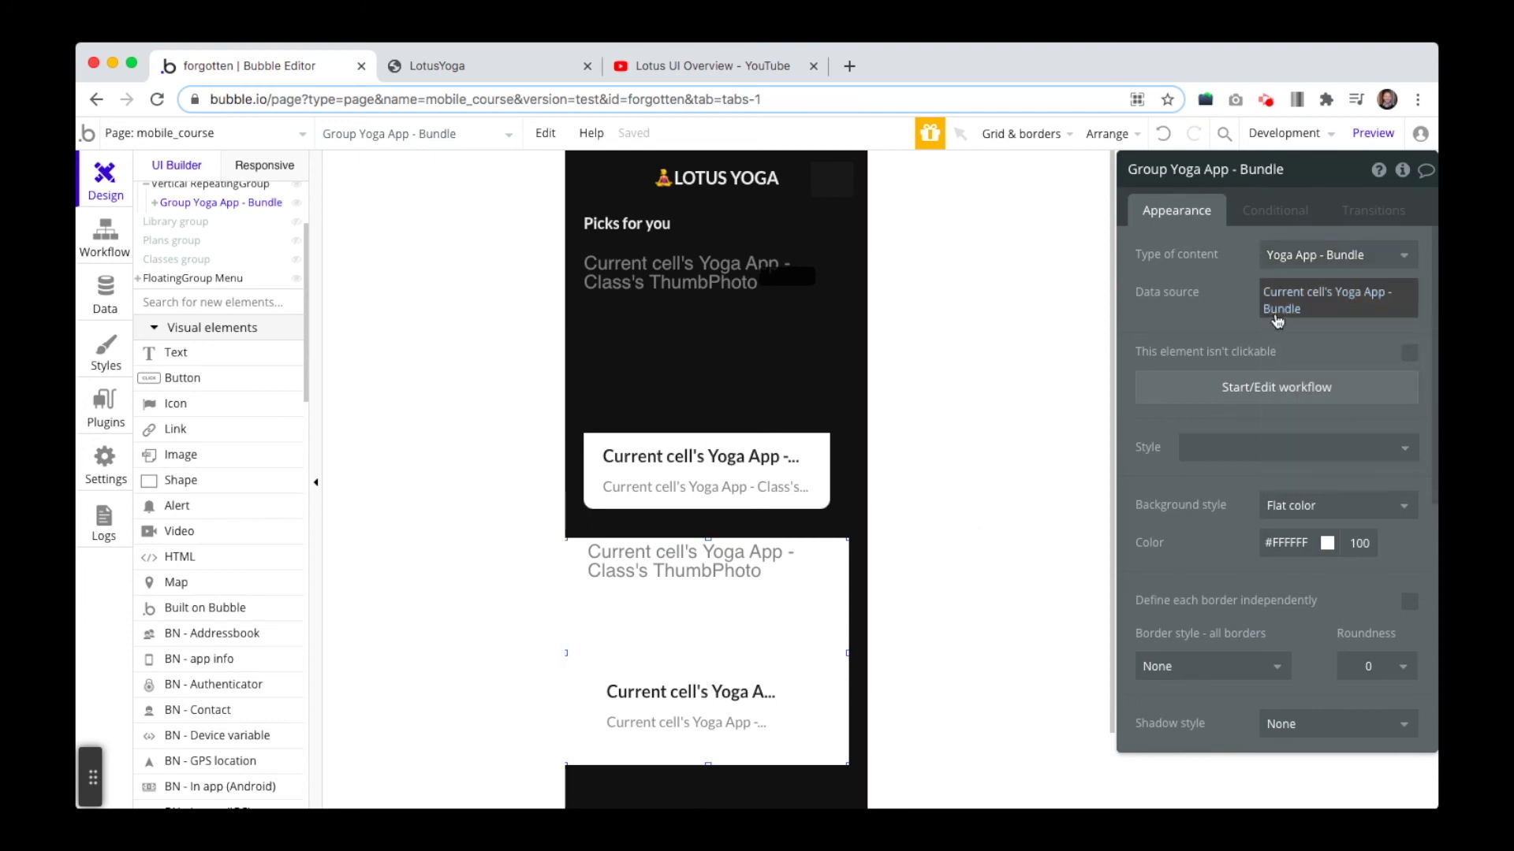
Check the Horizontal RepeatingGroup's data source and place it at X 0, Y 0 inside the bundle group
{"action": "left_click", "coordinate": [806, 637]}
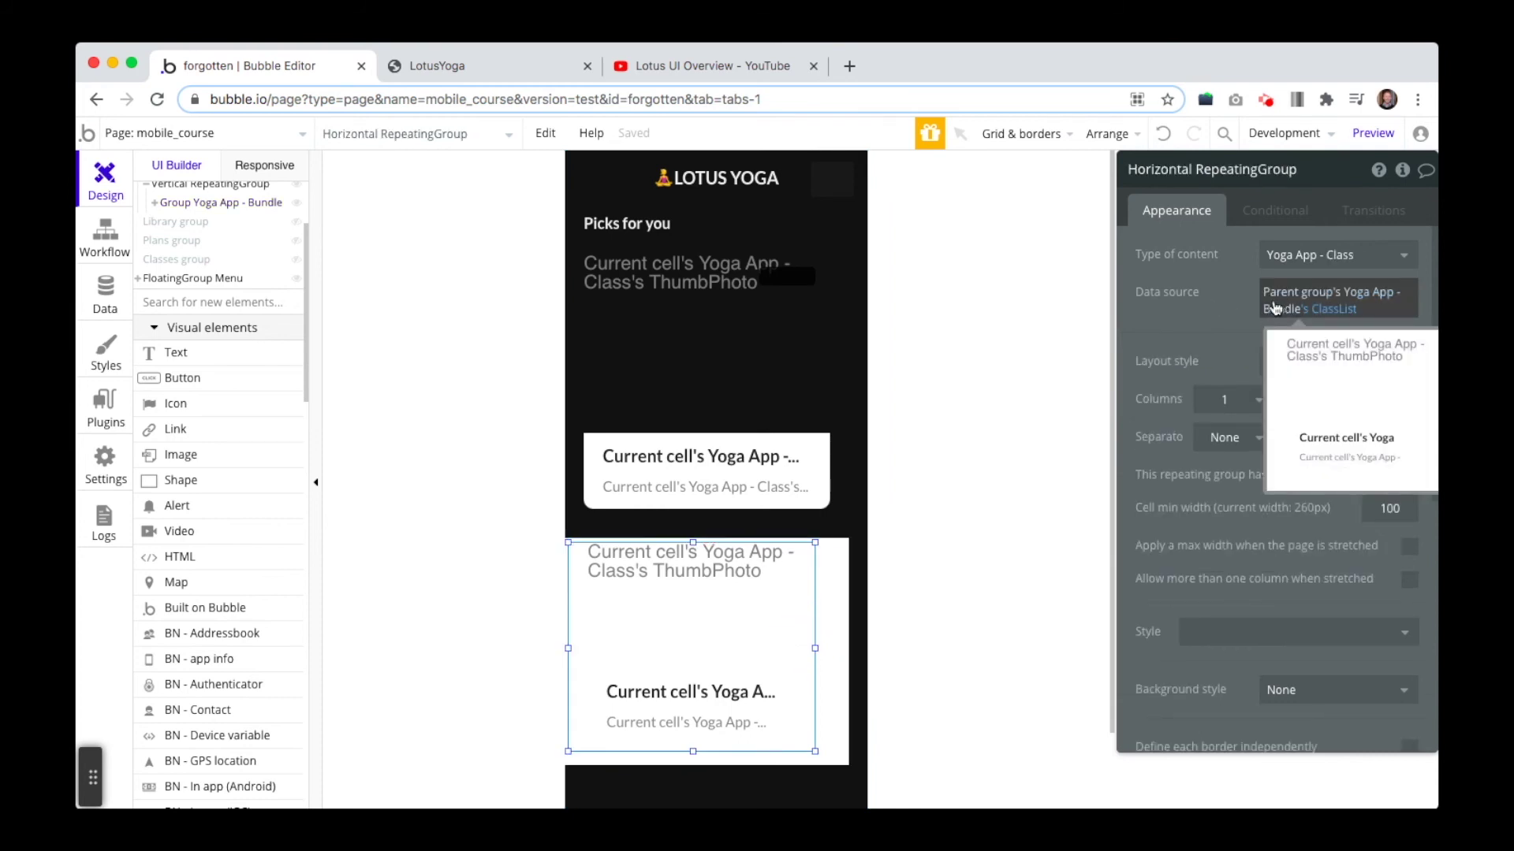
{"action": "left_click", "coordinate": [835, 611]}
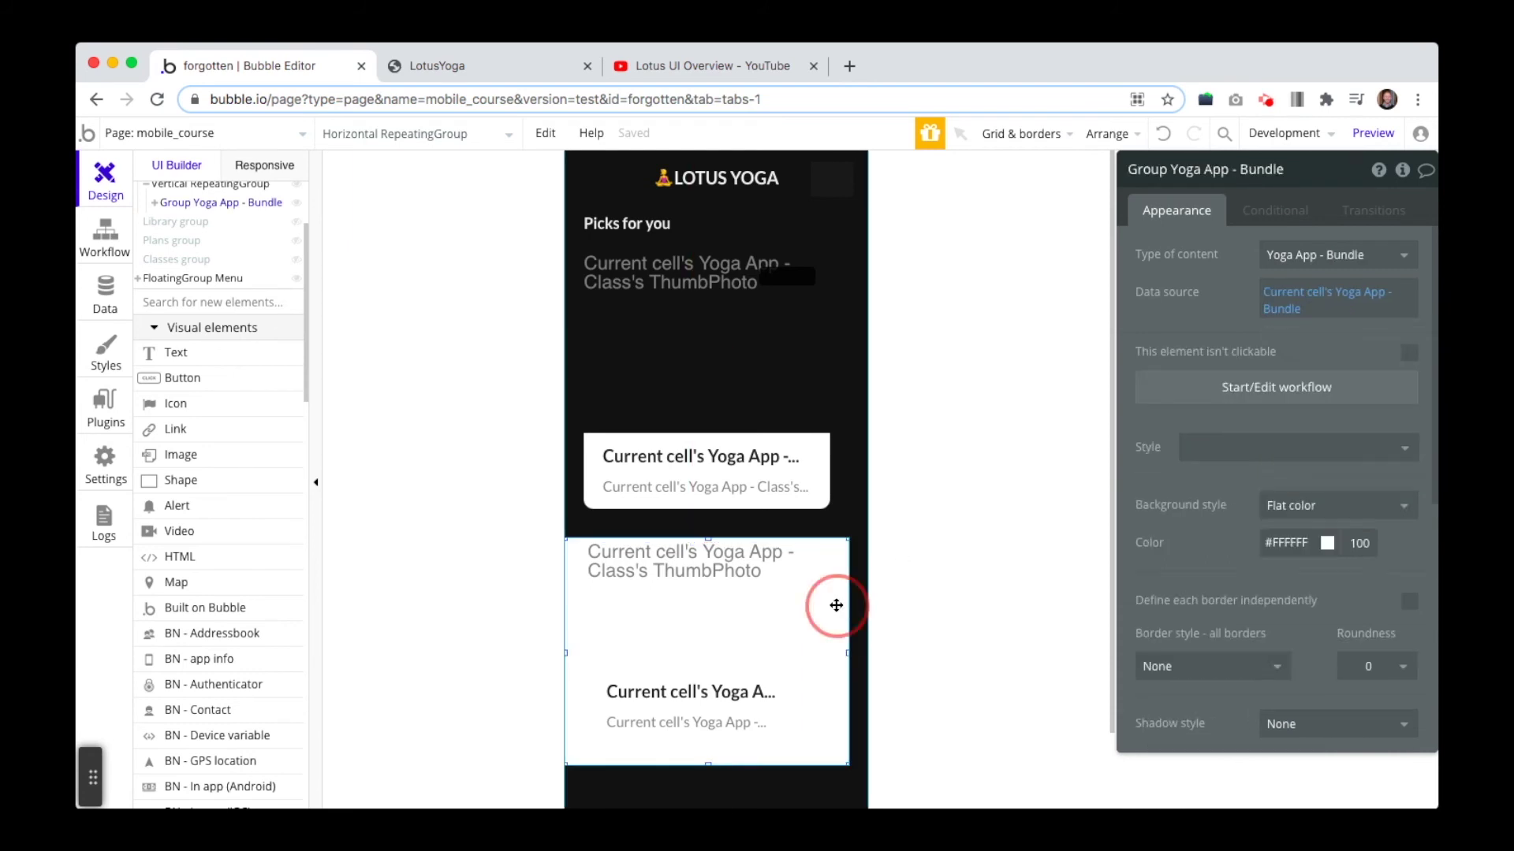
{"action": "left_click", "coordinate": [805, 630]}
{"action": "scroll", "coordinate": [1364, 654], "scroll_direction": "down", "scroll_amount": 2}
{"action": "scroll", "coordinate": [1364, 655], "scroll_direction": "down", "scroll_amount": 4}
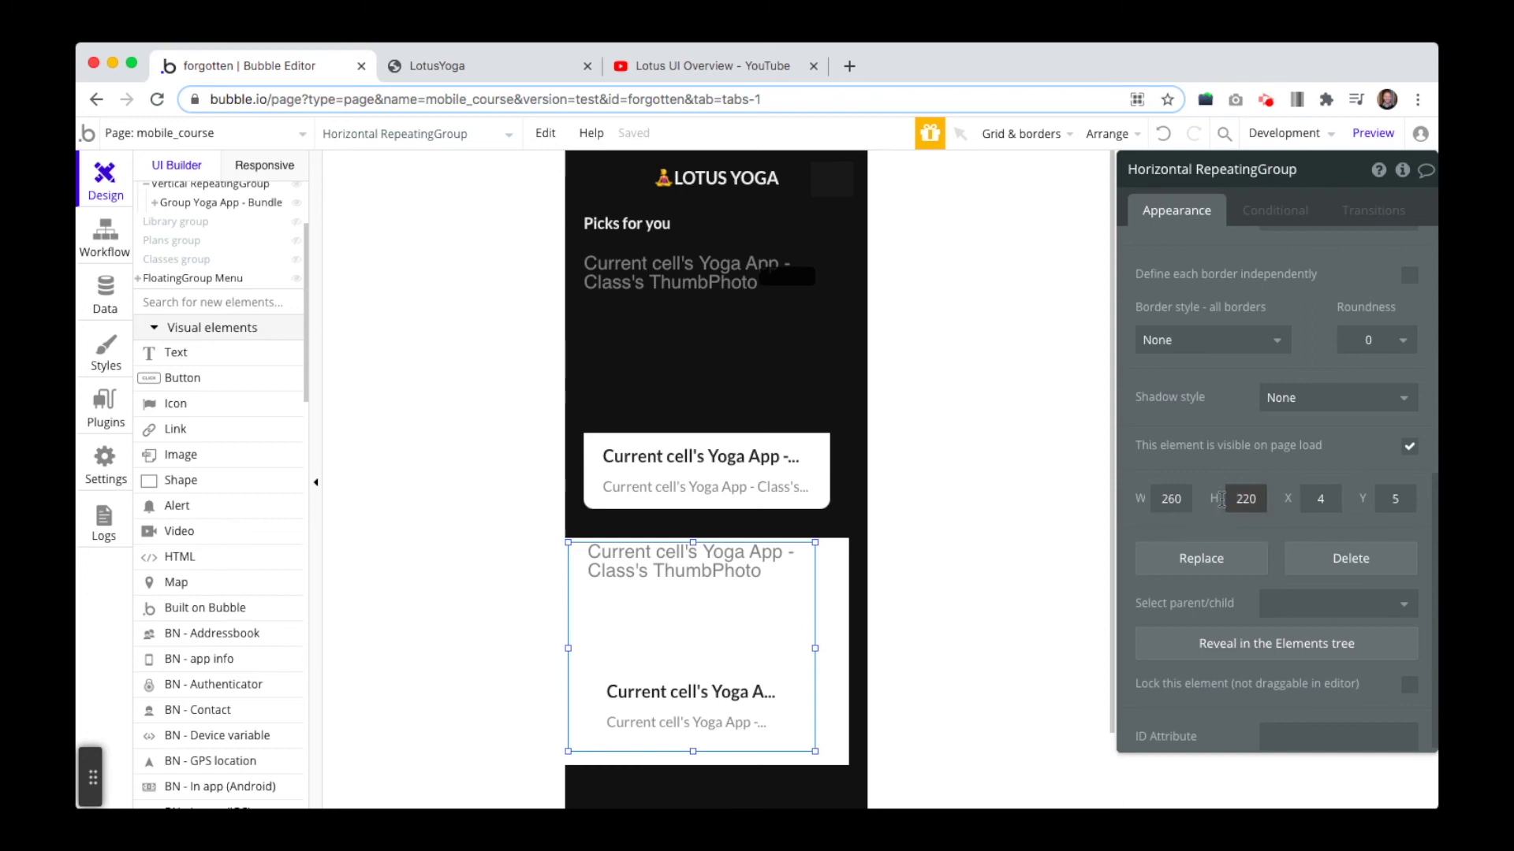
{"action": "type", "text": "0"}
{"action": "key", "text": "Tab"}
{"action": "type", "text": "0"}
{"action": "left_click", "coordinate": [828, 592]}
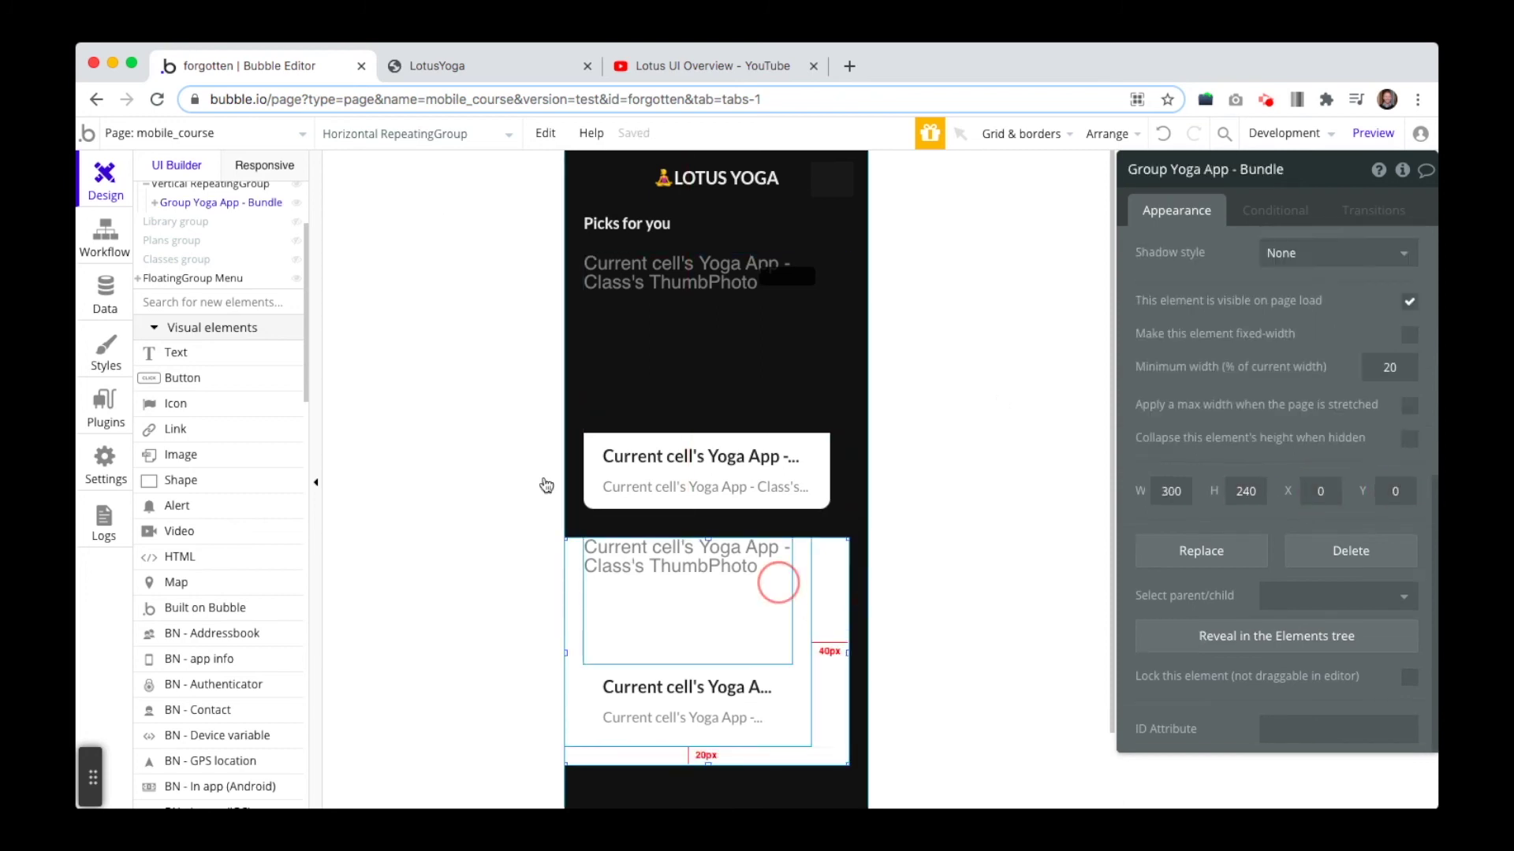
In the responsive view, make the Horizontal RepeatingGroup collapse its margins at container widths up to 9999, and check the class rows in the LotusYoga preview
{"action": "left_click", "coordinate": [254, 169]}
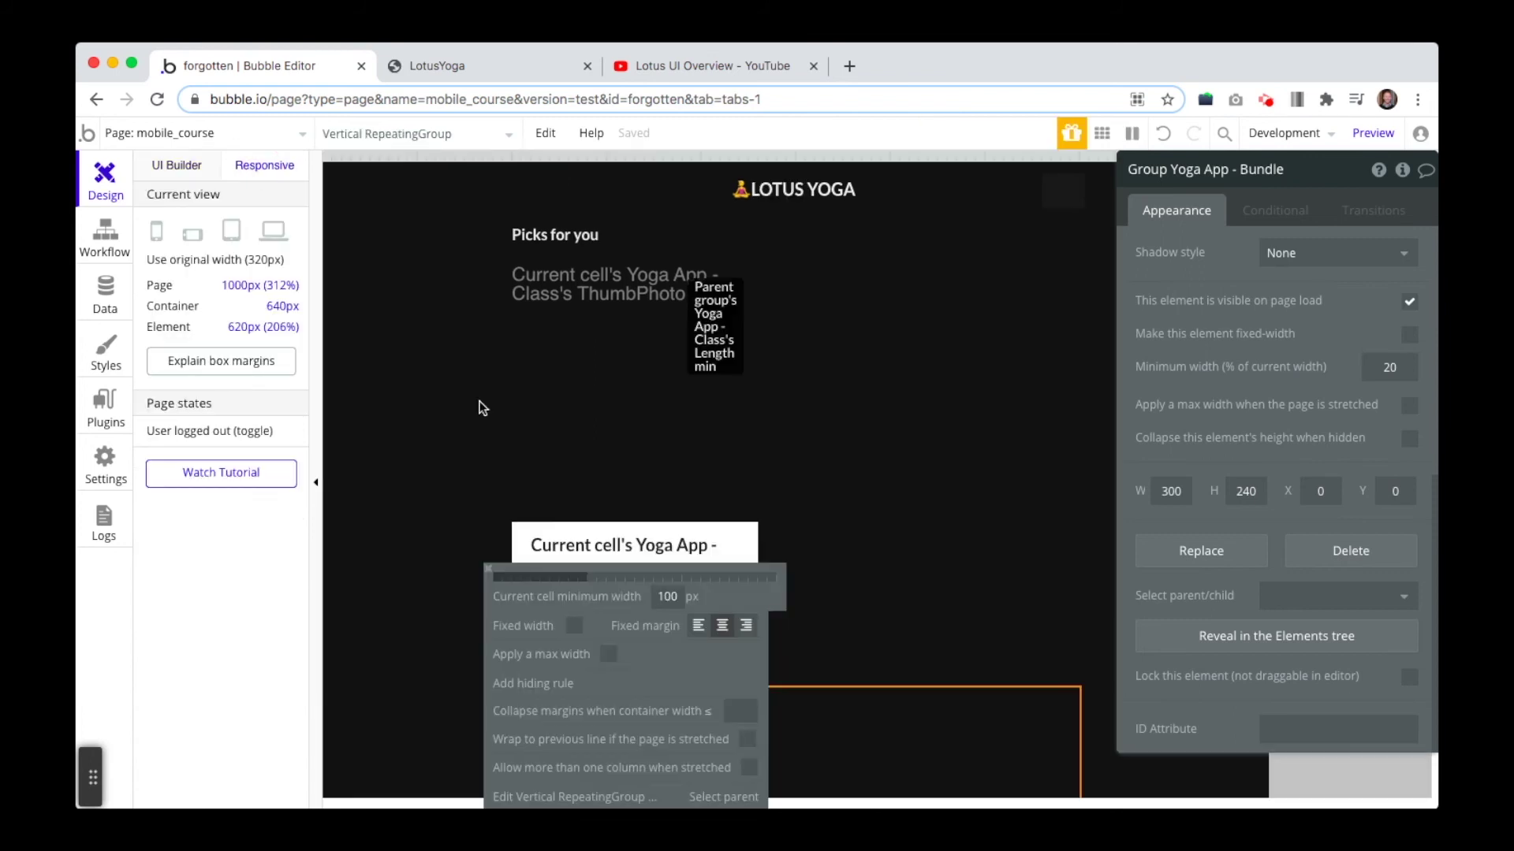
{"action": "left_click", "coordinate": [926, 558]}
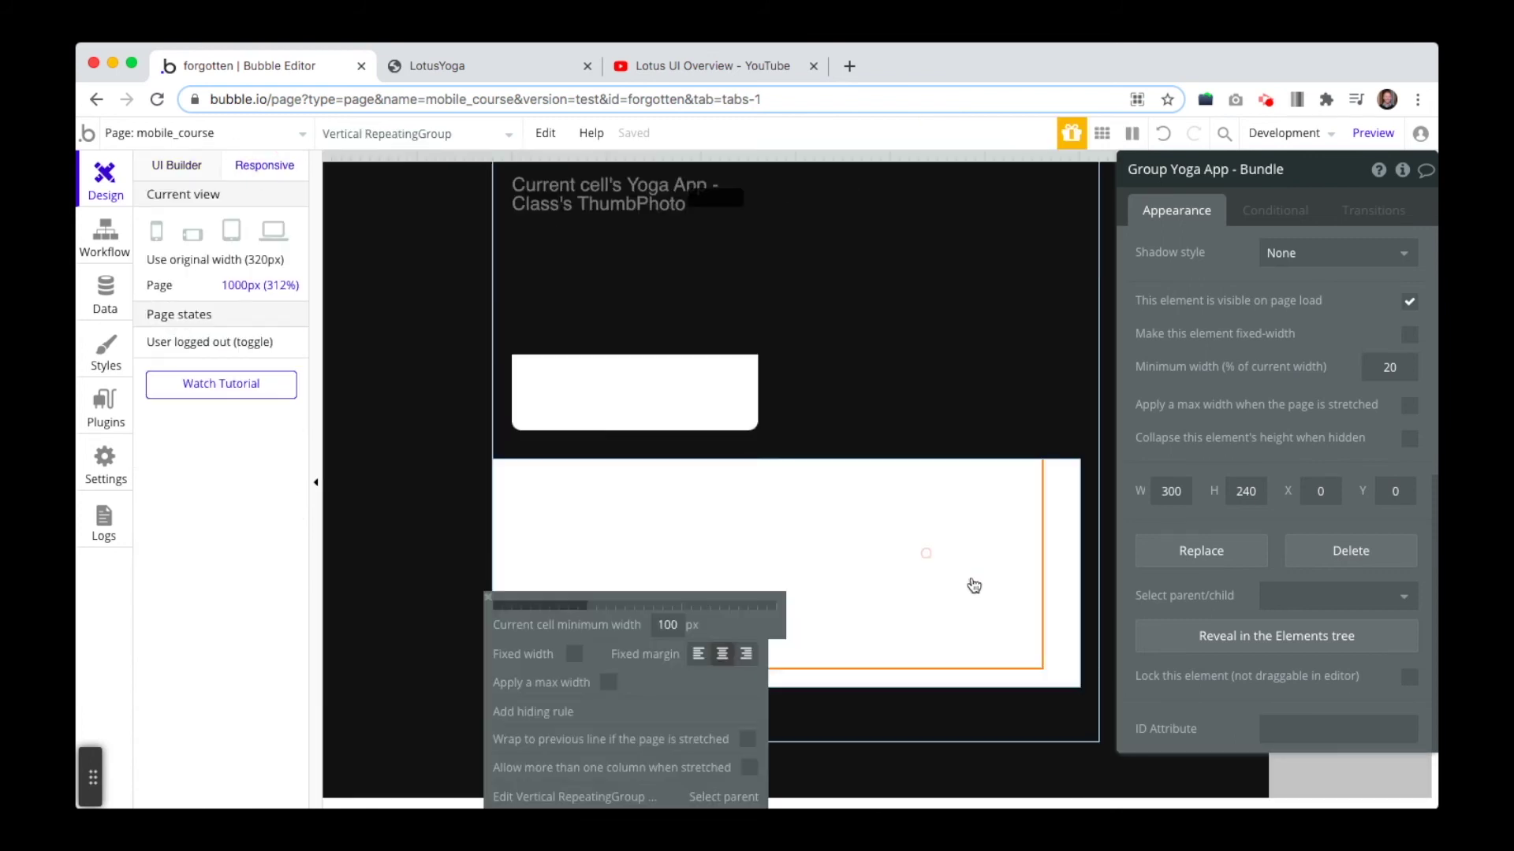
{"action": "left_click", "coordinate": [1071, 630]}
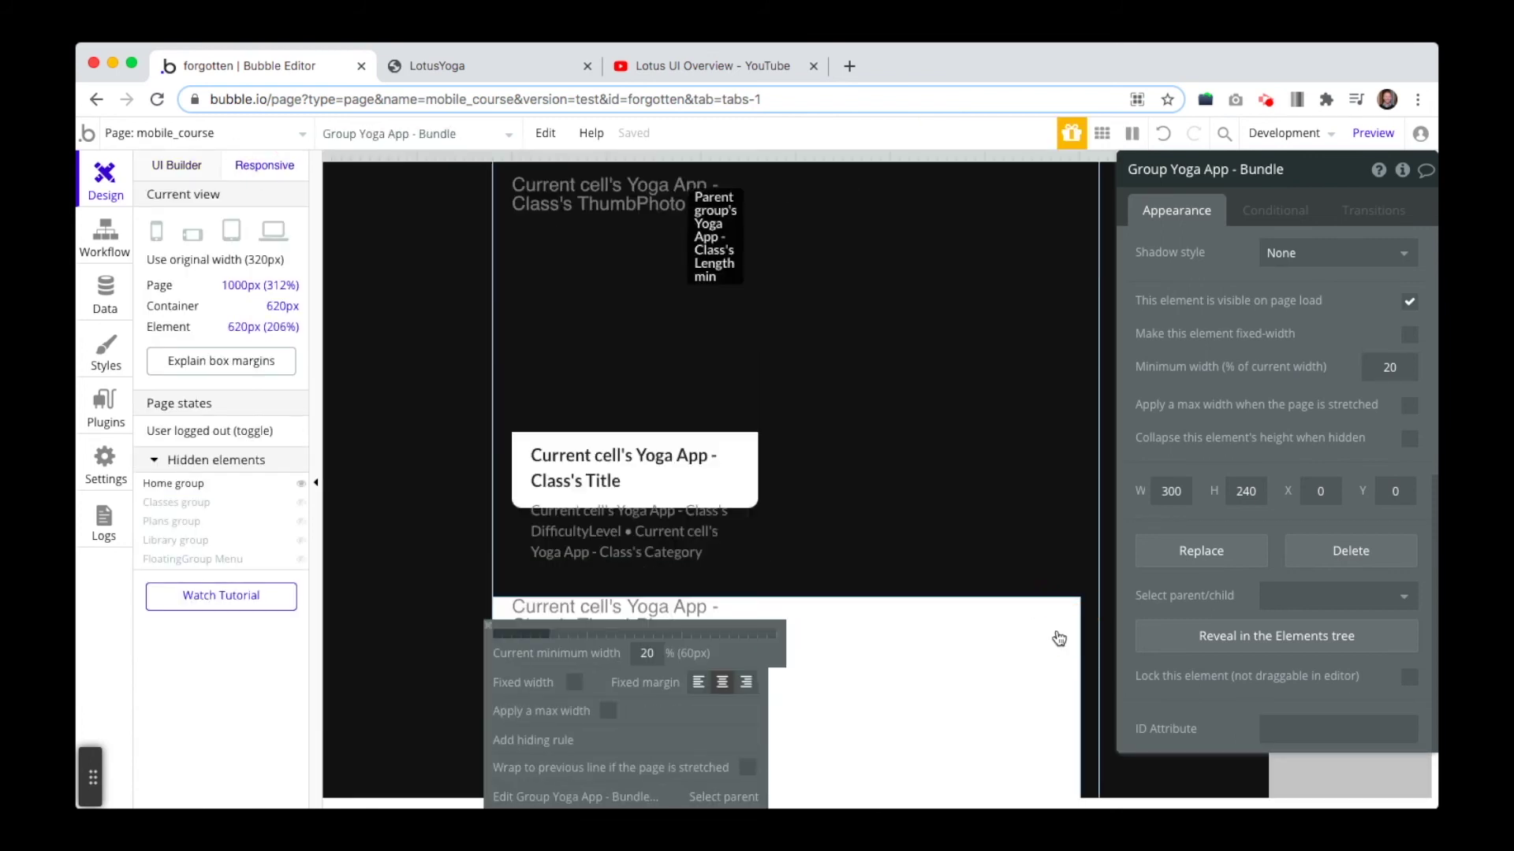
{"action": "left_click", "coordinate": [1036, 581]}
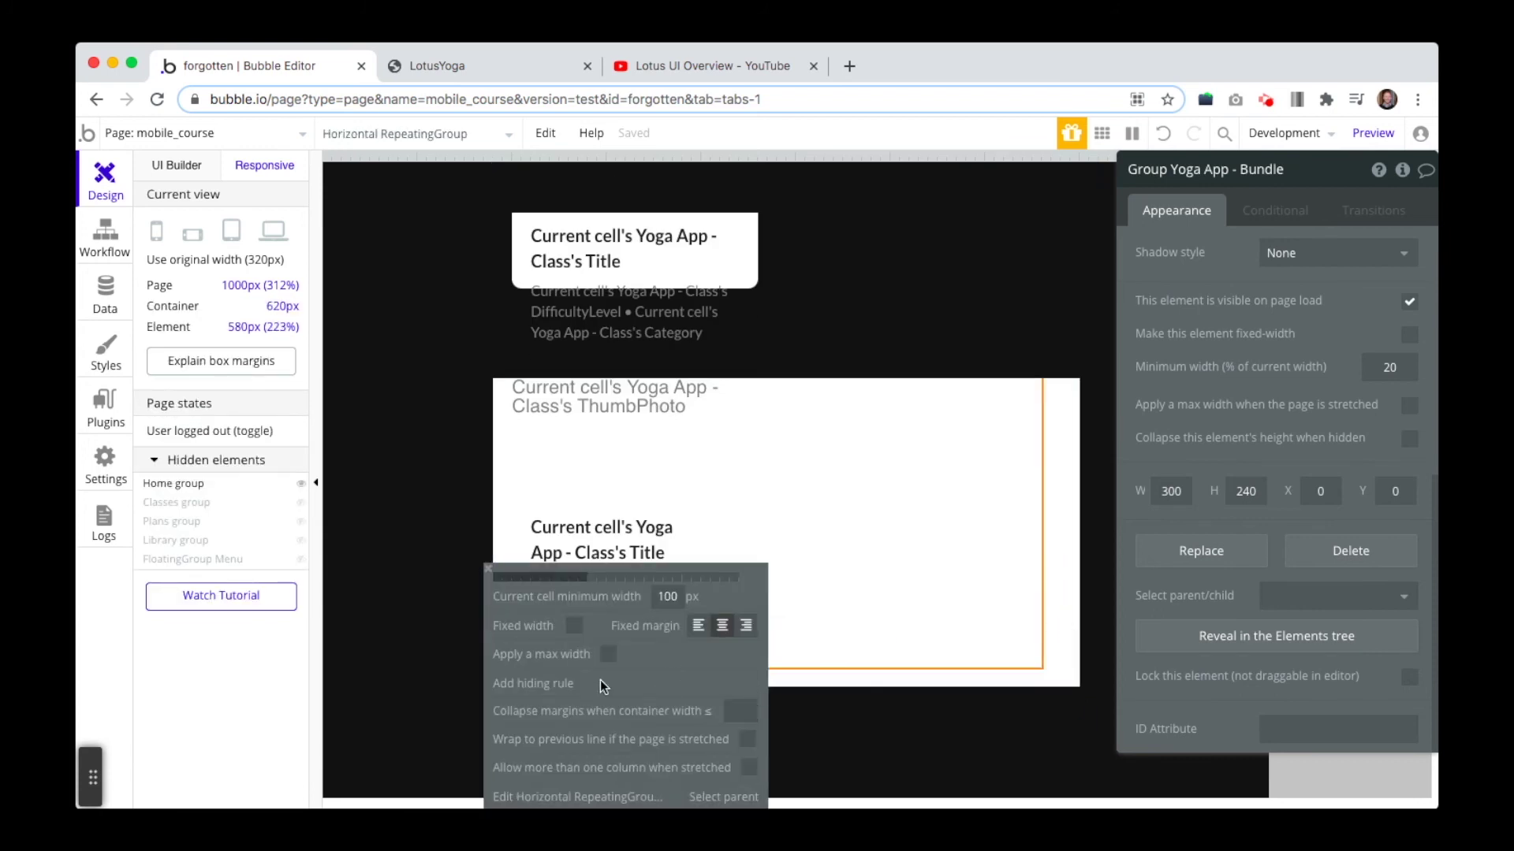
{"action": "left_click", "coordinate": [1055, 675]}
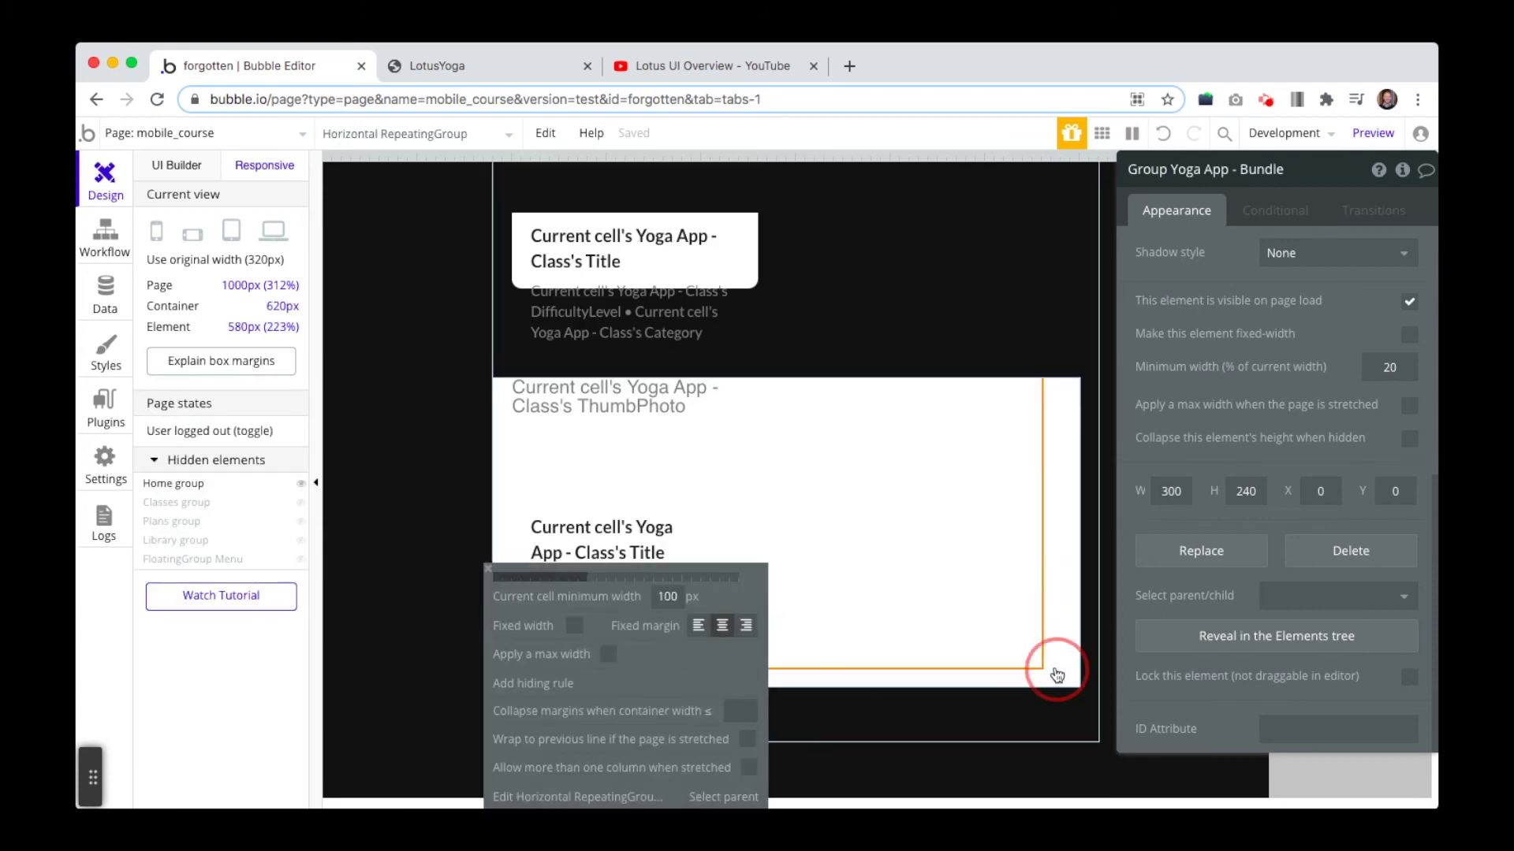
{"action": "left_click", "coordinate": [968, 587]}
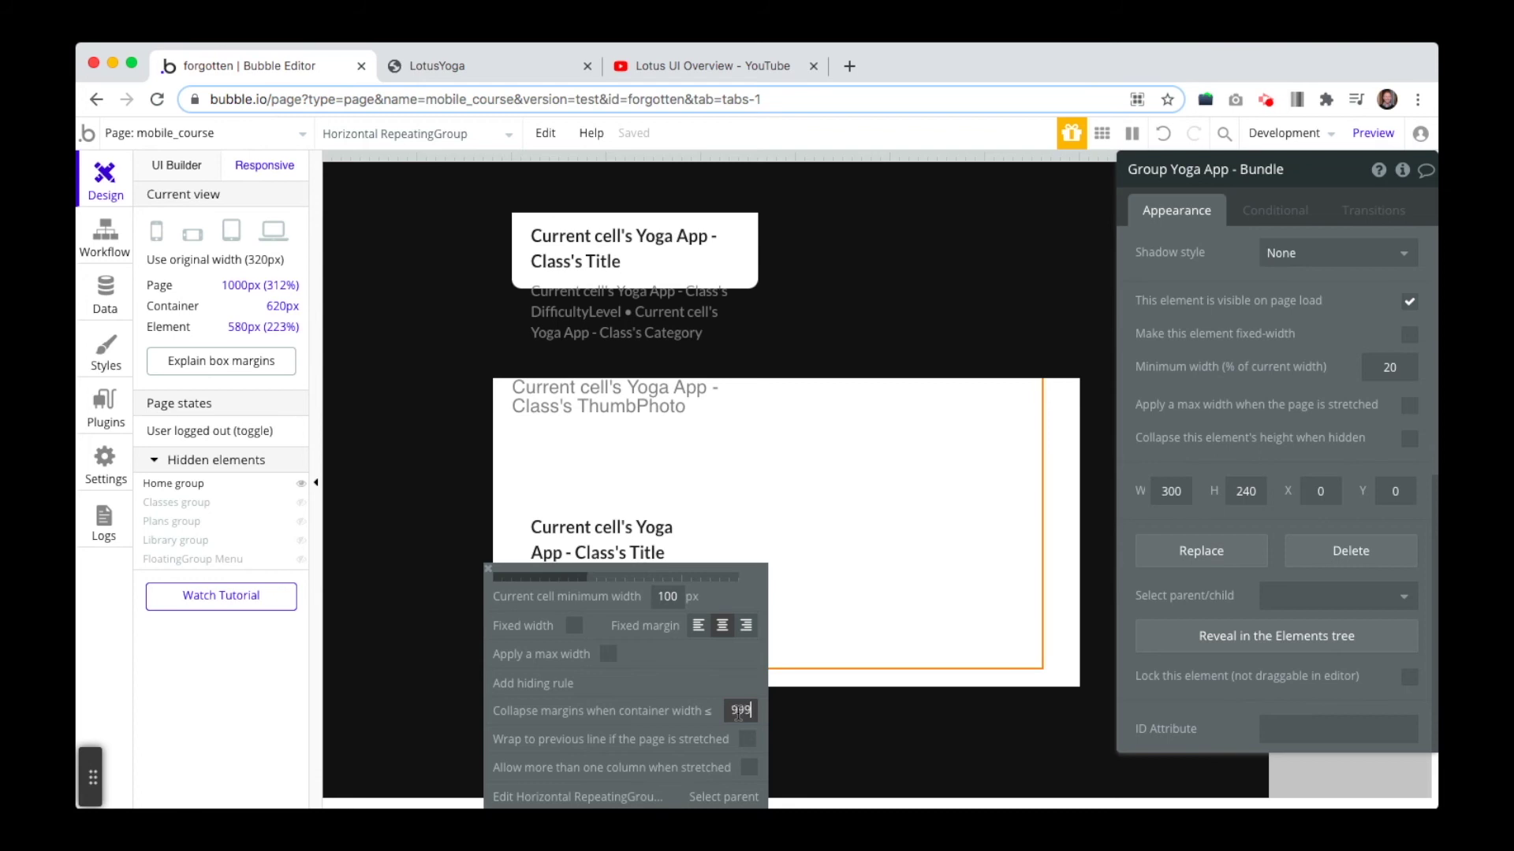
{"action": "left_click", "coordinate": [907, 687]}
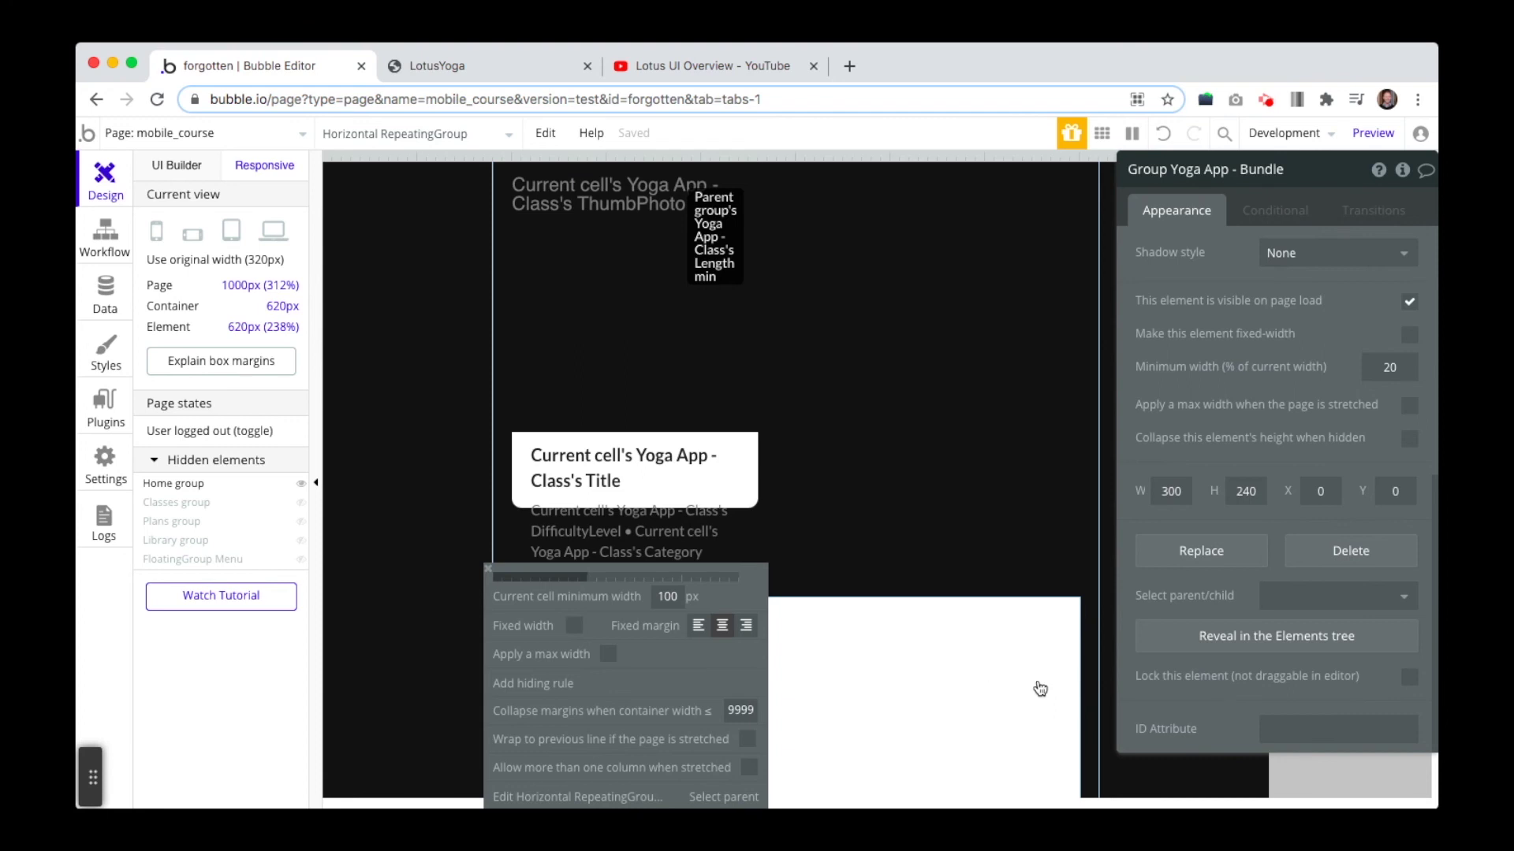
{"action": "left_click", "coordinate": [1065, 692]}
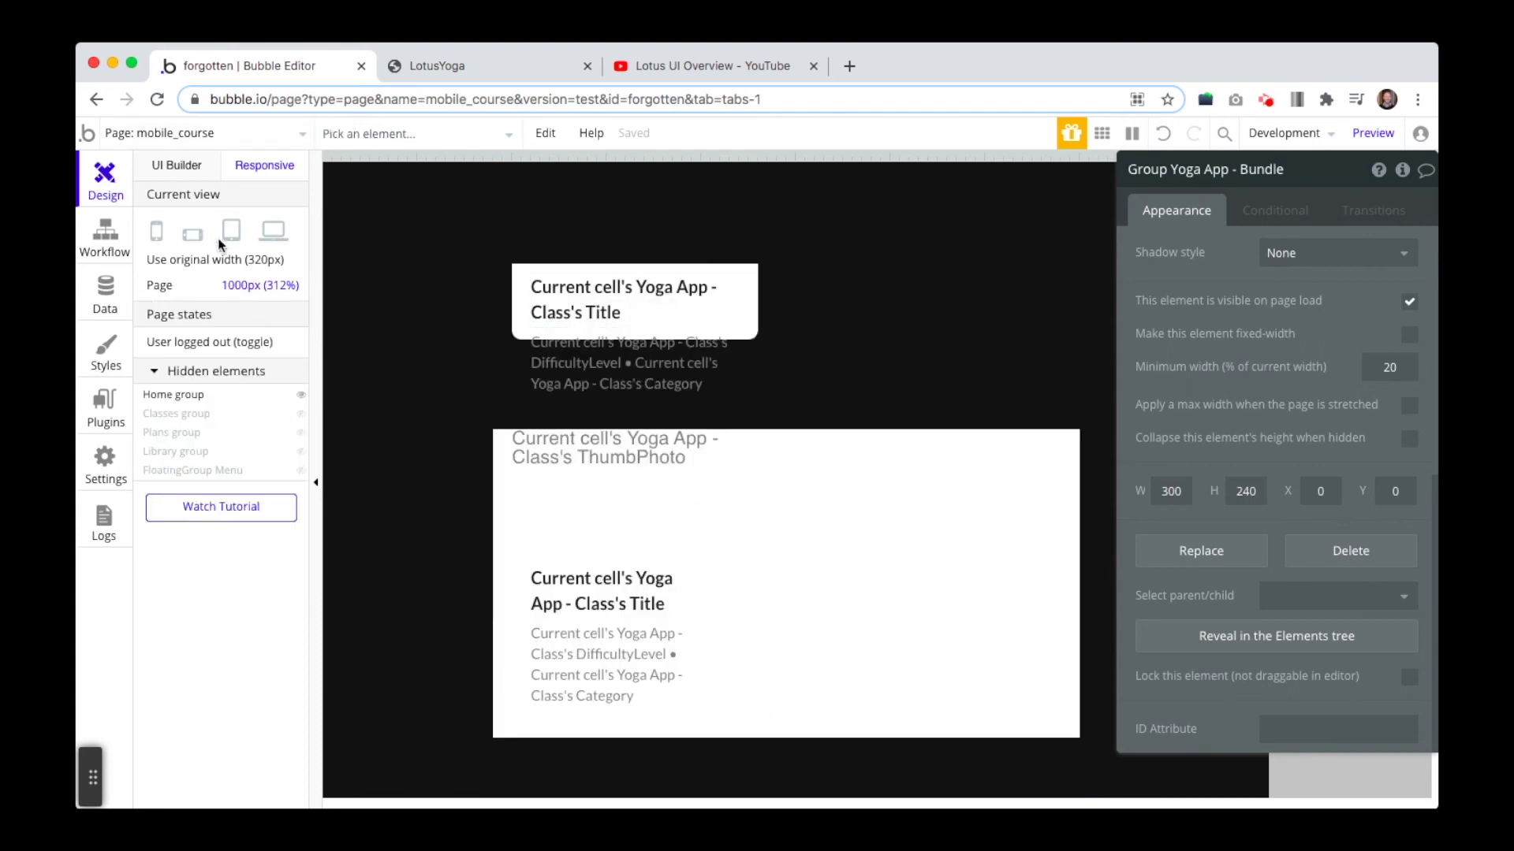
{"action": "left_click", "coordinate": [448, 67]}
{"action": "scroll", "coordinate": [741, 556], "scroll_direction": "right", "scroll_amount": 3}
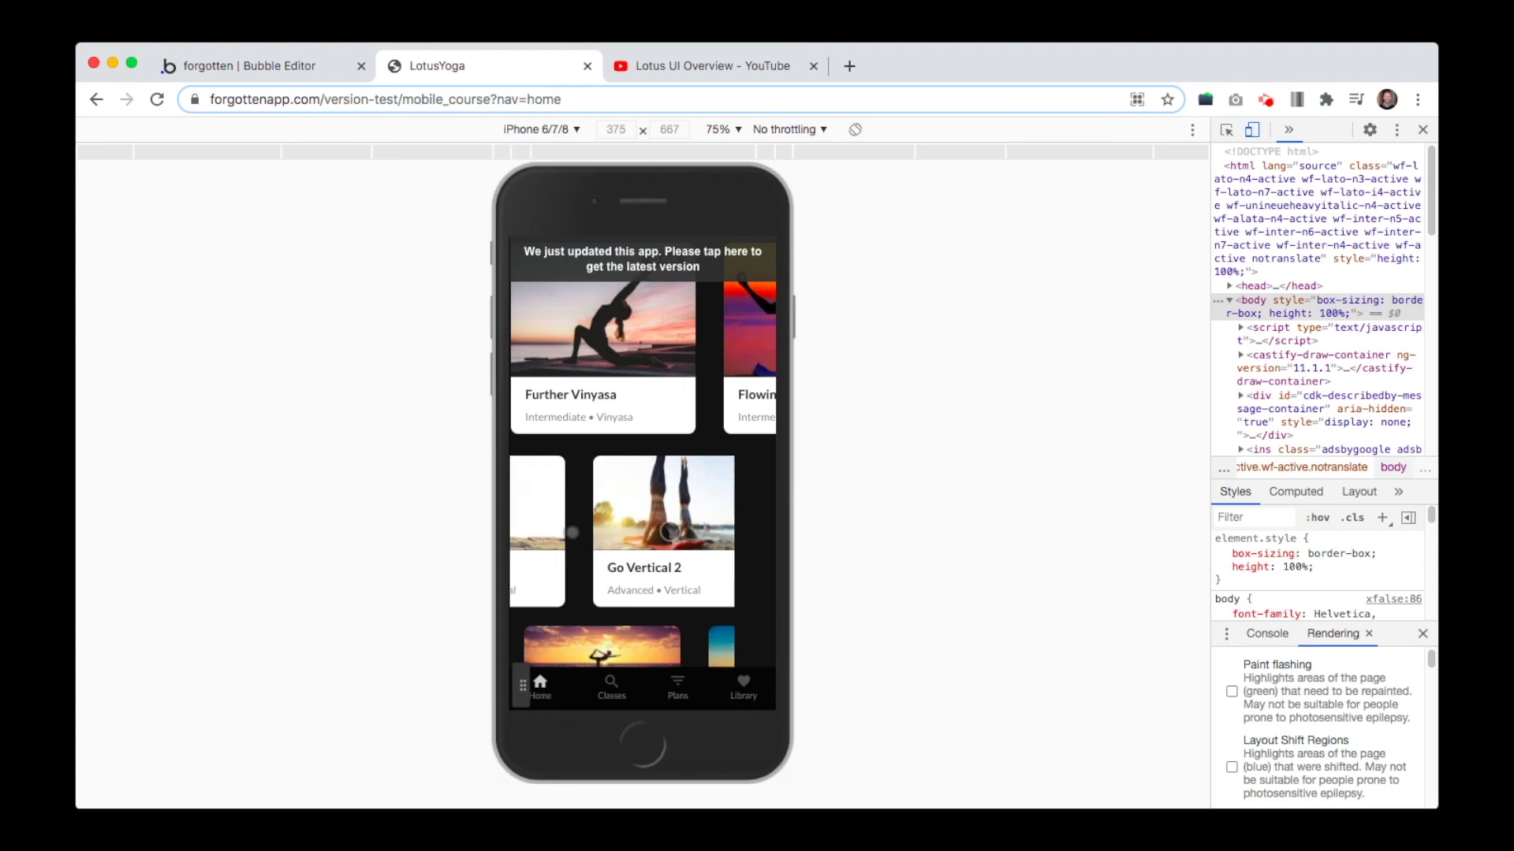
Back in the Bubble editor, set the bundle group's background style to None
{"action": "left_click", "coordinate": [272, 67]}
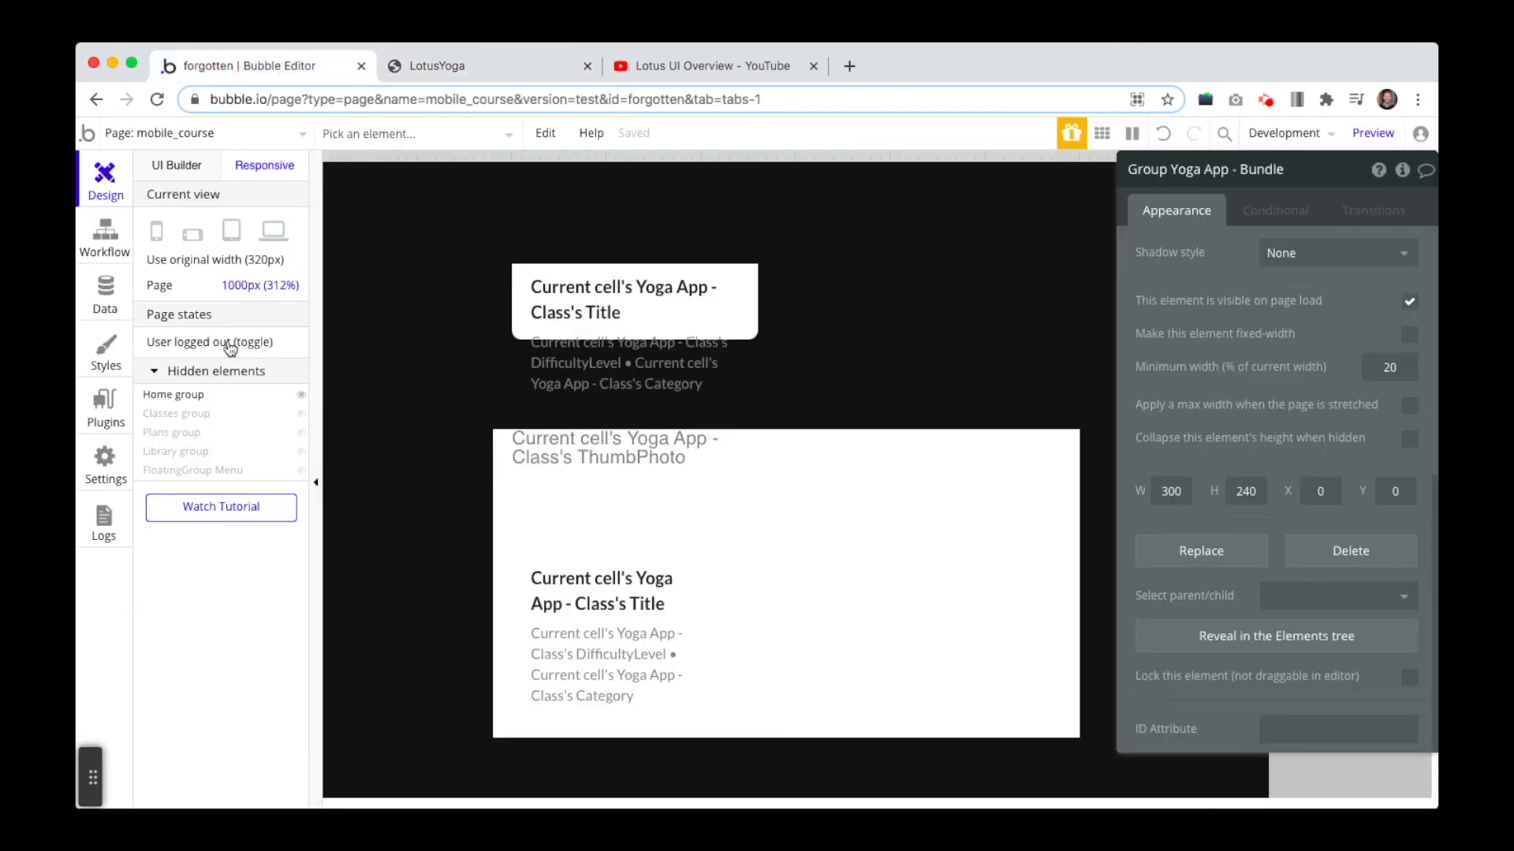
{"action": "left_click", "coordinate": [188, 181]}
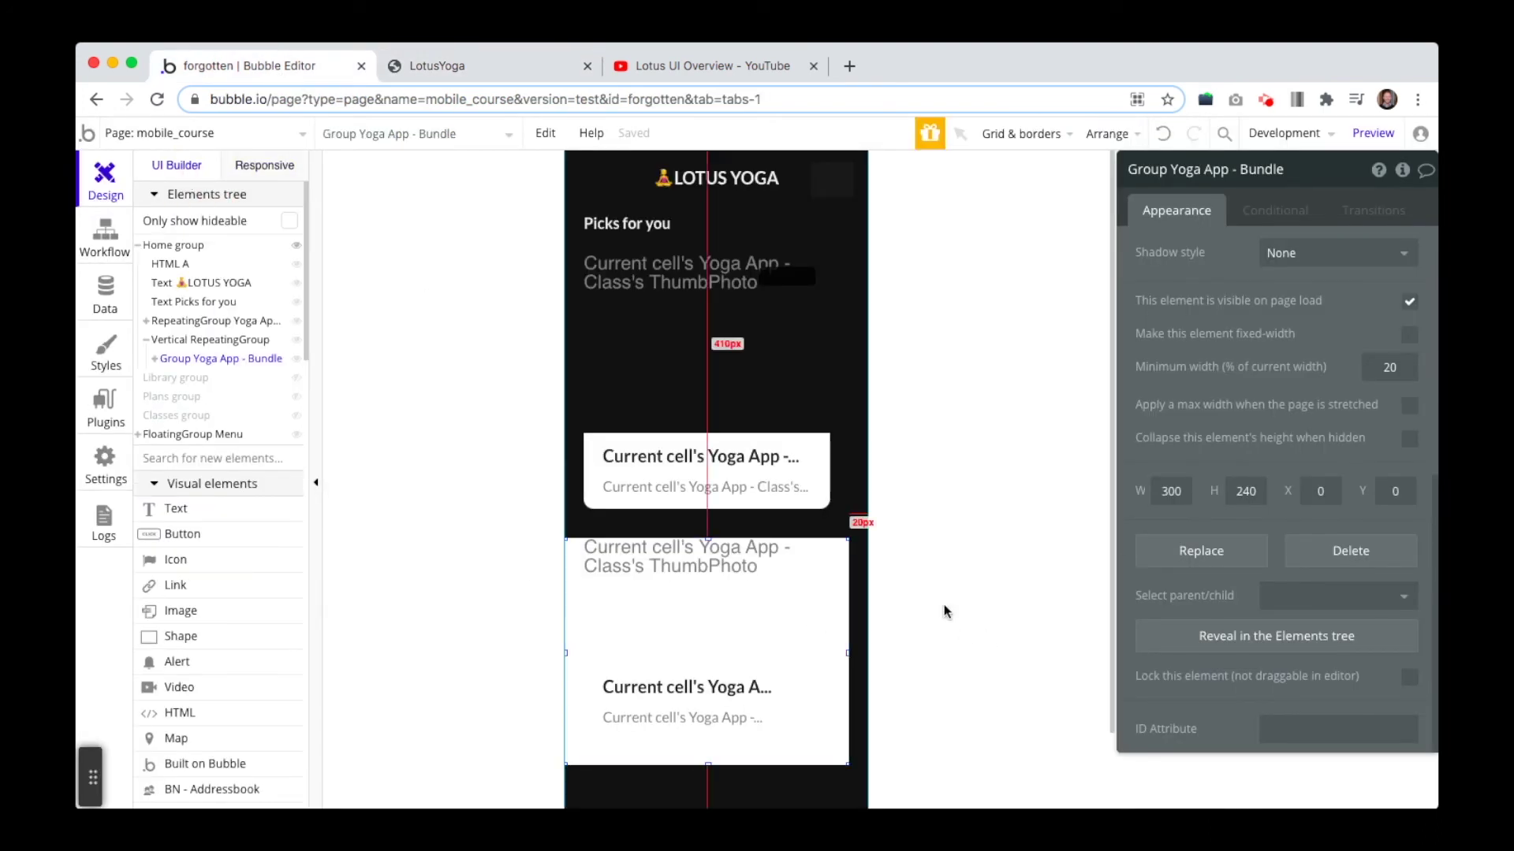
{"action": "left_click", "coordinate": [834, 560]}
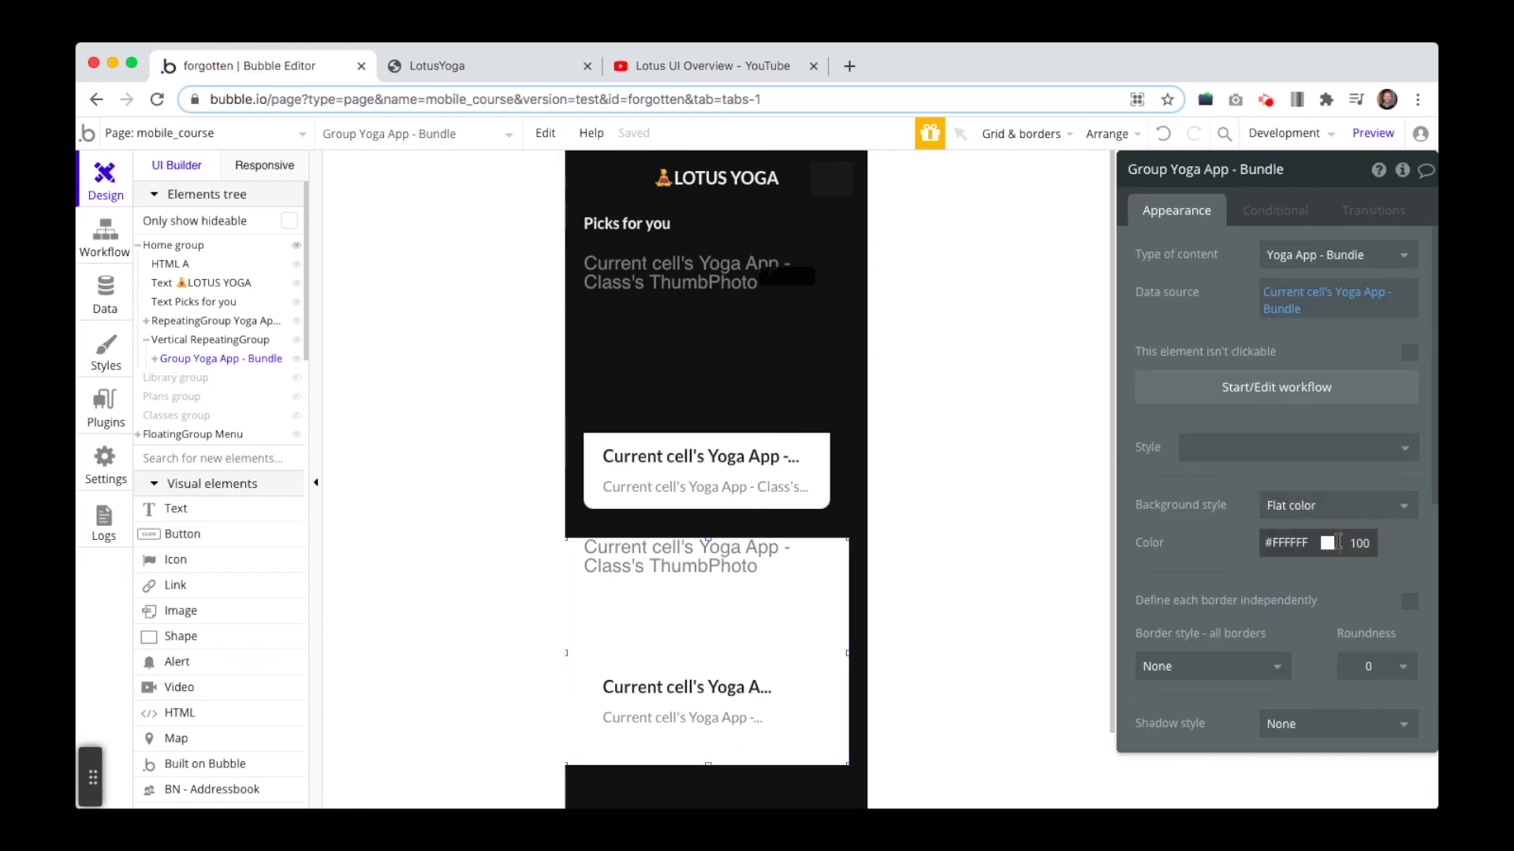
{"action": "left_click", "coordinate": [1297, 504]}
{"action": "left_click", "coordinate": [1287, 530]}
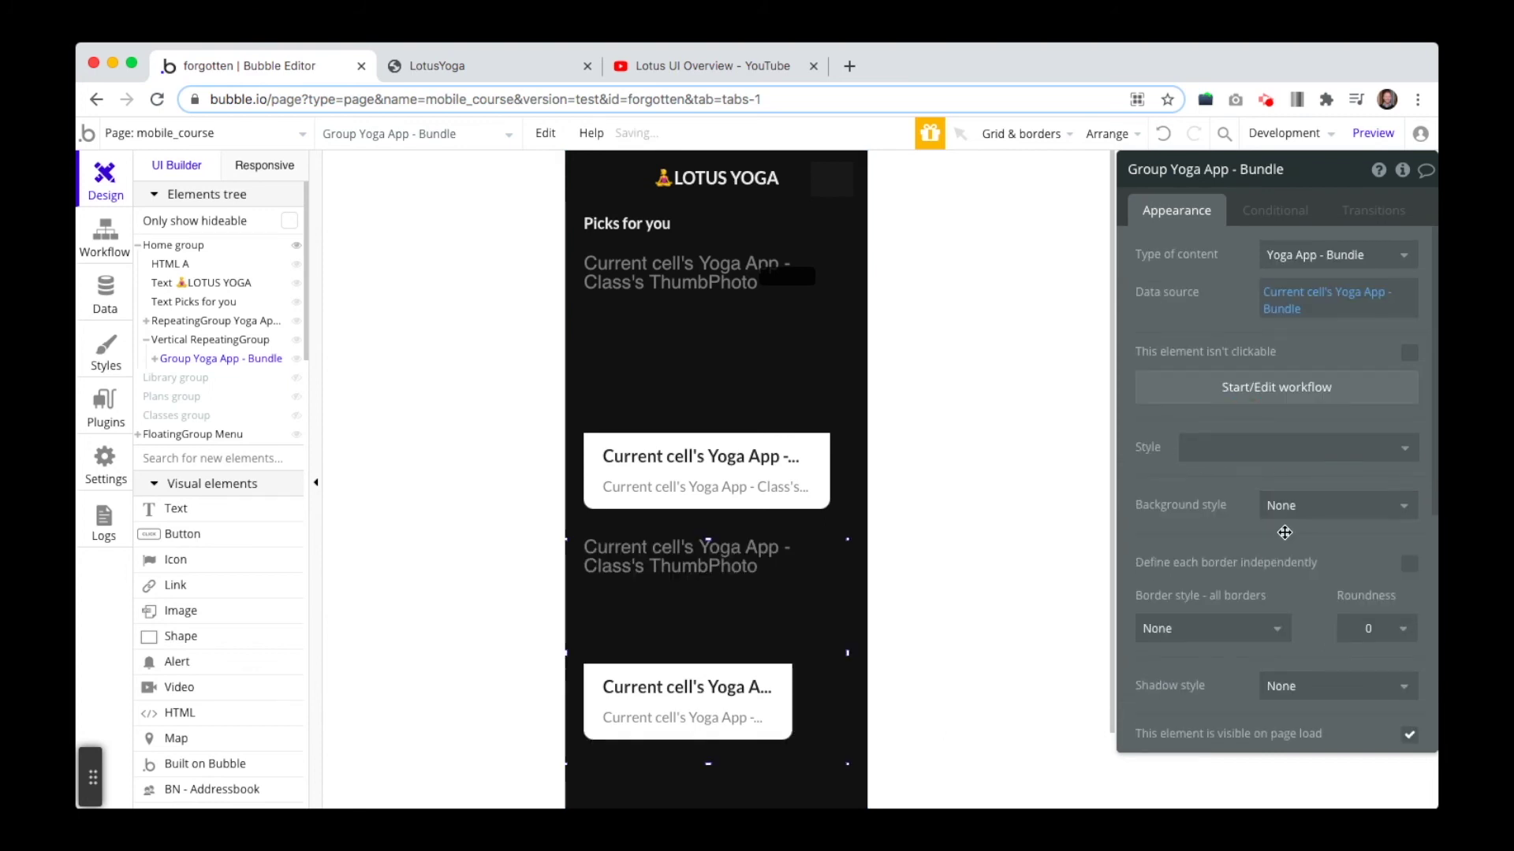
{"action": "left_click", "coordinate": [1333, 170]}
Switch to the LotusYoga preview, load the latest version and check how the Go Vertical row scrolls towards the screen edge
{"action": "left_click", "coordinate": [473, 65]}
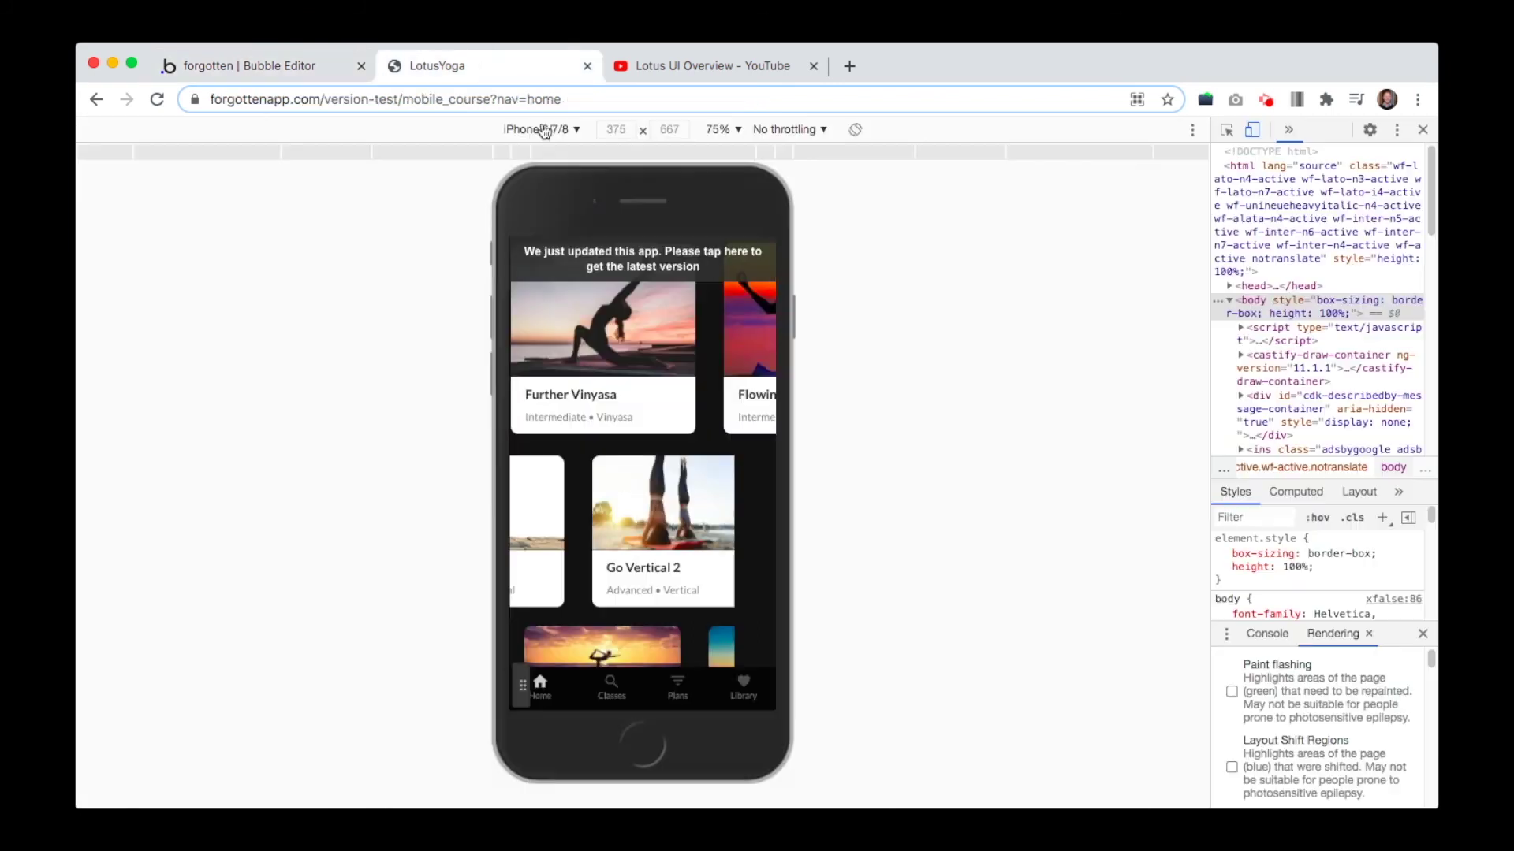
{"action": "left_click", "coordinate": [638, 244]}
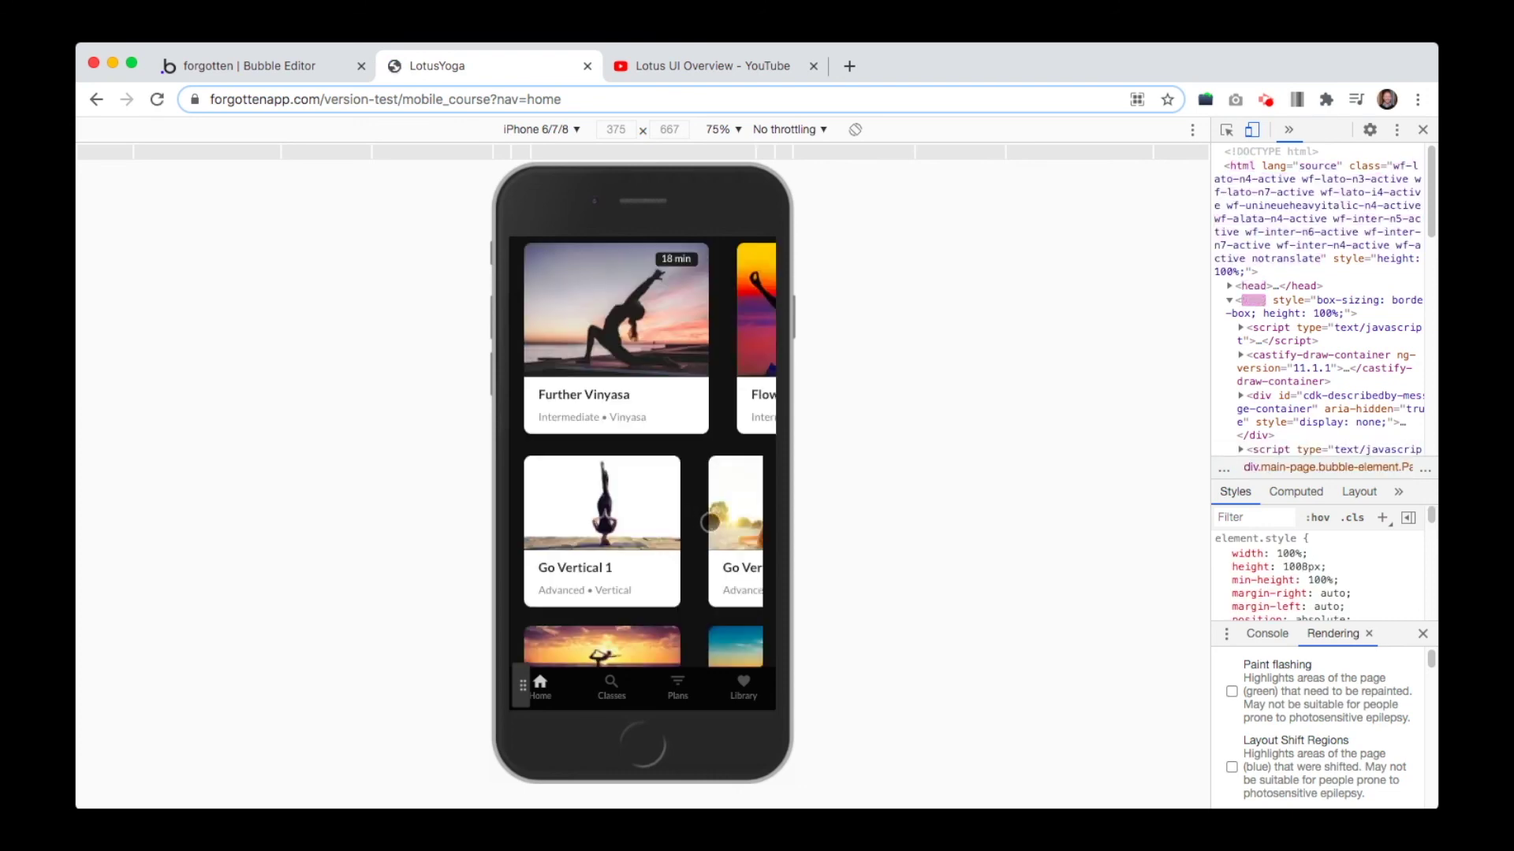
{"action": "left_click_drag", "start_coordinate": [714, 523], "coordinate": [557, 523]}
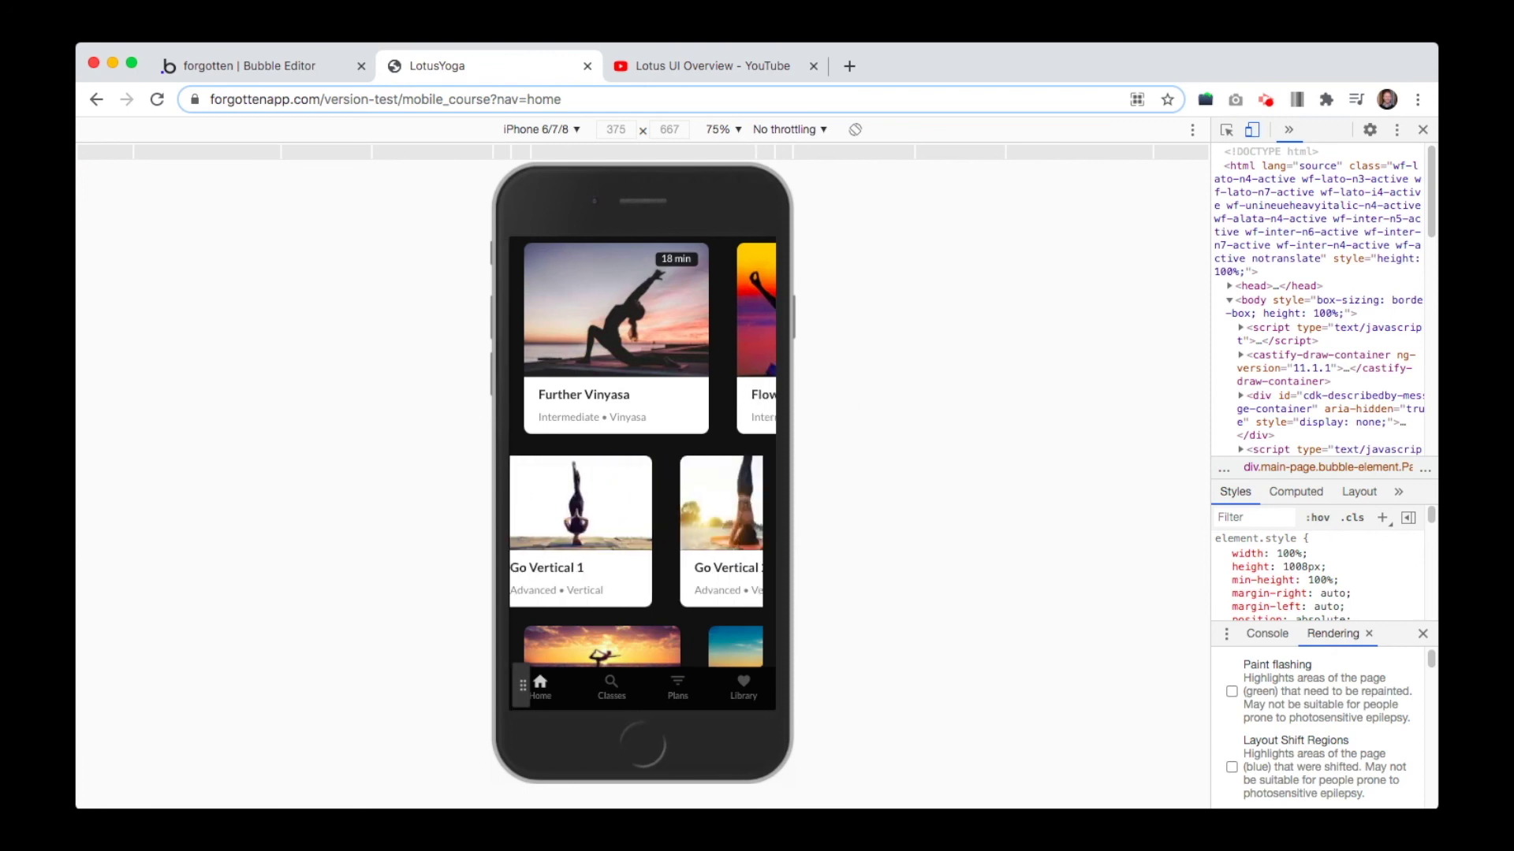
Return to the Bubble editor and inspect the responsive settings of the Home group and the bundle group
{"action": "left_click", "coordinate": [236, 65]}
{"action": "left_click", "coordinate": [831, 594]}
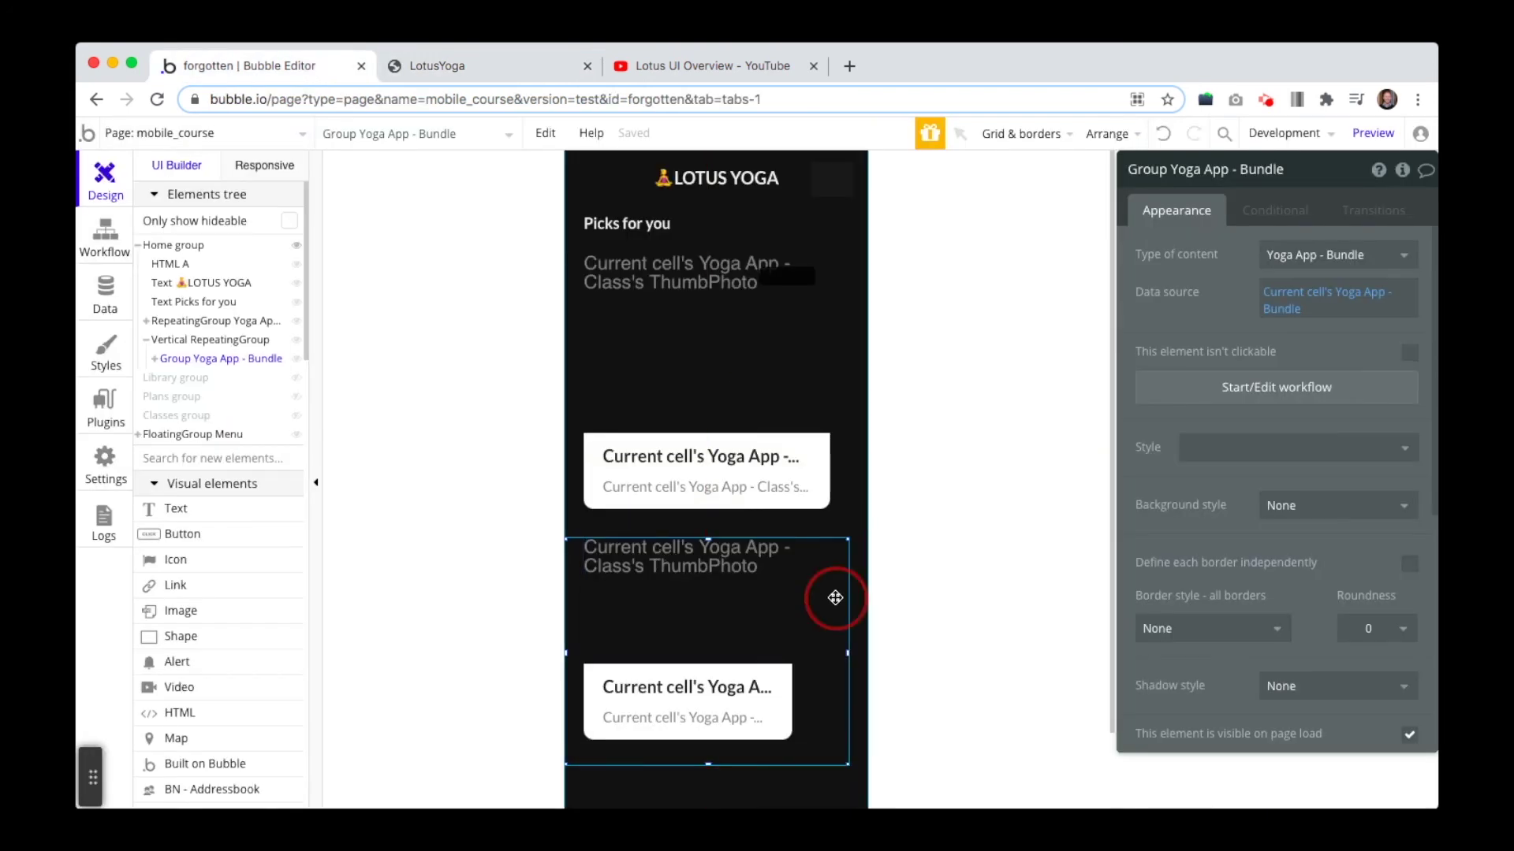
{"action": "left_click", "coordinate": [267, 167]}
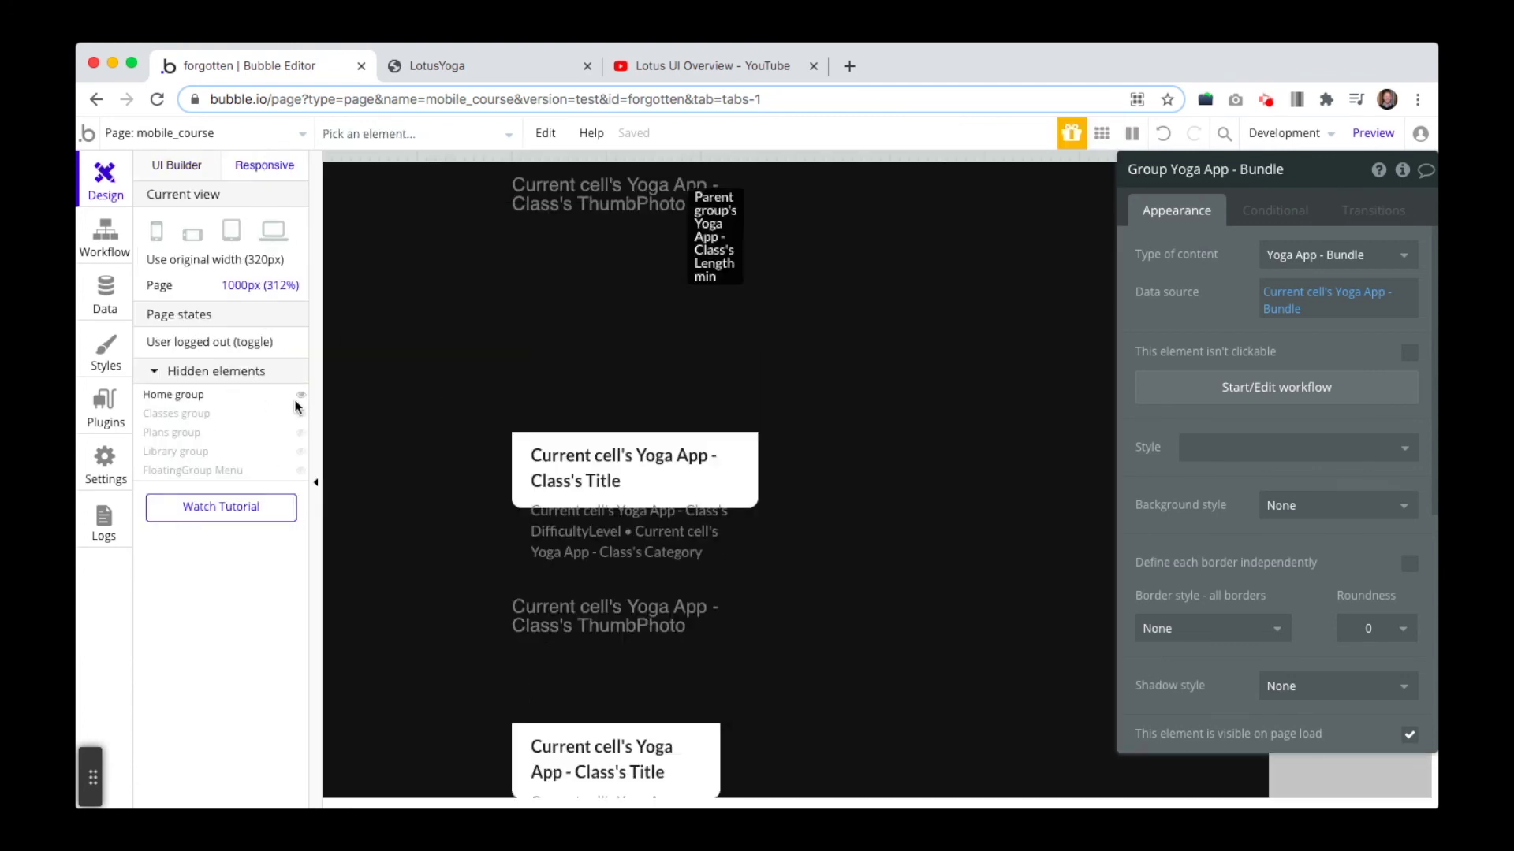
{"action": "scroll", "coordinate": [966, 625], "scroll_direction": "down", "scroll_amount": 3}
{"action": "left_click", "coordinate": [1063, 704]}
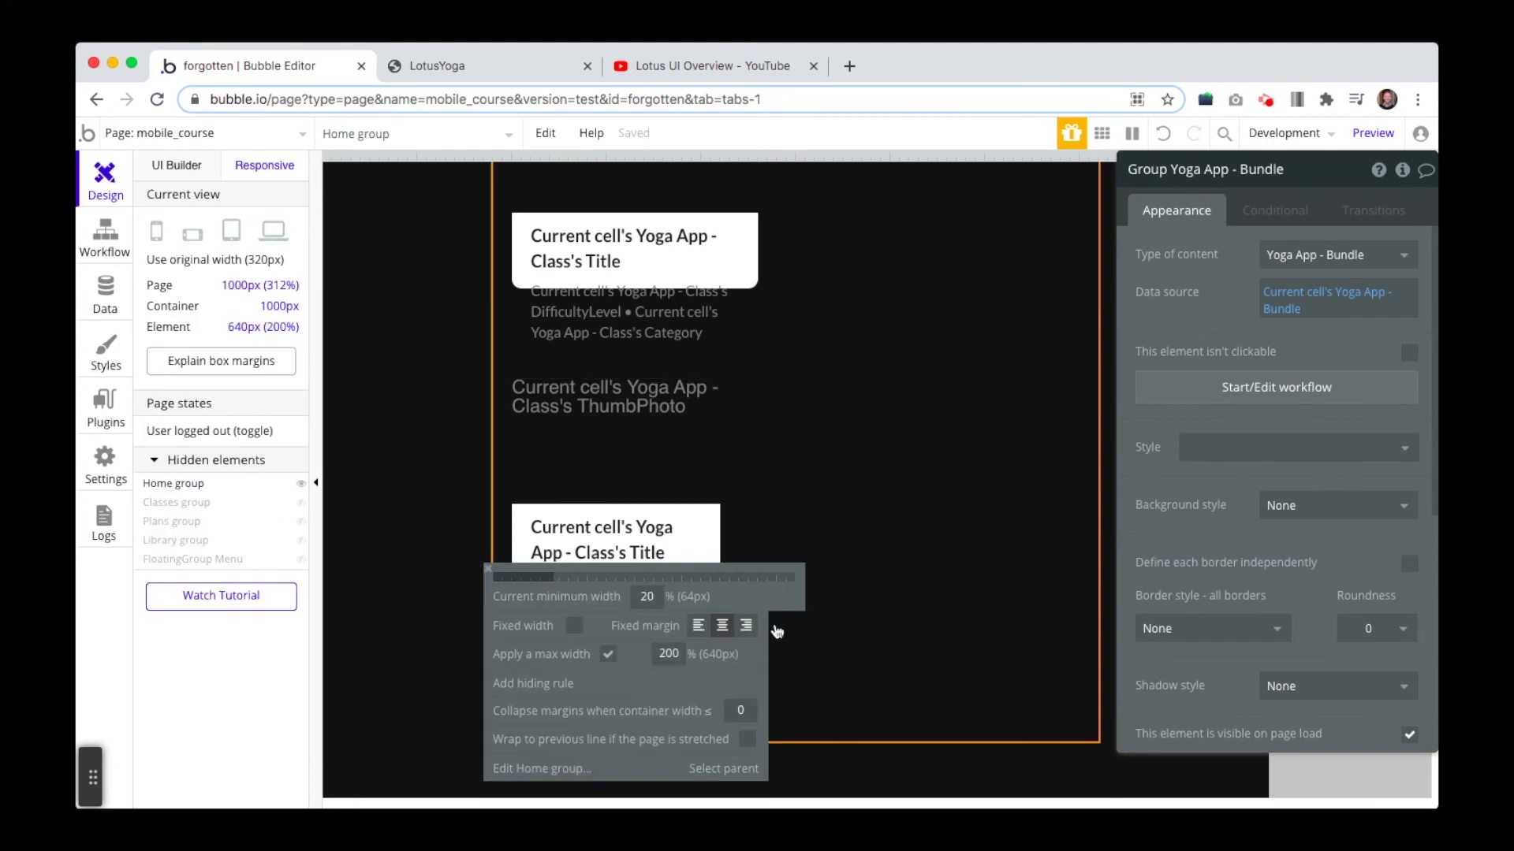
{"action": "left_click", "coordinate": [855, 687]}
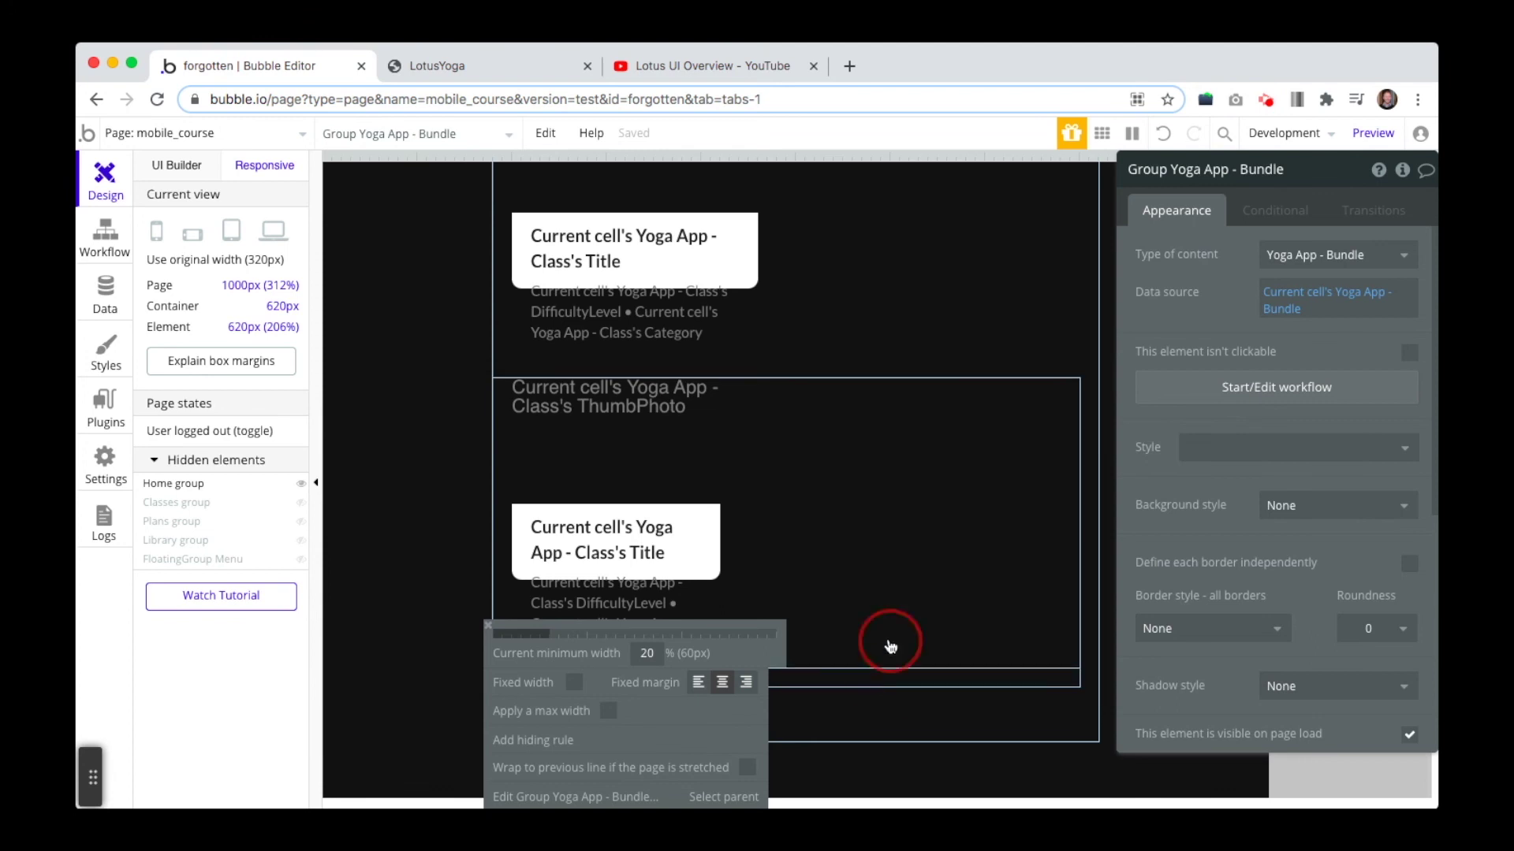
{"action": "left_click", "coordinate": [889, 646]}
{"action": "left_click", "coordinate": [910, 673]}
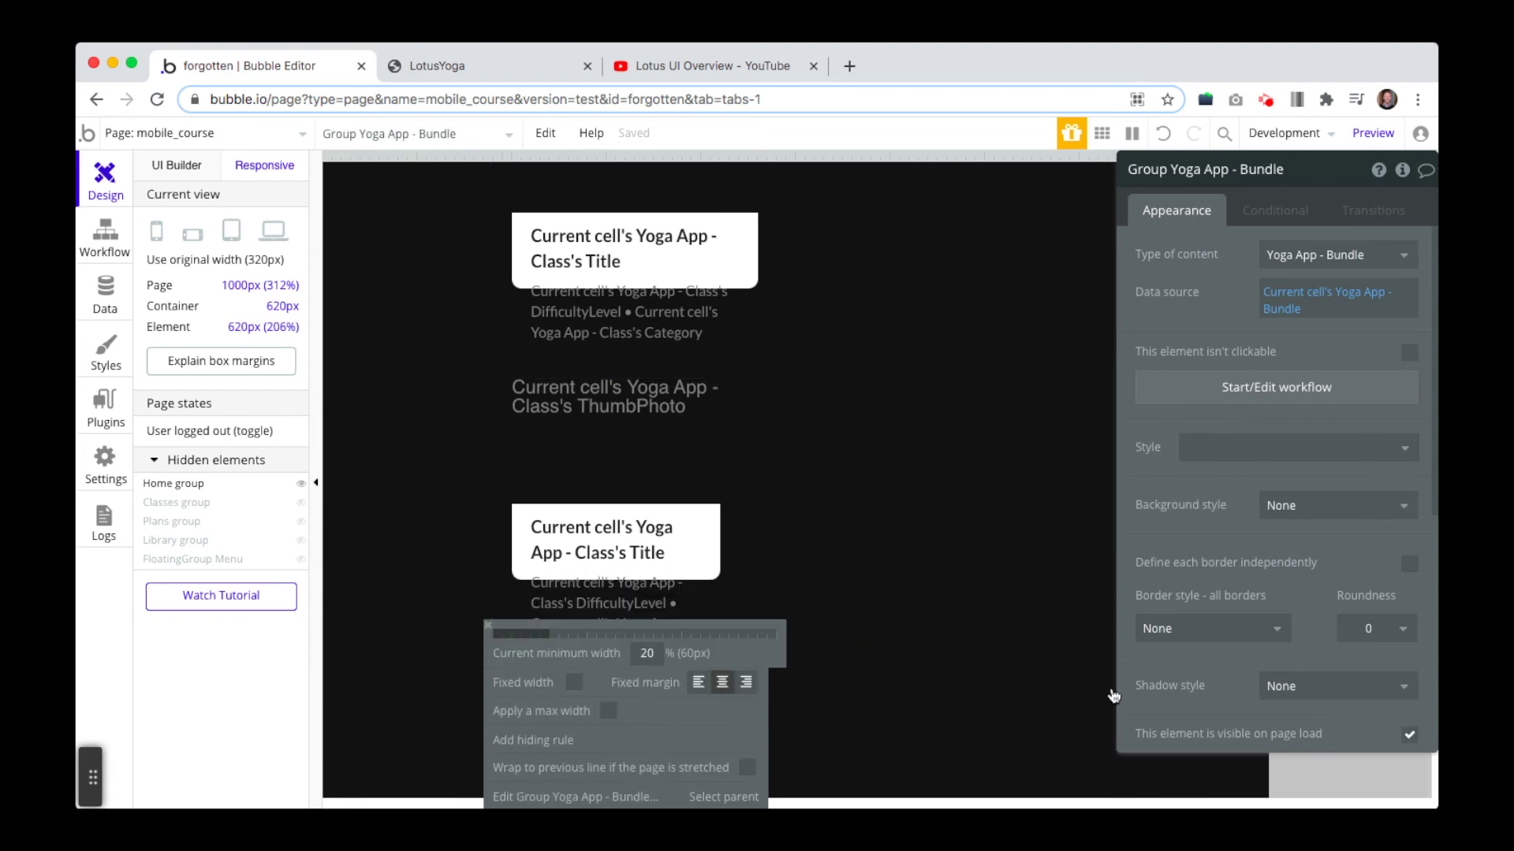
Find the Vertical RepeatingGroup by name in the responsive view and make it stretch to the full width of the Home group
{"action": "left_click", "coordinate": [163, 489]}
{"action": "left_click", "coordinate": [304, 397]}
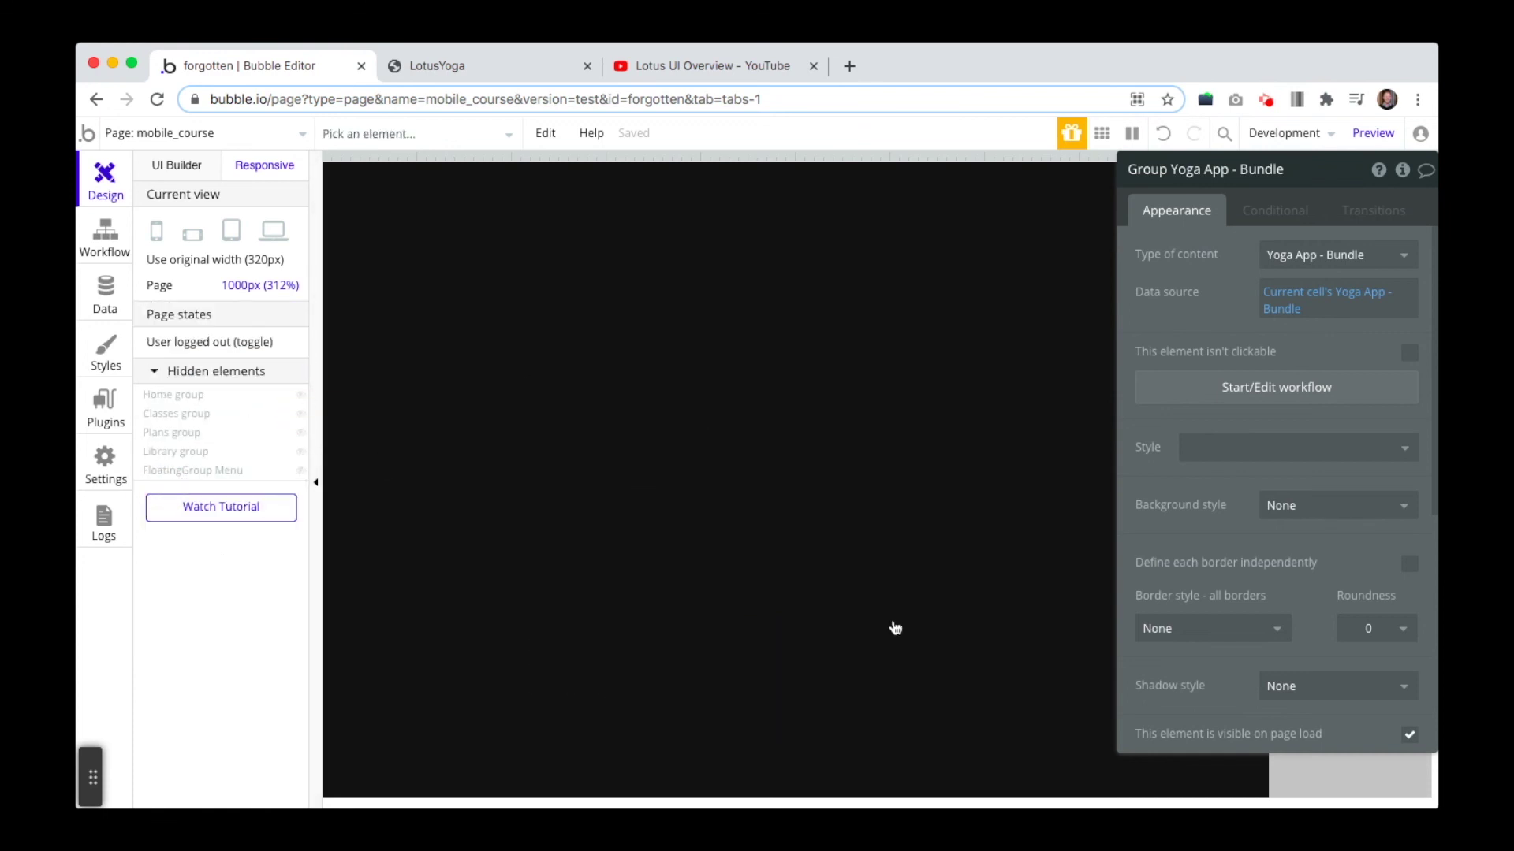
{"action": "left_click", "coordinate": [753, 550]}
{"action": "left_click", "coordinate": [424, 133]}
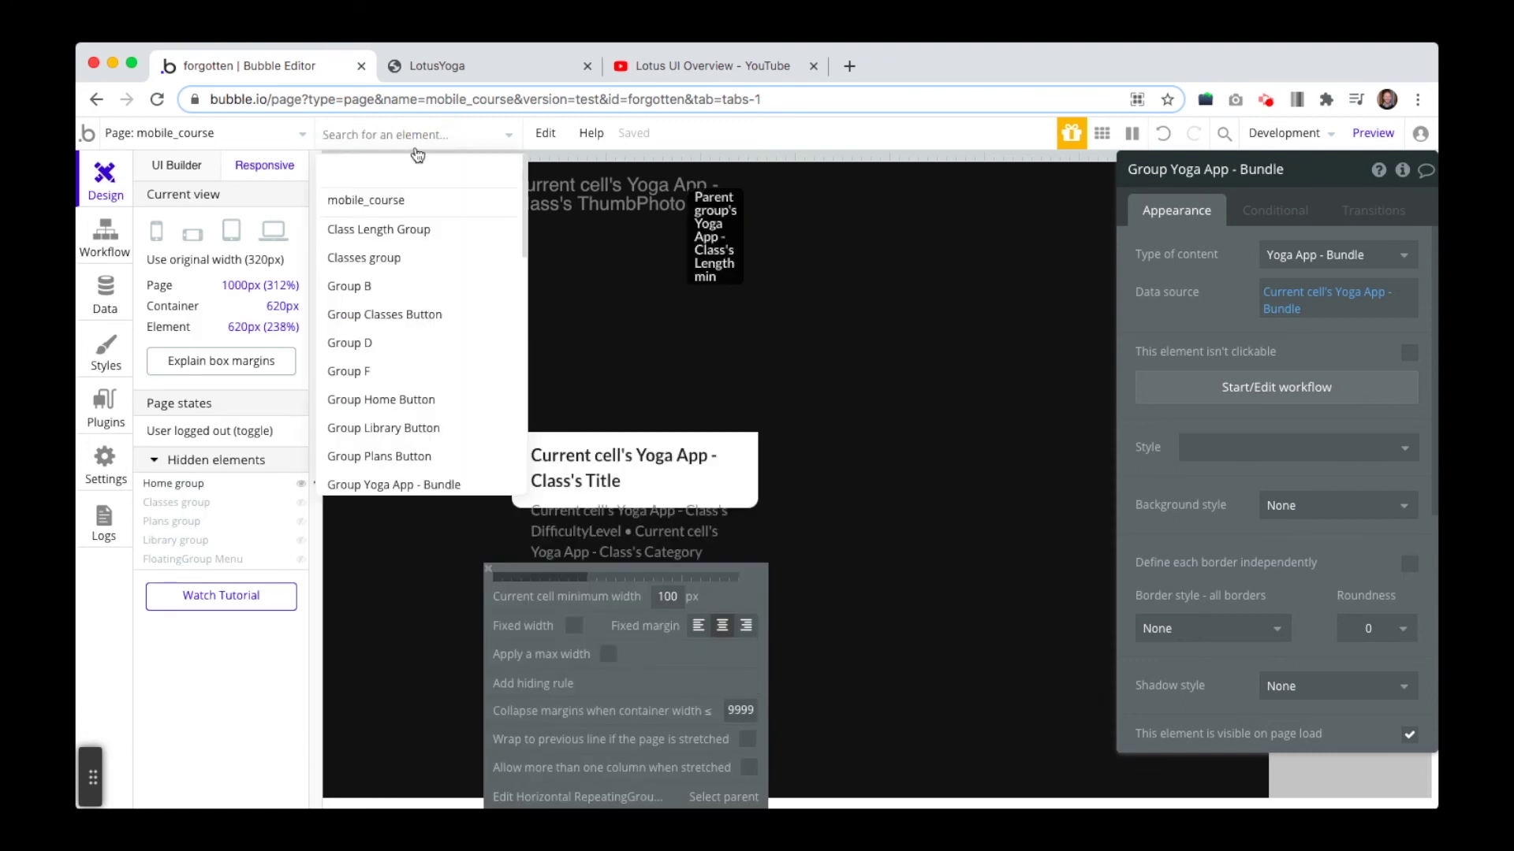
{"action": "type", "text": "vertica"}
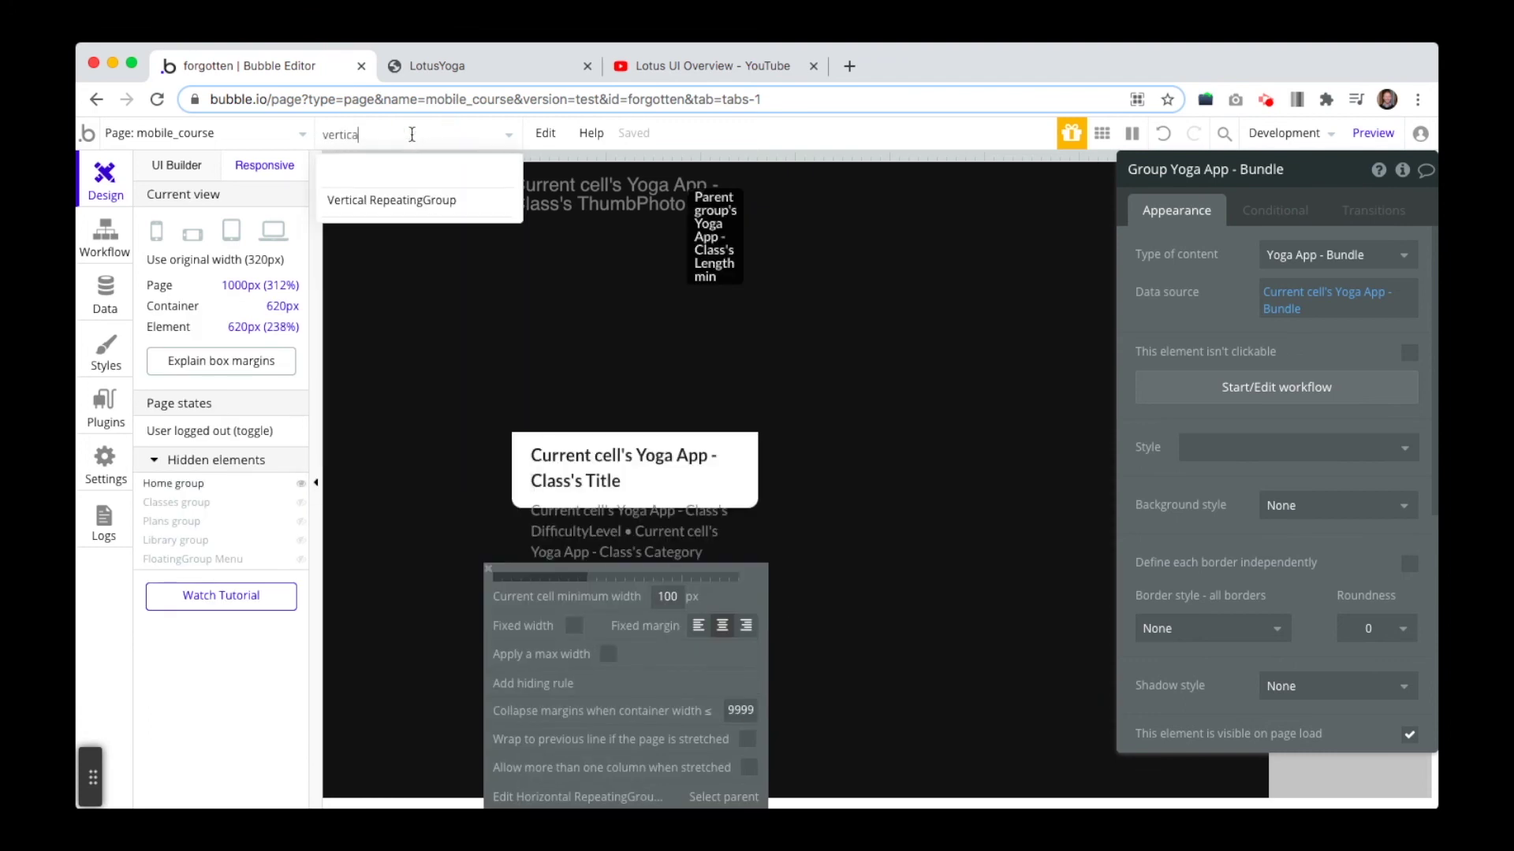
{"action": "left_click", "coordinate": [339, 205]}
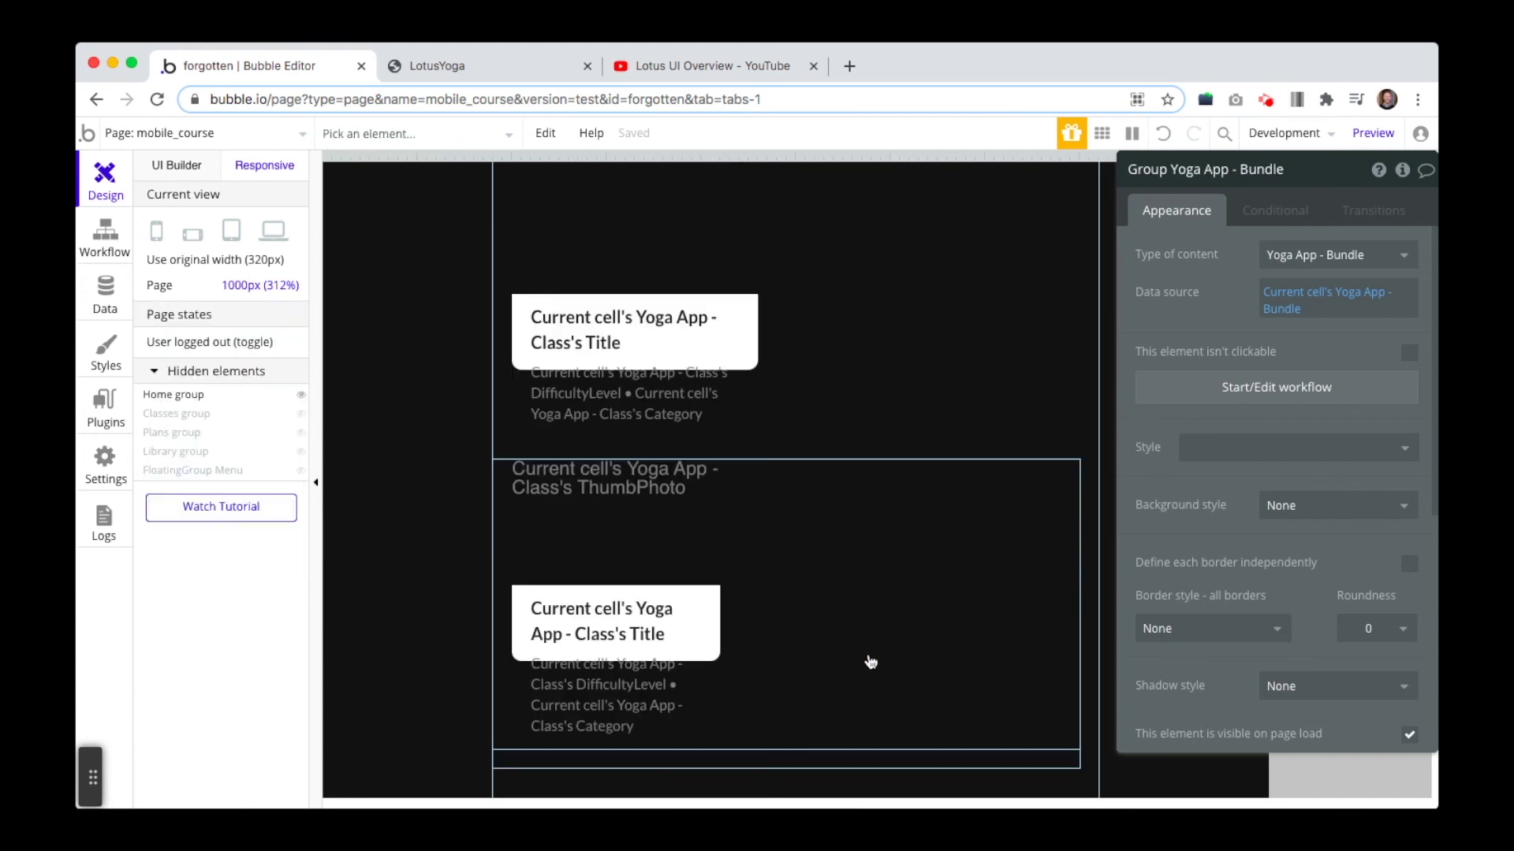
{"action": "left_click", "coordinate": [459, 138]}
{"action": "type", "text": "verti"}
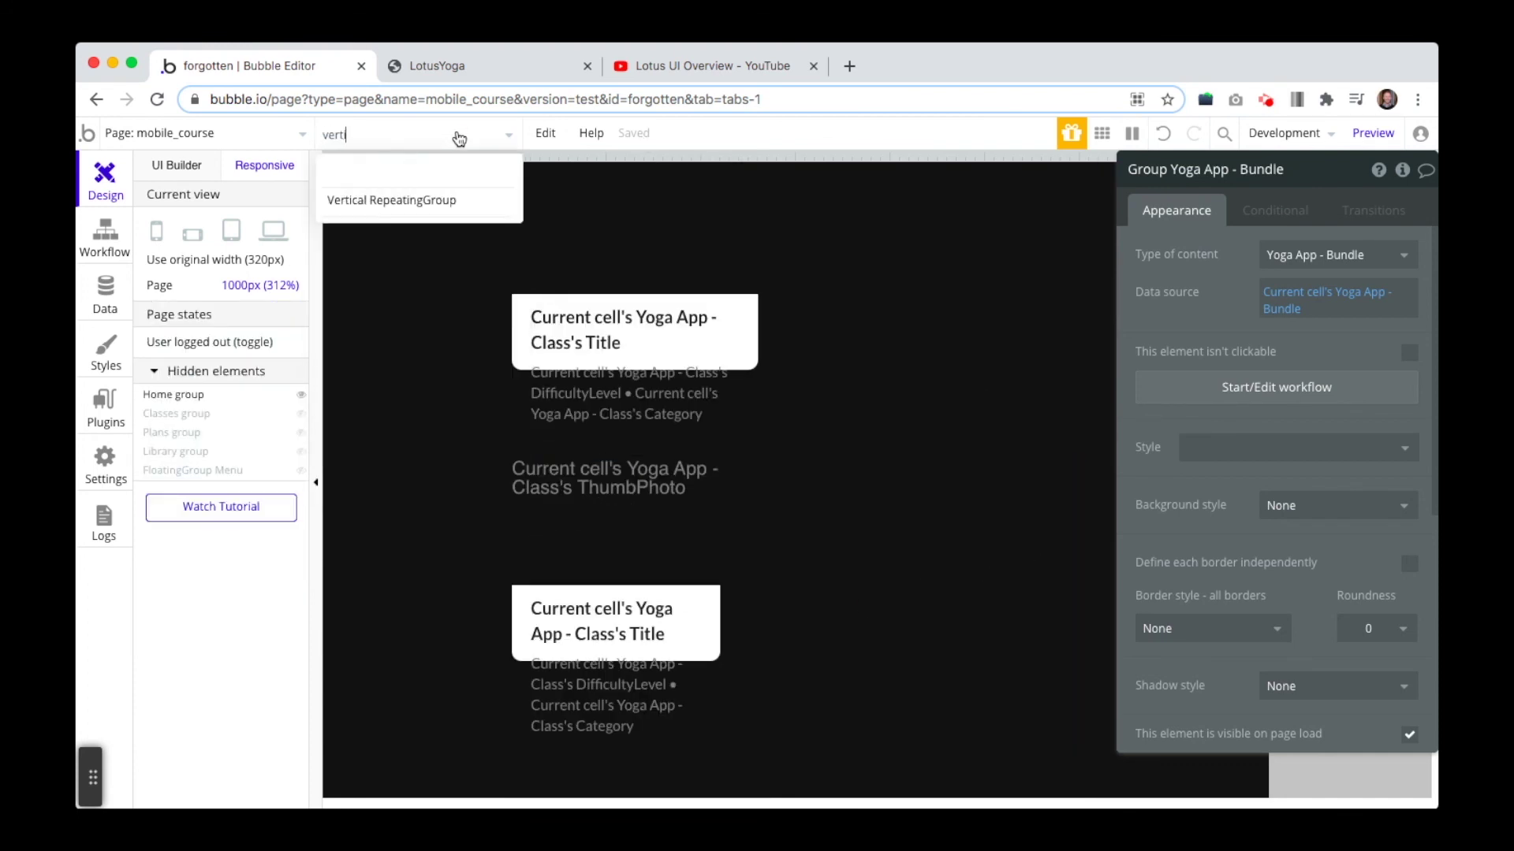
{"action": "left_click", "coordinate": [419, 201]}
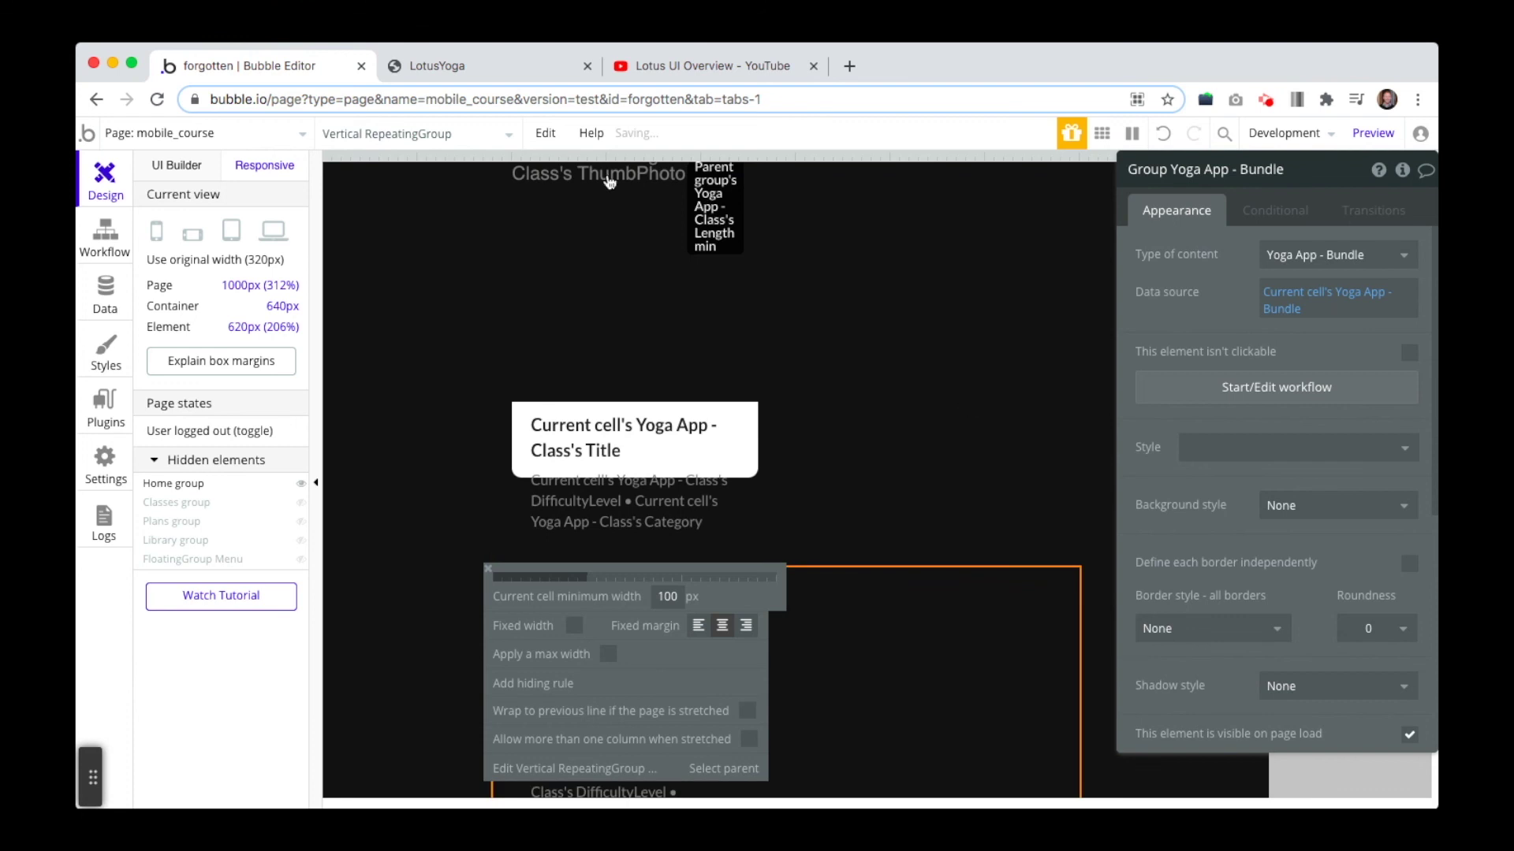
Load the latest version in the LotusYoga preview and test horizontal and vertical scrolling of the class rows
{"action": "left_click", "coordinate": [438, 64]}
{"action": "left_click", "coordinate": [678, 267]}
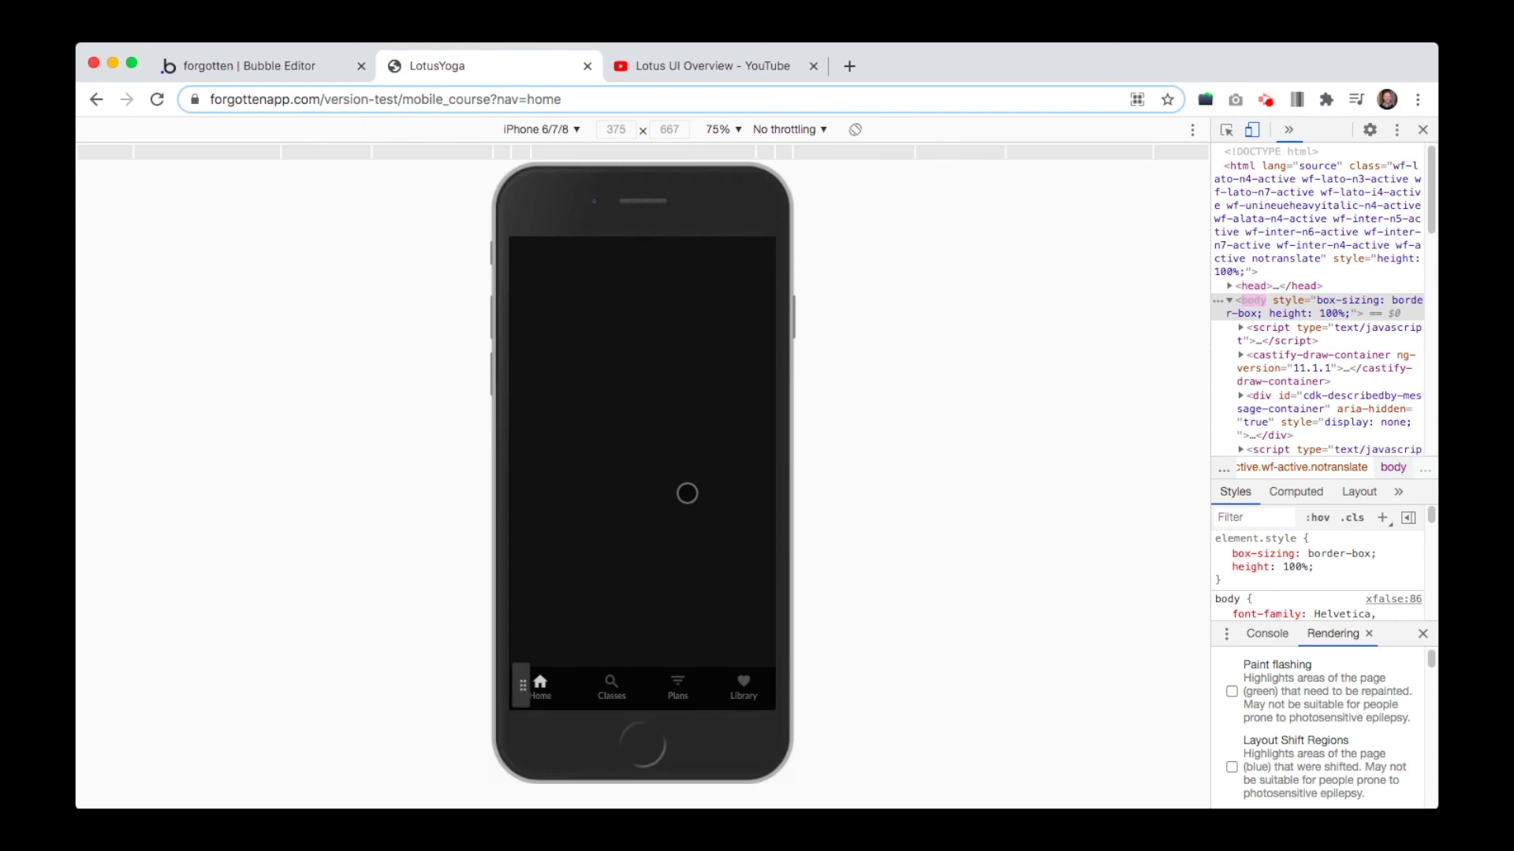
{"action": "left_click_drag", "start_coordinate": [730, 502], "coordinate": [459, 510]}
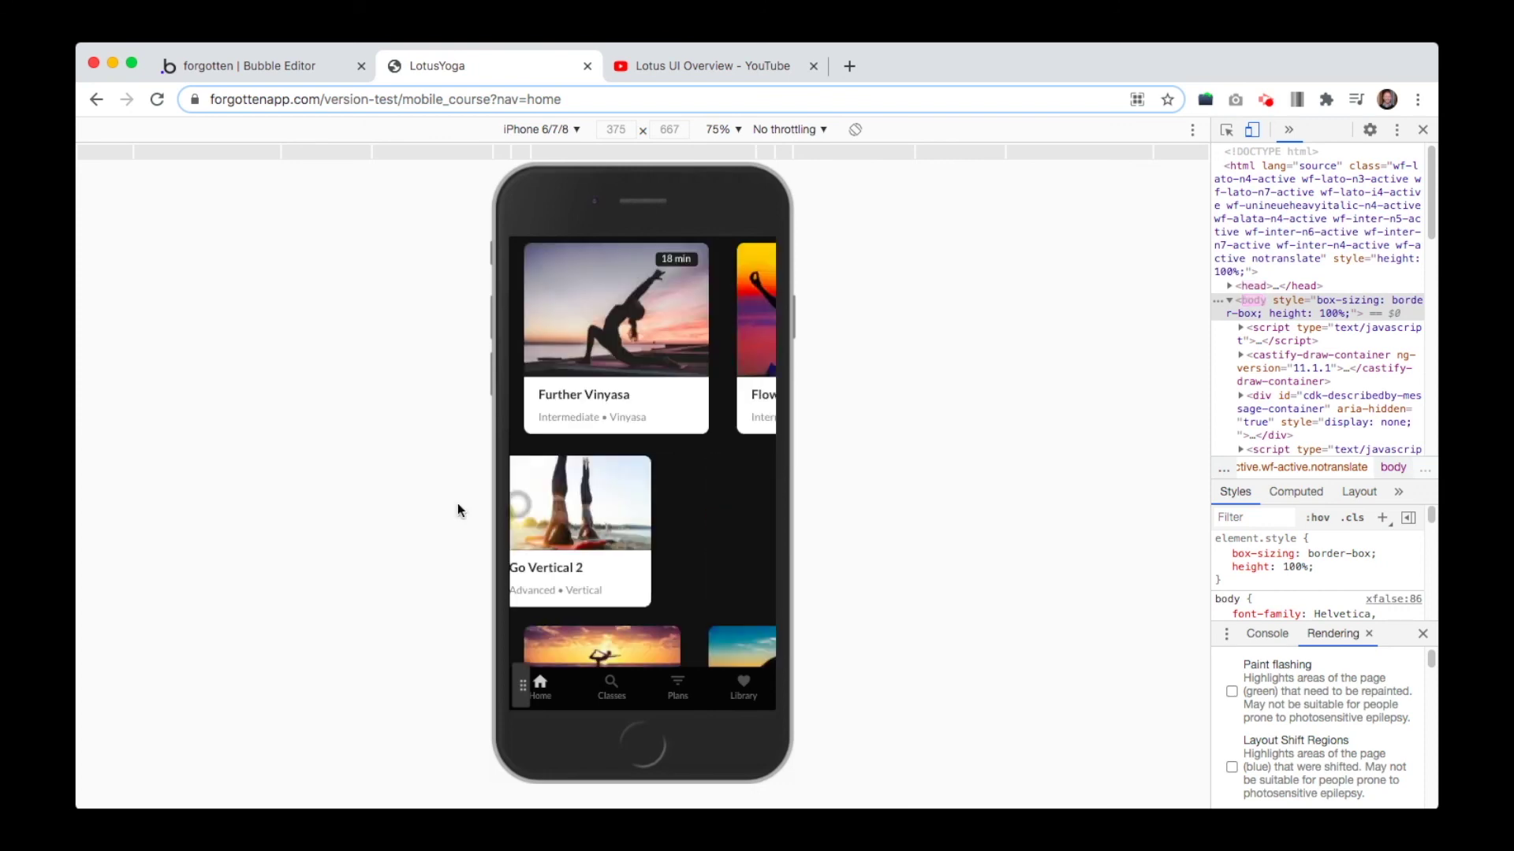
{"action": "left_click_drag", "start_coordinate": [595, 520], "coordinate": [878, 561]}
{"action": "left_click_drag", "start_coordinate": [670, 339], "coordinate": [359, 377]}
{"action": "left_click_drag", "start_coordinate": [481, 370], "coordinate": [852, 369]}
{"action": "left_click_drag", "start_coordinate": [730, 497], "coordinate": [733, 331]}
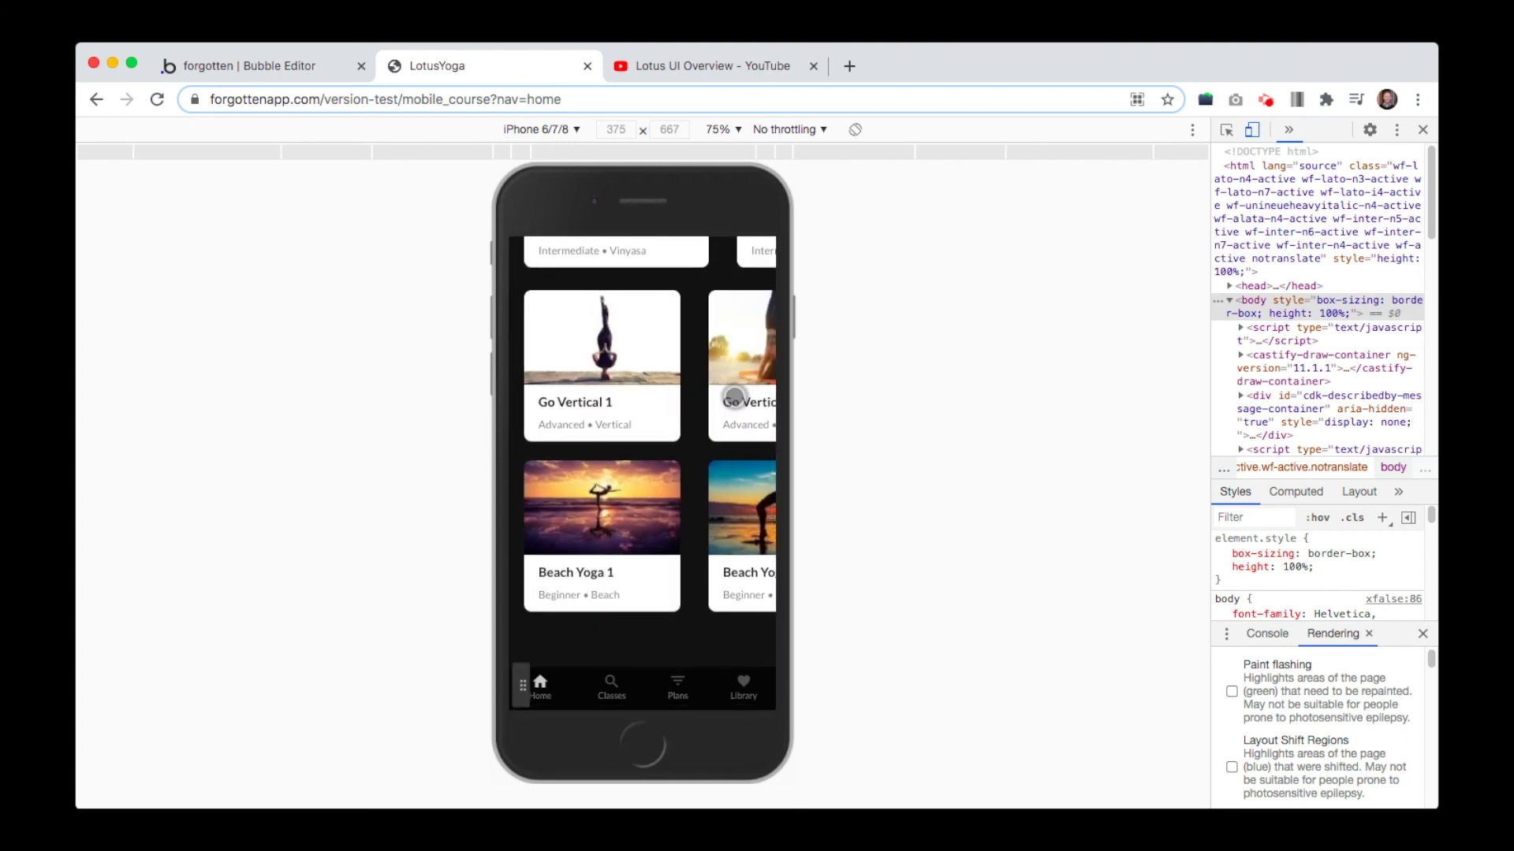
{"action": "left_click_drag", "start_coordinate": [673, 536], "coordinate": [755, 528]}
In the Bubble editor, set the upper limit of the bundle constraint in the Vertical RepeatingGroup's data source search to 4
{"action": "left_click", "coordinate": [325, 71]}
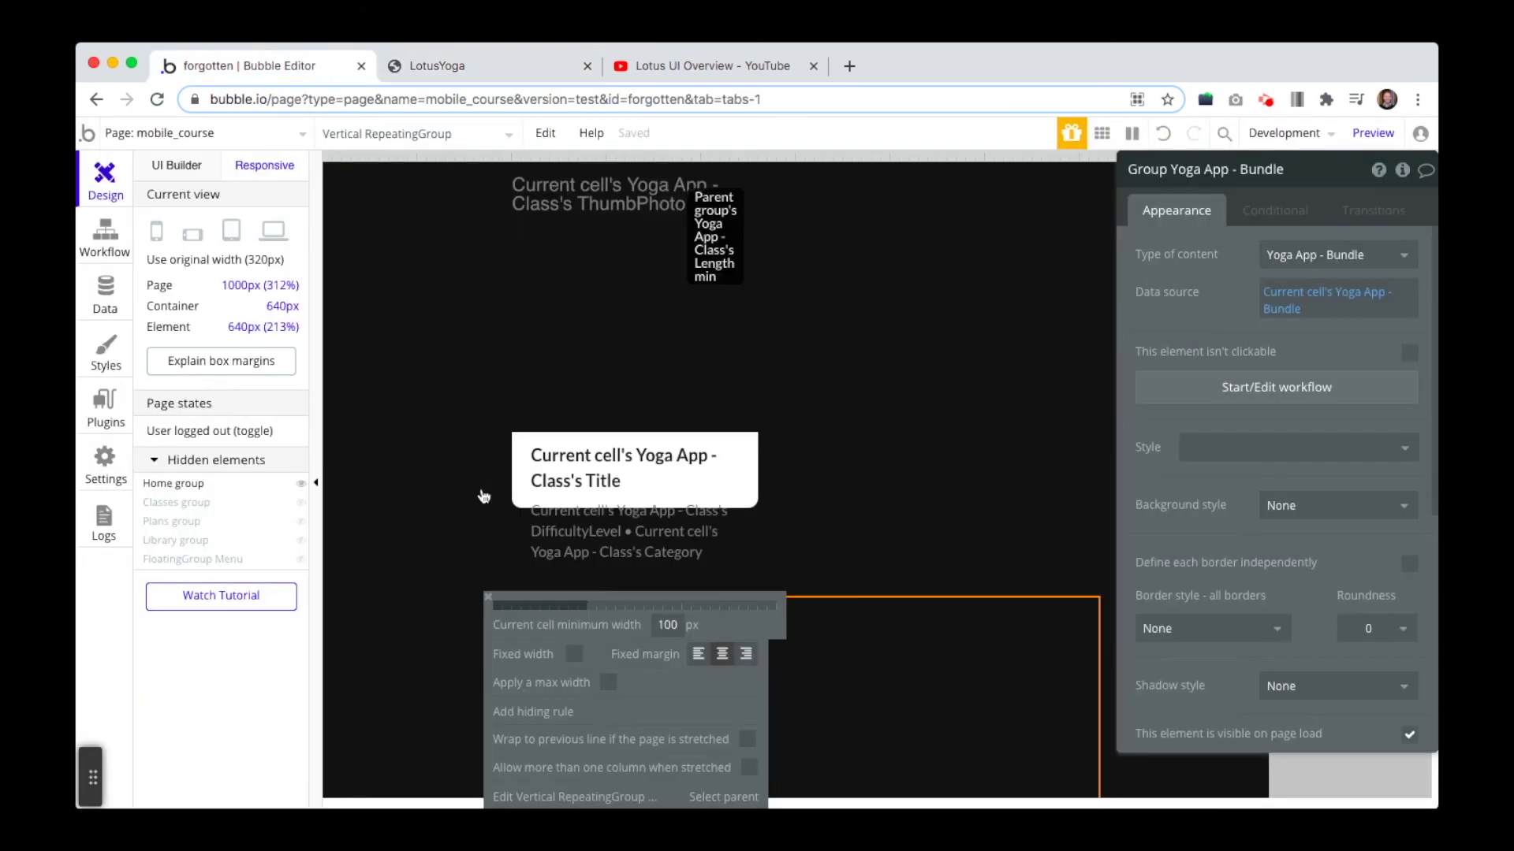
{"action": "left_click", "coordinate": [192, 168]}
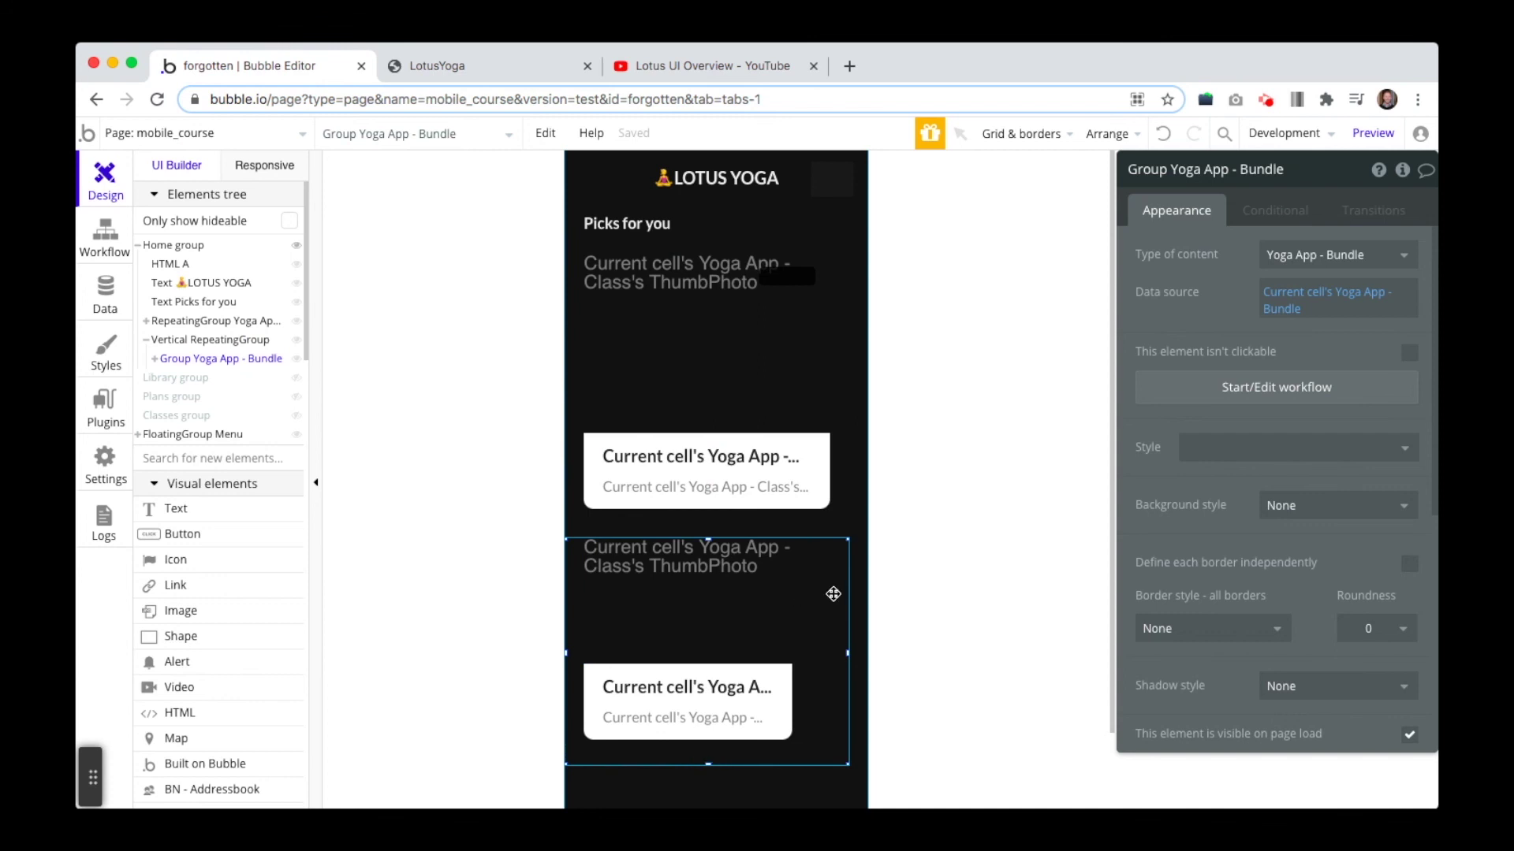
{"action": "left_click", "coordinate": [1324, 300]}
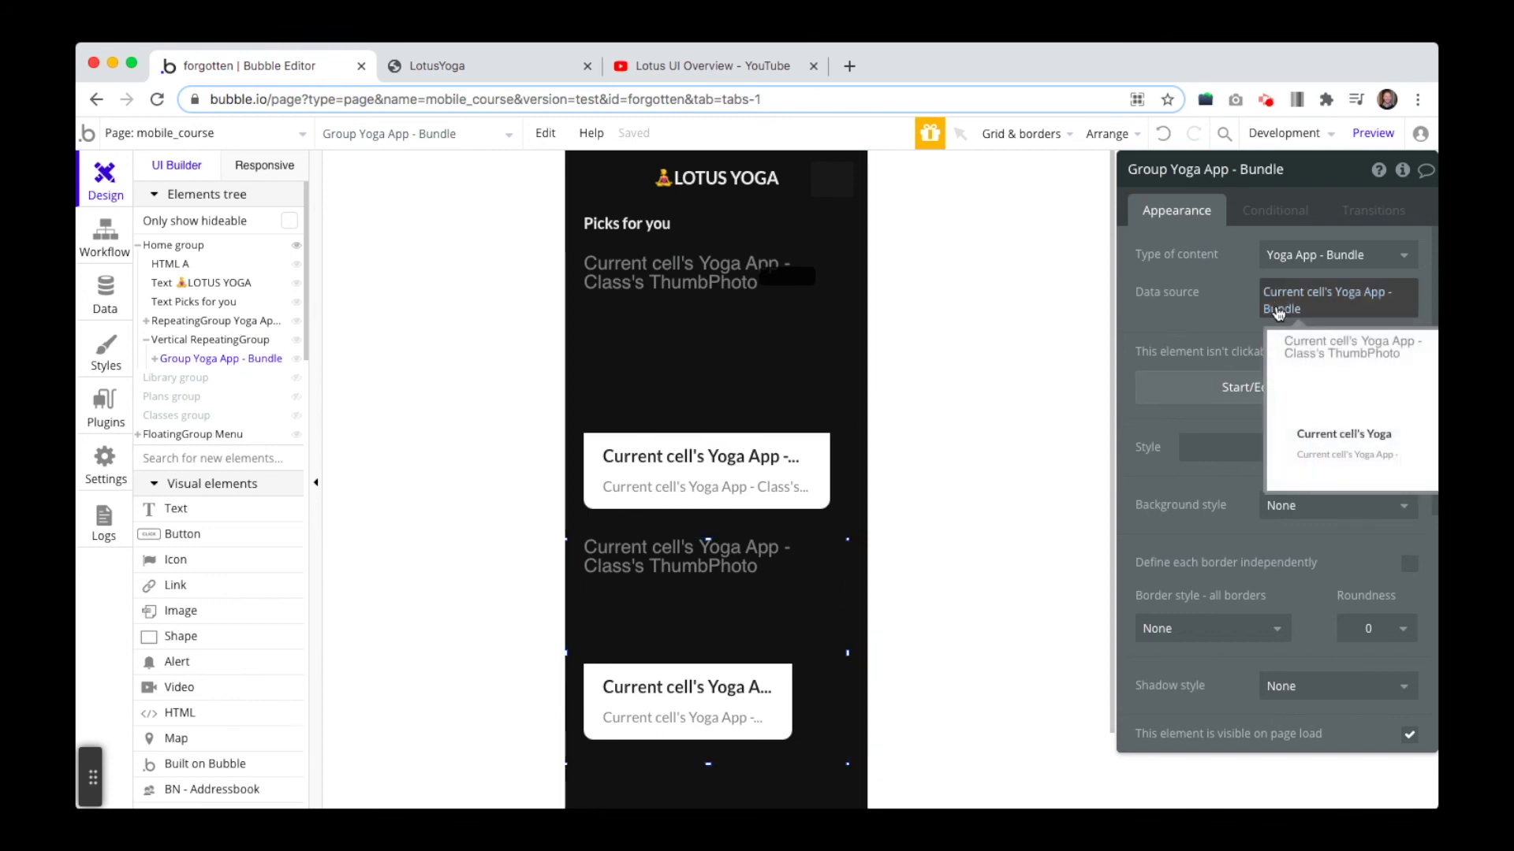
{"action": "left_click", "coordinate": [824, 641]}
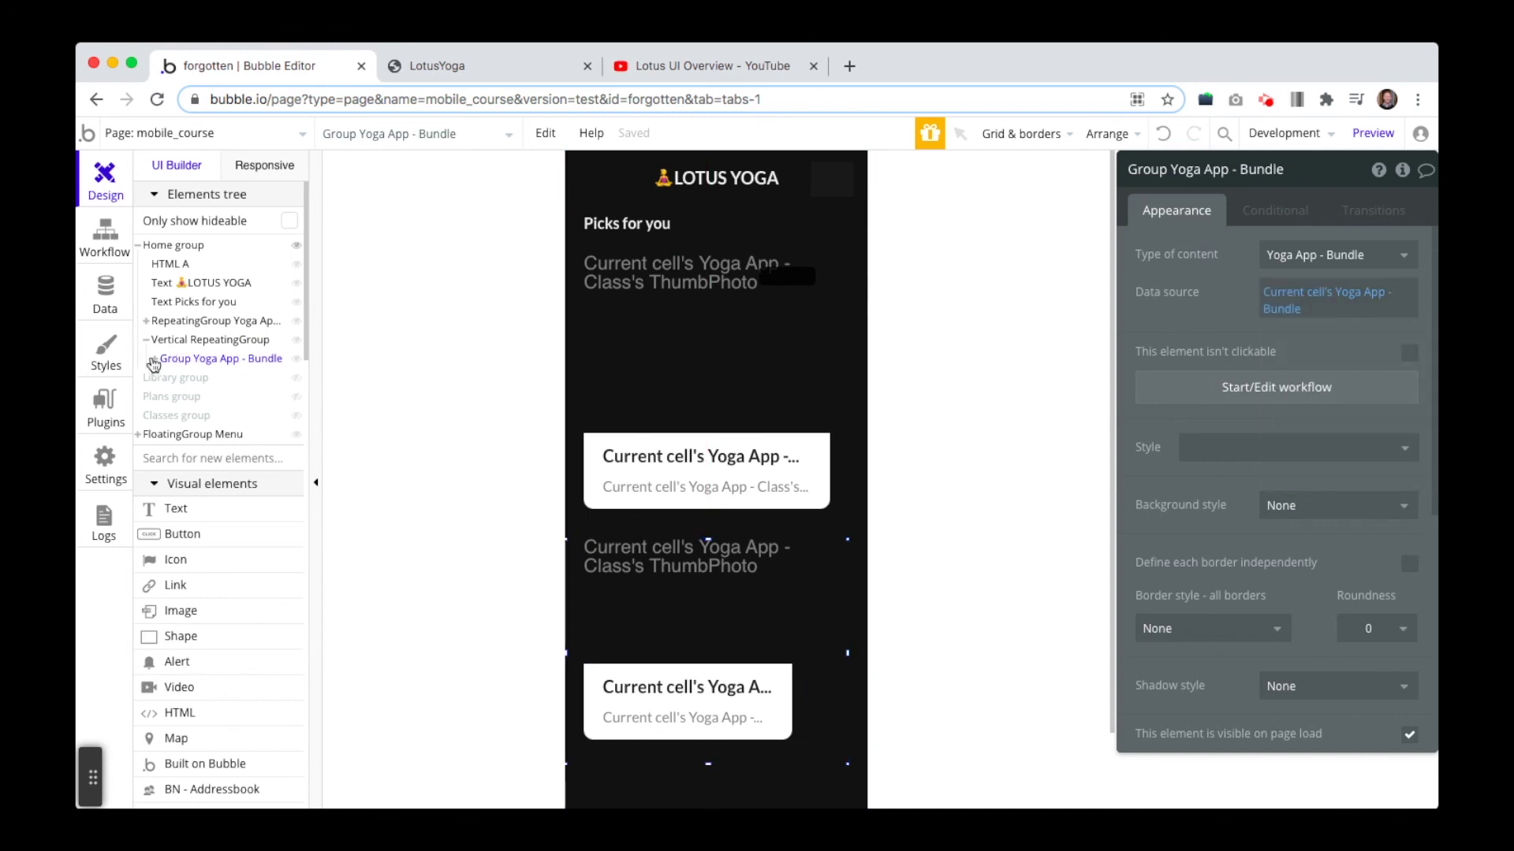
{"action": "left_click", "coordinate": [154, 360]}
{"action": "left_click", "coordinate": [170, 340]}
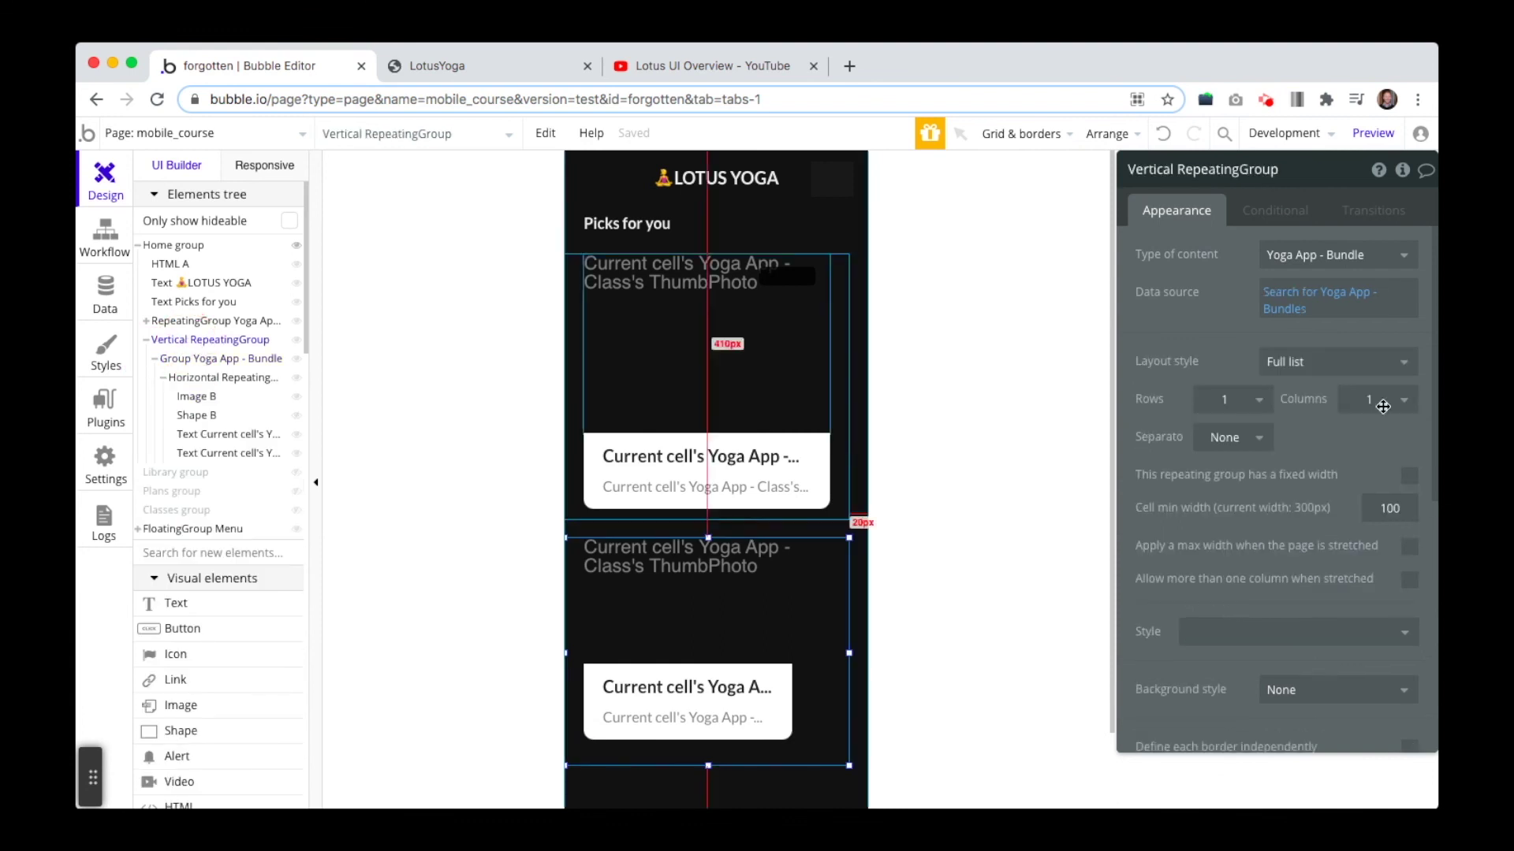
{"action": "left_click", "coordinate": [1308, 301]}
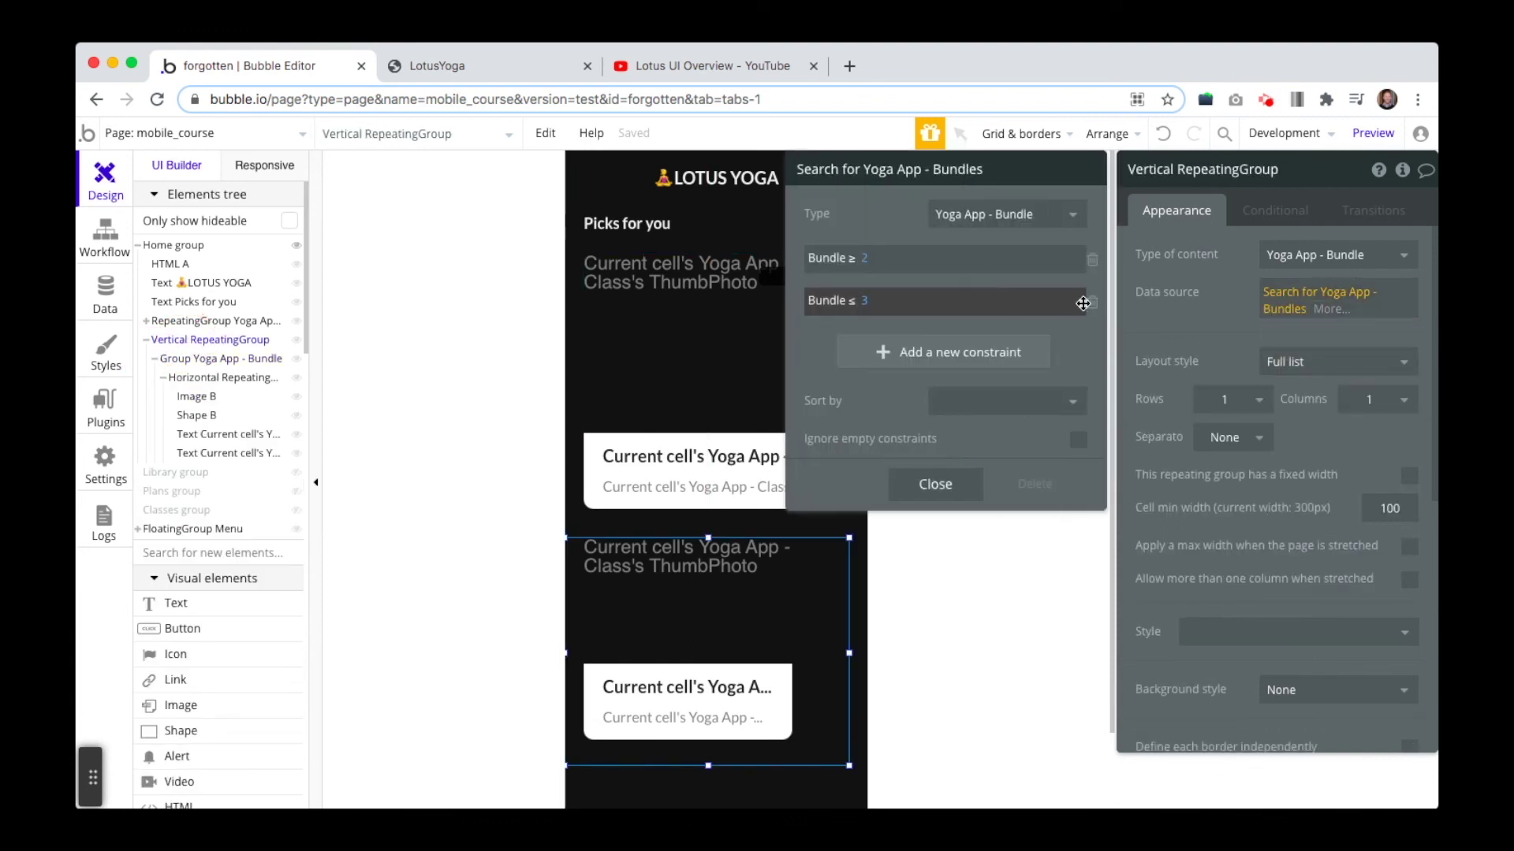
{"action": "left_click", "coordinate": [868, 302]}
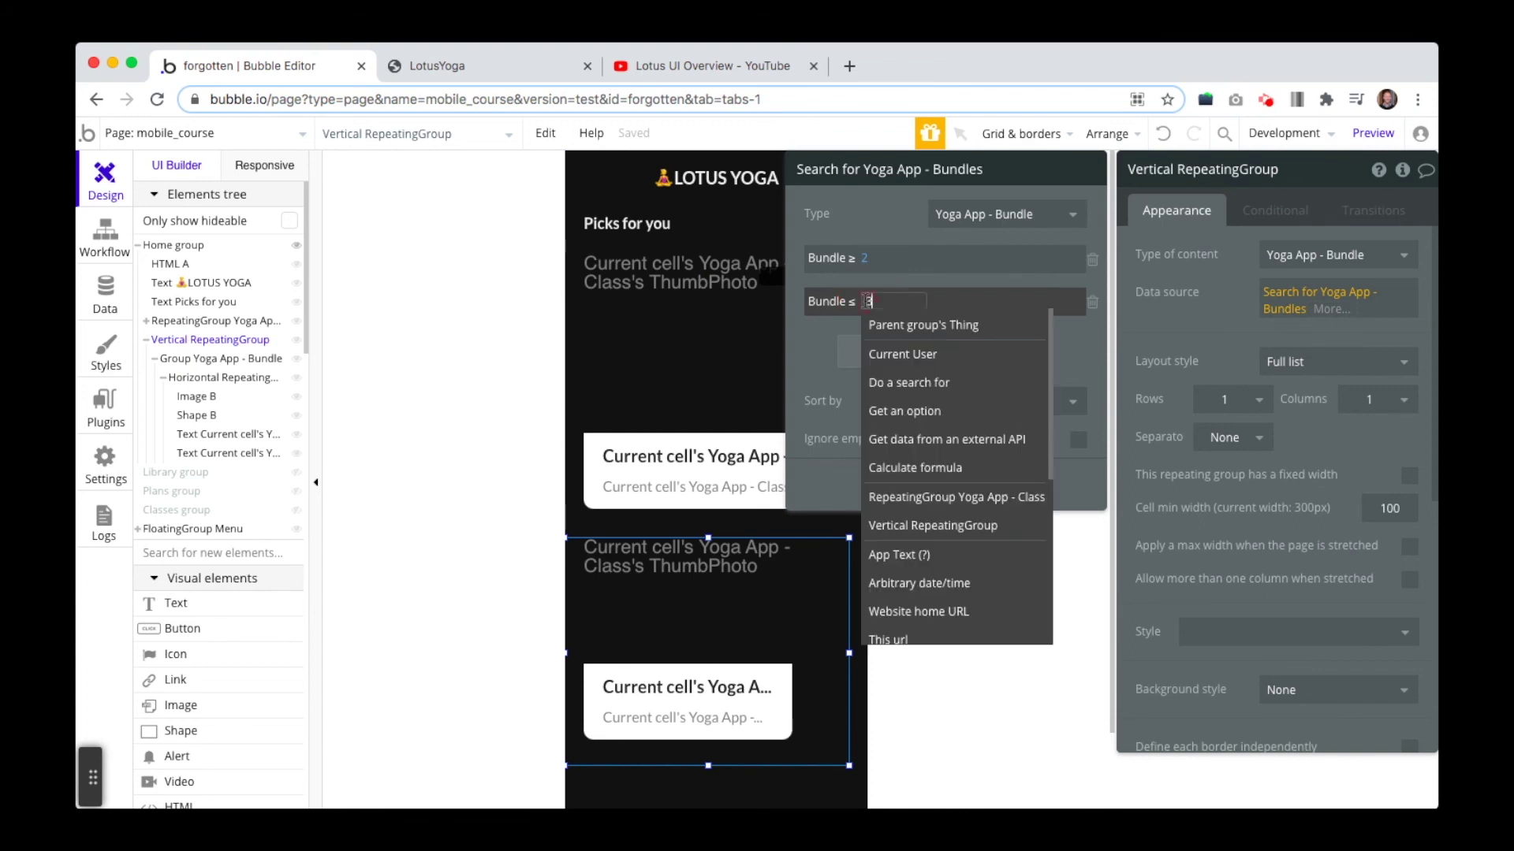
{"action": "key", "text": "BackSpace"}
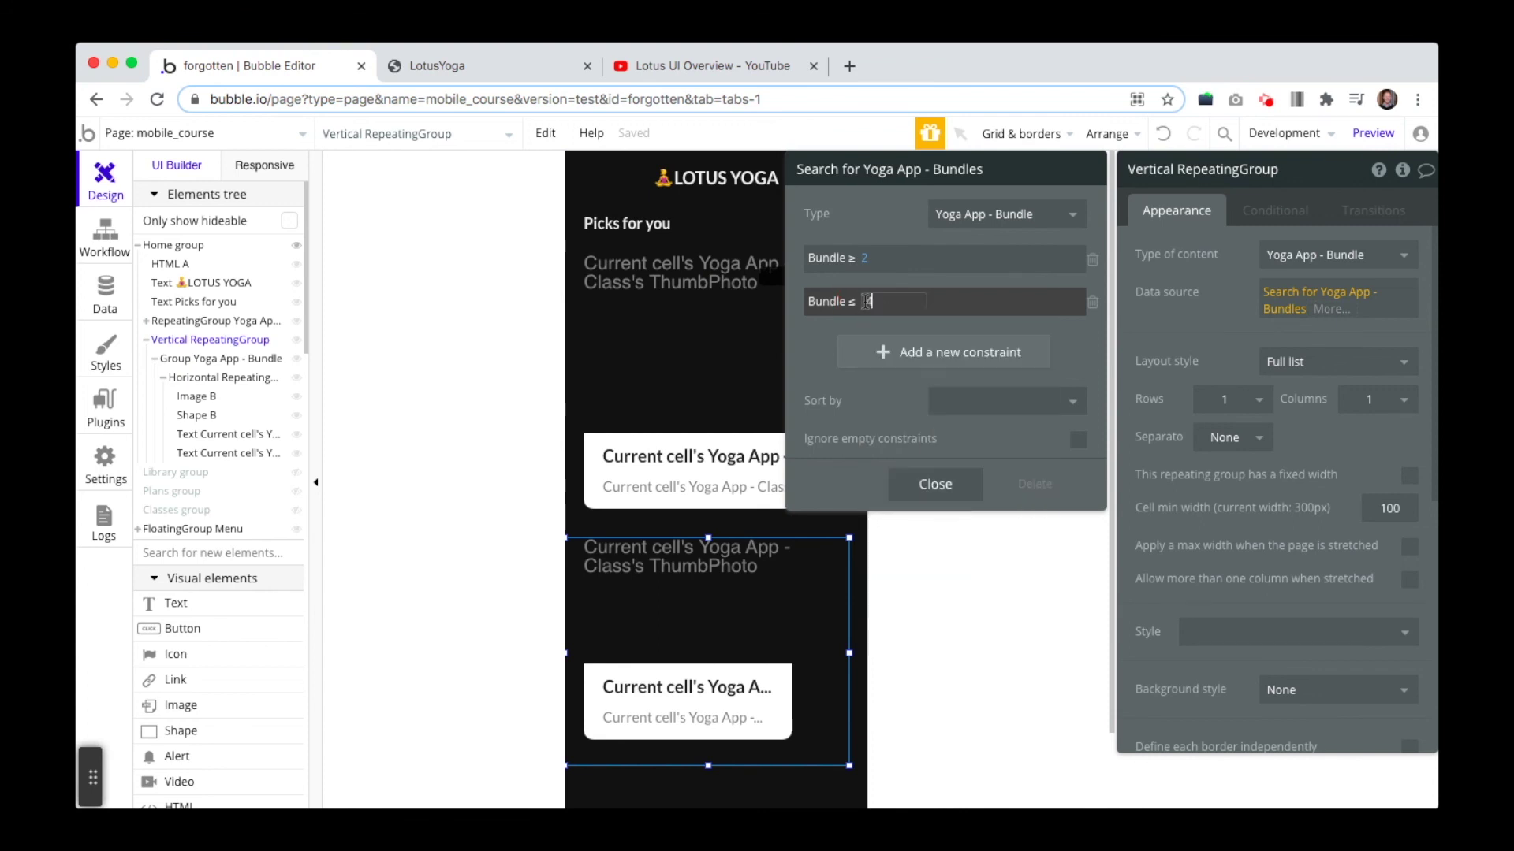
{"action": "type", "text": "4"}
{"action": "left_click", "coordinate": [562, 310]}
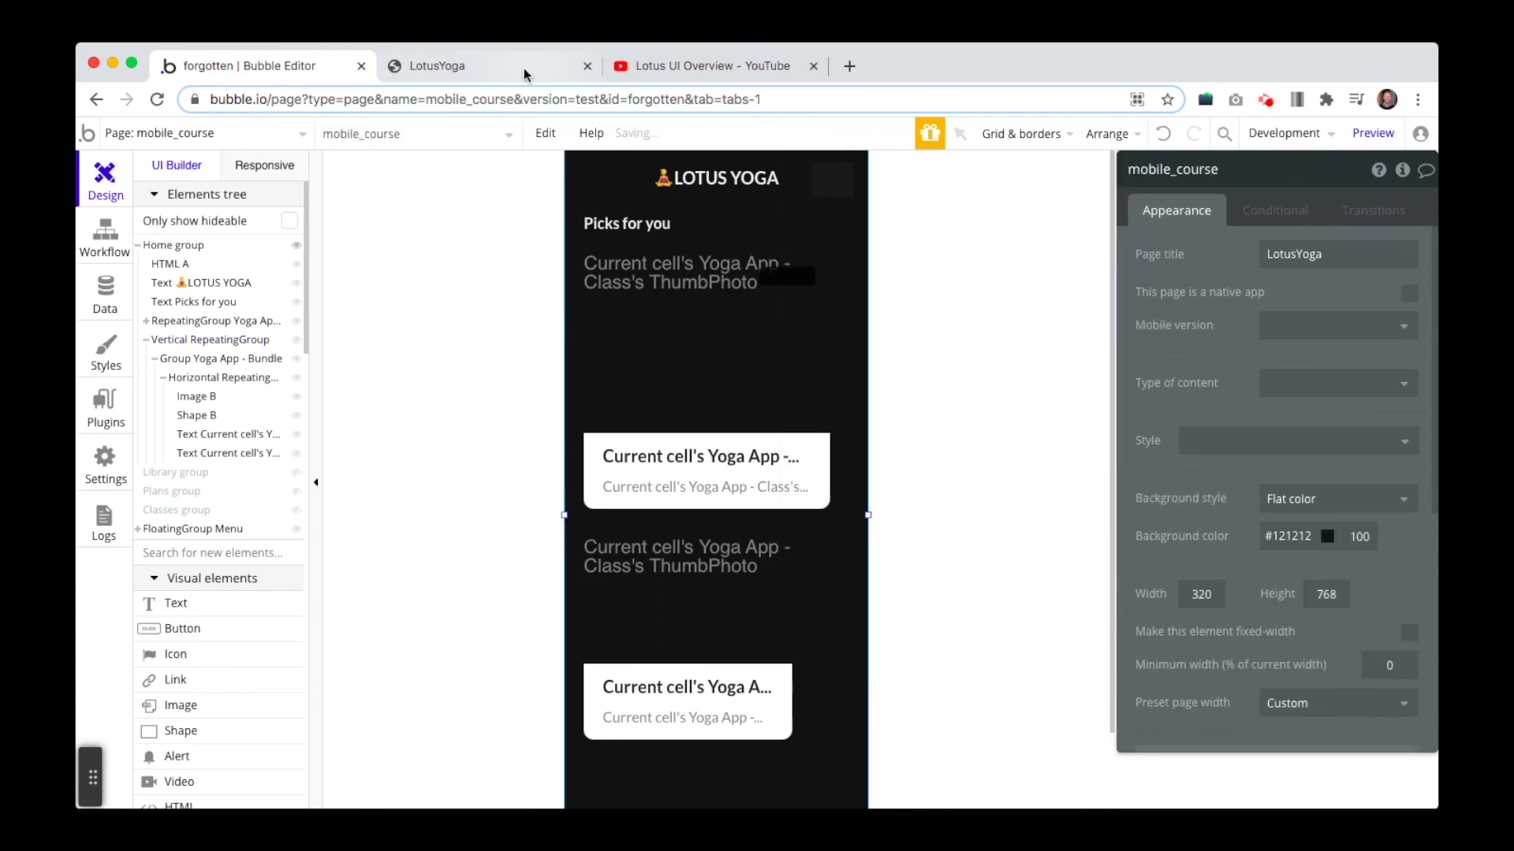
Load the latest LotusYoga preview and compare its bundle rows with the classes' bundle numbers in the Bubble app data
{"action": "left_click", "coordinate": [524, 66]}
{"action": "left_click", "coordinate": [667, 267]}
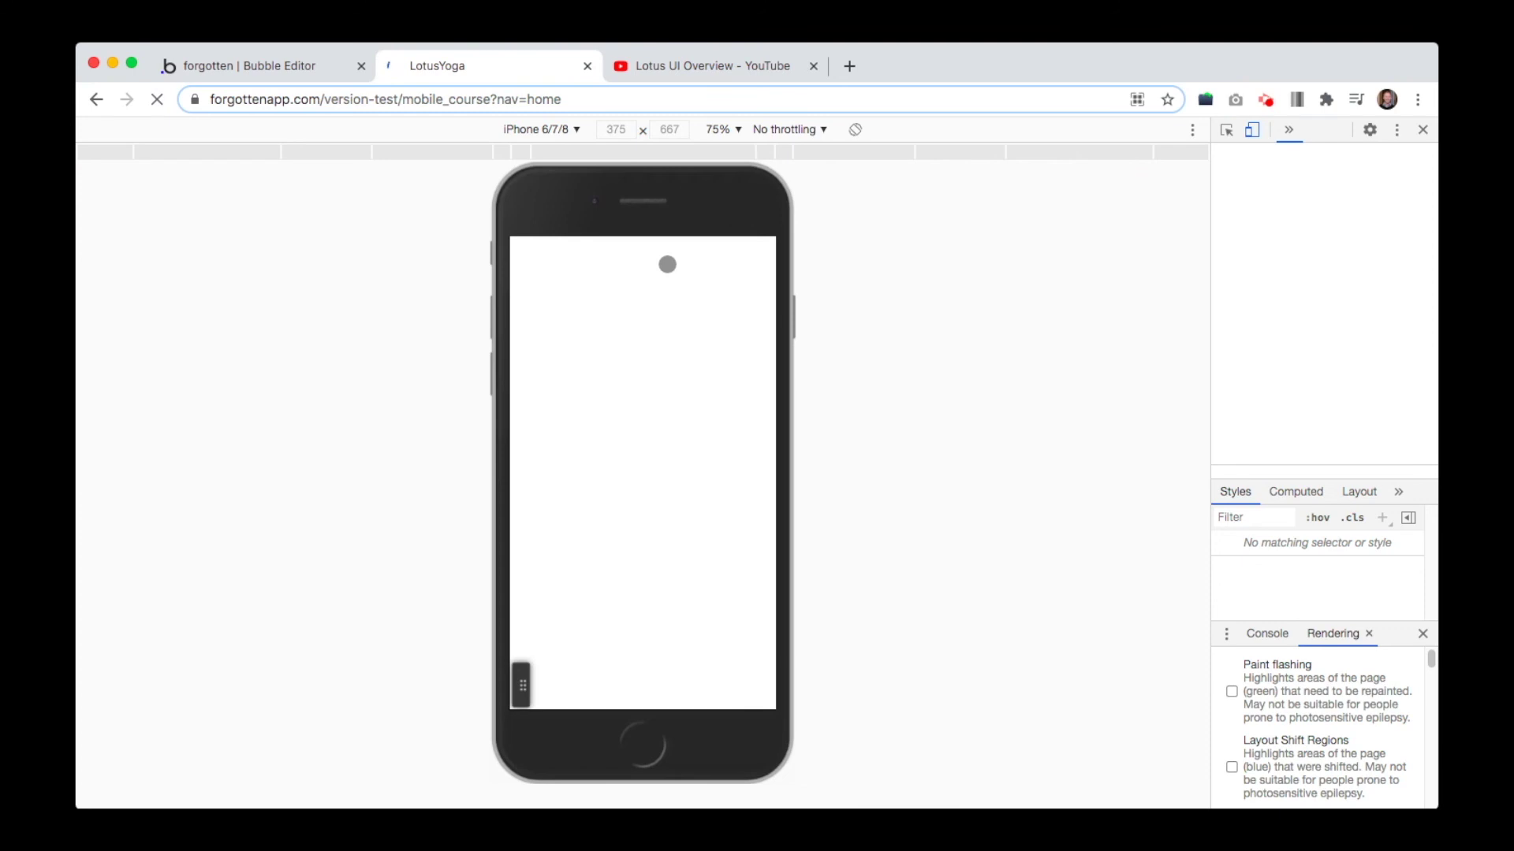
{"action": "left_click", "coordinate": [310, 76]}
{"action": "left_click", "coordinate": [104, 288]}
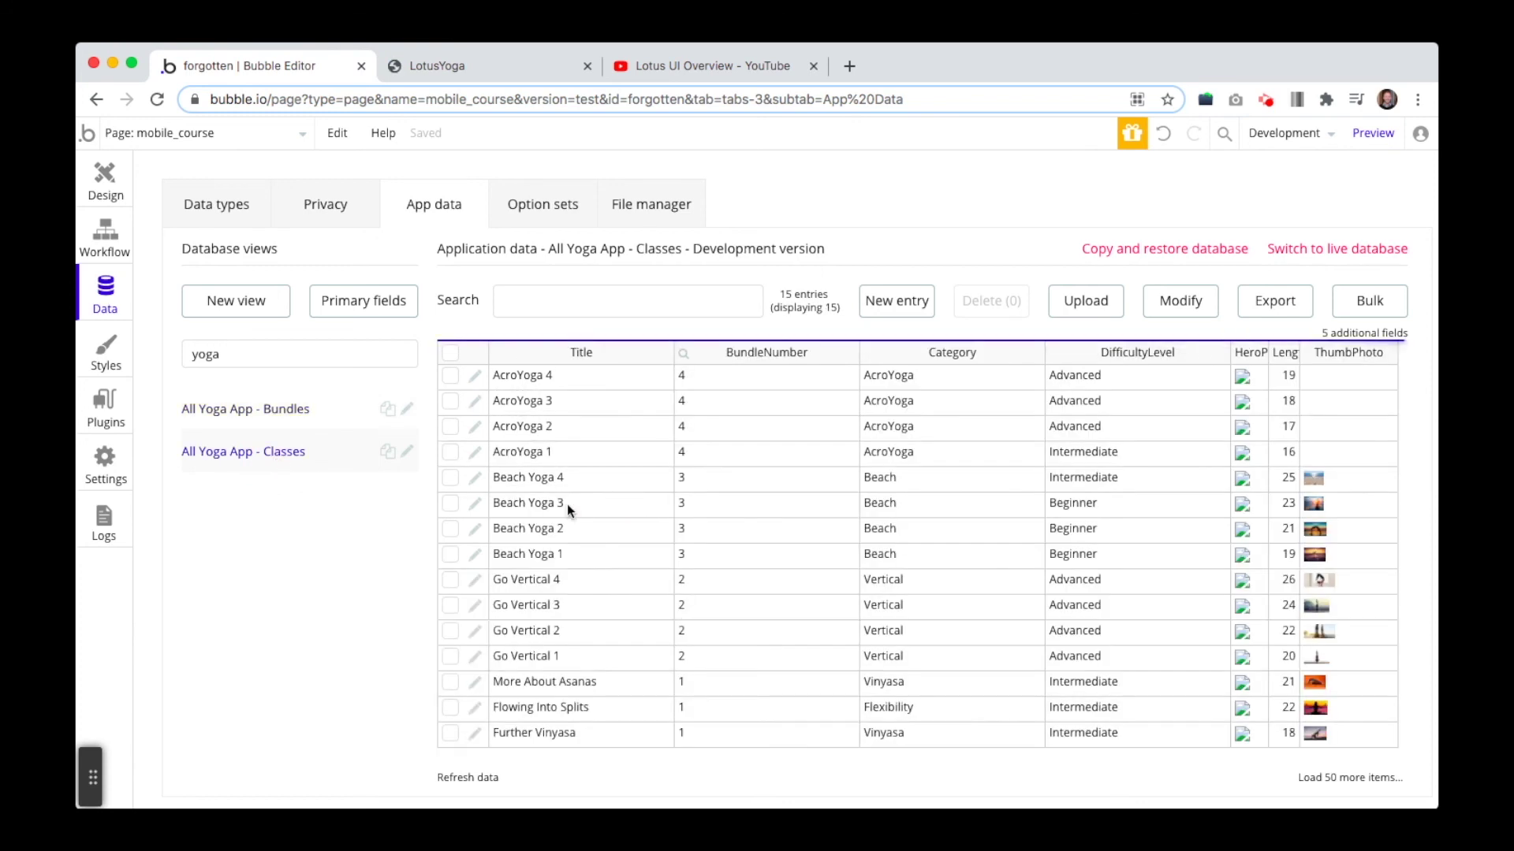
{"action": "left_click_drag", "start_coordinate": [697, 375], "coordinate": [625, 647]}
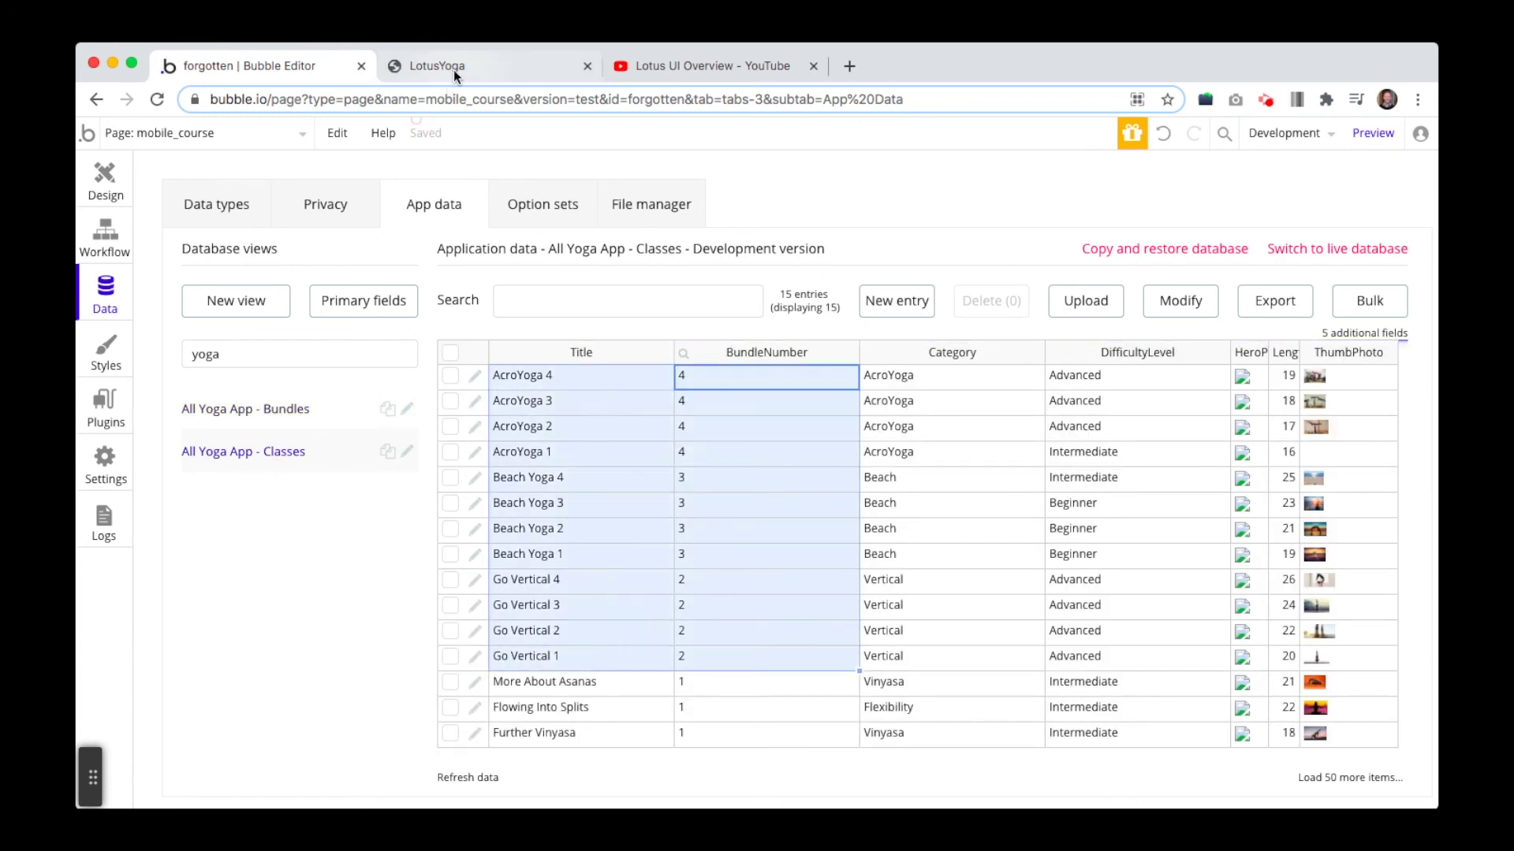
{"action": "left_click", "coordinate": [453, 69]}
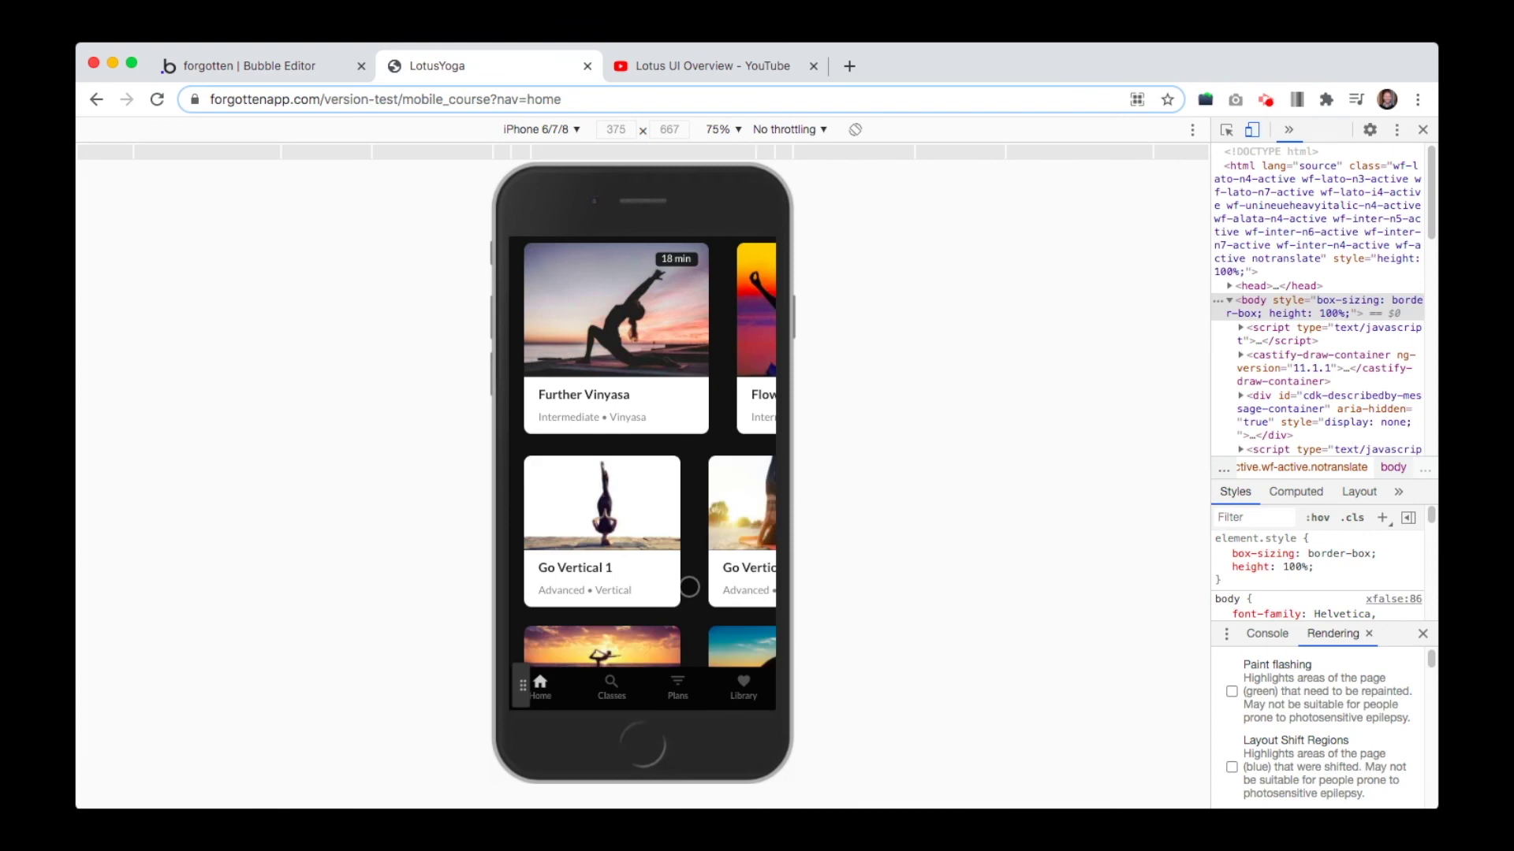
{"action": "scroll", "coordinate": [693, 578], "scroll_direction": "down", "scroll_amount": 5}
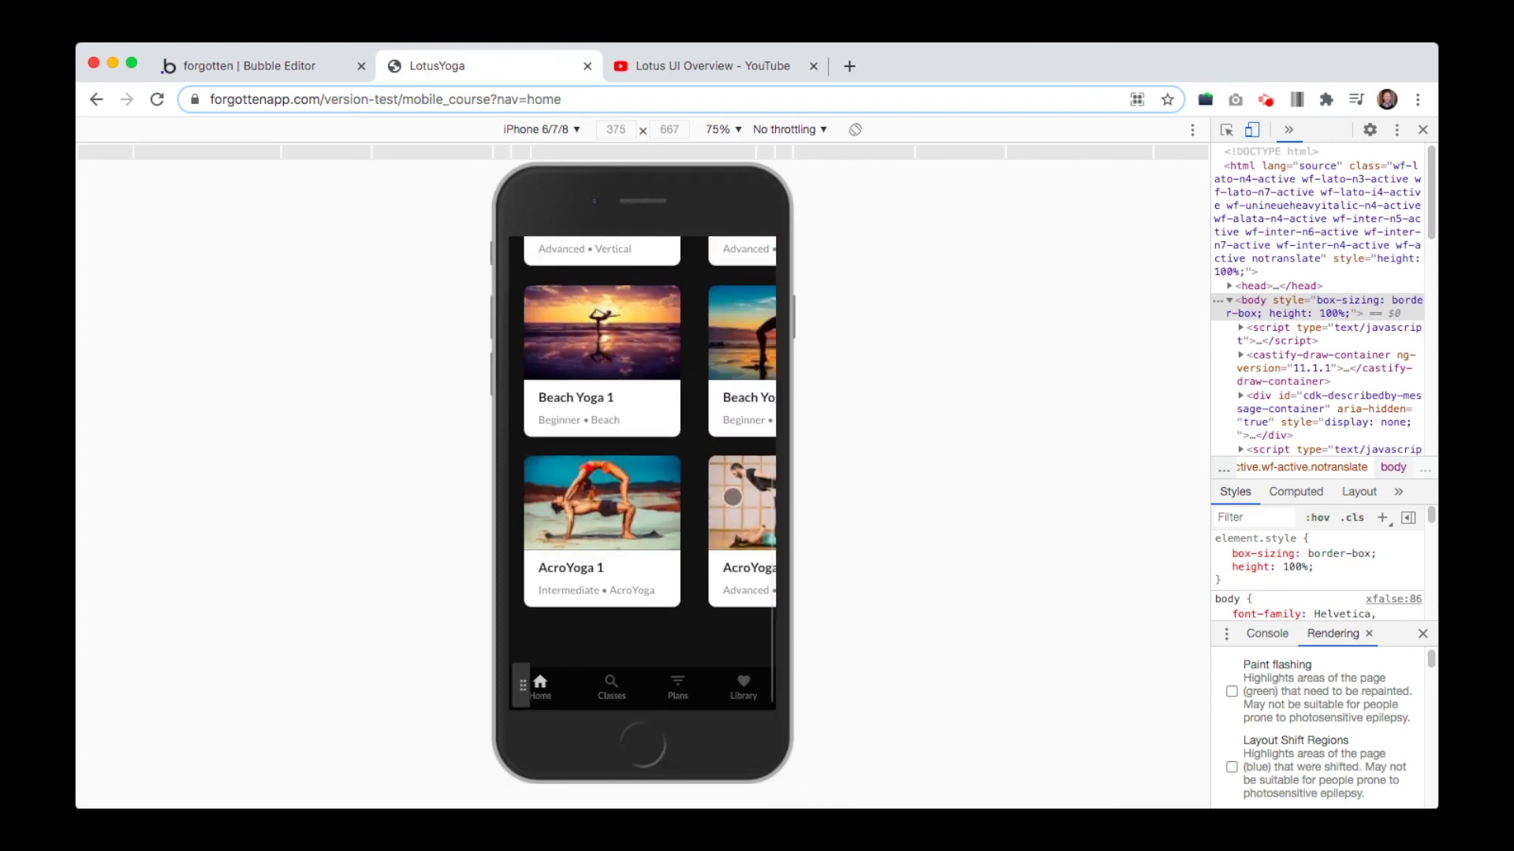
Test horizontal scrolling of the AcroYoga and Beach Yoga rows and vertical page scrolling in the iPhone 6/7/8 preview
{"action": "left_click_drag", "start_coordinate": [709, 520], "coordinate": [465, 532]}
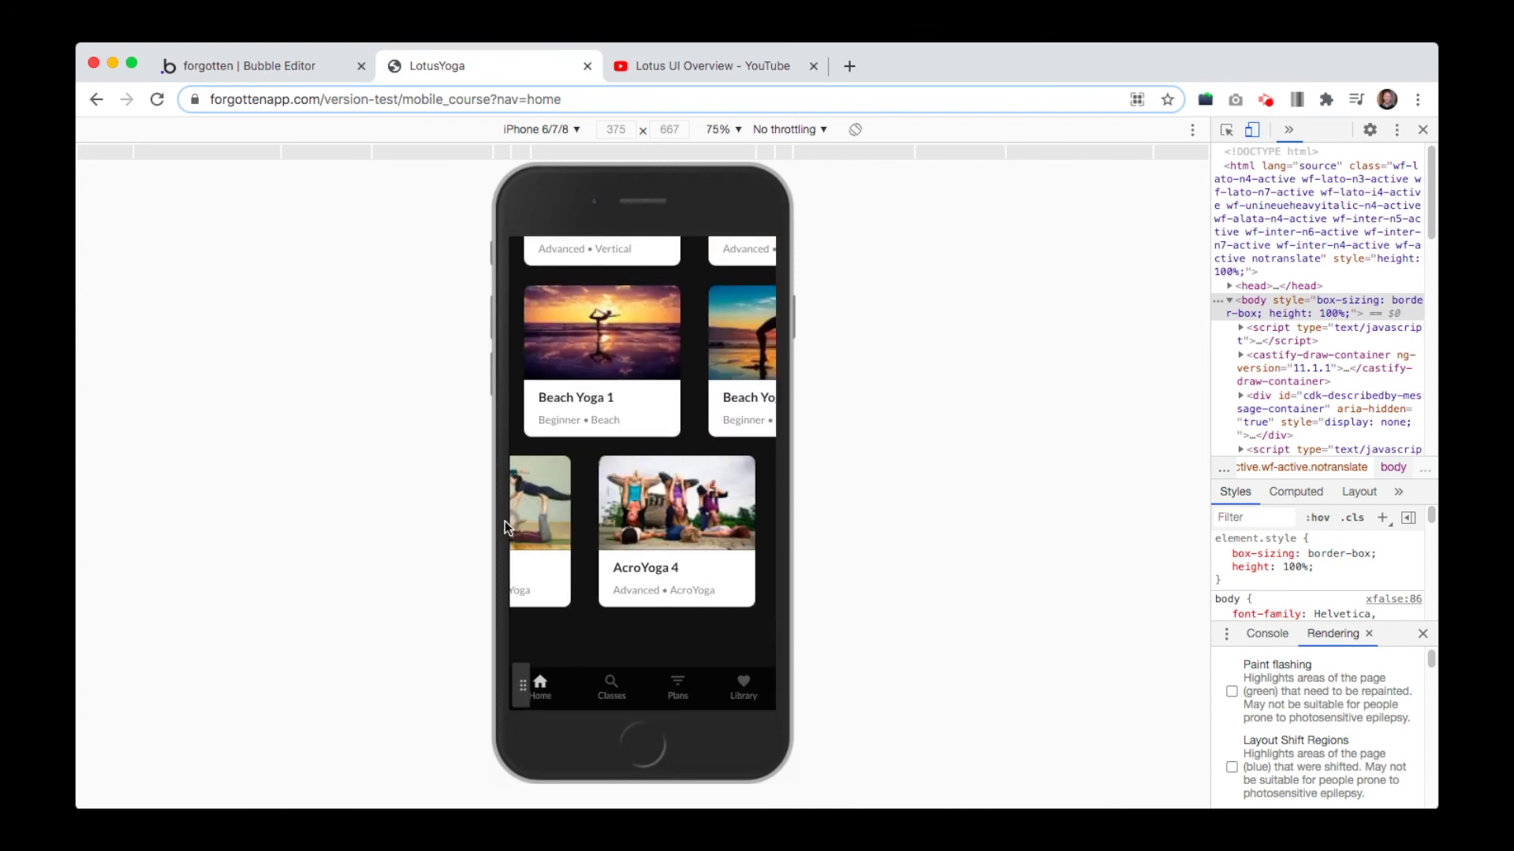
{"action": "left_click_drag", "start_coordinate": [702, 449], "coordinate": [686, 649]}
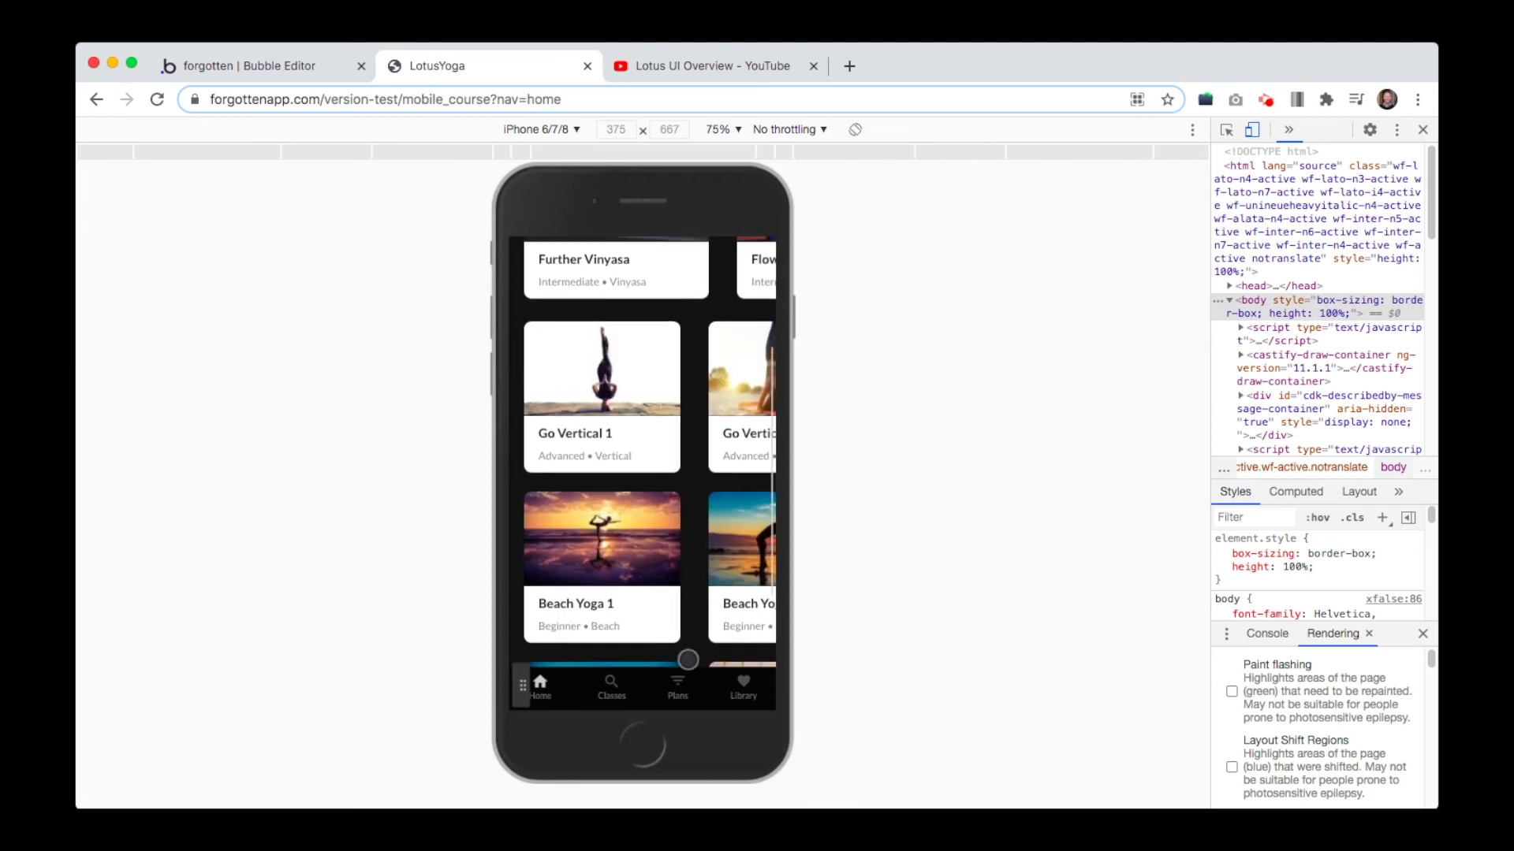
{"action": "scroll", "coordinate": [752, 554], "scroll_direction": "right", "scroll_amount": 5}
{"action": "scroll", "coordinate": [757, 536], "scroll_direction": "left", "scroll_amount": 5}
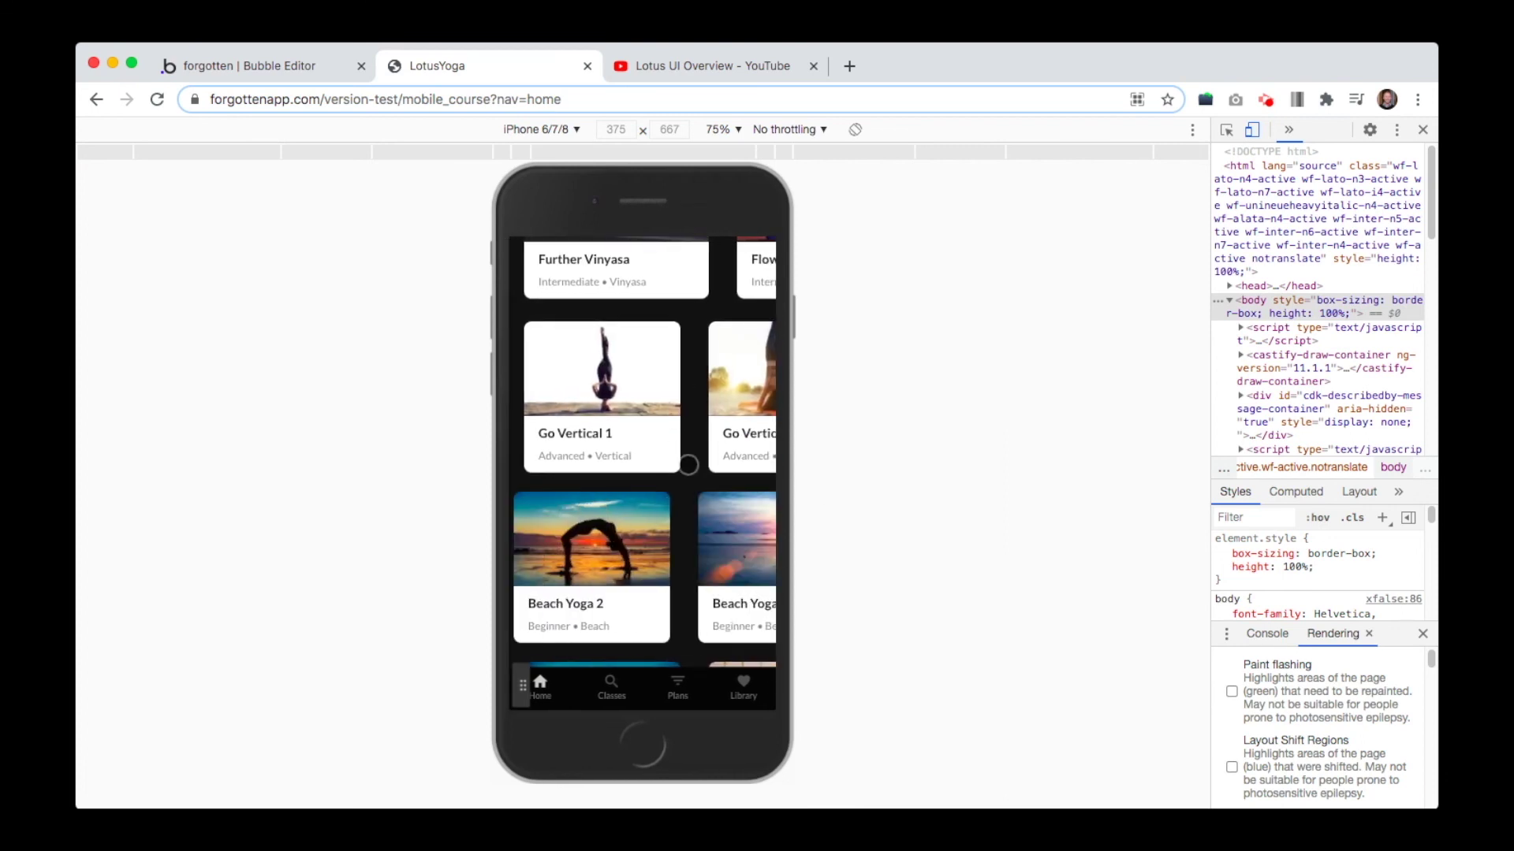
{"action": "left_click_drag", "start_coordinate": [685, 394], "coordinate": [639, 730]}
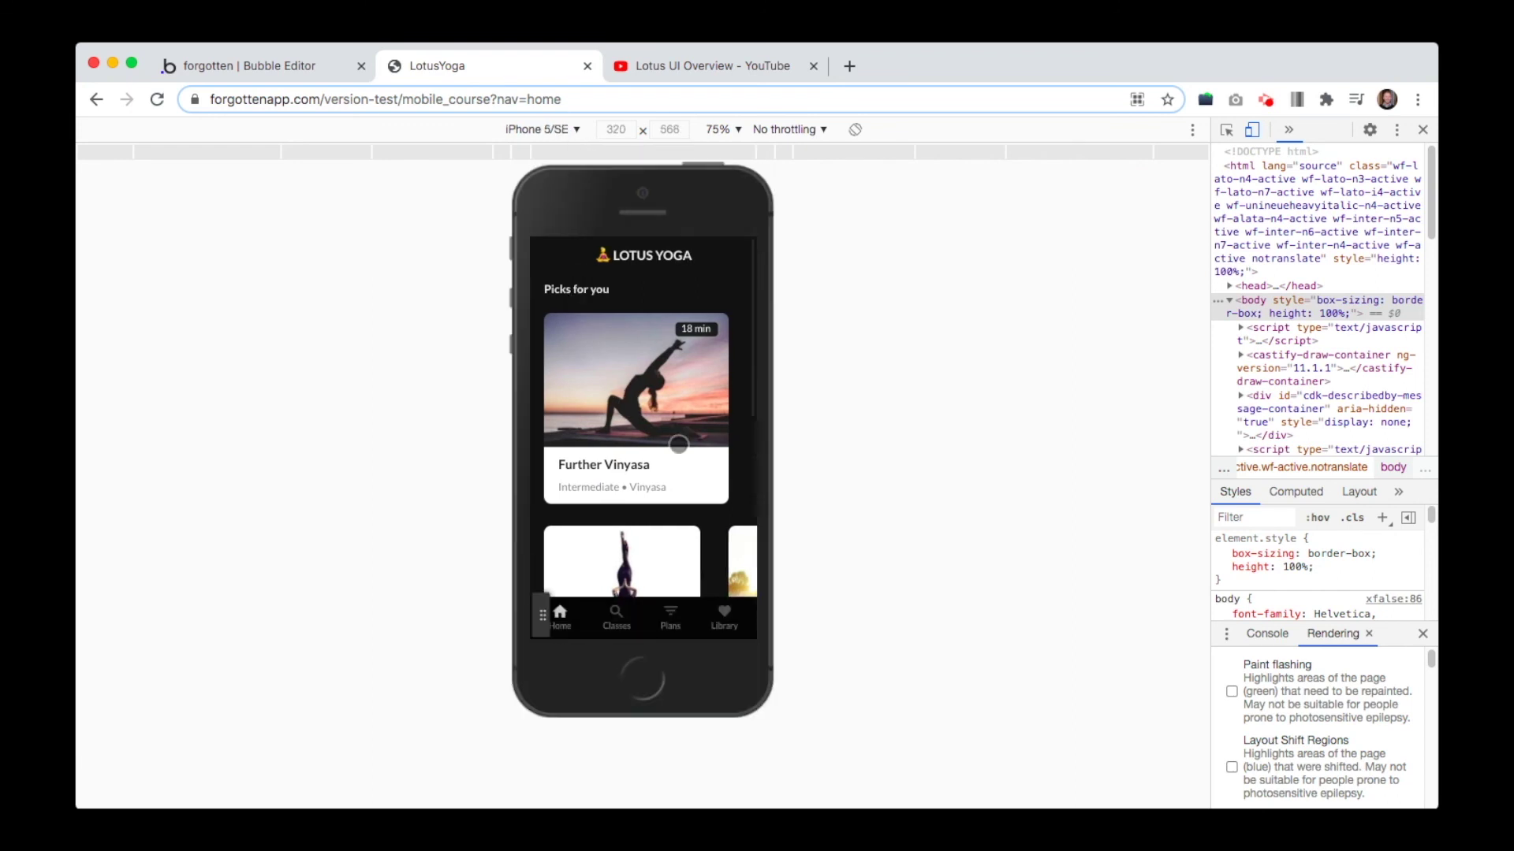
Test the home screen's horizontal and vertical scrolling at the iPhone 5/SE preview size
{"action": "left_click_drag", "start_coordinate": [686, 442], "coordinate": [844, 429]}
{"action": "left_click_drag", "start_coordinate": [748, 382], "coordinate": [806, 389]}
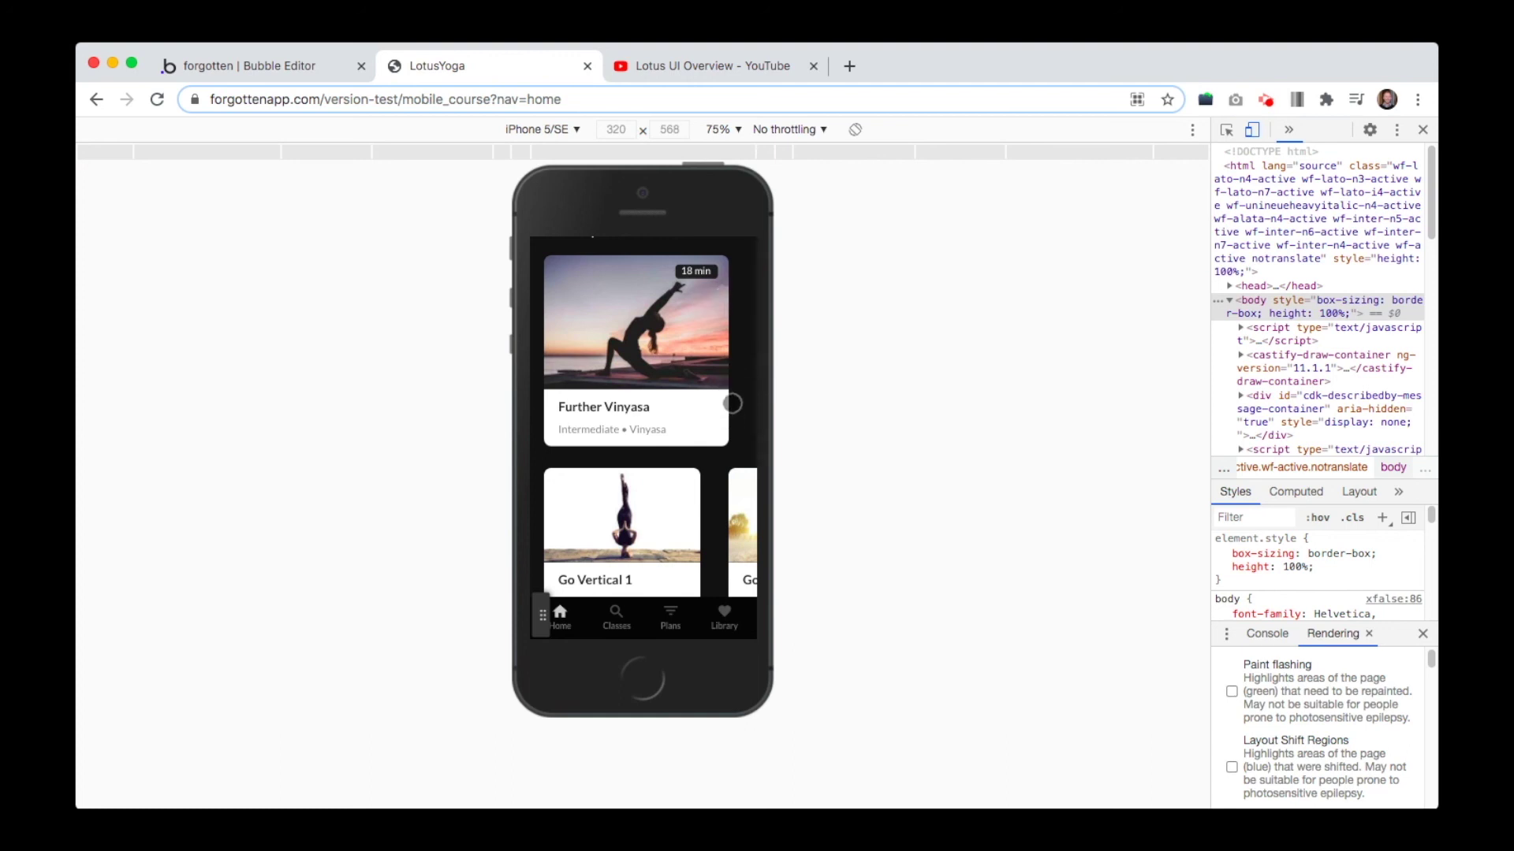
{"action": "scroll", "coordinate": [733, 403], "scroll_direction": "down", "scroll_amount": 7}
{"action": "left_click_drag", "start_coordinate": [709, 403], "coordinate": [674, 299]}
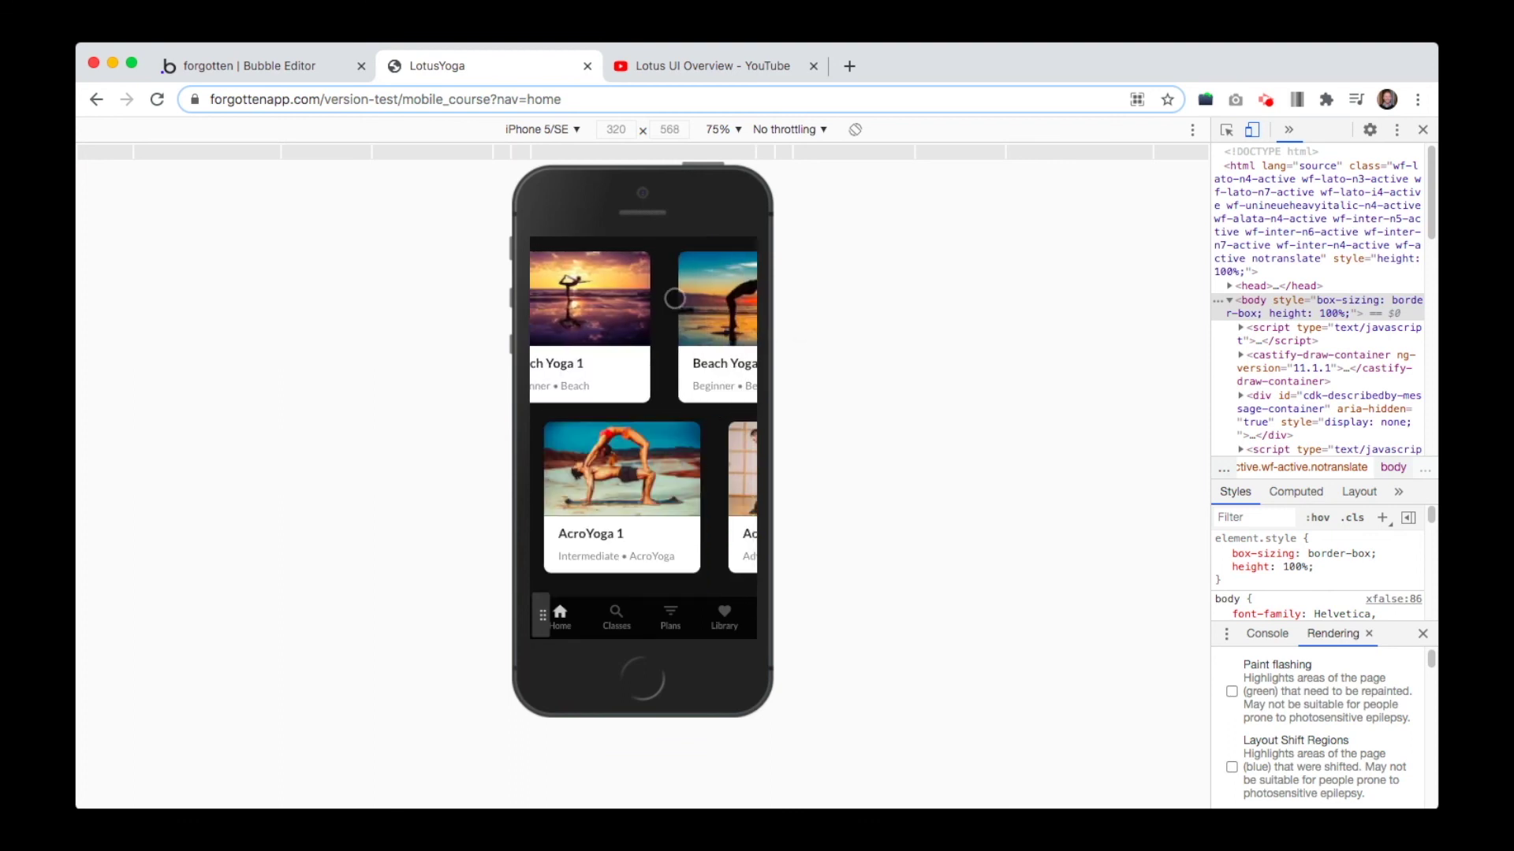
{"action": "scroll", "coordinate": [654, 395], "scroll_direction": "up", "scroll_amount": 3}
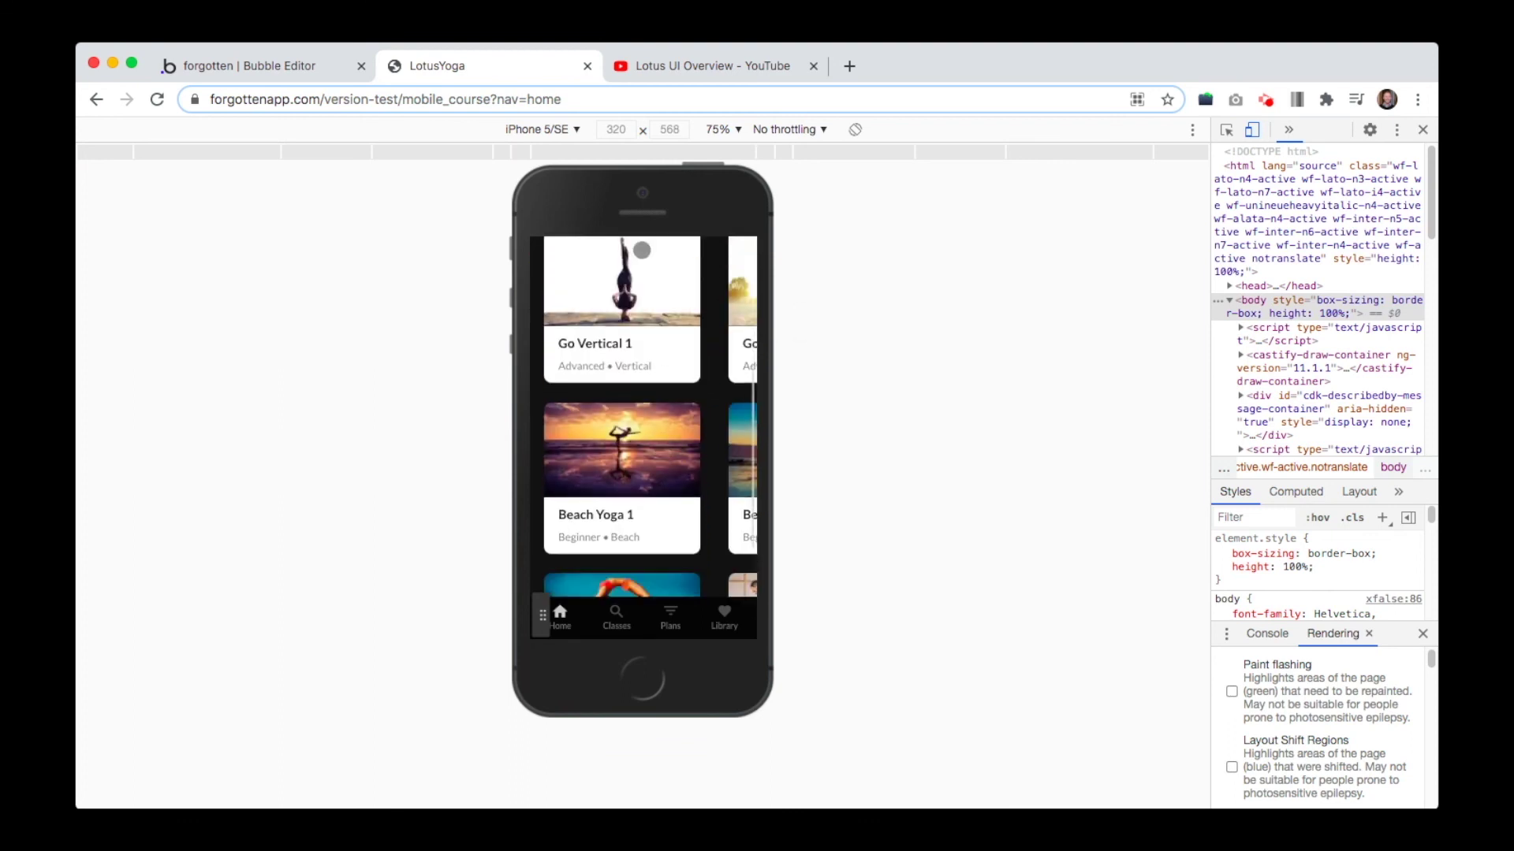
Switch the preview to Classes and back to Home, and inspect the space below the last AcroYoga row
{"action": "left_click", "coordinate": [612, 612]}
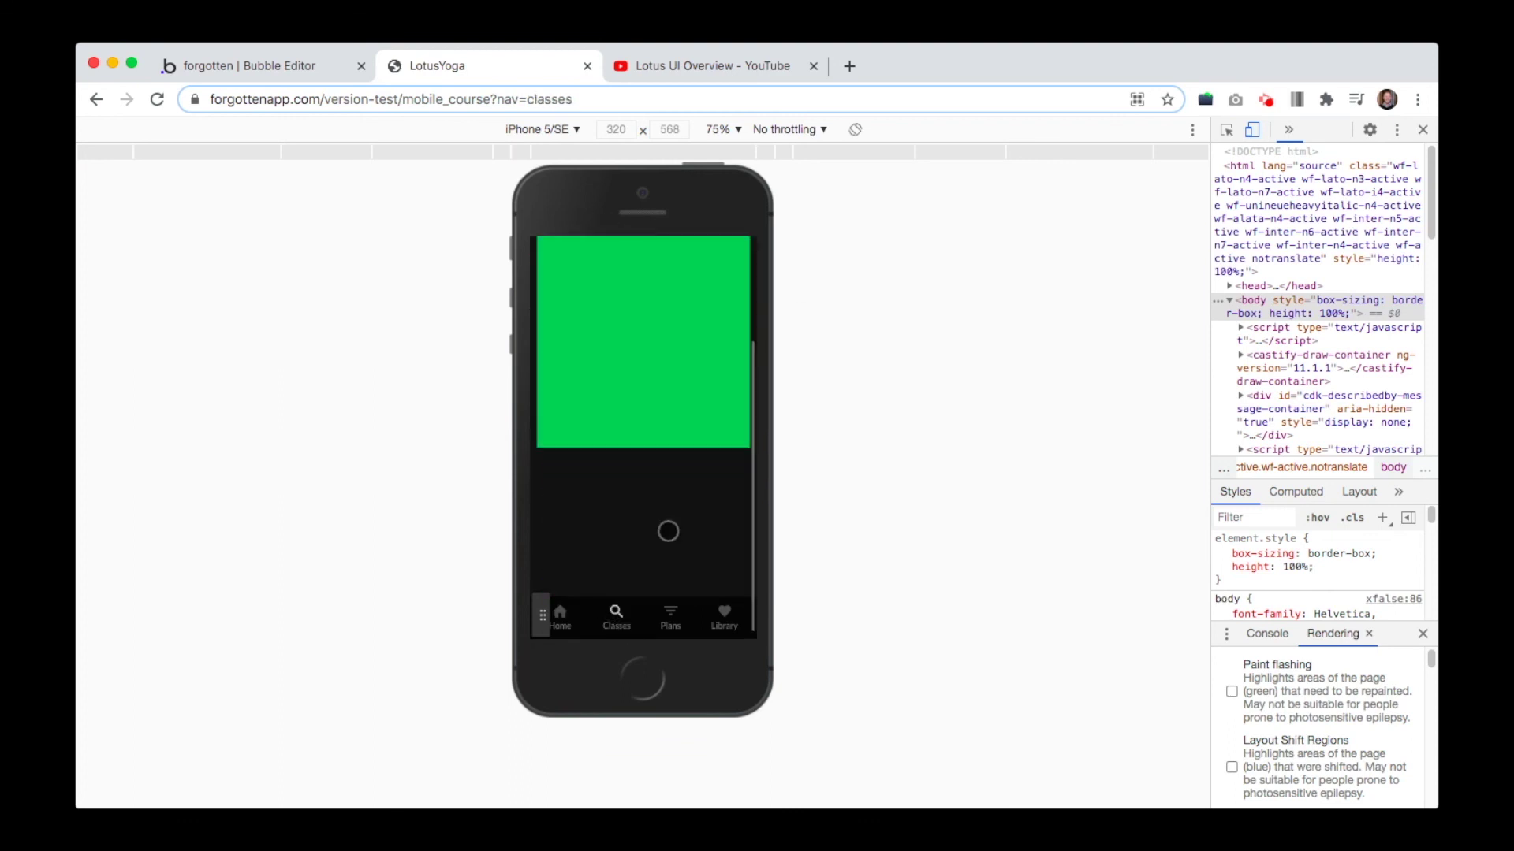
{"action": "left_click", "coordinate": [561, 616]}
{"action": "scroll", "coordinate": [680, 328], "scroll_direction": "down", "scroll_amount": 4}
{"action": "scroll", "coordinate": [680, 328], "scroll_direction": "down", "scroll_amount": 4}
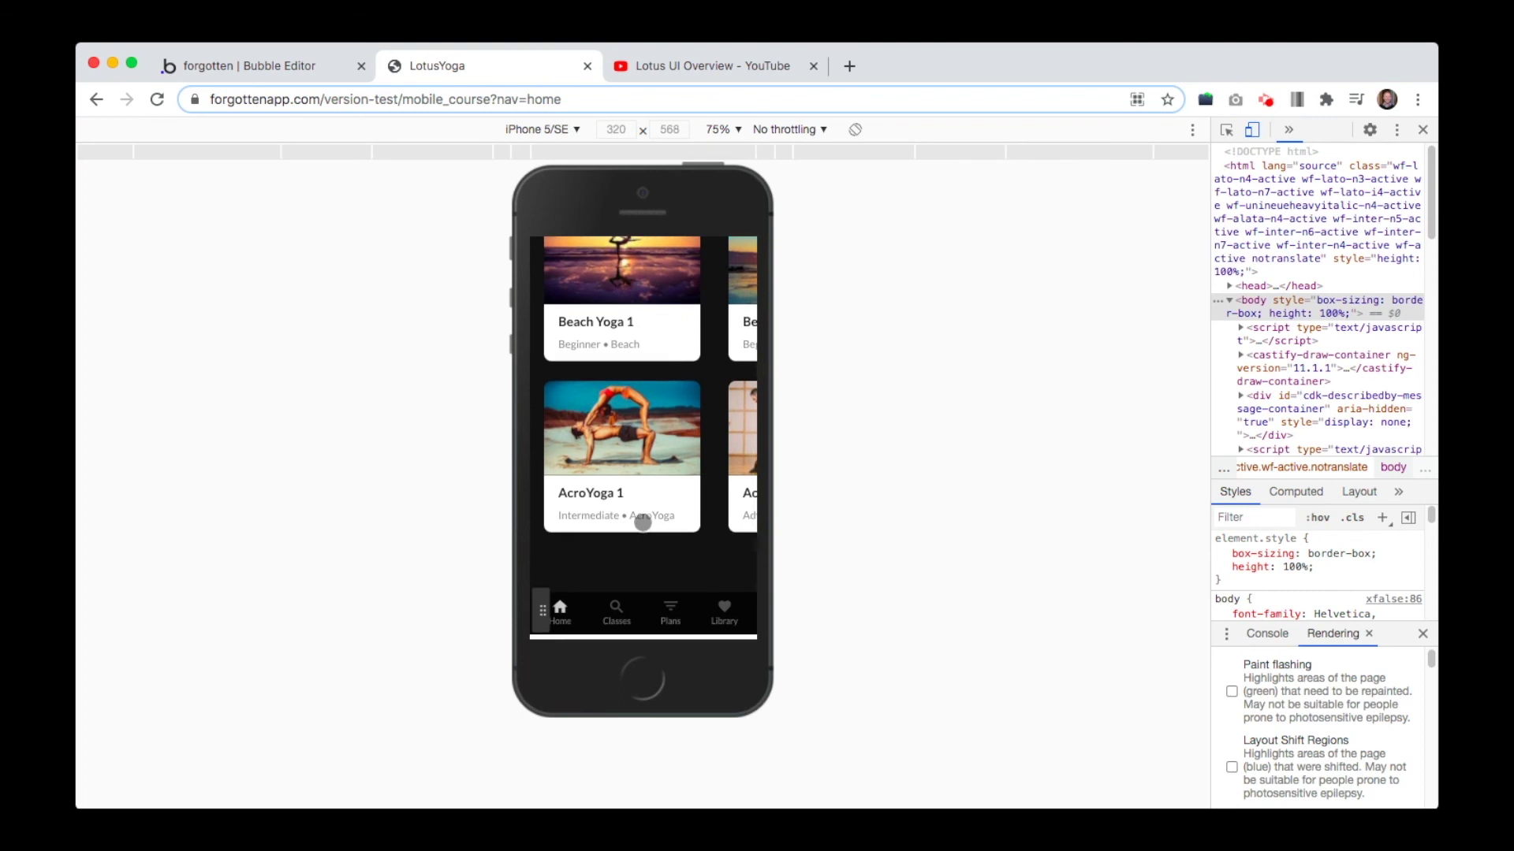
{"action": "scroll", "coordinate": [669, 509], "scroll_direction": "up", "scroll_amount": 8}
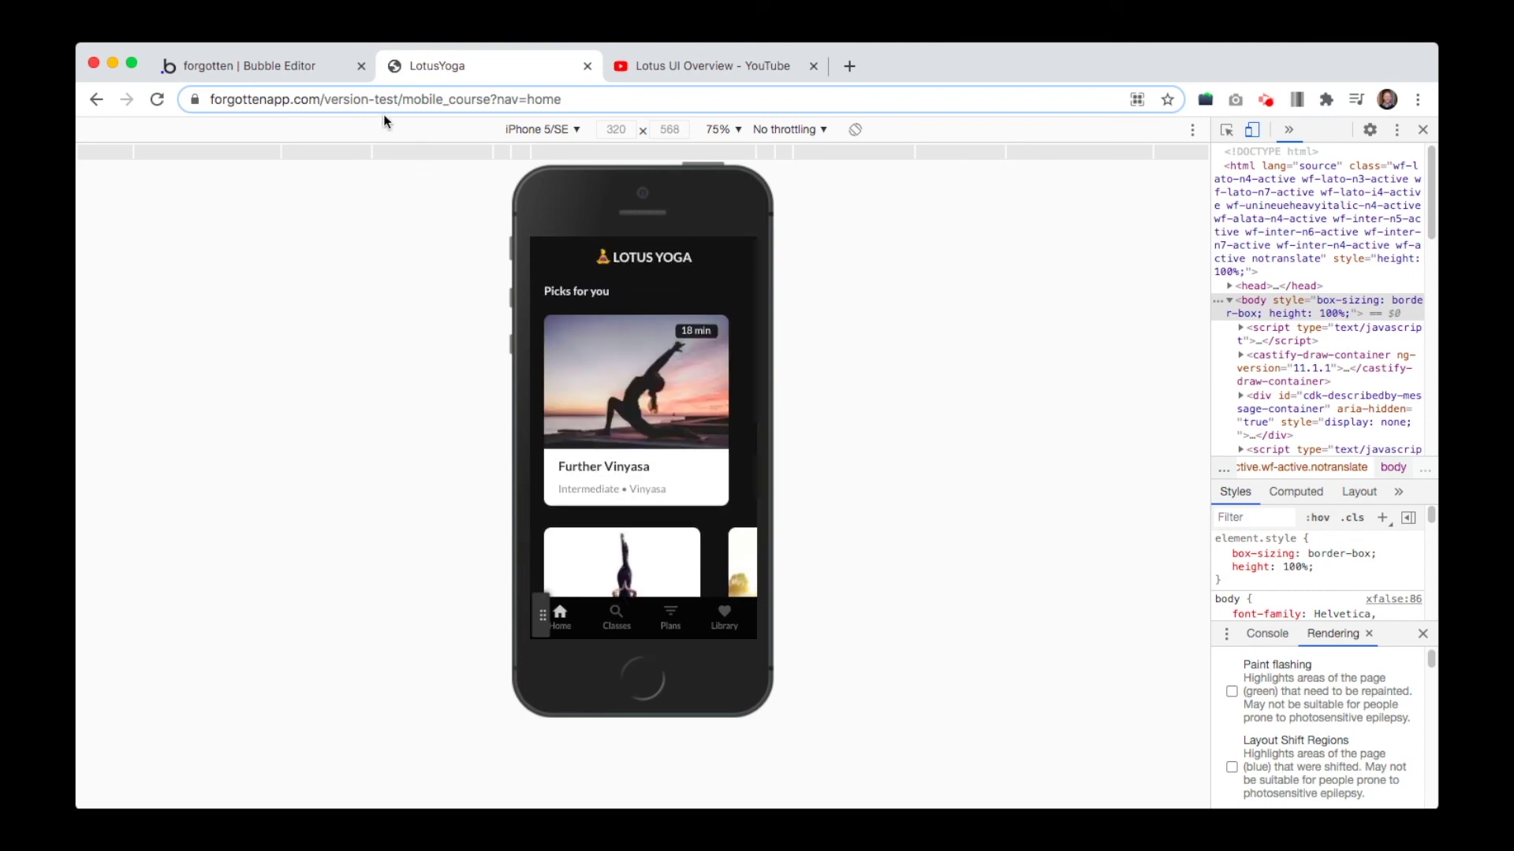
In the Bubble editor's design view, shorten the Home group by raising its lower edge to just below the second class card
{"action": "left_click", "coordinate": [277, 68]}
{"action": "left_click", "coordinate": [113, 178]}
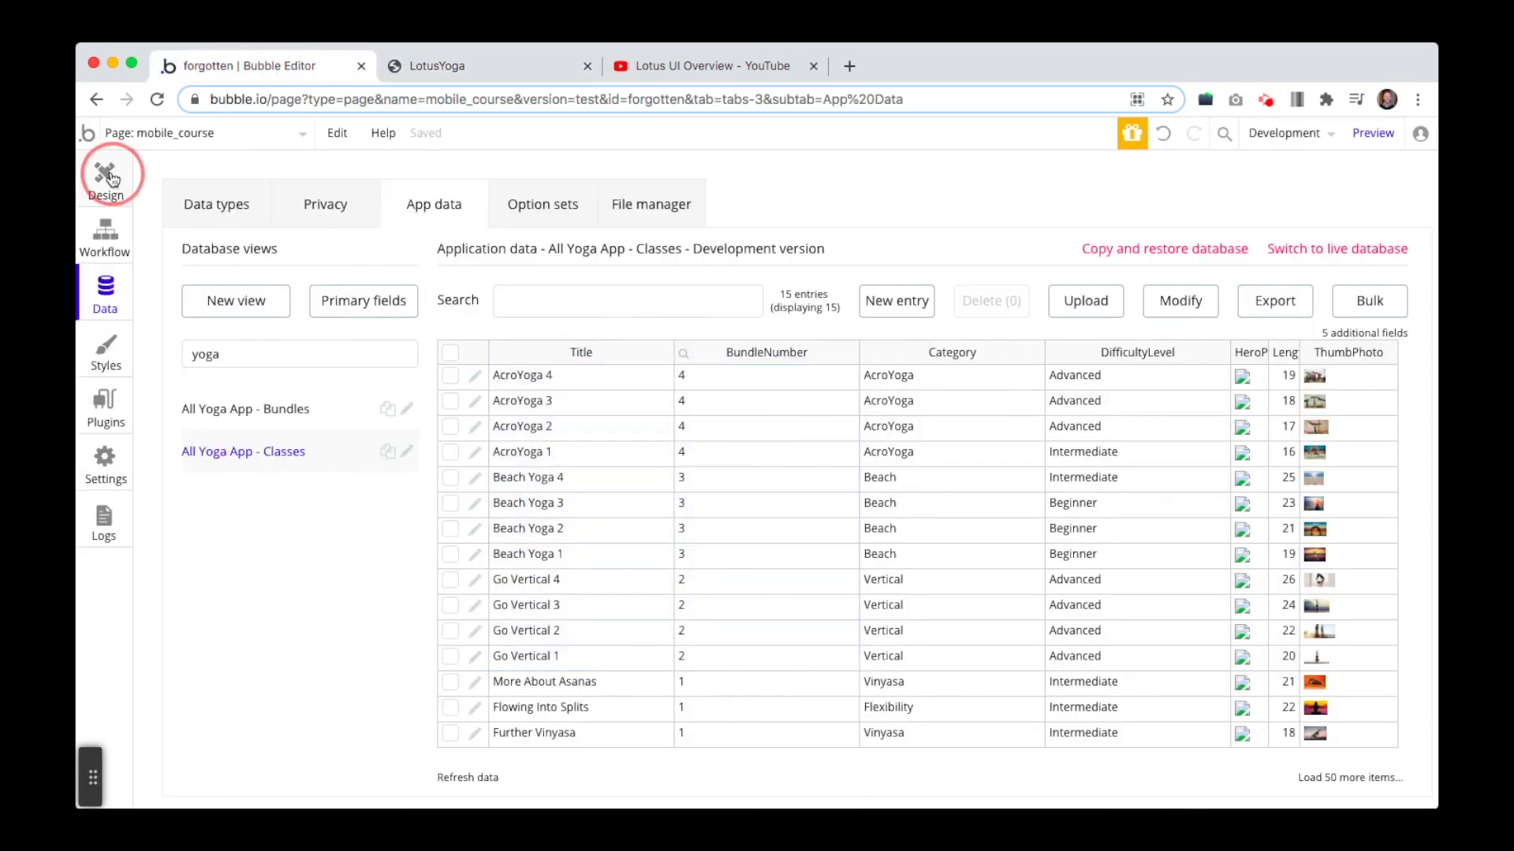
{"action": "left_click", "coordinate": [498, 490]}
{"action": "scroll", "coordinate": [709, 600], "scroll_direction": "down", "scroll_amount": 3}
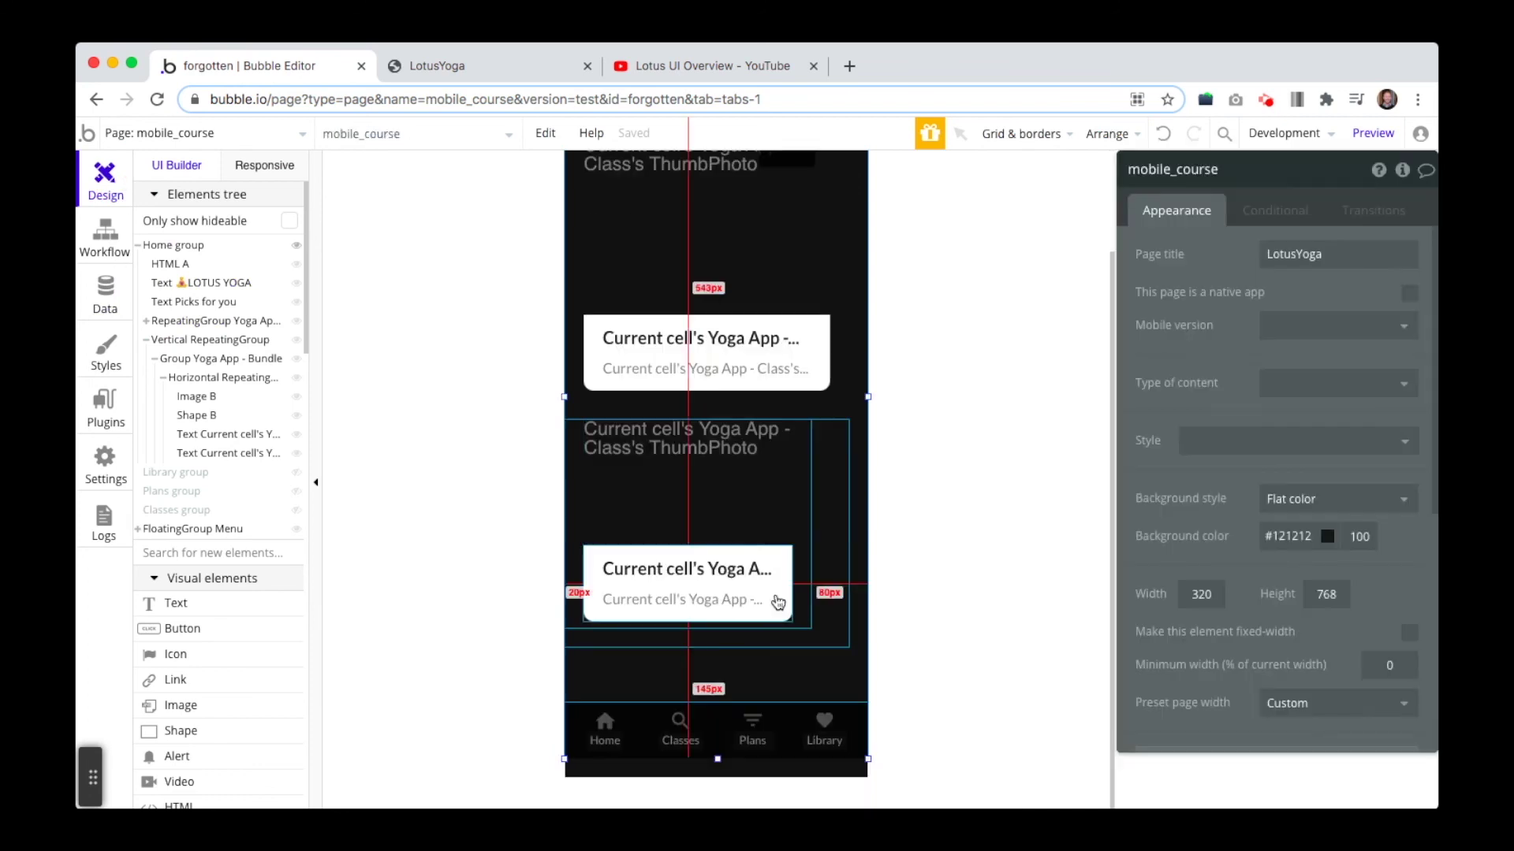
{"action": "left_click", "coordinate": [723, 670]}
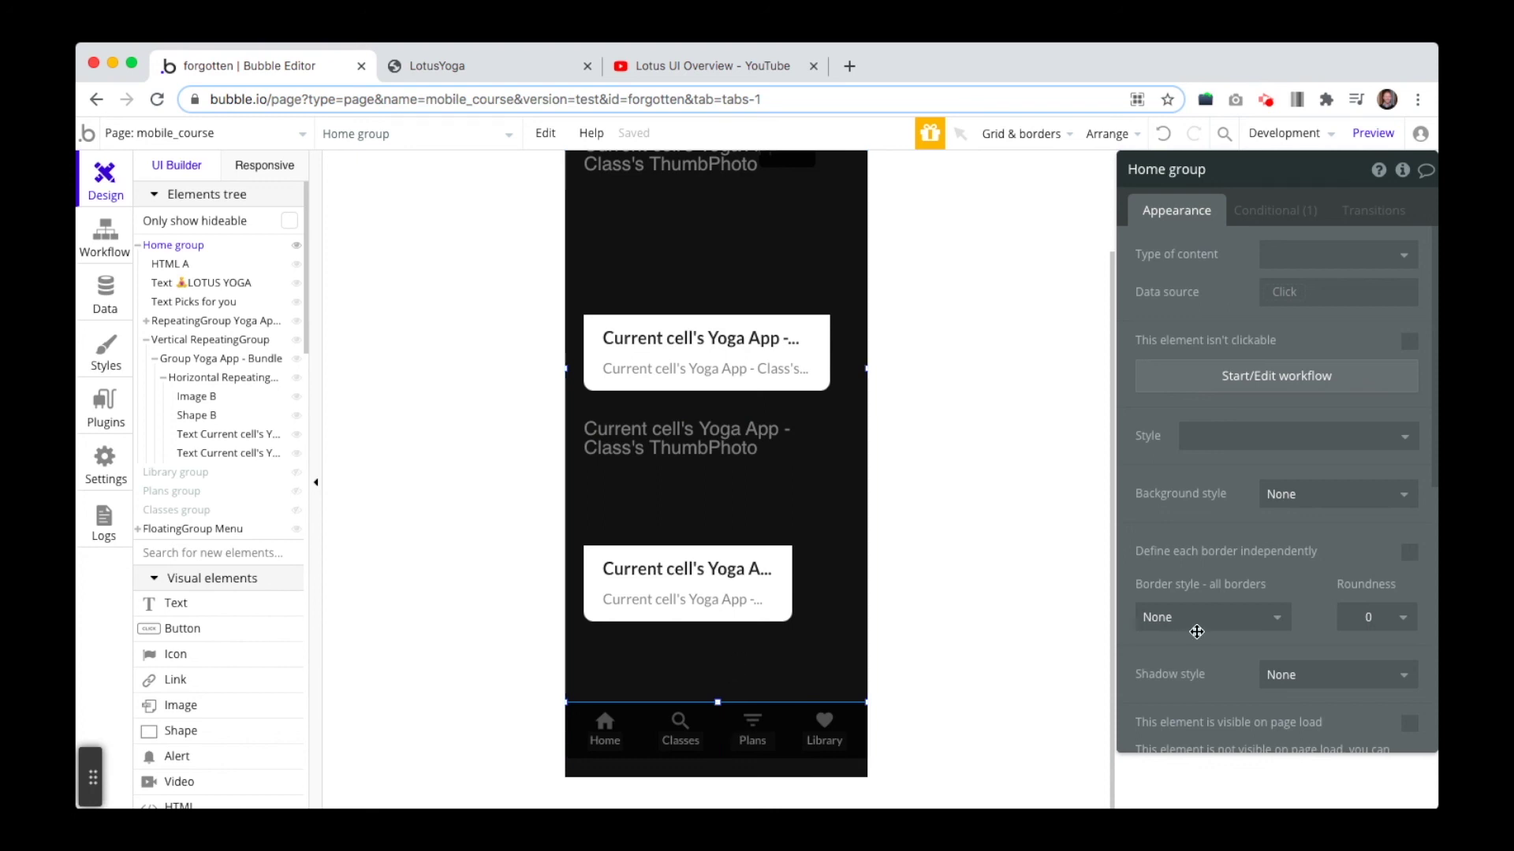
{"action": "scroll", "coordinate": [1209, 635], "scroll_direction": "down", "scroll_amount": 7}
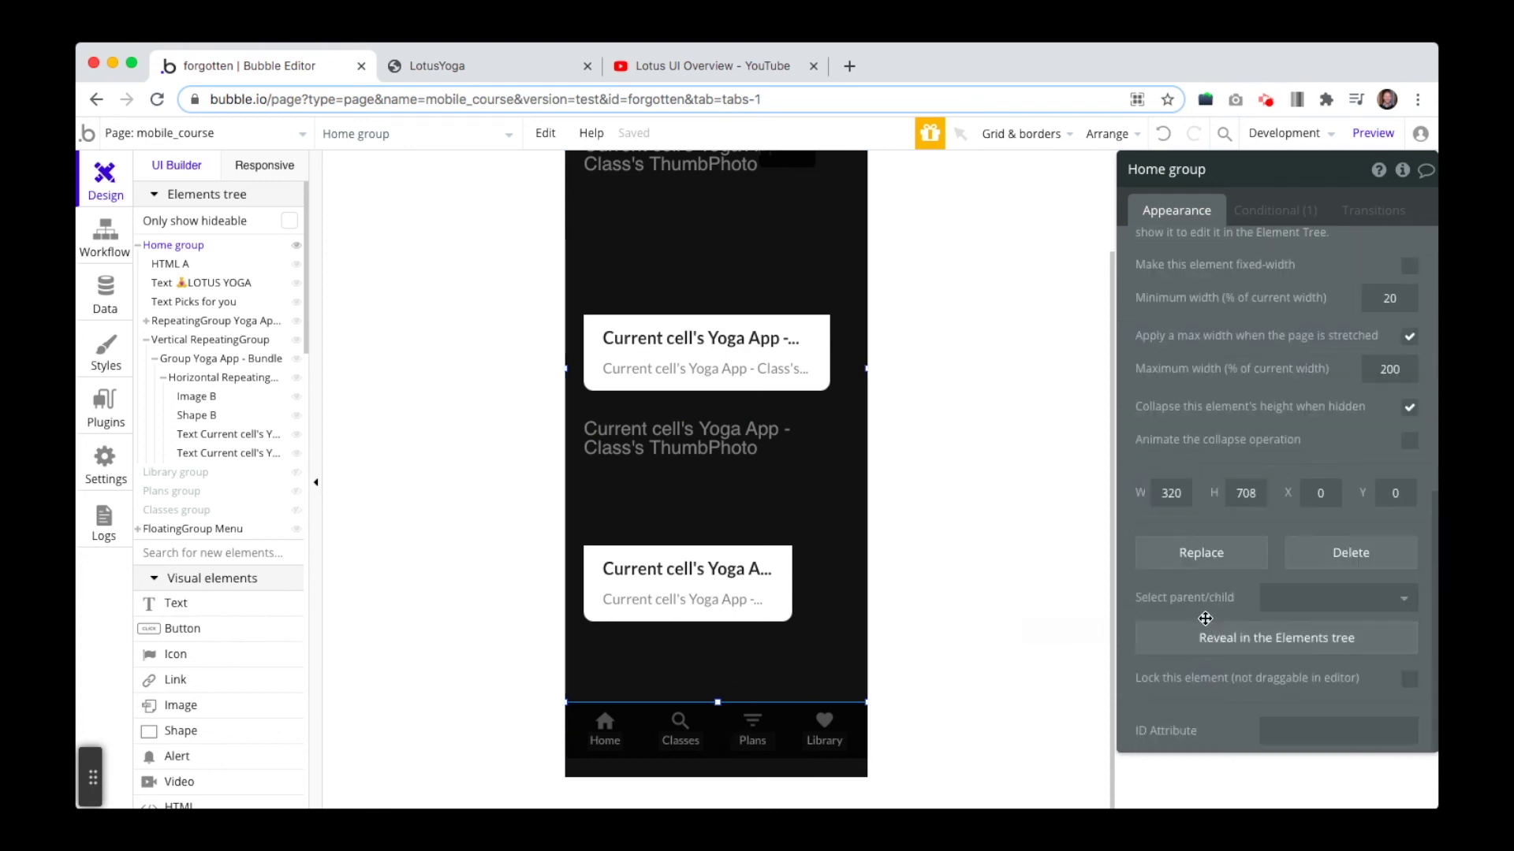
{"action": "scroll", "coordinate": [1214, 615], "scroll_direction": "up", "scroll_amount": 5}
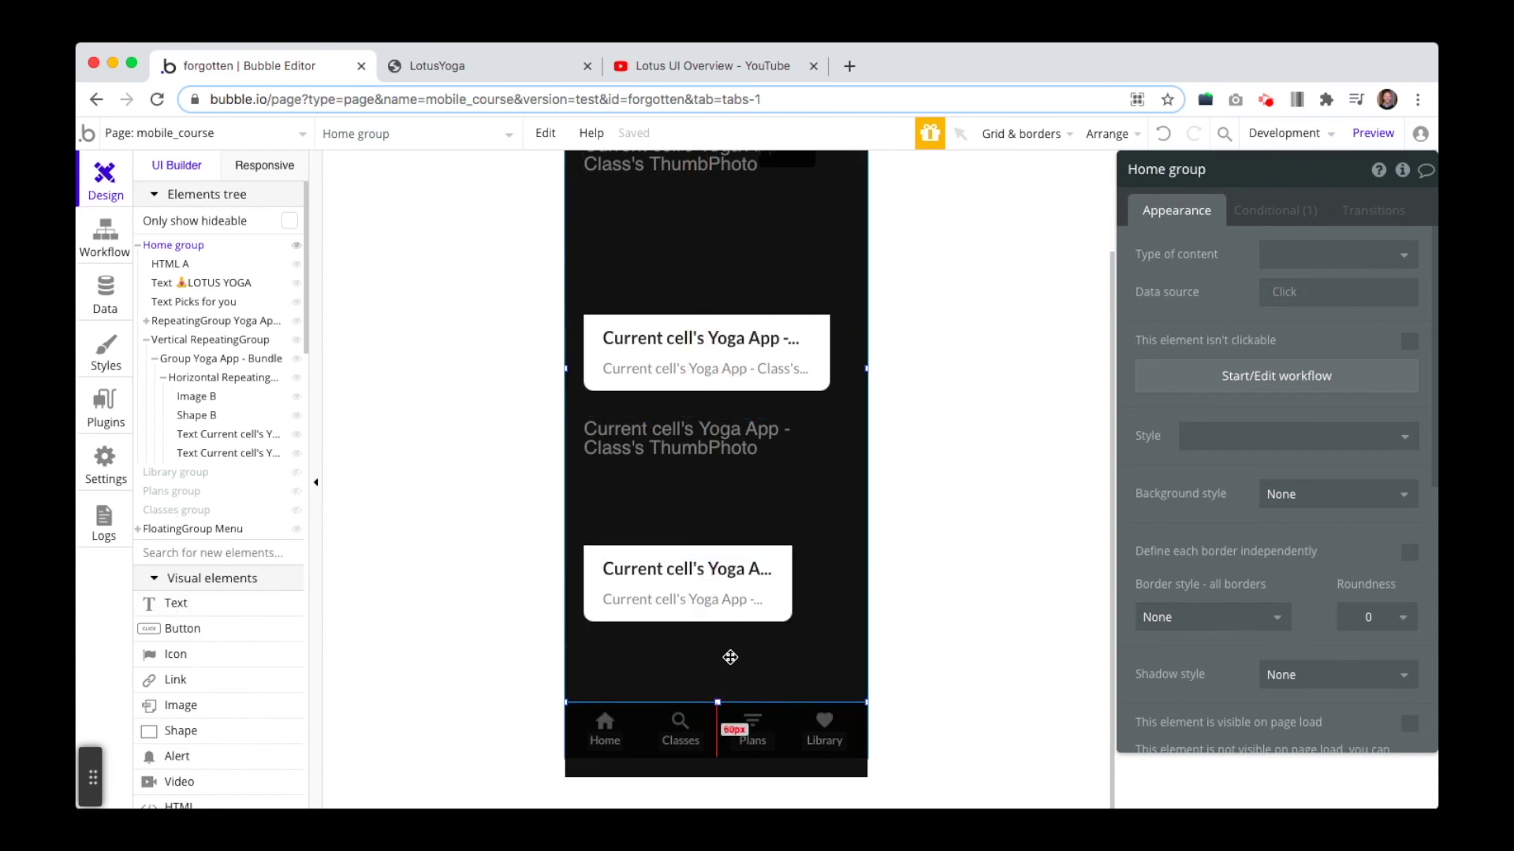
{"action": "left_click_drag", "start_coordinate": [719, 700], "coordinate": [716, 657]}
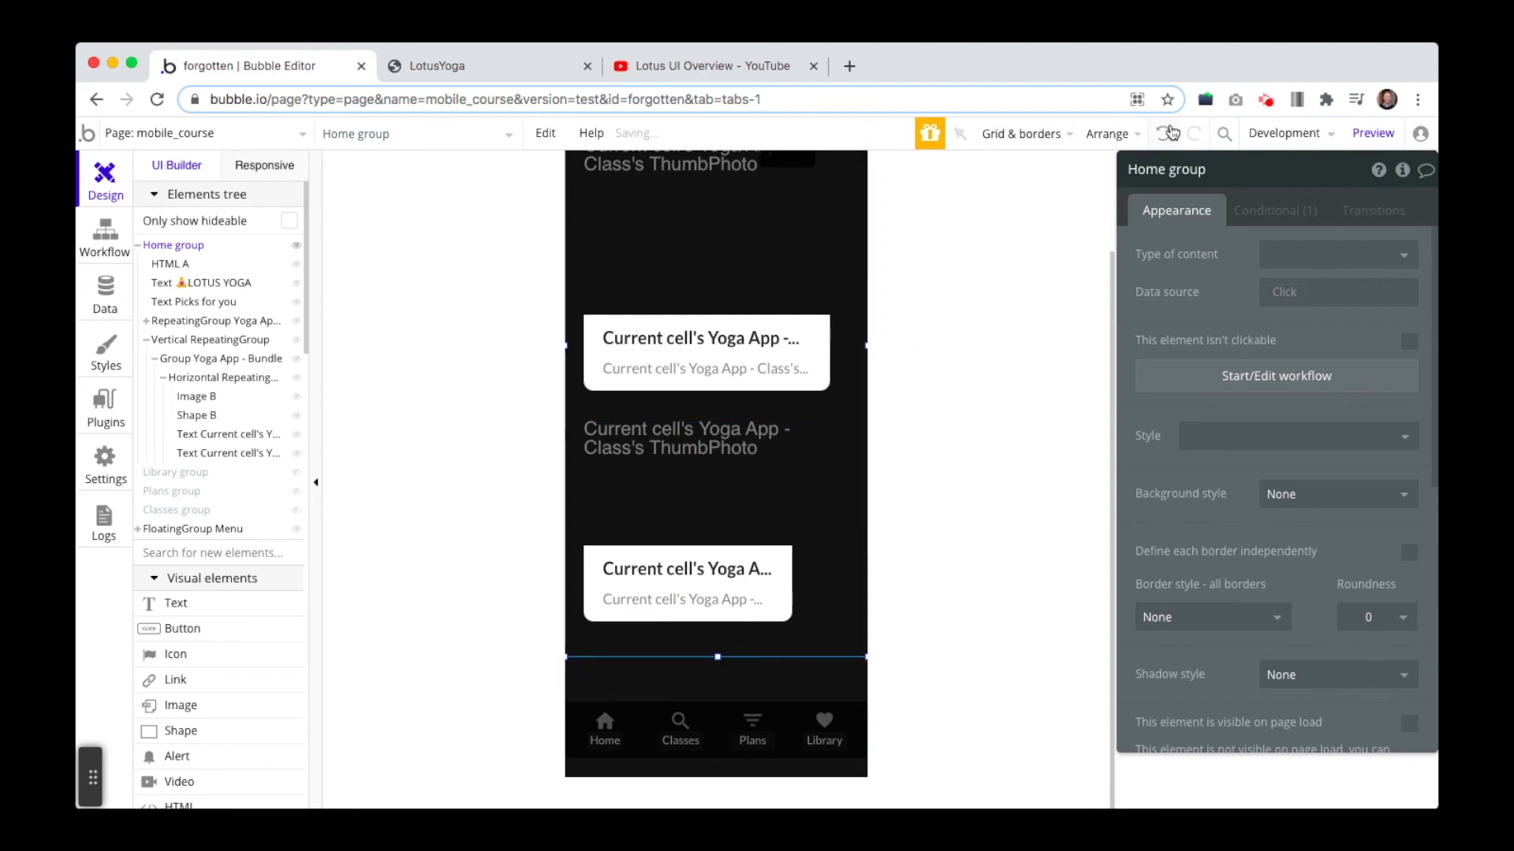
Load the latest LotusYoga preview and compare its home screen with the Lotus UI Overview video on YouTube
{"action": "left_click", "coordinate": [501, 68]}
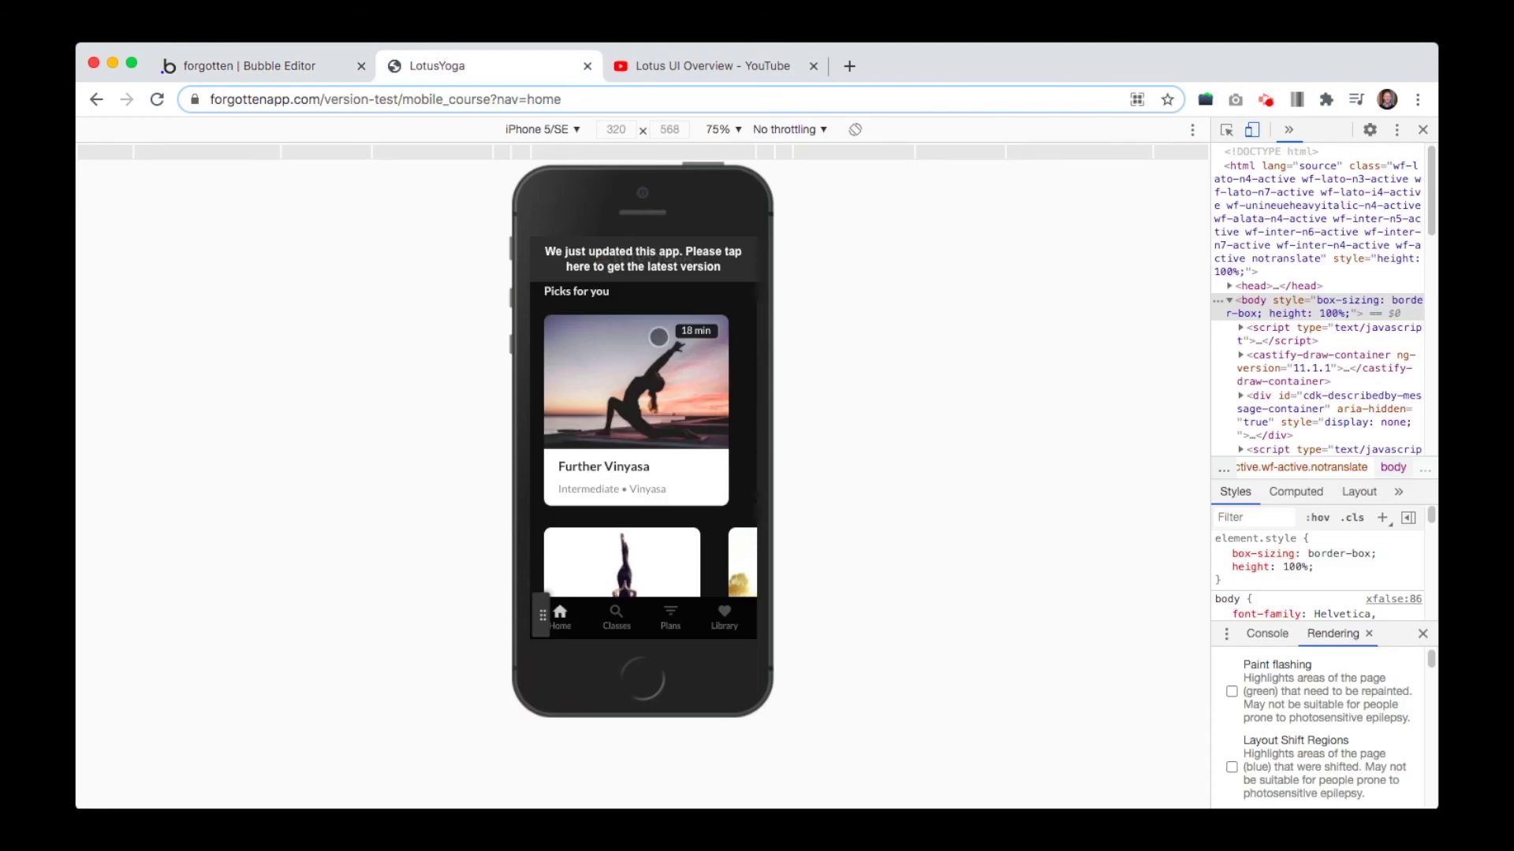
{"action": "left_click", "coordinate": [660, 264]}
{"action": "left_click", "coordinate": [707, 66]}
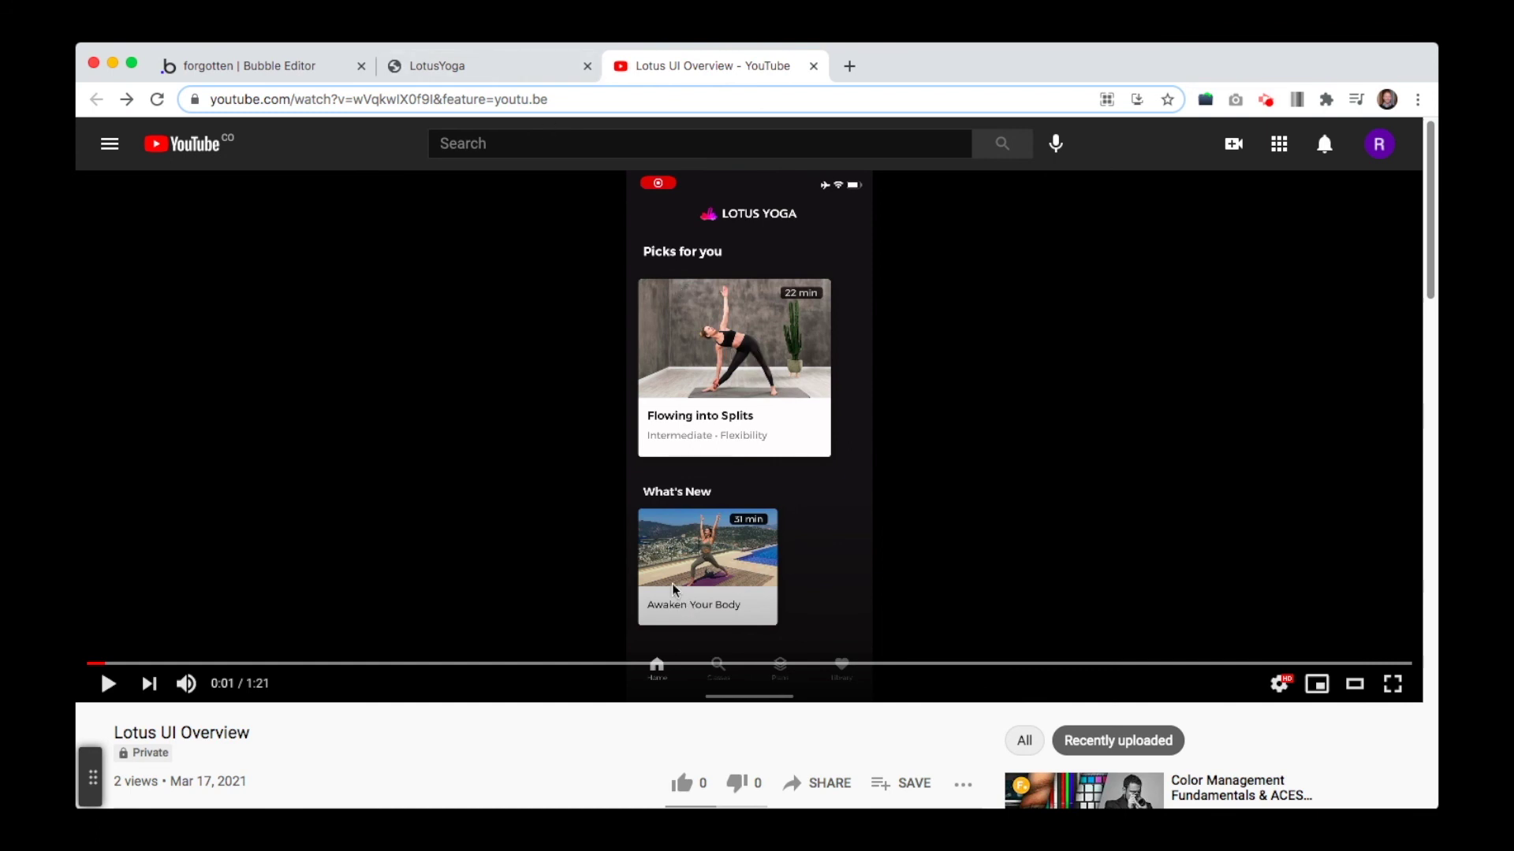
{"action": "left_click", "coordinate": [420, 66]}
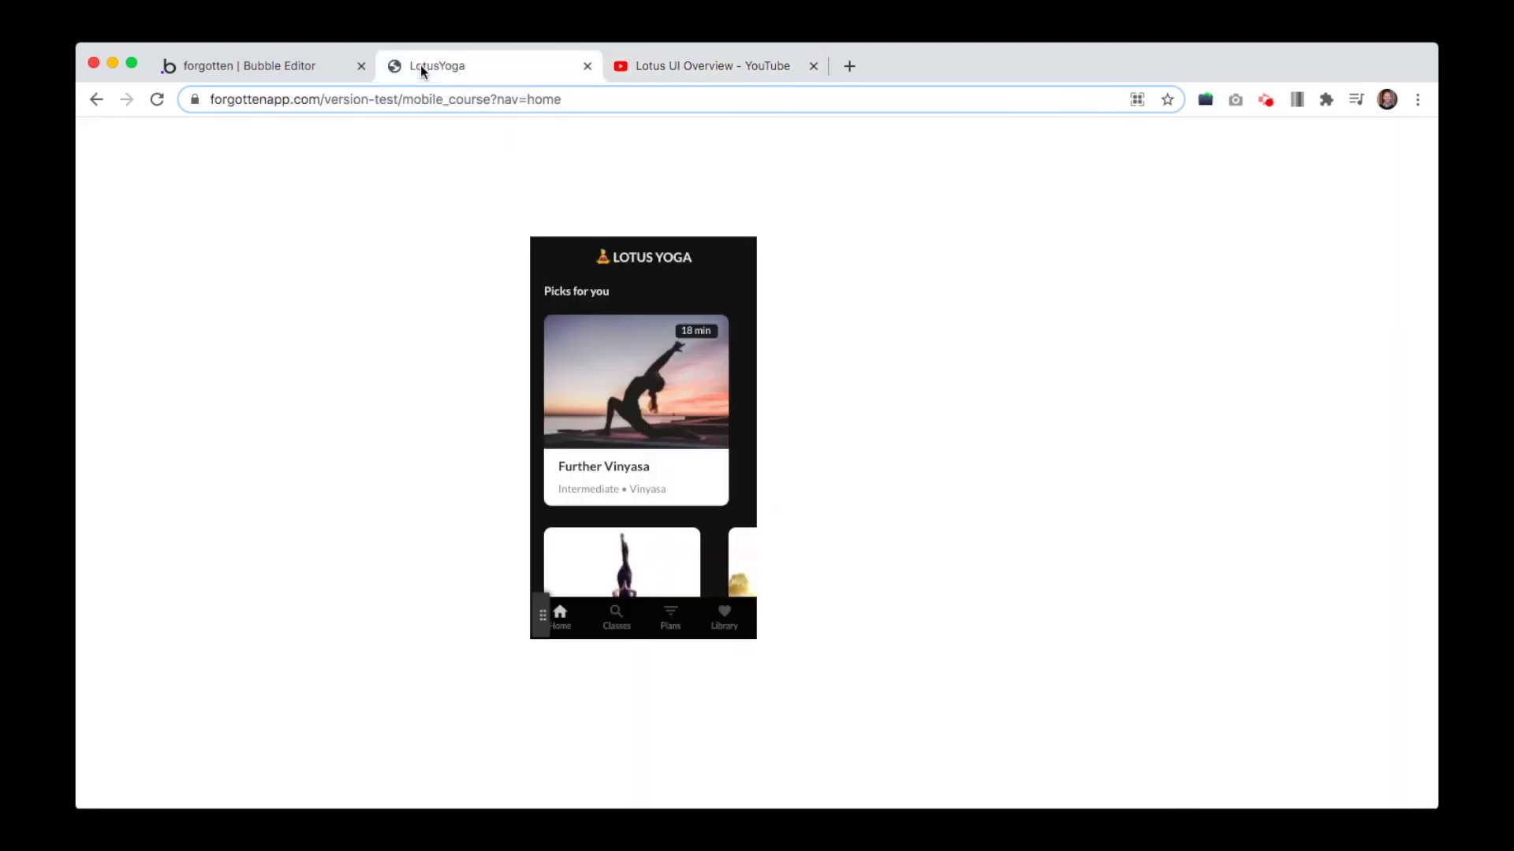
{"action": "scroll", "coordinate": [581, 461], "scroll_direction": "down", "scroll_amount": 5}
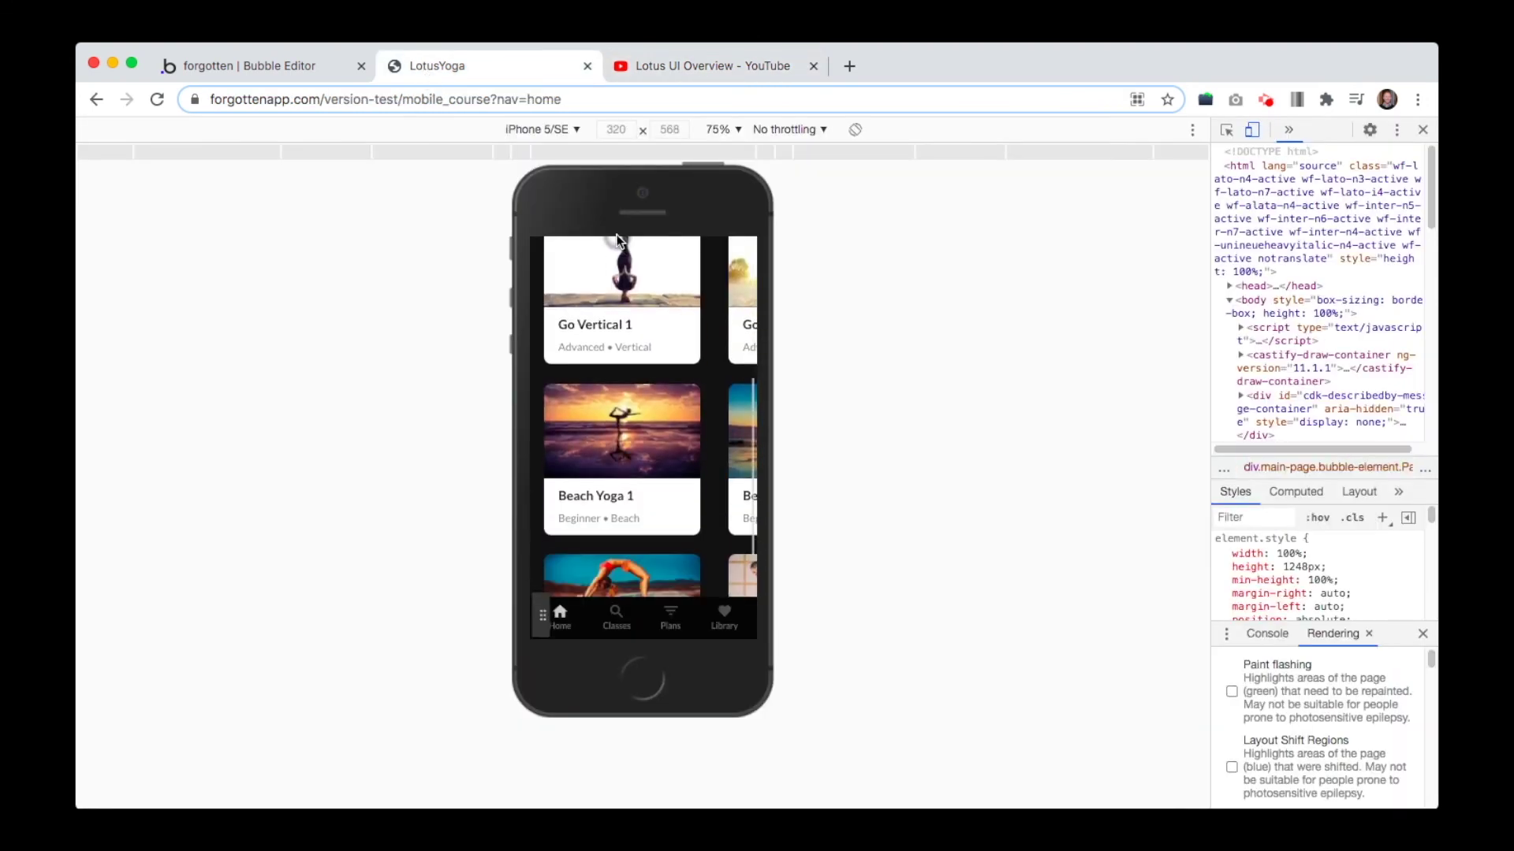
{"action": "scroll", "coordinate": [666, 473], "scroll_direction": "up", "scroll_amount": 8}
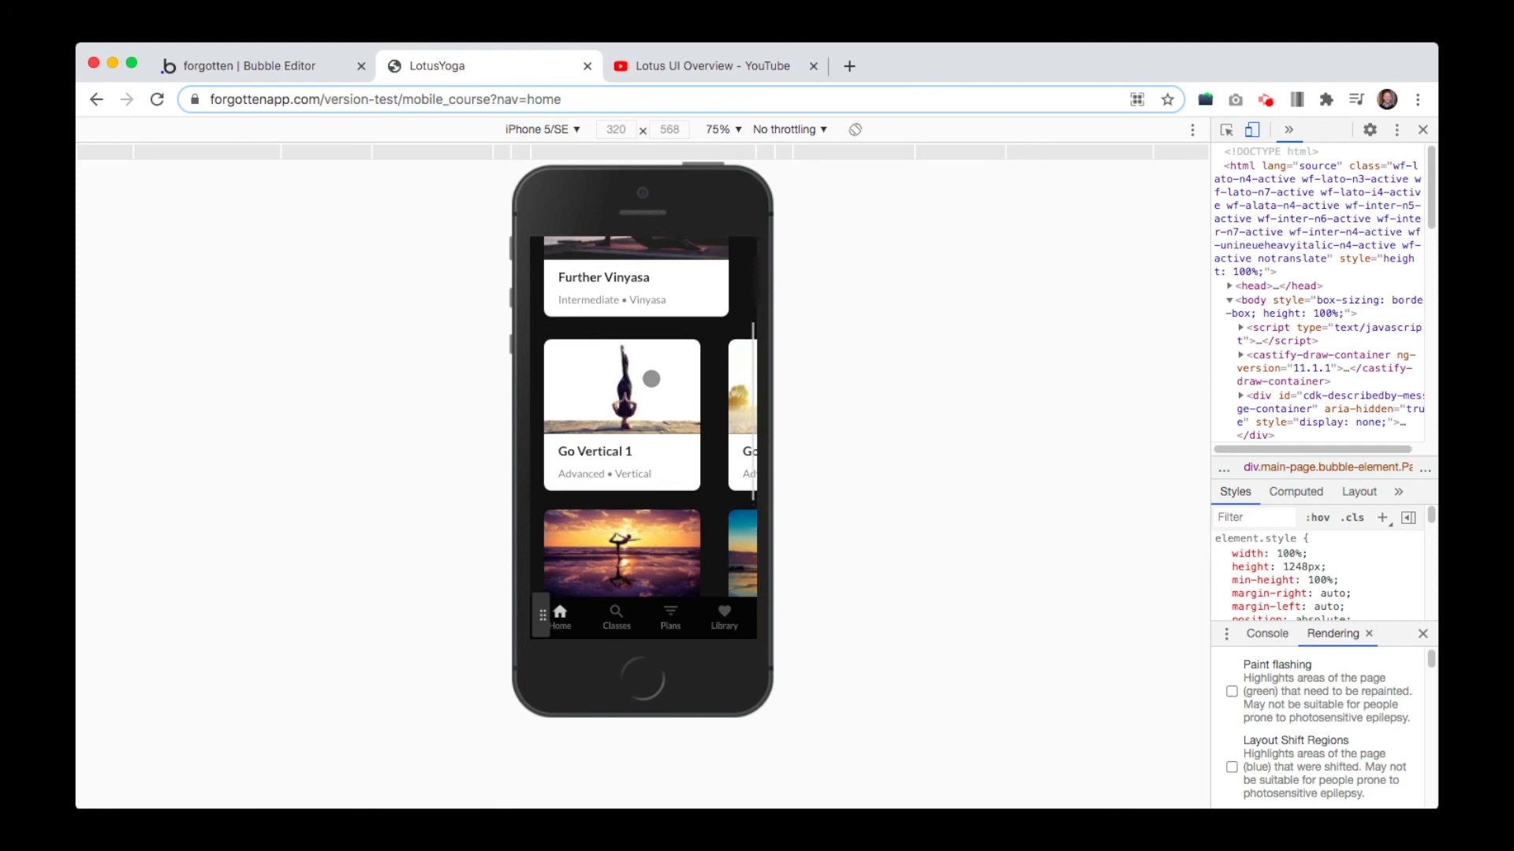